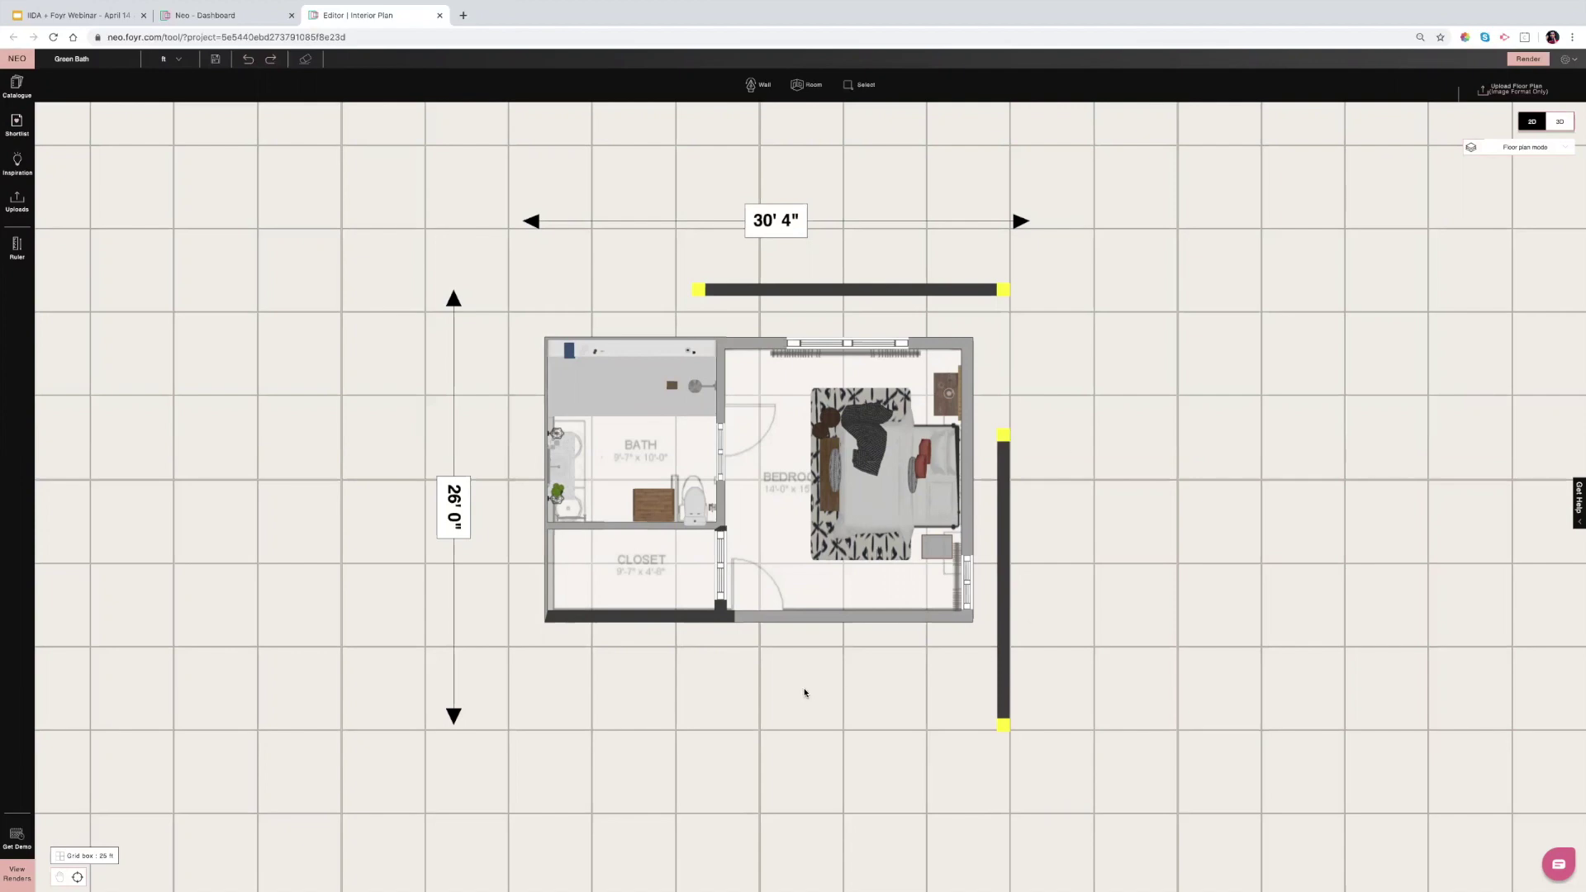
Move the joint between the closet's lower wall and the bedroom's lower wall slightly toward the bedroom.
click(733, 616)
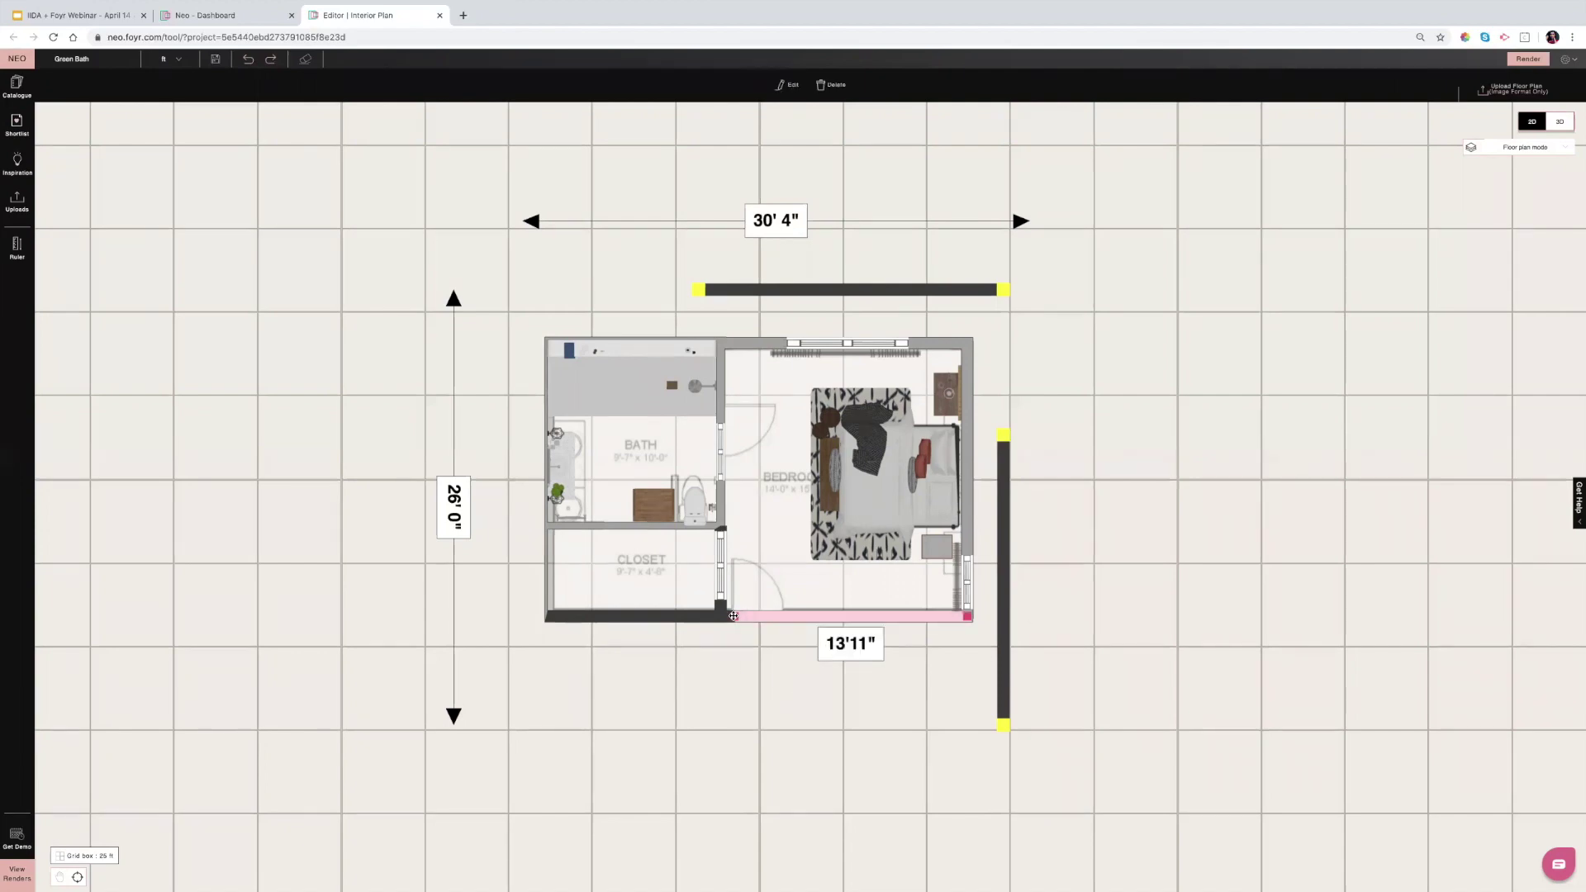
click(748, 621)
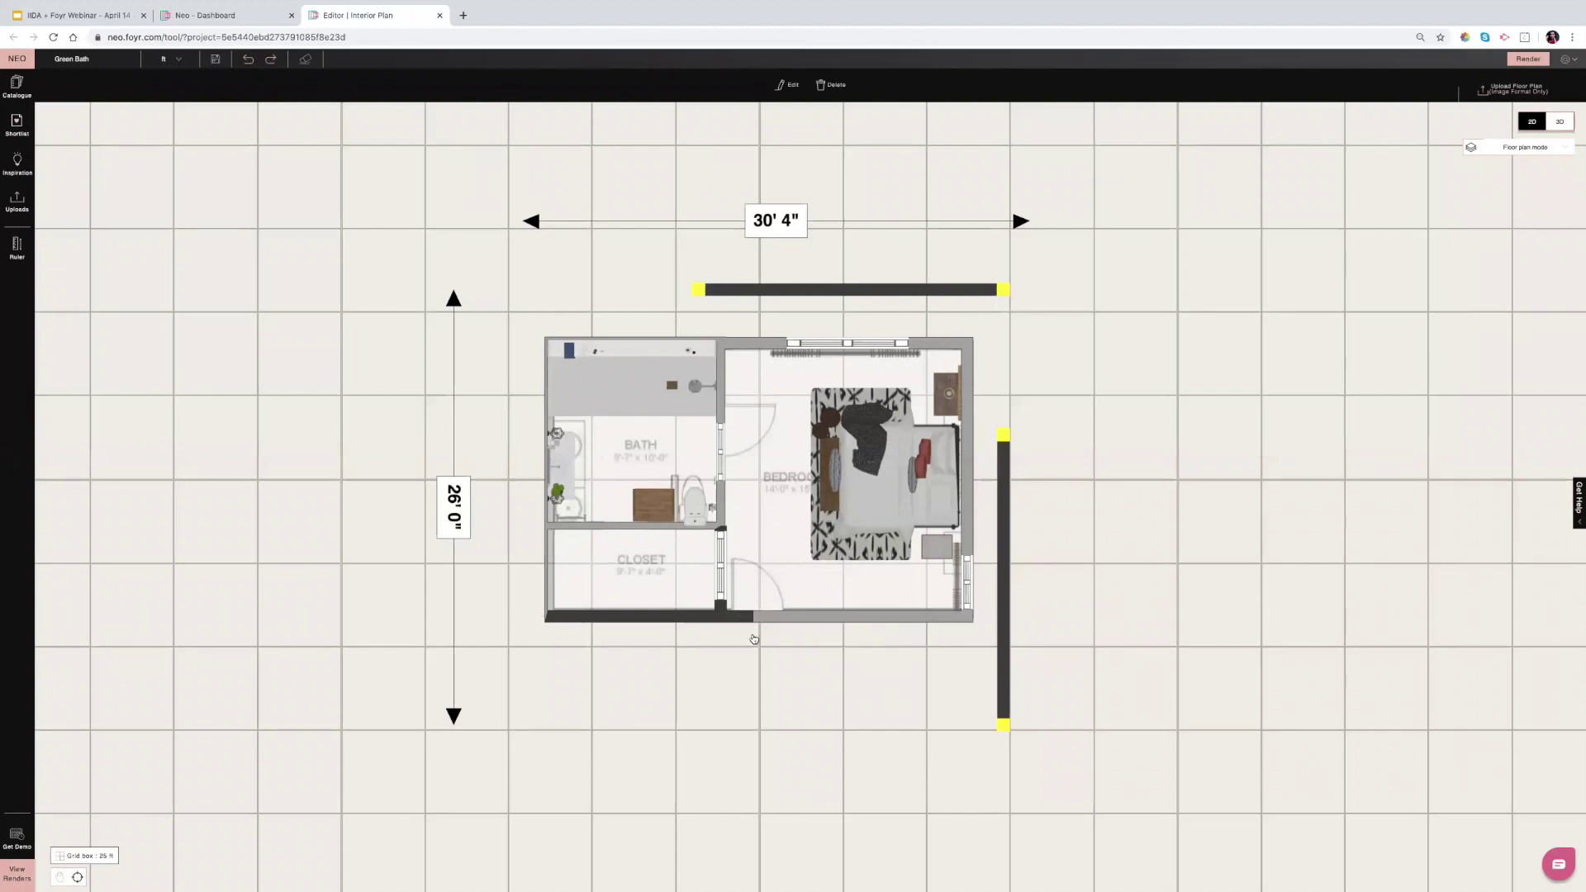
Pull the joint between the closet's and bedroom's lower walls outward so the bedroom's lower wall runs at an angle.
drag(753, 618, 743, 663)
click(746, 632)
key(super+z)
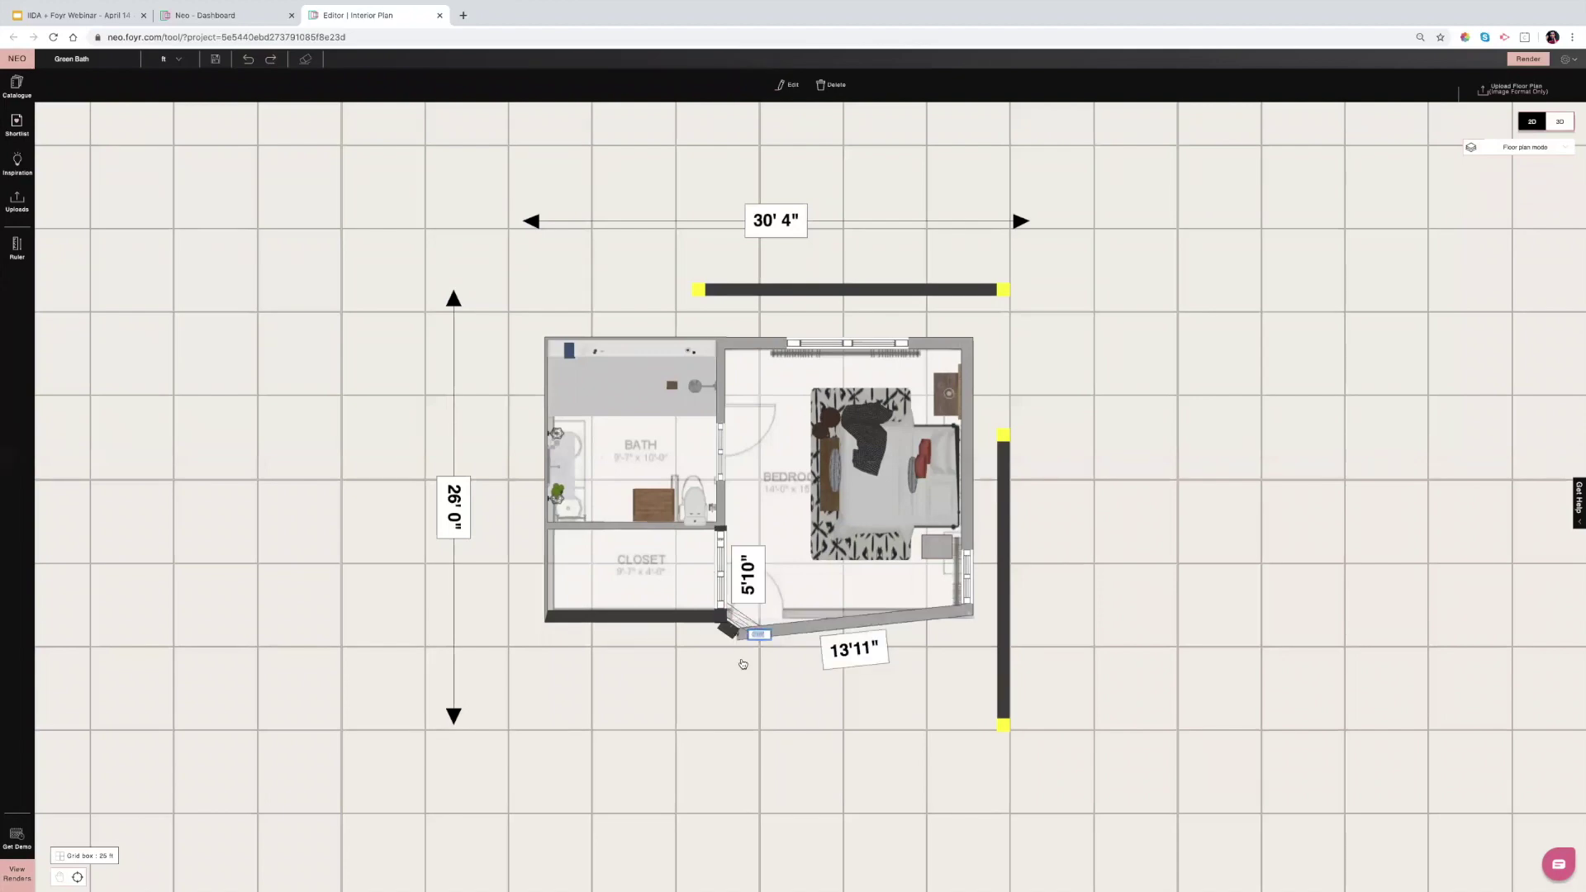
Delete the angled bedroom wall and the short slanted wall beside the closet.
click(743, 636)
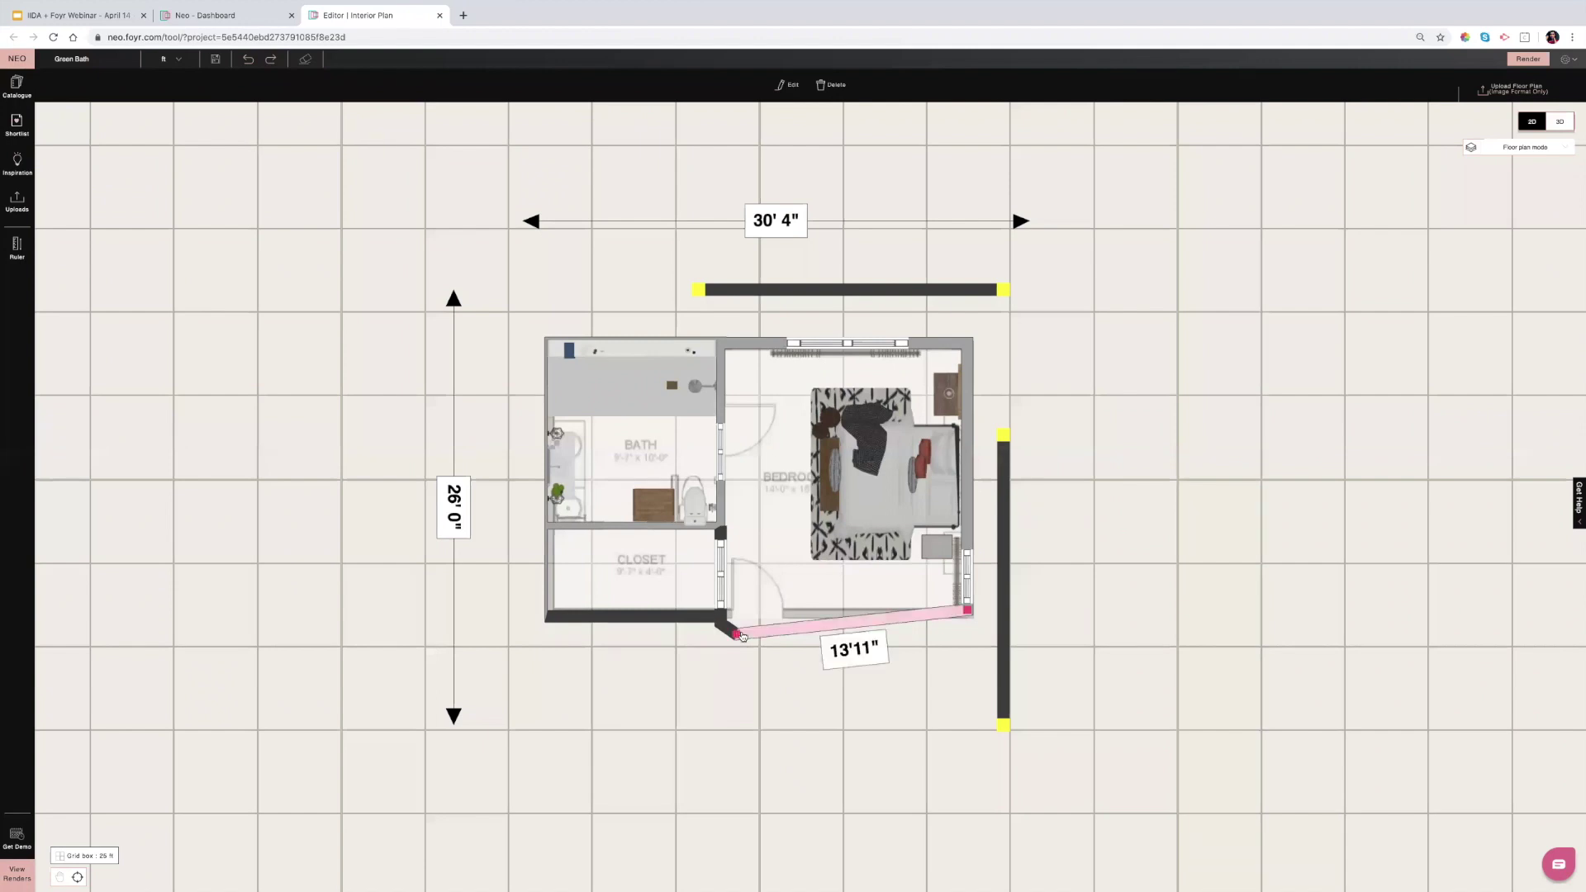
key(Delete)
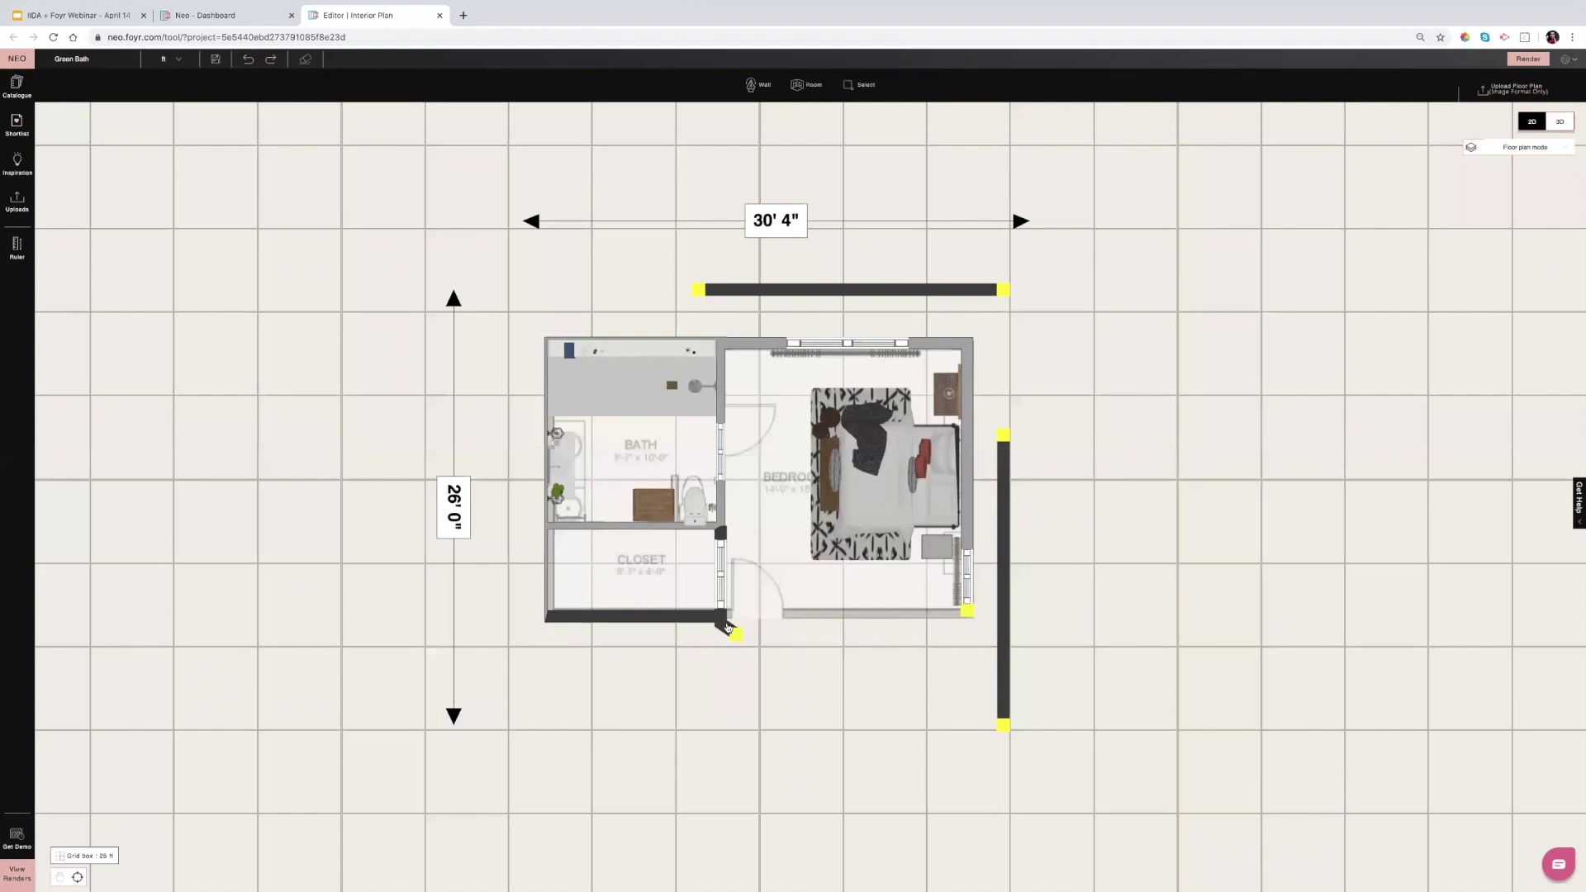
click(727, 626)
key(Delete)
Undo the wall deletions and the outward joint moves until the bedroom's lower wall is straight.
click(249, 59)
click(249, 59)
click(249, 59)
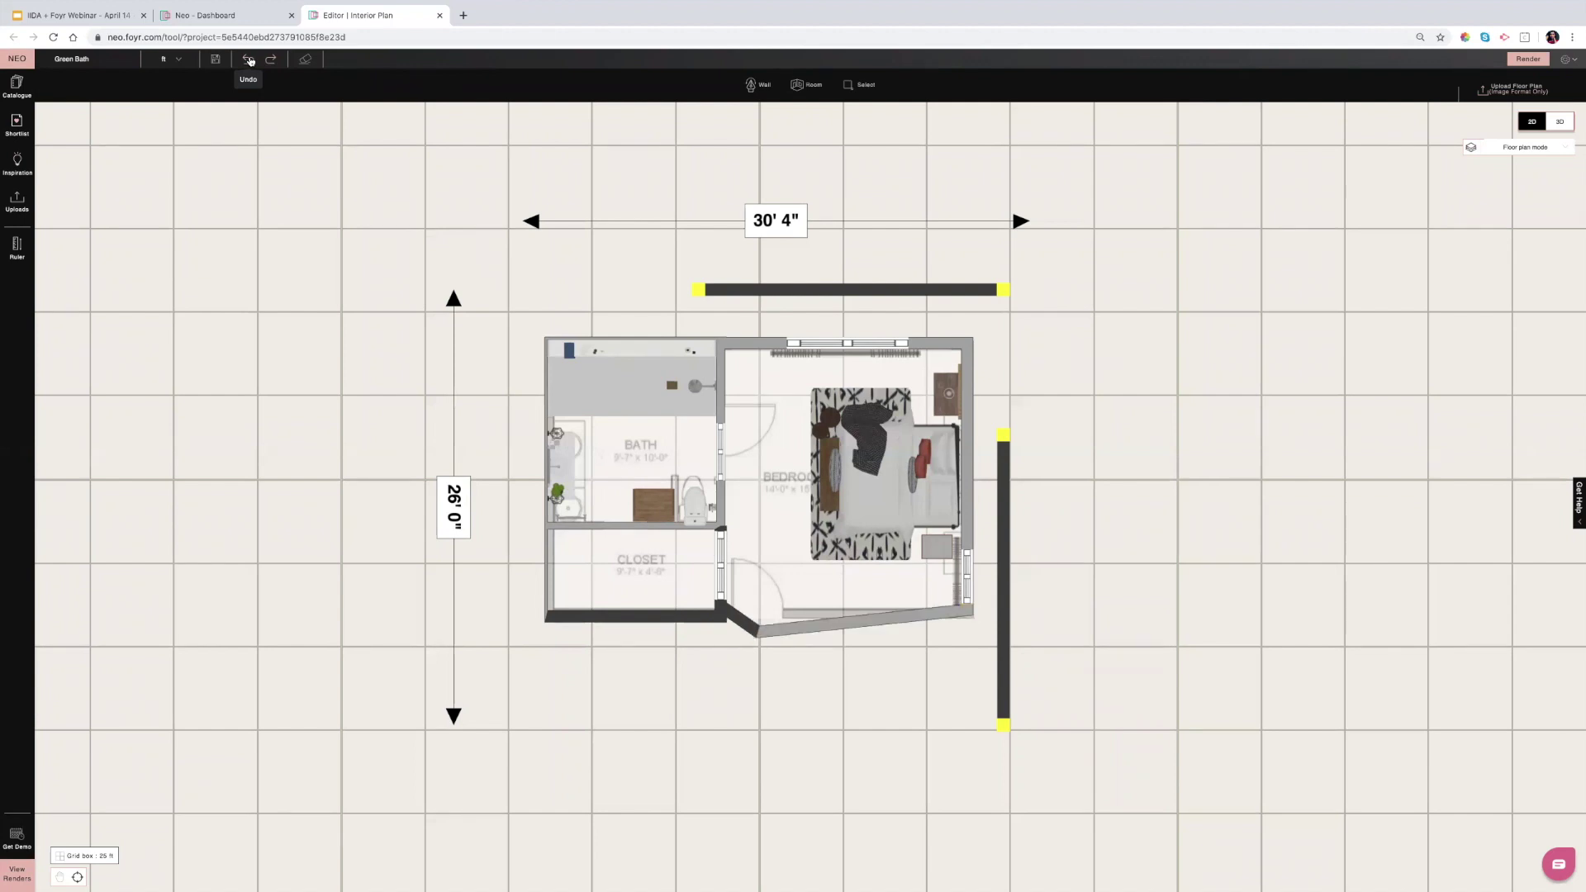
click(249, 59)
click(249, 60)
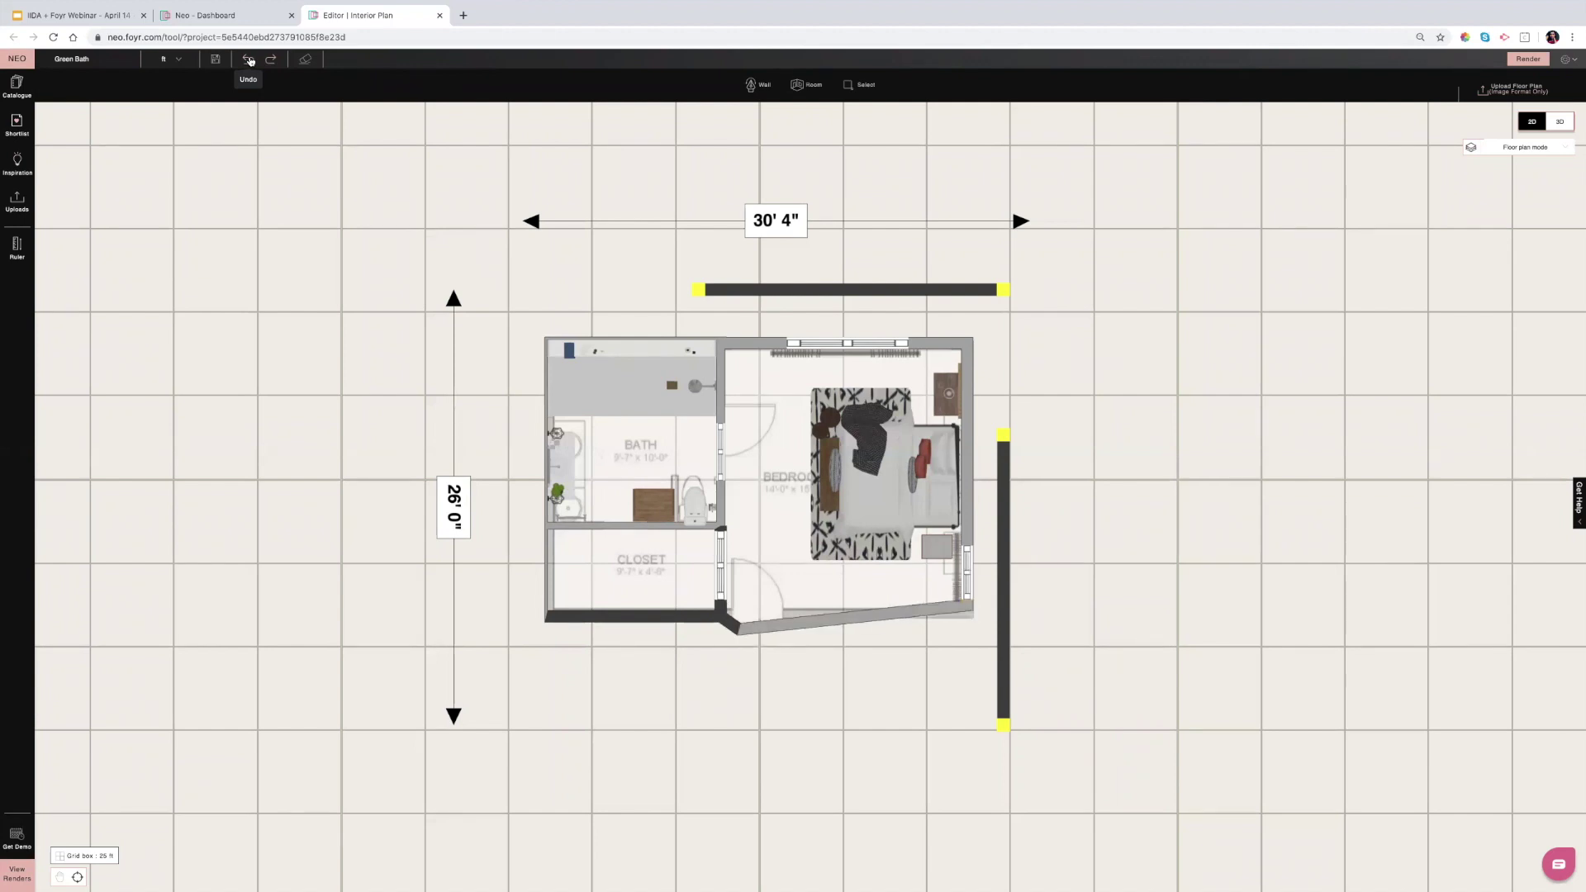
click(249, 60)
click(248, 60)
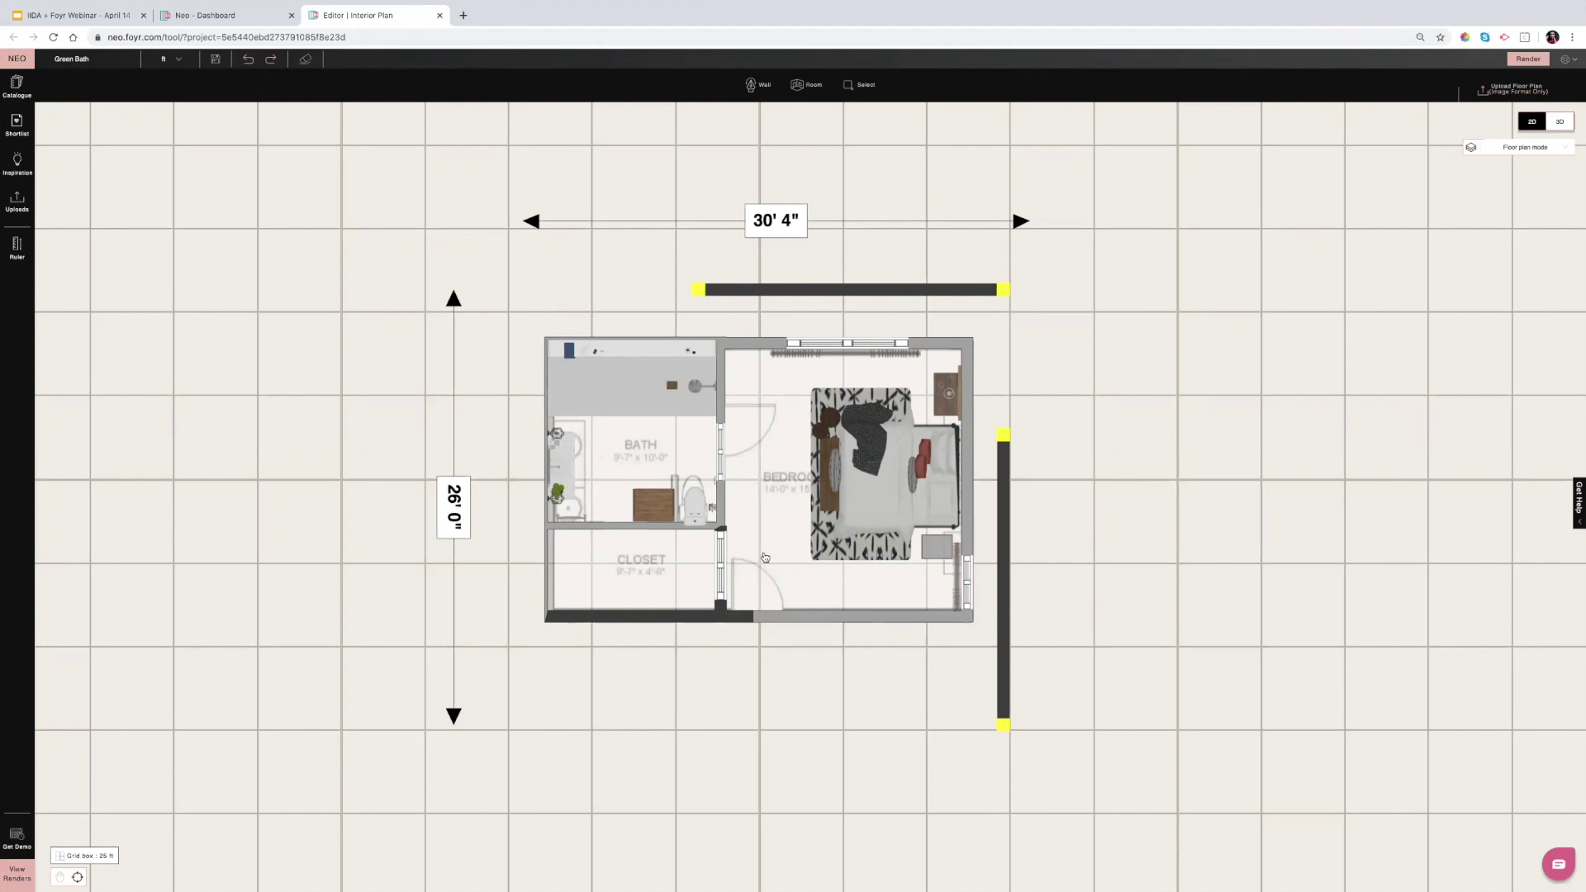
Select the bedroom, closet and bath floors in turn to check that each is recognized as an enclosed room.
click(765, 558)
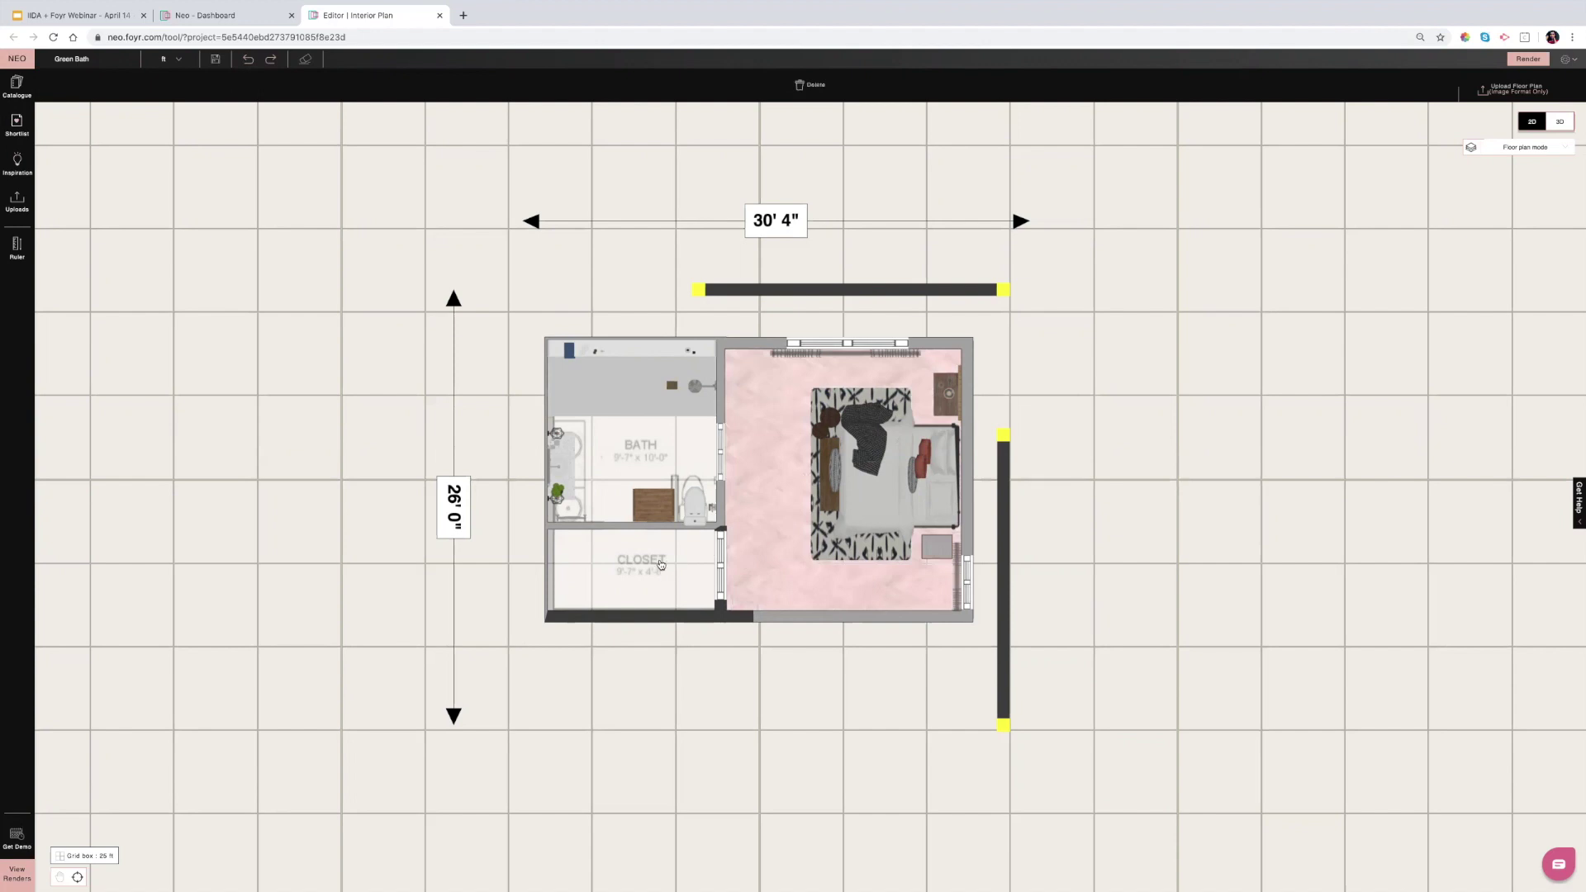
click(661, 565)
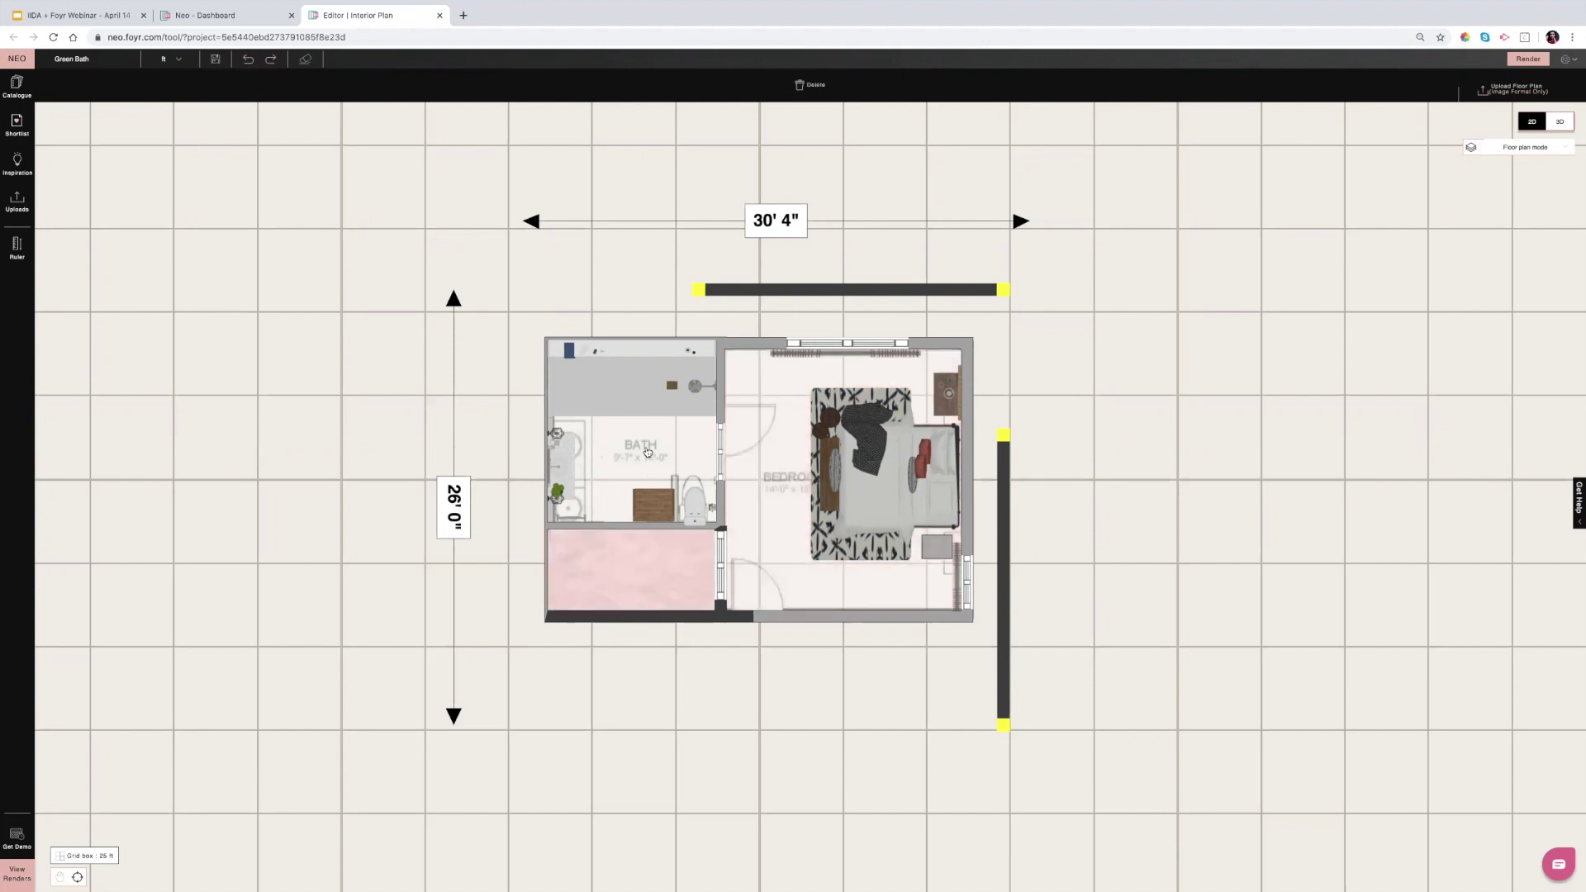
click(647, 451)
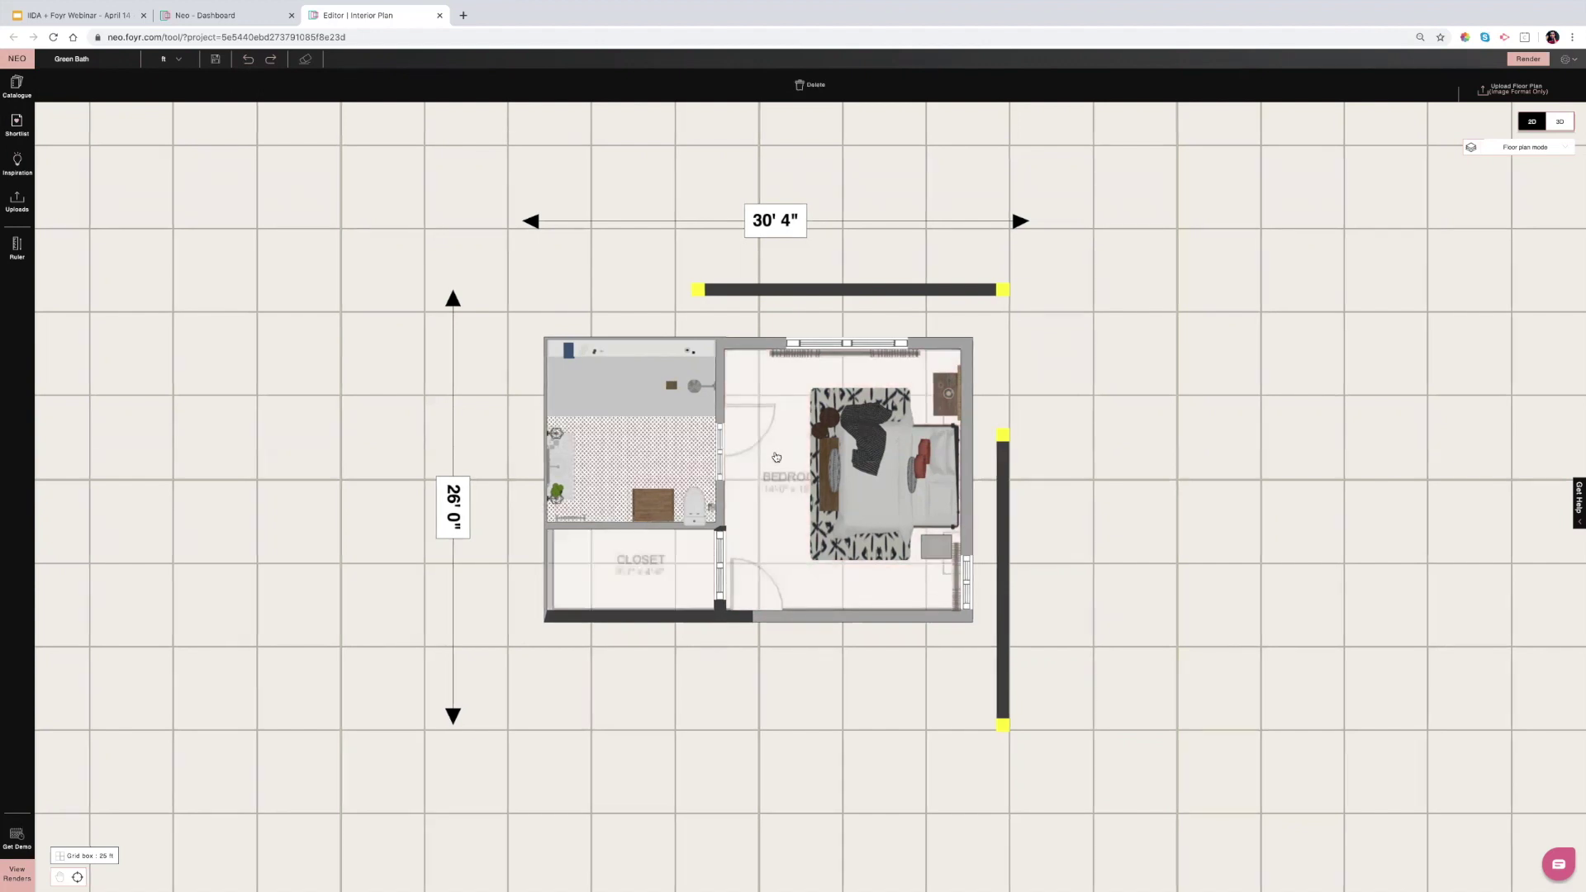
click(775, 454)
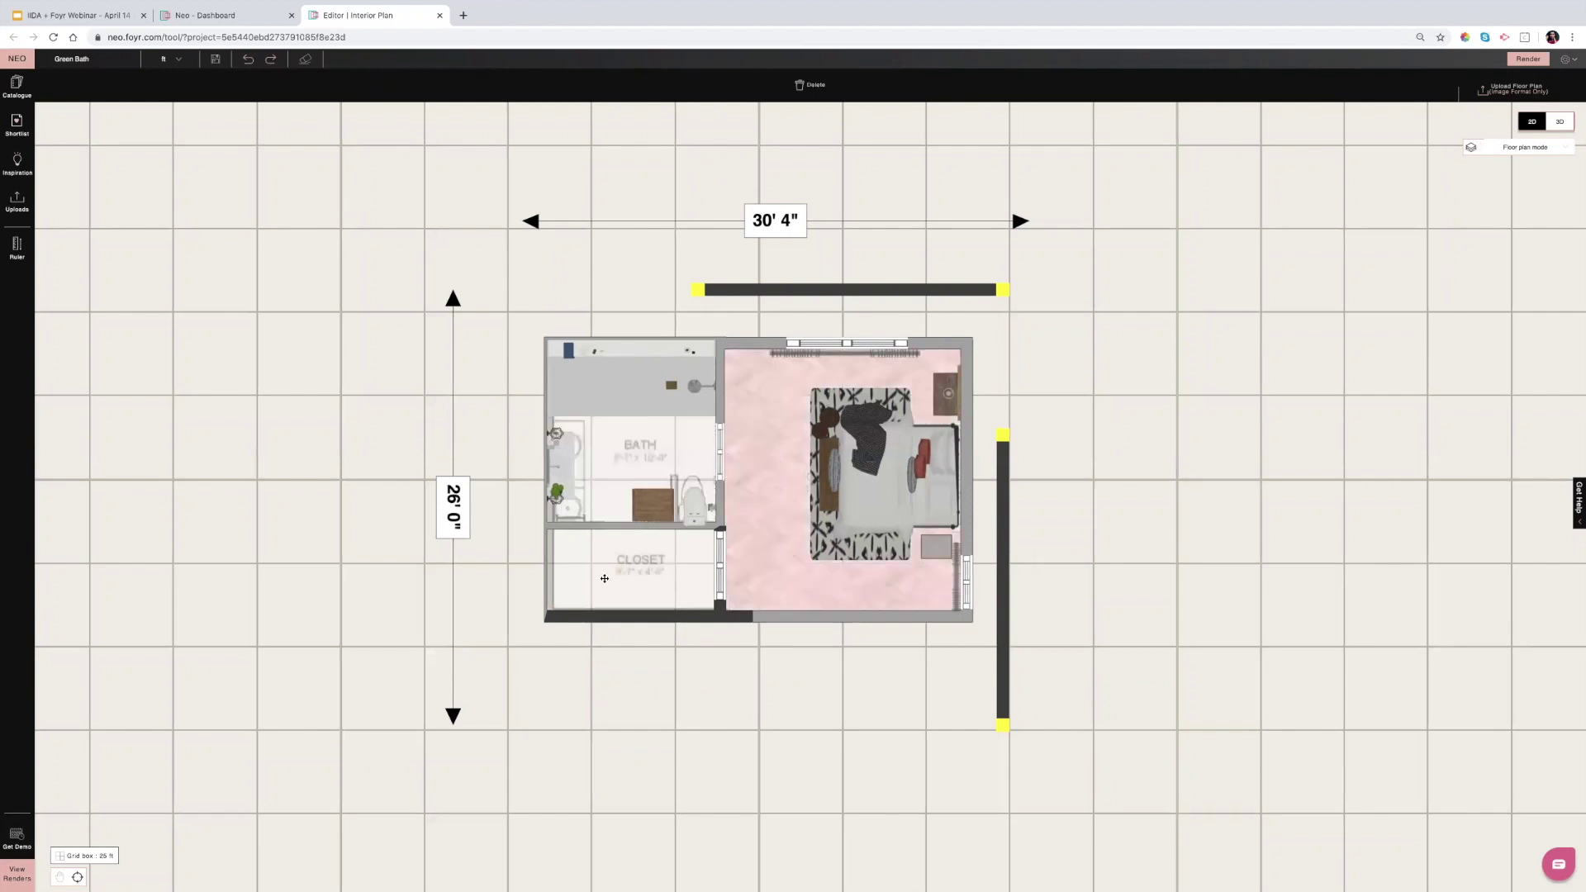
click(609, 581)
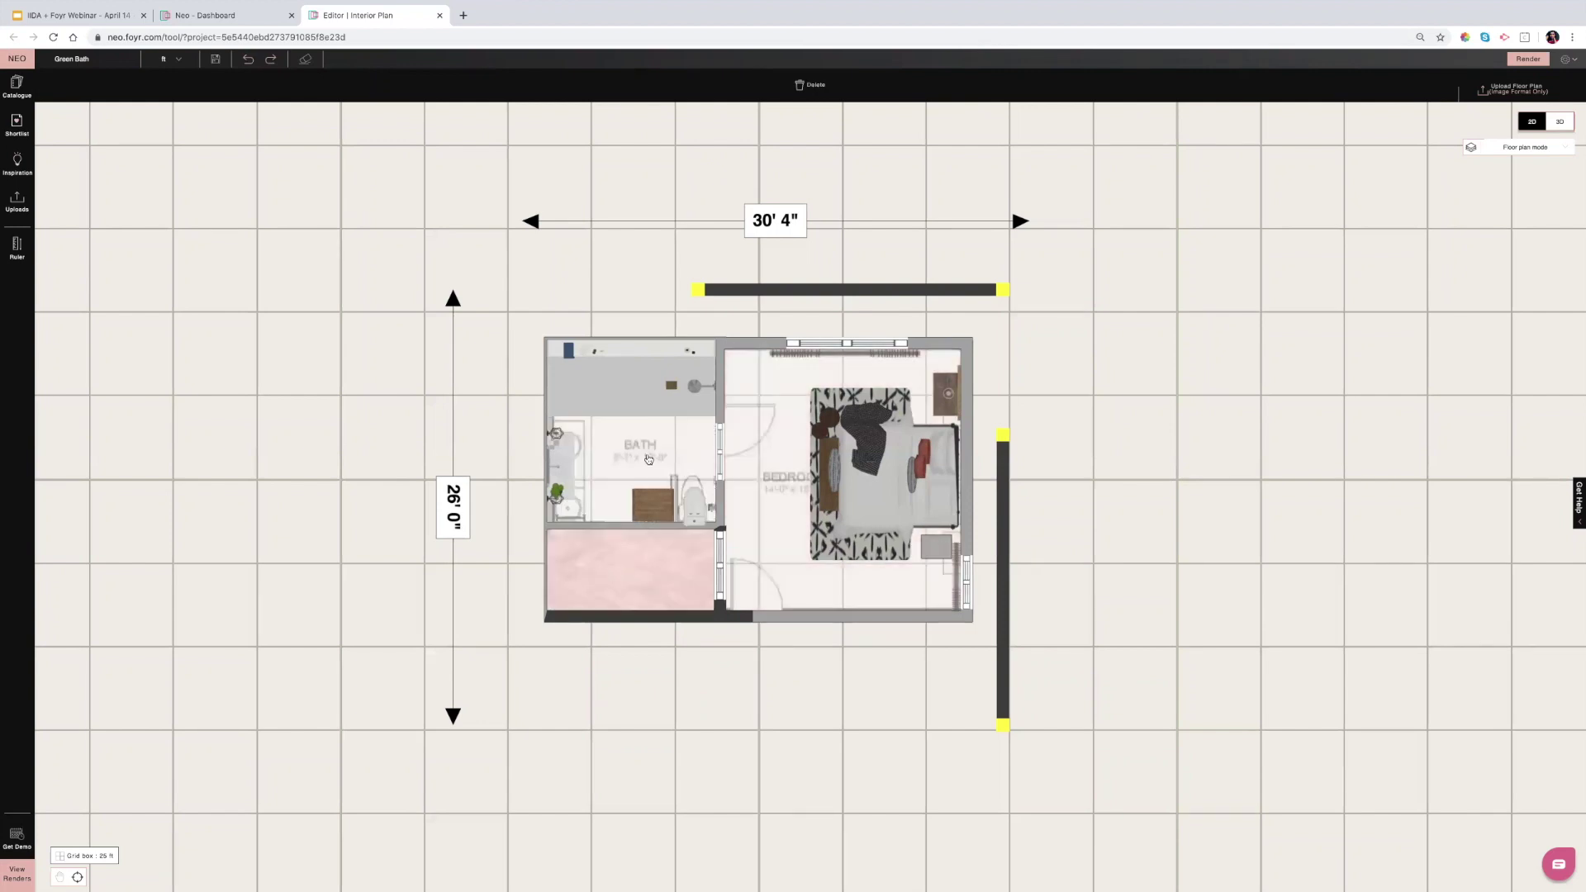
click(687, 463)
click(780, 518)
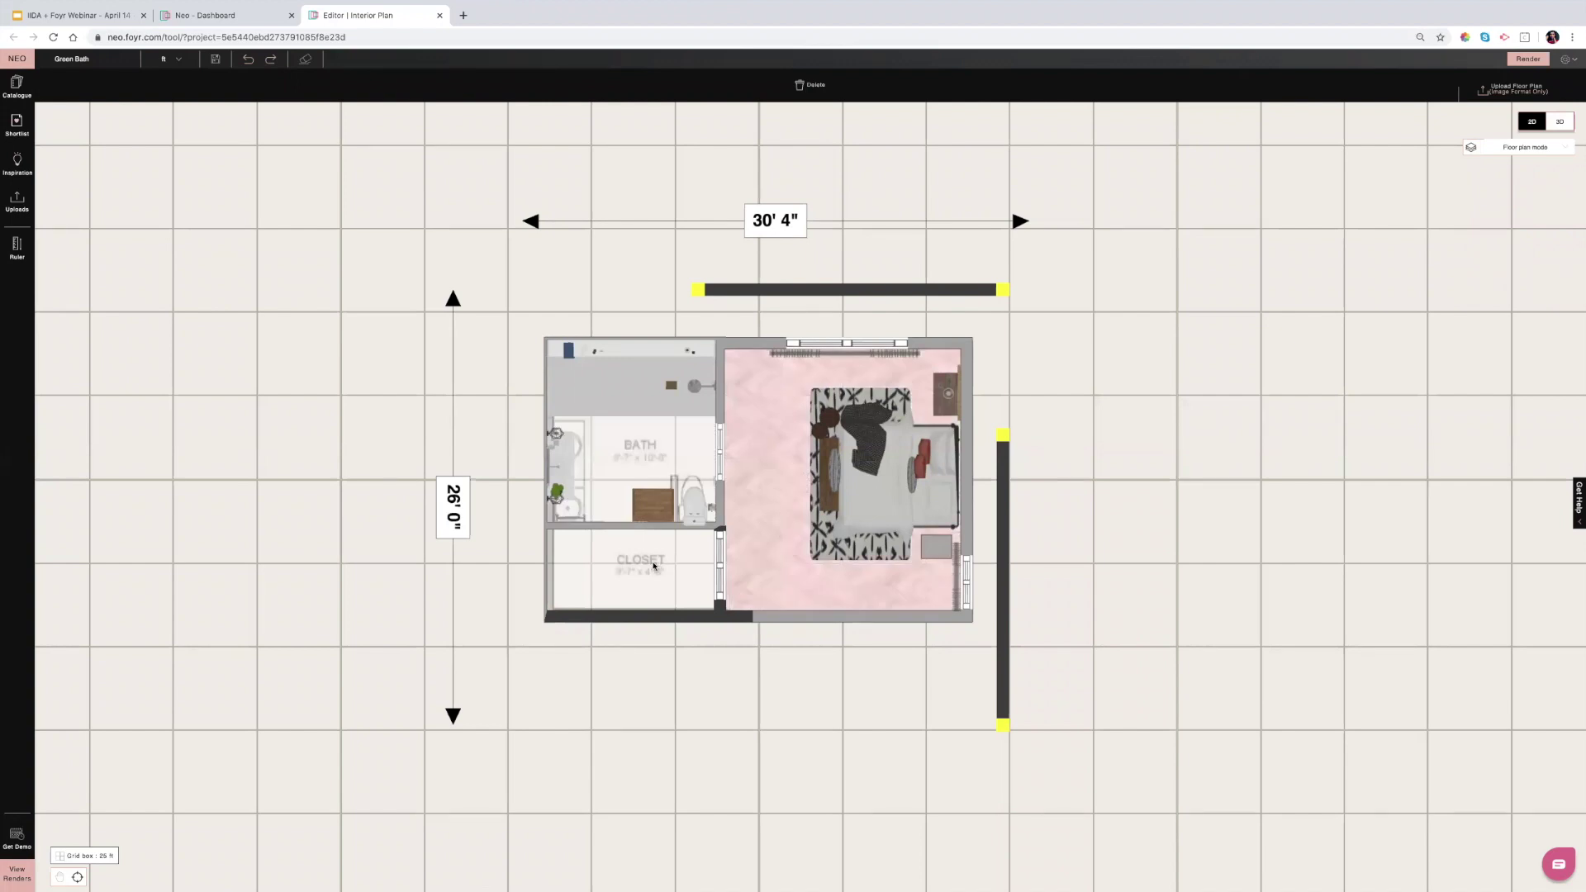
click(645, 547)
click(630, 445)
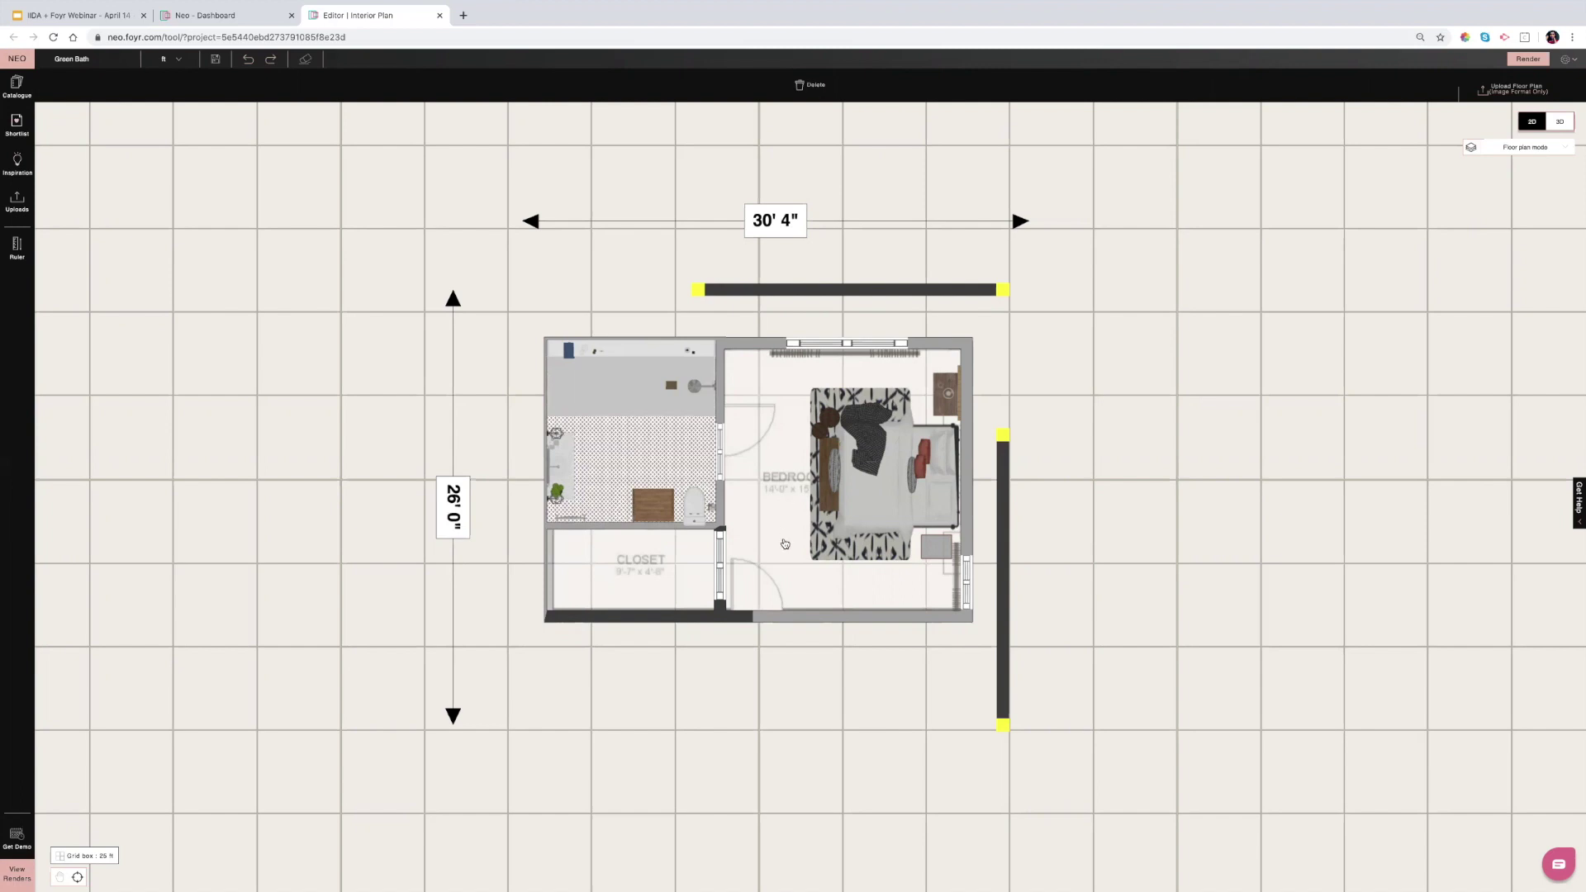
Test selecting the closet and bedroom floors with the bedroom's lower wall deleted, and undo the deletion.
click(800, 618)
key(Delete)
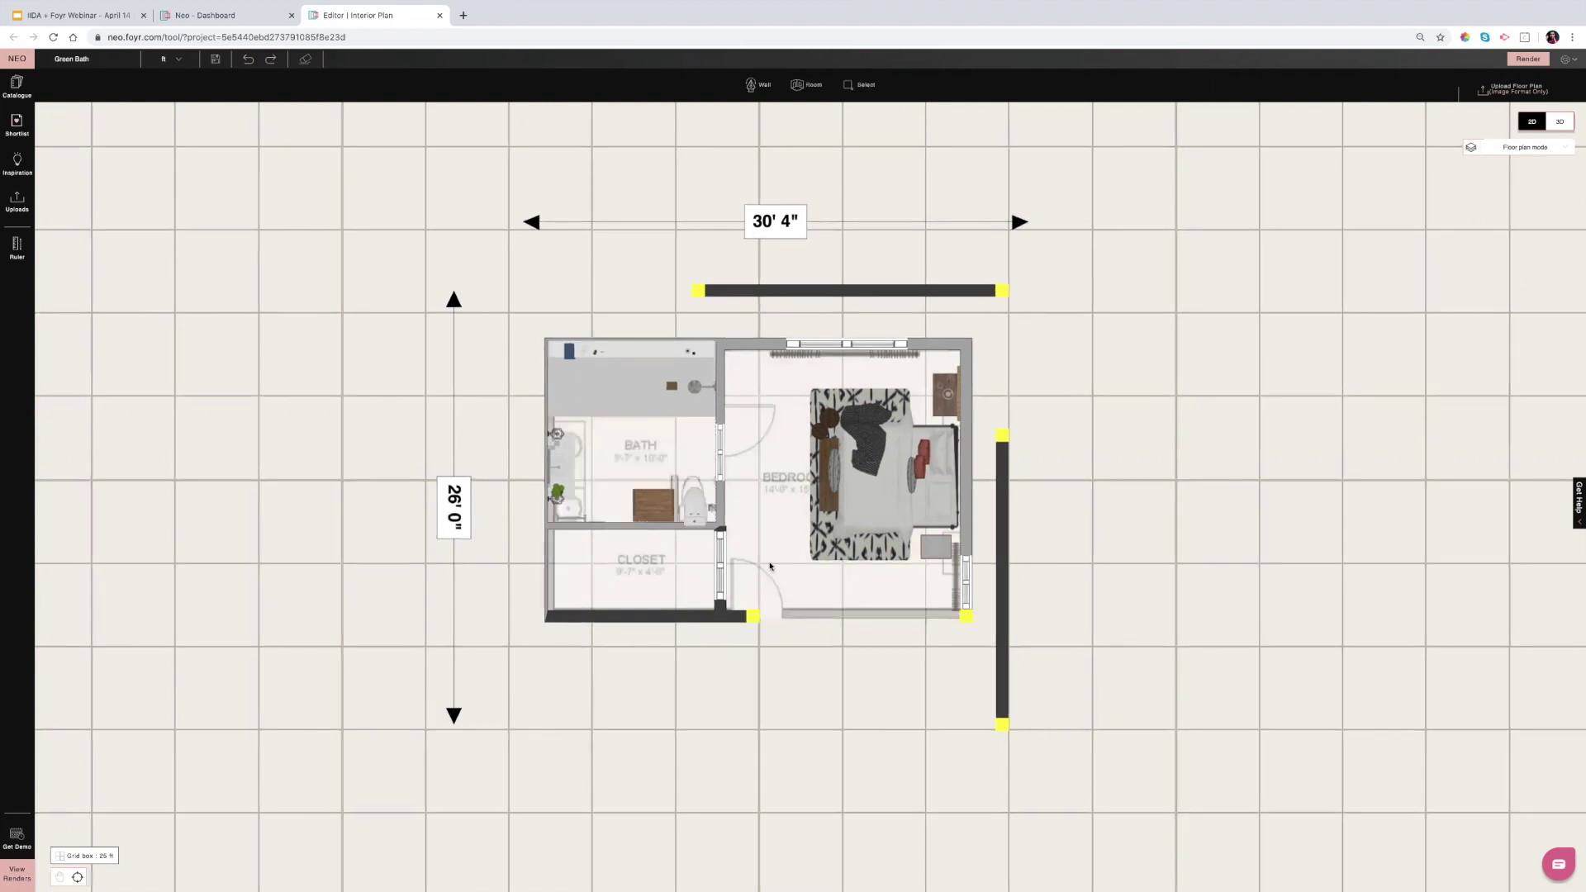
click(671, 574)
click(791, 529)
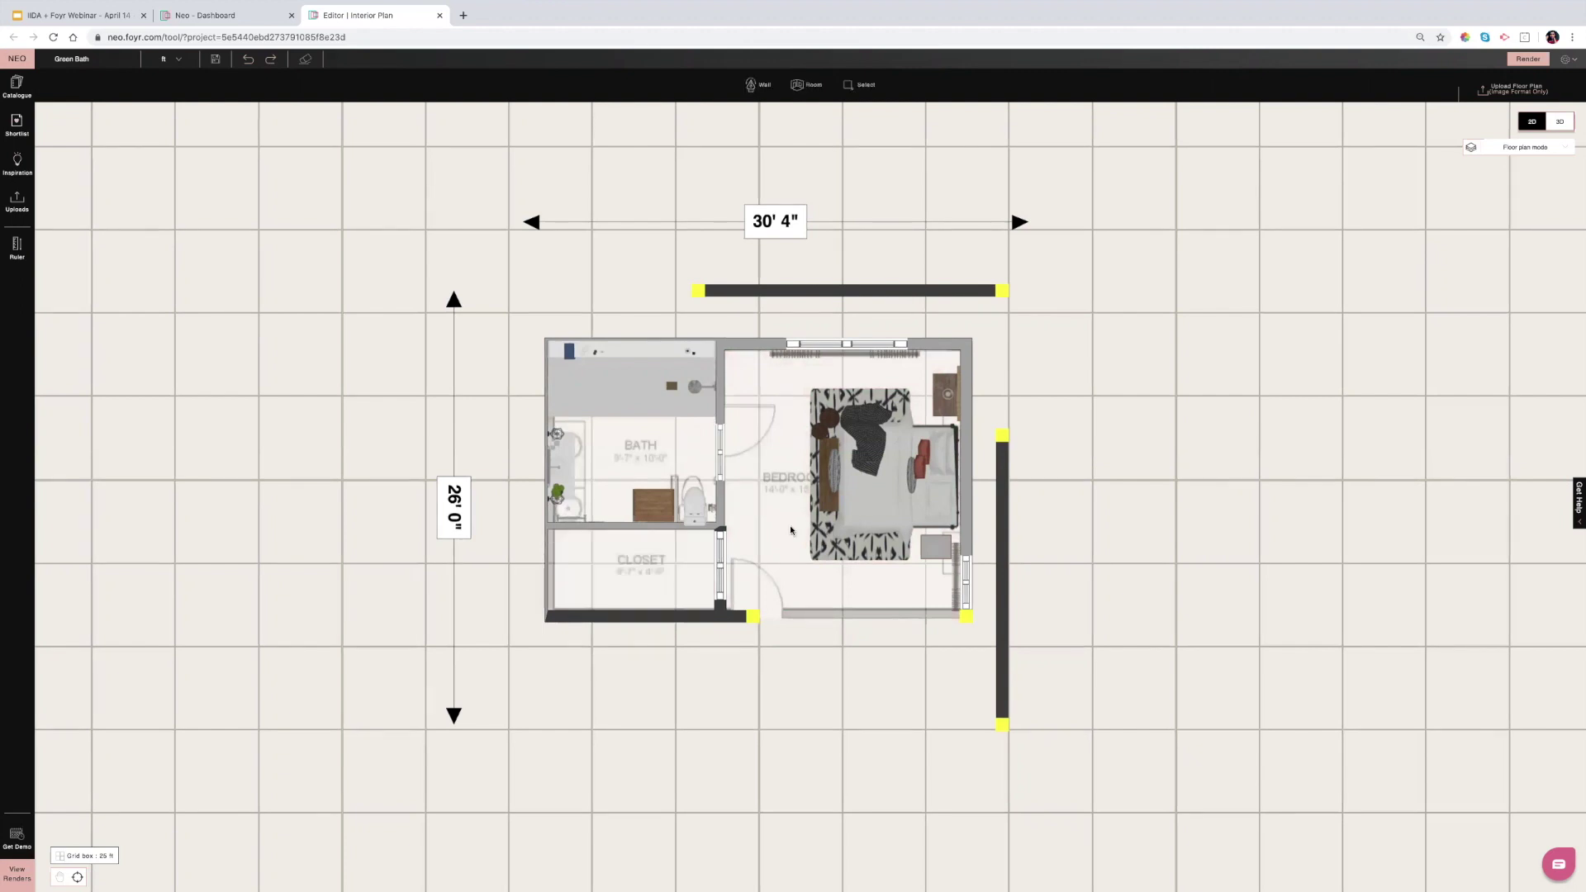
click(249, 62)
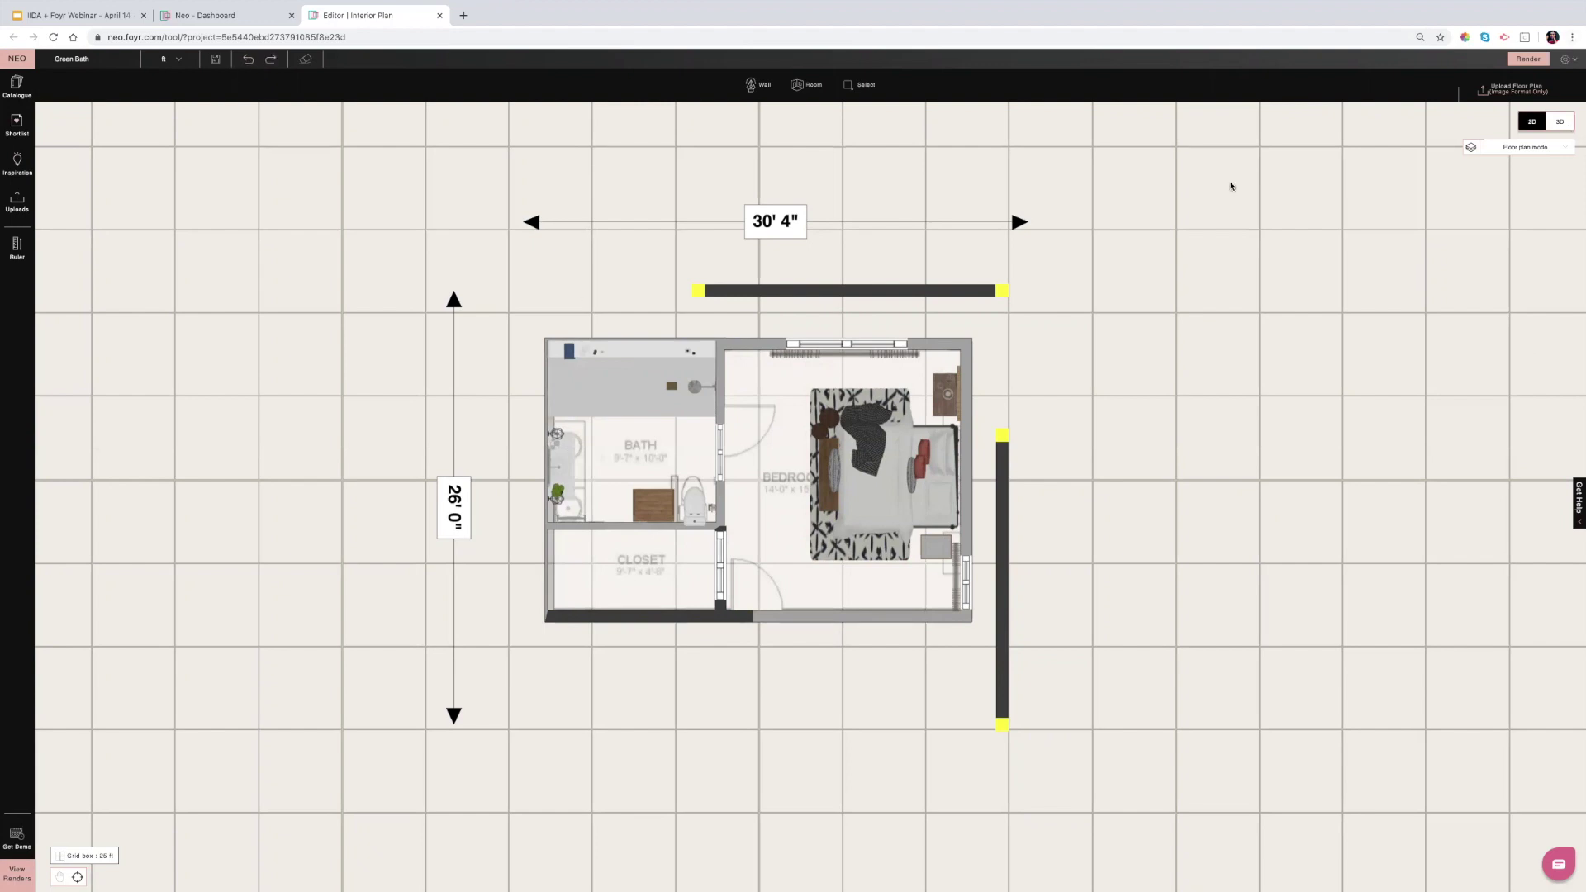
Open the render settings for the 3D view, preview the 4K resolution options and exit without rendering.
click(1559, 123)
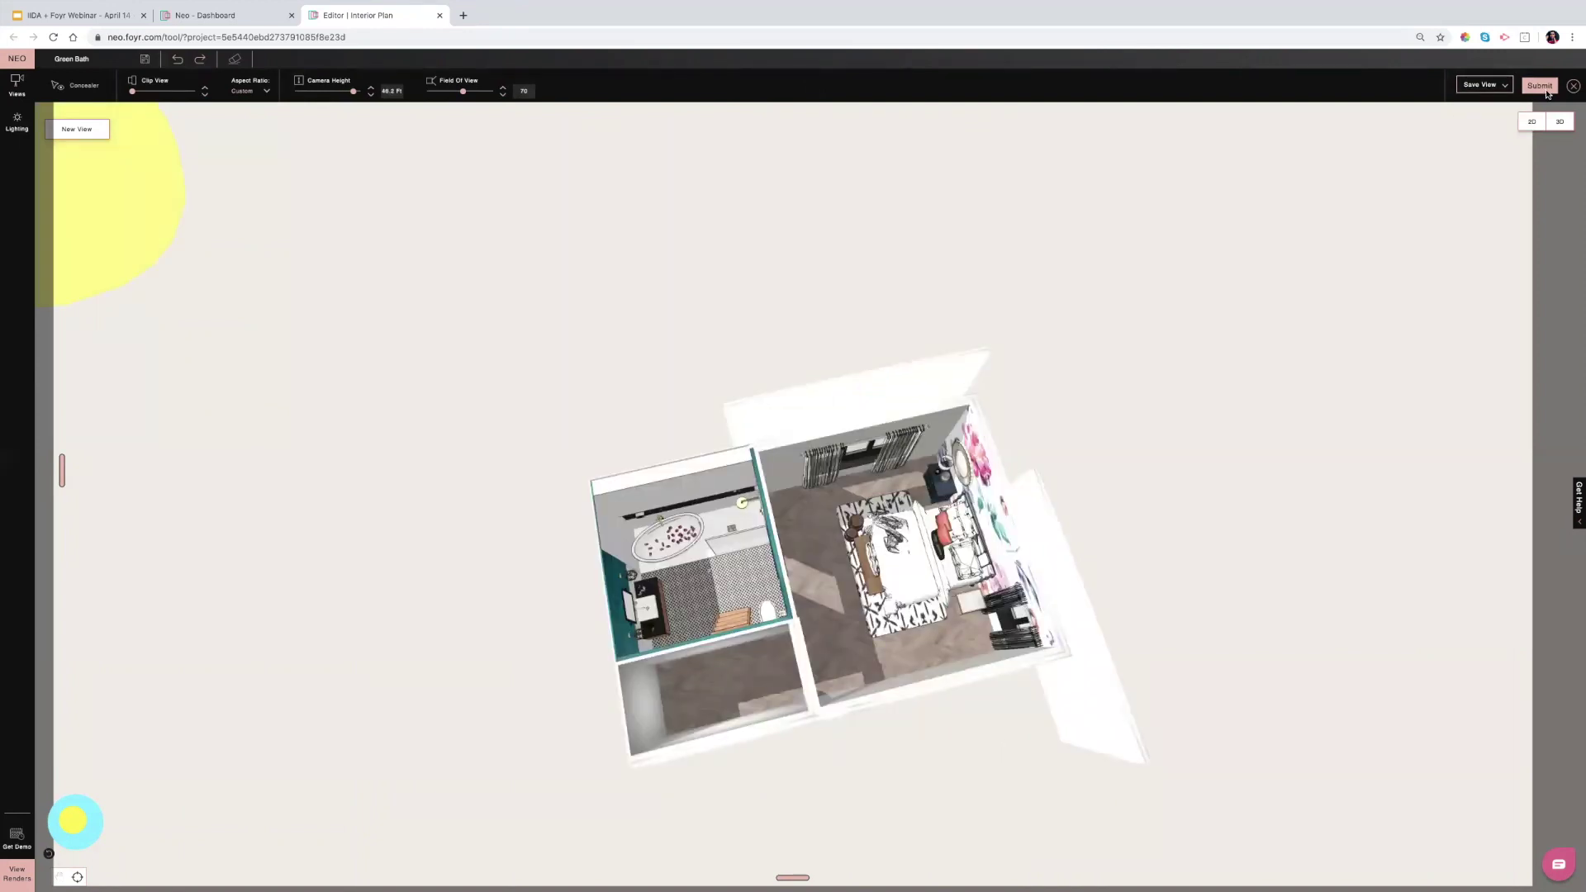
click(1547, 93)
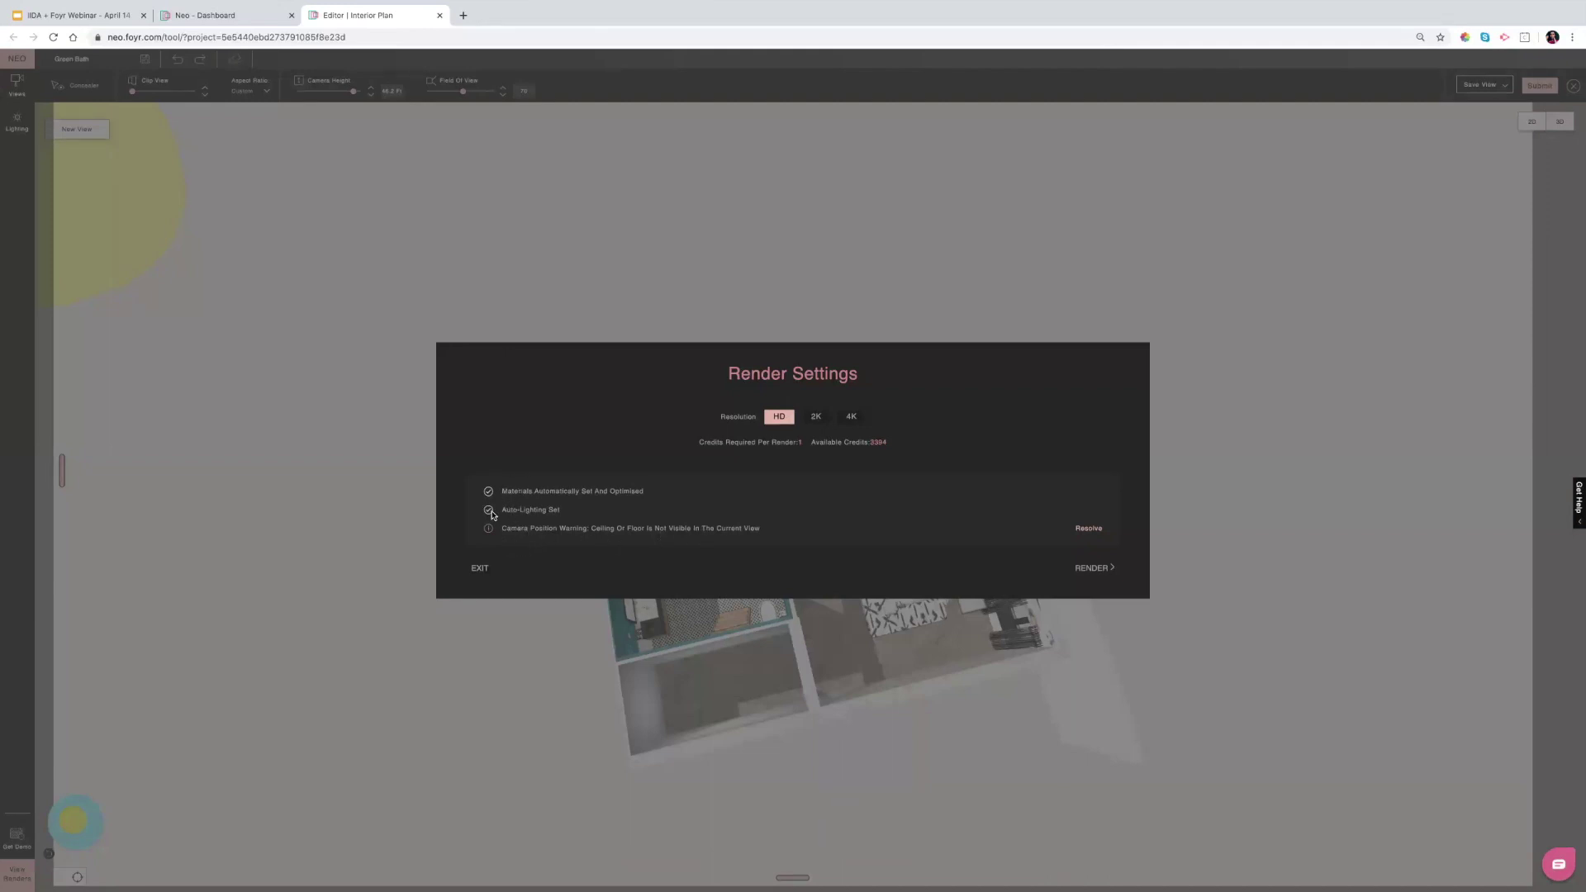
click(851, 420)
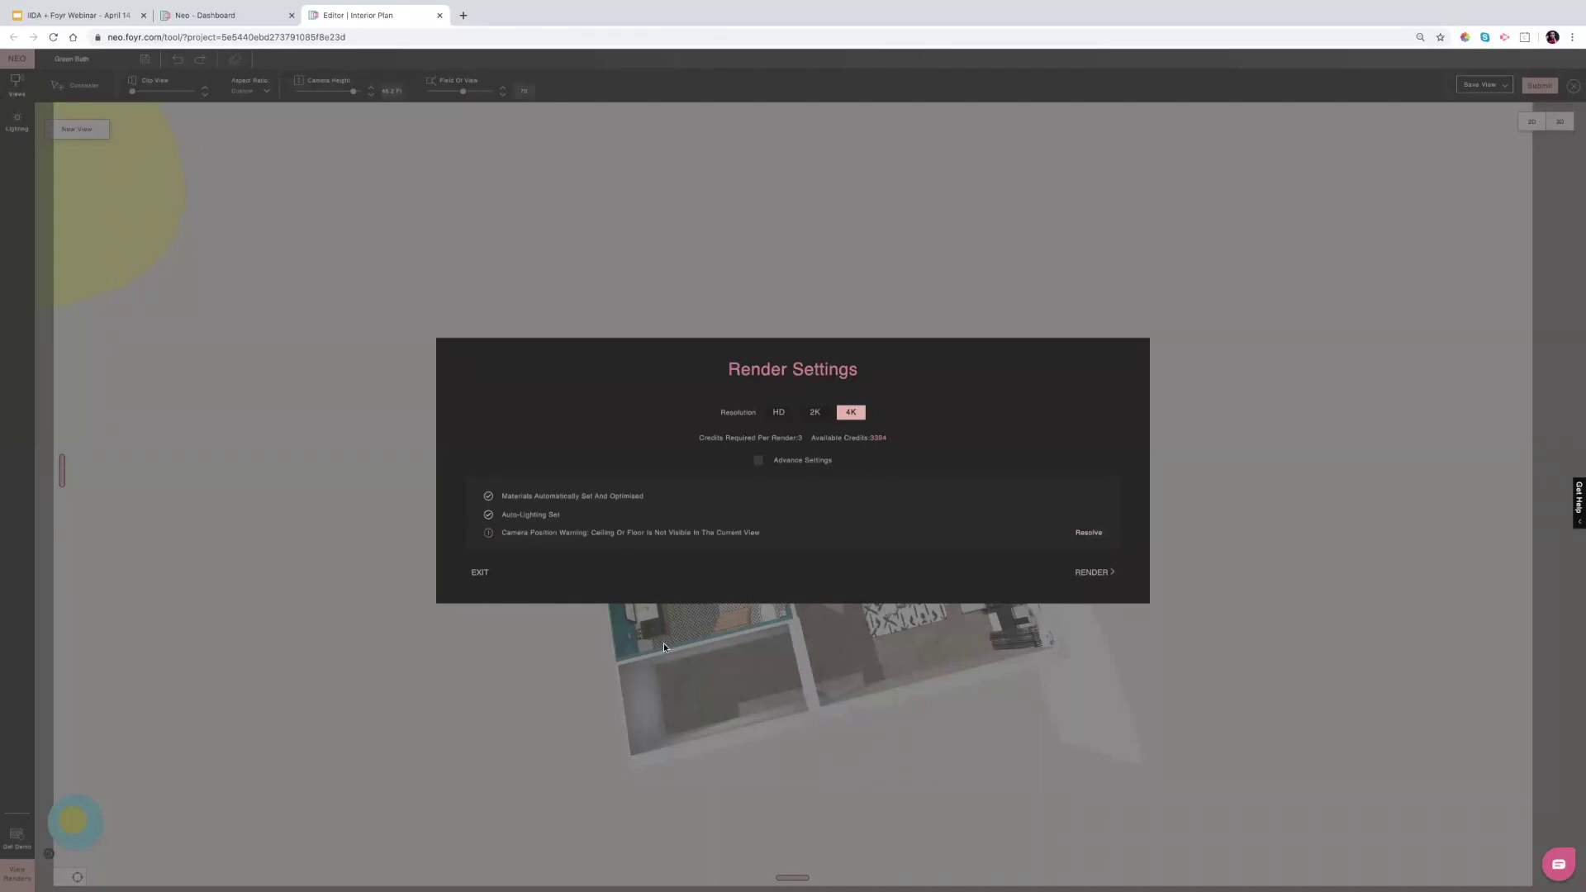
click(480, 574)
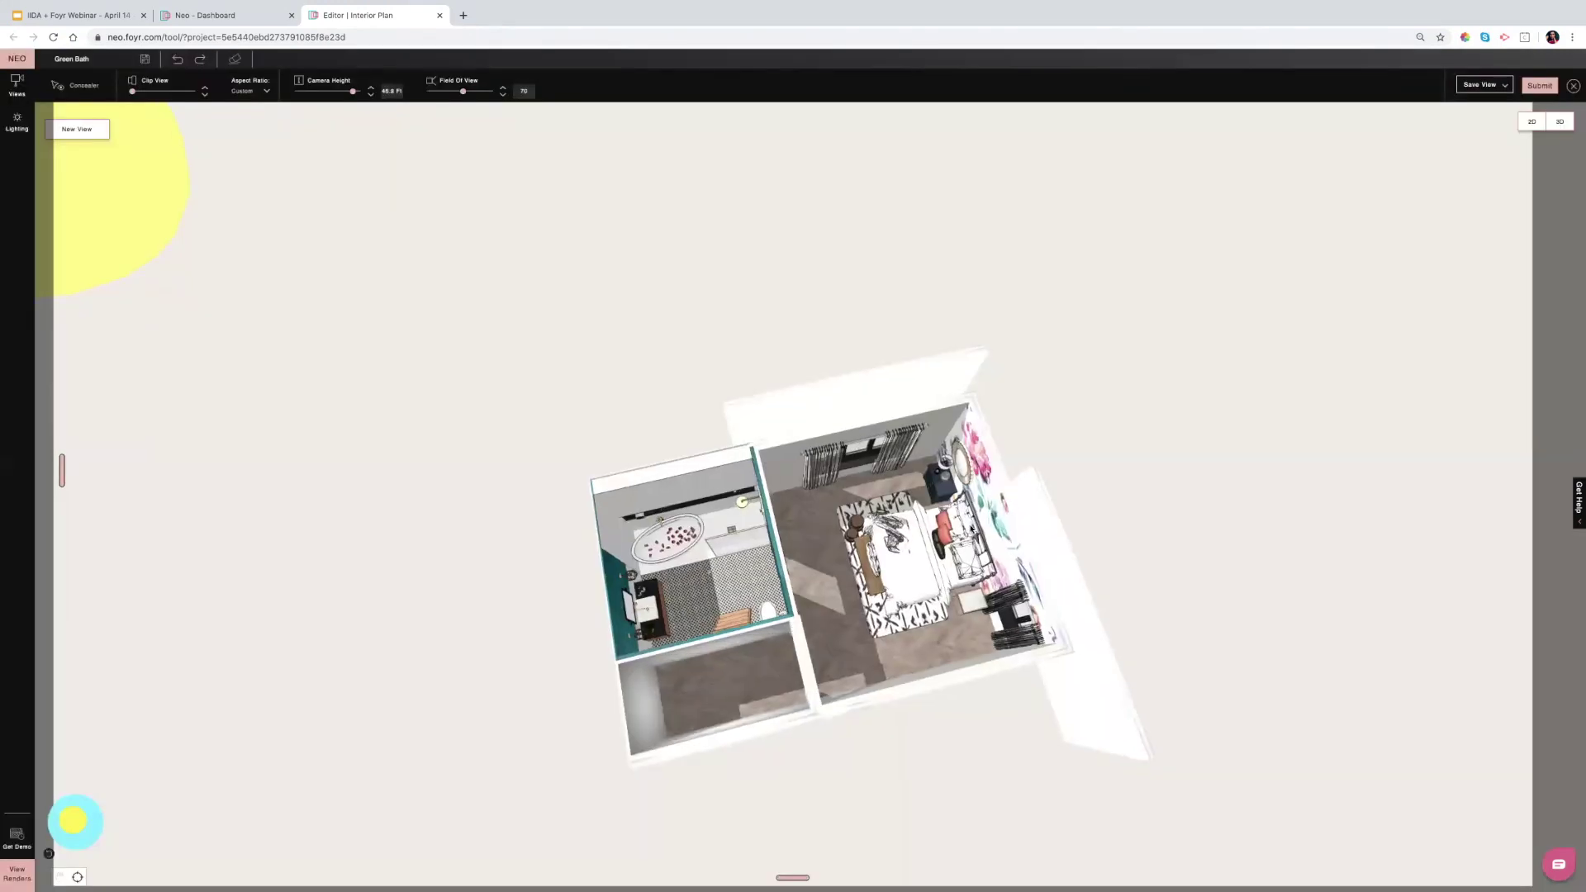
Inspect the bed and floral accent wall in the bedroom up close, and recenter the view on the whole plan.
drag(972, 527, 614, 436)
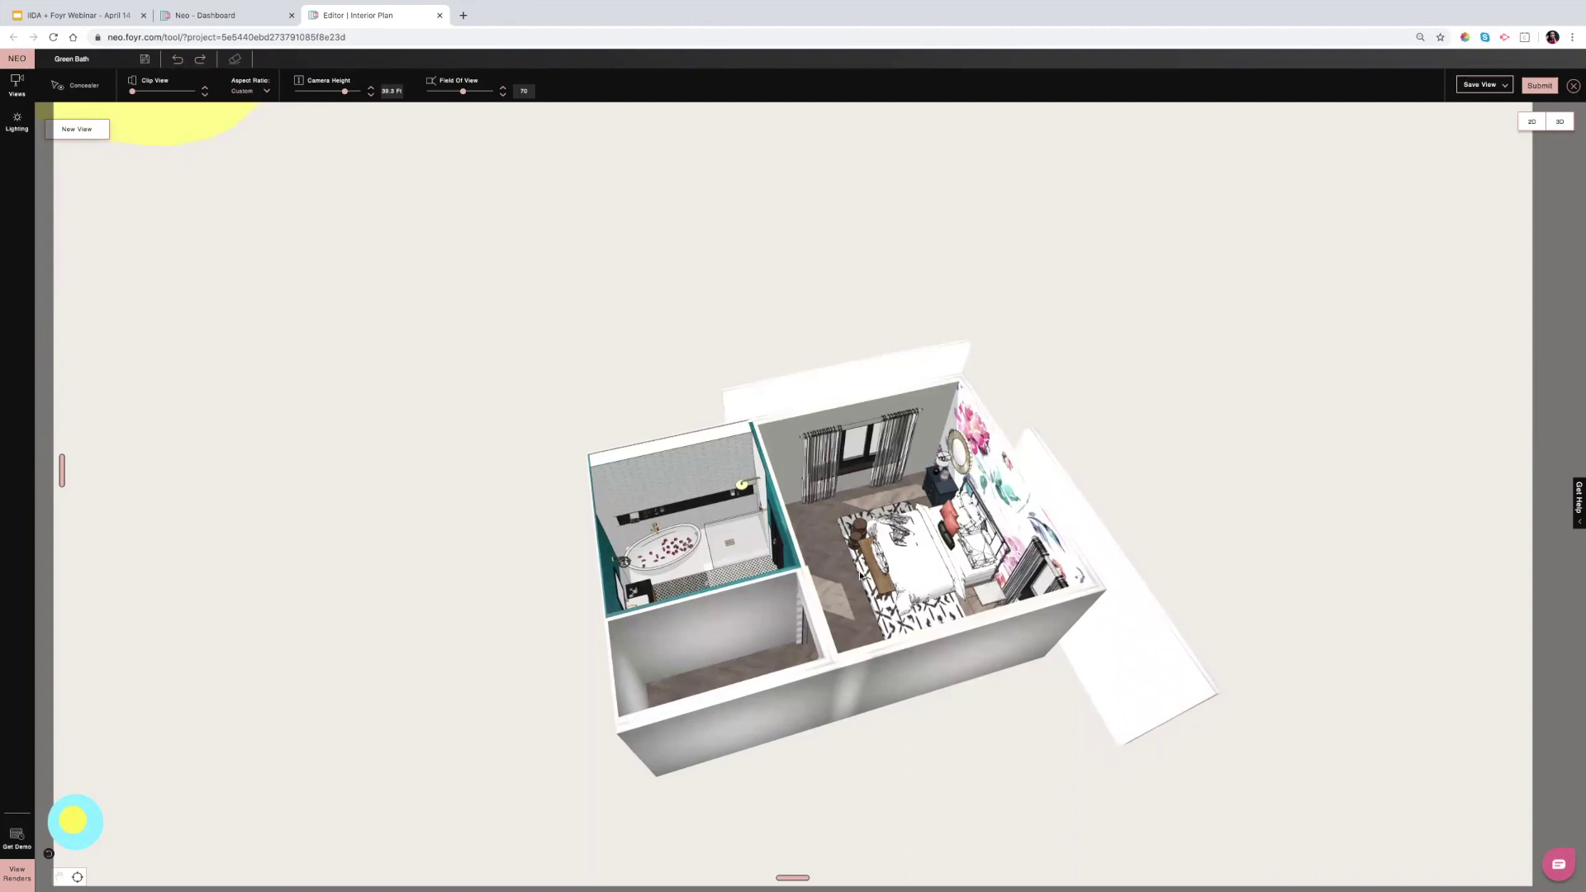
scroll(859, 576, up, 5)
scroll(1169, 513, up, 5)
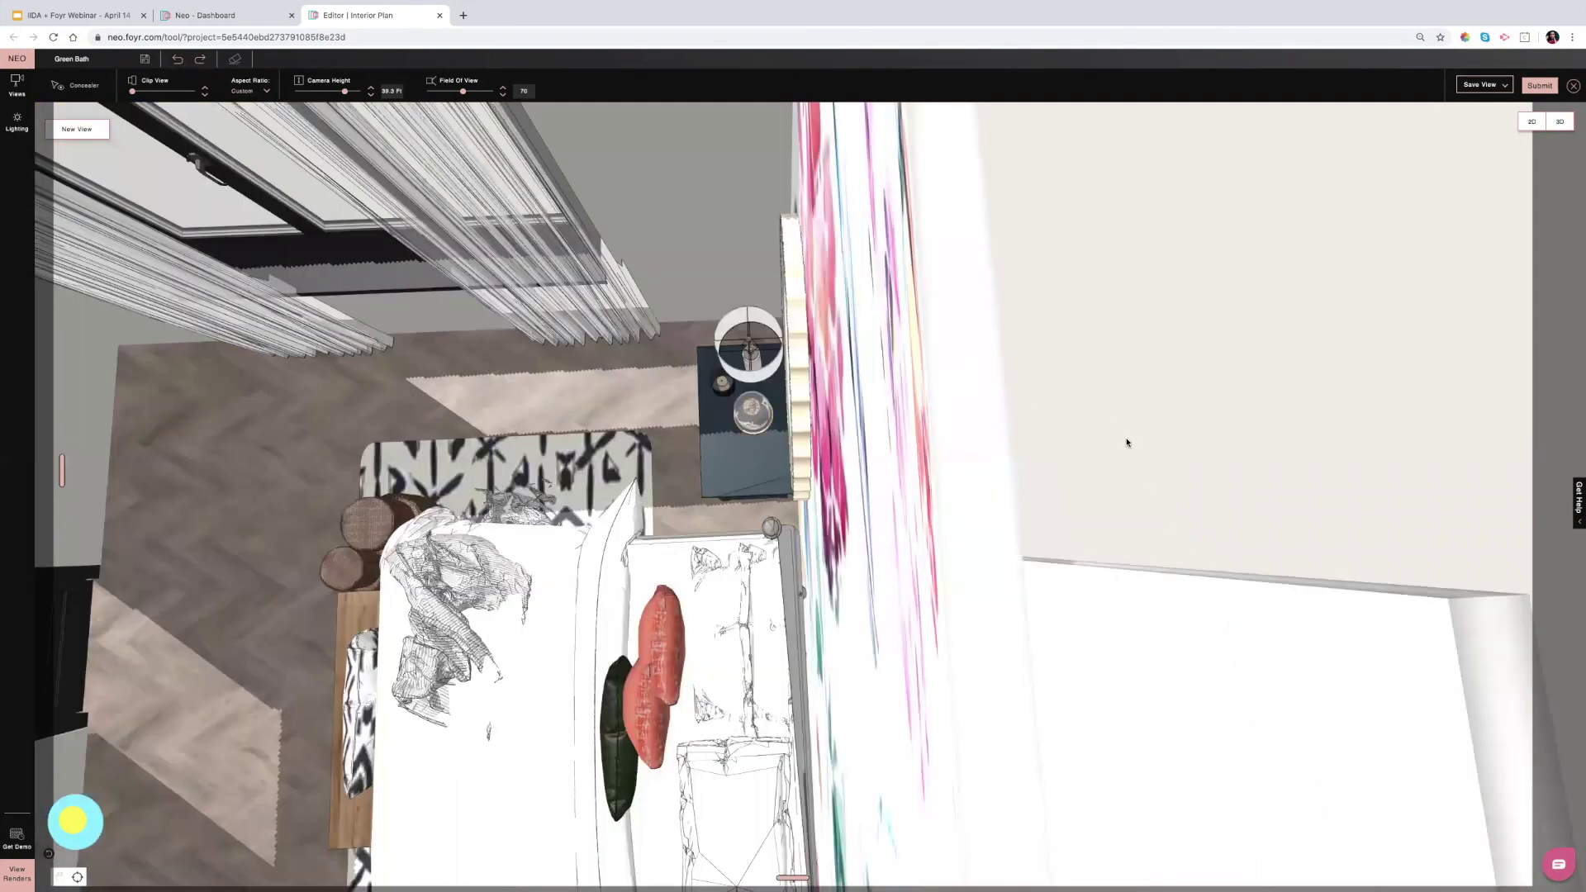
scroll(950, 417, up, 3)
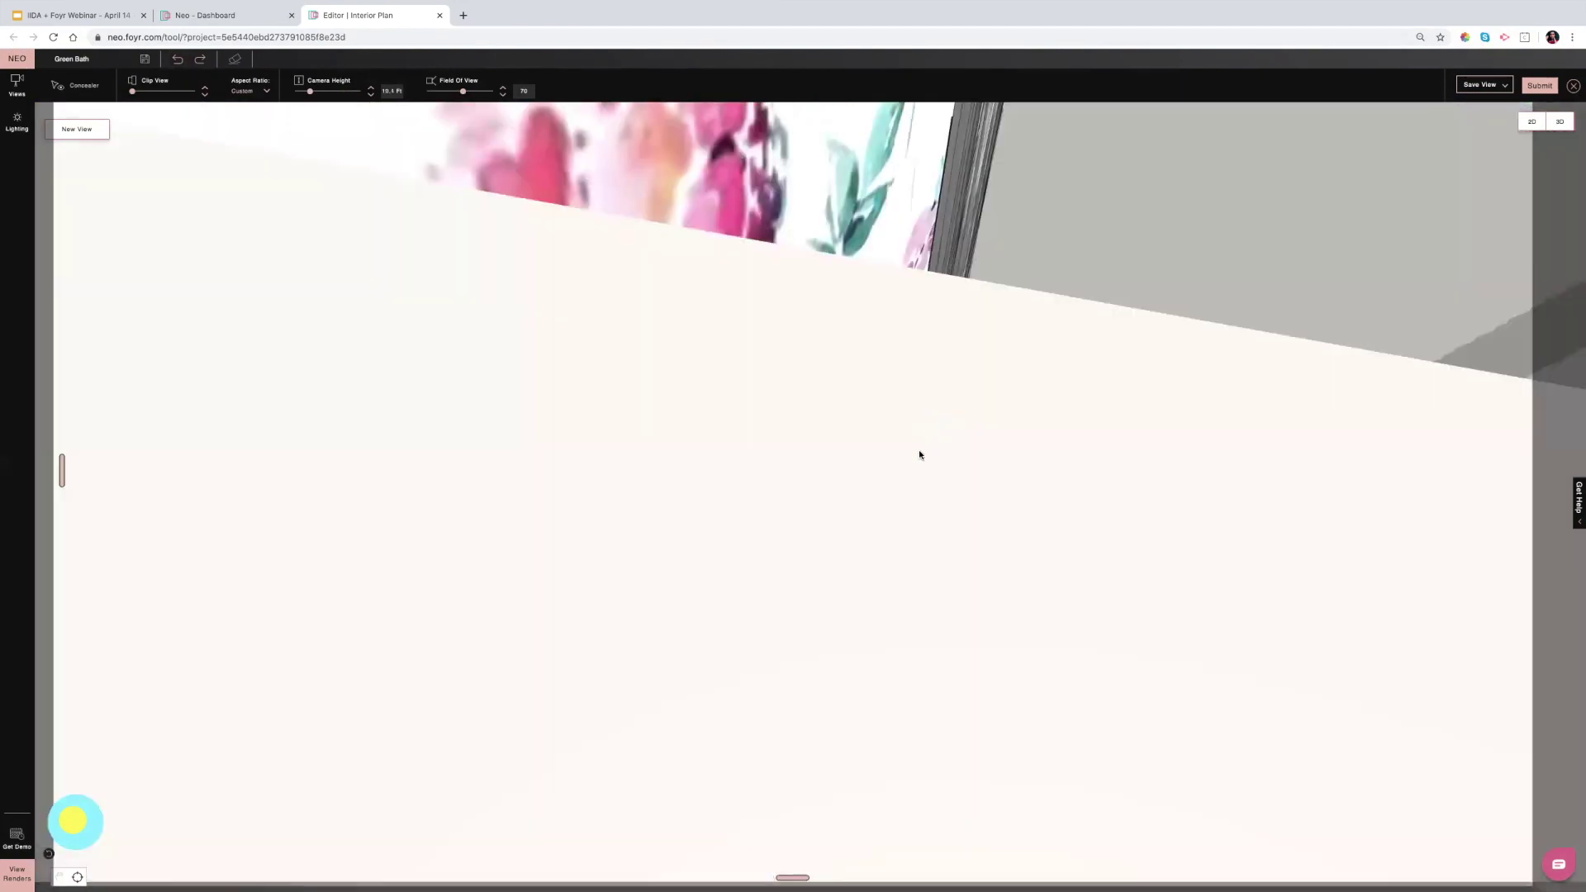
scroll(918, 454, up, 4)
drag(958, 471, 983, 531)
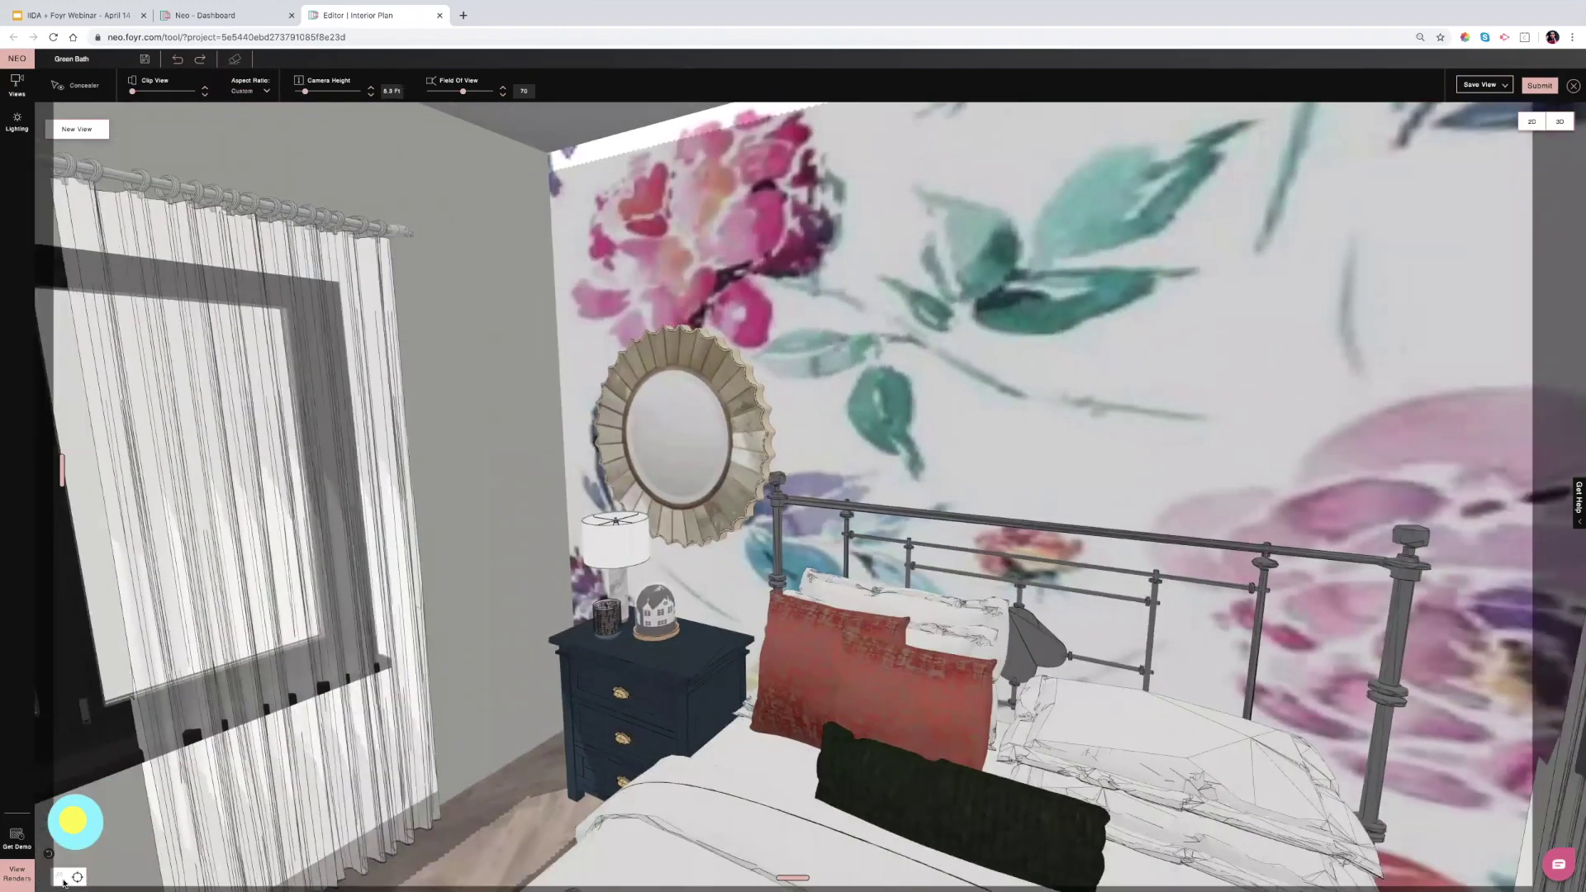
click(77, 876)
click(78, 877)
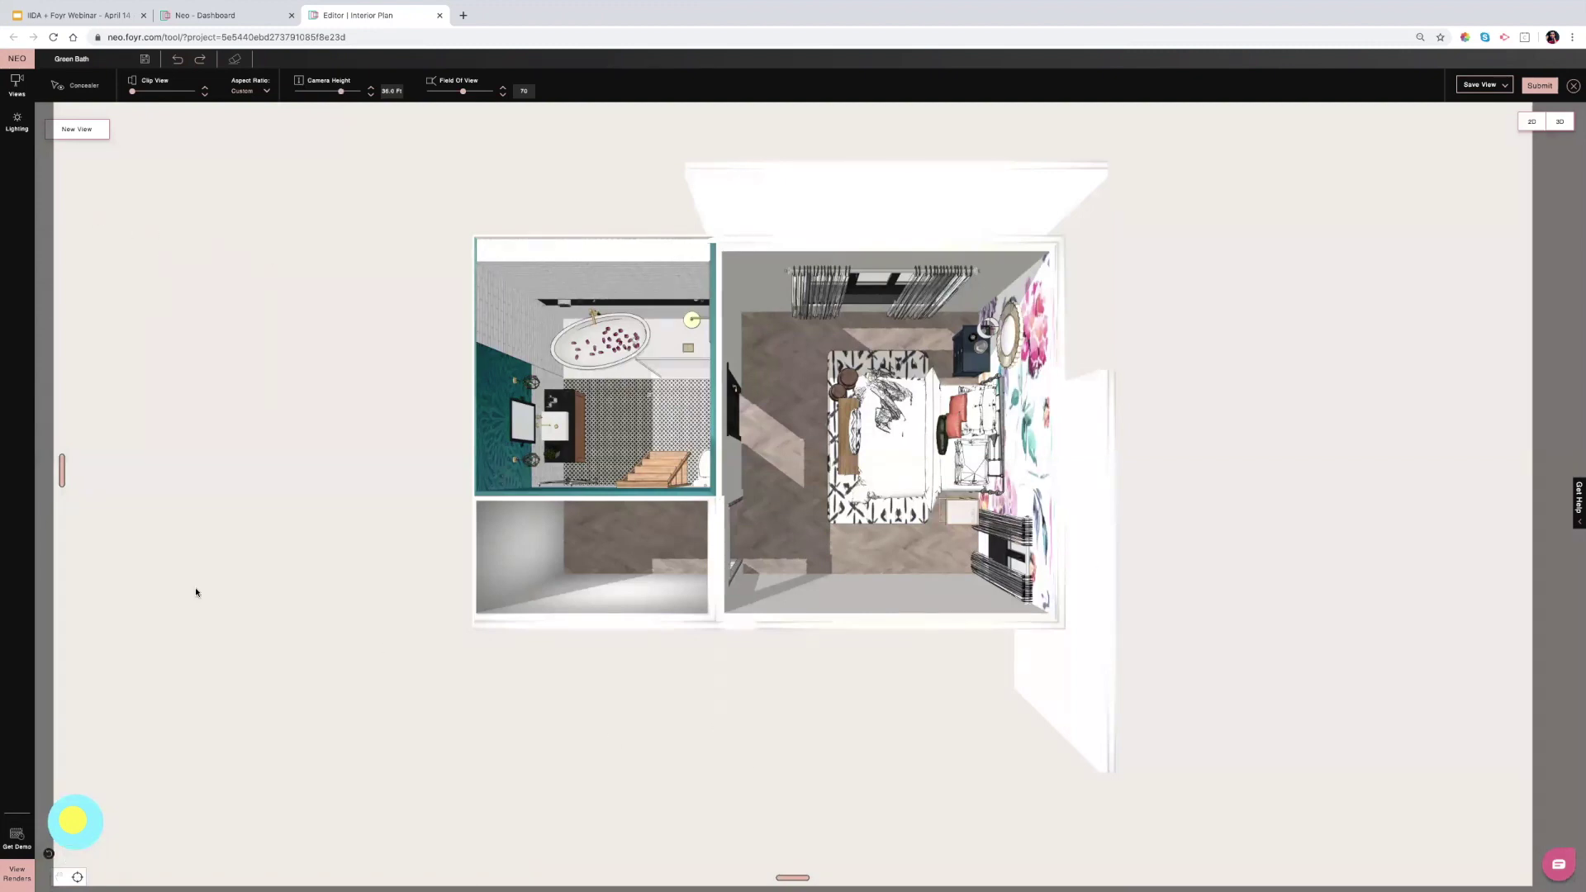
Leave render mode for the 3D view, consult the open doorways tip in Google Slides and return to the Foyr Neo editor.
click(1559, 125)
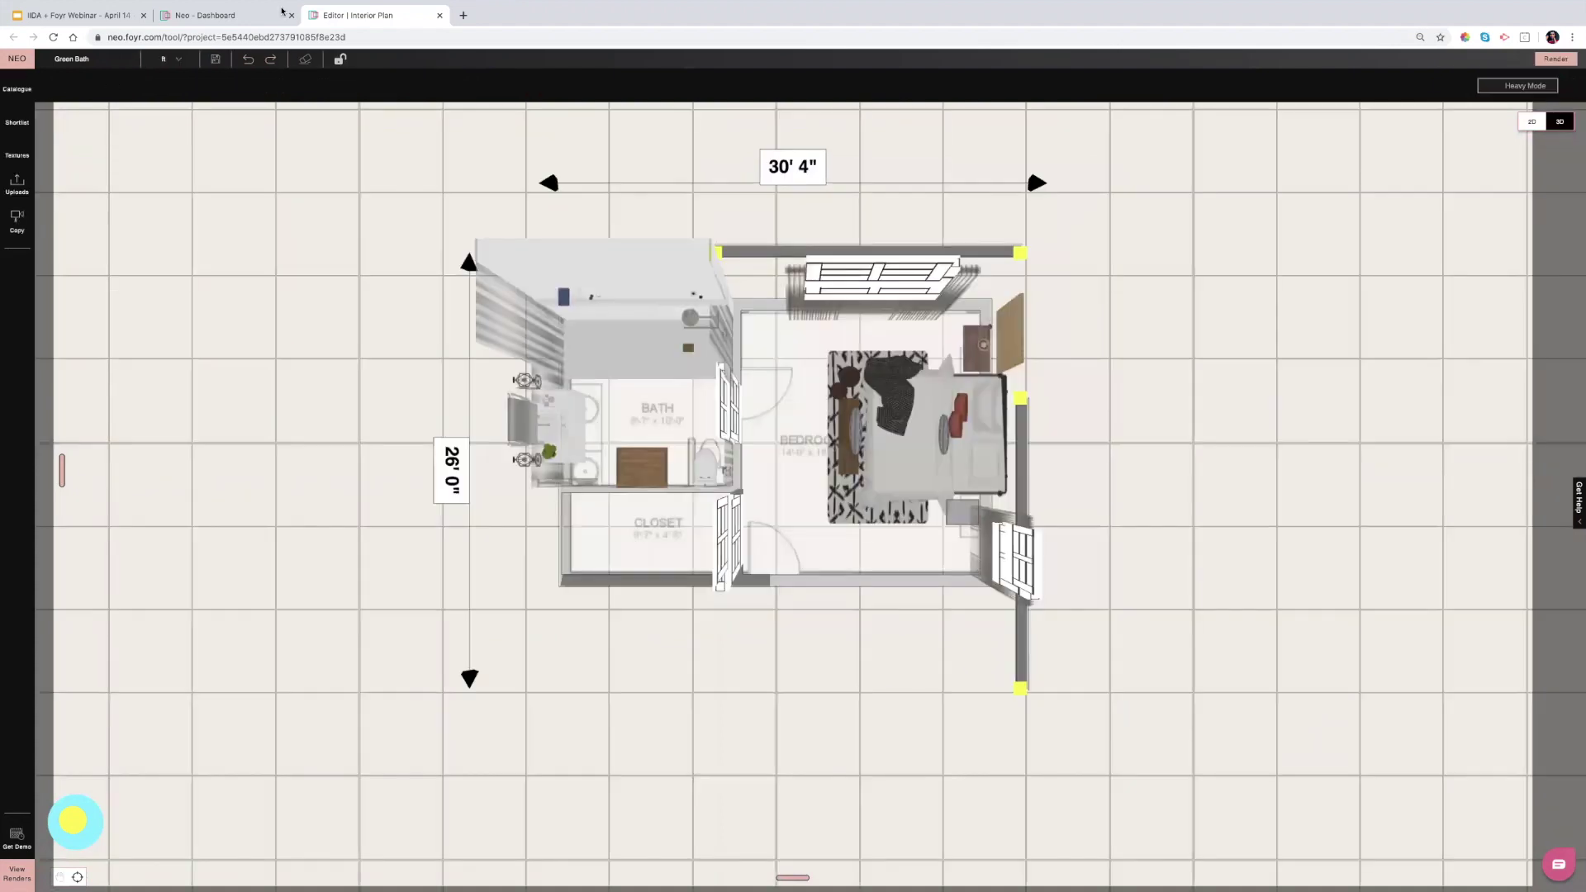
click(90, 16)
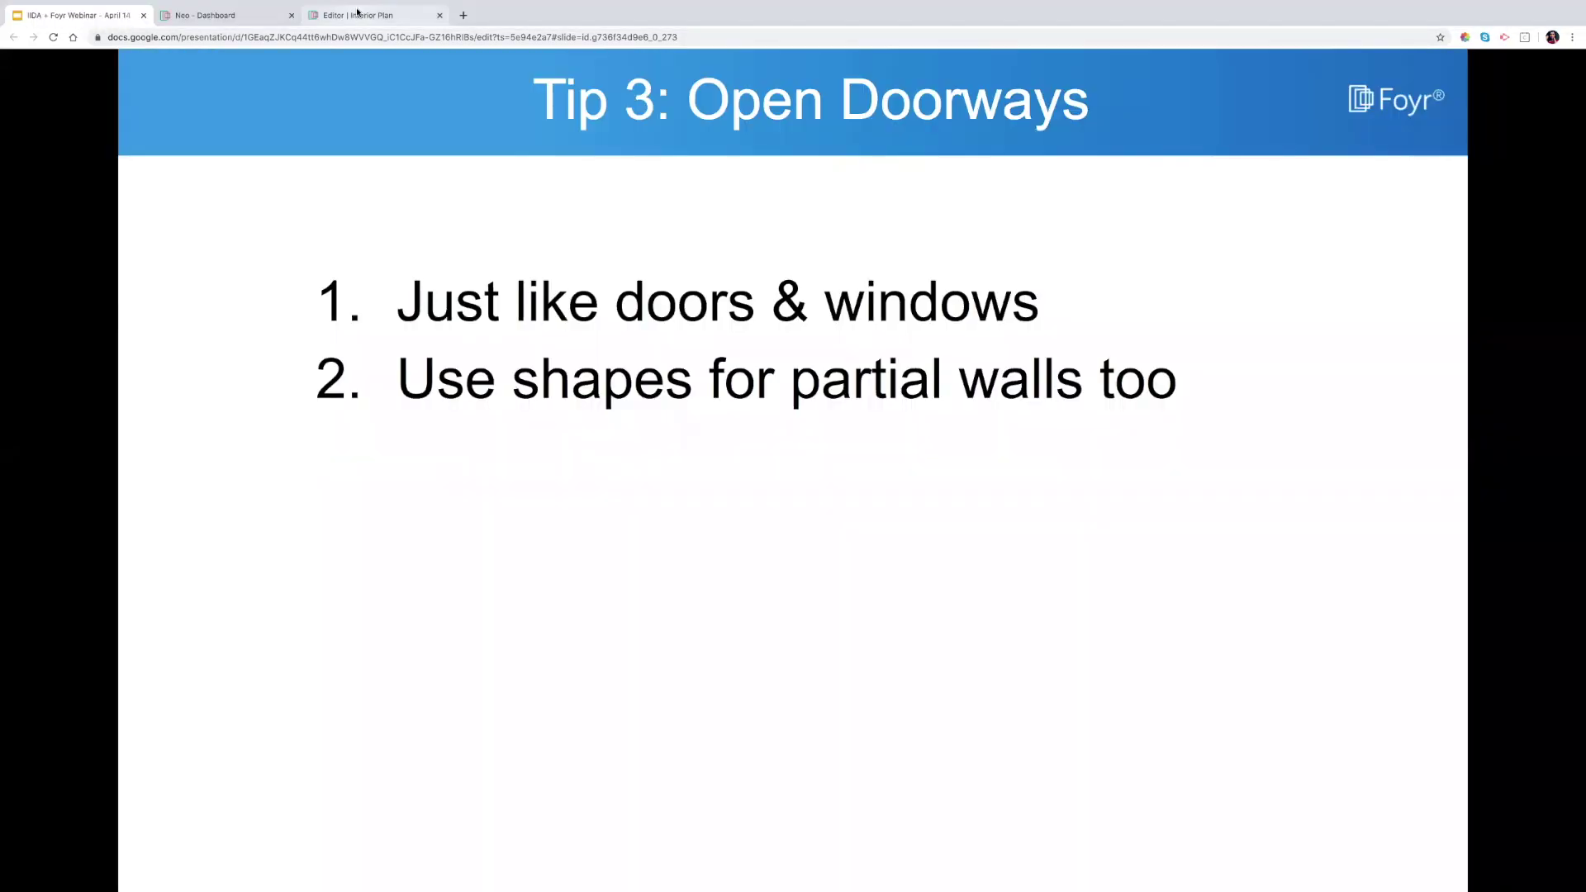
click(358, 15)
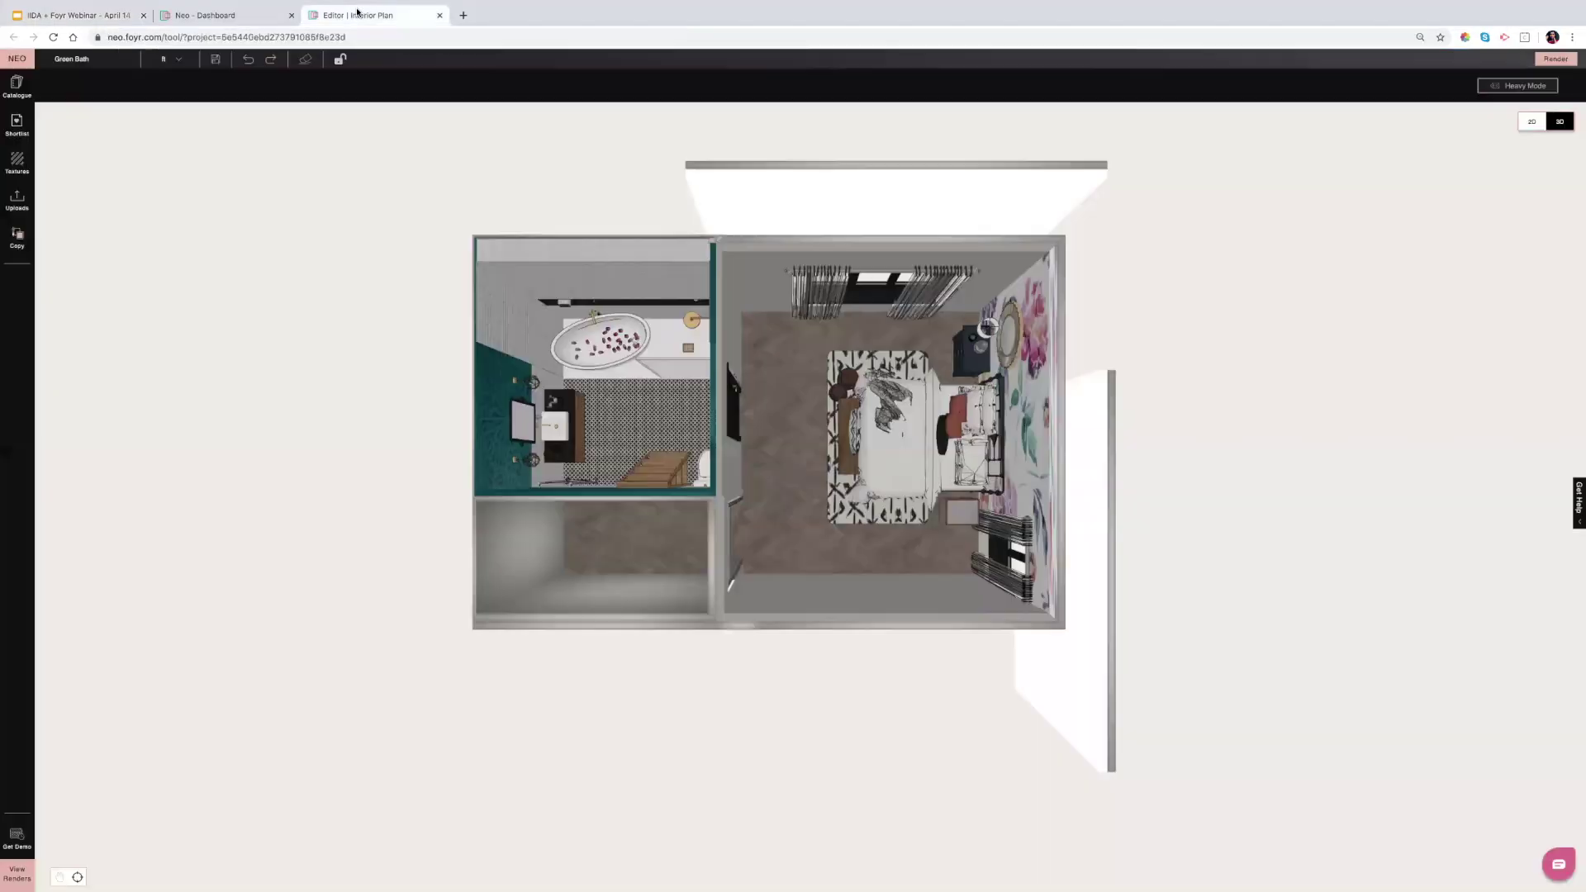
Set the geometry mode of the 3D view to Optimized and look over the simplified model.
click(1532, 122)
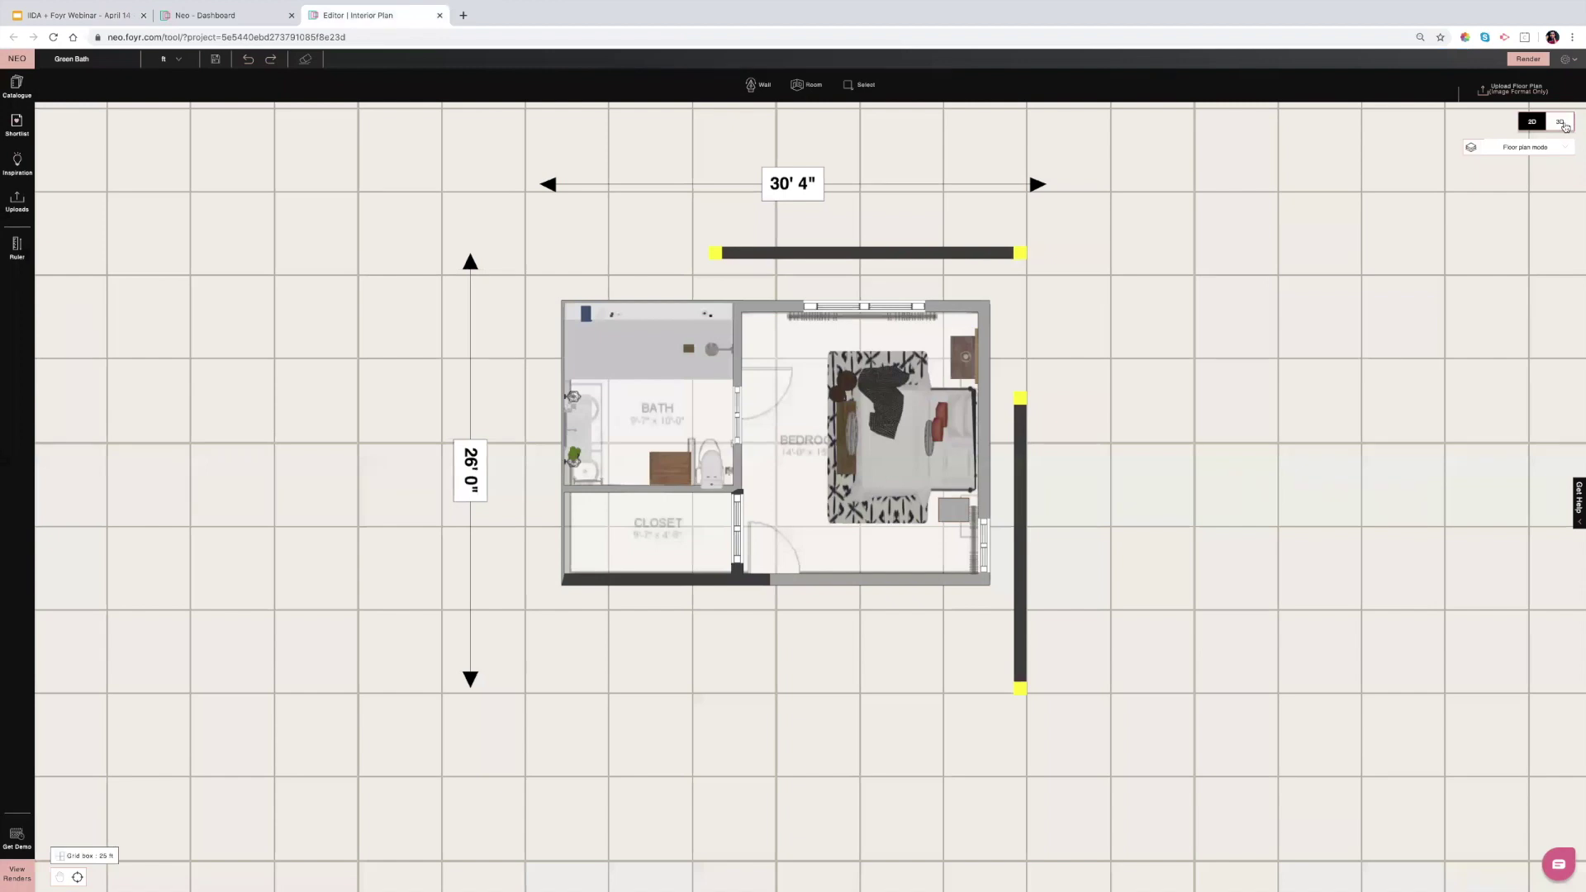
click(1534, 86)
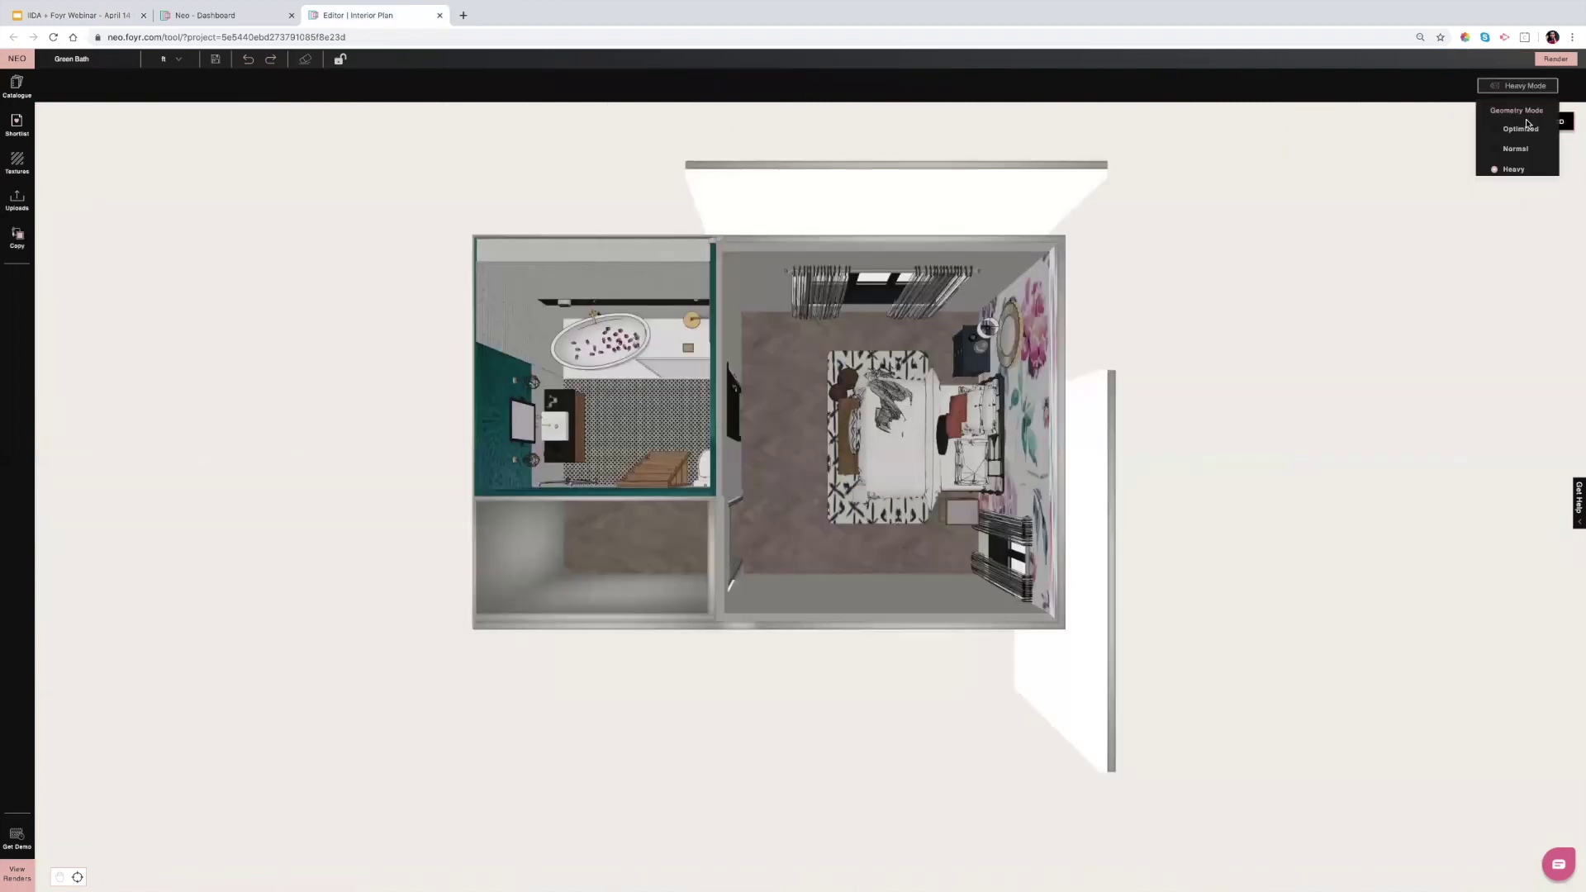
click(1520, 130)
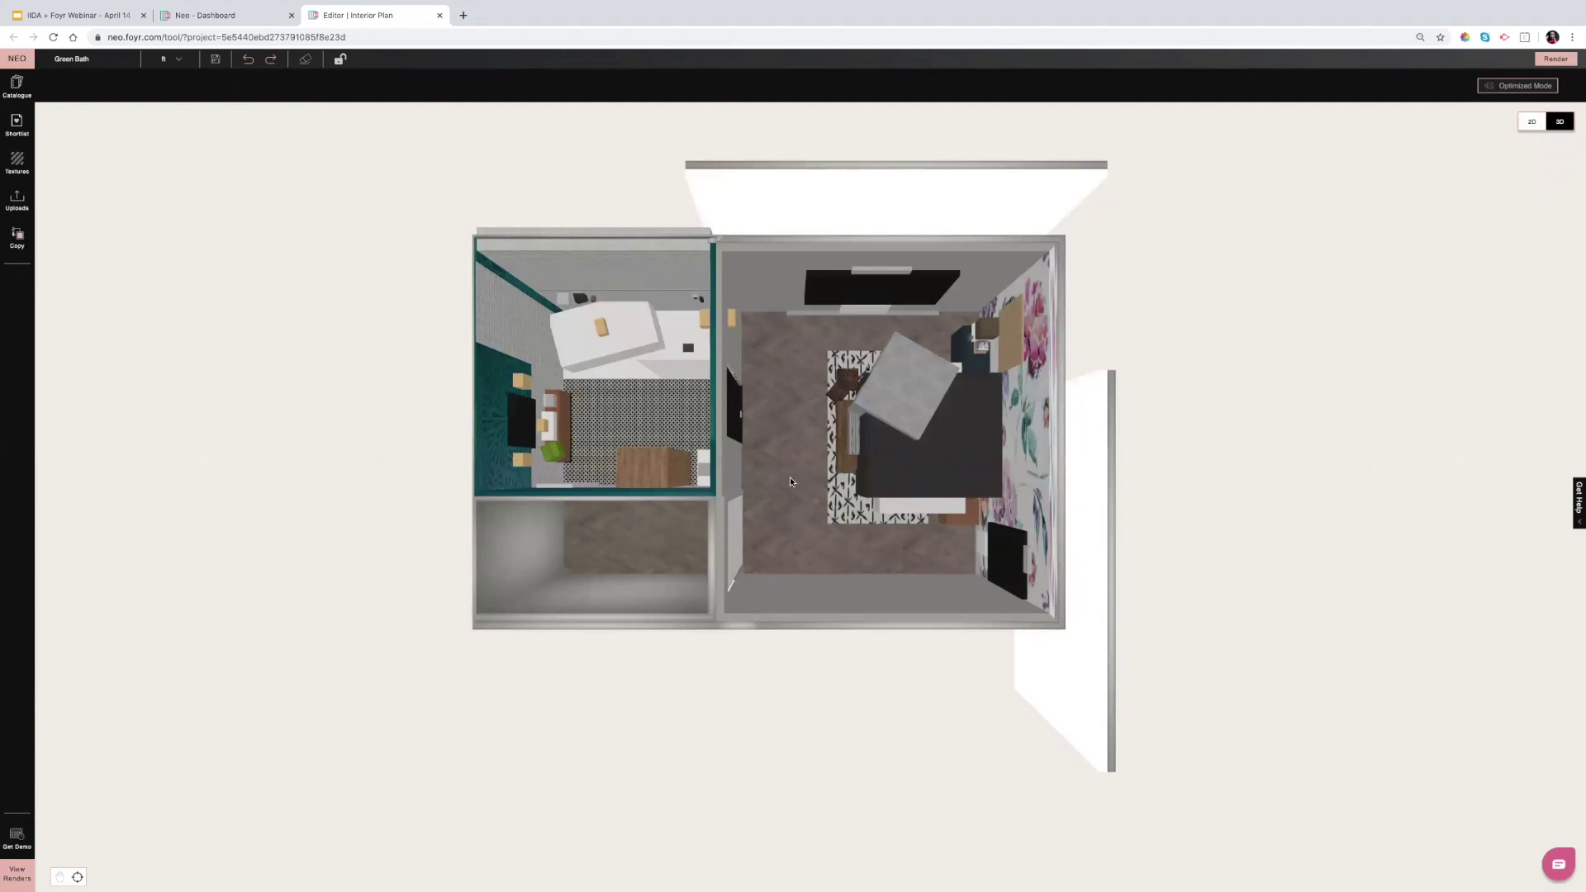
drag(1006, 522, 788, 460)
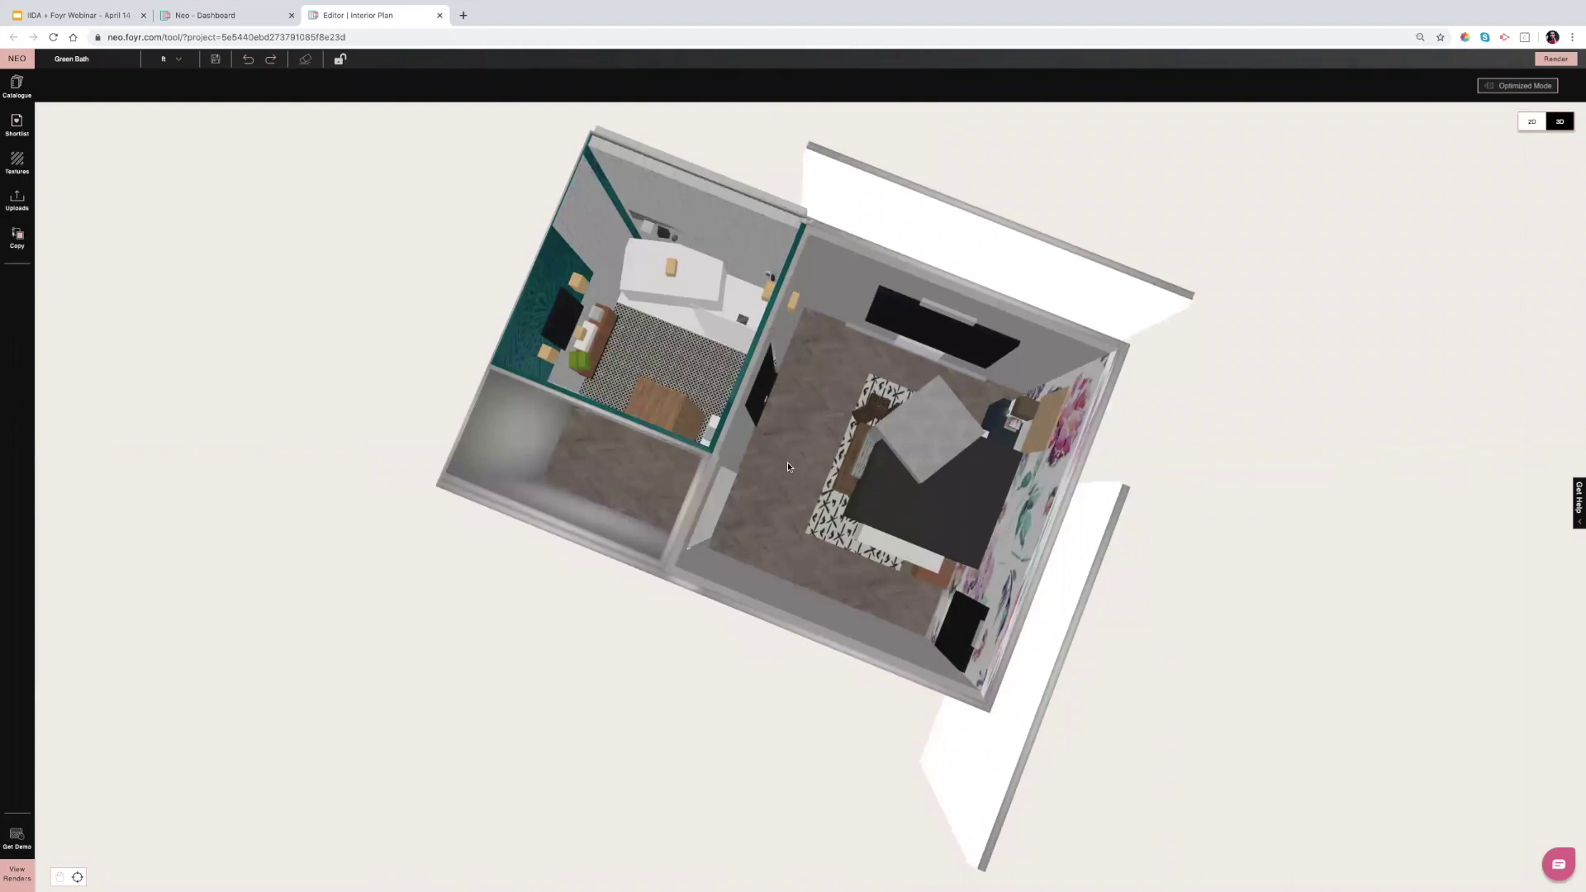
drag(788, 467, 794, 480)
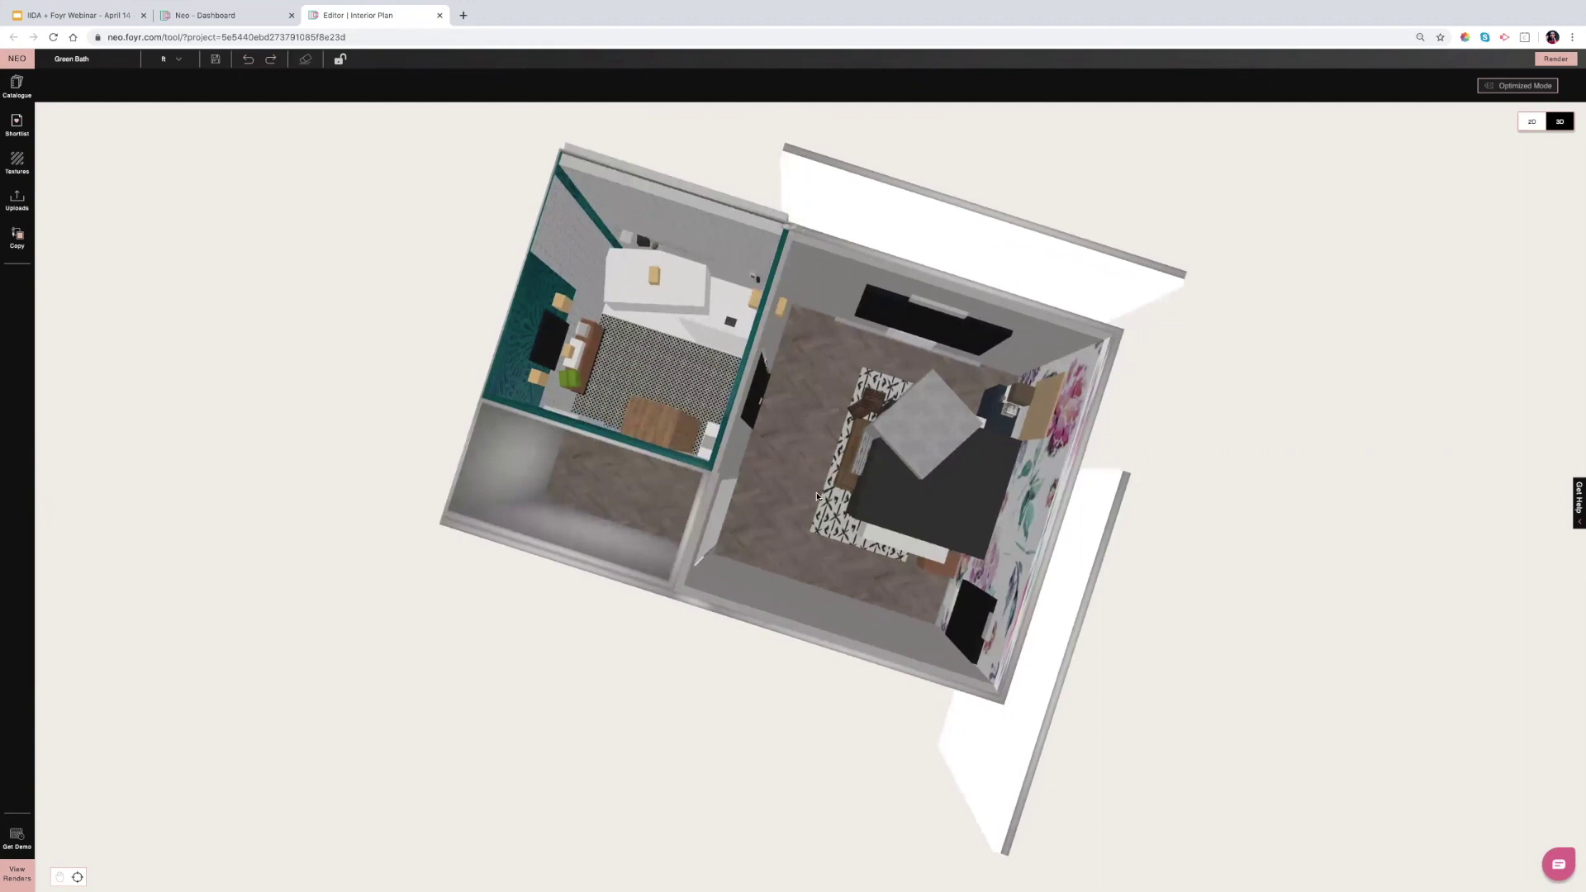
Set the geometry mode to Normal while looking closely at the bedroom's floral wall, bed and window.
drag(795, 482, 917, 306)
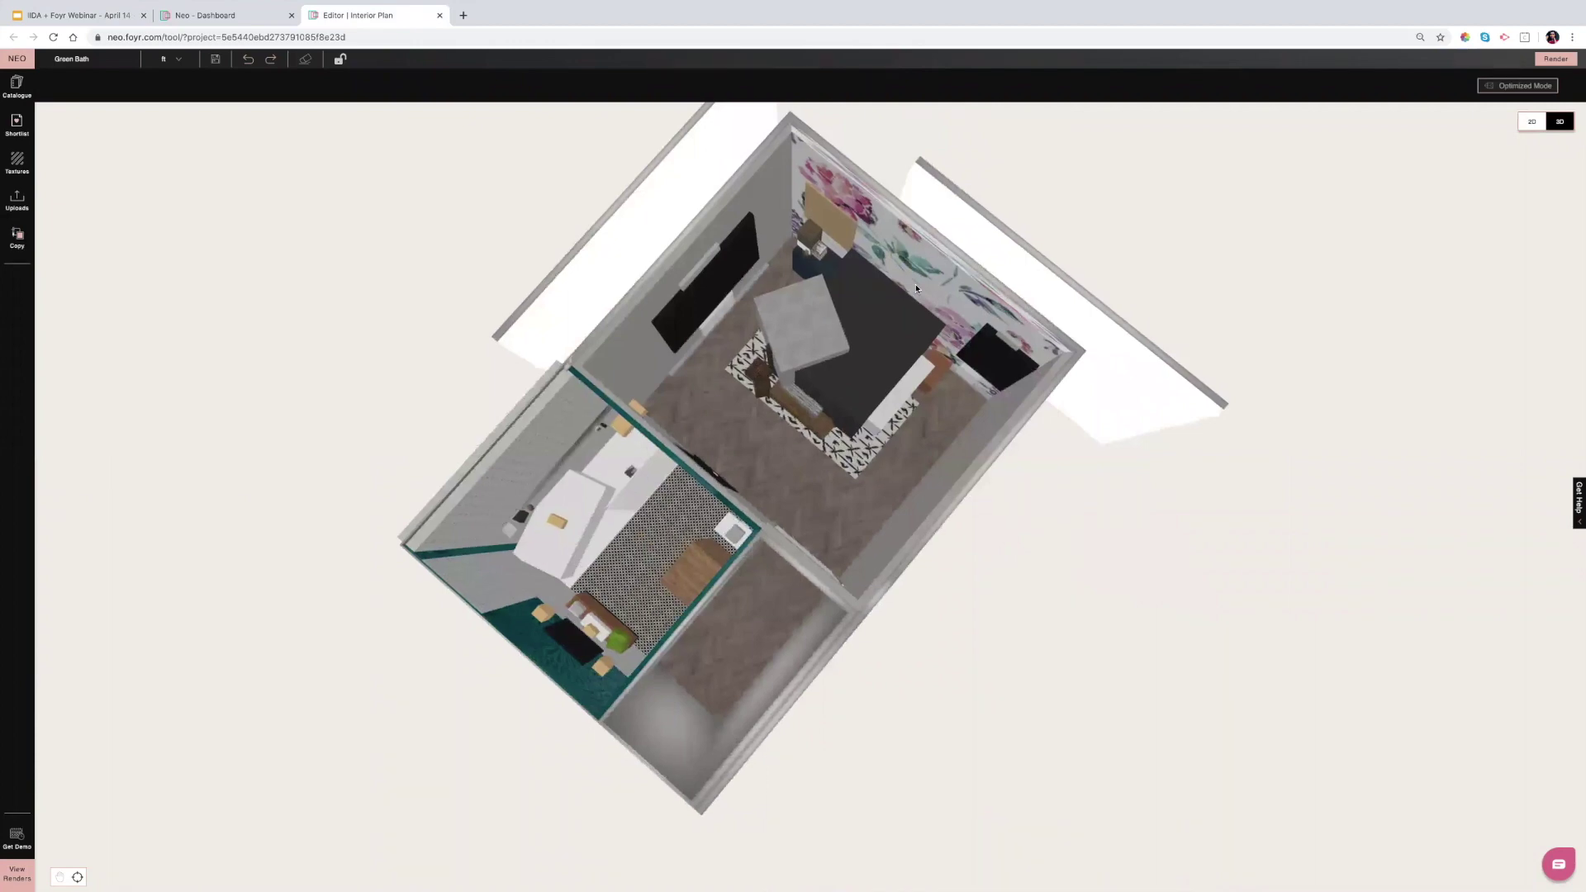
scroll(916, 288, up, 10)
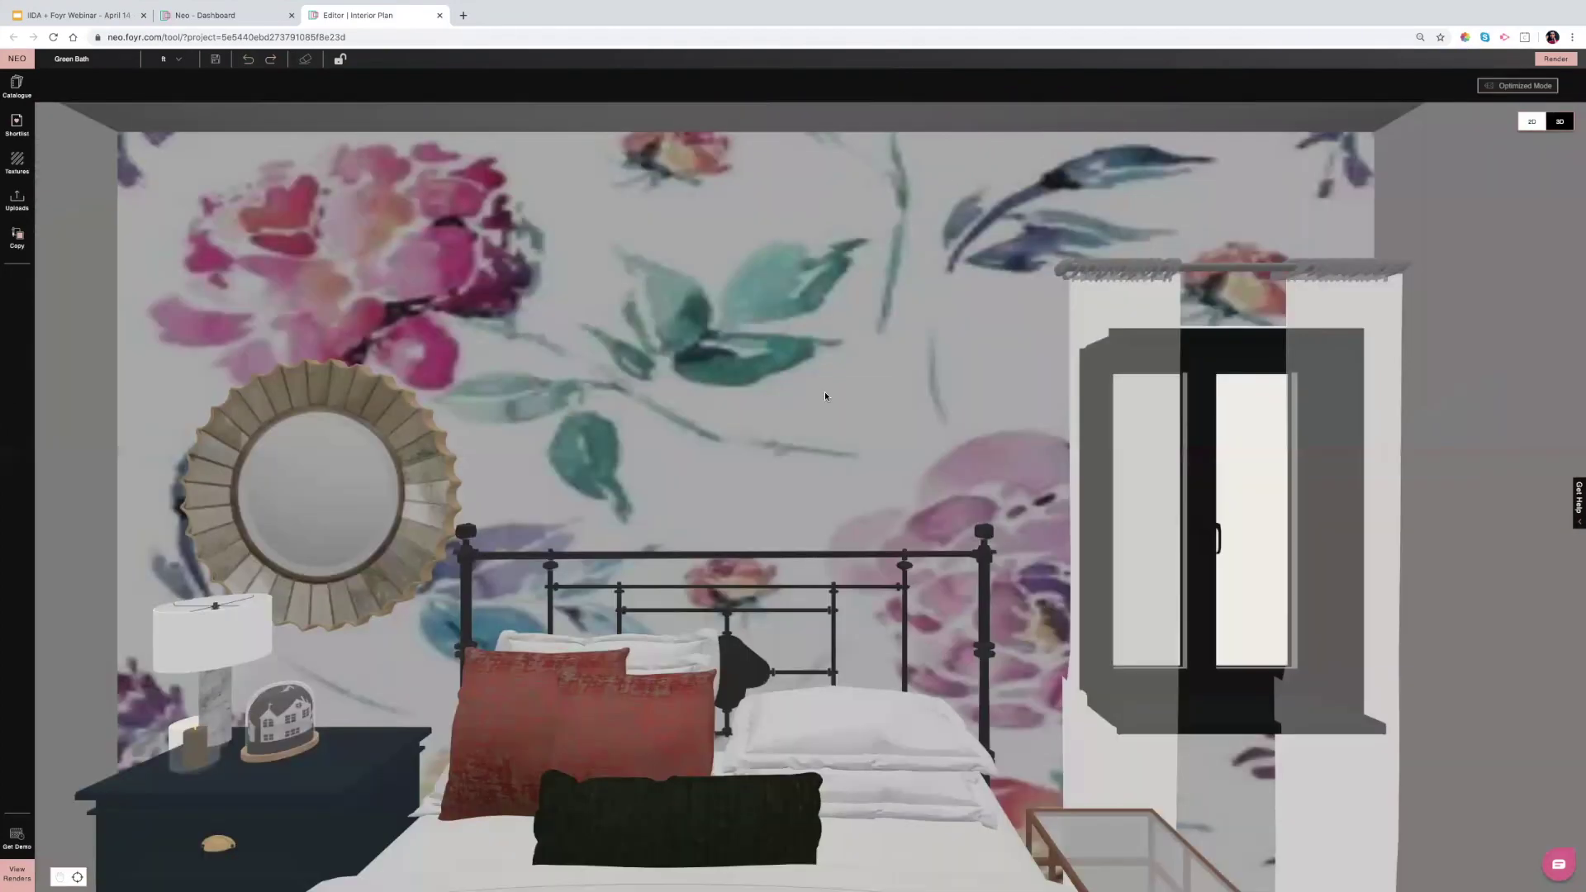
scroll(827, 427, down, 3)
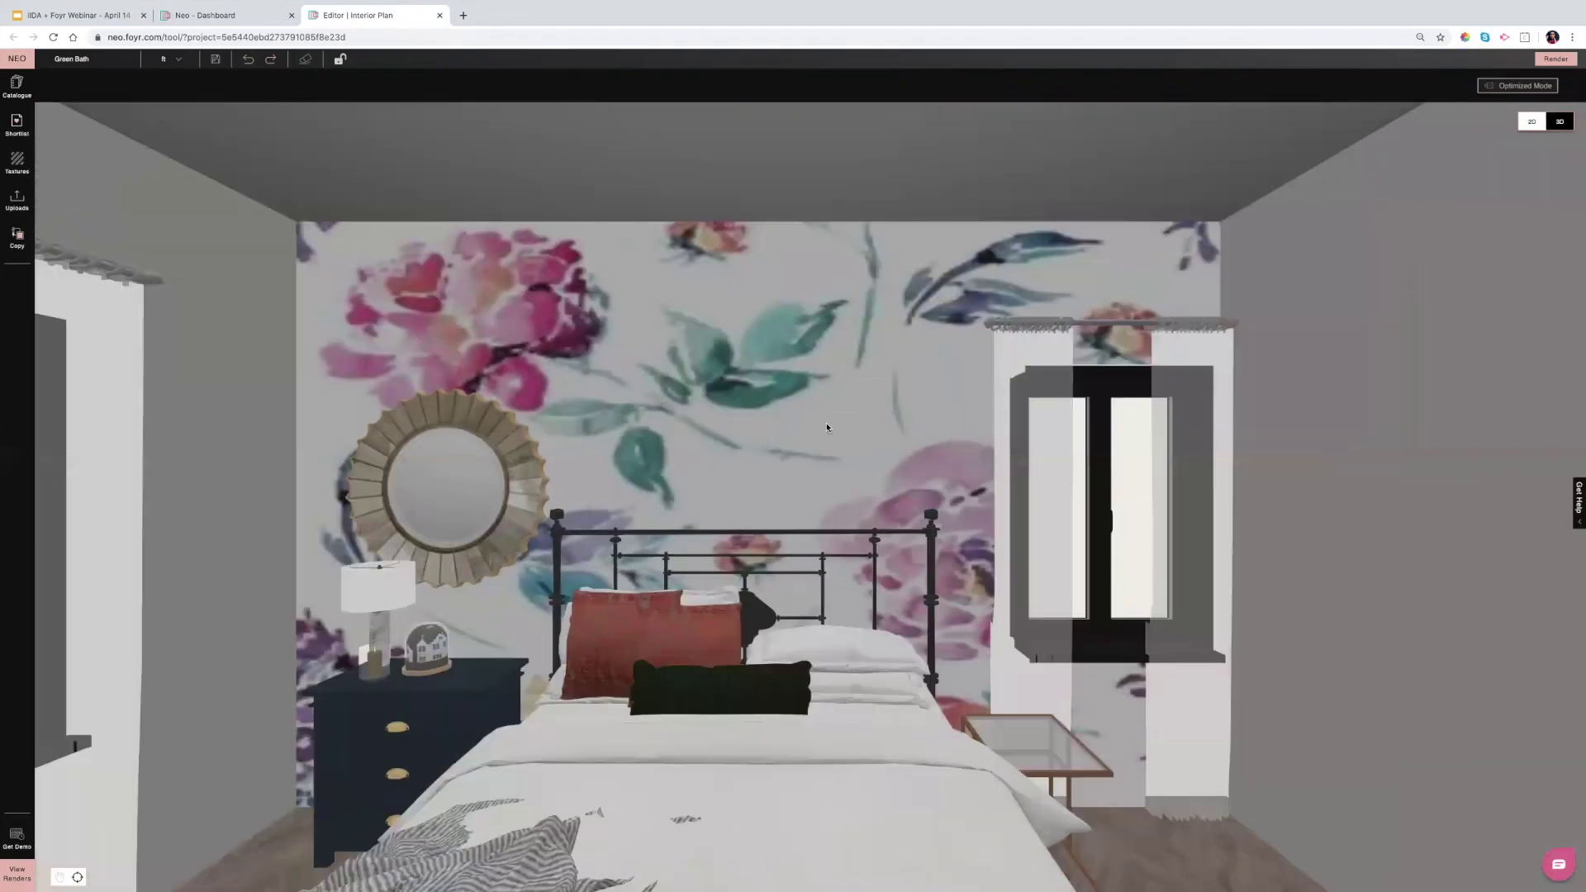
mouse_move(810, 422)
mouse_down()
mouse_move(797, 429)
mouse_move(814, 451)
mouse_up()
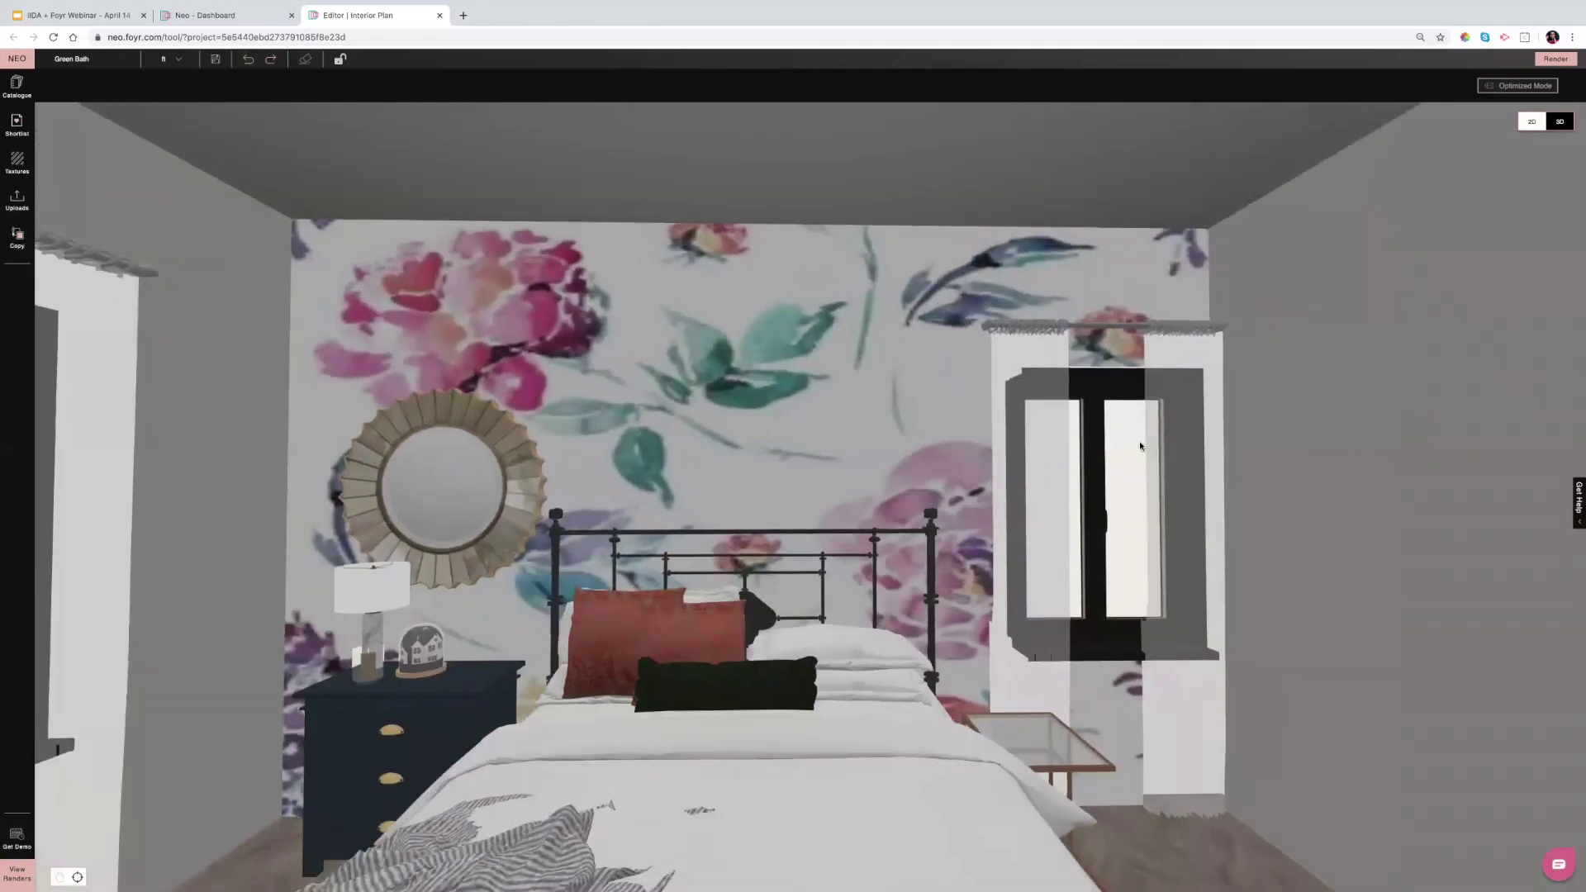
click(1519, 86)
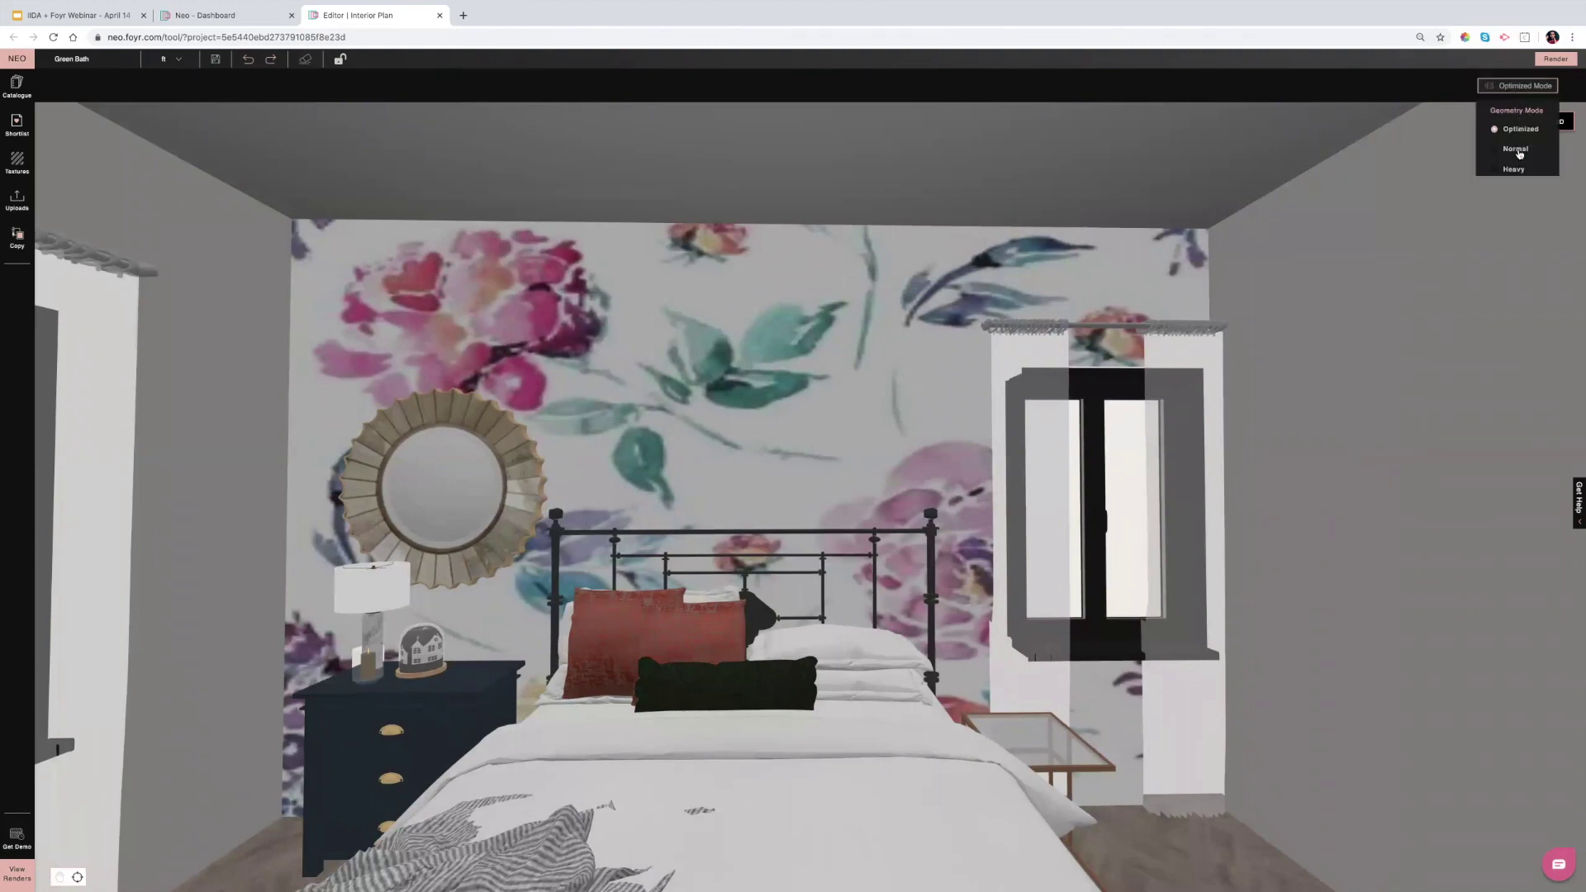
click(1516, 150)
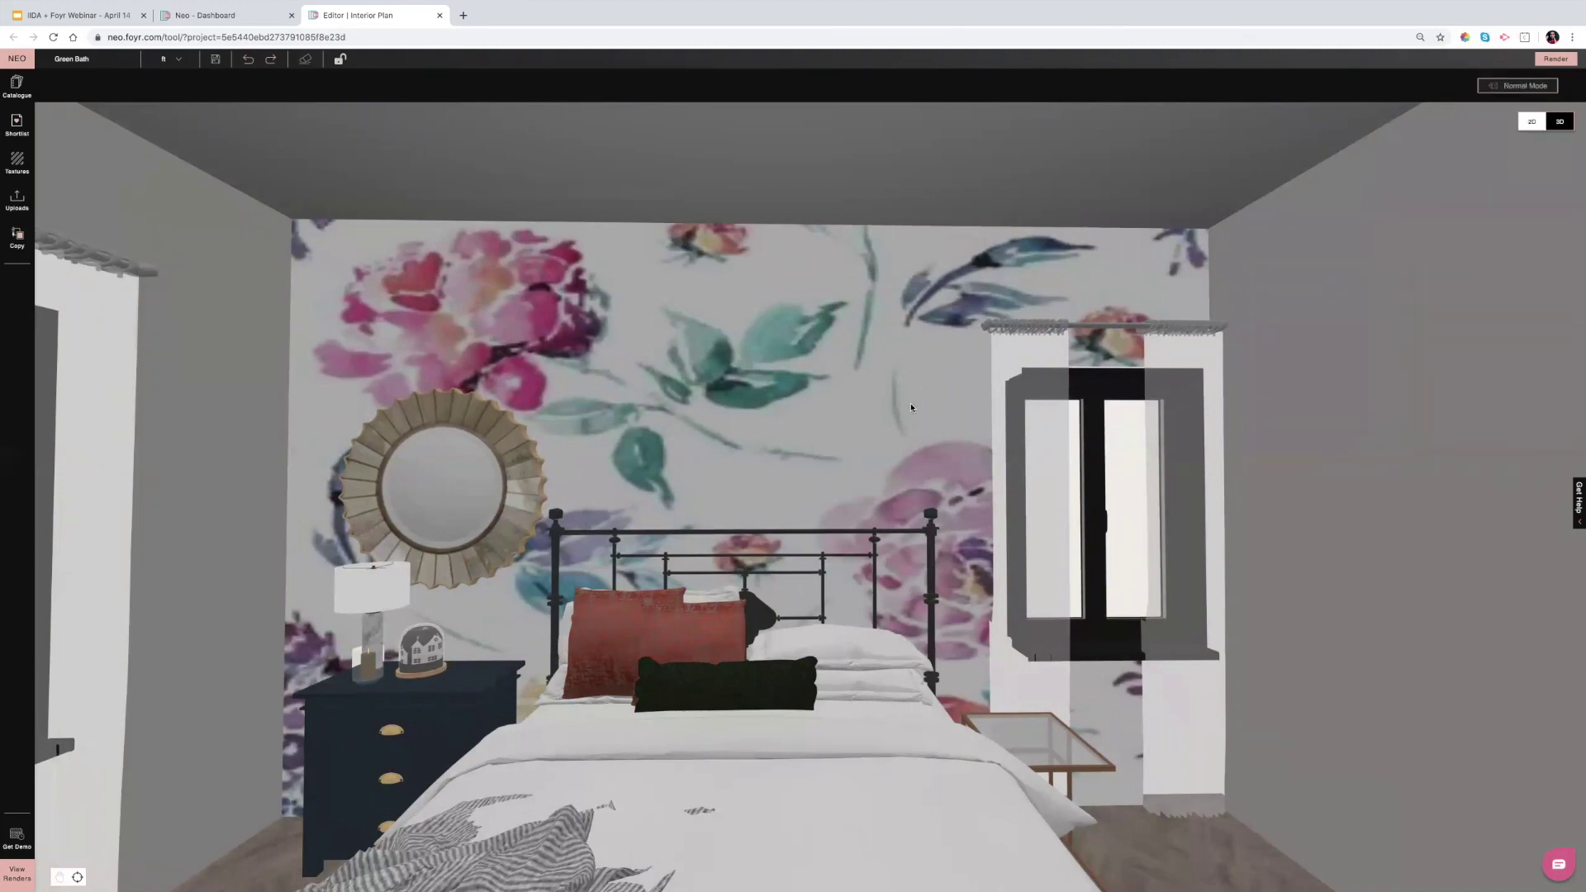
drag(913, 418, 916, 483)
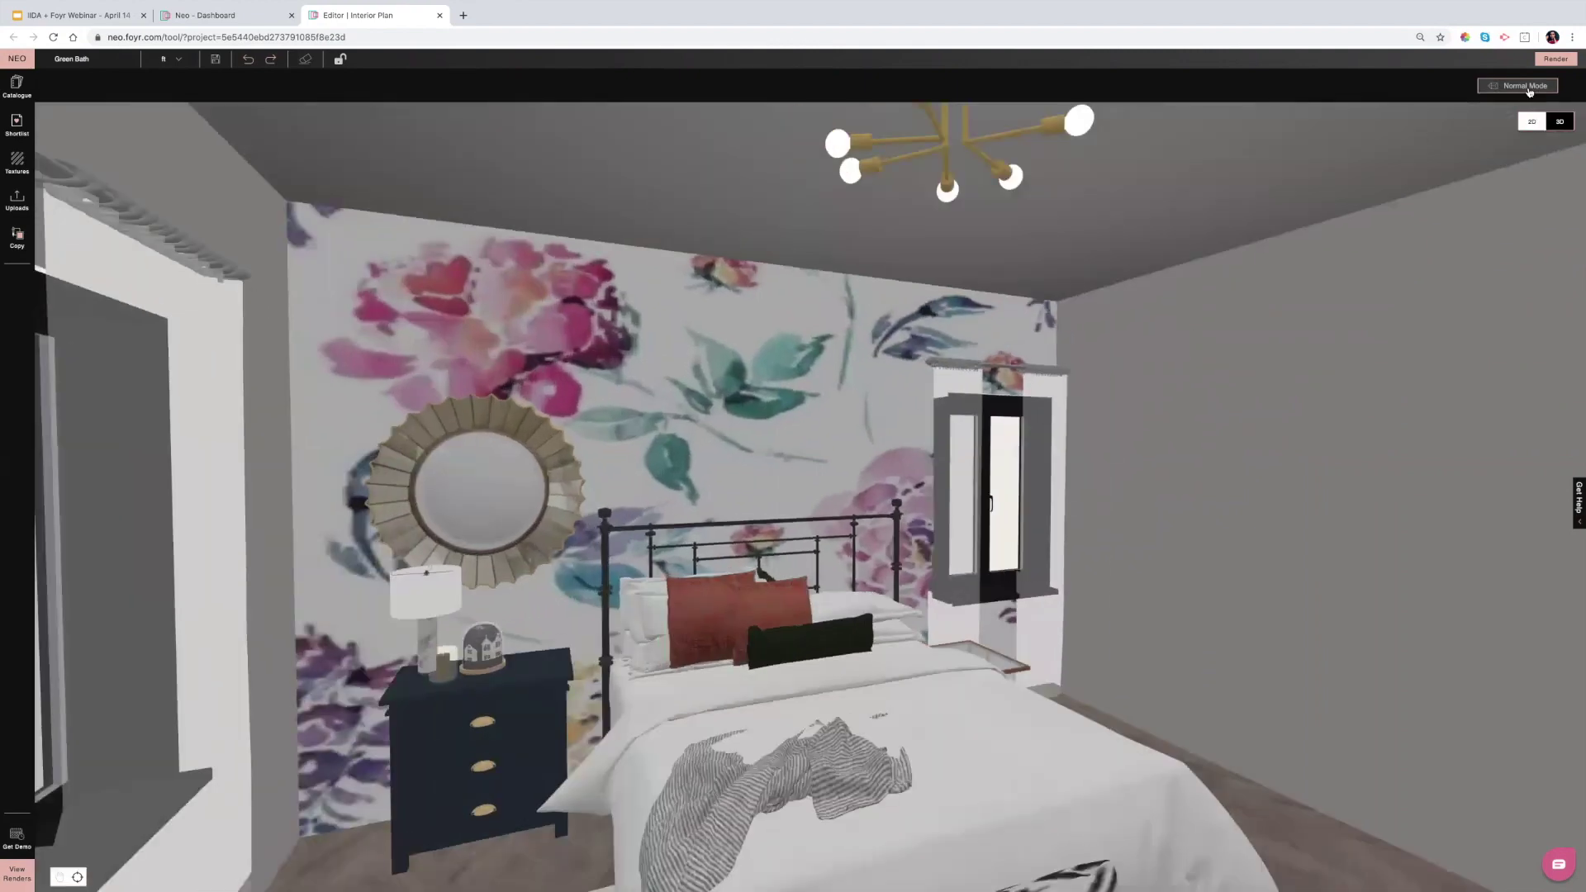
Set the geometry mode to Heavy and inspect the detail of the bedroom's curtains, bedding and nightstand.
click(1524, 85)
click(1505, 171)
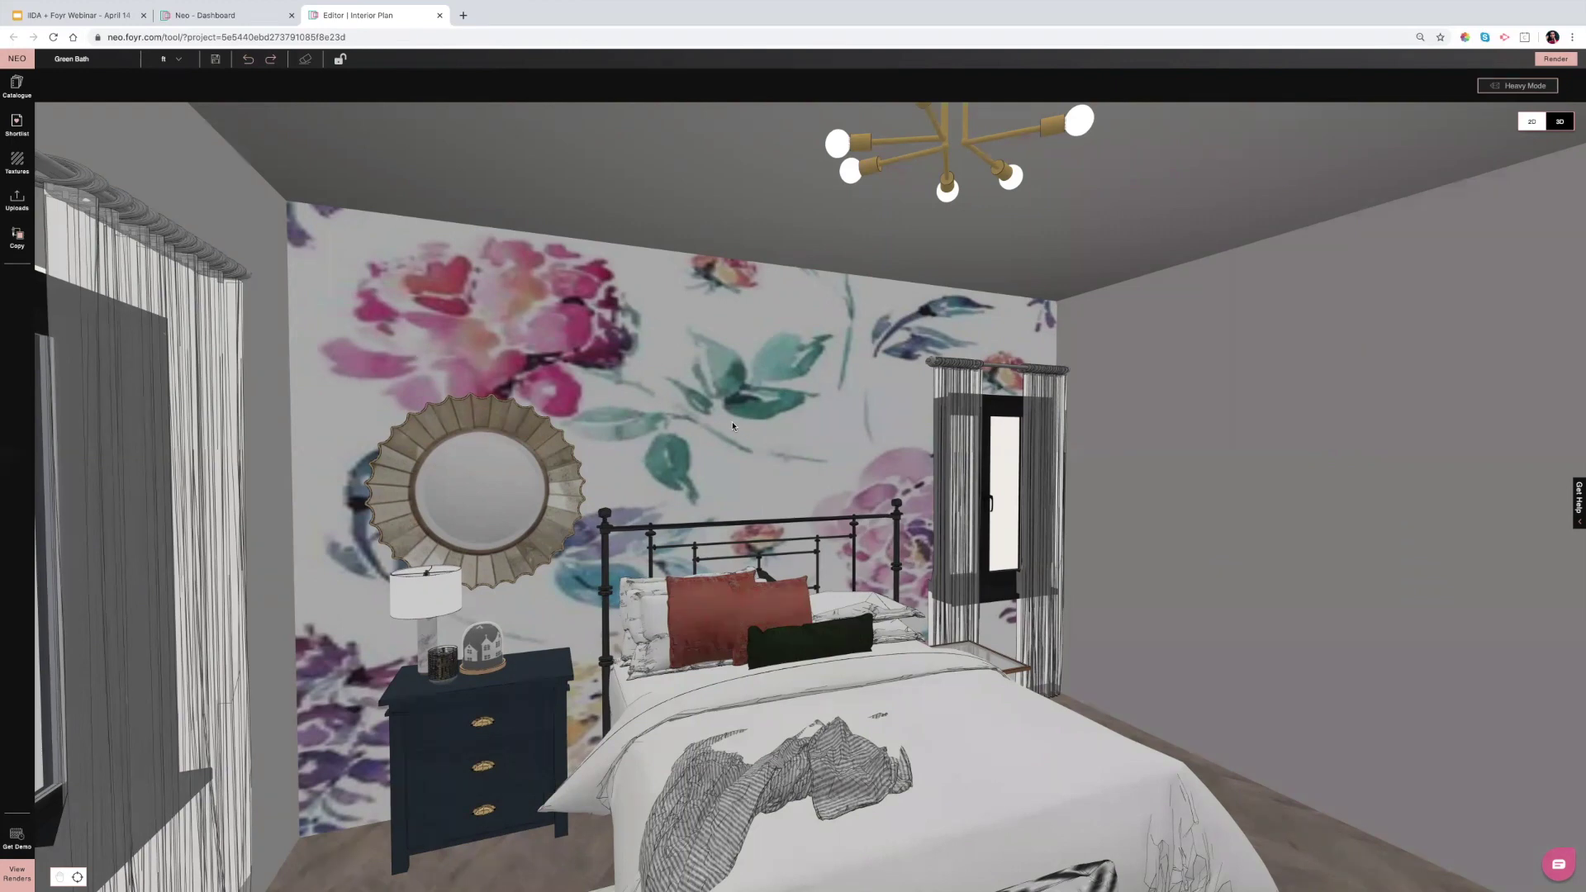
drag(745, 428, 735, 425)
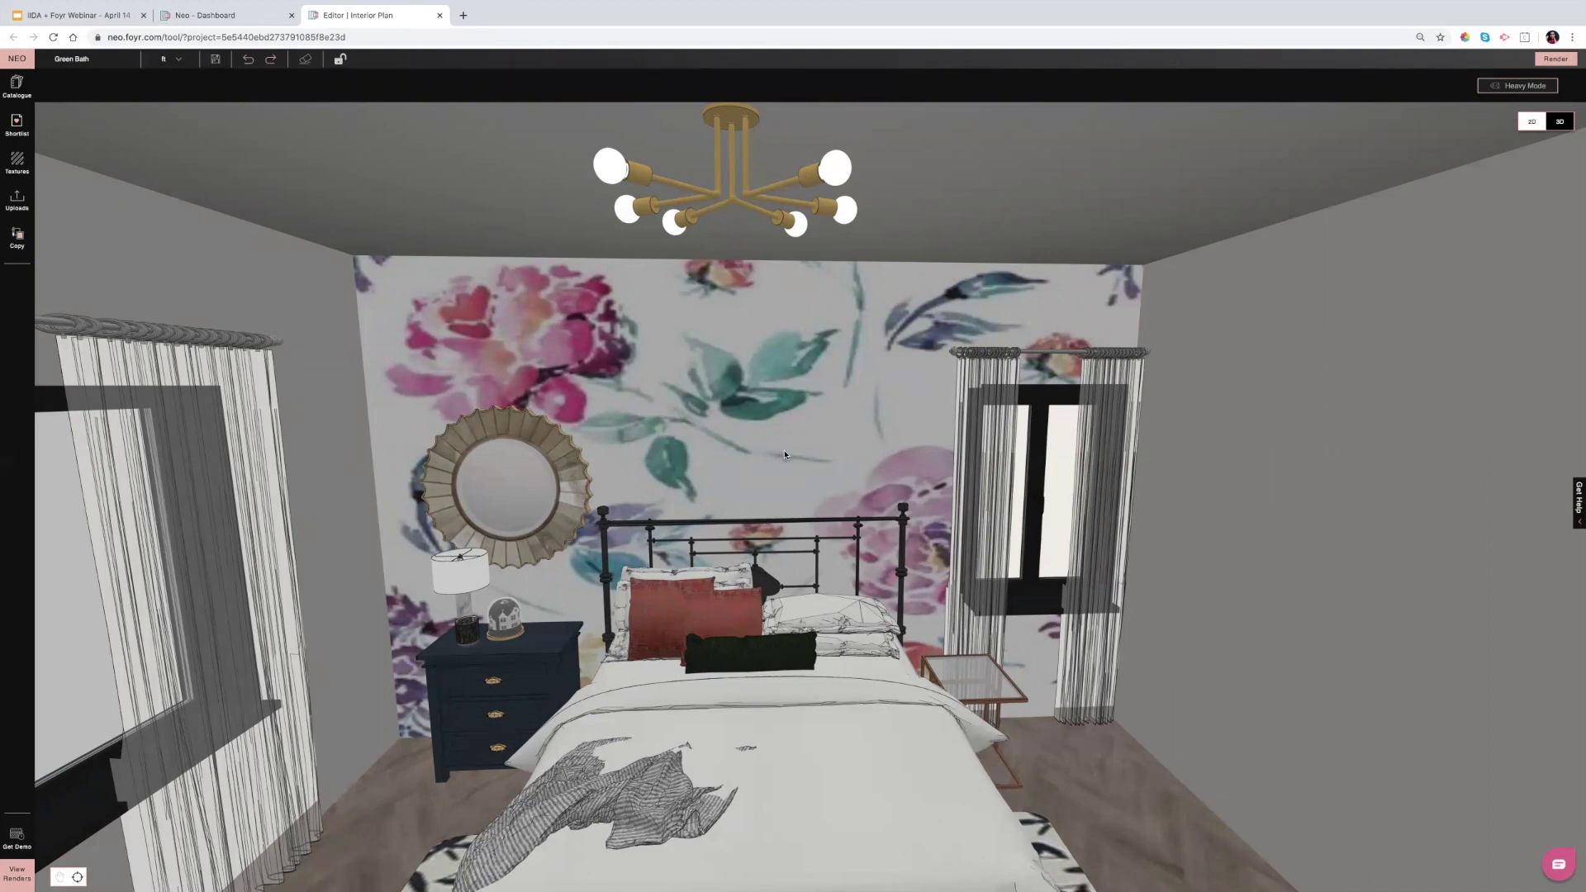
drag(785, 454, 791, 443)
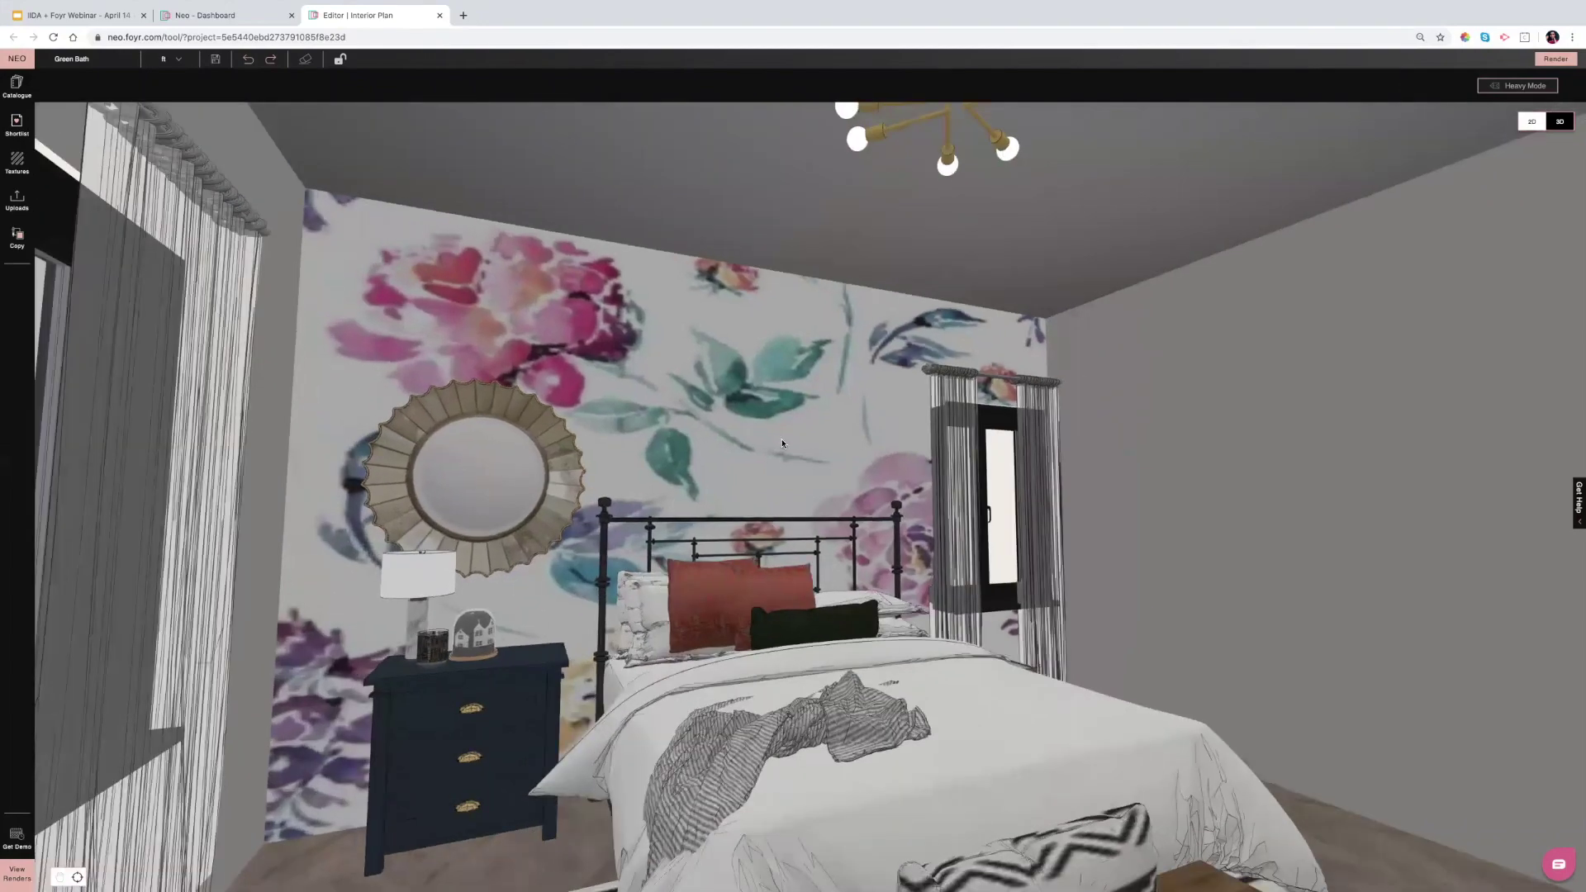
drag(782, 444, 700, 455)
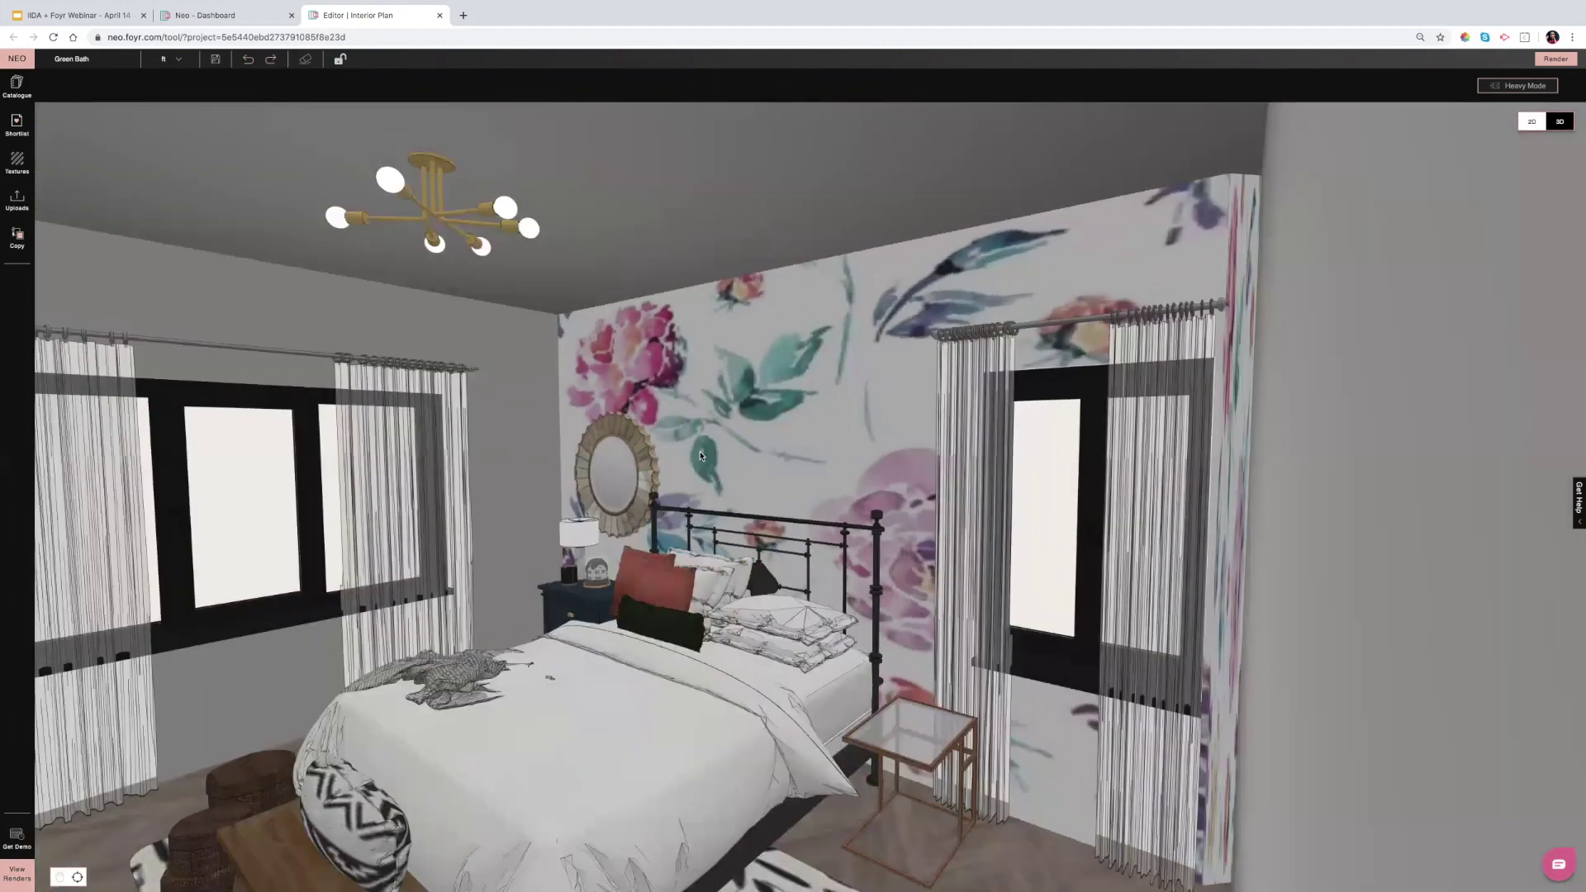
drag(740, 449, 788, 452)
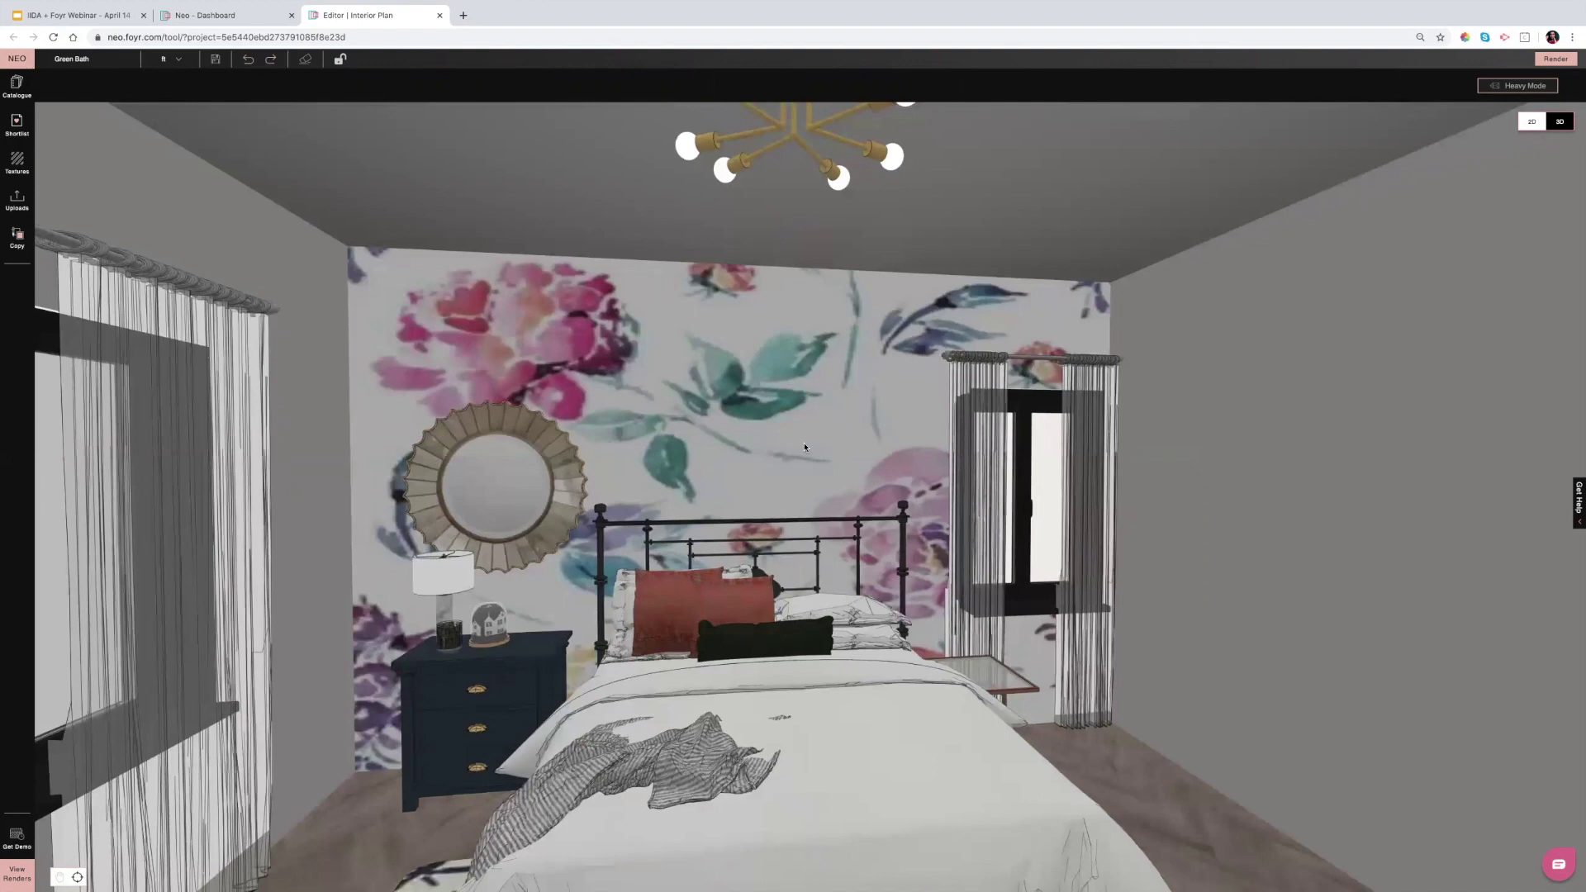
scroll(806, 447, down, 5)
scroll(710, 640, down, 5)
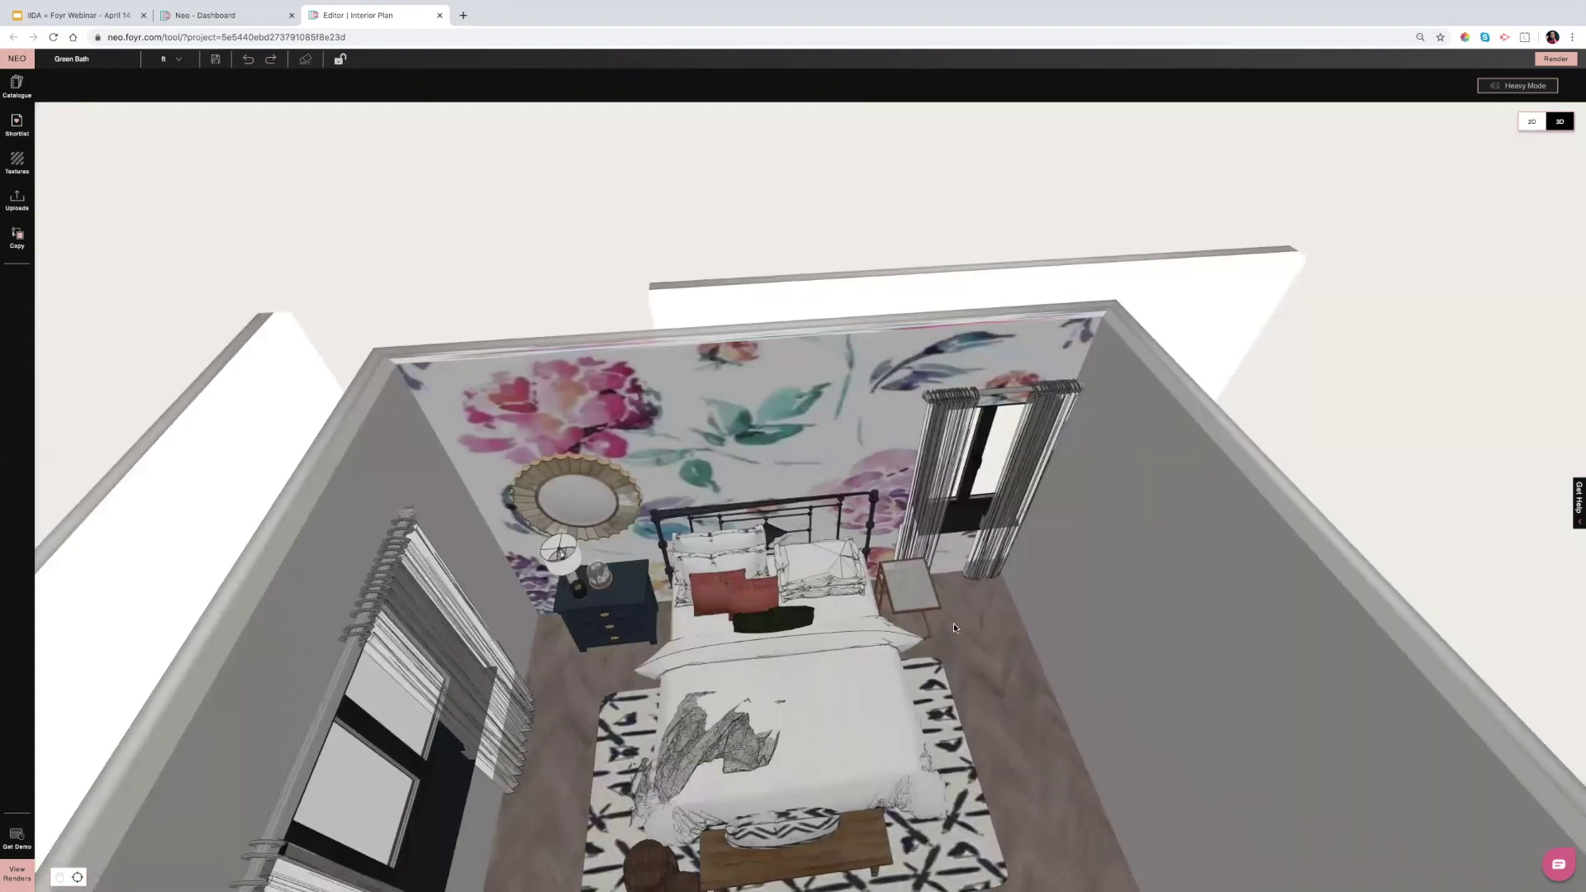
Select the glass side table, look around it in the bedroom, and consult the open doorways tip in Google Slides.
click(919, 605)
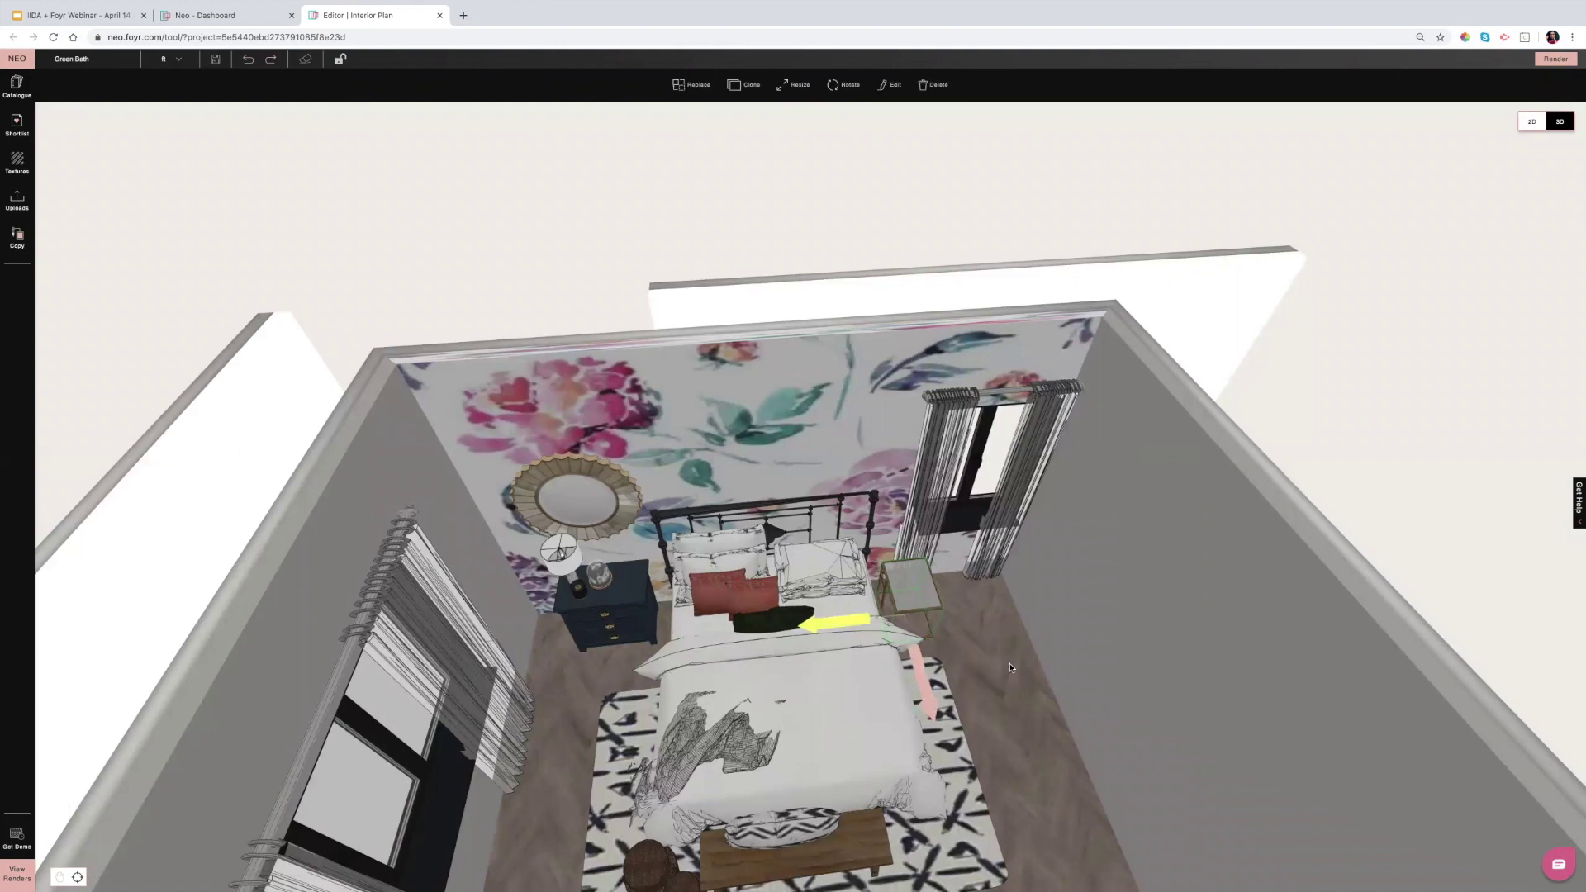
drag(985, 669, 669, 649)
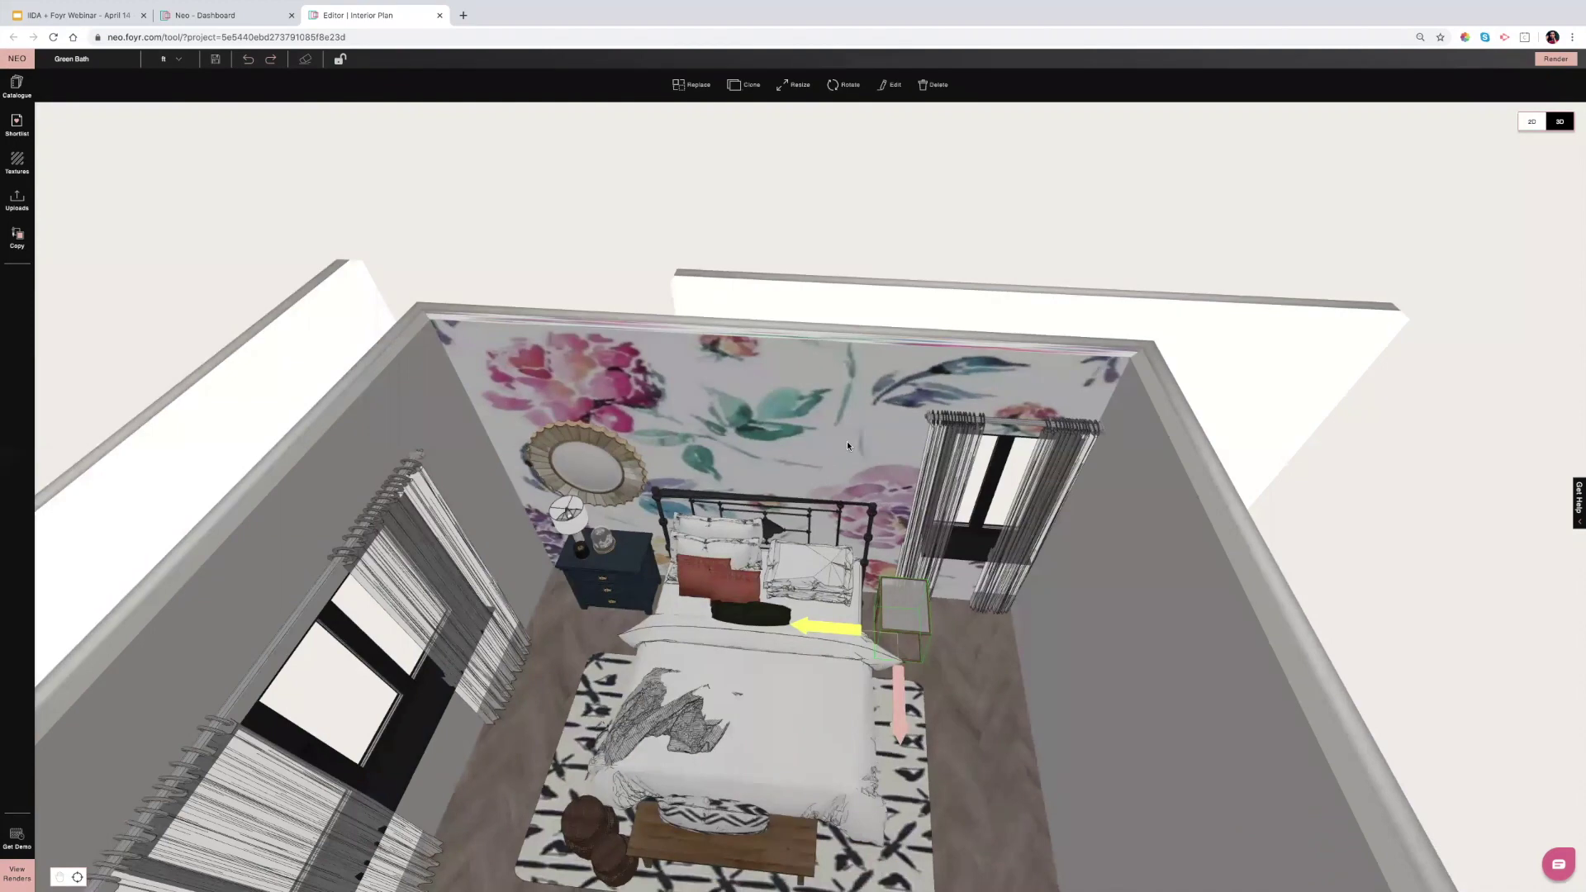
drag(845, 441, 822, 474)
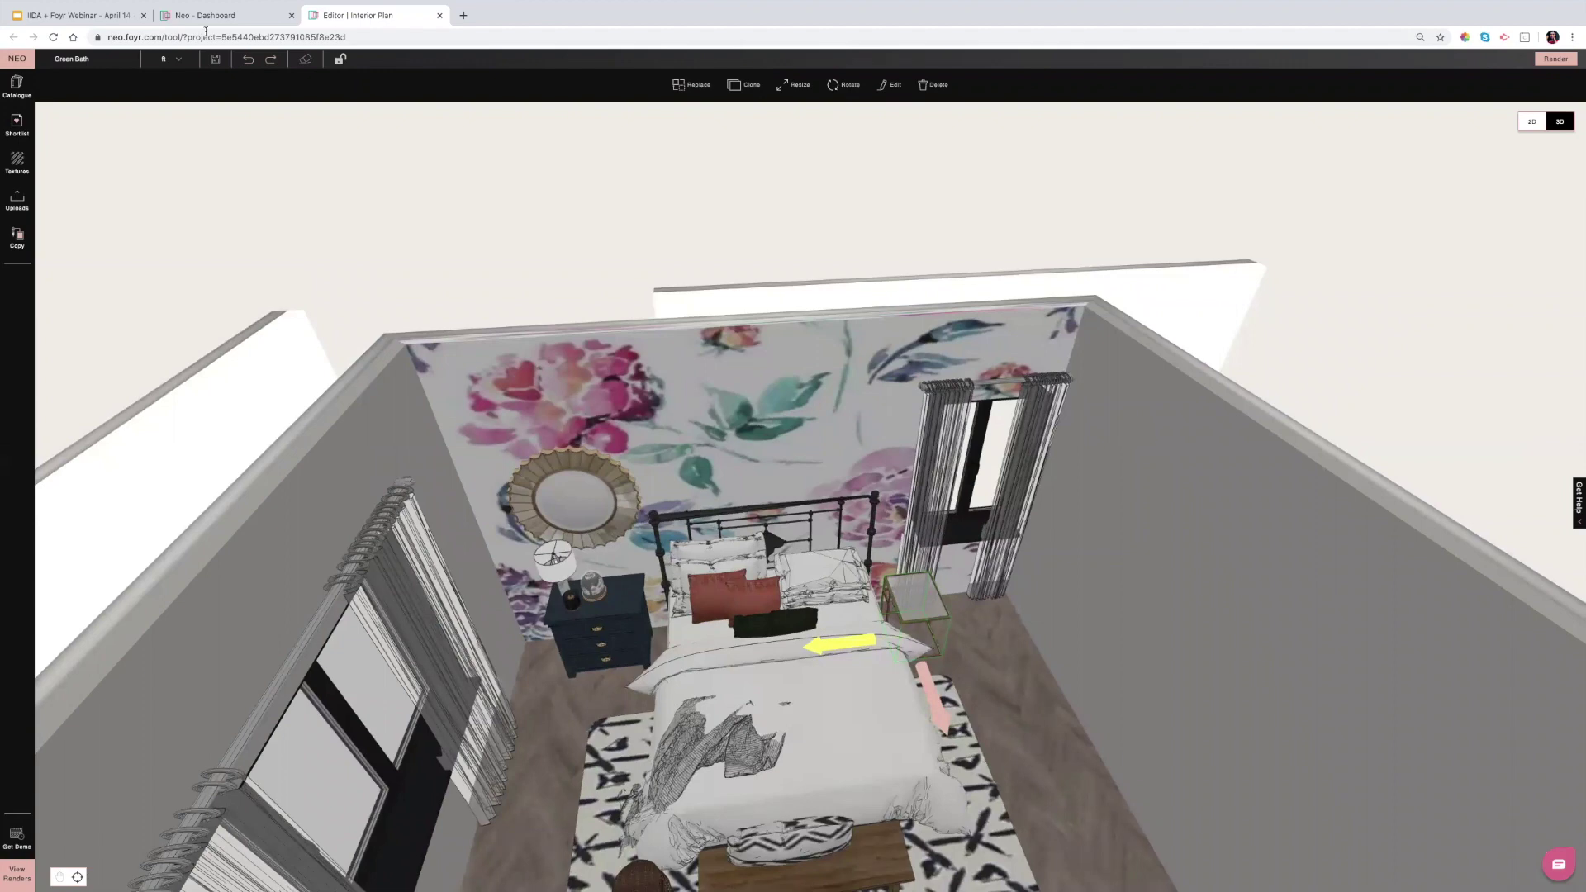
click(125, 17)
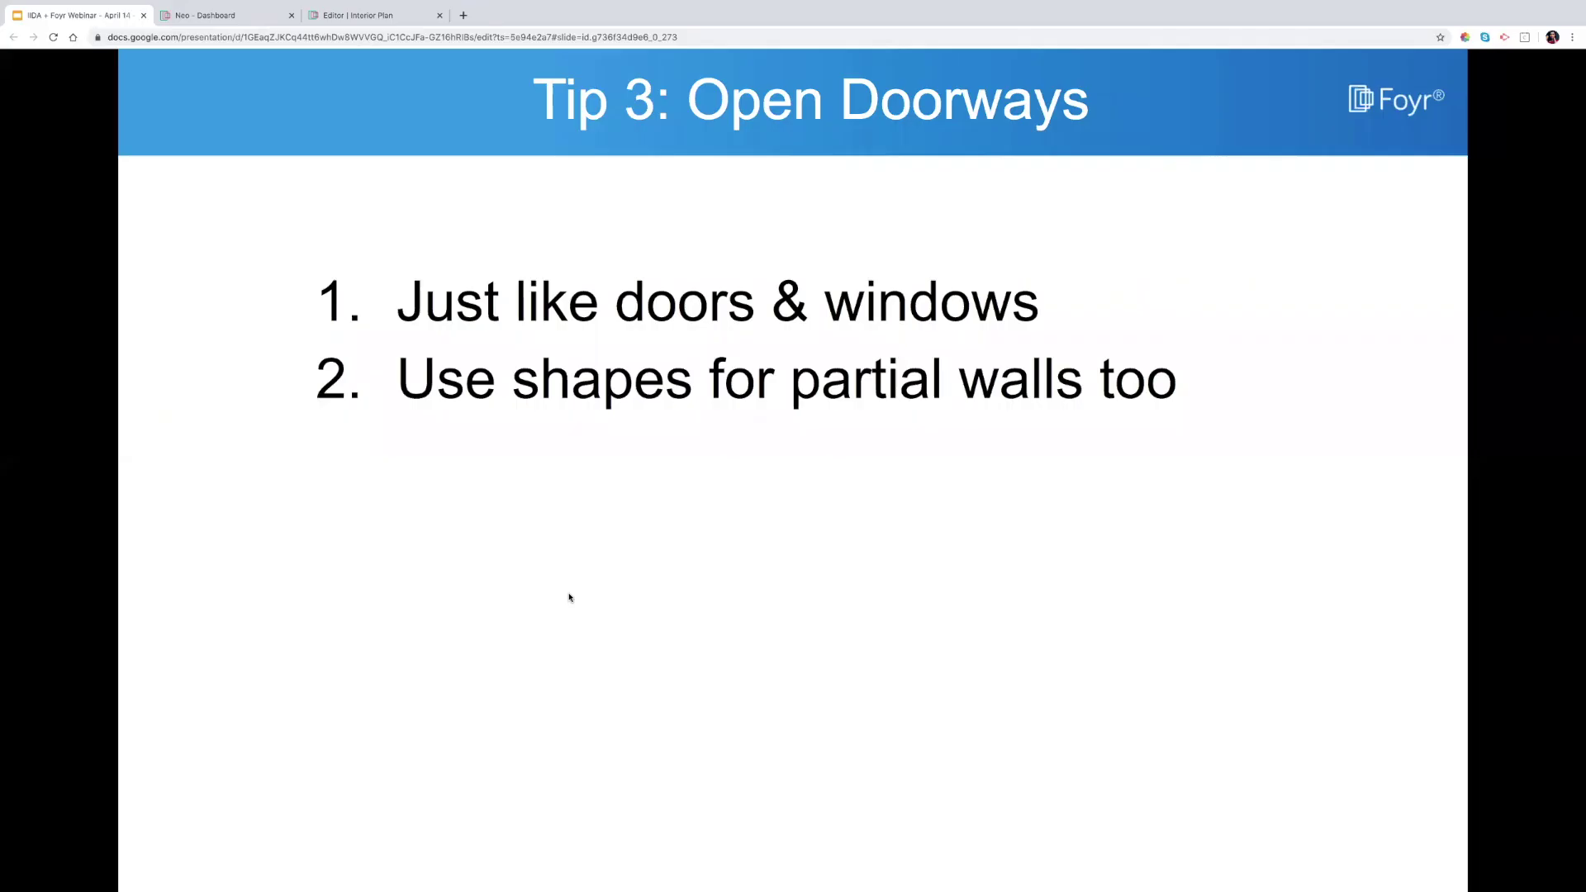
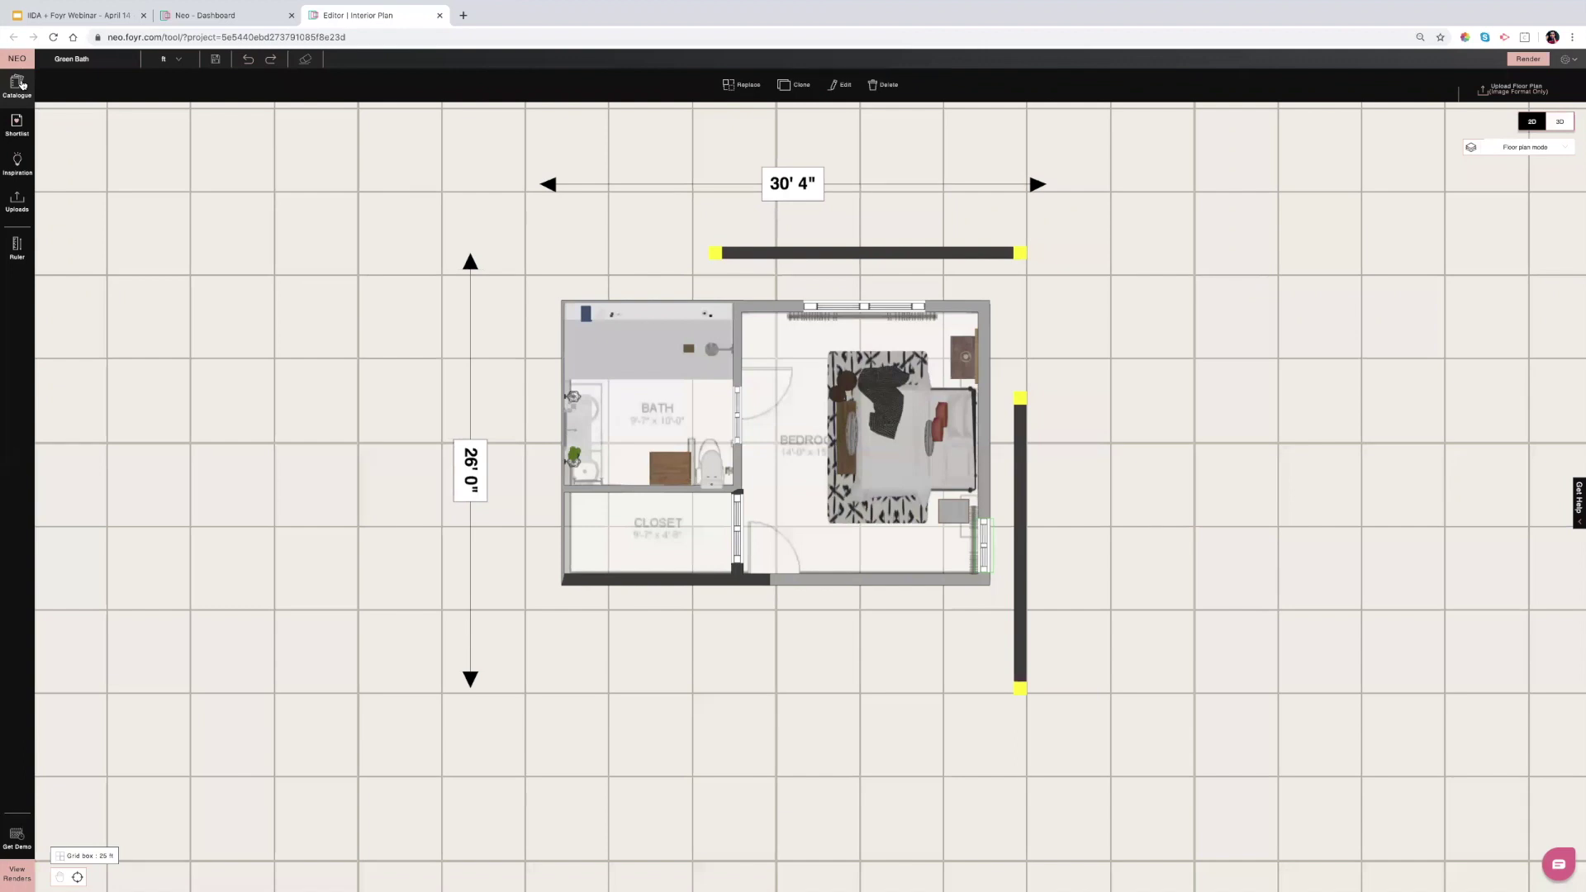
Place the shortlisted White Colored Door Way 2 in the bedroom's lower wall on the 2D plan and open its size and flip settings.
click(16, 125)
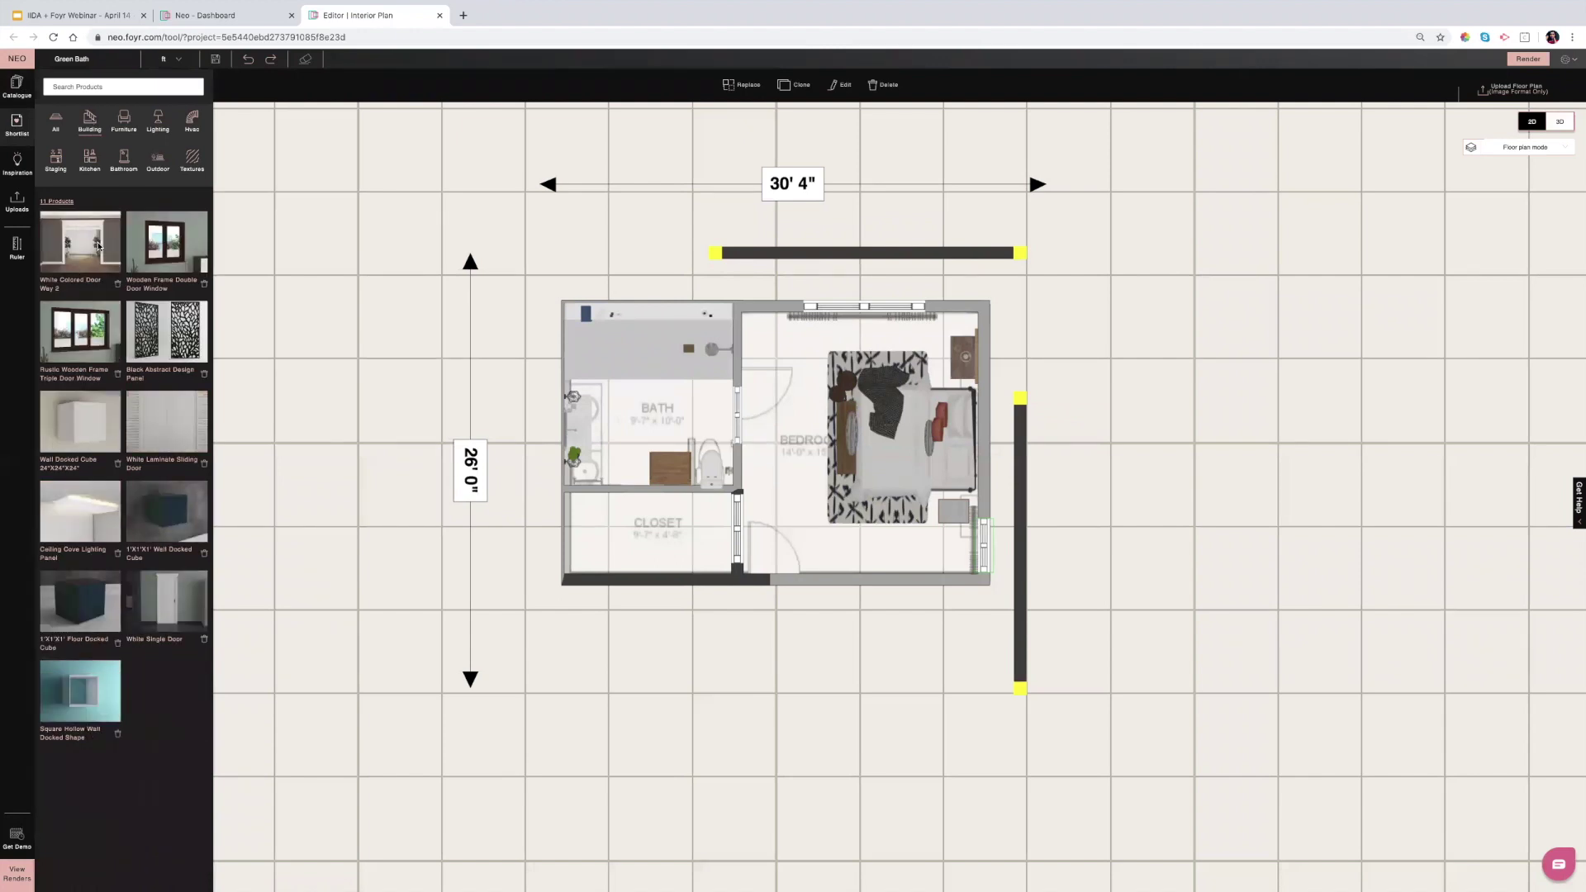
click(823, 584)
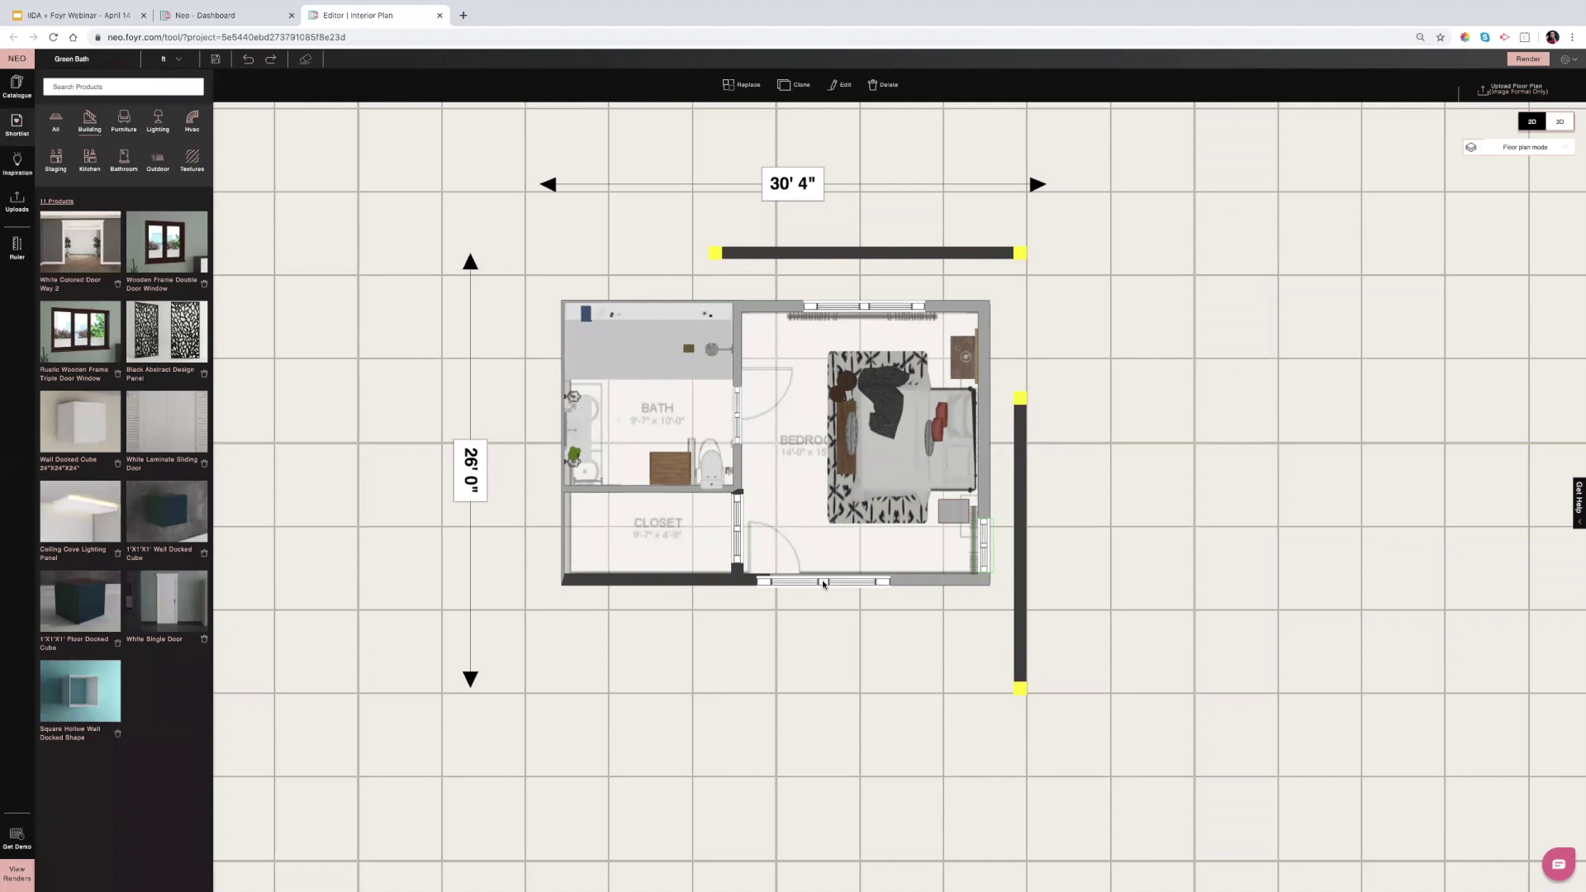
key(Escape)
click(824, 584)
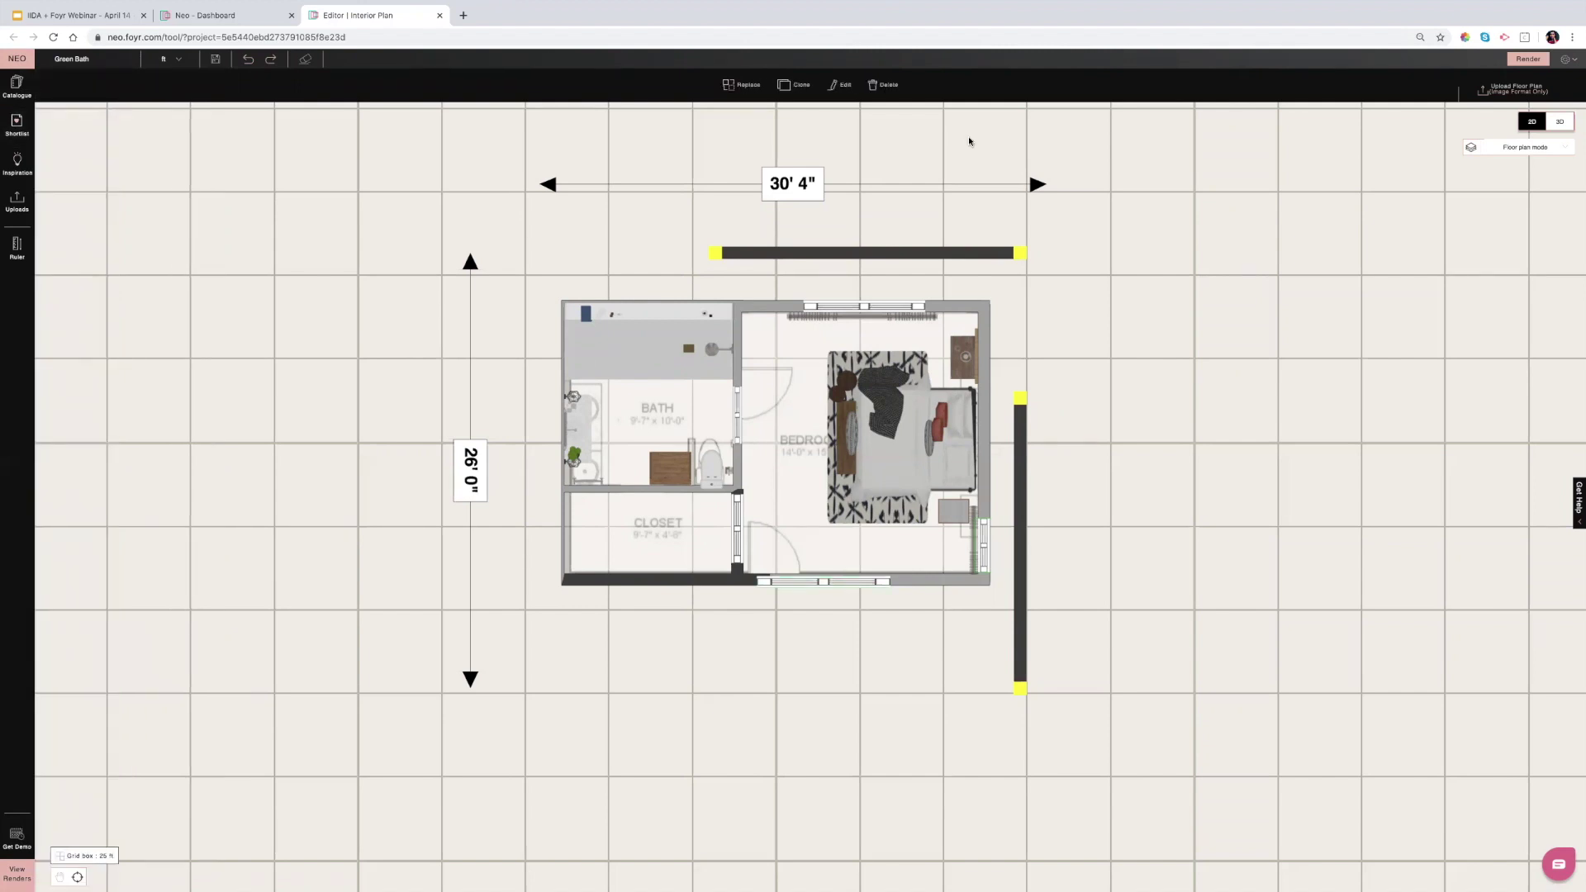
click(824, 94)
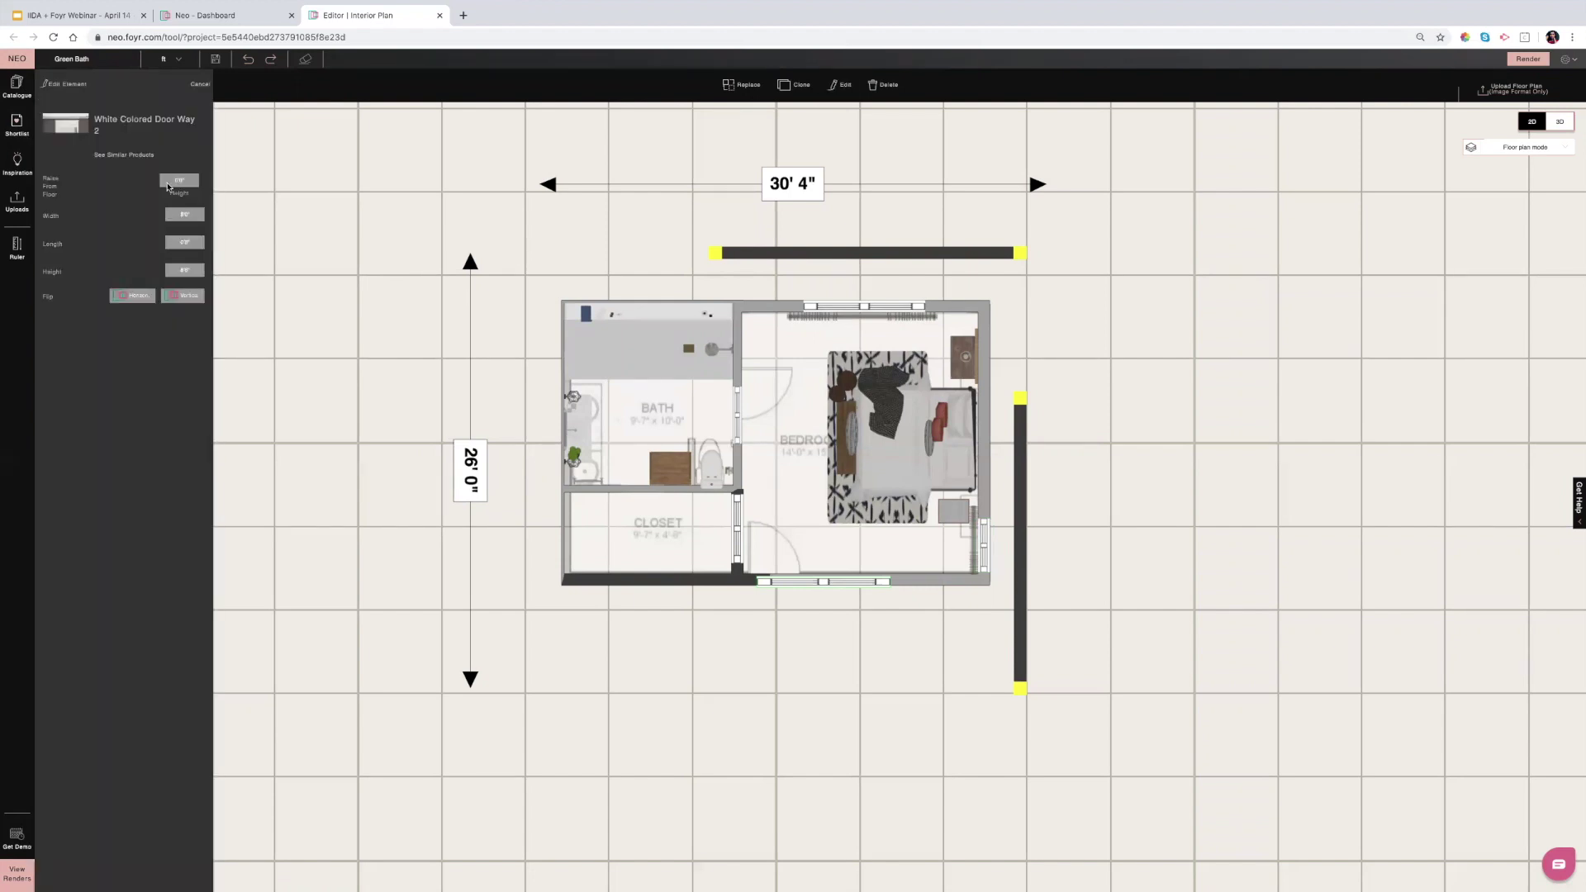
click(132, 296)
In the 3D view, place the shortlisted White Colored Door Way 2 in the blank bedroom wall opposite the curtained triple window.
click(1558, 123)
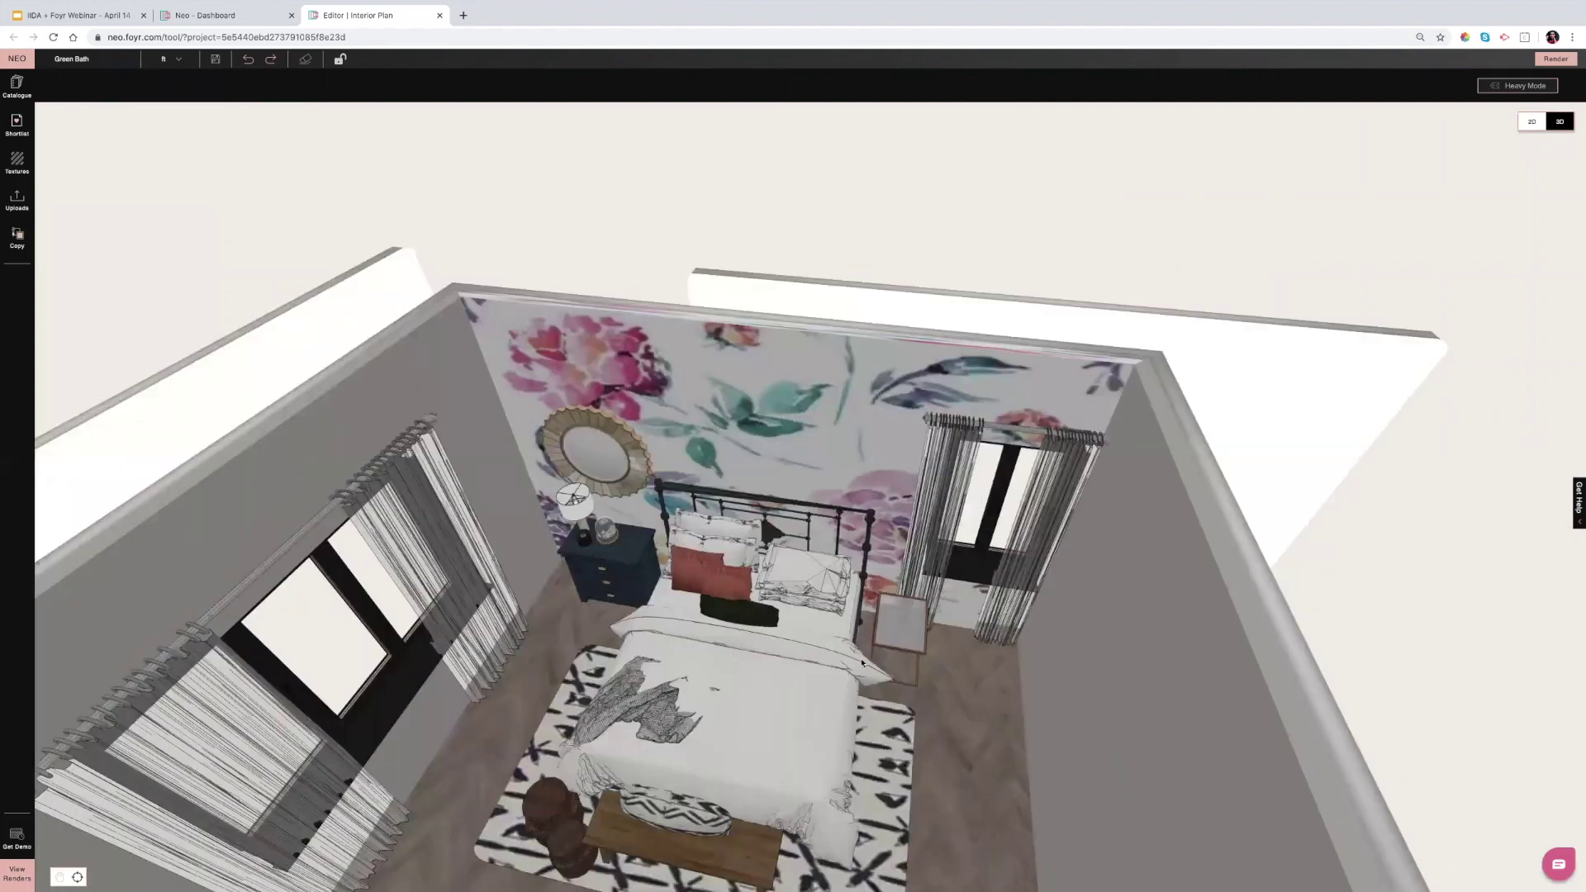
drag(861, 662, 512, 639)
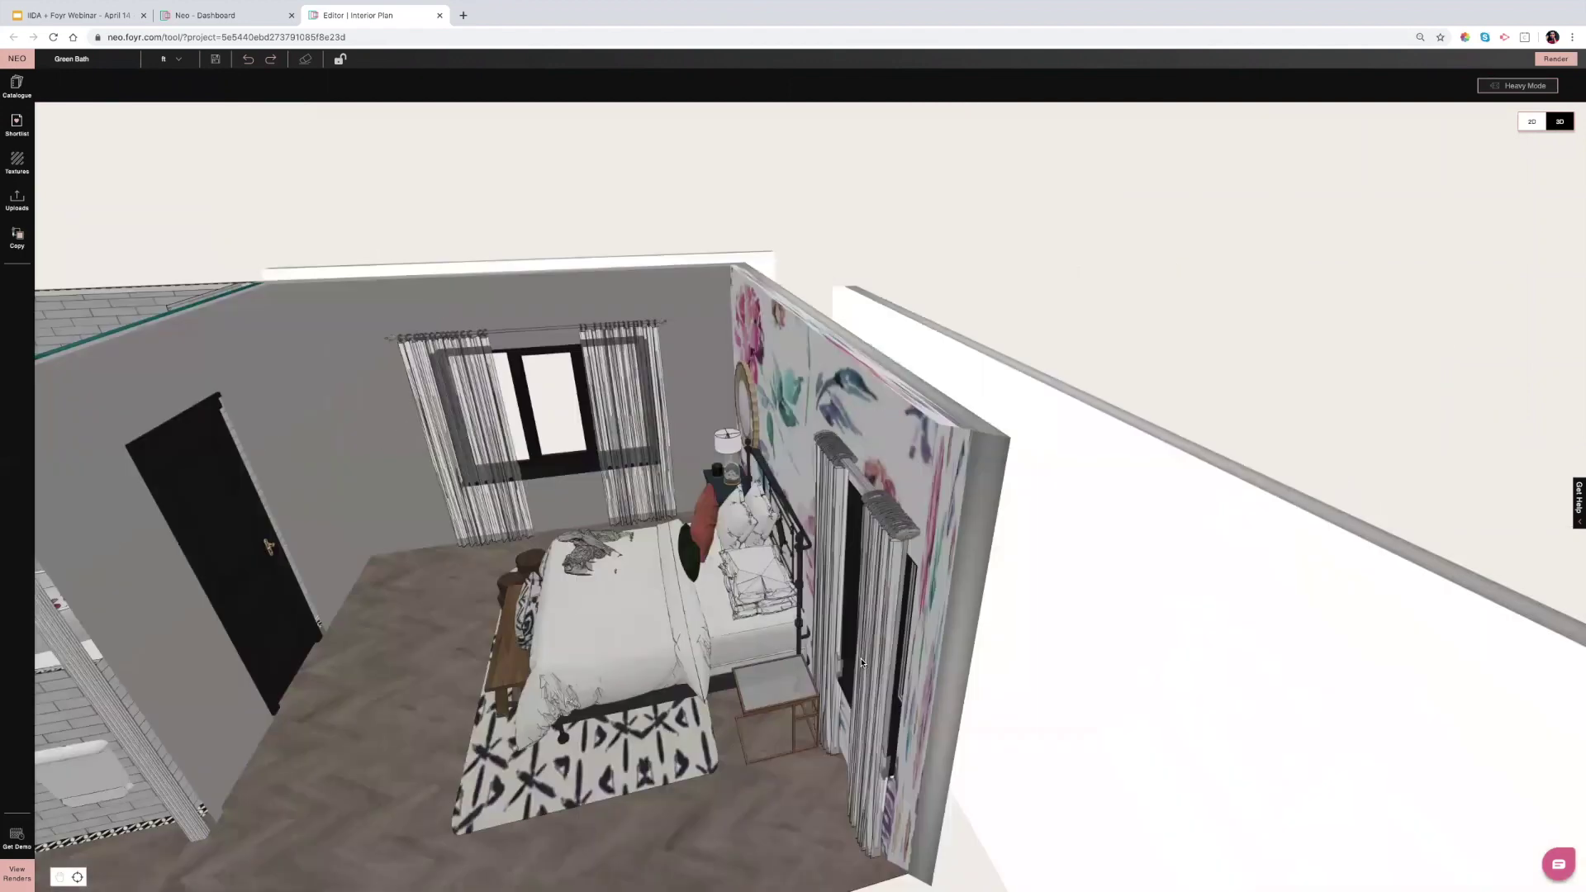
scroll(485, 712, down, 5)
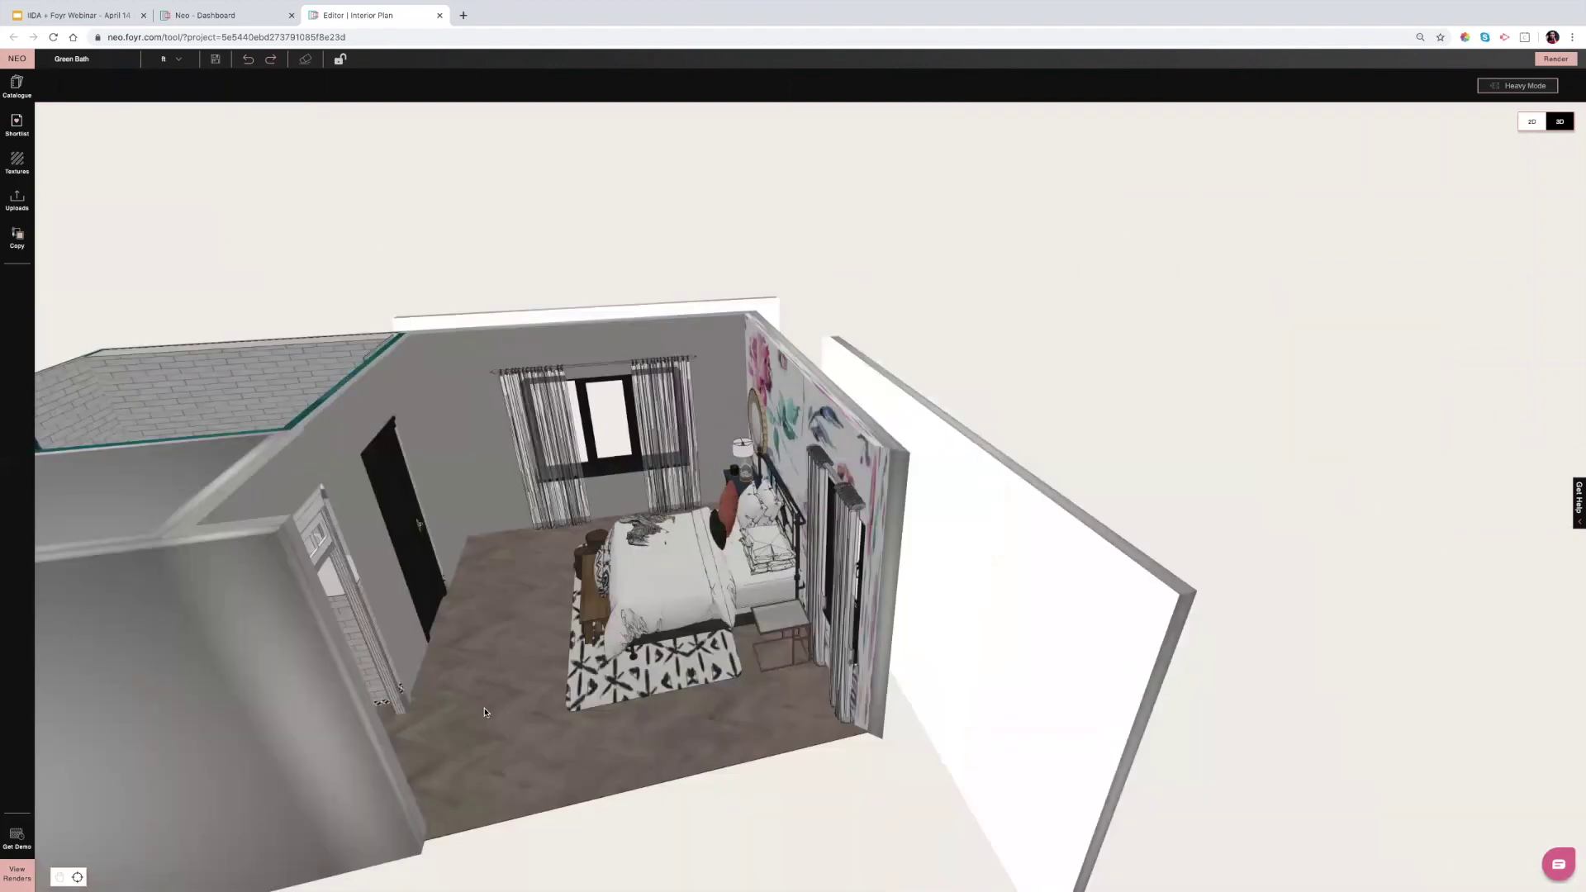
drag(485, 712, 583, 723)
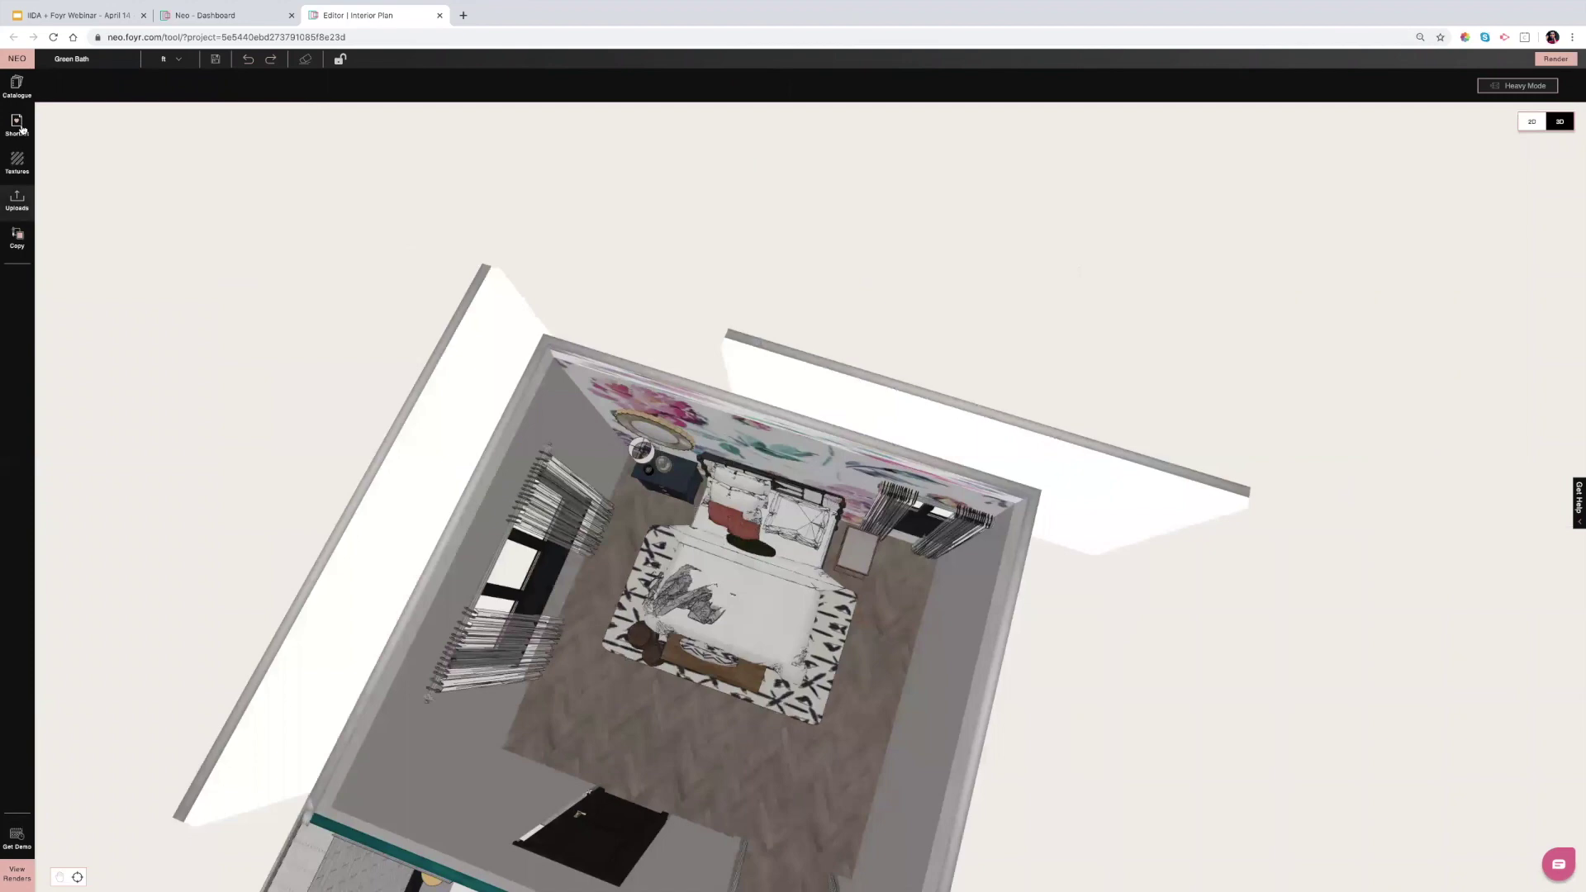
click(17, 124)
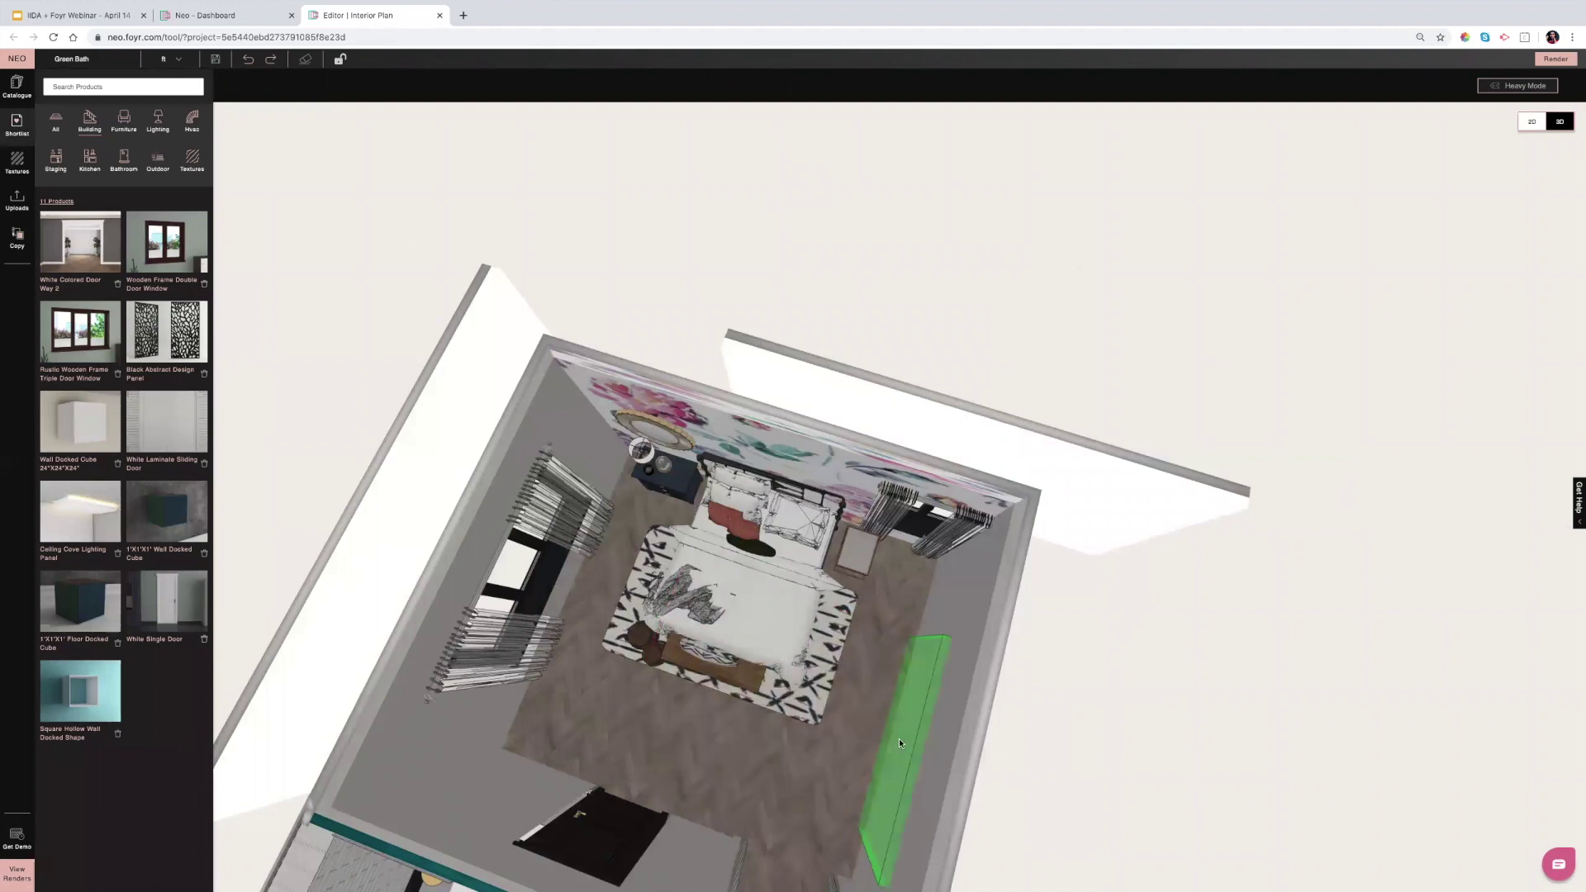
click(696, 770)
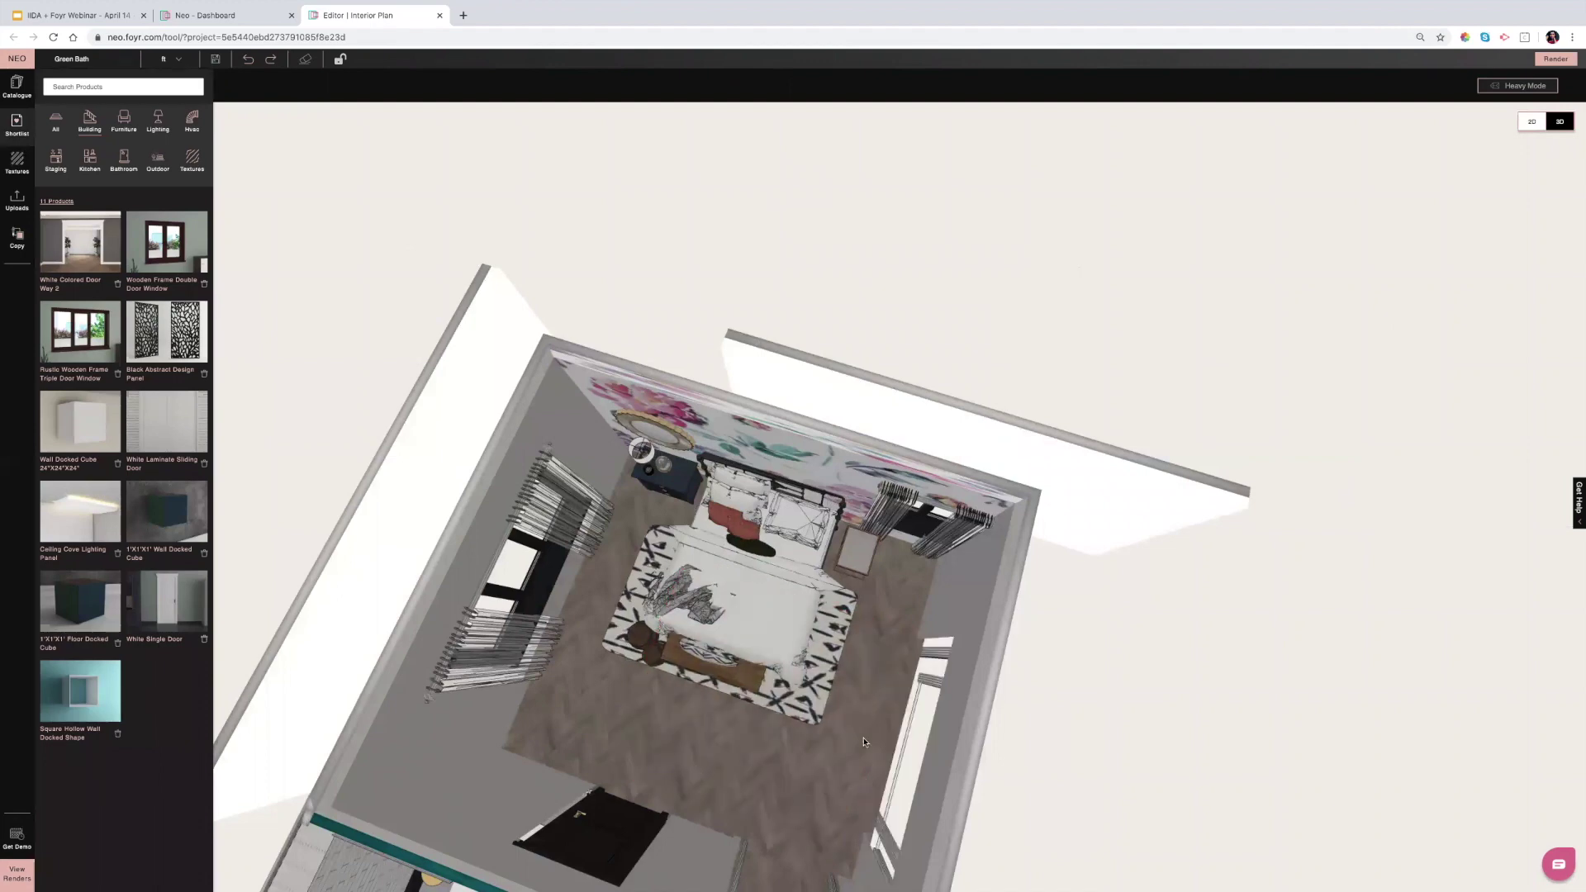
drag(867, 781, 864, 743)
drag(928, 431, 906, 402)
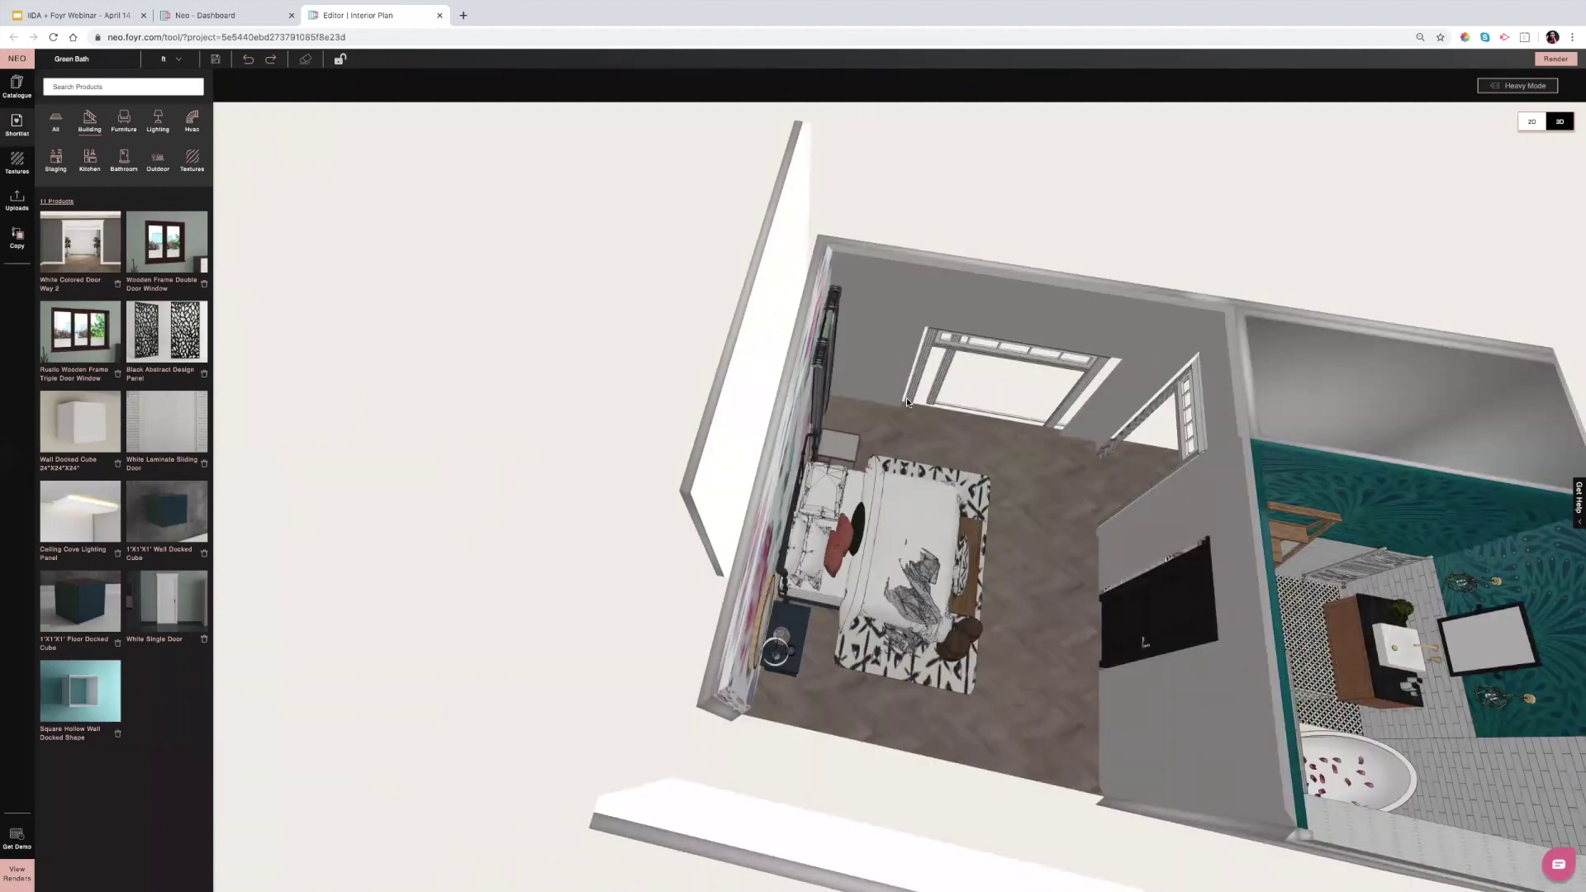
Select the doorway in the bedroom wall opposite the curtained triple window, raise it to floor level and fine-tune its height from the floor.
click(907, 403)
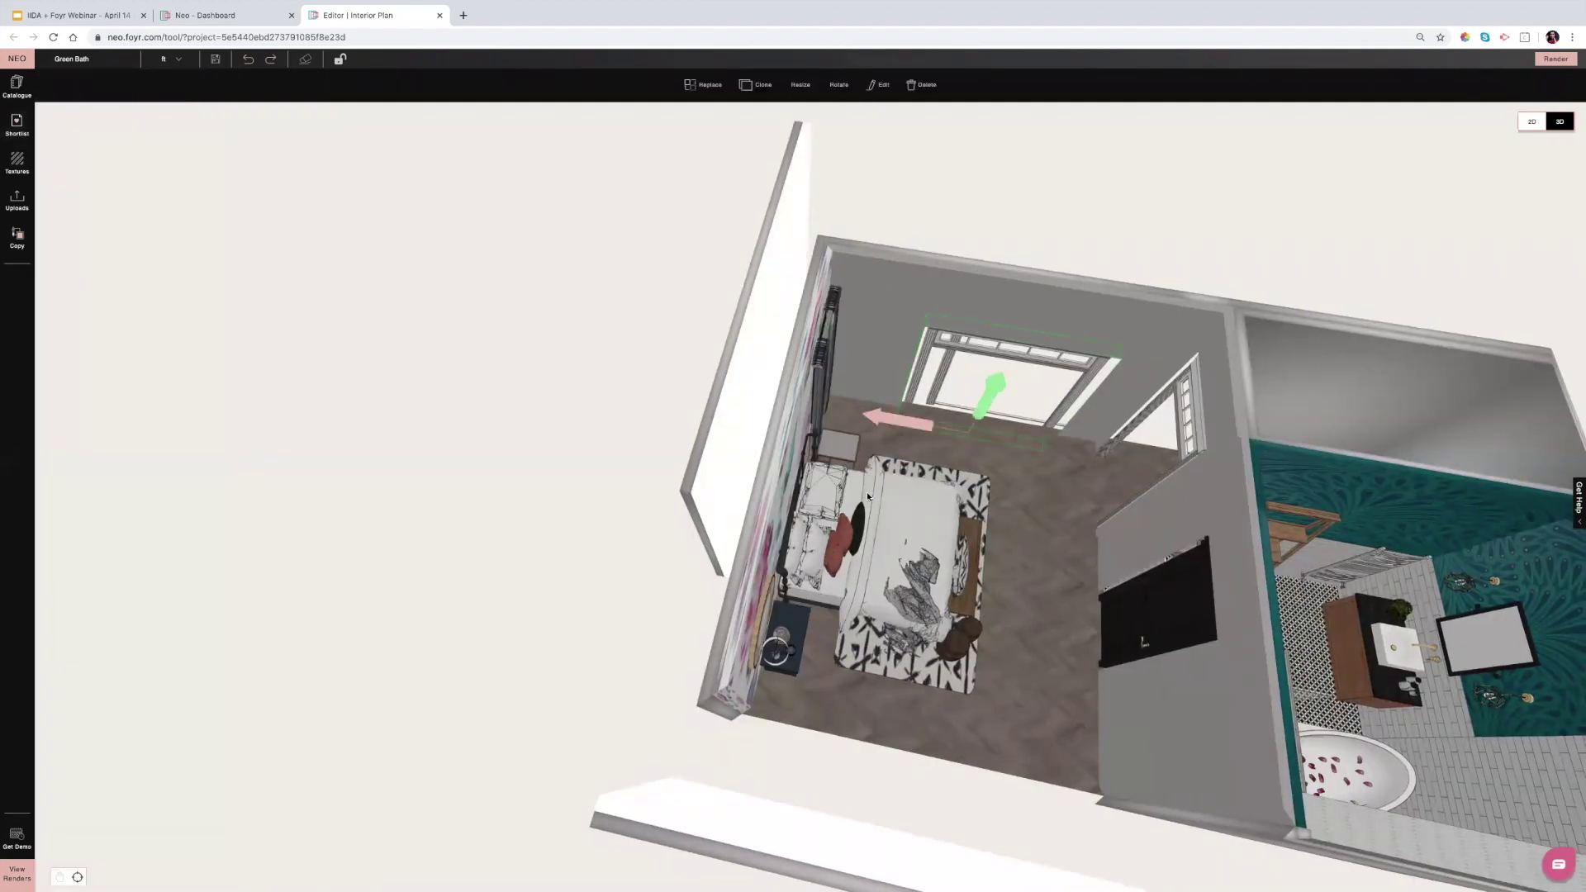
scroll(866, 492, up, 5)
scroll(865, 494, up, 5)
scroll(1245, 397, down, 5)
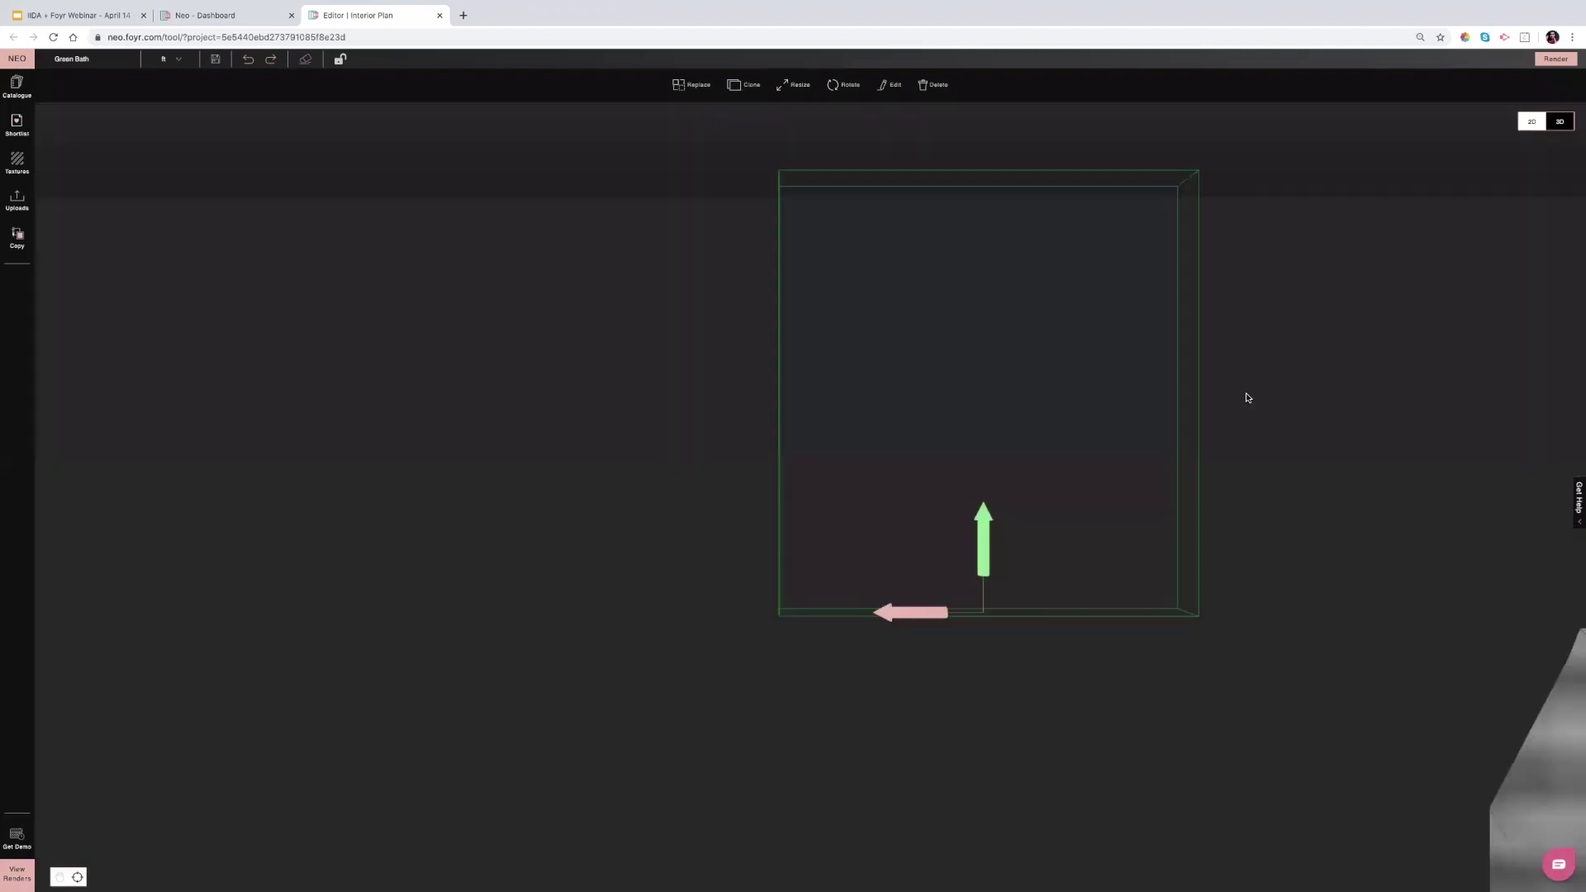
scroll(1206, 428, down, 2)
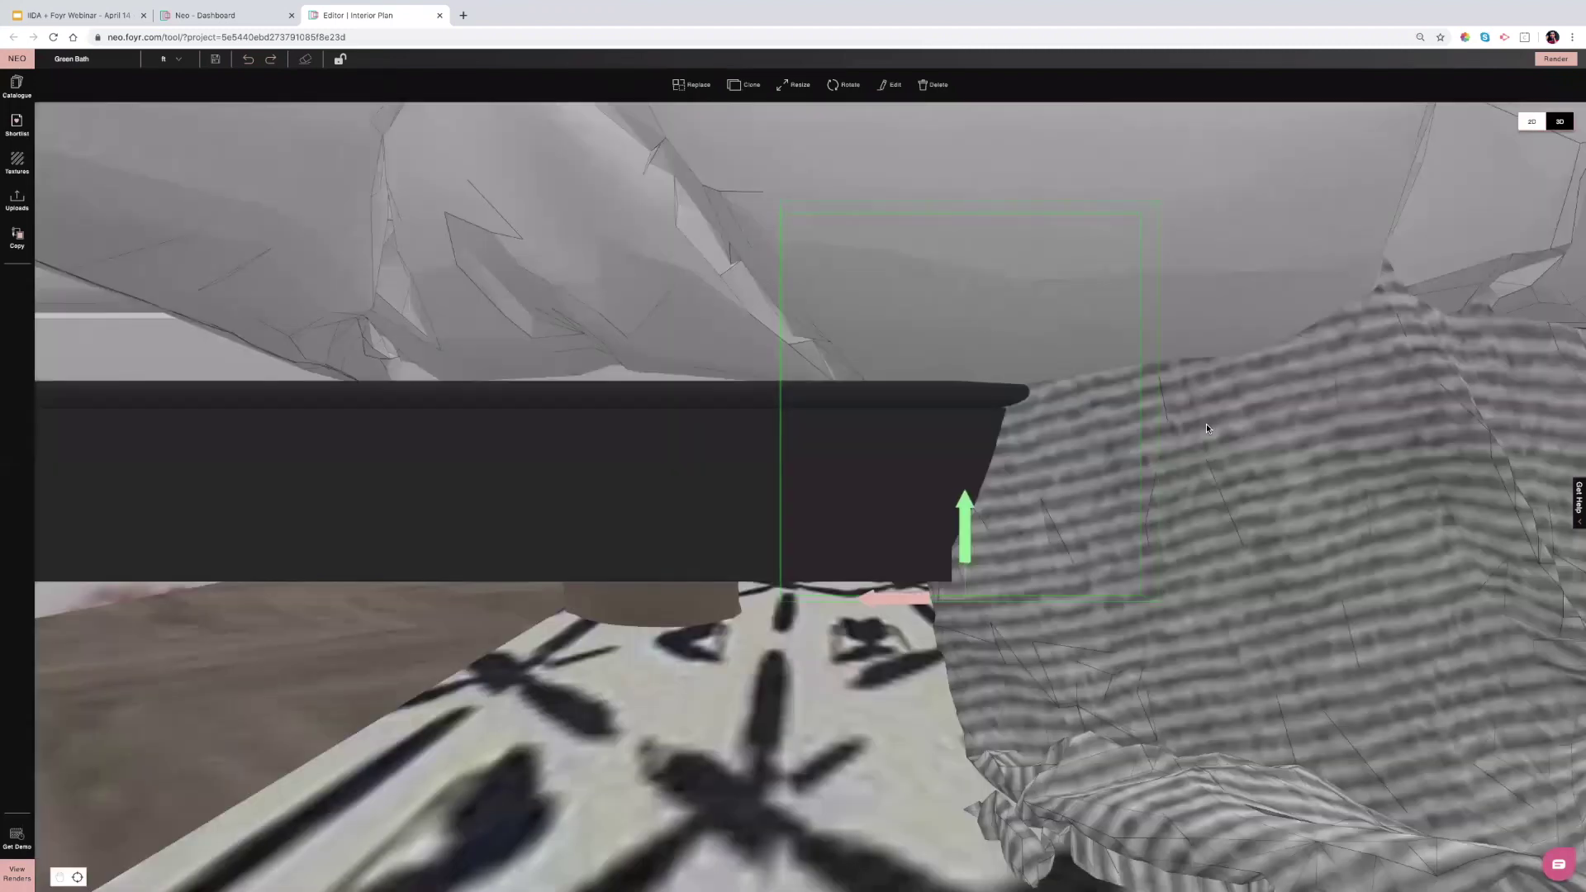
scroll(989, 319, down, 5)
scroll(933, 532, down, 1)
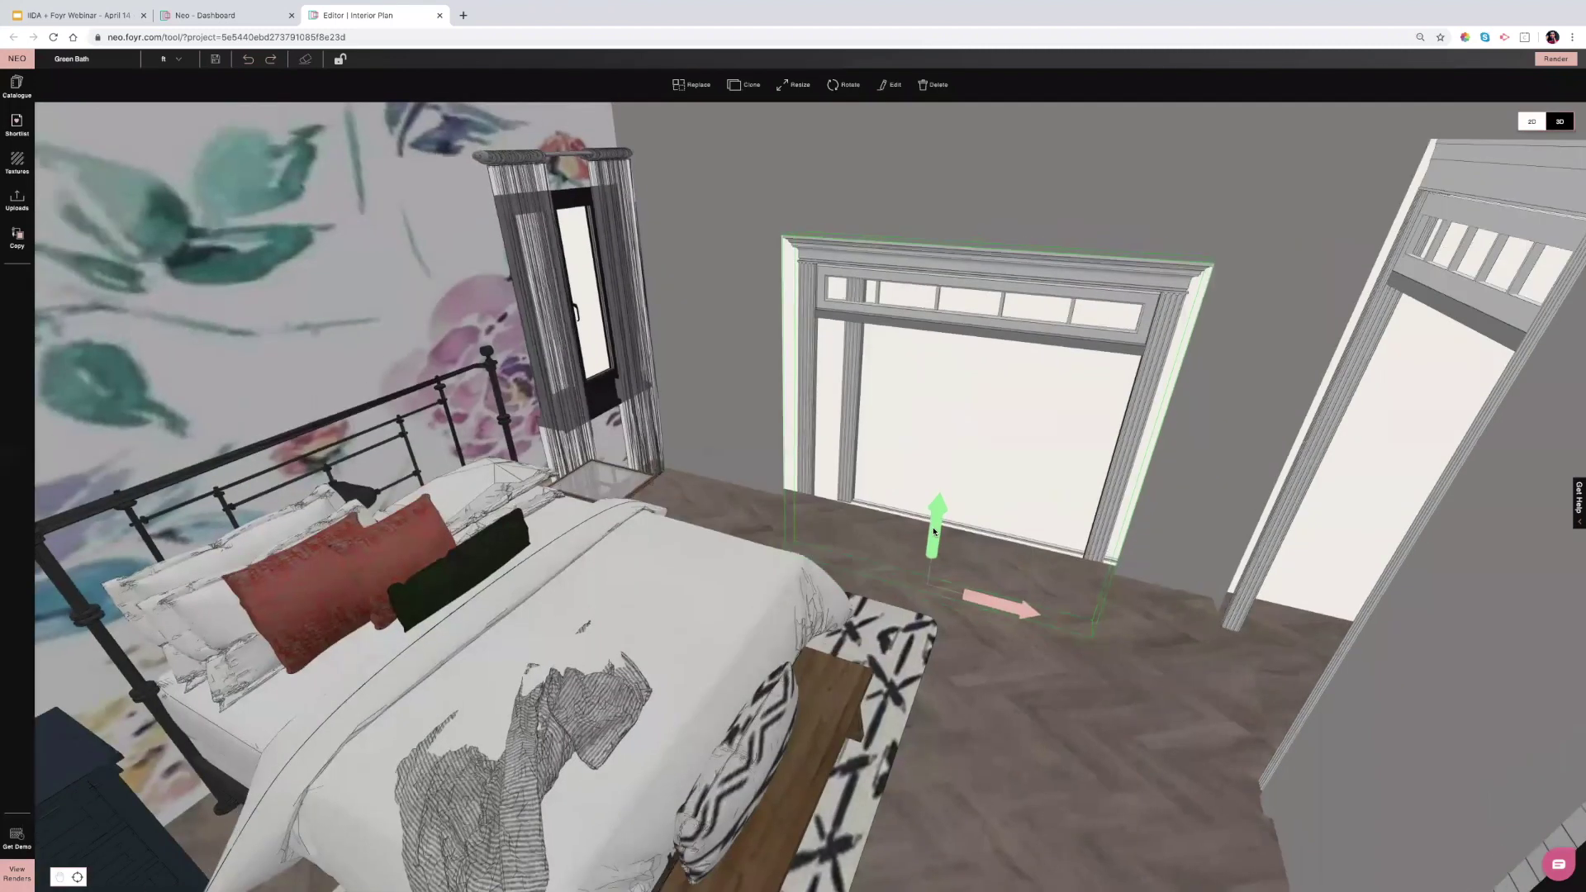
drag(937, 478, 872, 463)
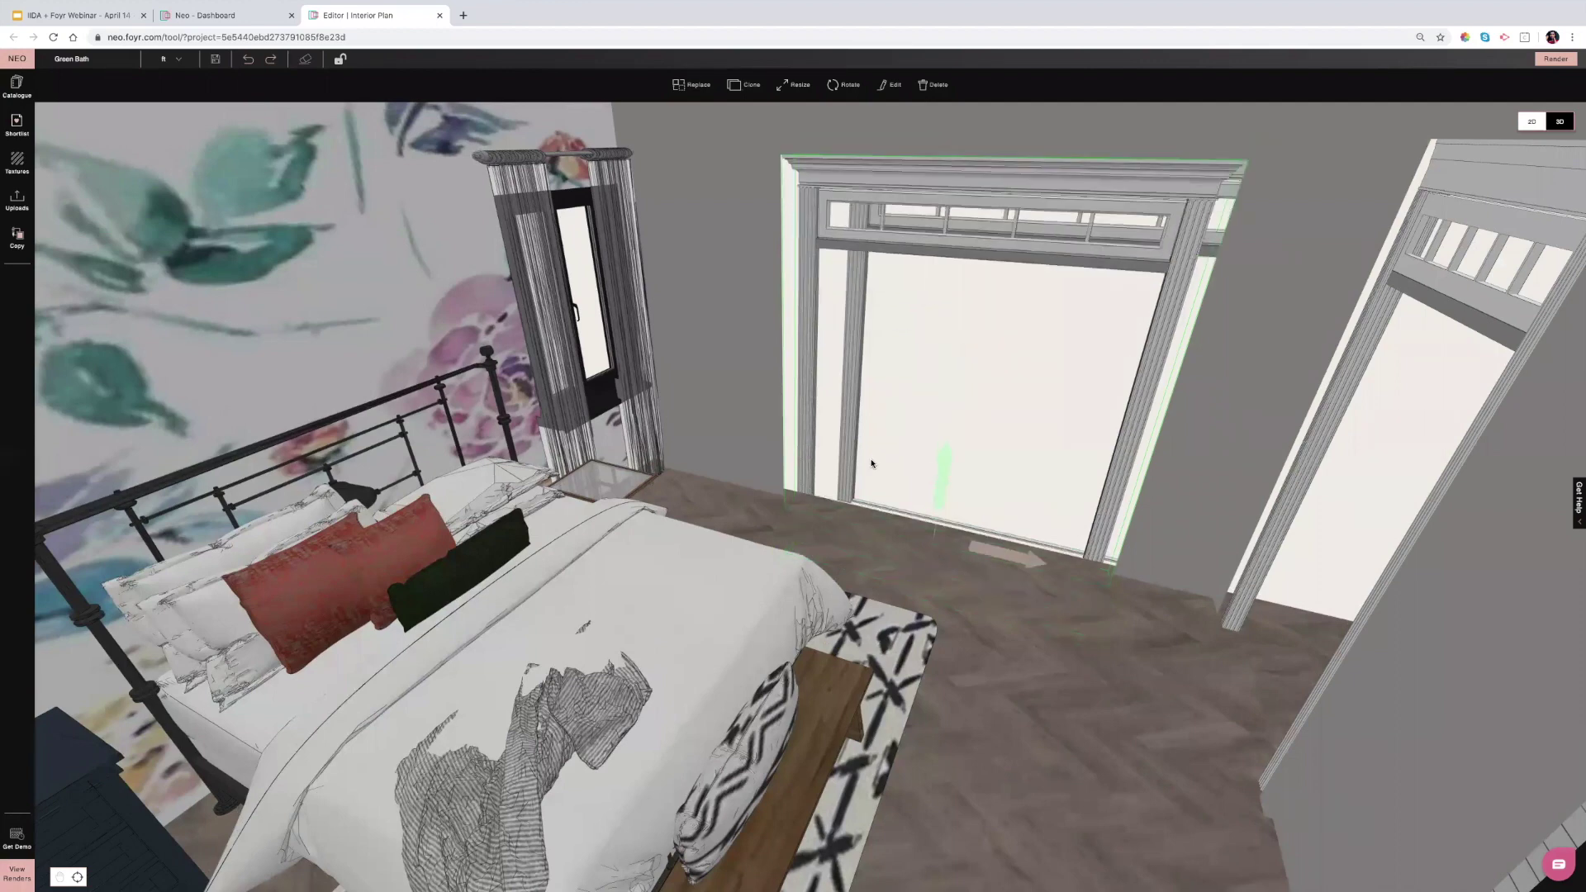
click(900, 86)
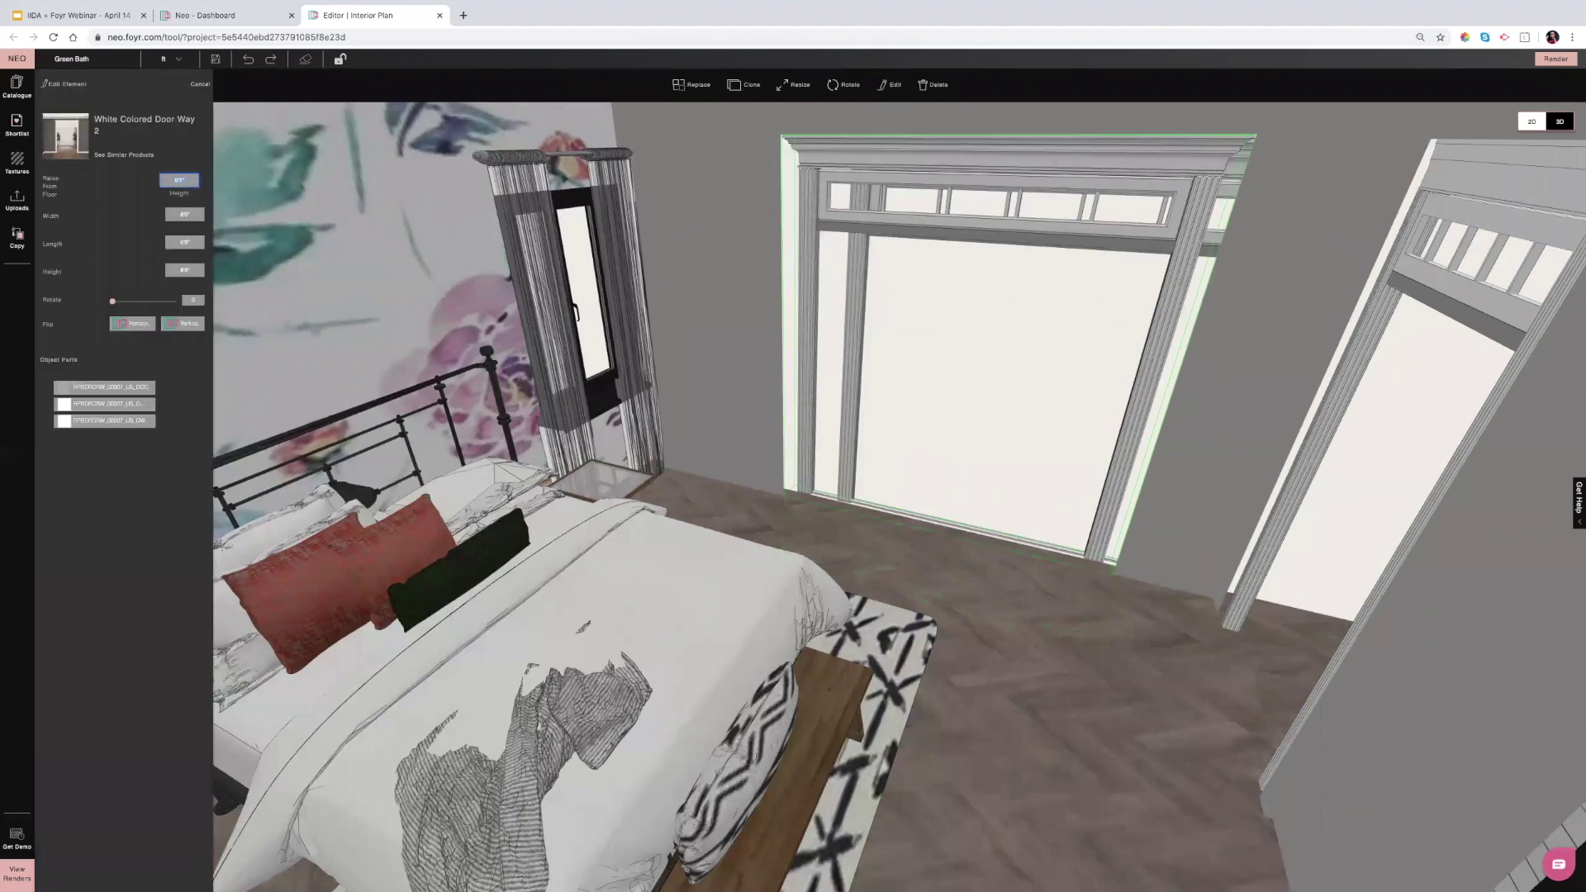
key(Return)
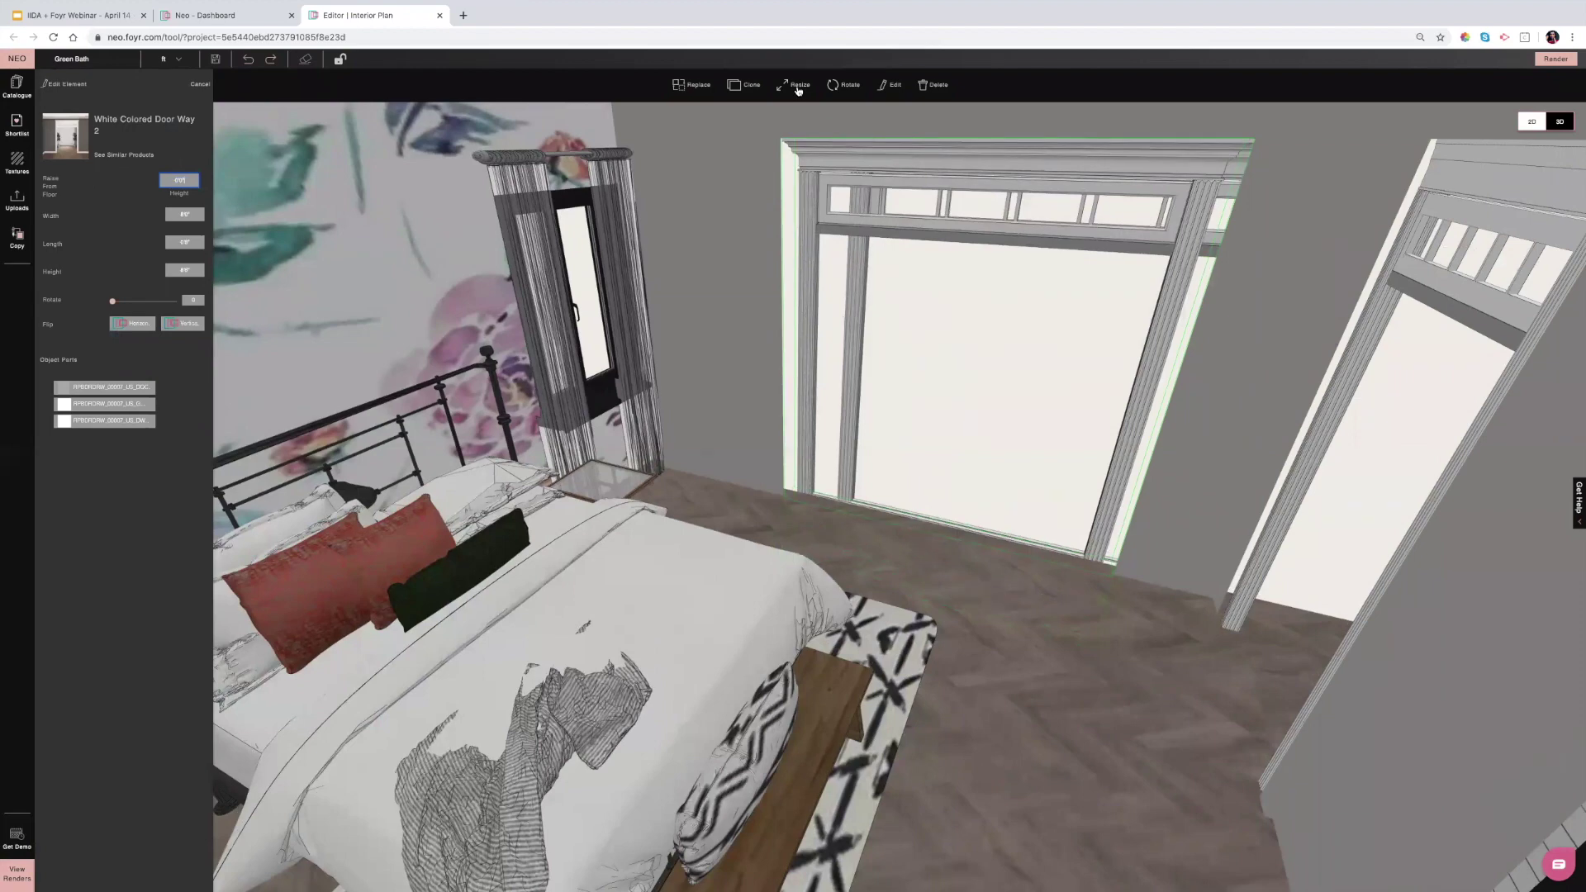
Resize the selected doorway to a width of 8'1" and reduce its height.
click(797, 87)
click(786, 86)
click(795, 86)
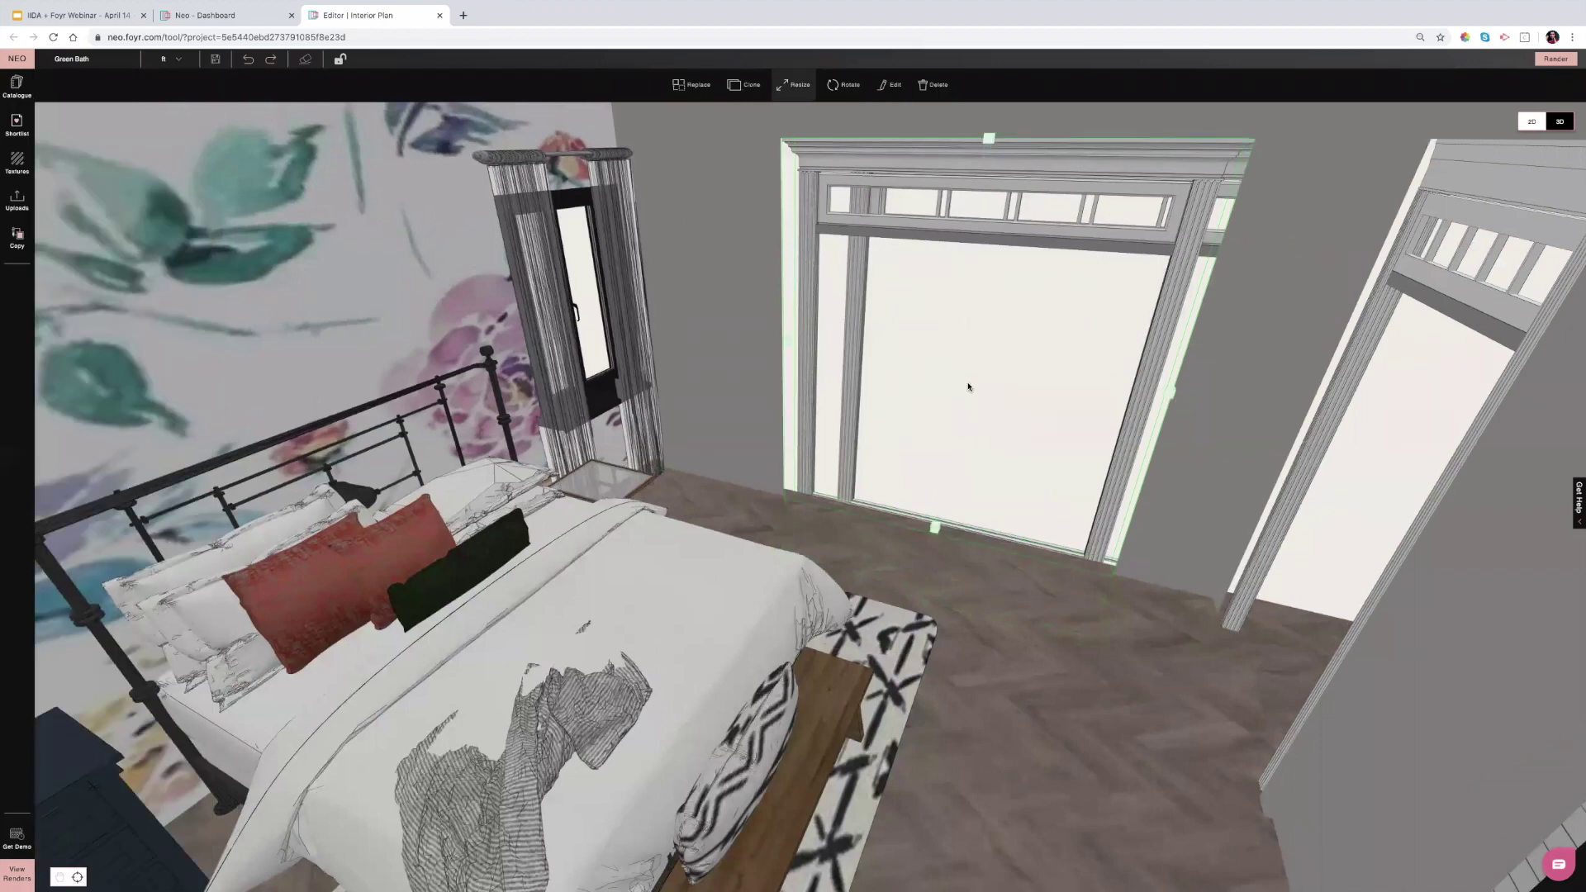
drag(968, 386, 928, 388)
text(8'1)
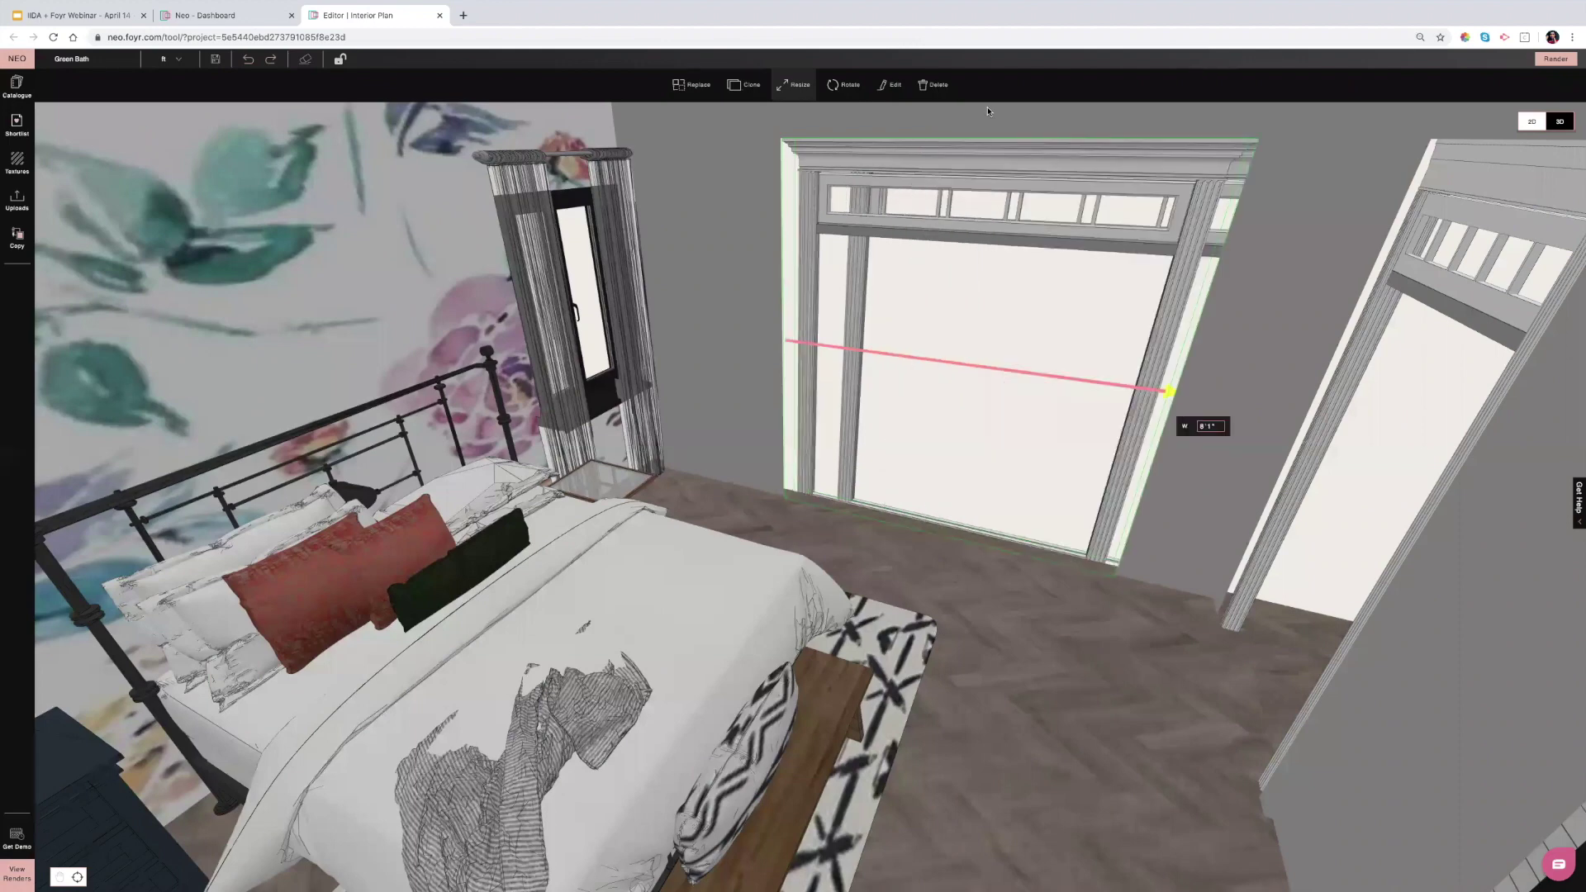
drag(989, 132, 1019, 159)
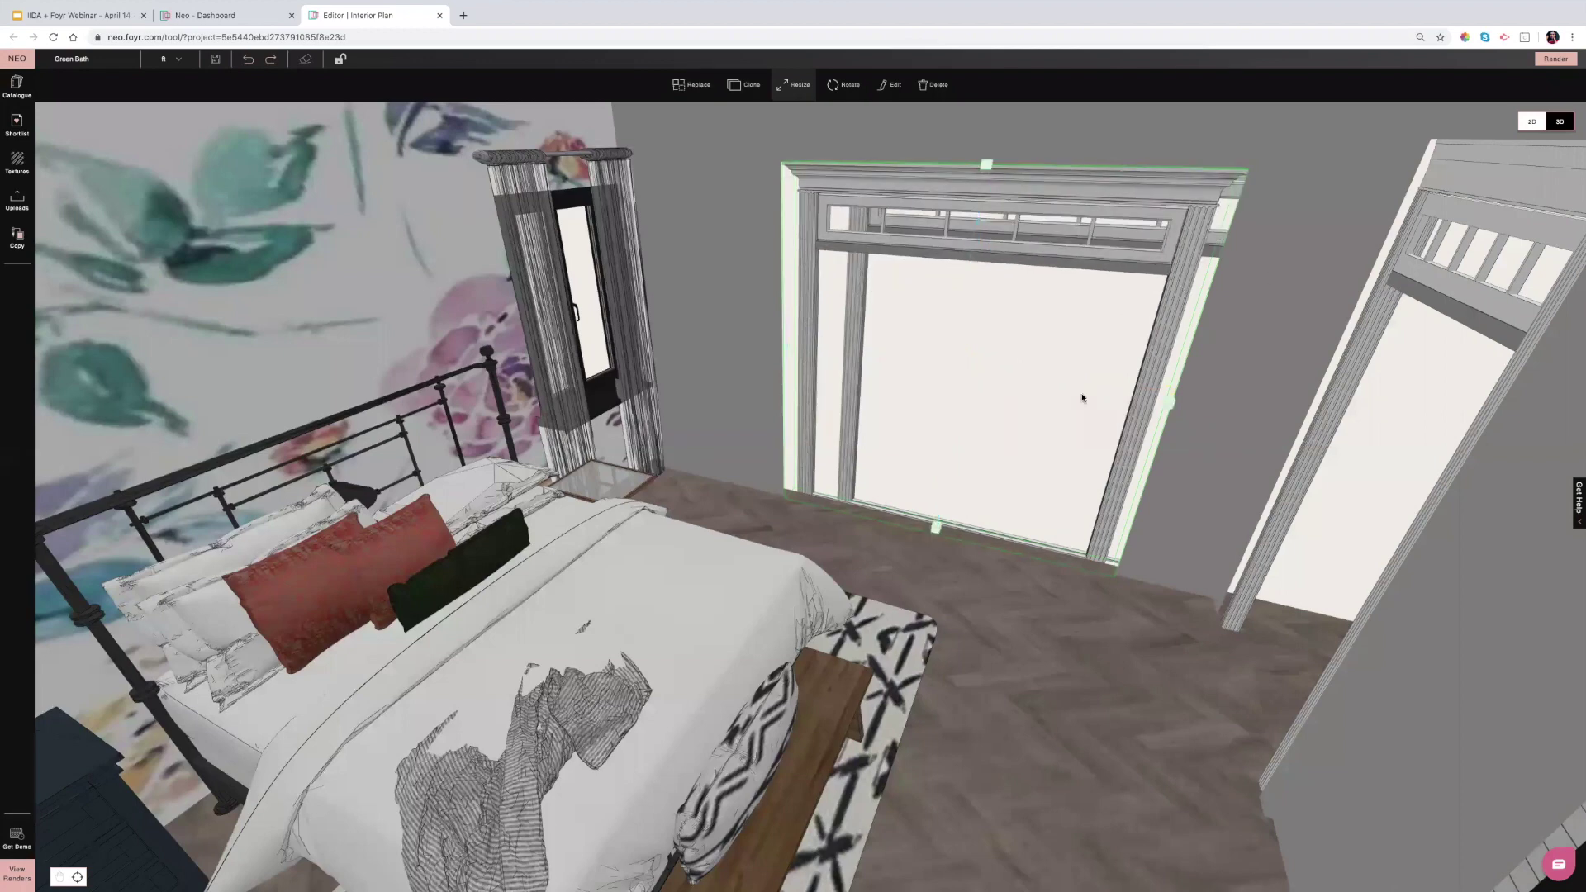
On the 2D plan, draw a rectangular room adjoining the bedroom's lower wall and matching the bedroom's width.
scroll(1082, 398, up, 3)
scroll(1229, 365, up, 3)
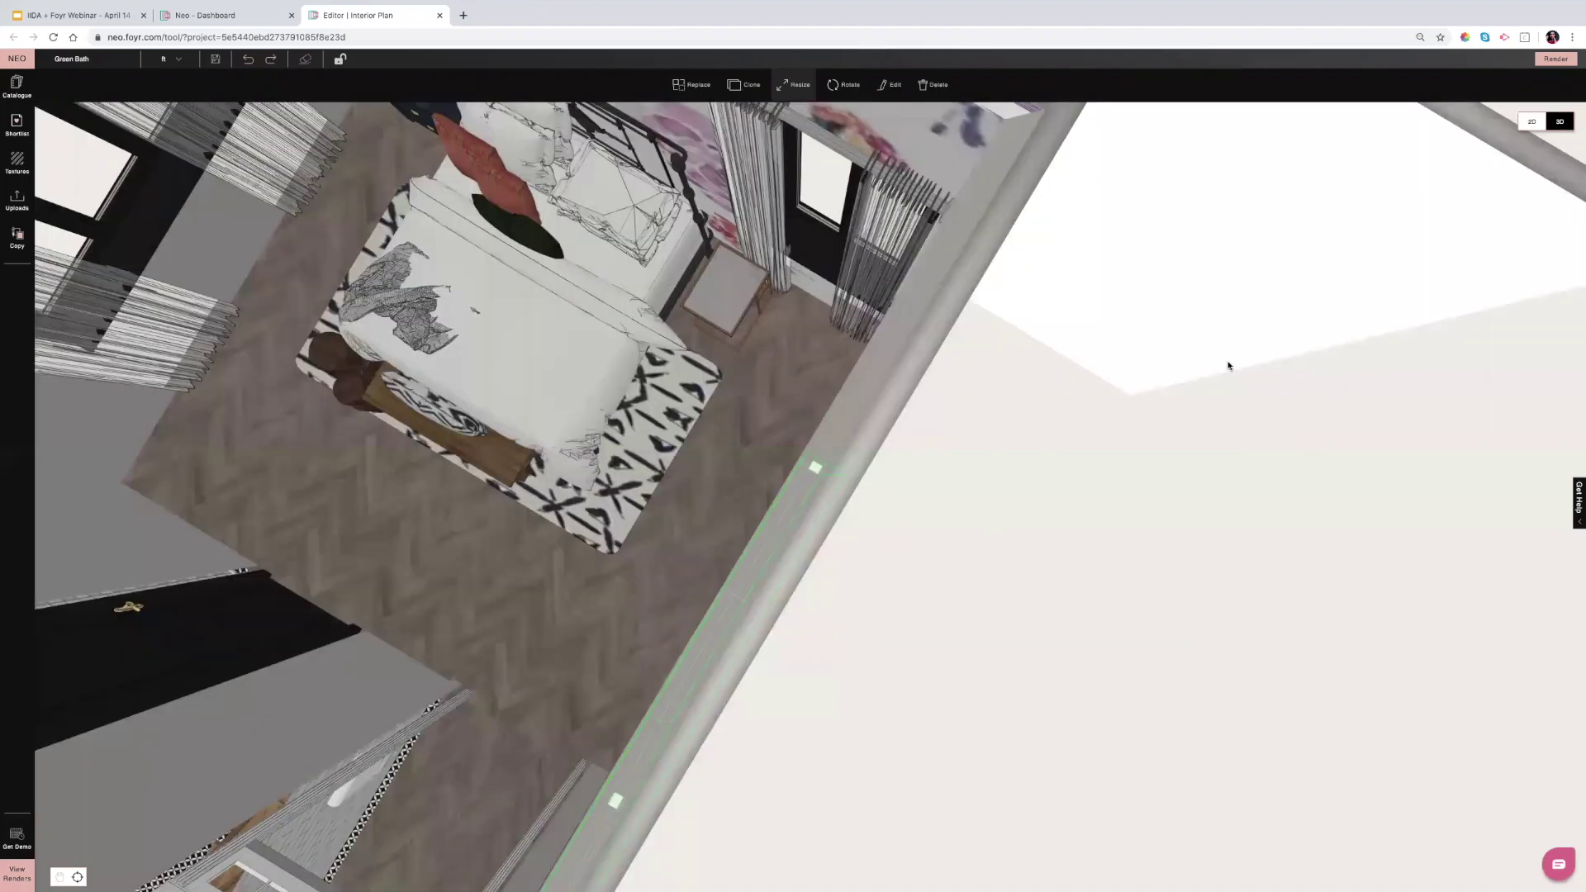
scroll(1230, 300, down, 3)
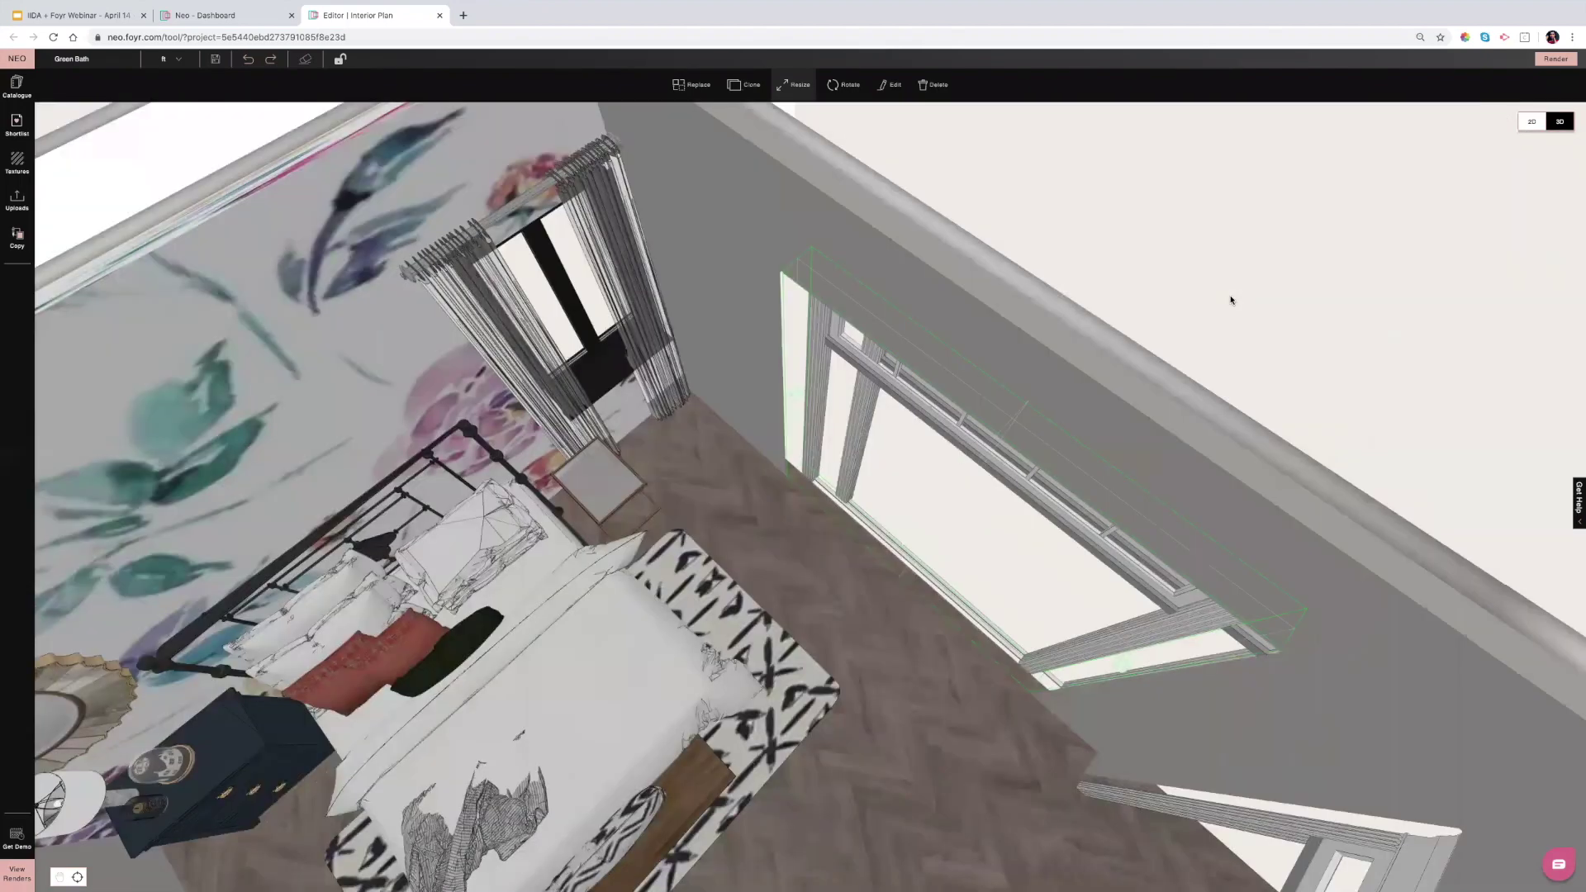
drag(1064, 406, 760, 576)
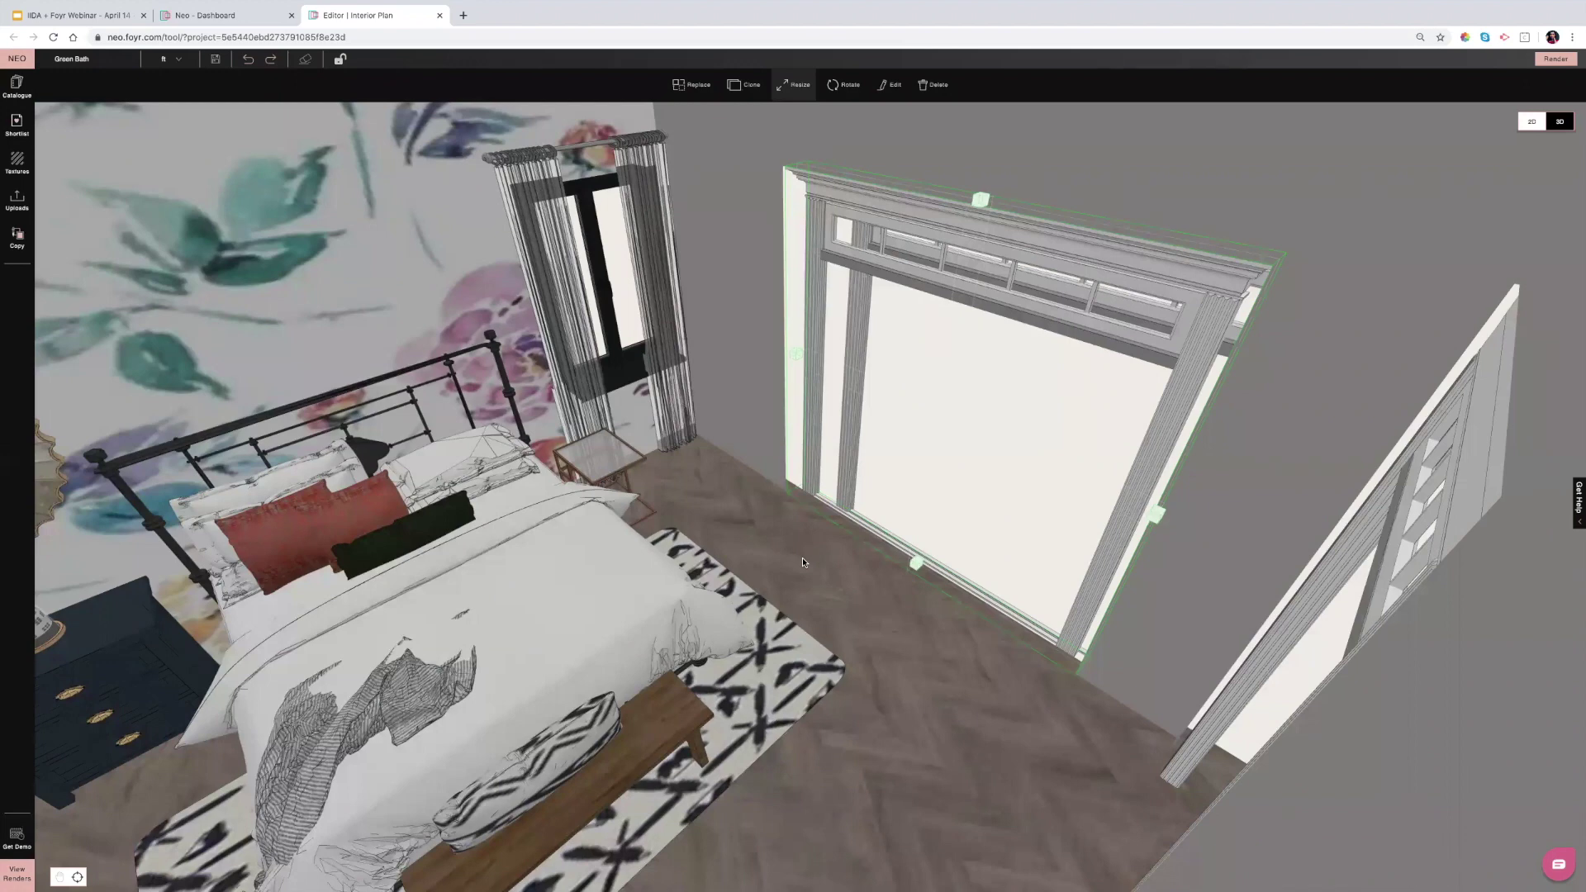
click(1533, 124)
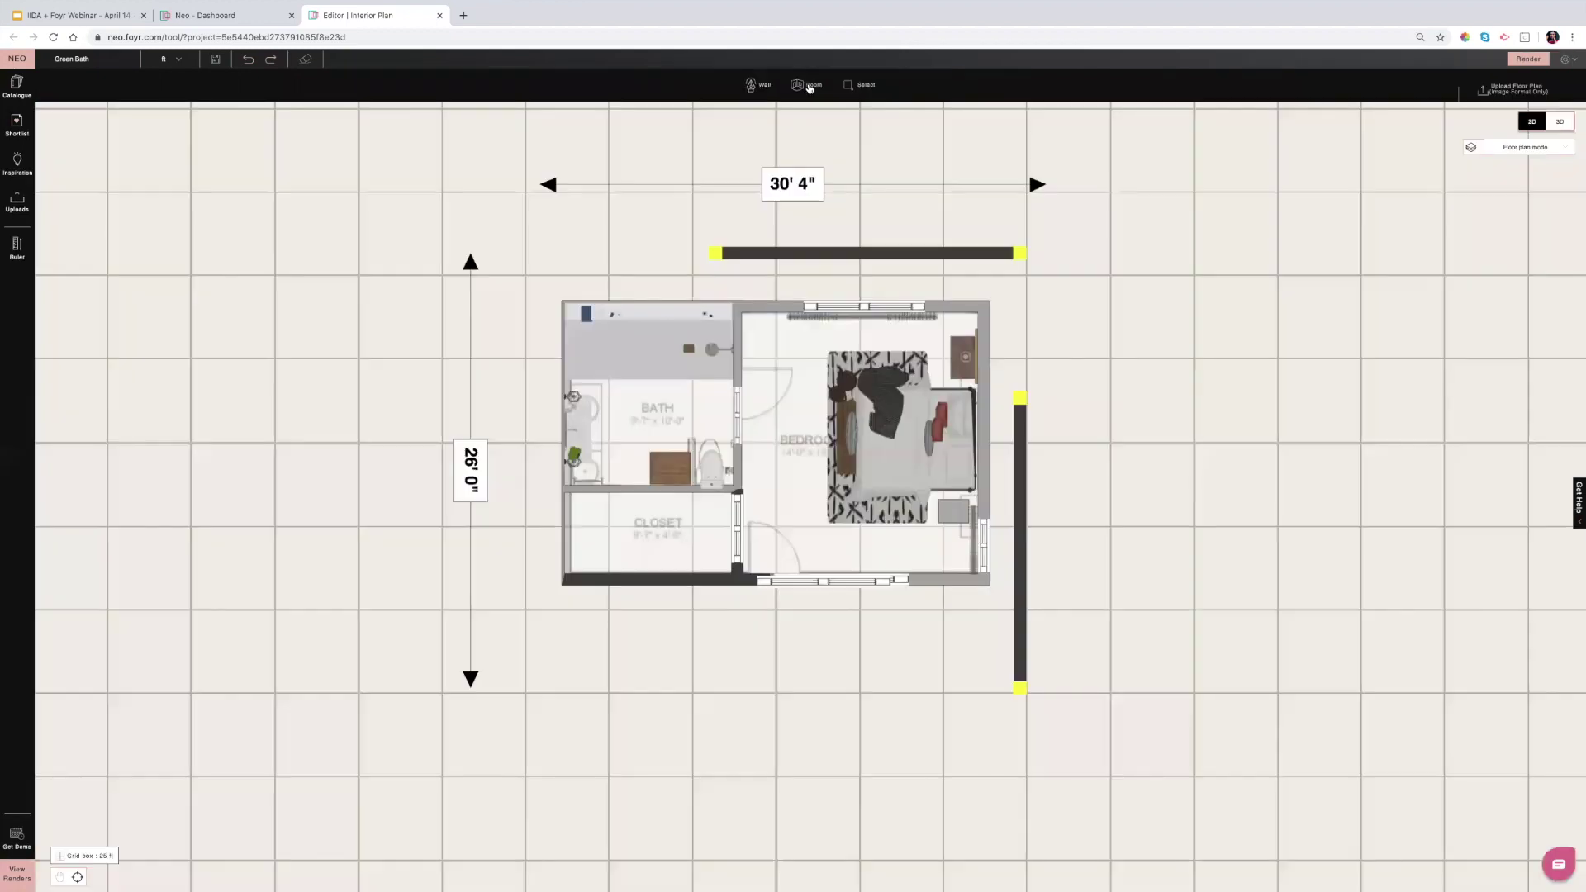
click(810, 86)
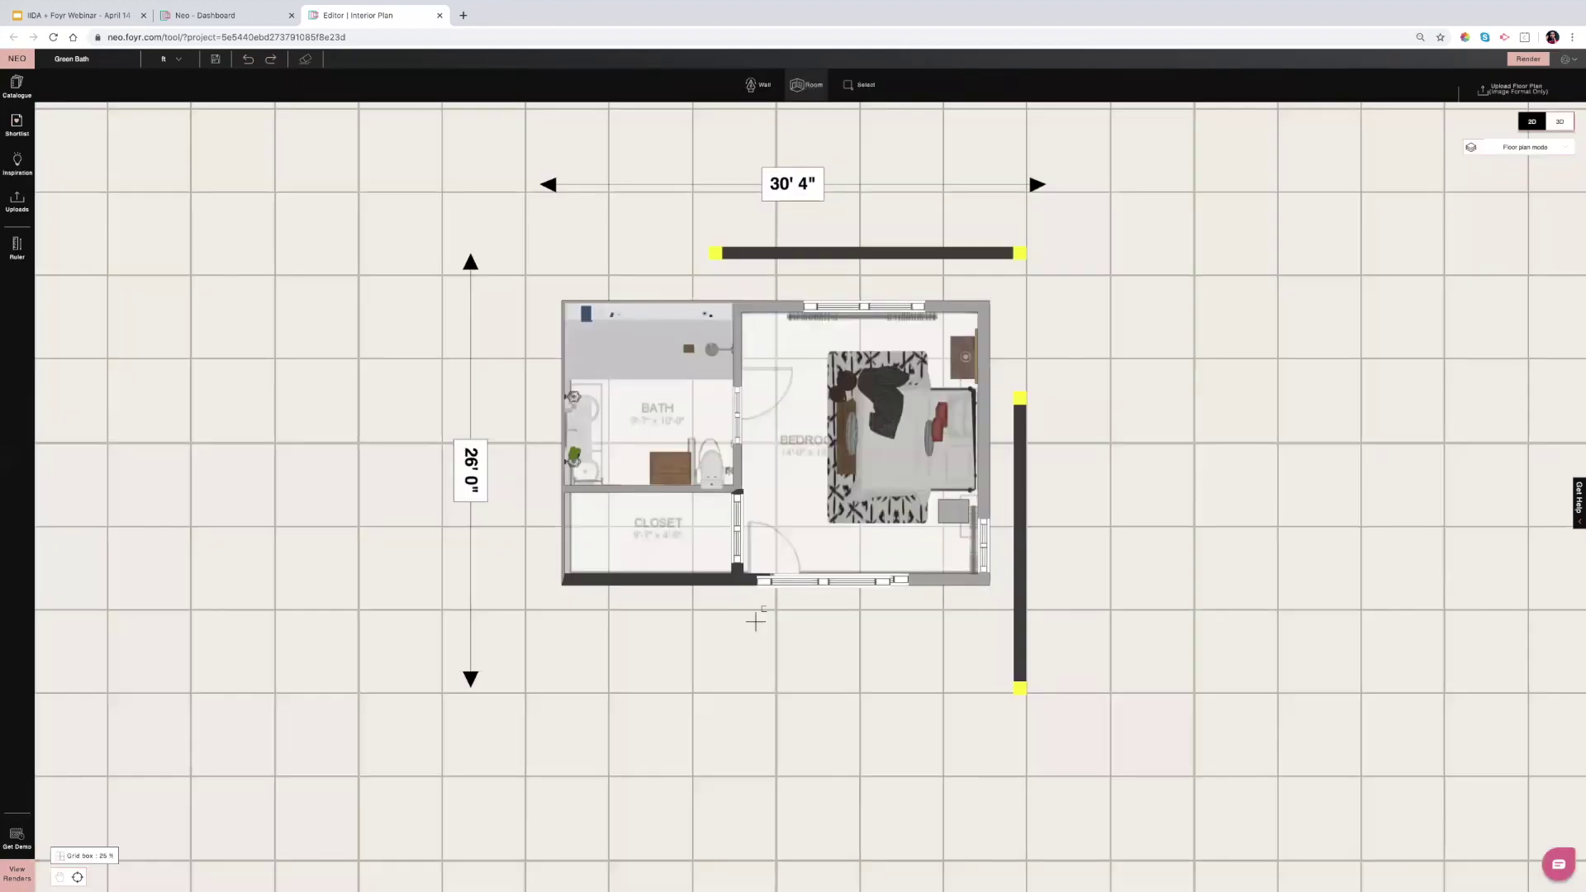
drag(743, 580, 880, 696)
drag(975, 715, 977, 712)
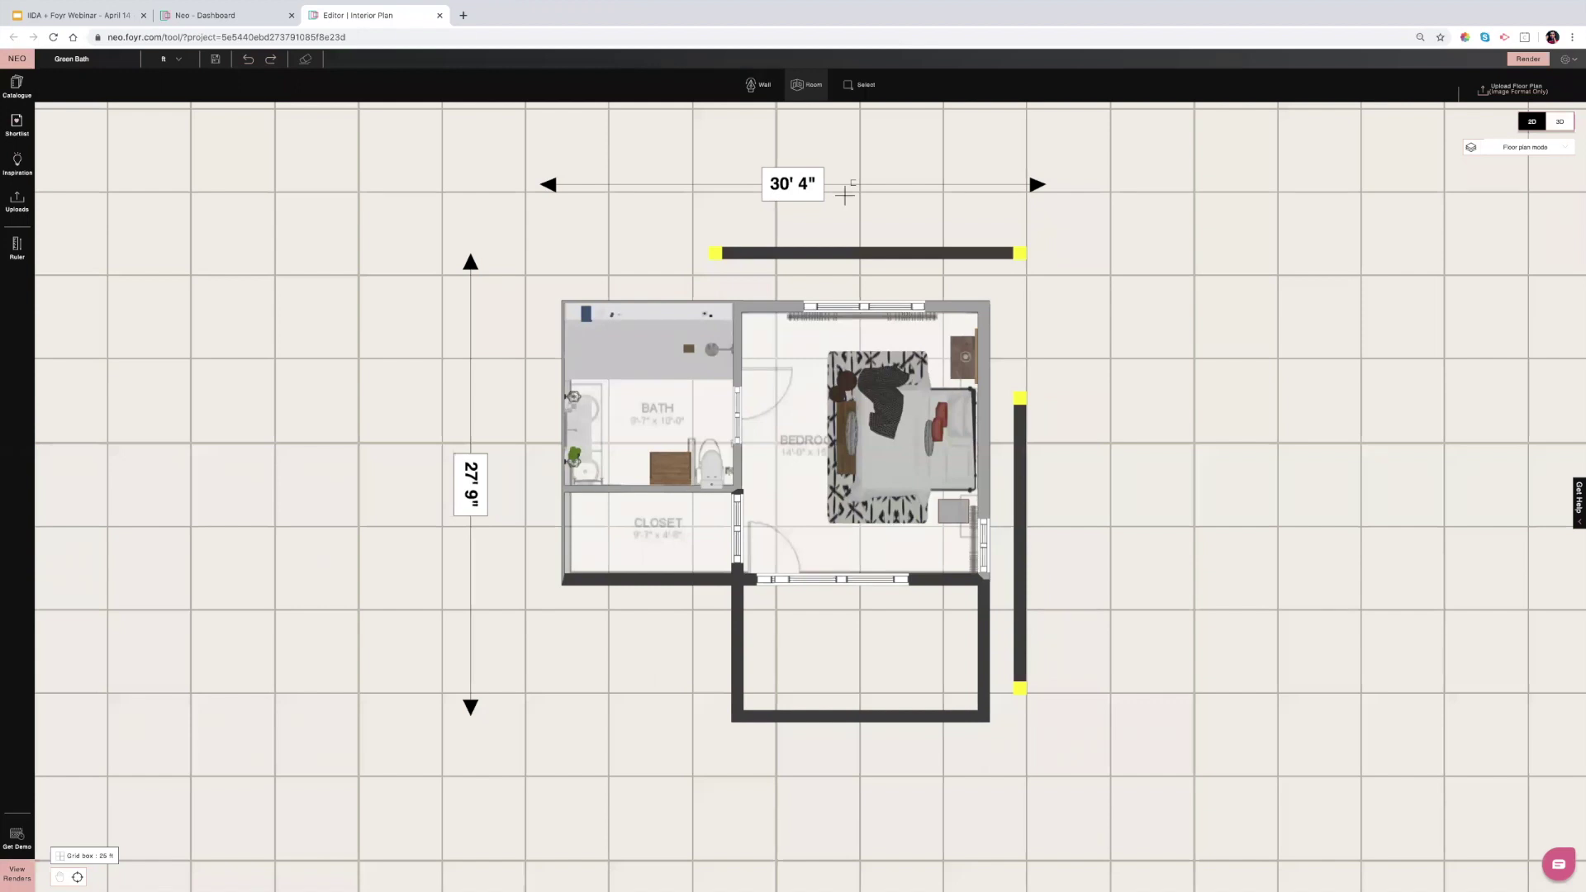
Undo the new room, the doorway edits and the placement of the second doorway in the bedroom wall.
click(249, 62)
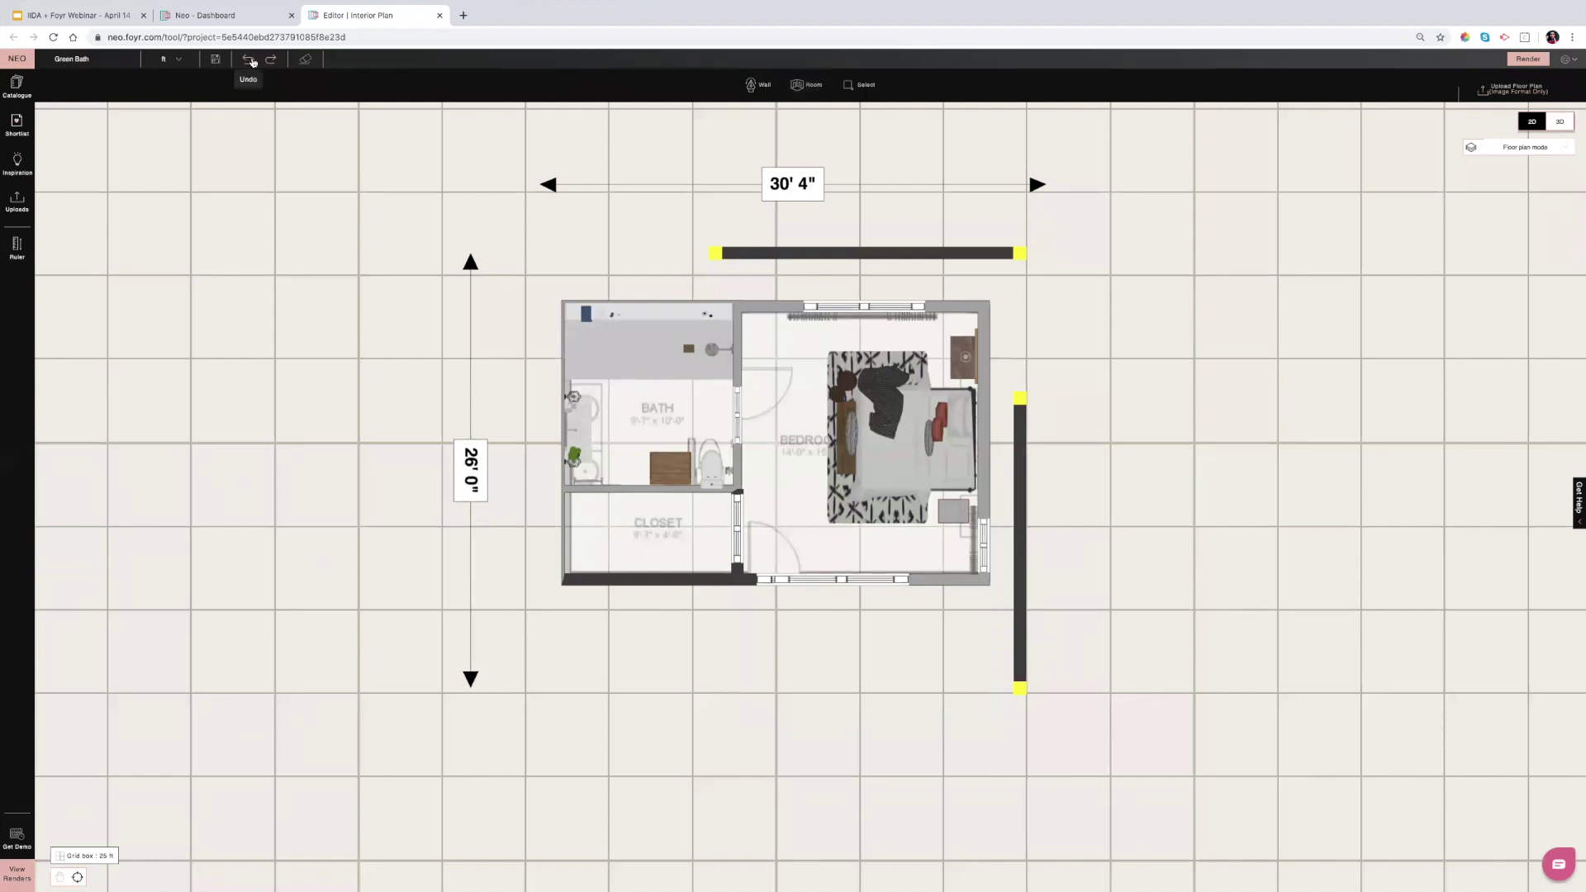
click(252, 64)
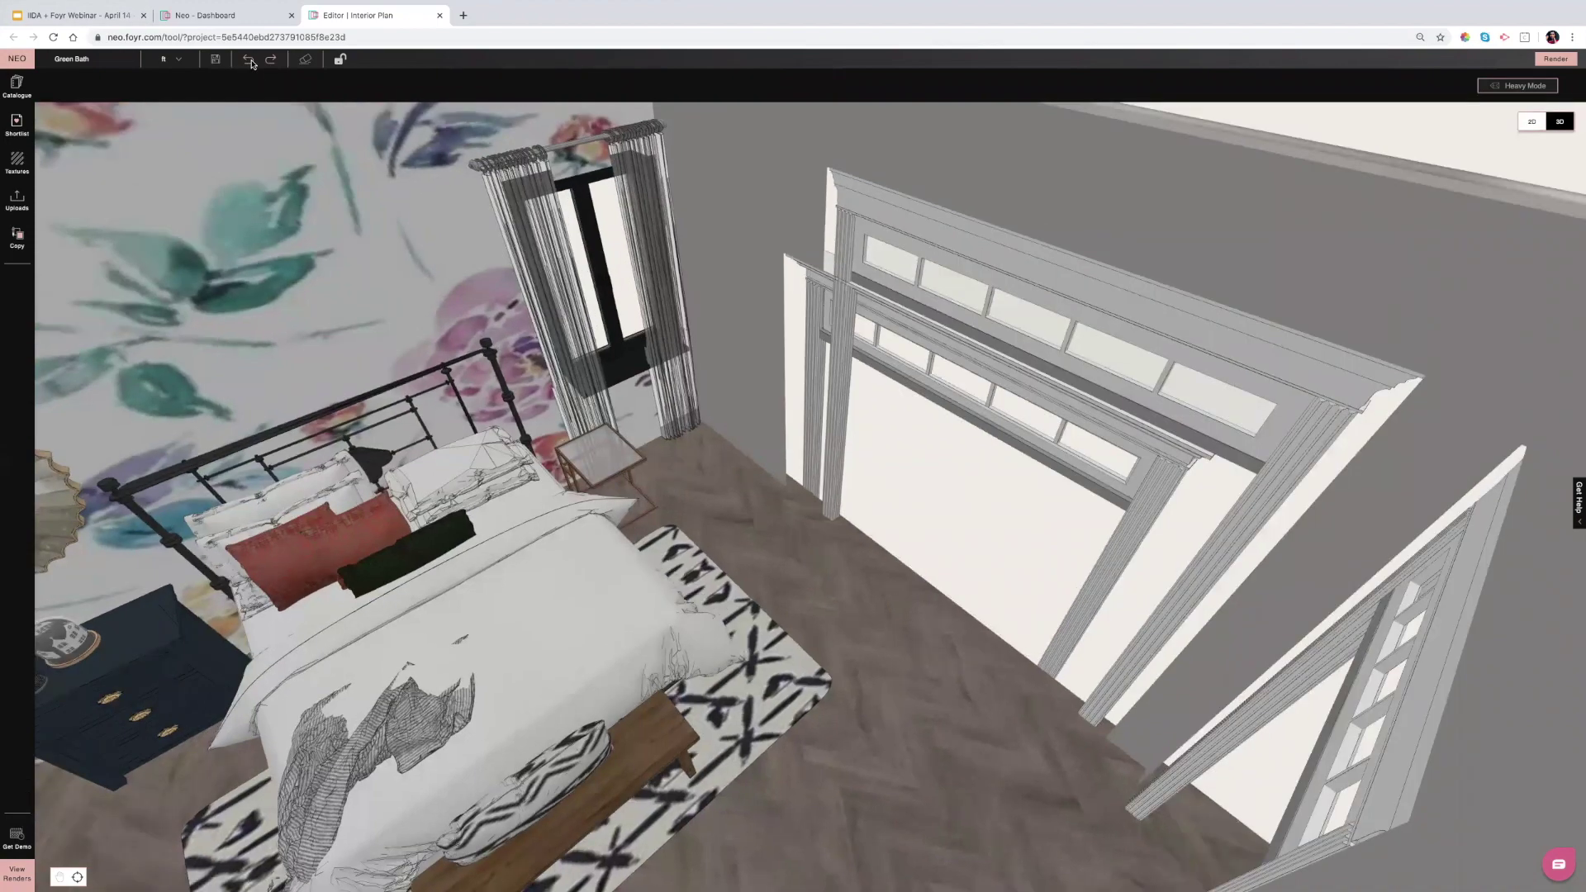
click(248, 61)
click(249, 60)
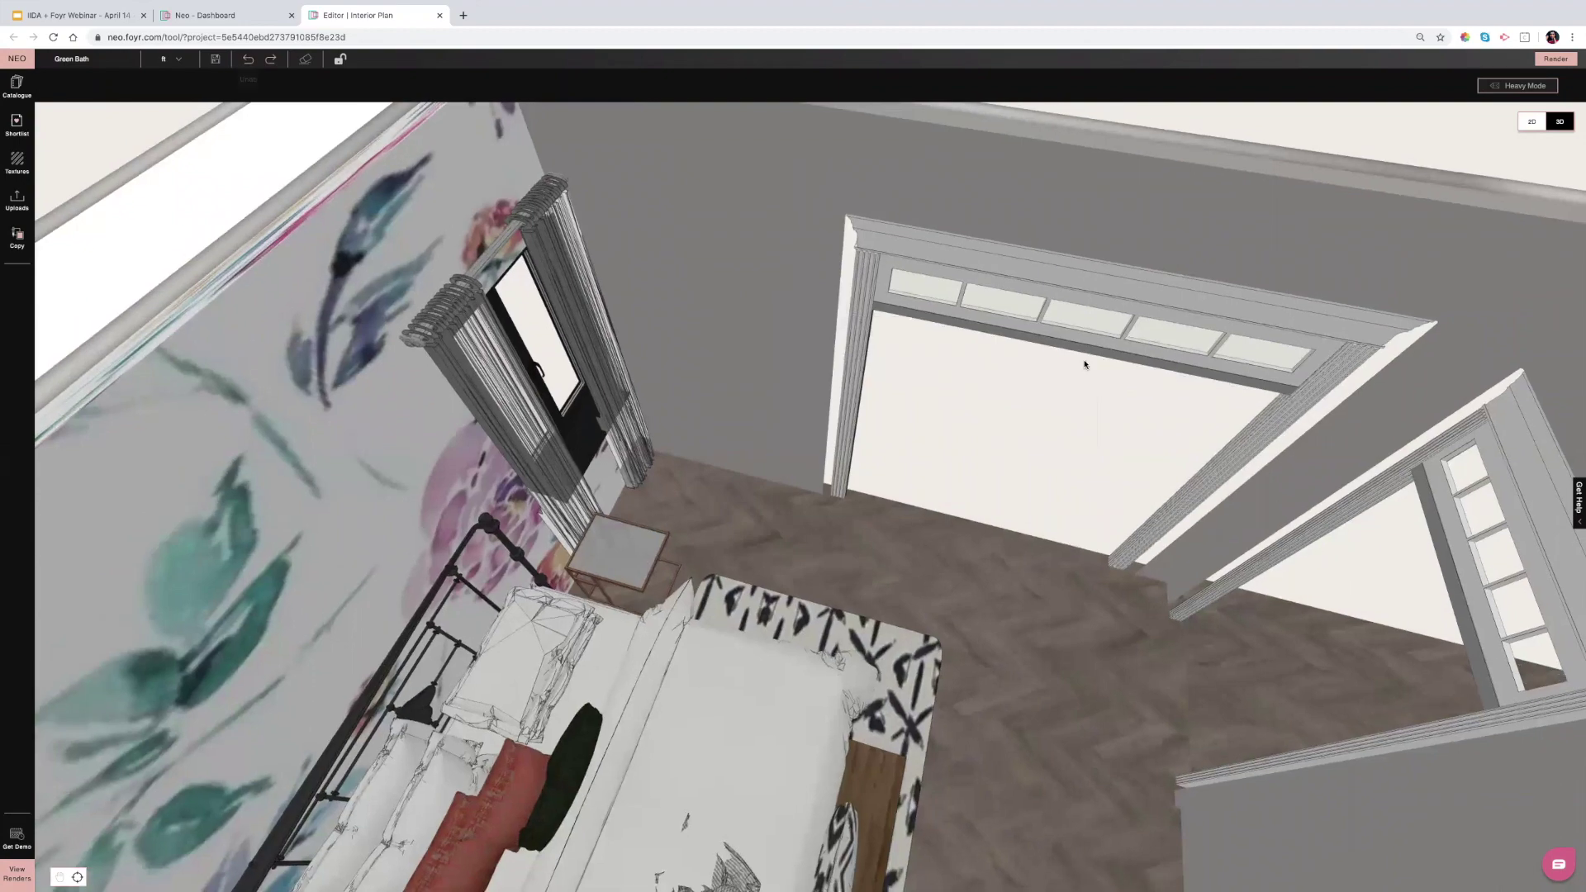
key(ctrl+z)
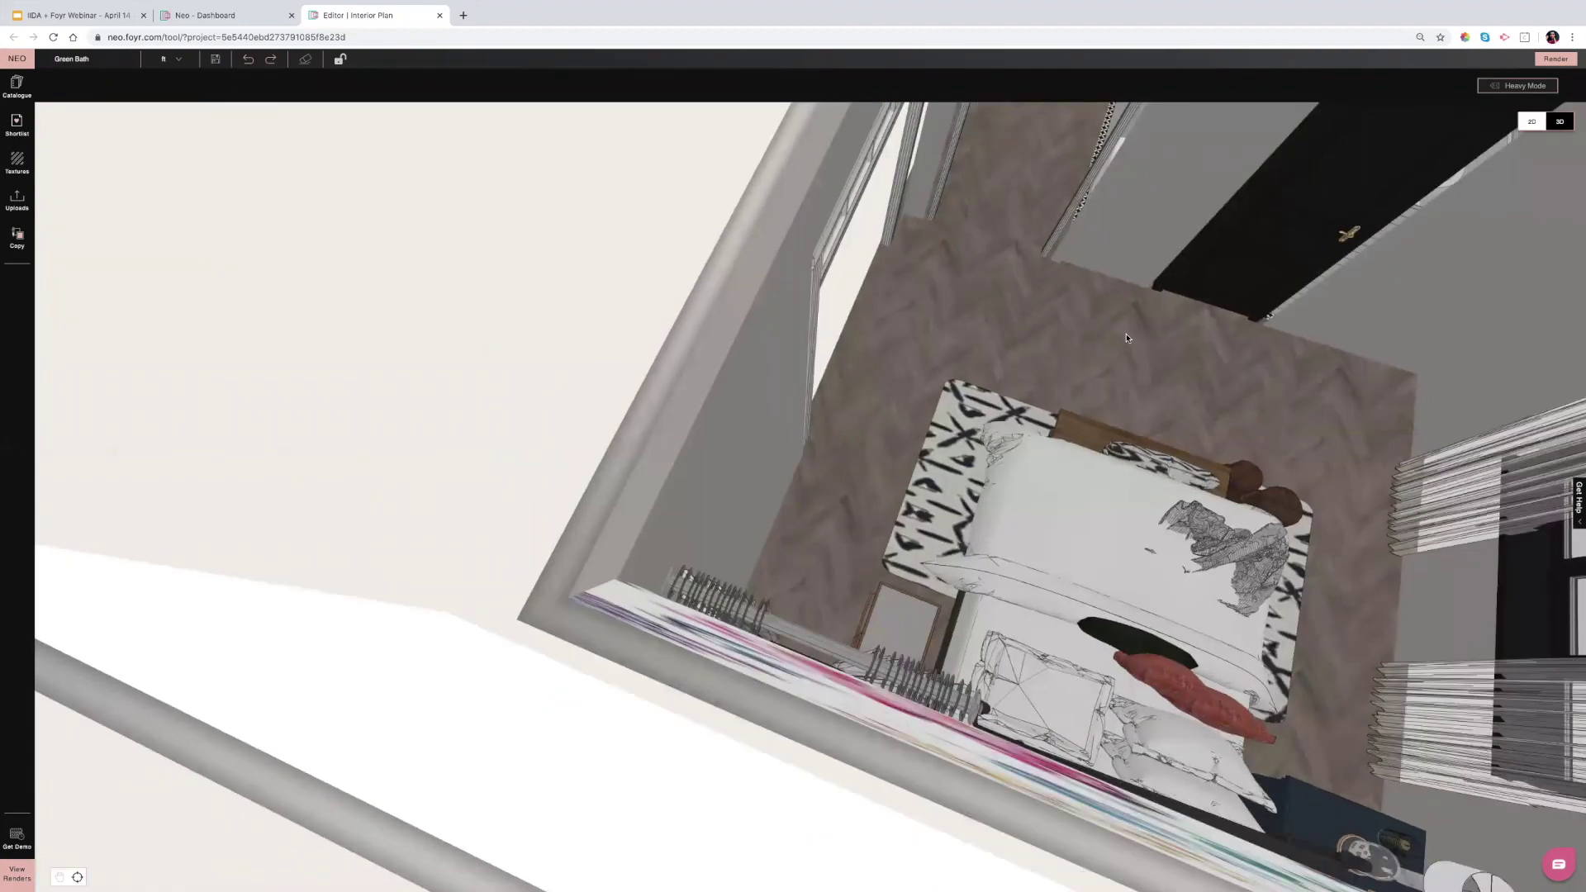
key(ctrl+z)
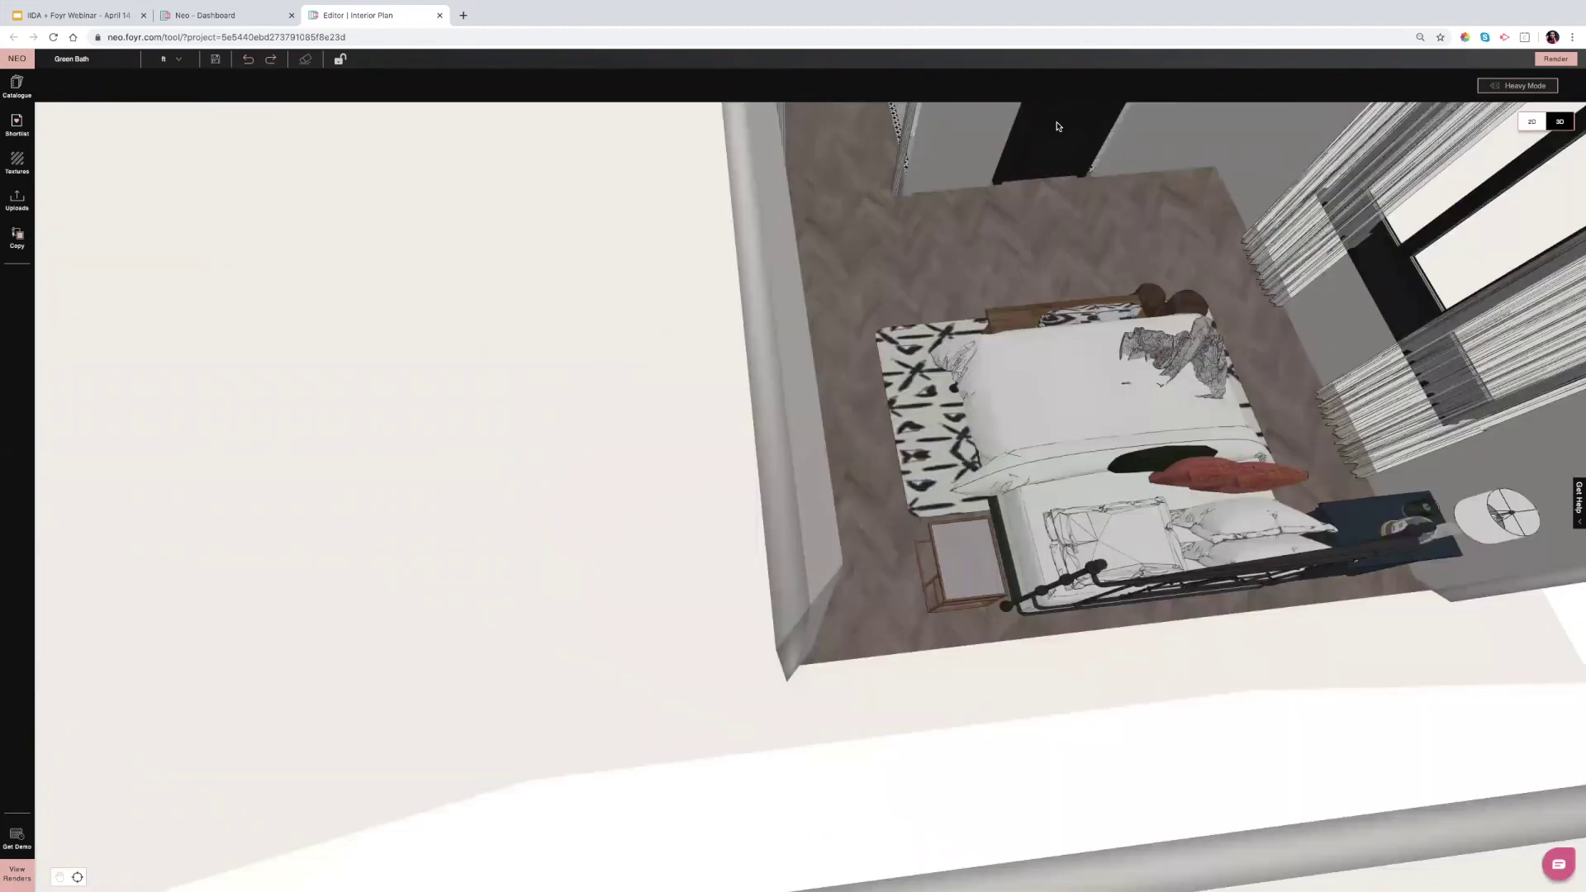
click(1054, 332)
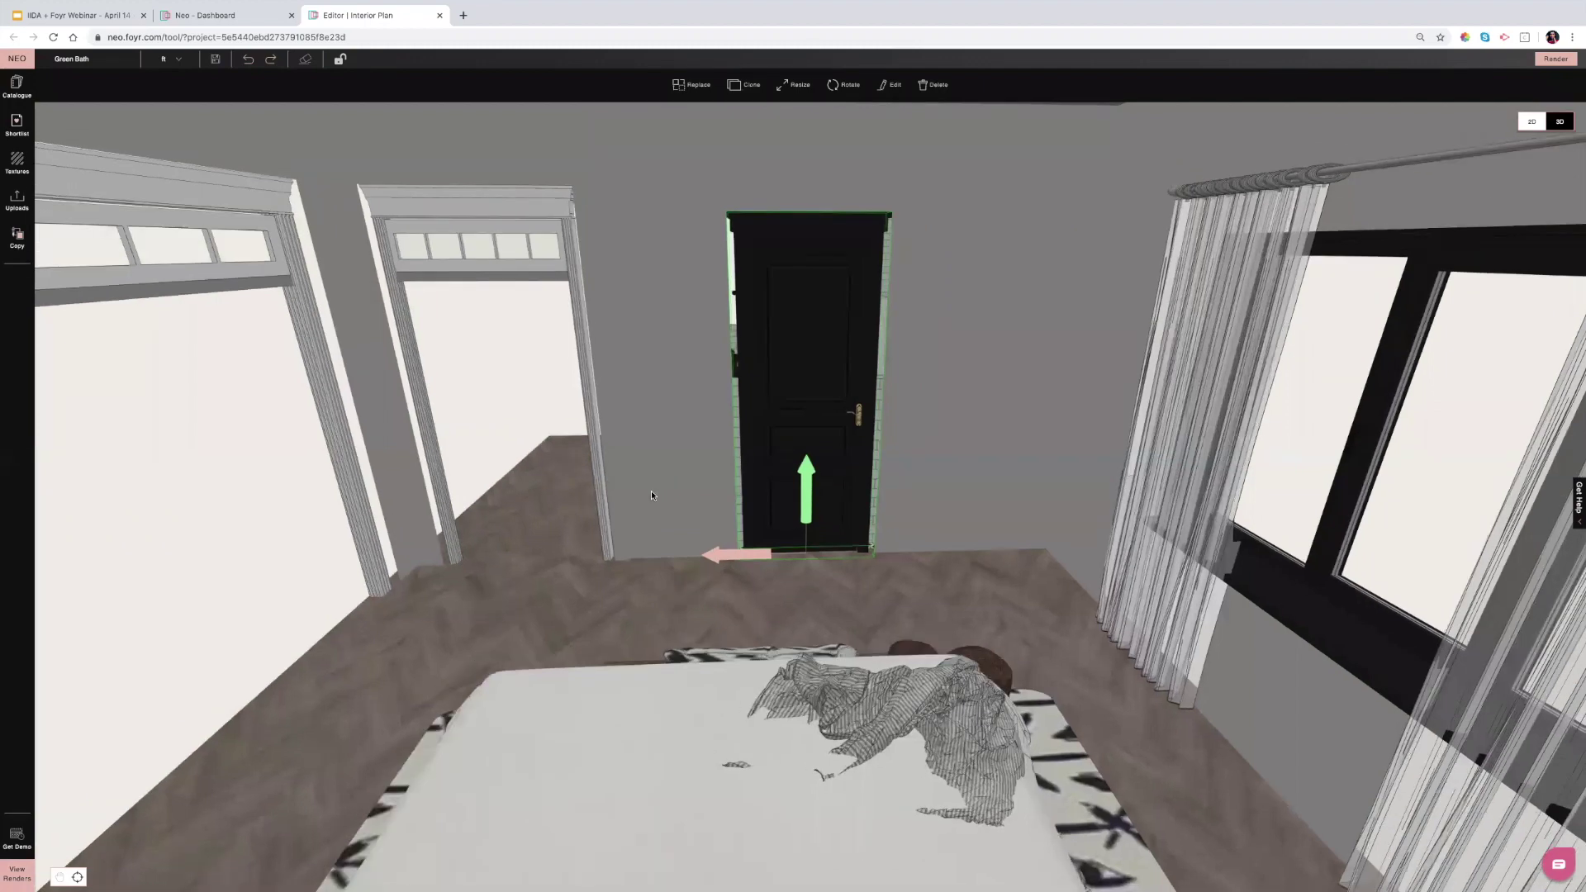
click(826, 377)
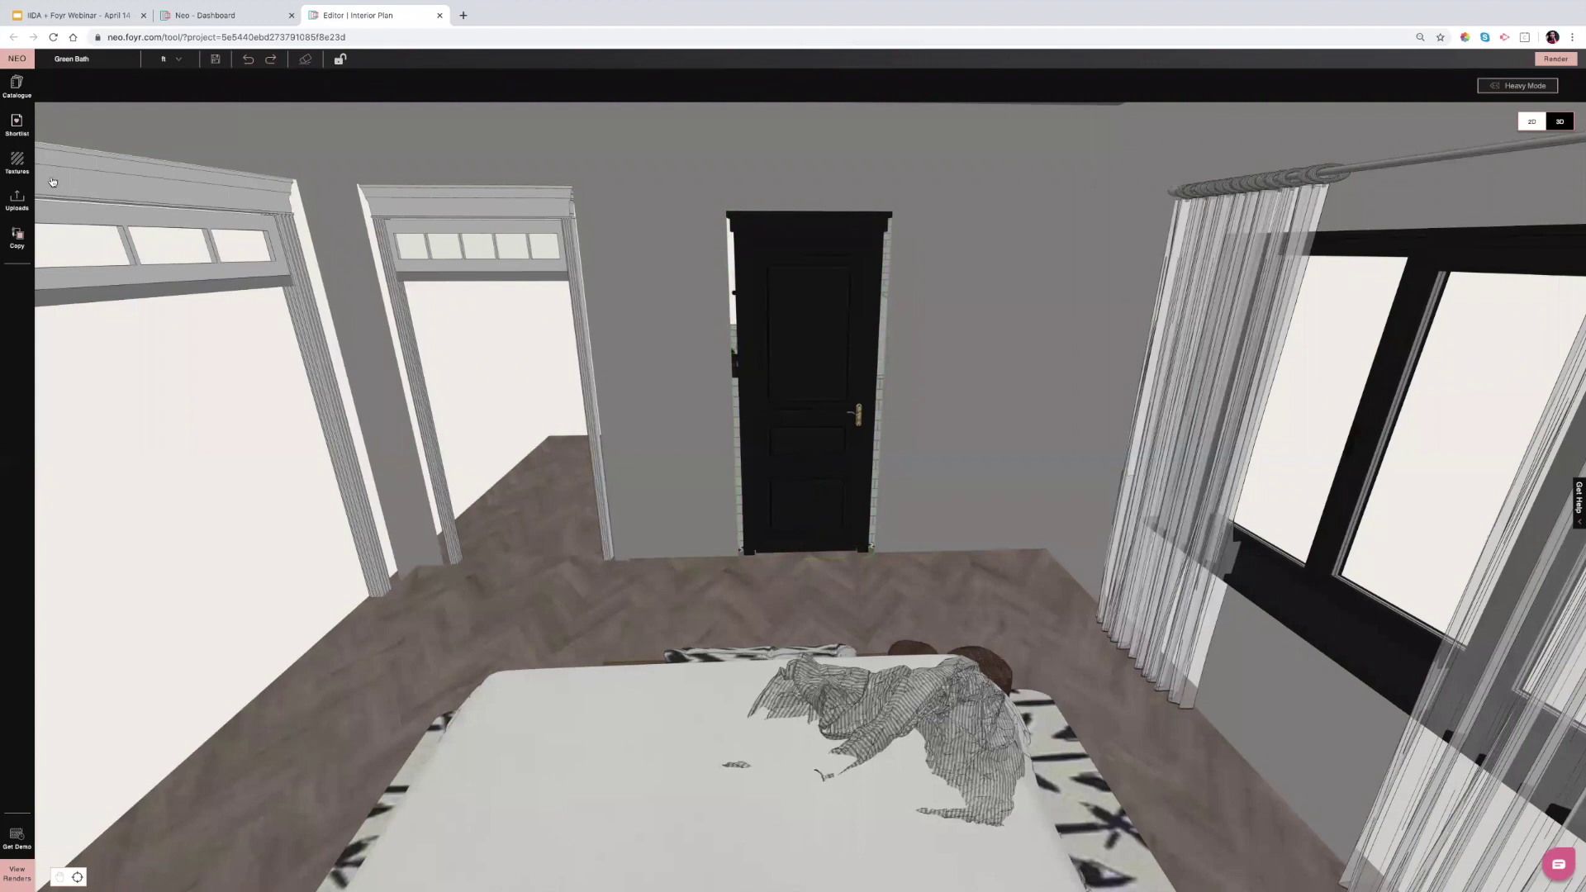
Open the catalogue's building shapes and search them for "floor docked".
click(16, 87)
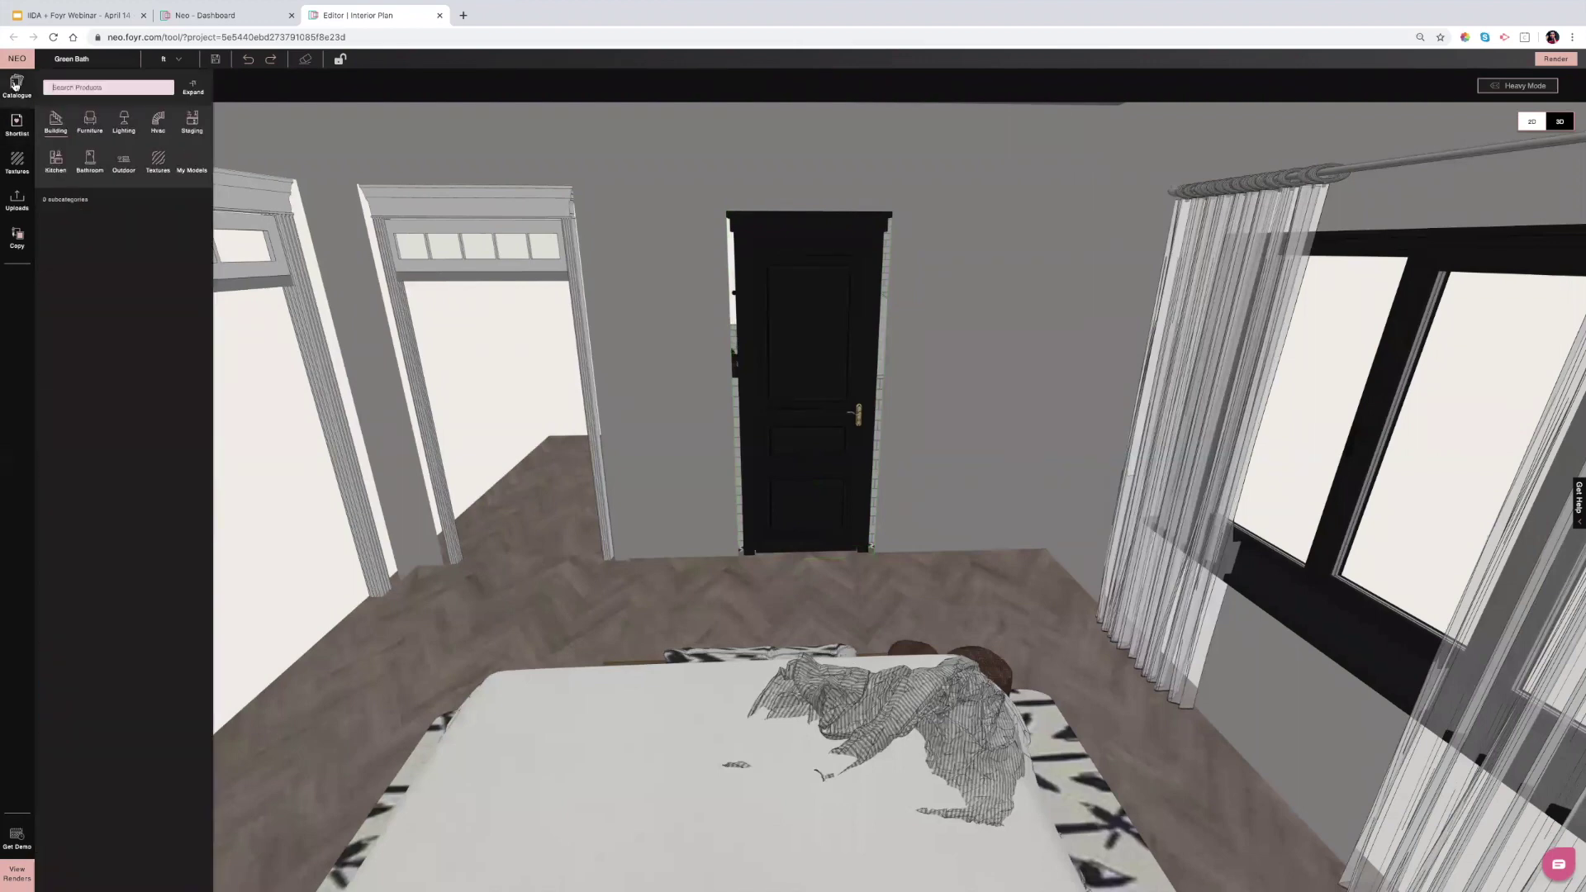
click(55, 124)
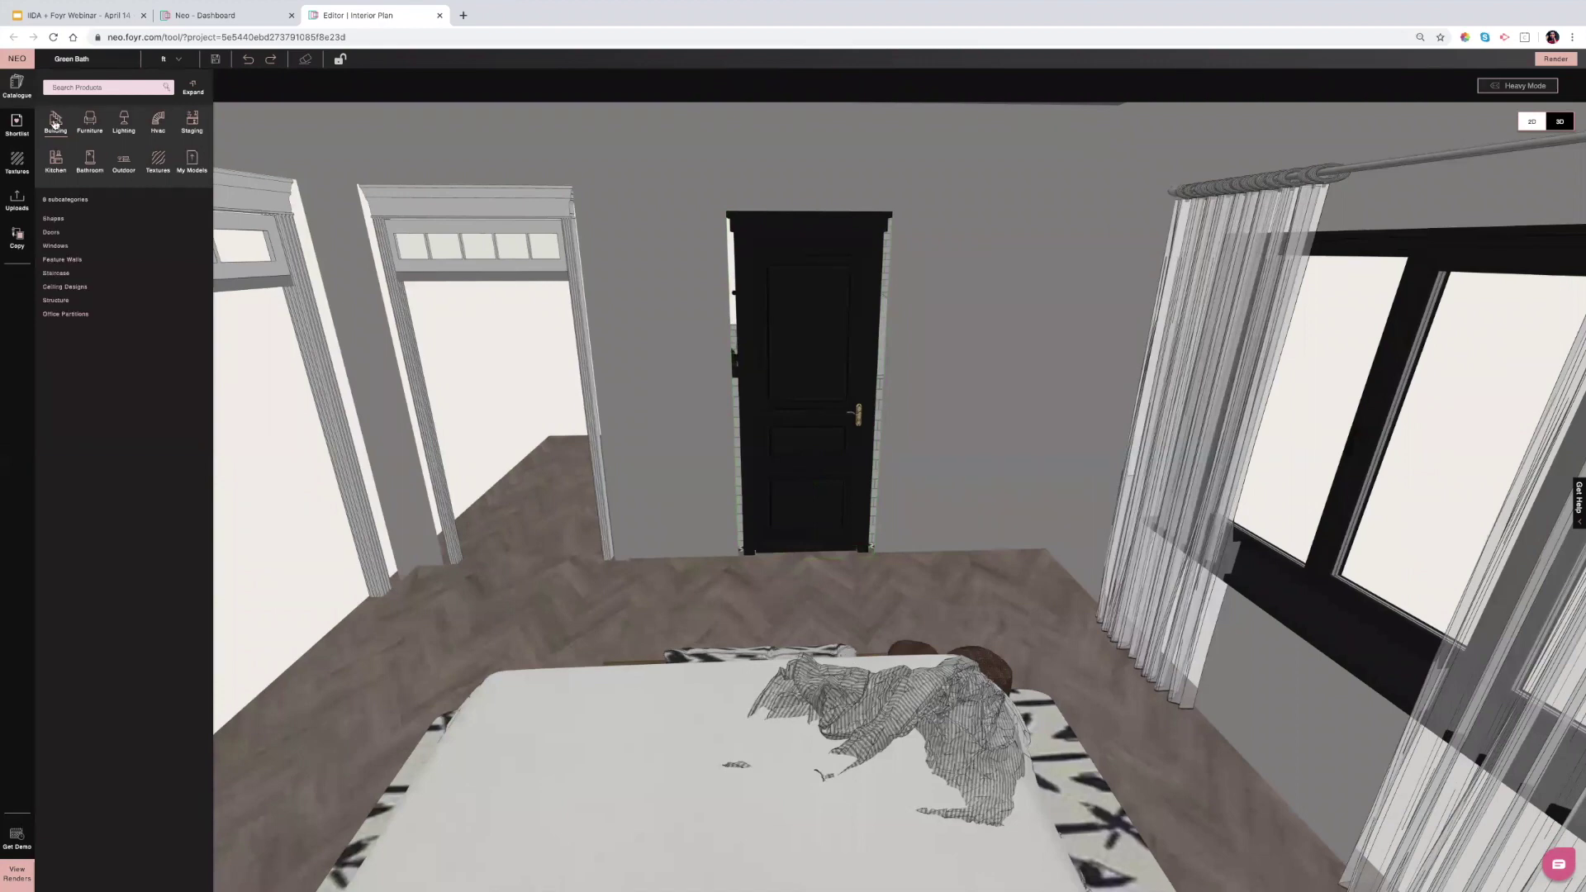
click(54, 220)
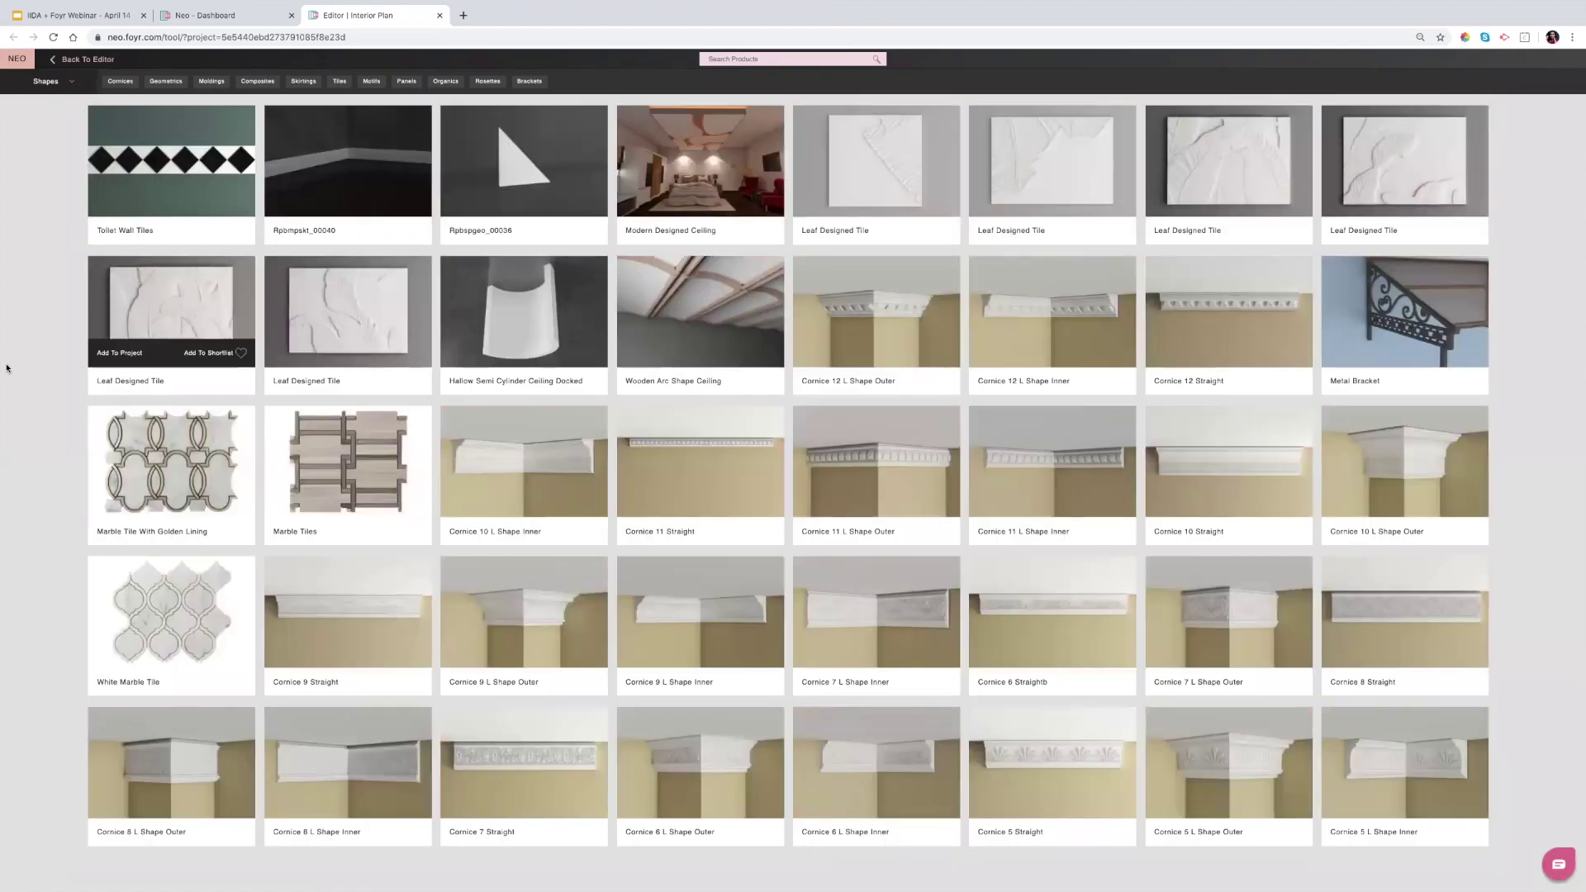
click(710, 59)
text(docked)
key(Return)
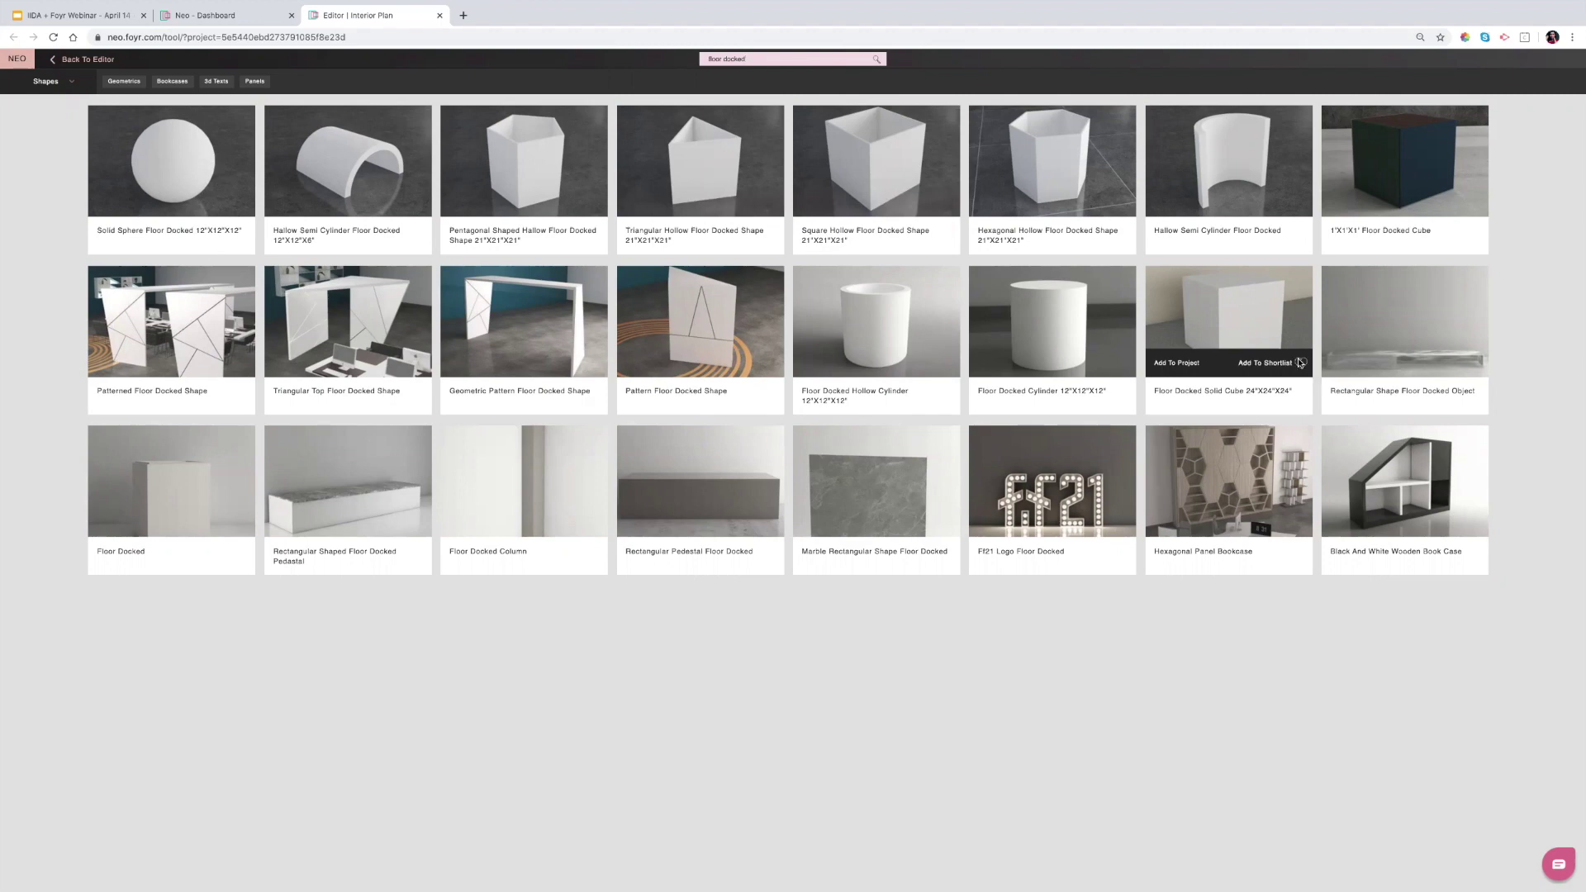
Shortlist the Floor Docked Solid Cube 24"X24"X24" and place it on the bedroom floor against the wall beside the black door.
click(1300, 362)
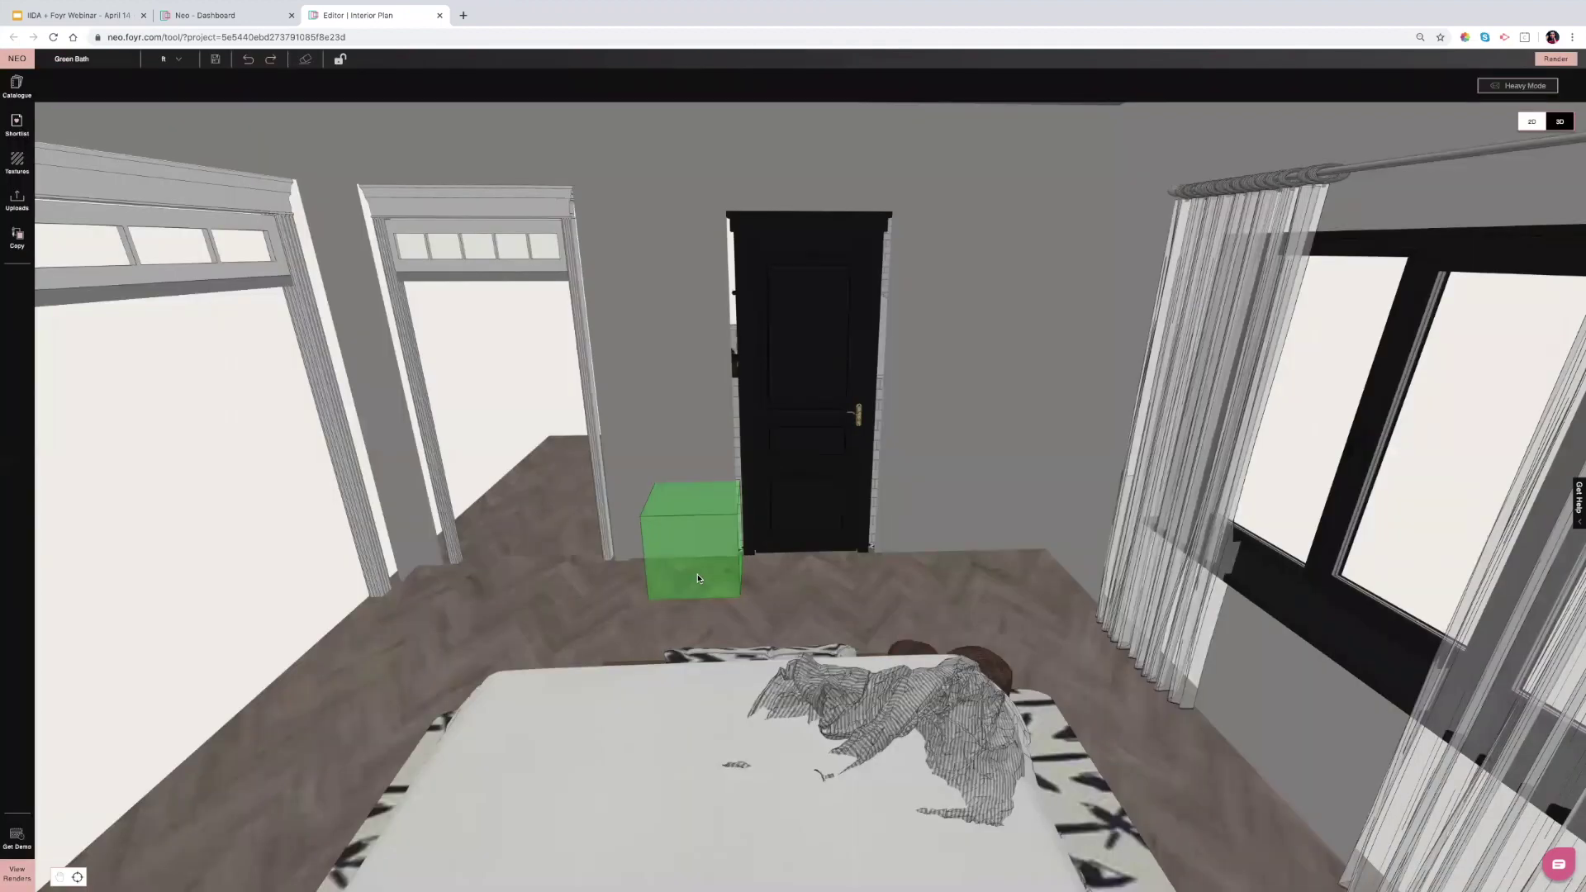
click(698, 578)
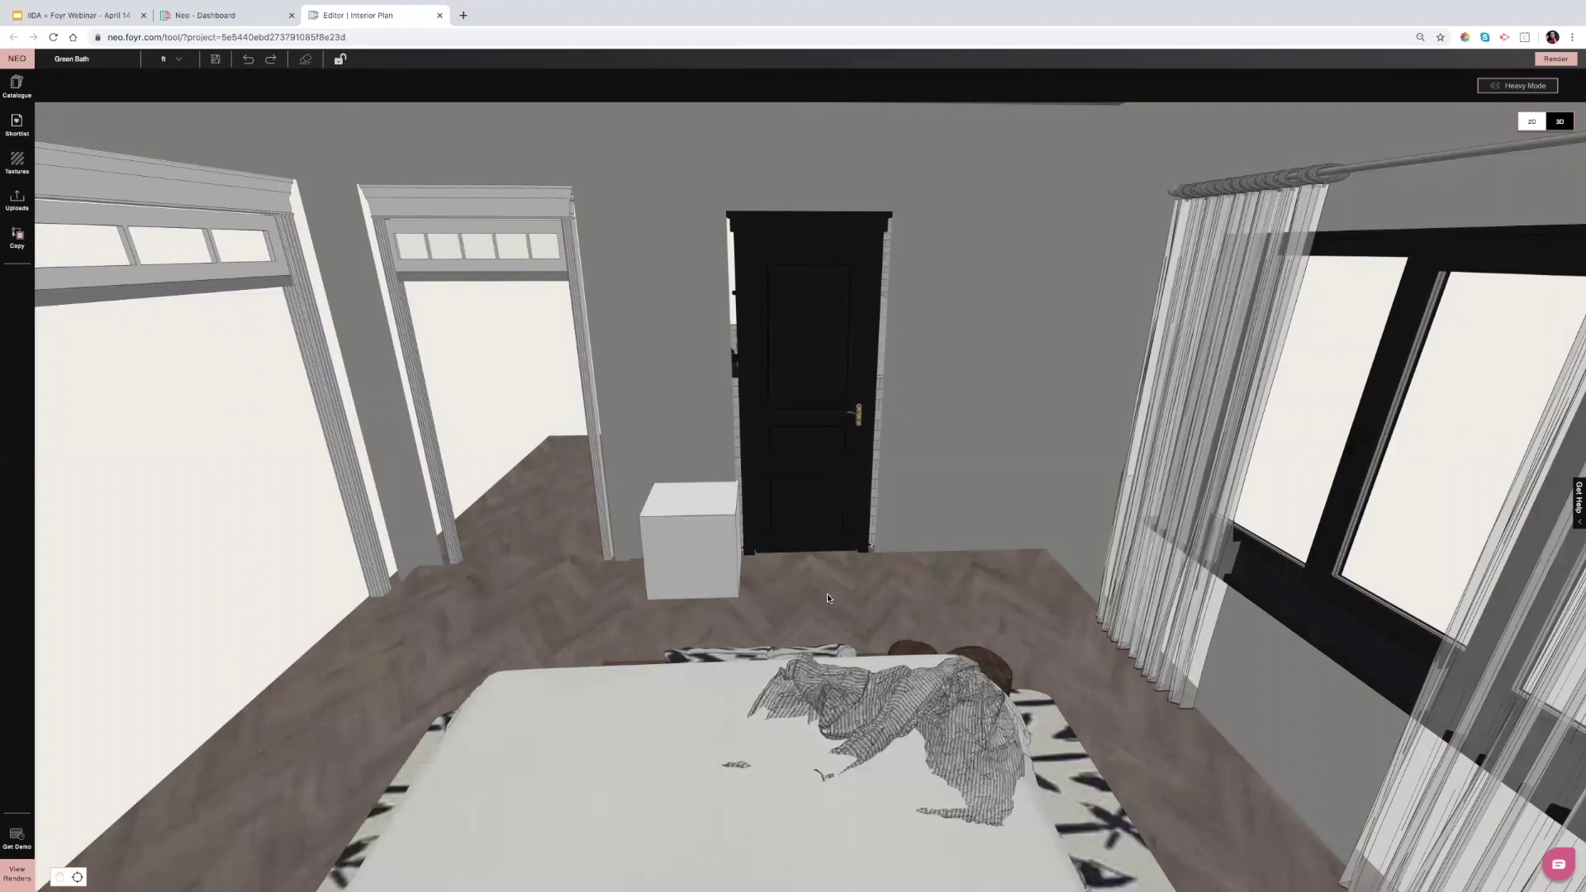
Resize the white cube beside the black door to a thickness of about 0'9".
drag(826, 593, 758, 639)
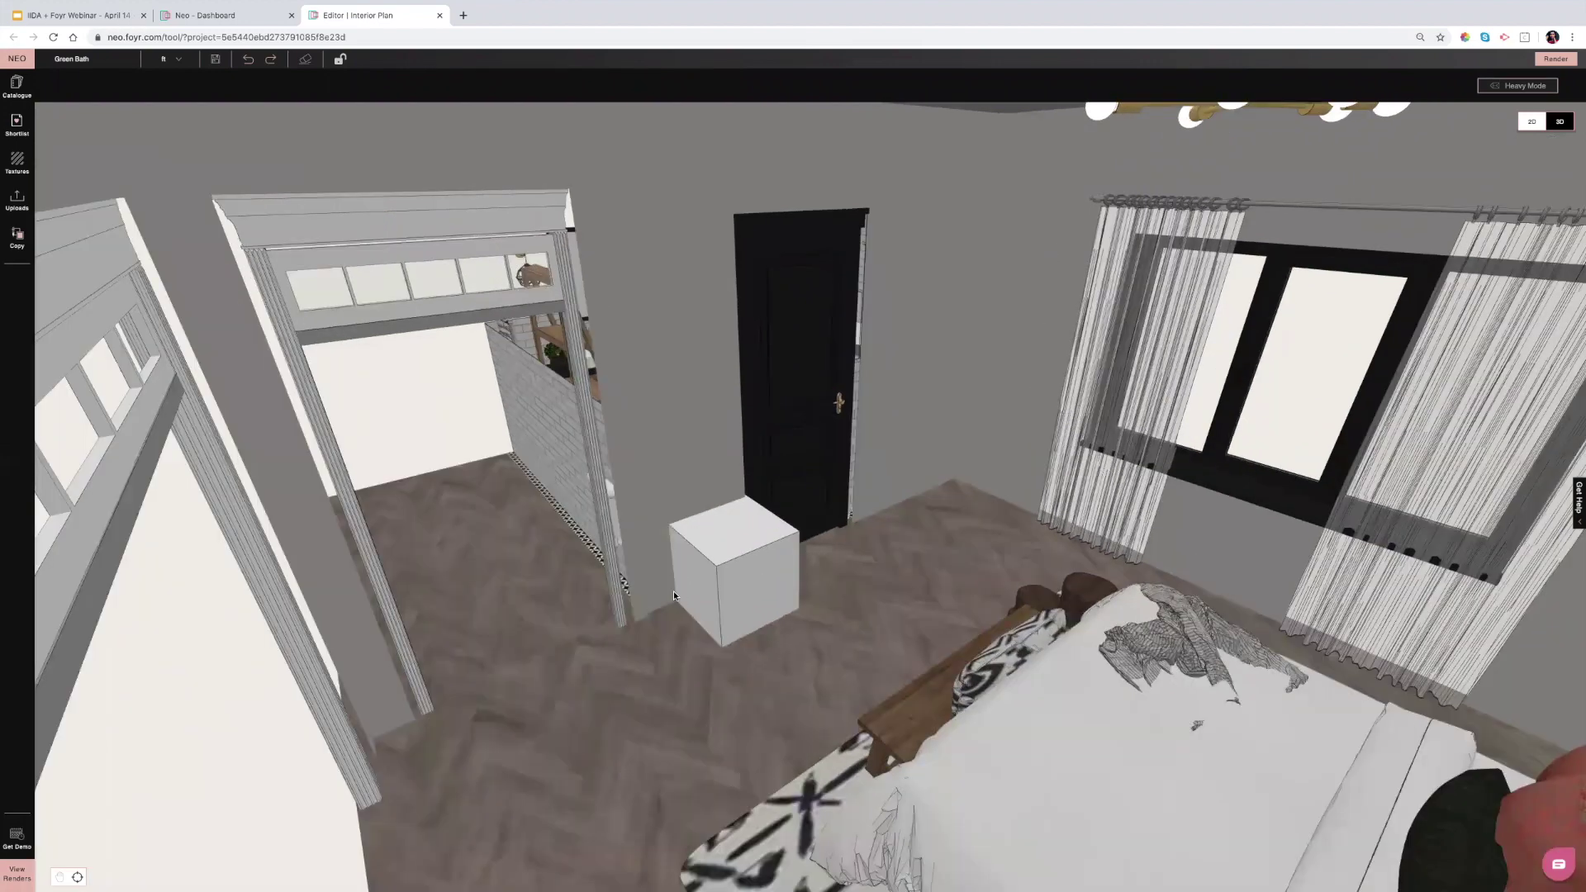
click(741, 540)
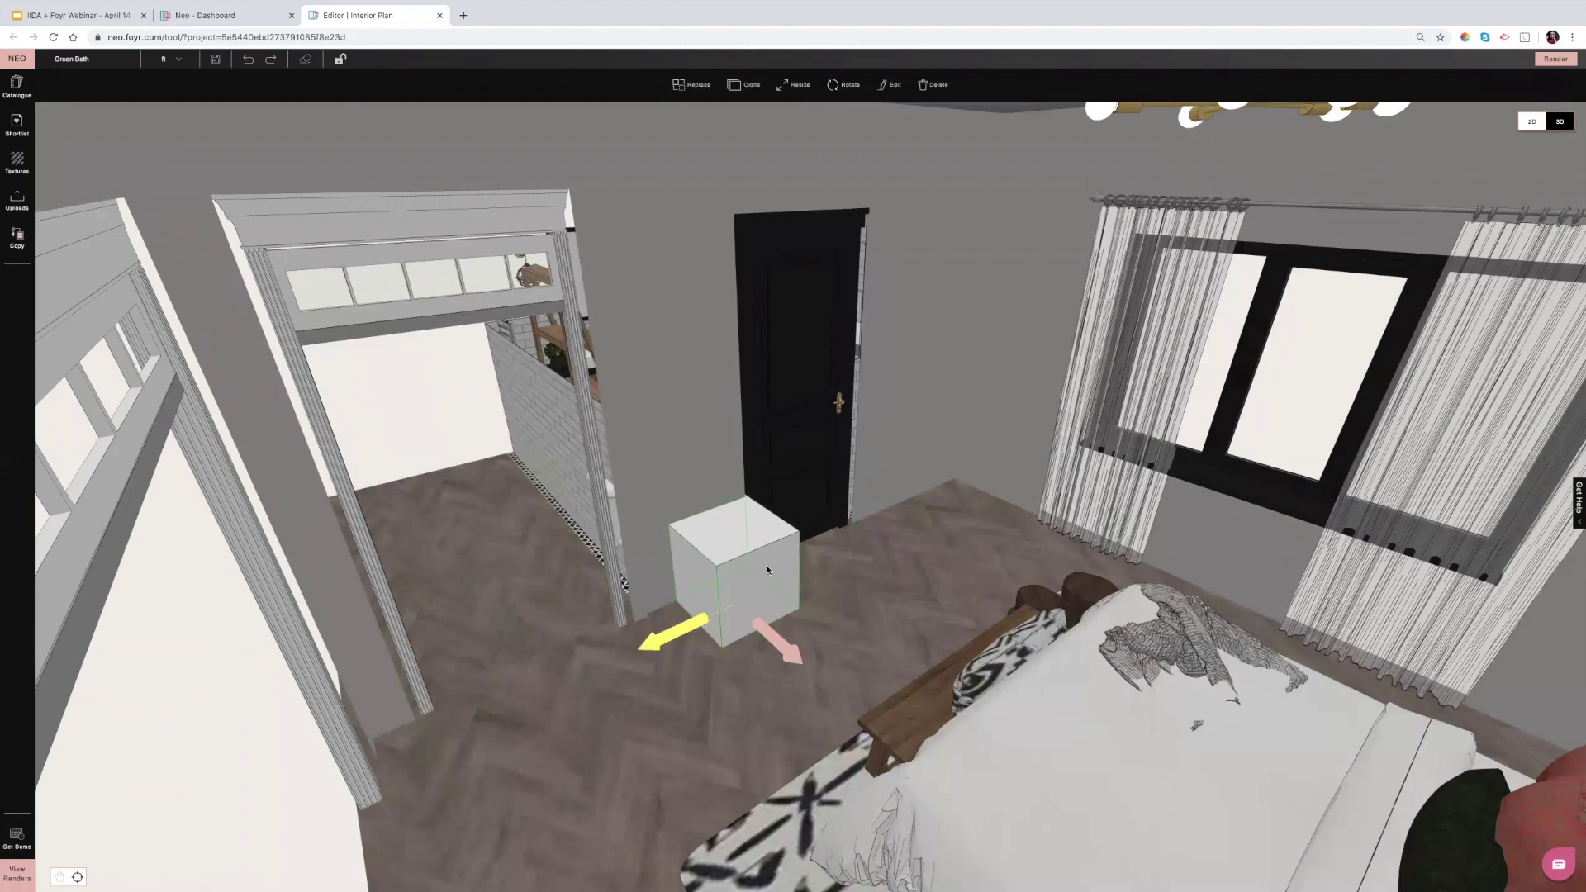
click(896, 84)
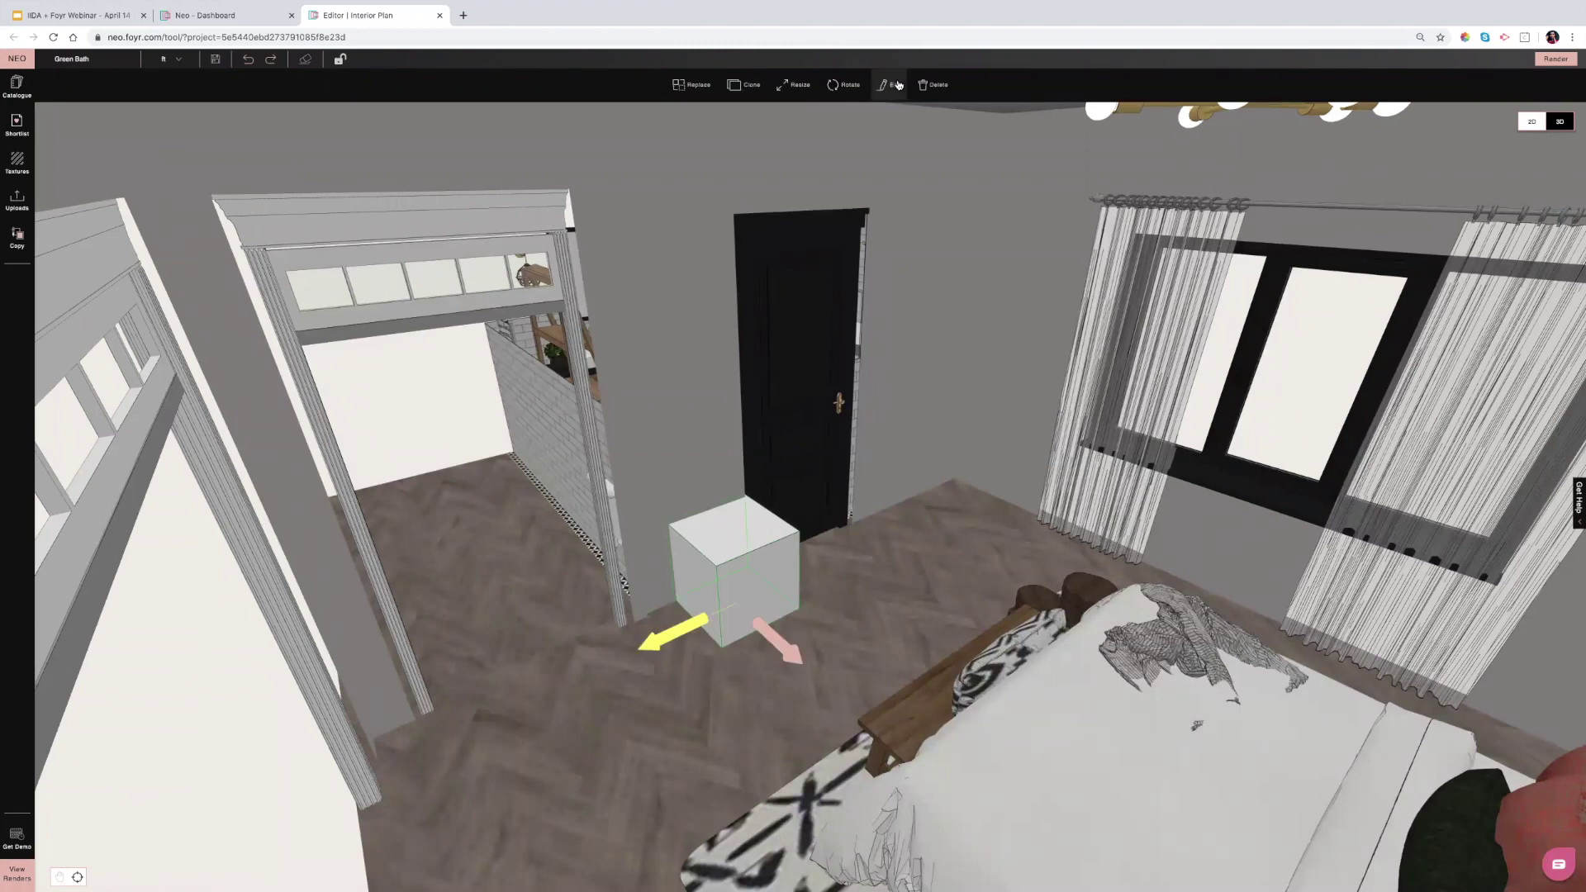
click(795, 86)
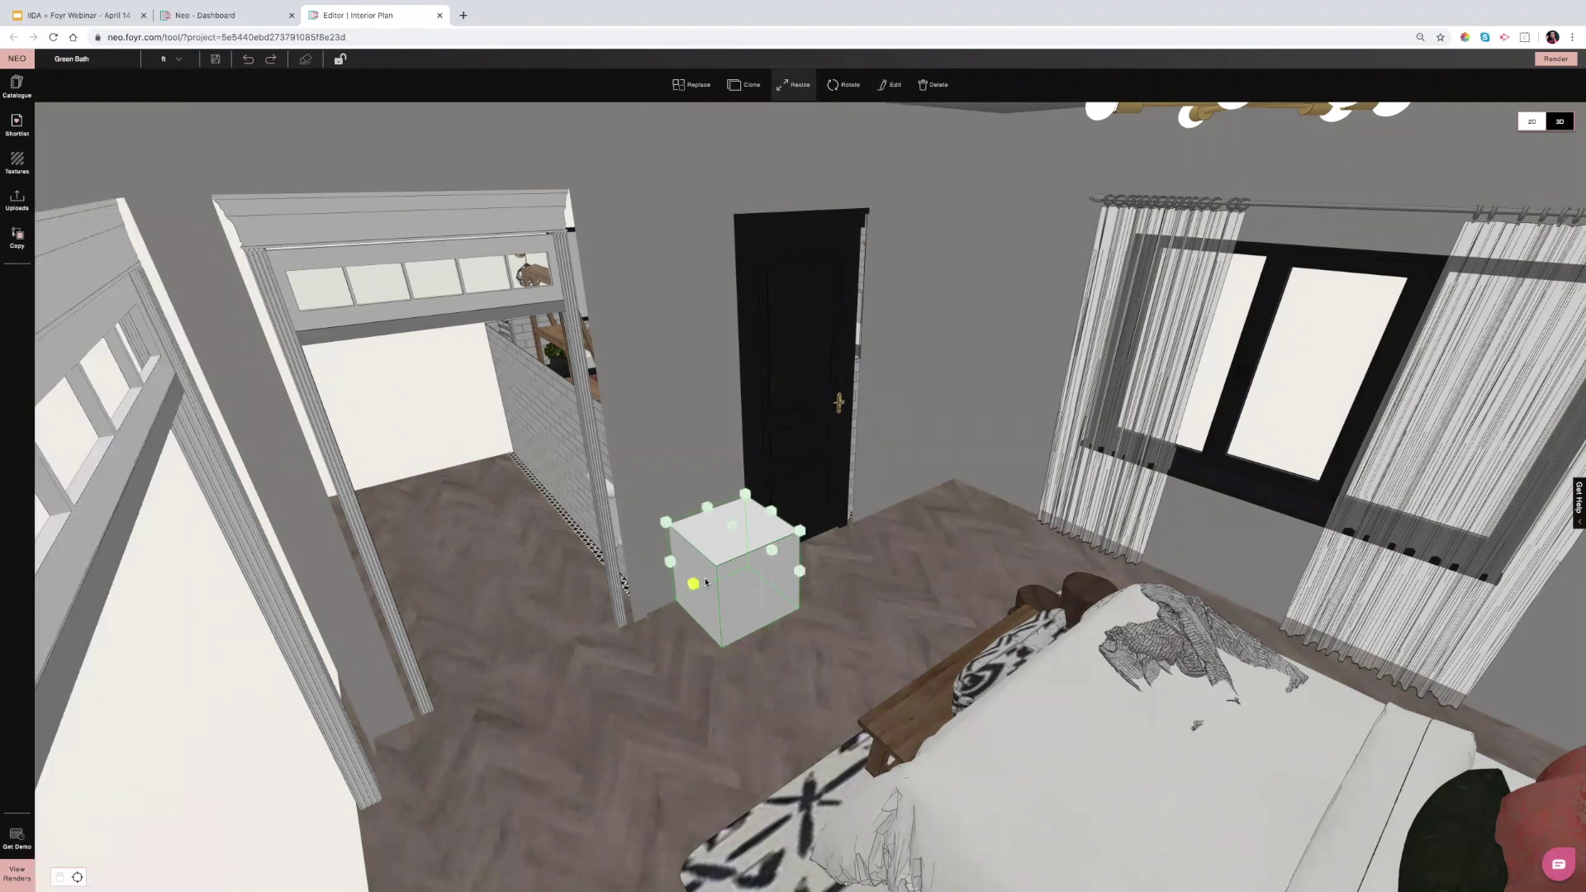
drag(693, 584, 743, 566)
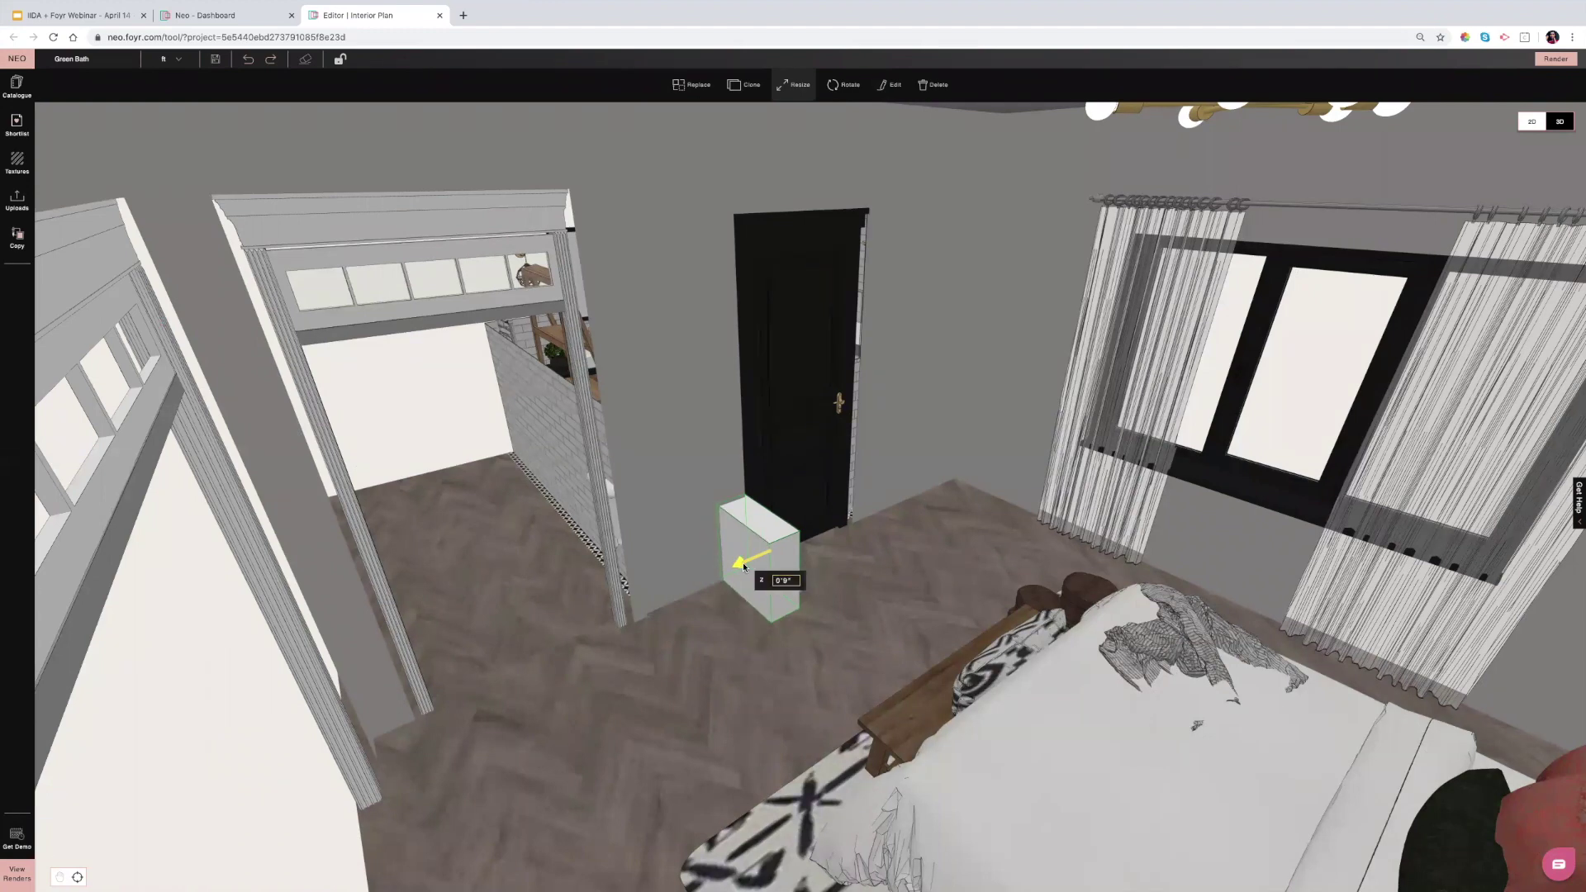
drag(842, 595, 842, 595)
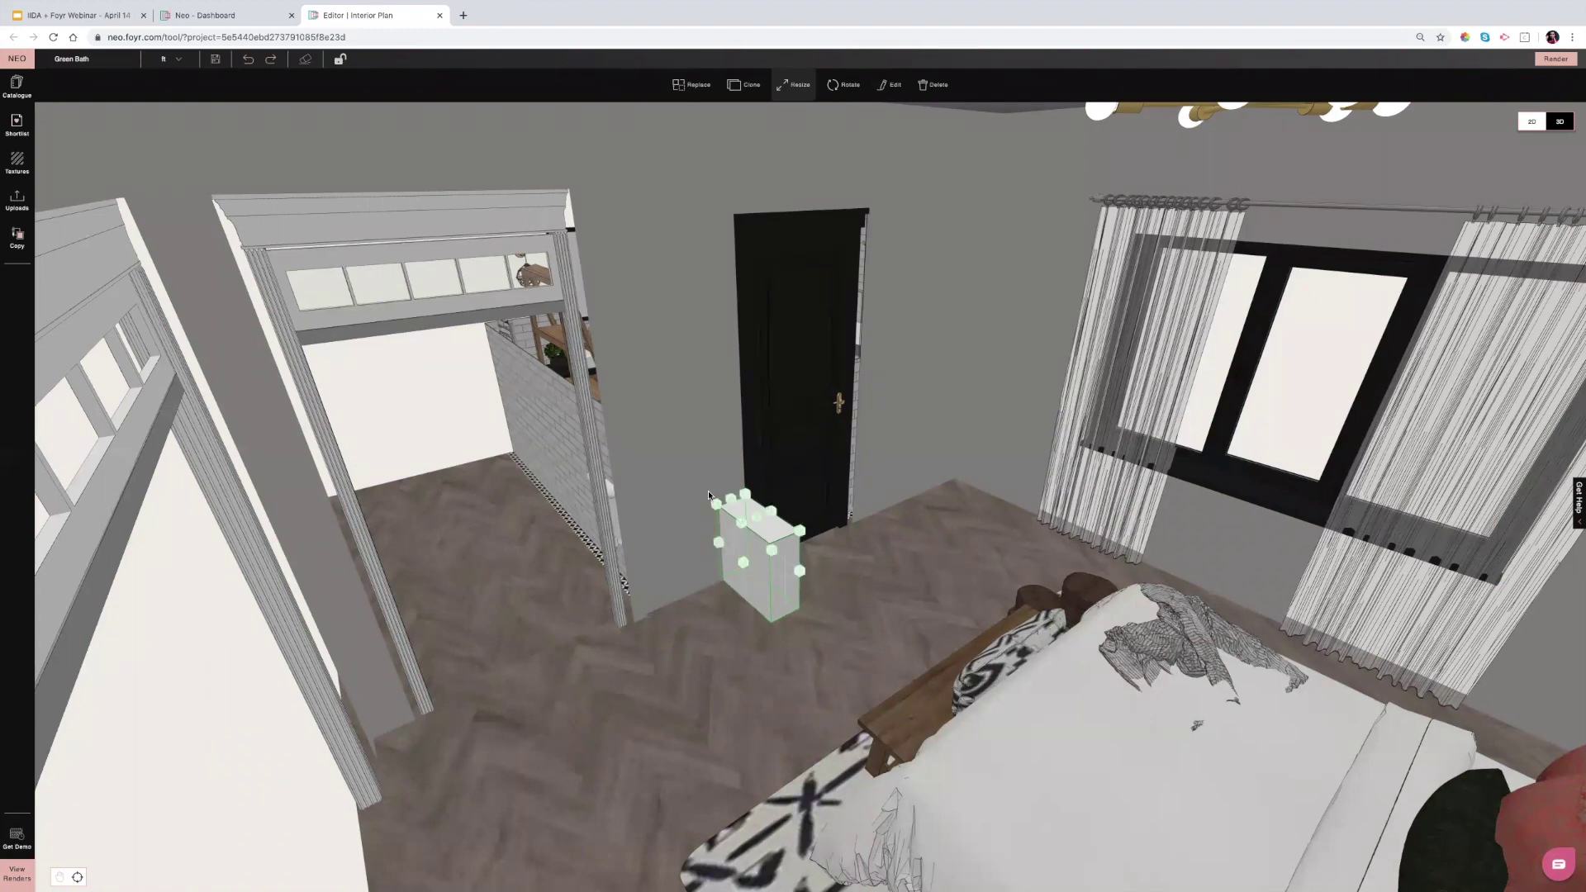
Raise the white cube beside the black door to a height of 3'2".
drag(708, 496, 707, 496)
drag(802, 148, 802, 147)
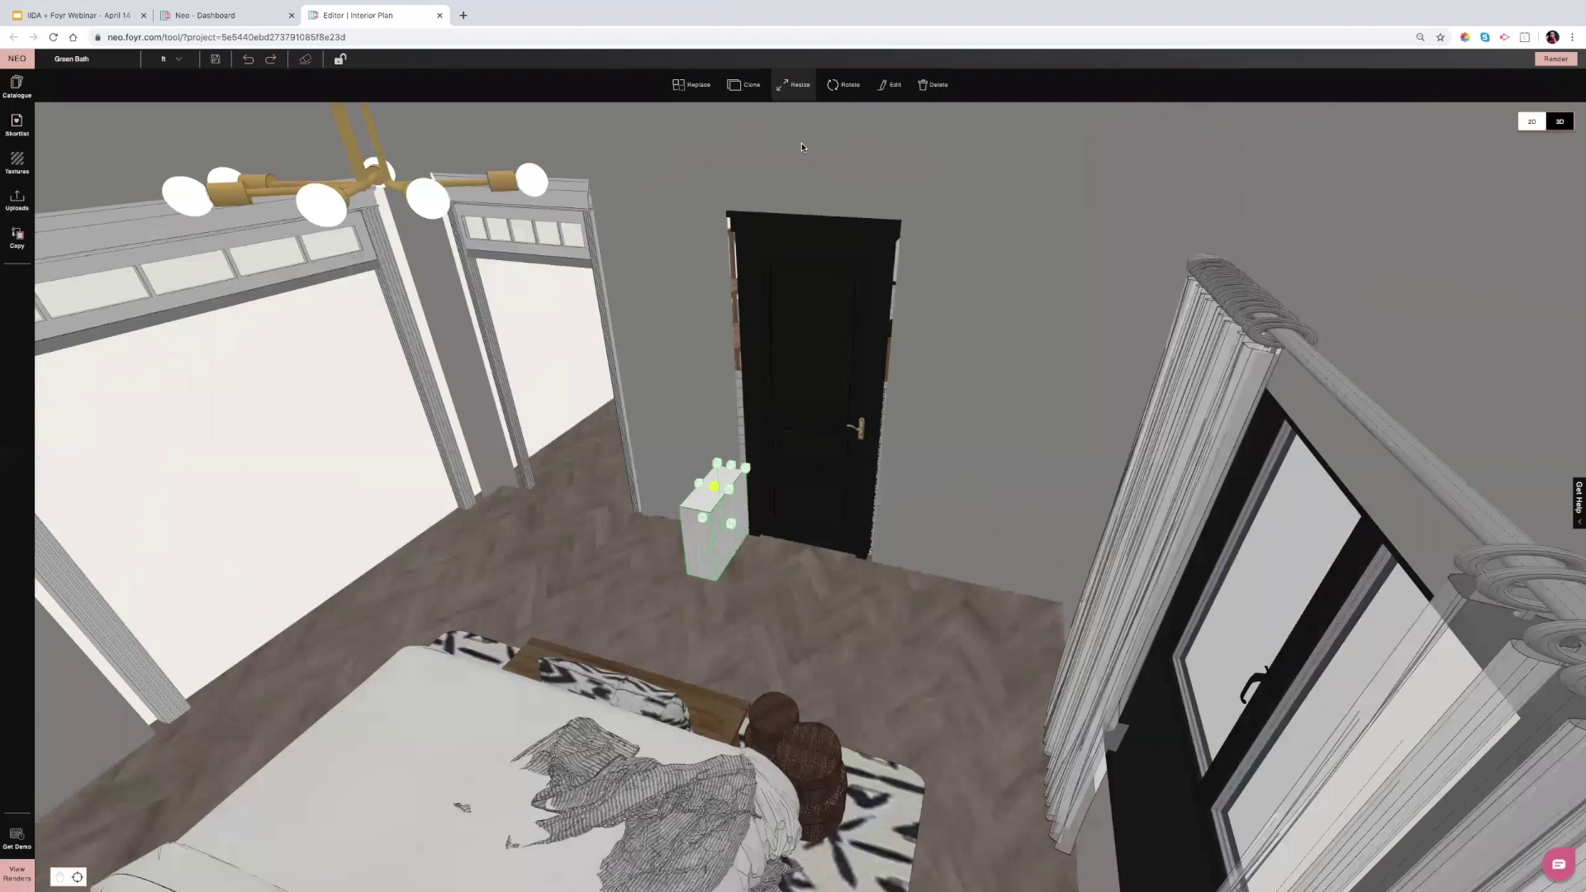
click(715, 483)
drag(714, 483, 711, 440)
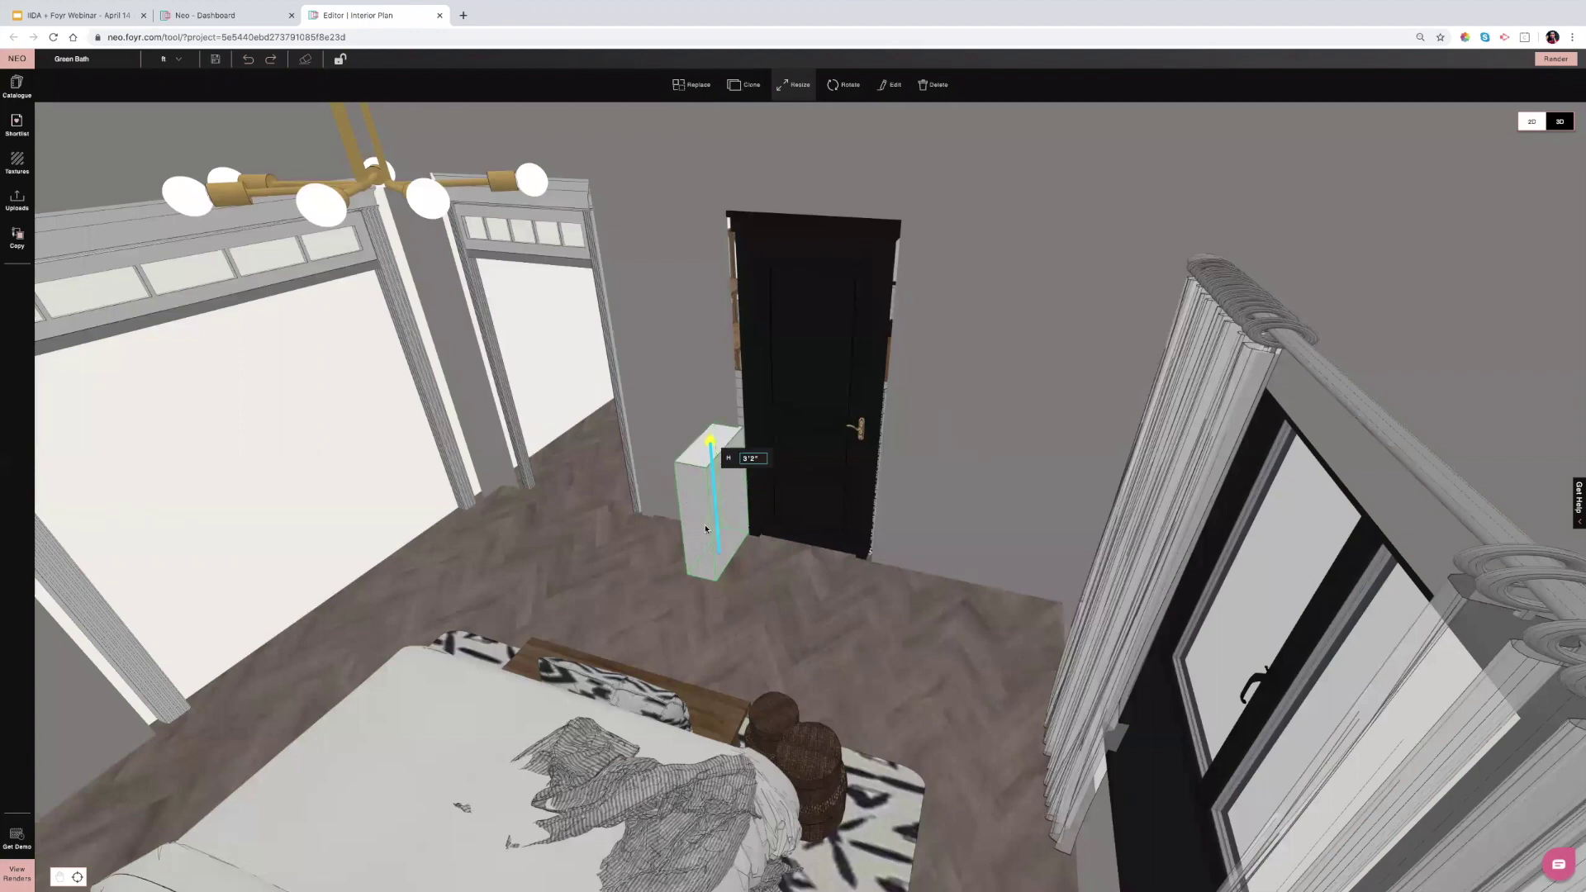
click(742, 583)
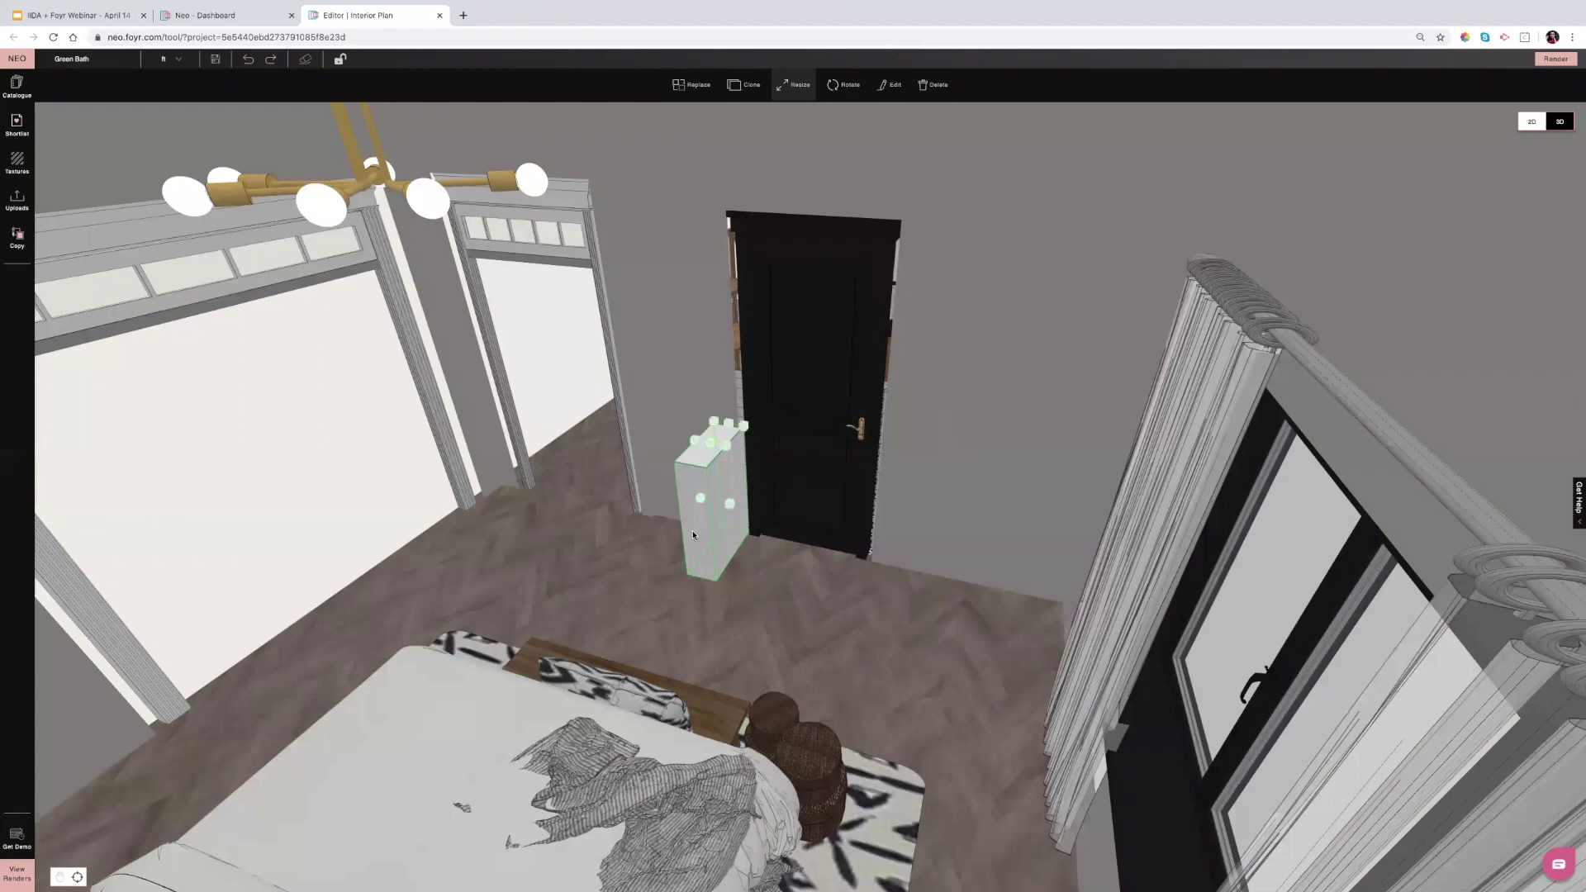
Lengthen the white cube farther out from the bedroom wall to form a partial wall, and finish resizing it.
key(Right)
drag(683, 509, 629, 543)
click(706, 493)
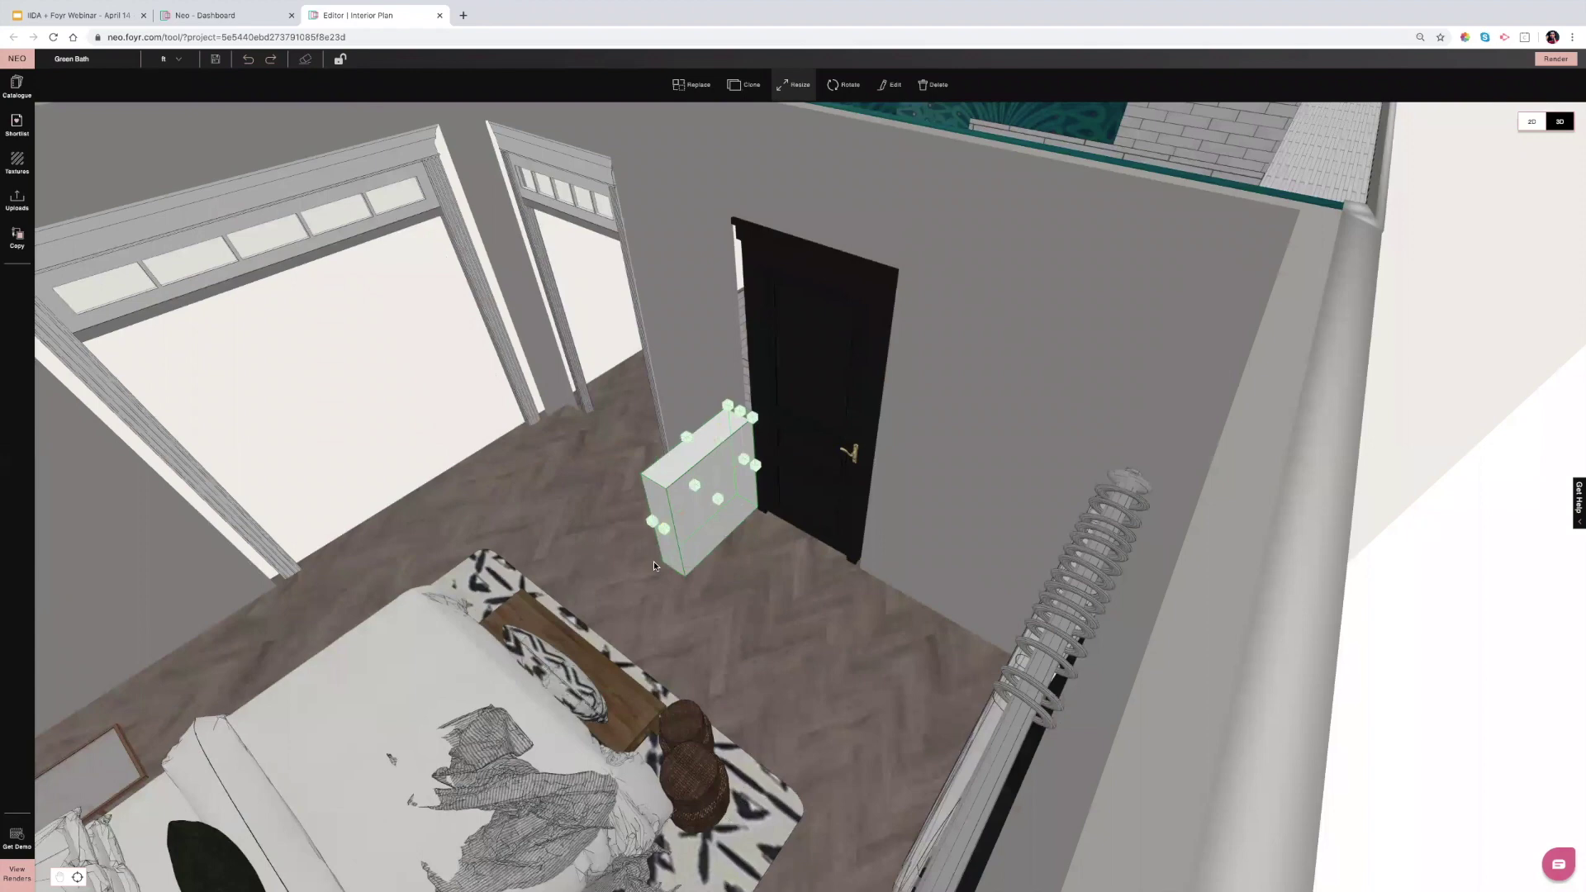
drag(730, 499, 810, 516)
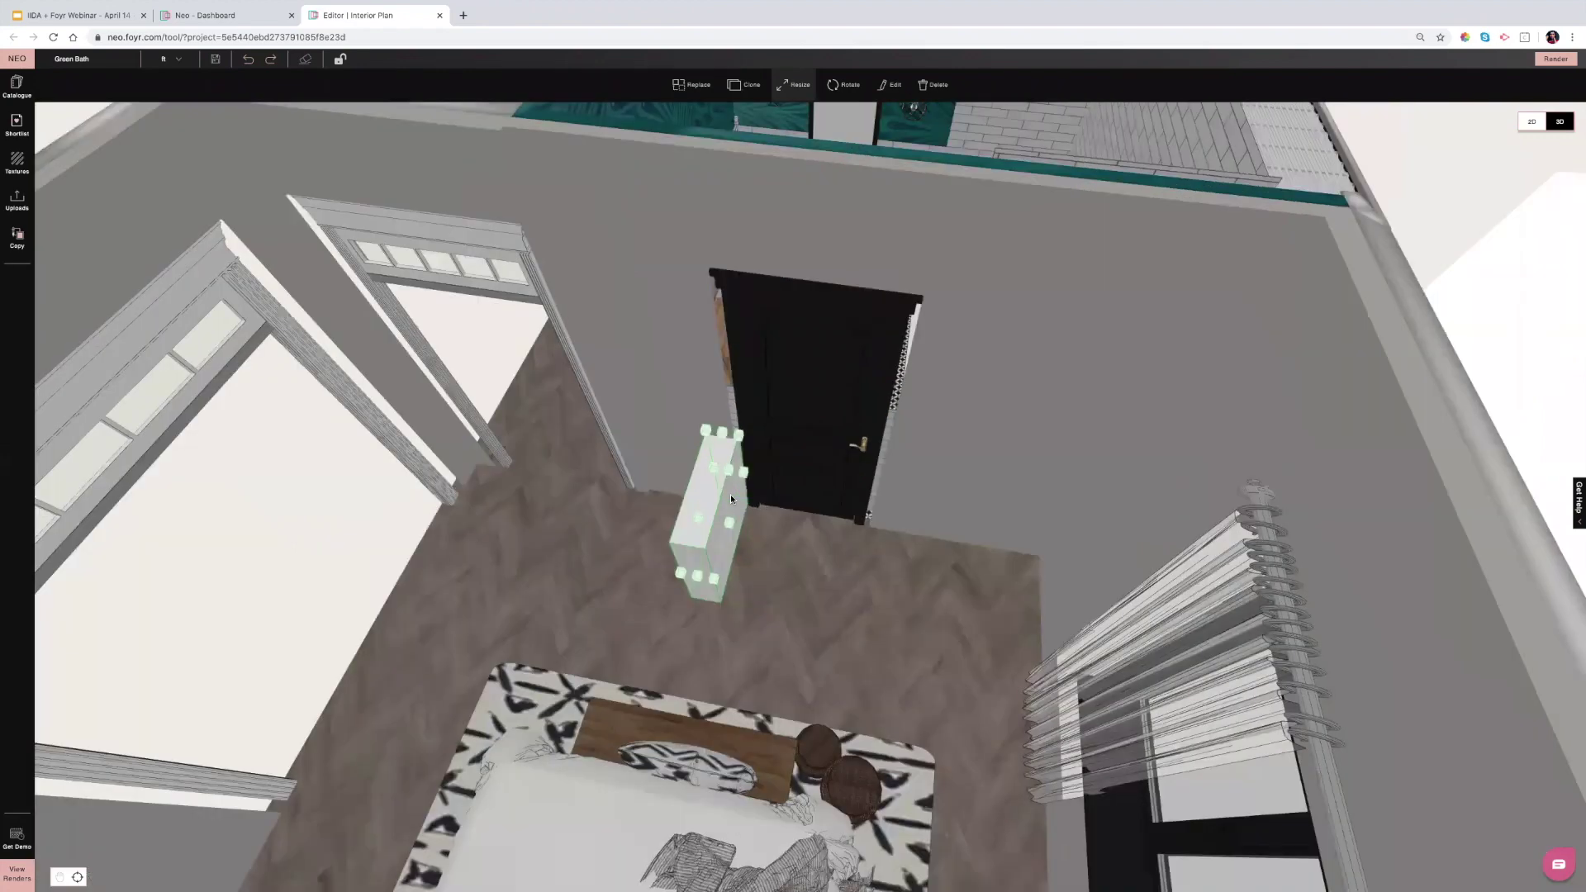
drag(660, 488, 653, 396)
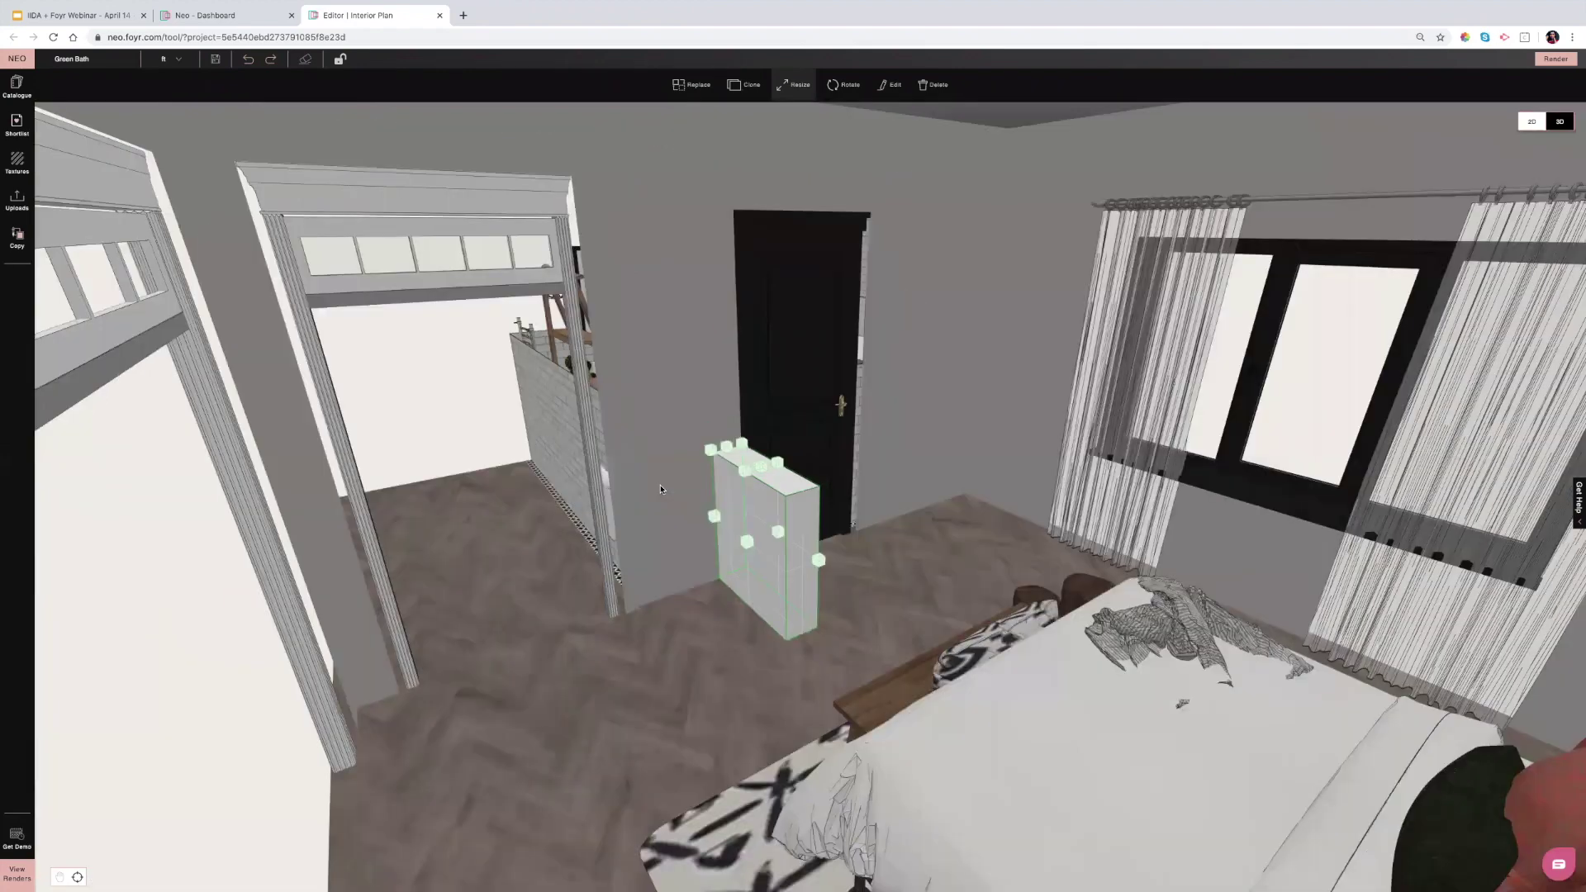
drag(661, 489, 871, 527)
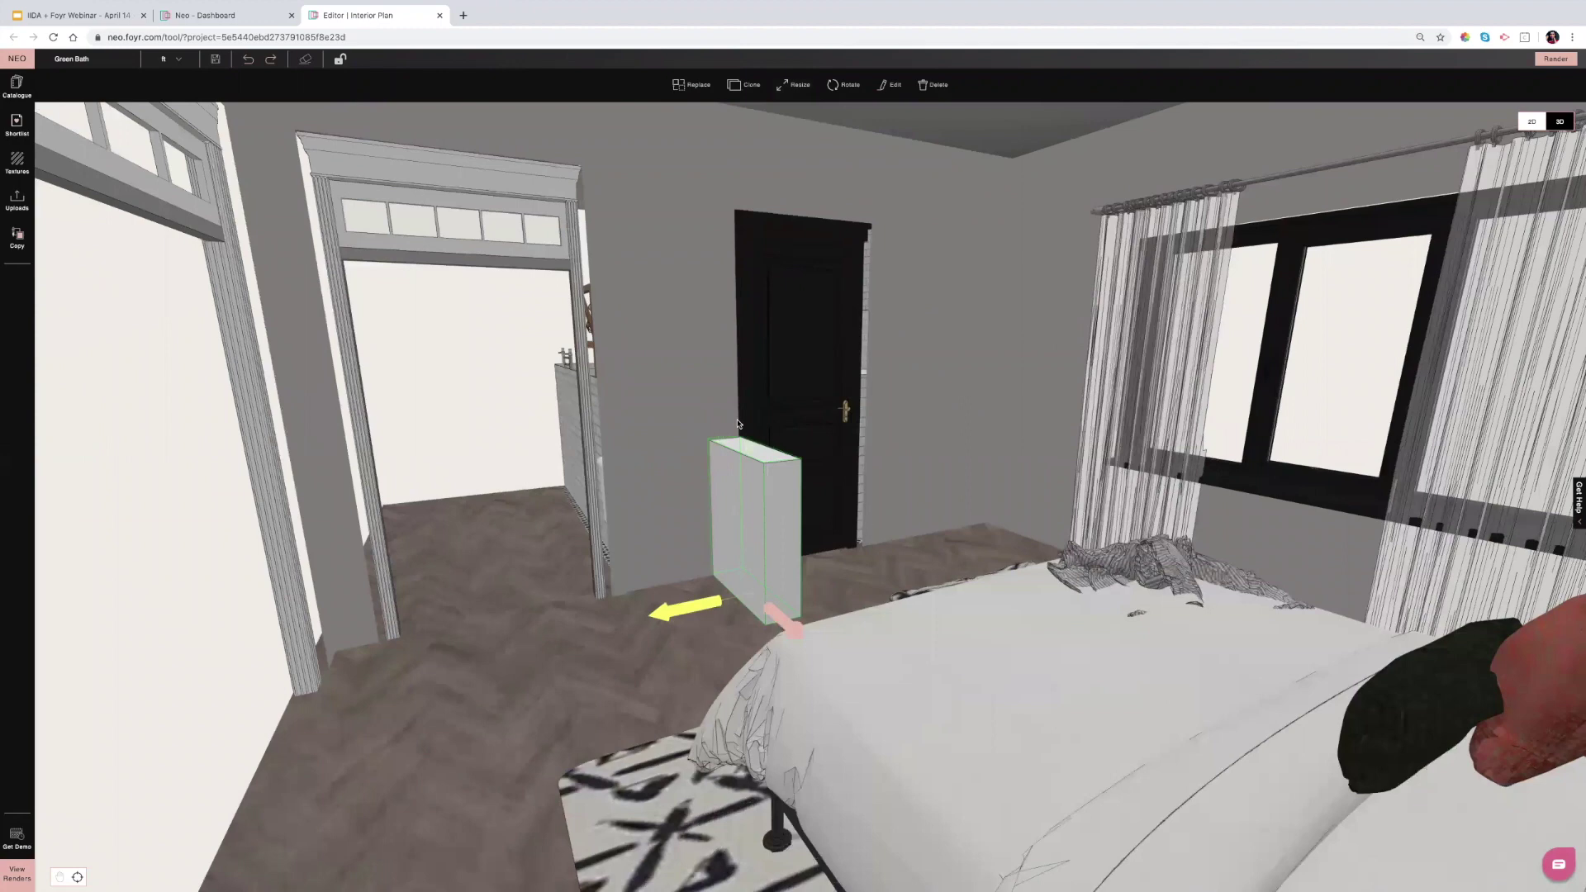
Apply the Sw 0055 Light French Gray texture to the partial wall beside the black door.
drag(759, 479, 714, 574)
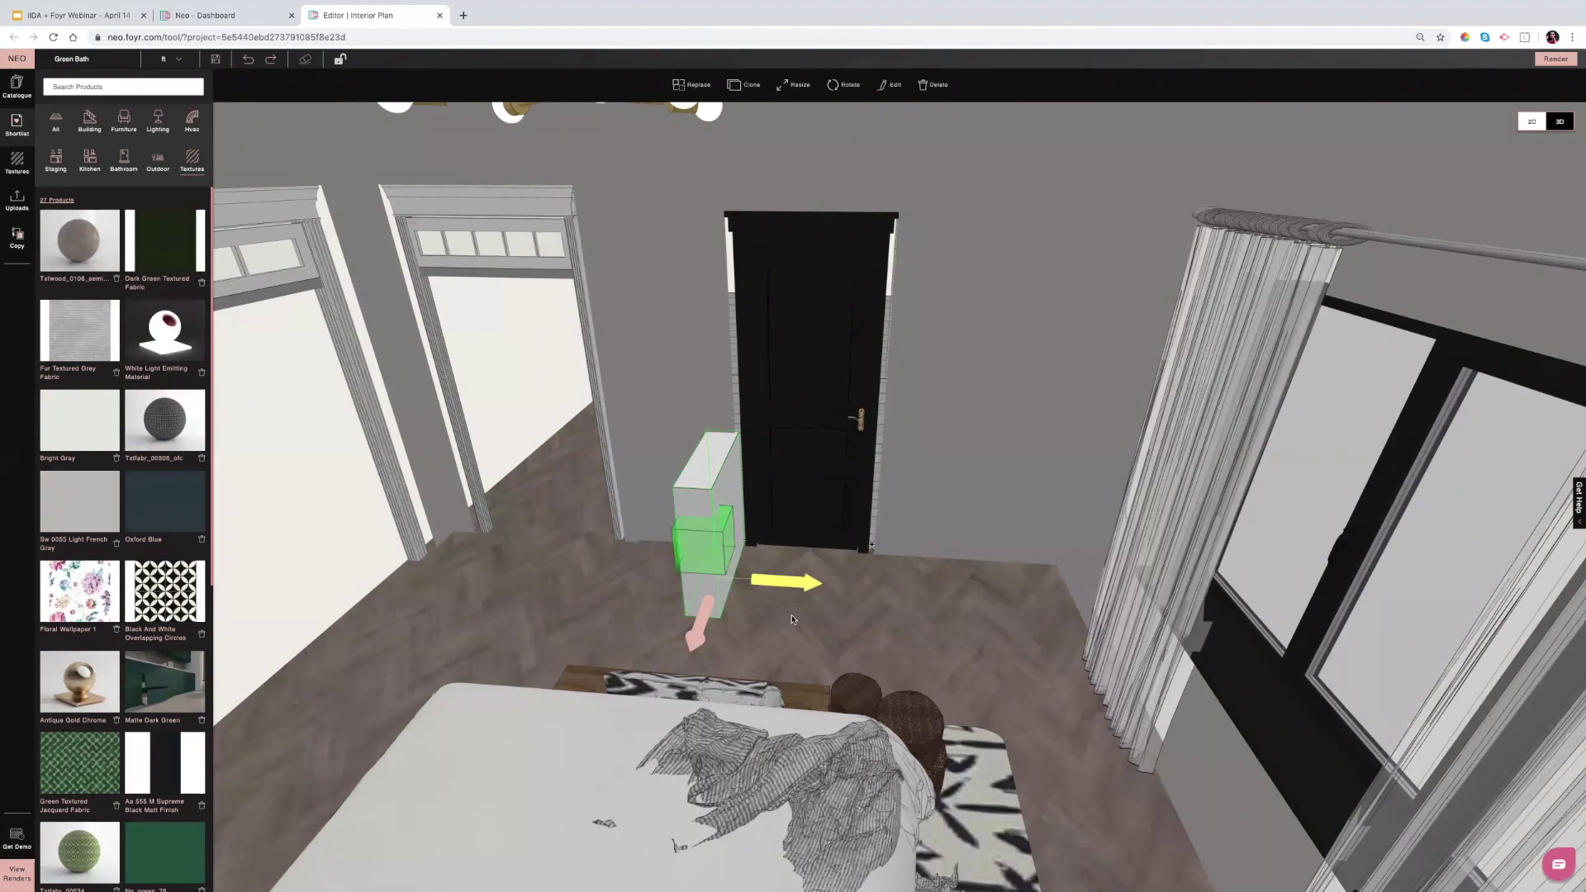
click(765, 629)
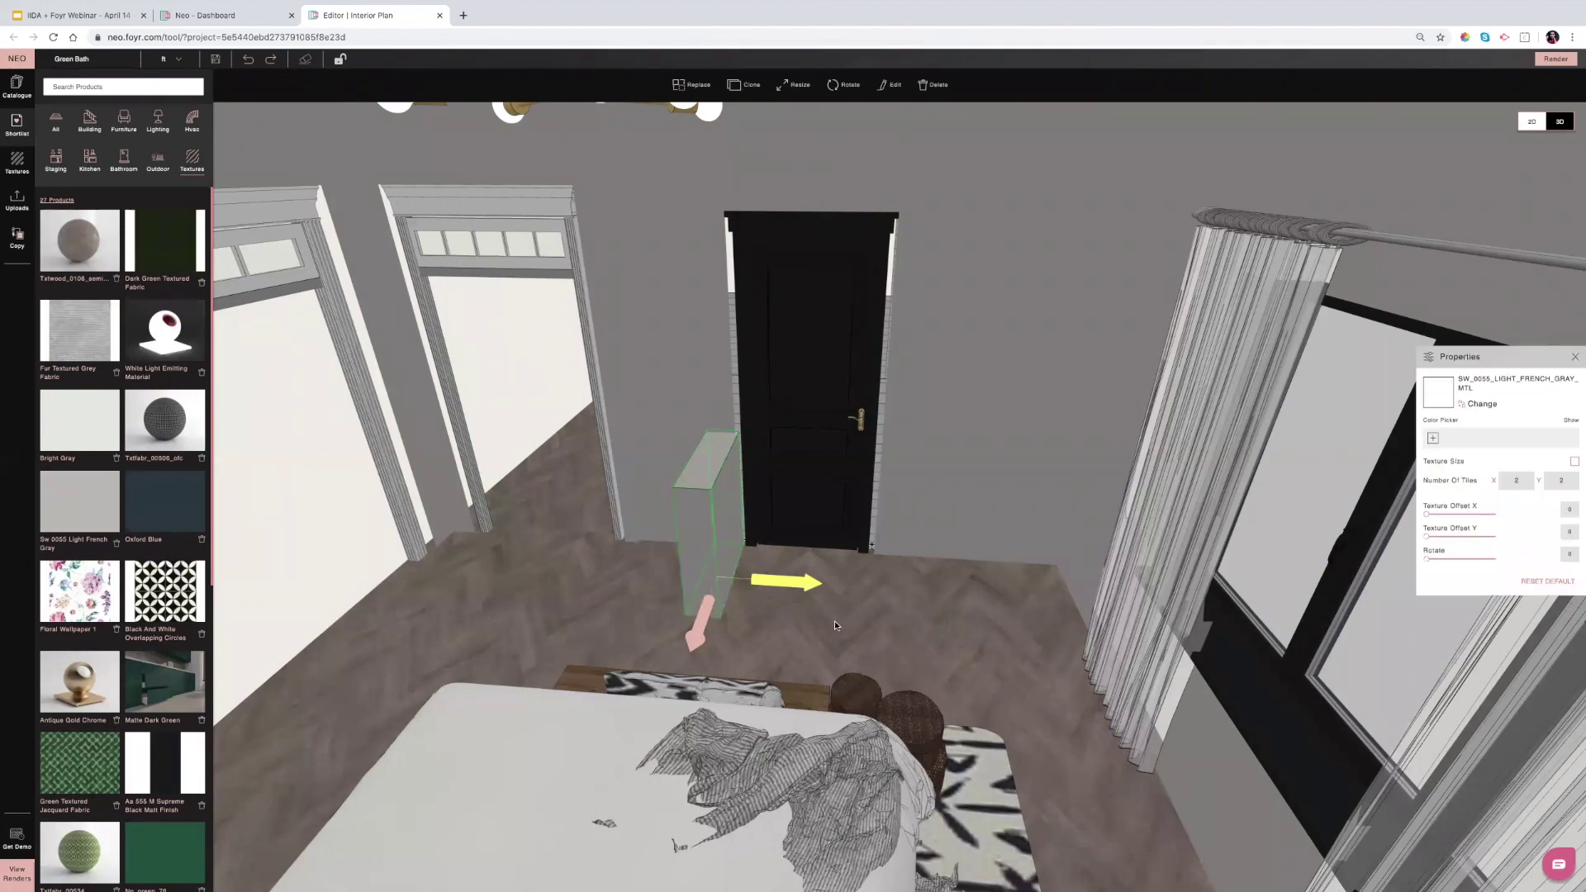
drag(772, 657, 861, 606)
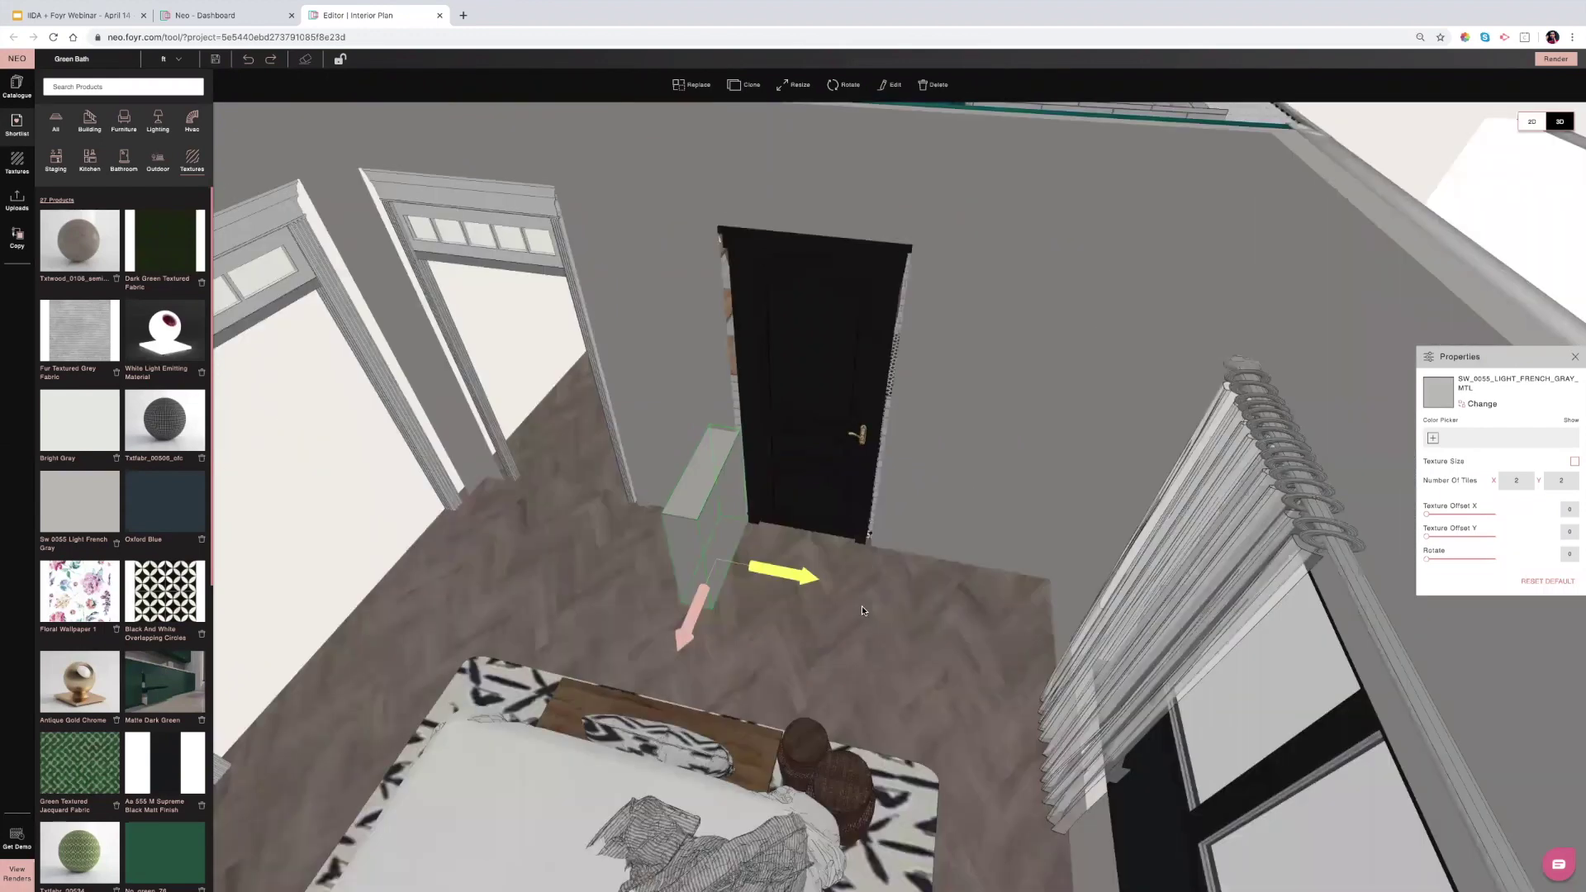
Switch to the webinar slides, advance to the "Tip 4: Navigating" slide and return to the Foyr Neo editor.
click(59, 17)
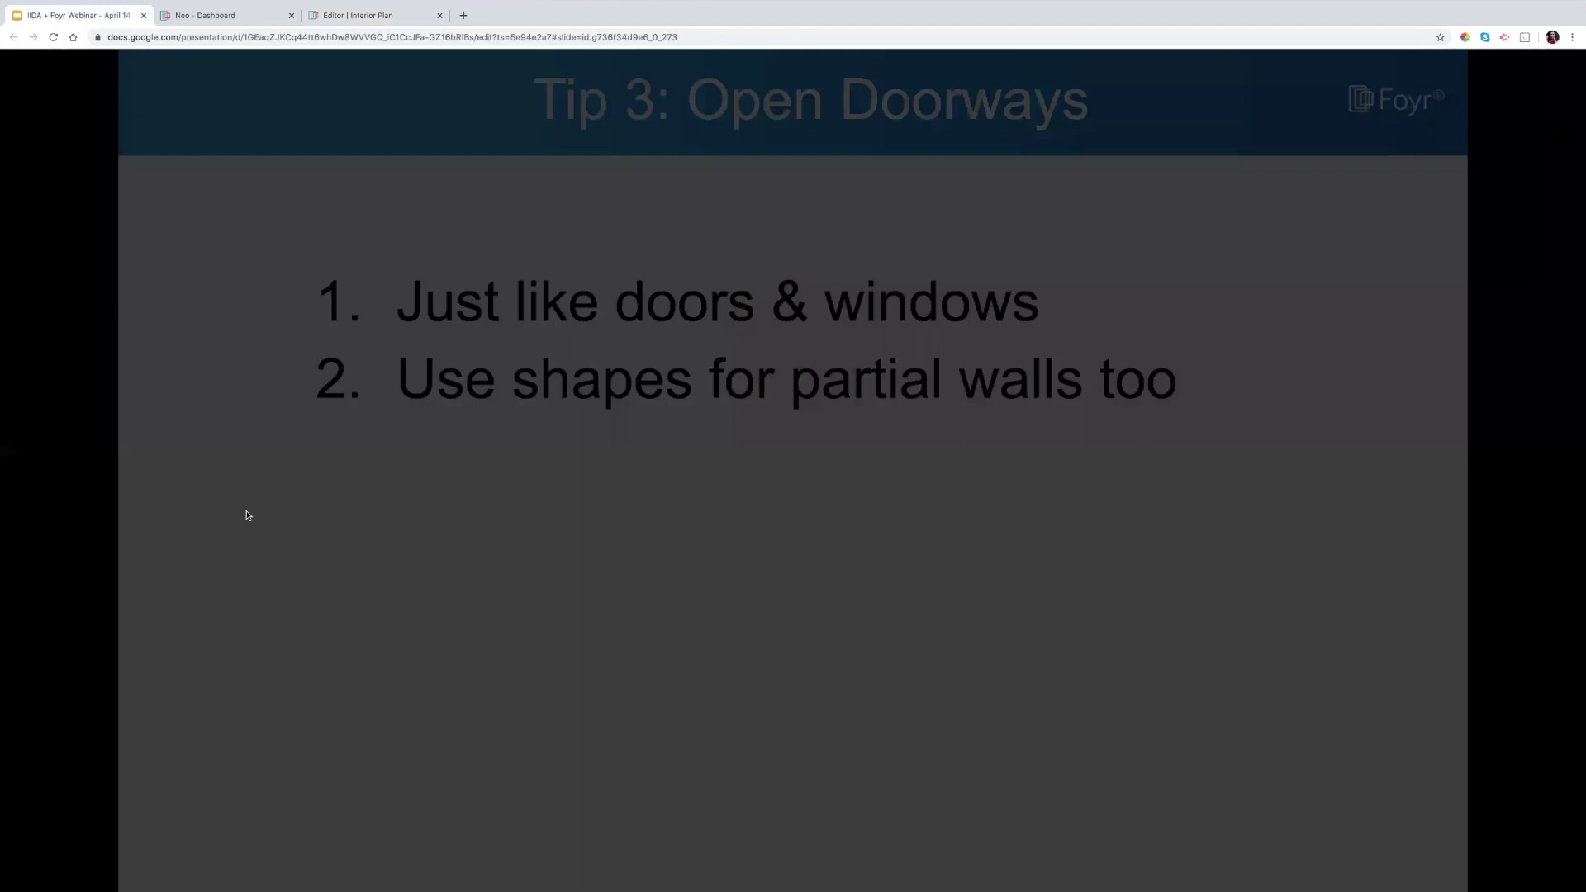
key(Right)
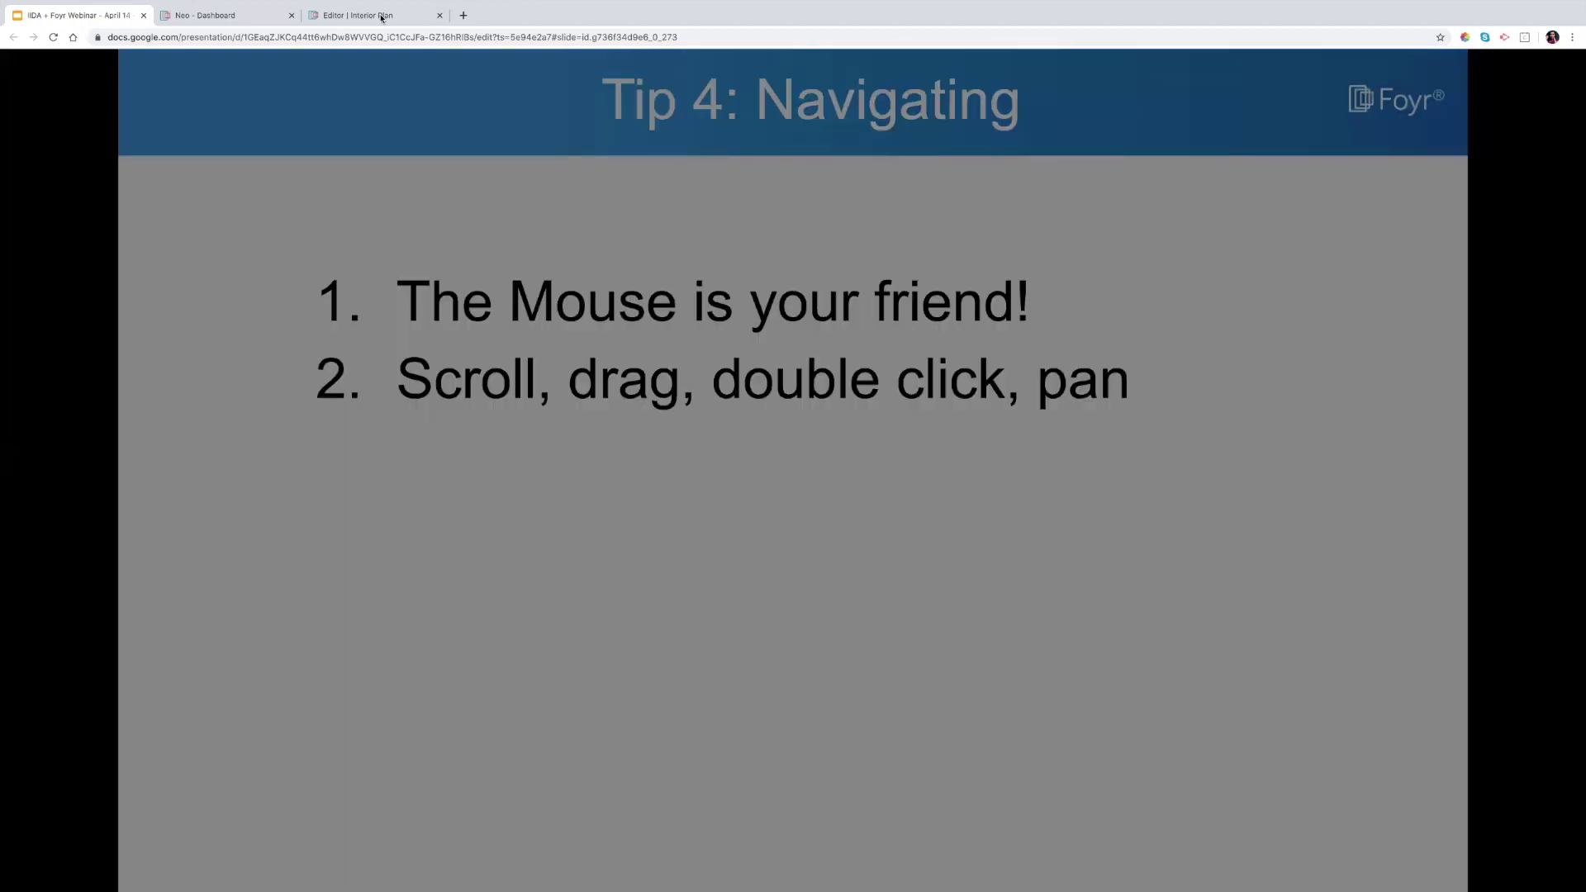
click(382, 16)
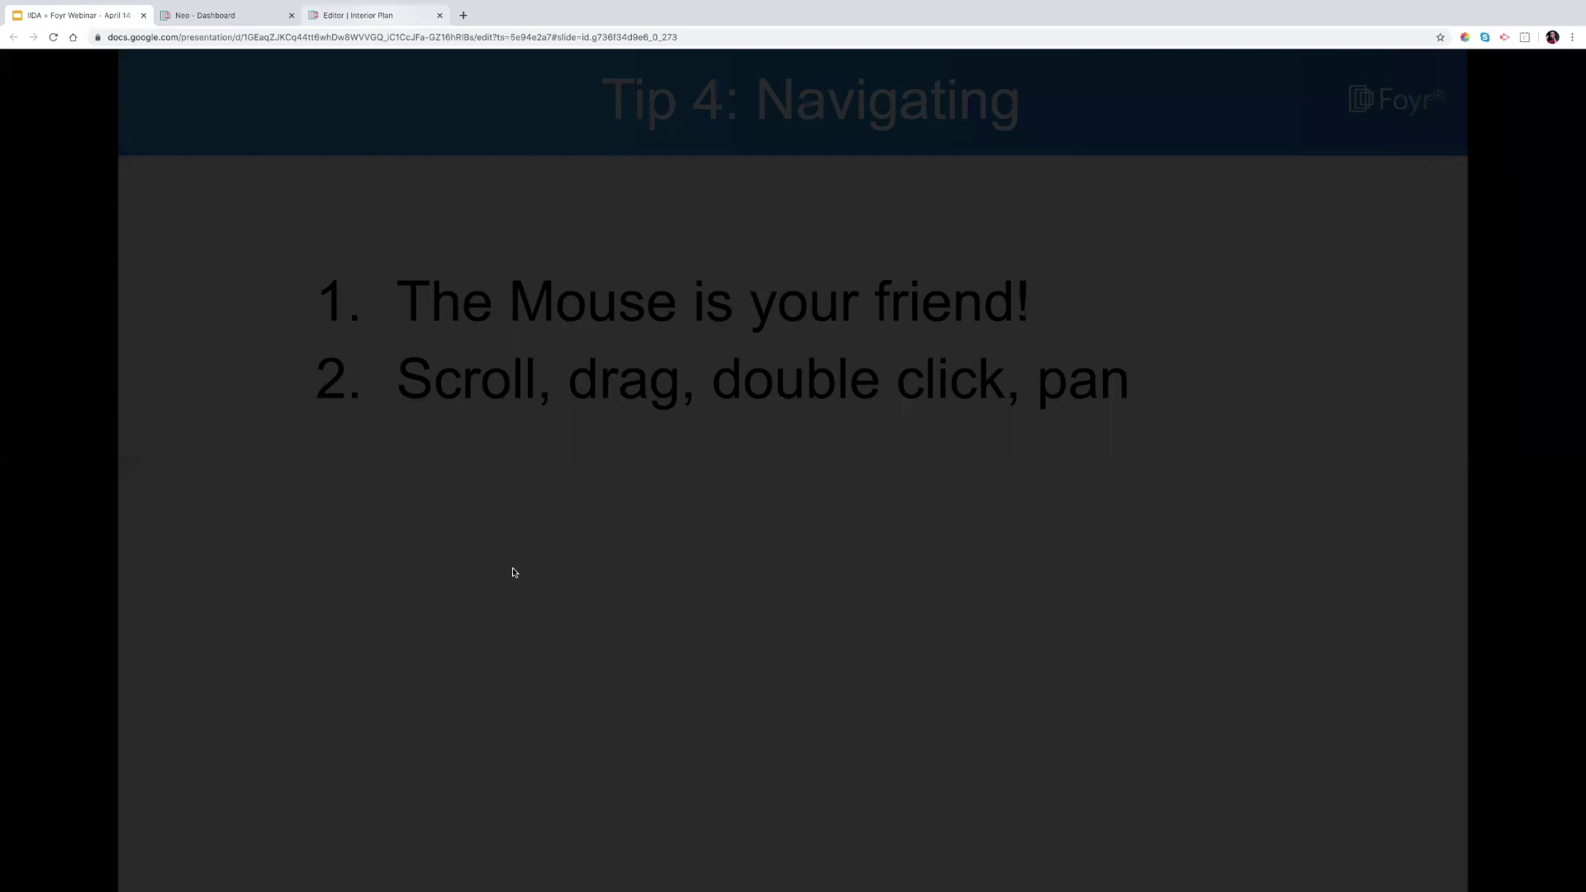
Deselect the partial wall and examine the 3D model from a distant overview down to a close-up of the wall beside the door.
scroll(575, 603, down, 3)
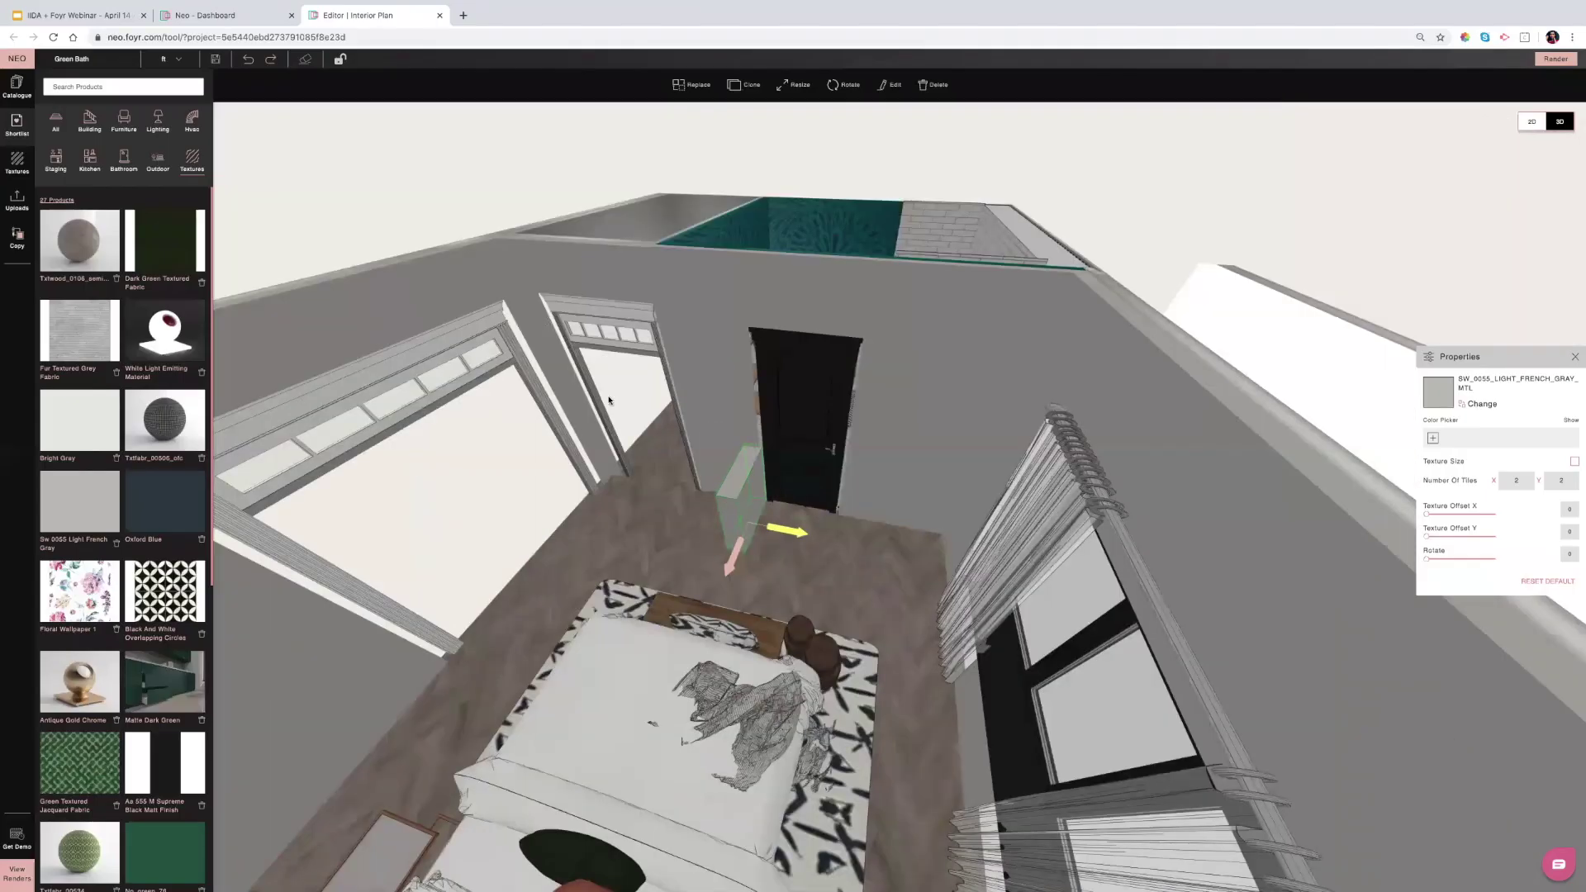
scroll(609, 401, down, 5)
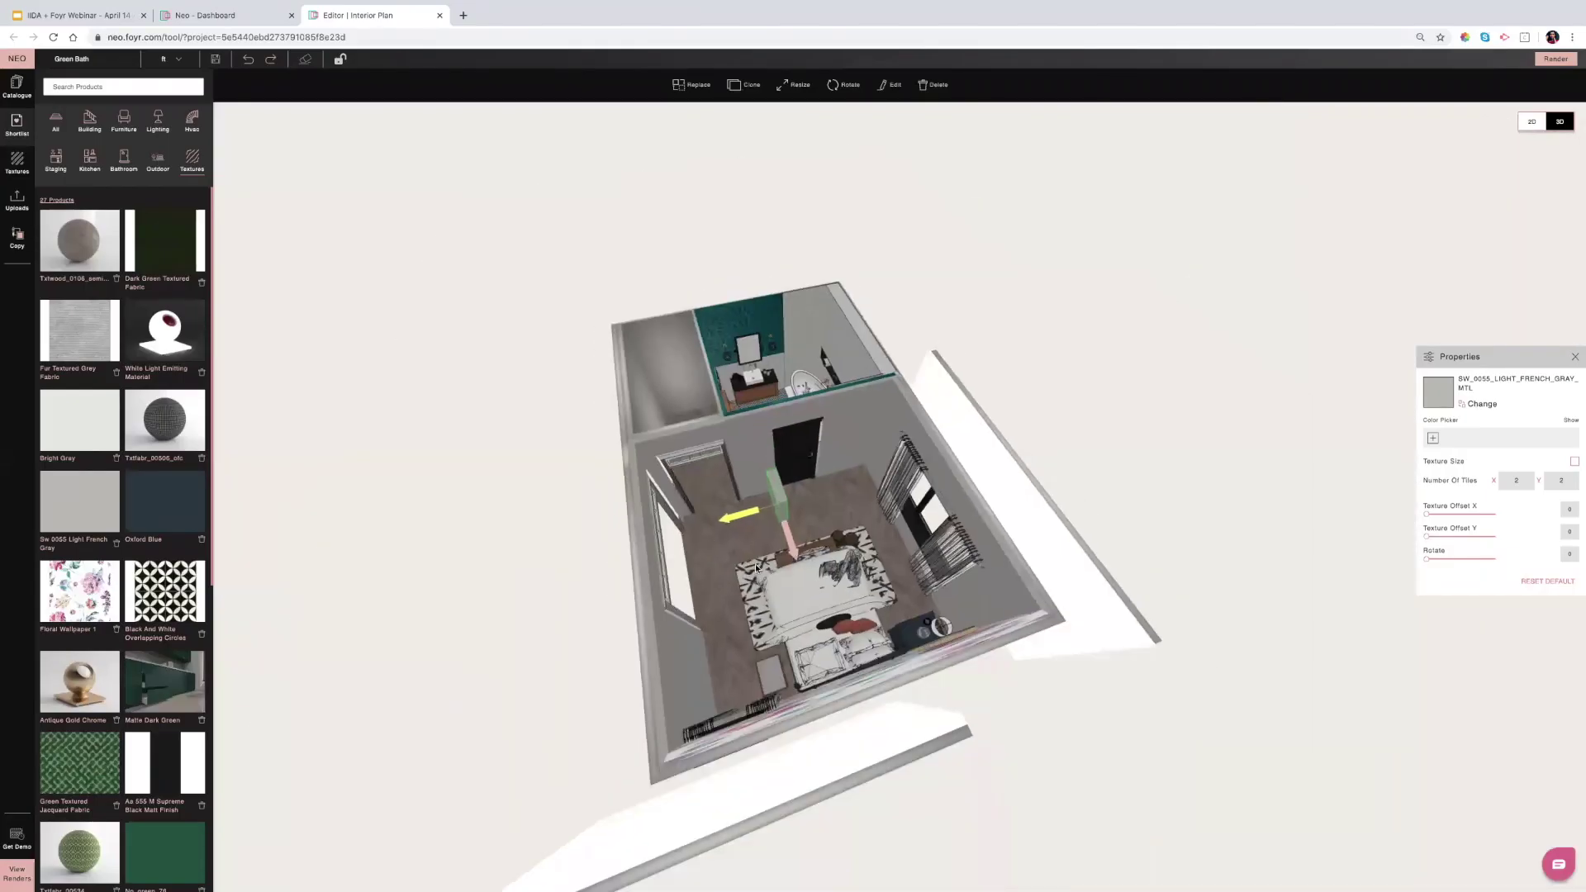
click(755, 563)
drag(830, 576, 814, 533)
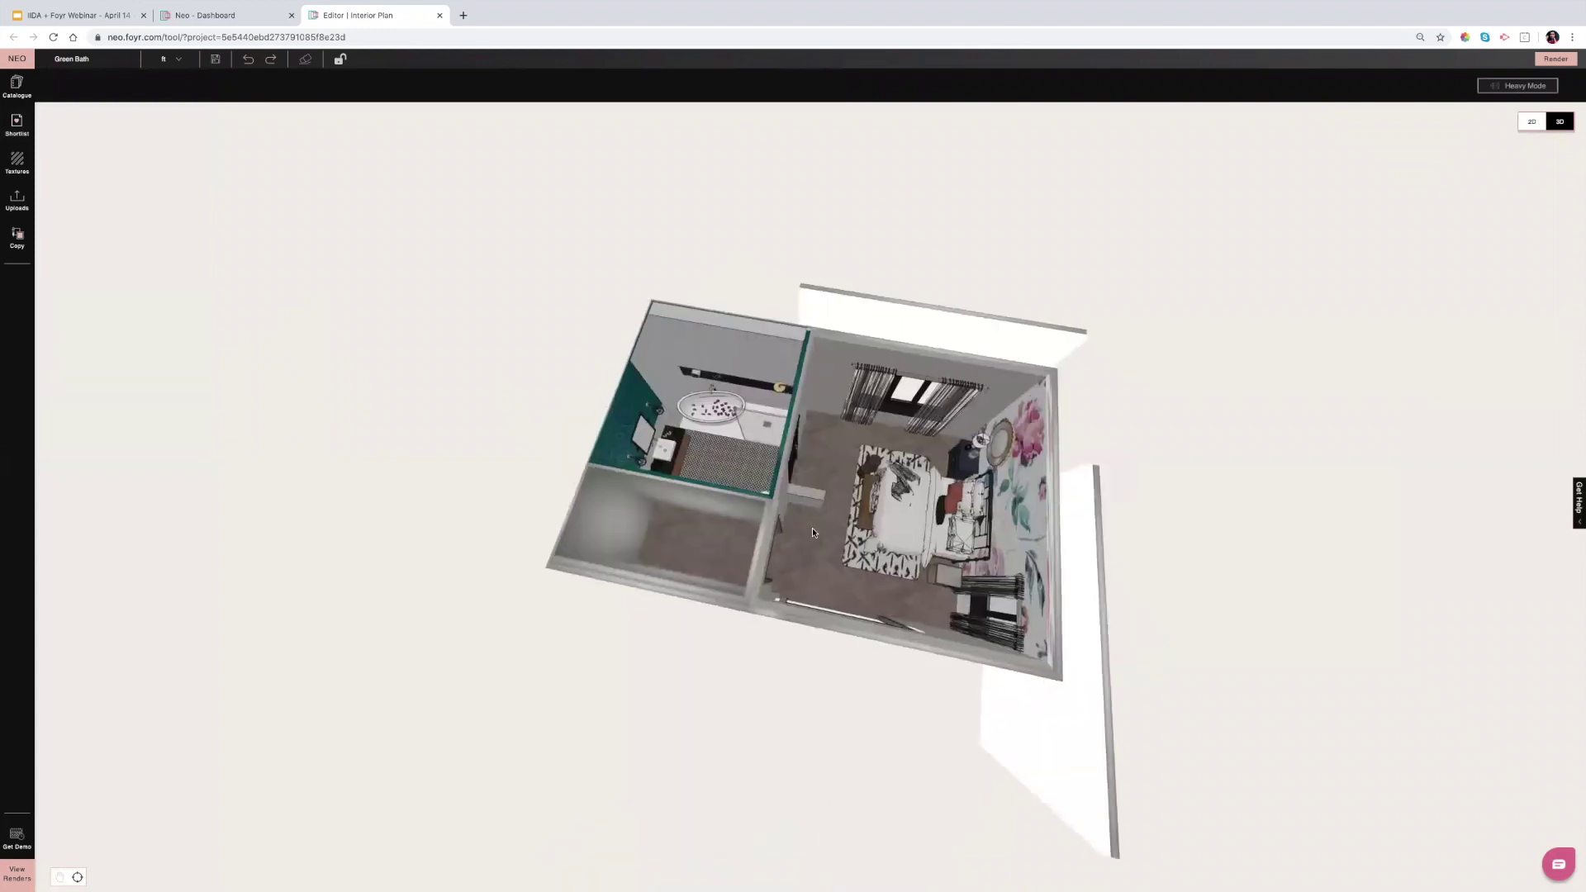
scroll(814, 532, down, 5)
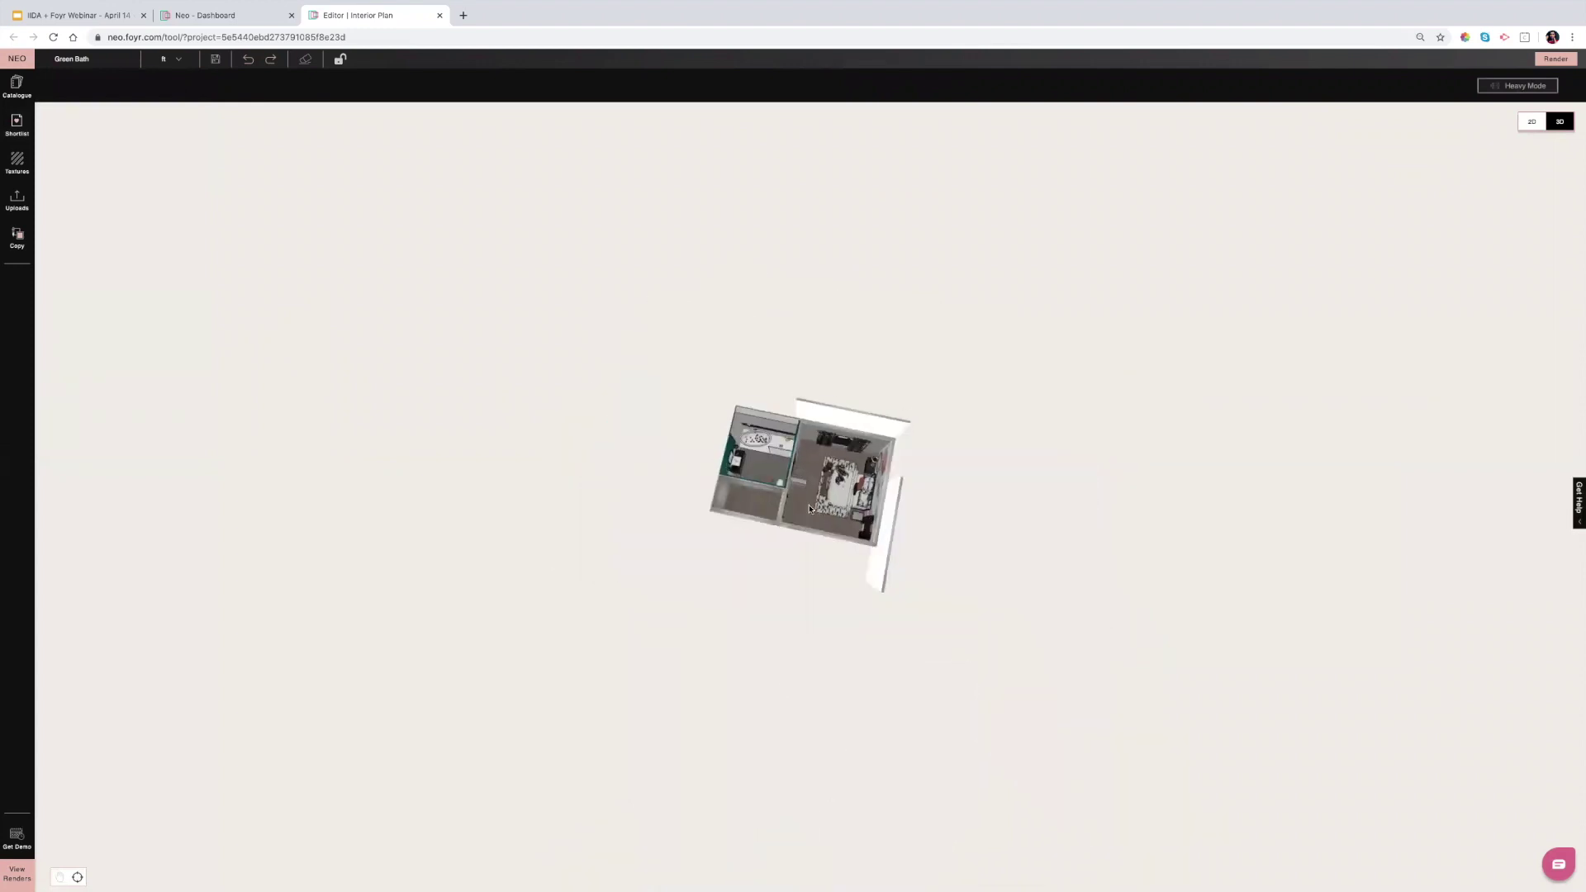
scroll(810, 505, up, 3)
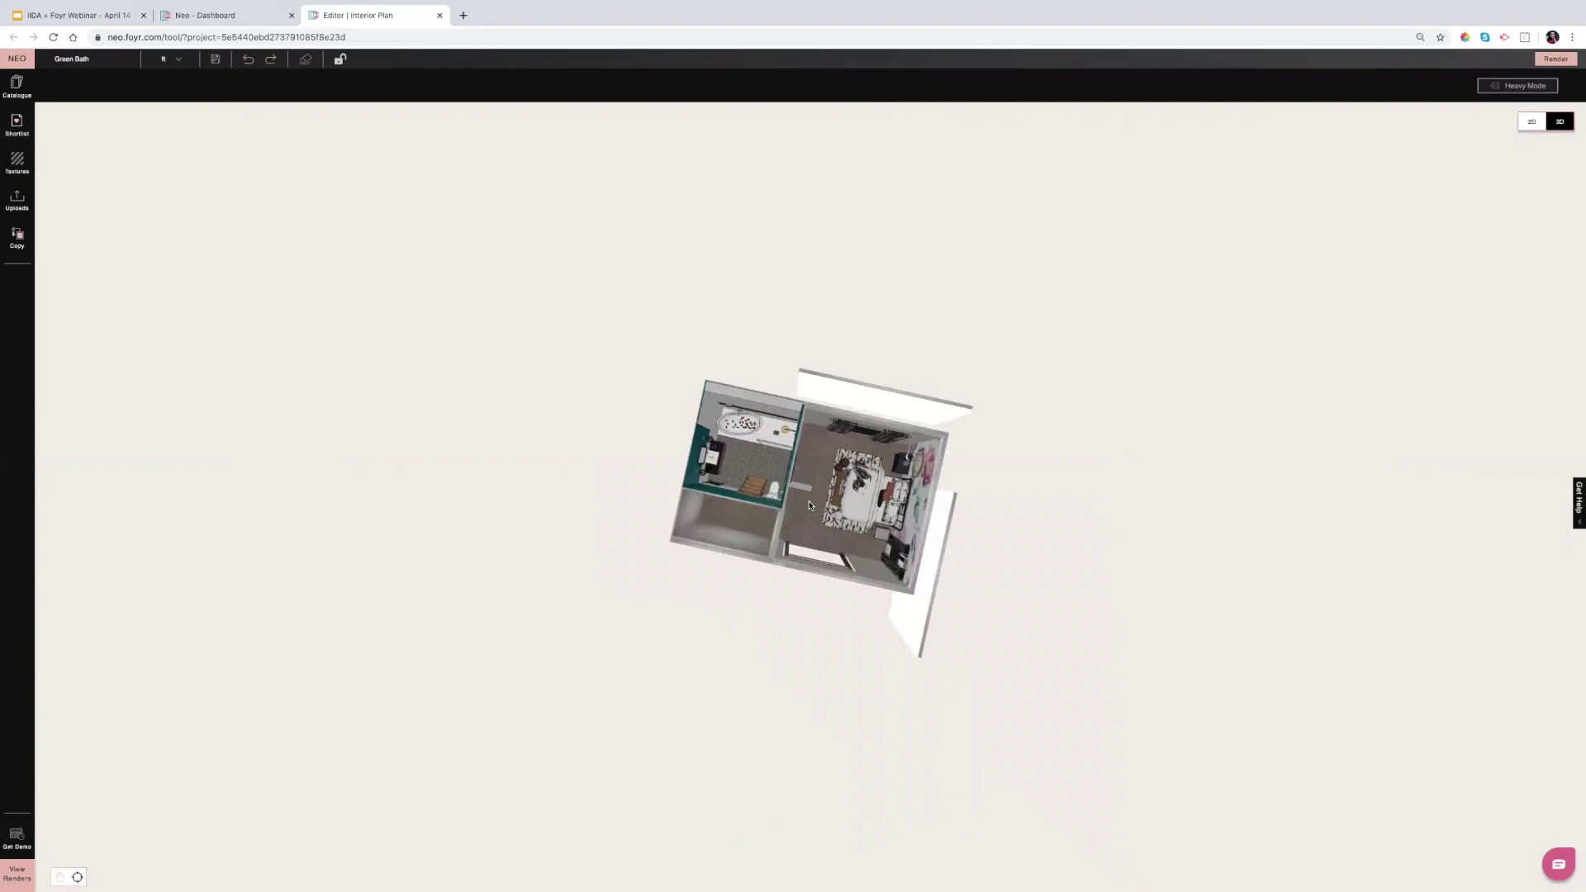
scroll(809, 505, up, 2)
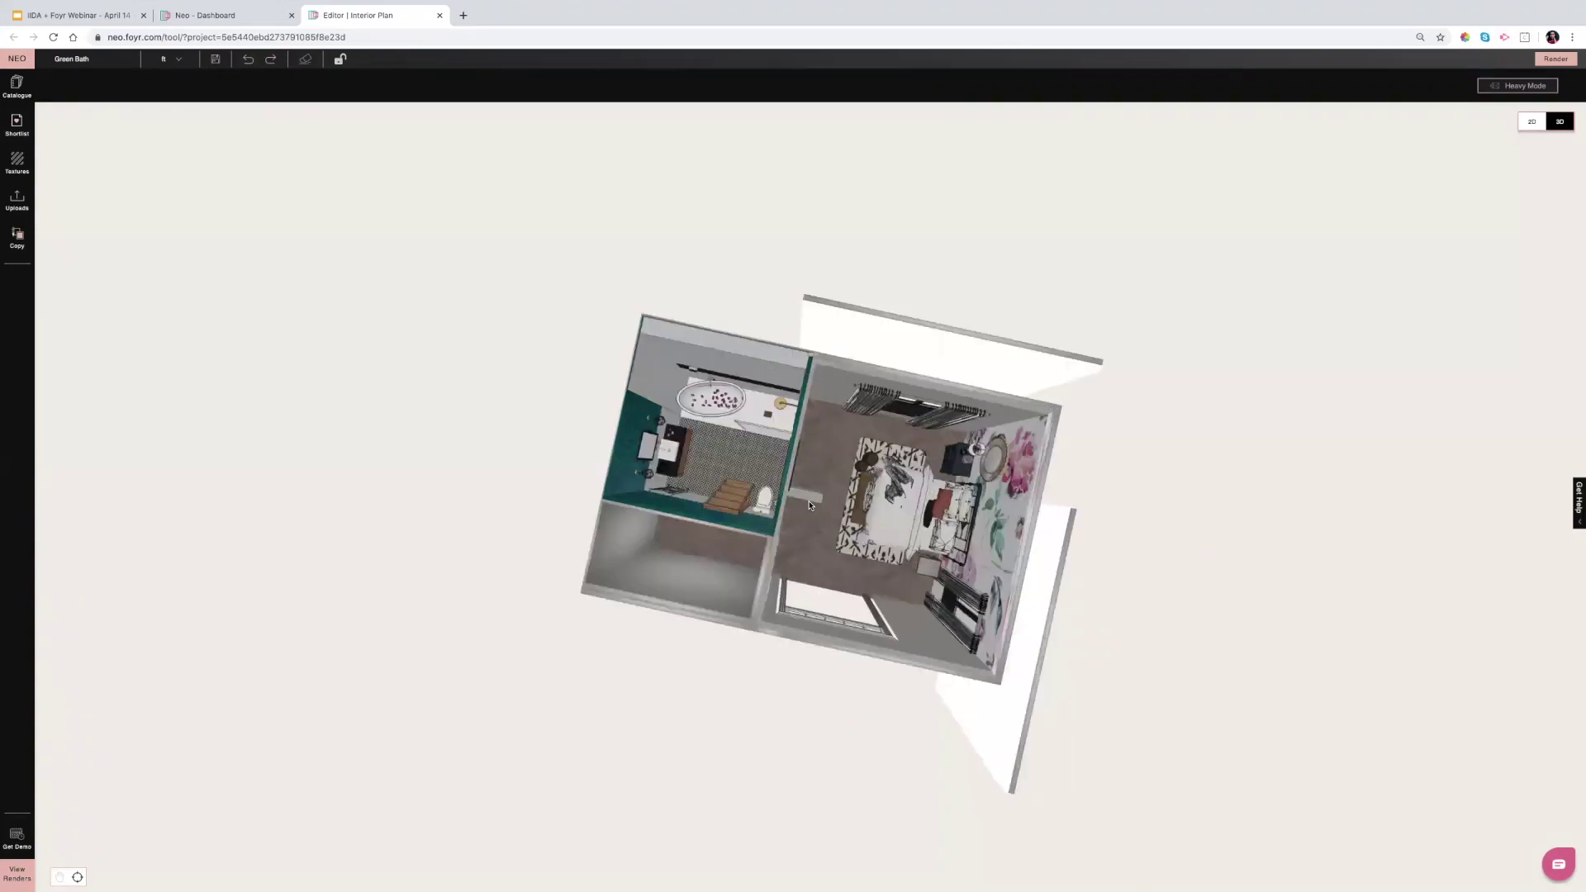
scroll(810, 505, up, 5)
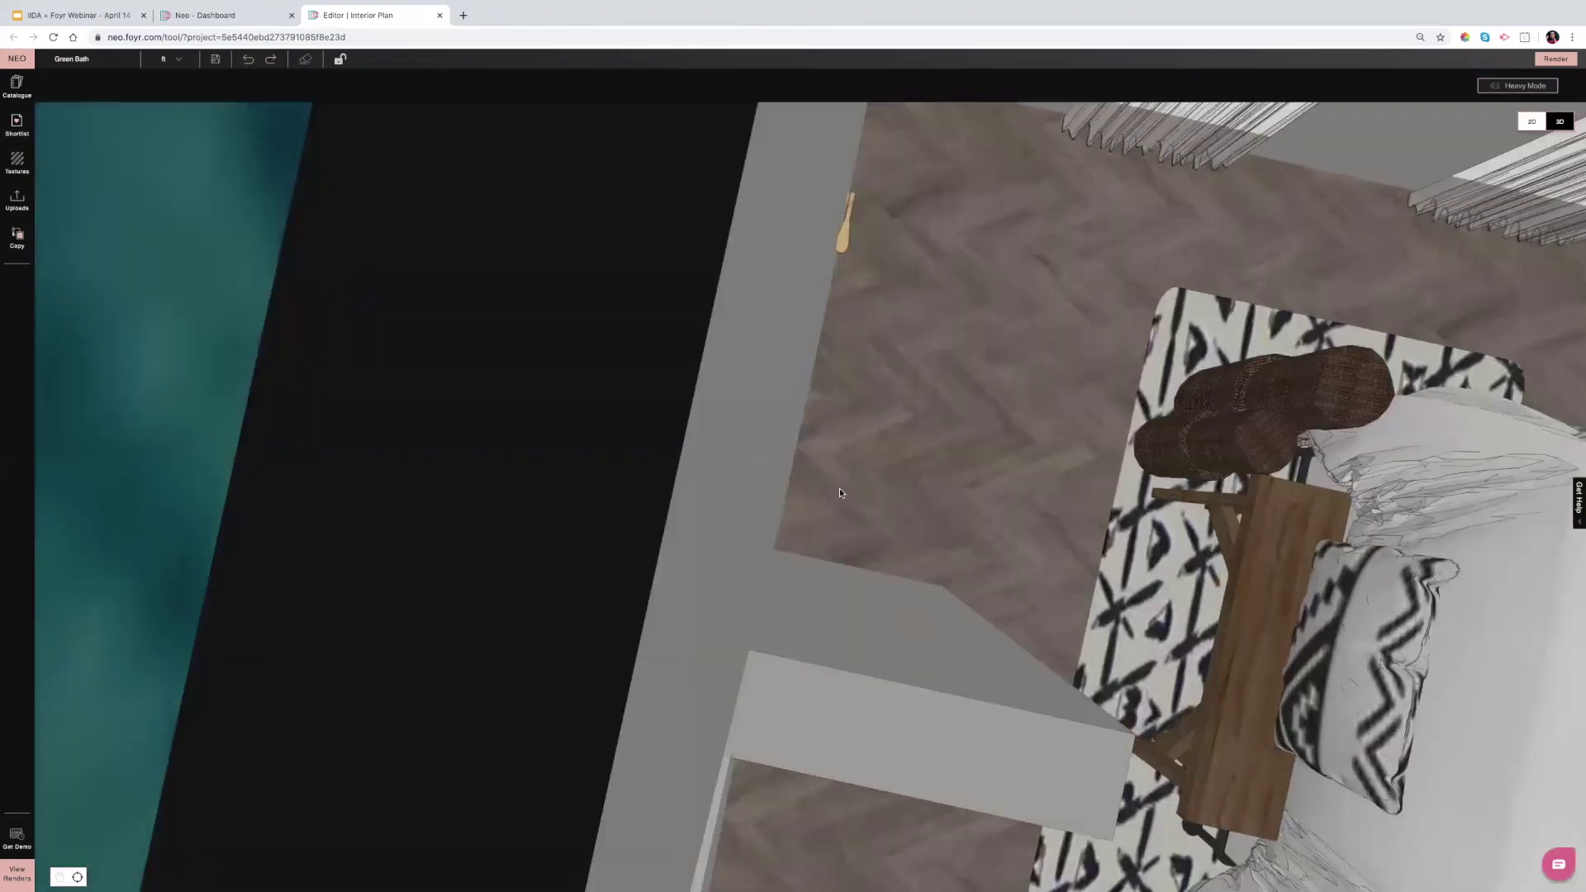
drag(840, 490, 870, 572)
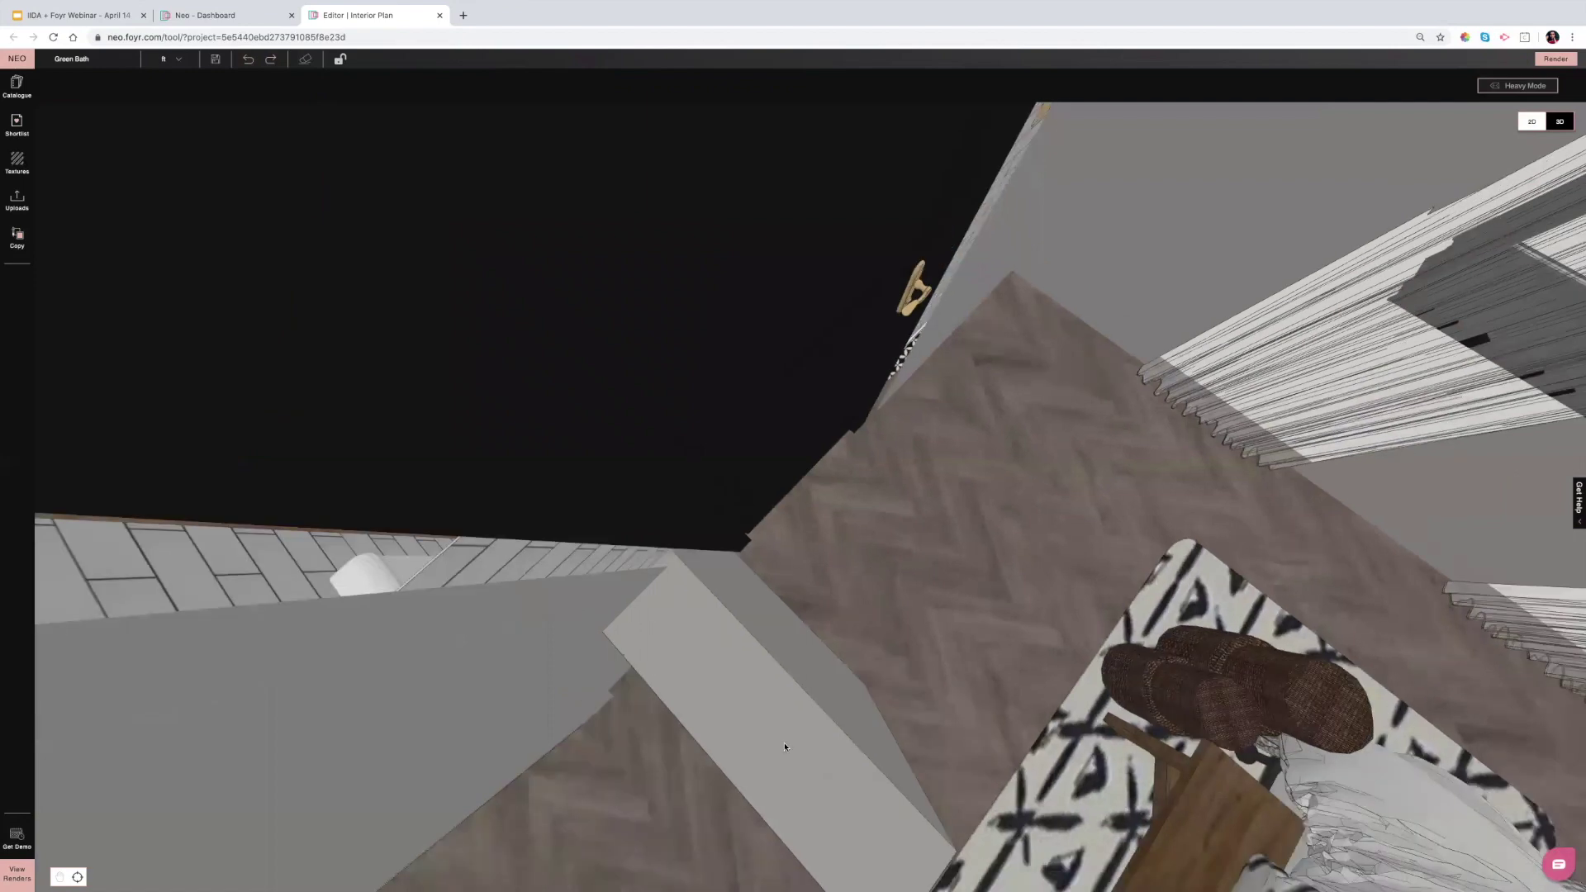
drag(784, 746, 788, 728)
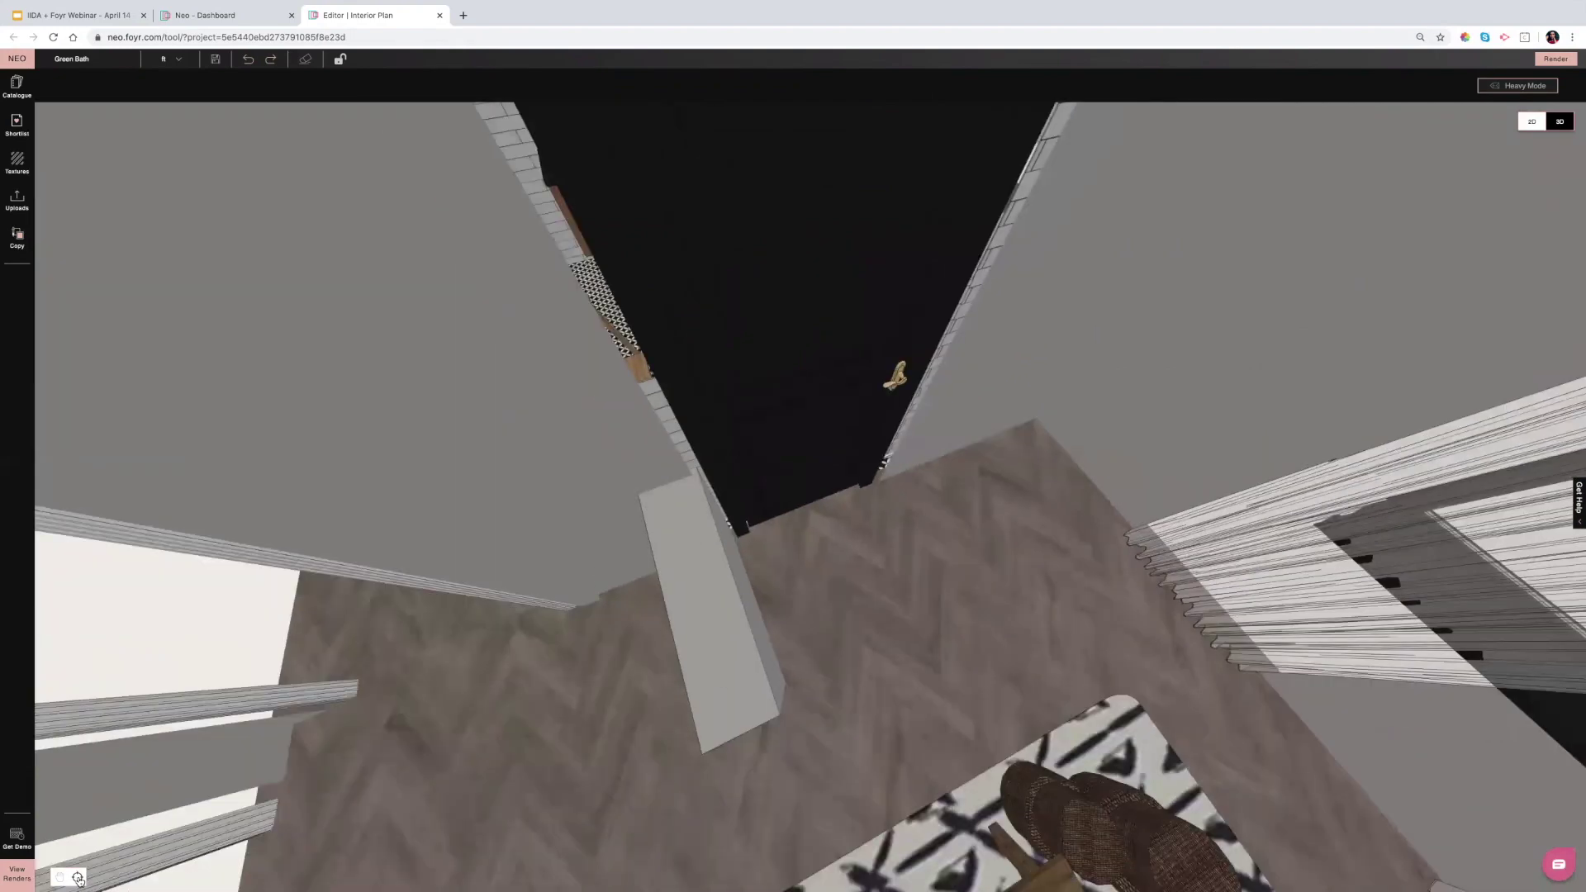
Recentre the 3D view on the whole model, then select the navy nightstand beside the bed and examine it up close.
click(78, 877)
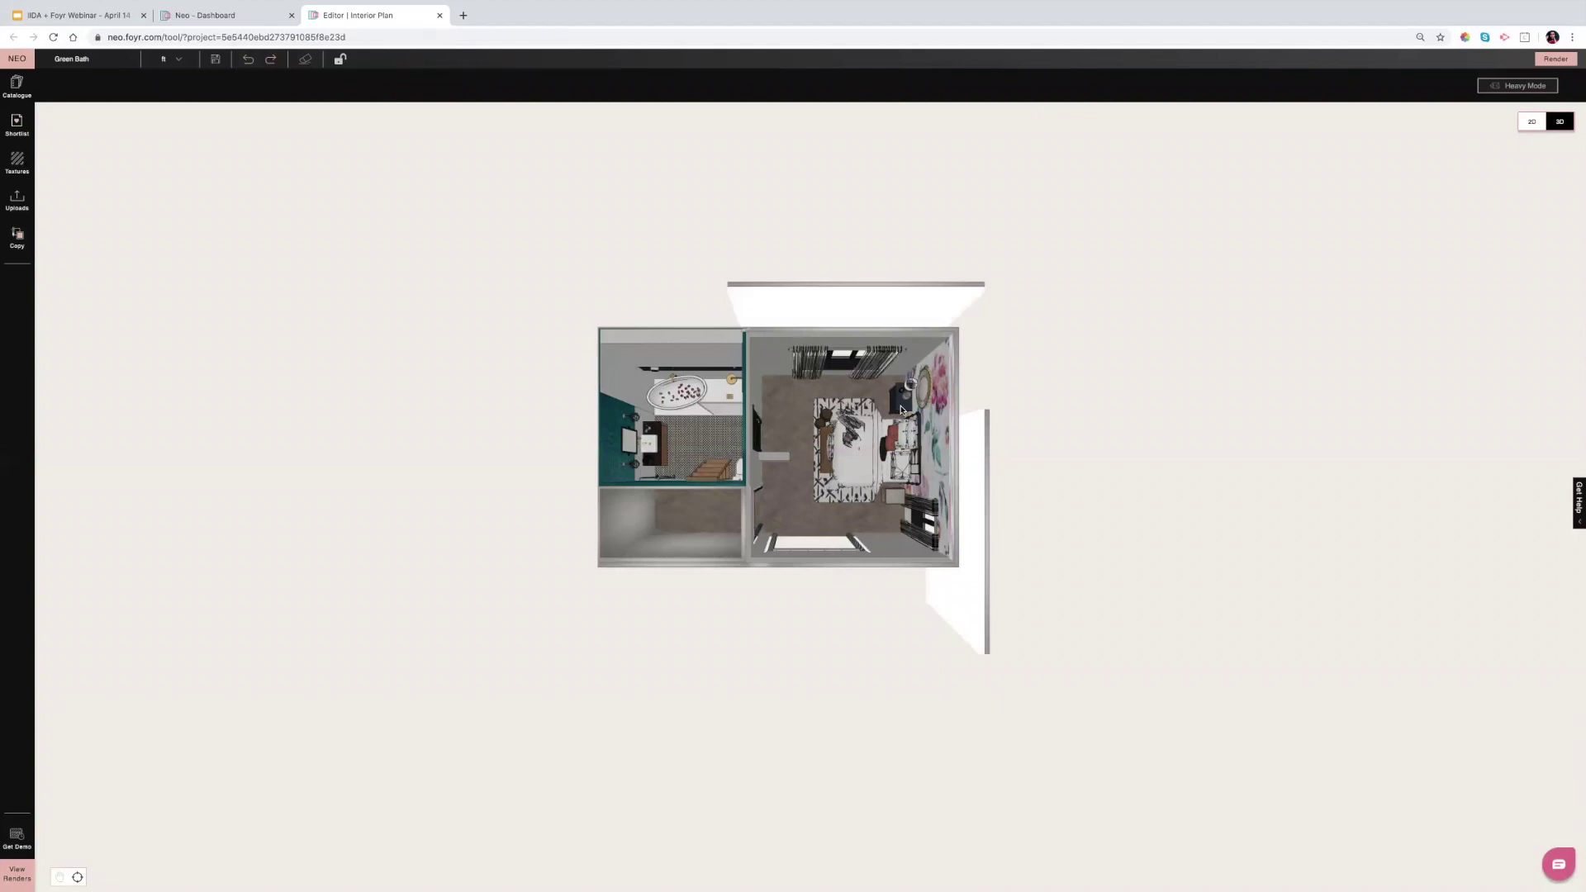
click(901, 410)
scroll(901, 410, up, 3)
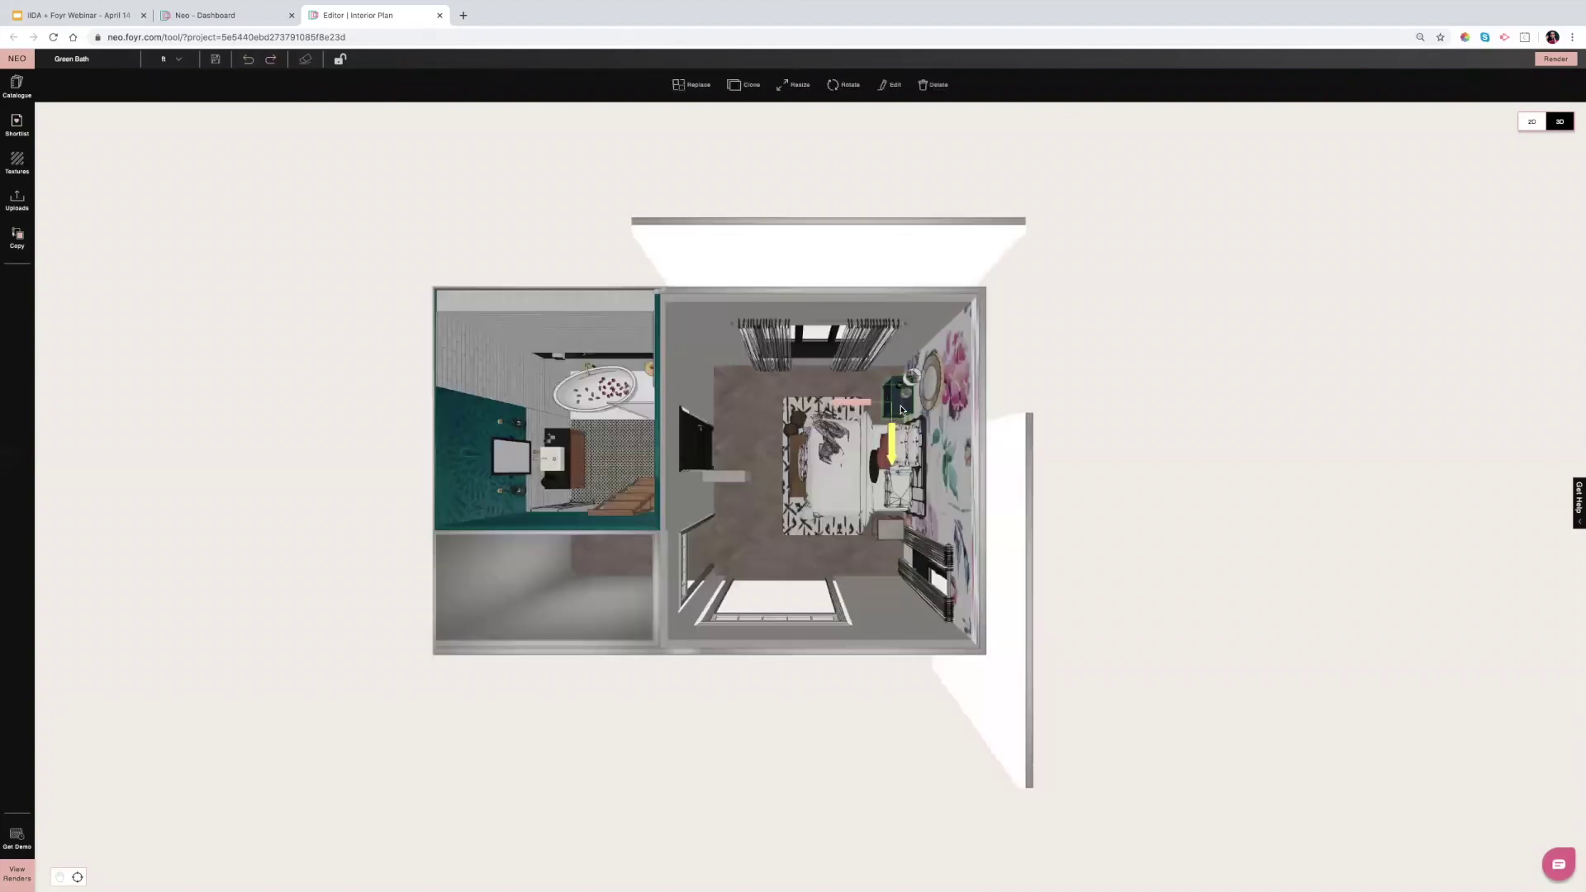
scroll(477, 345, up, 5)
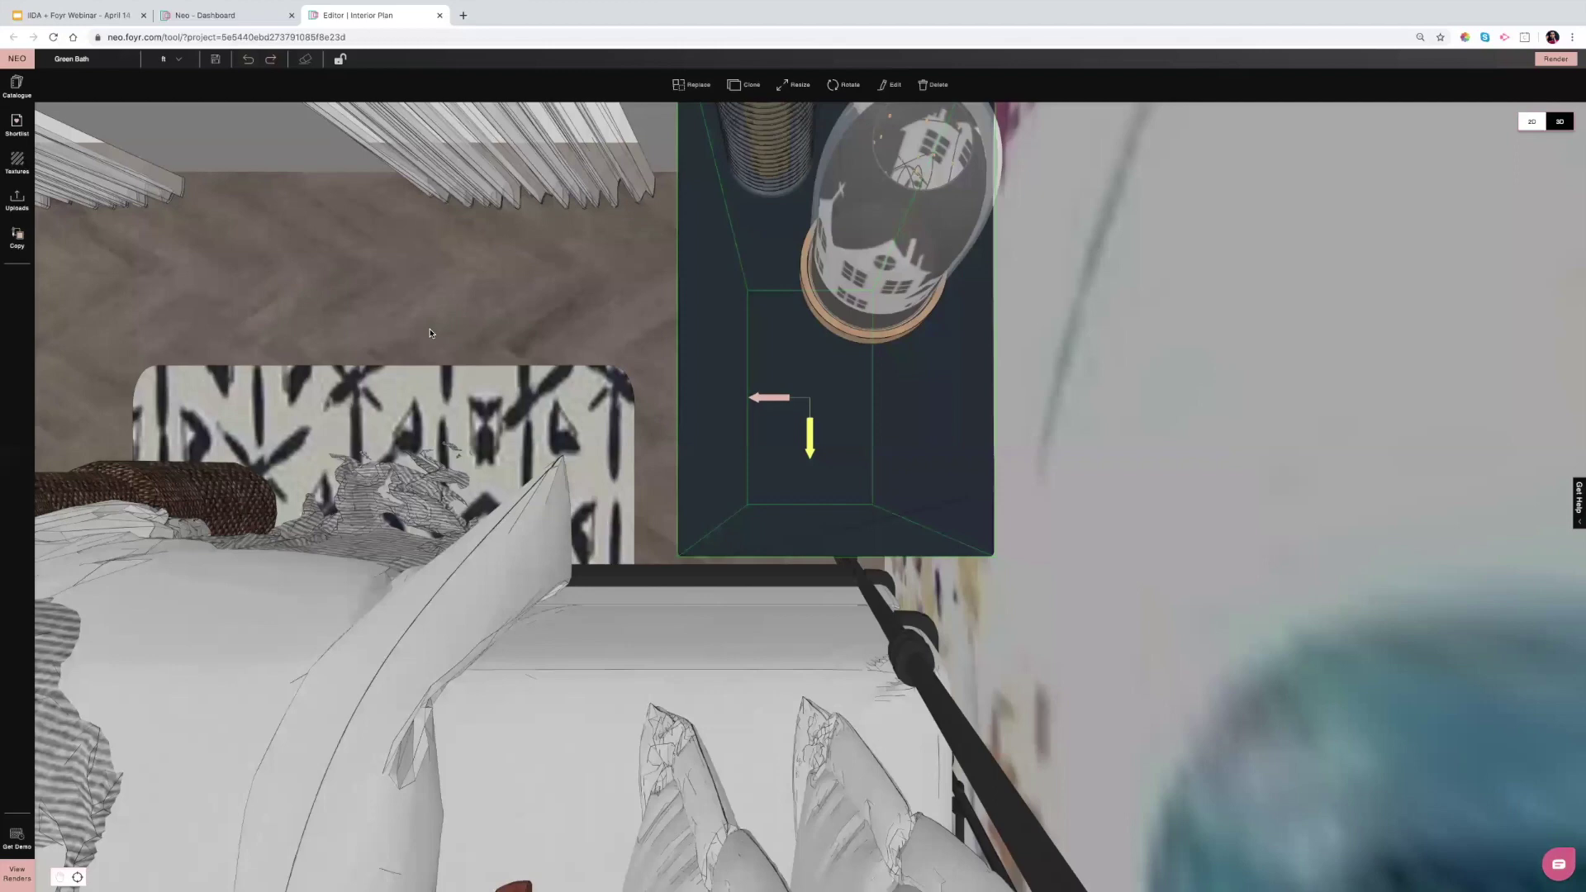
drag(490, 245, 425, 190)
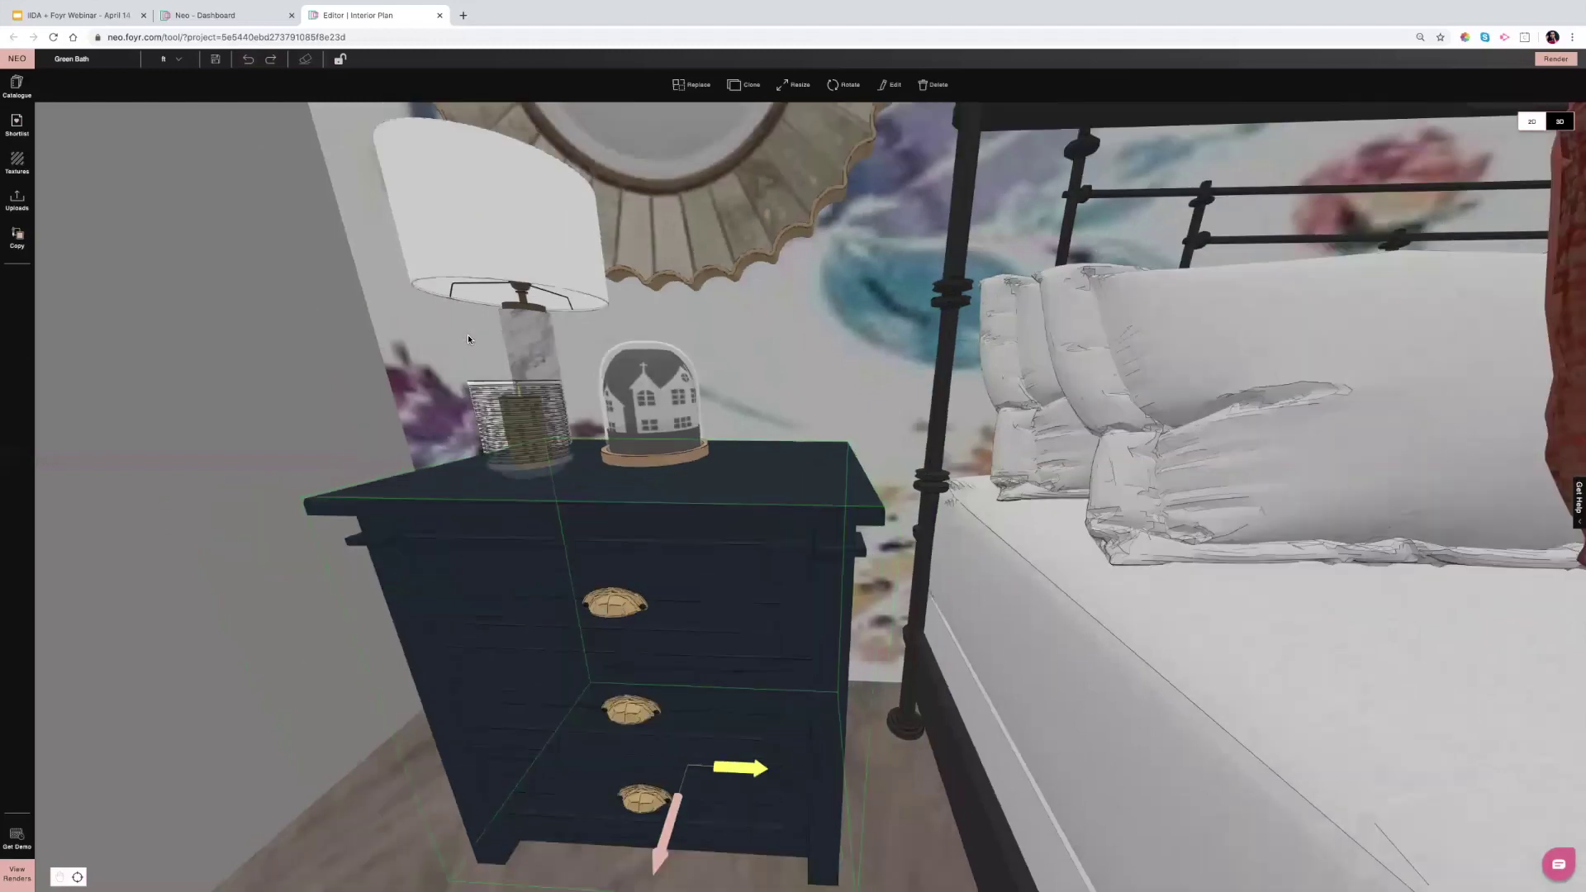
Examine the bedroom from inside and outside, including the bed, windows, floral wall and ceiling light.
scroll(468, 334, down, 3)
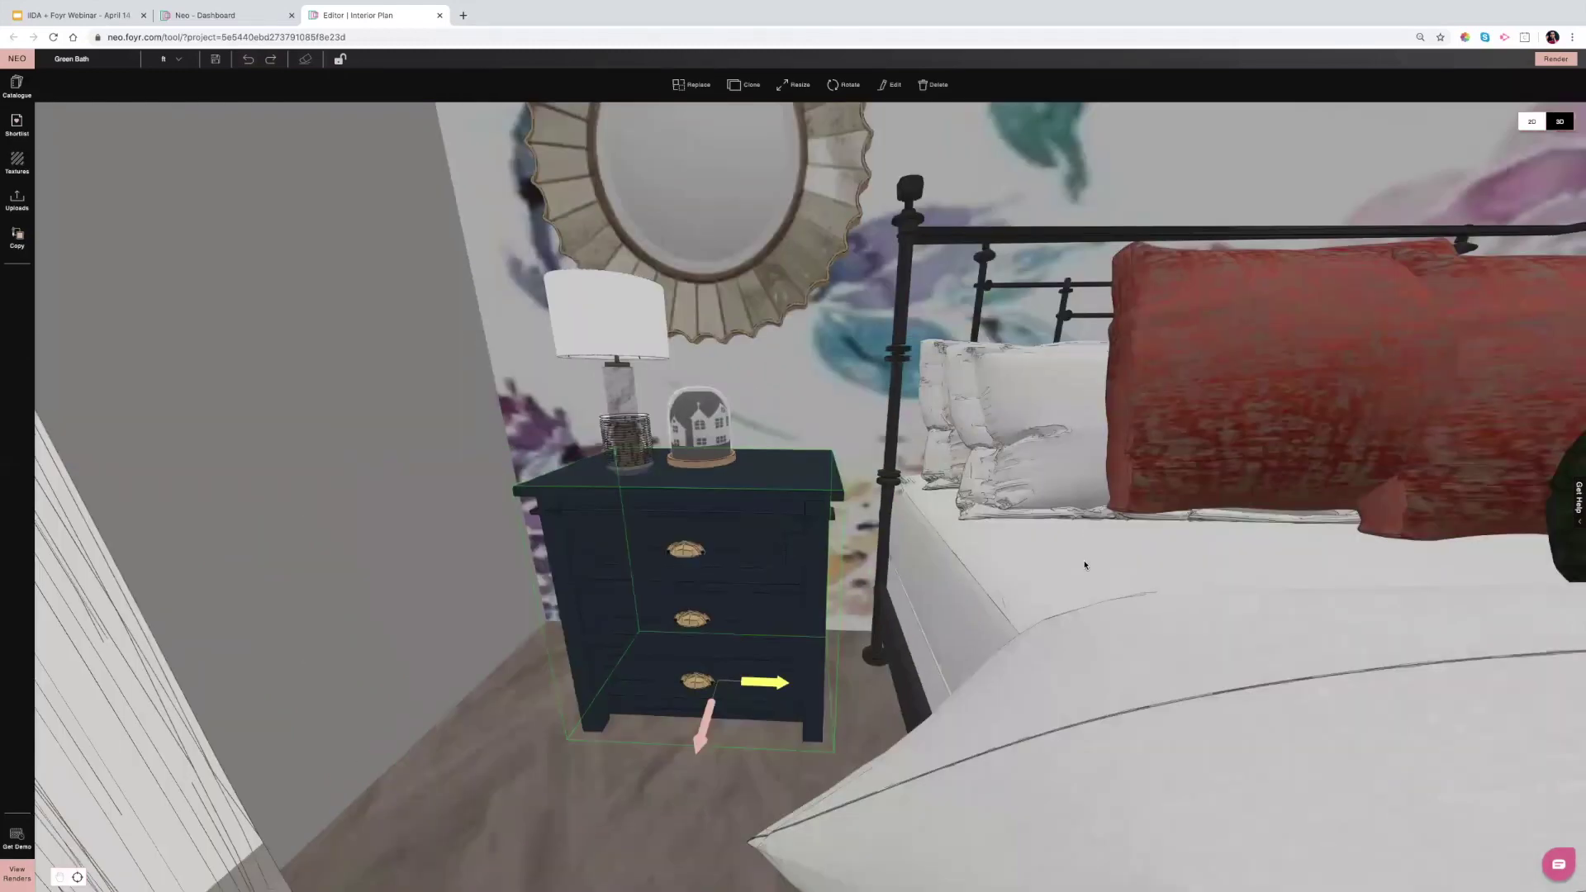
scroll(1084, 565, down, 3)
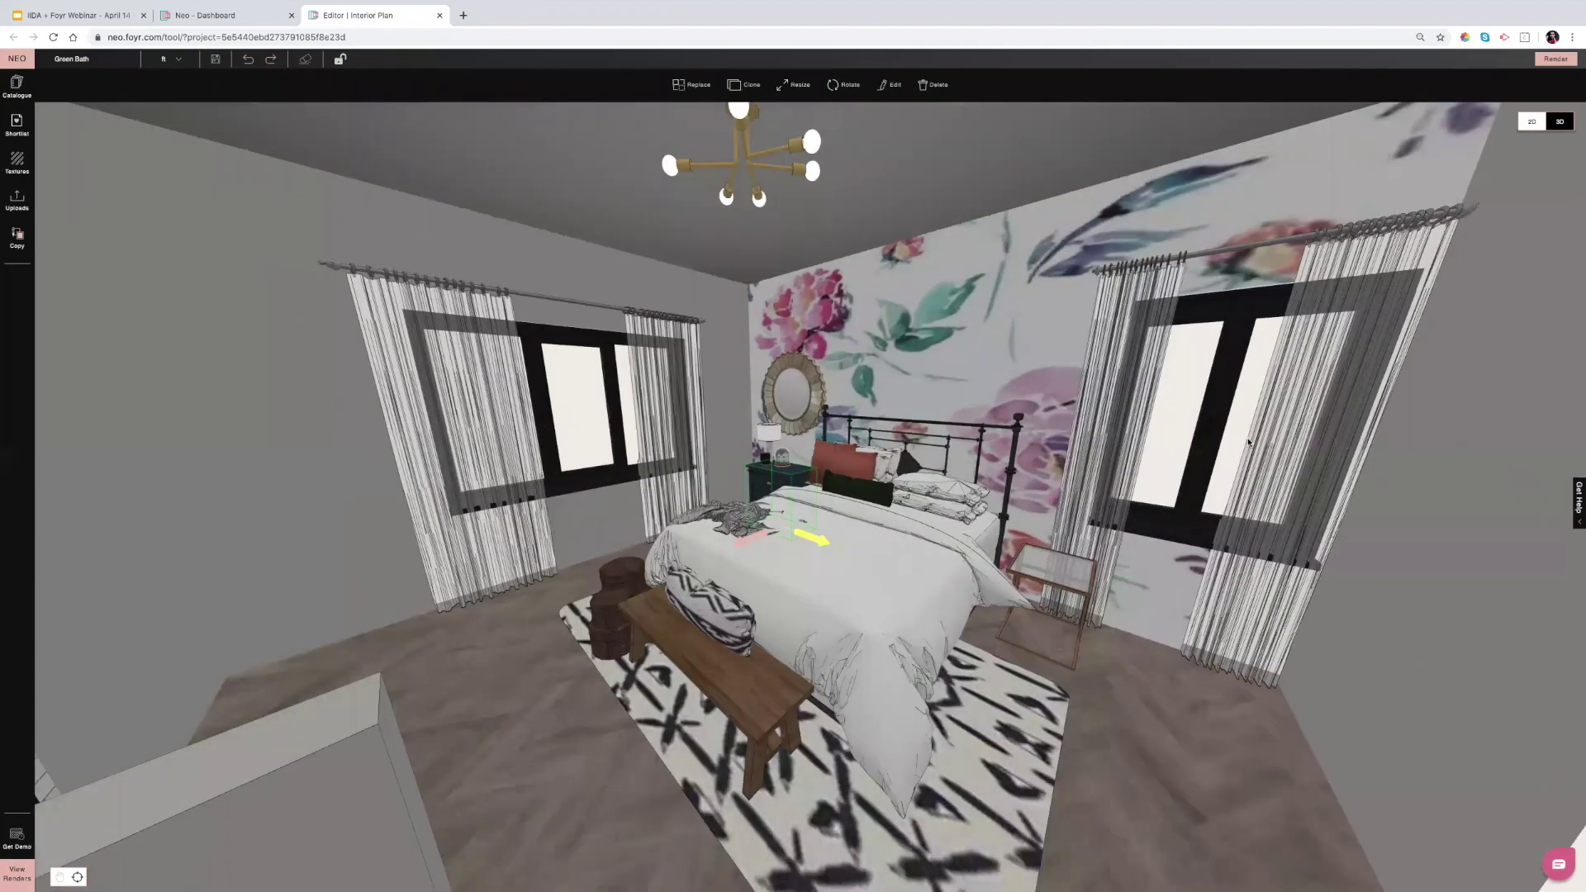
scroll(1198, 450, down, 5)
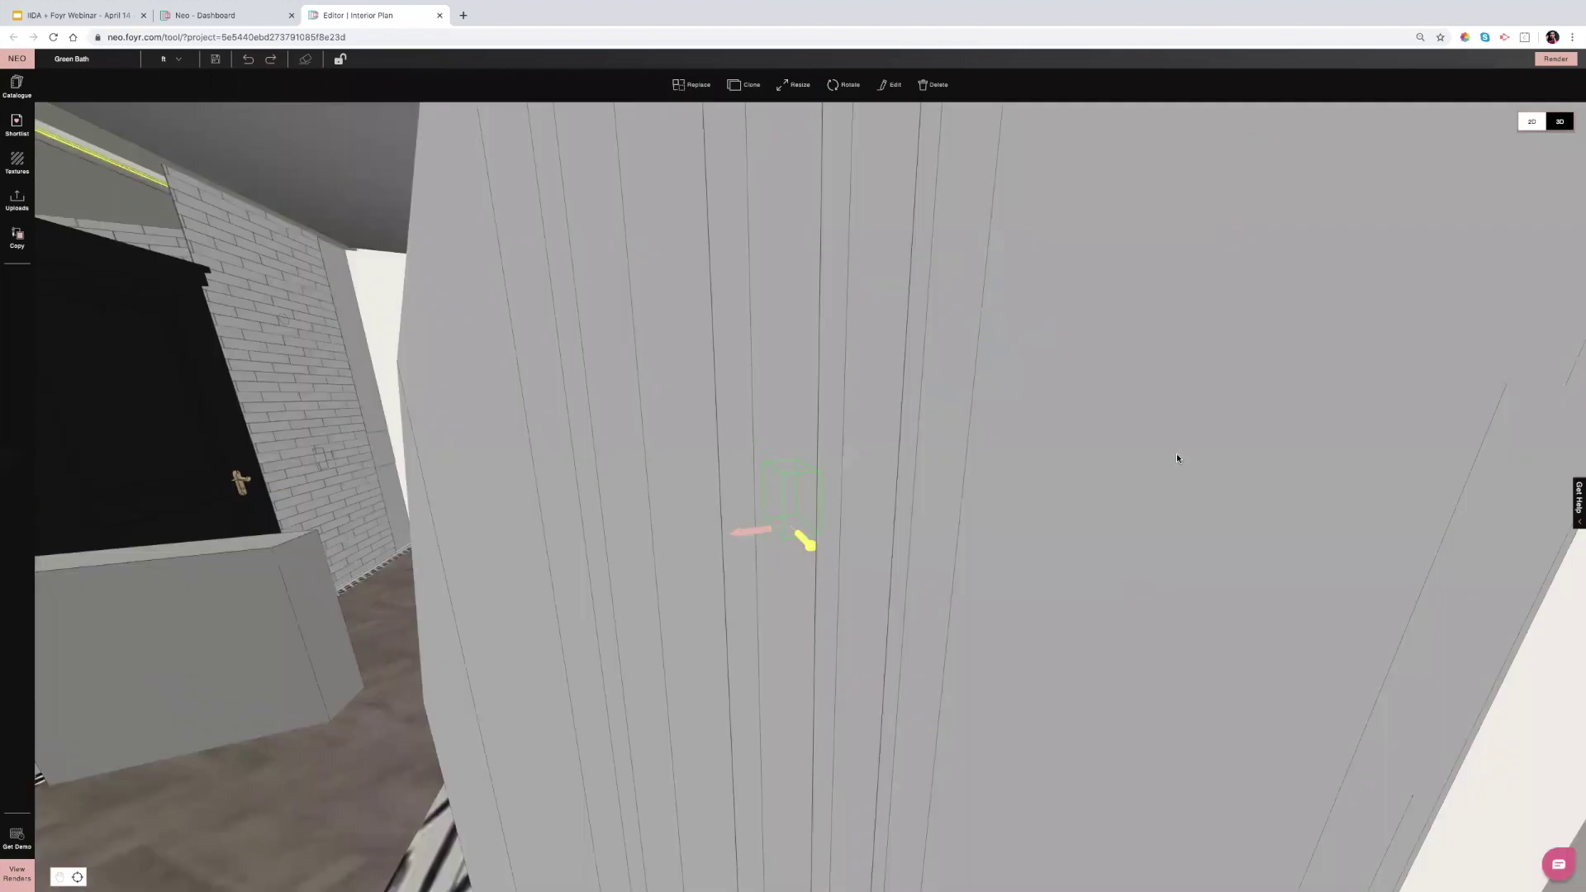
scroll(1202, 493, up, 5)
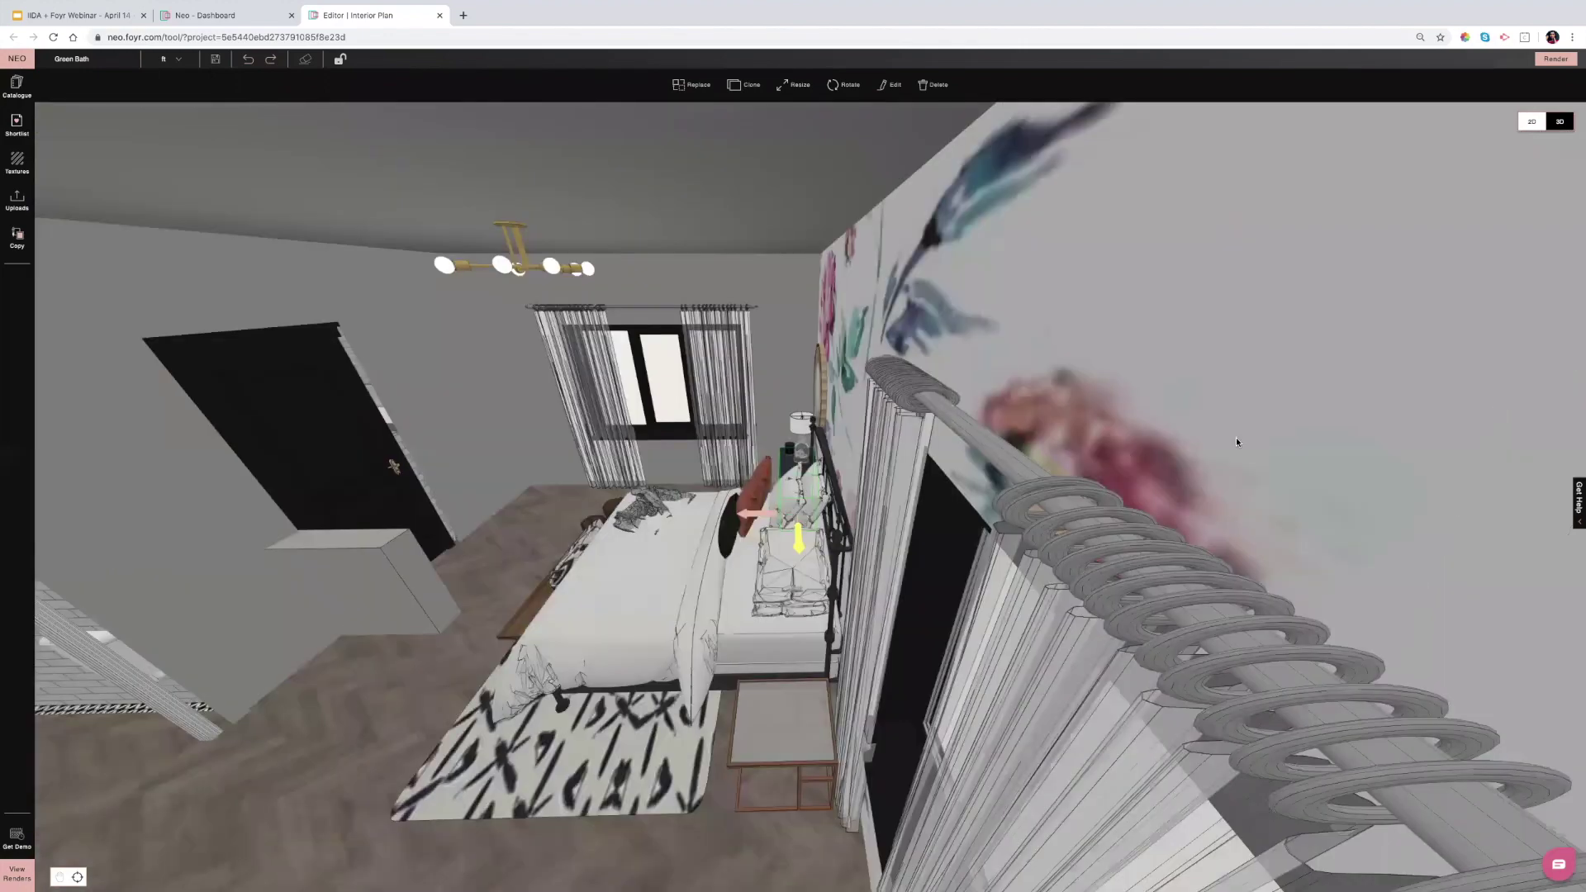
scroll(1236, 441, up, 3)
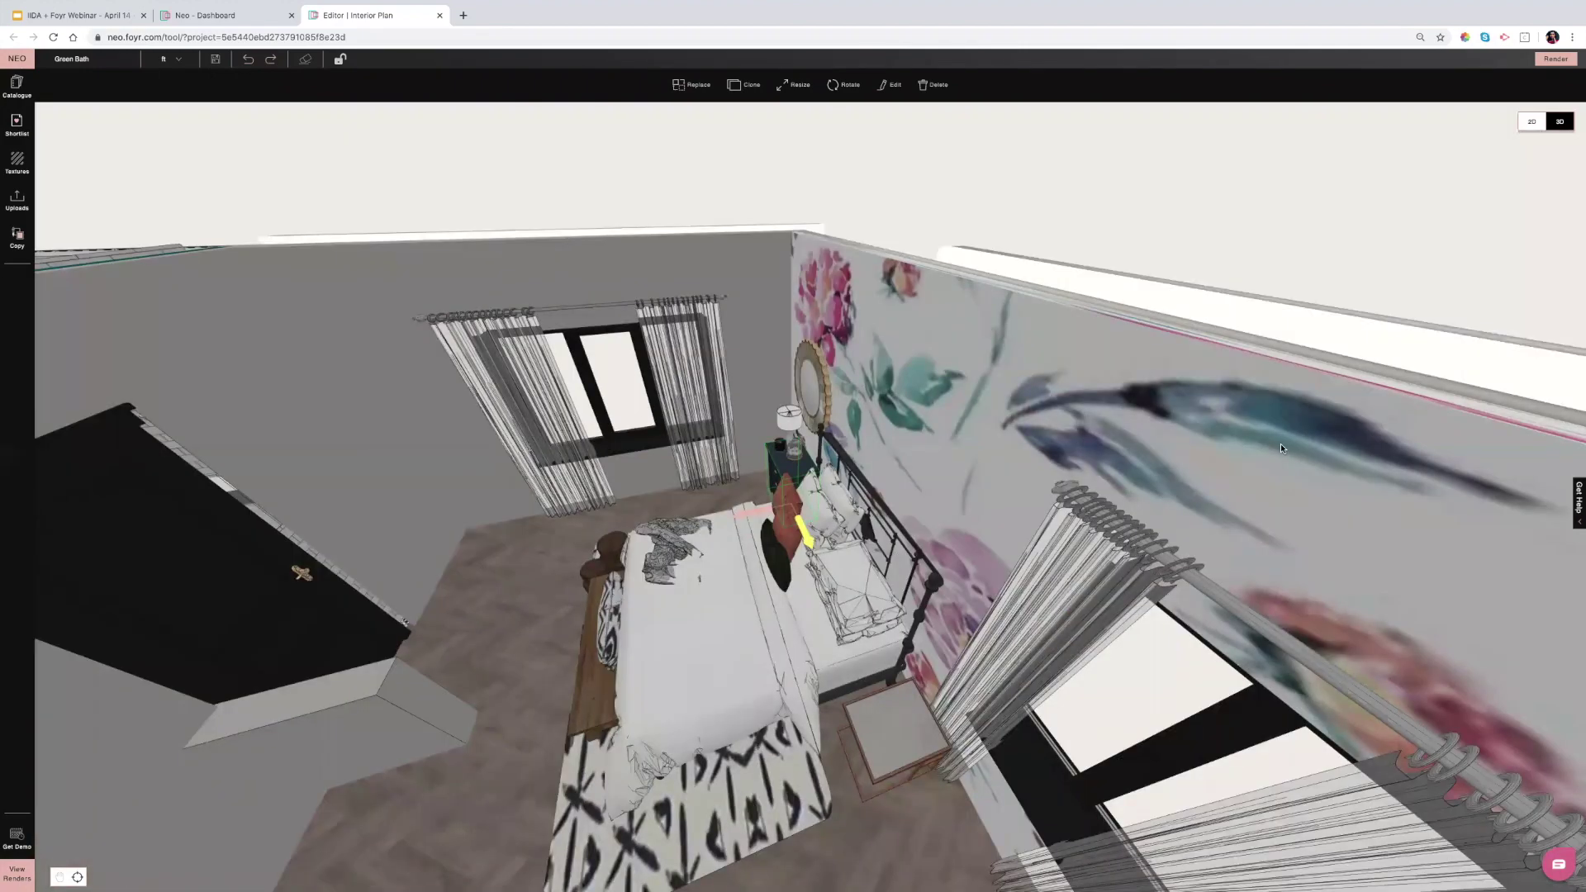
scroll(1281, 446, down, 3)
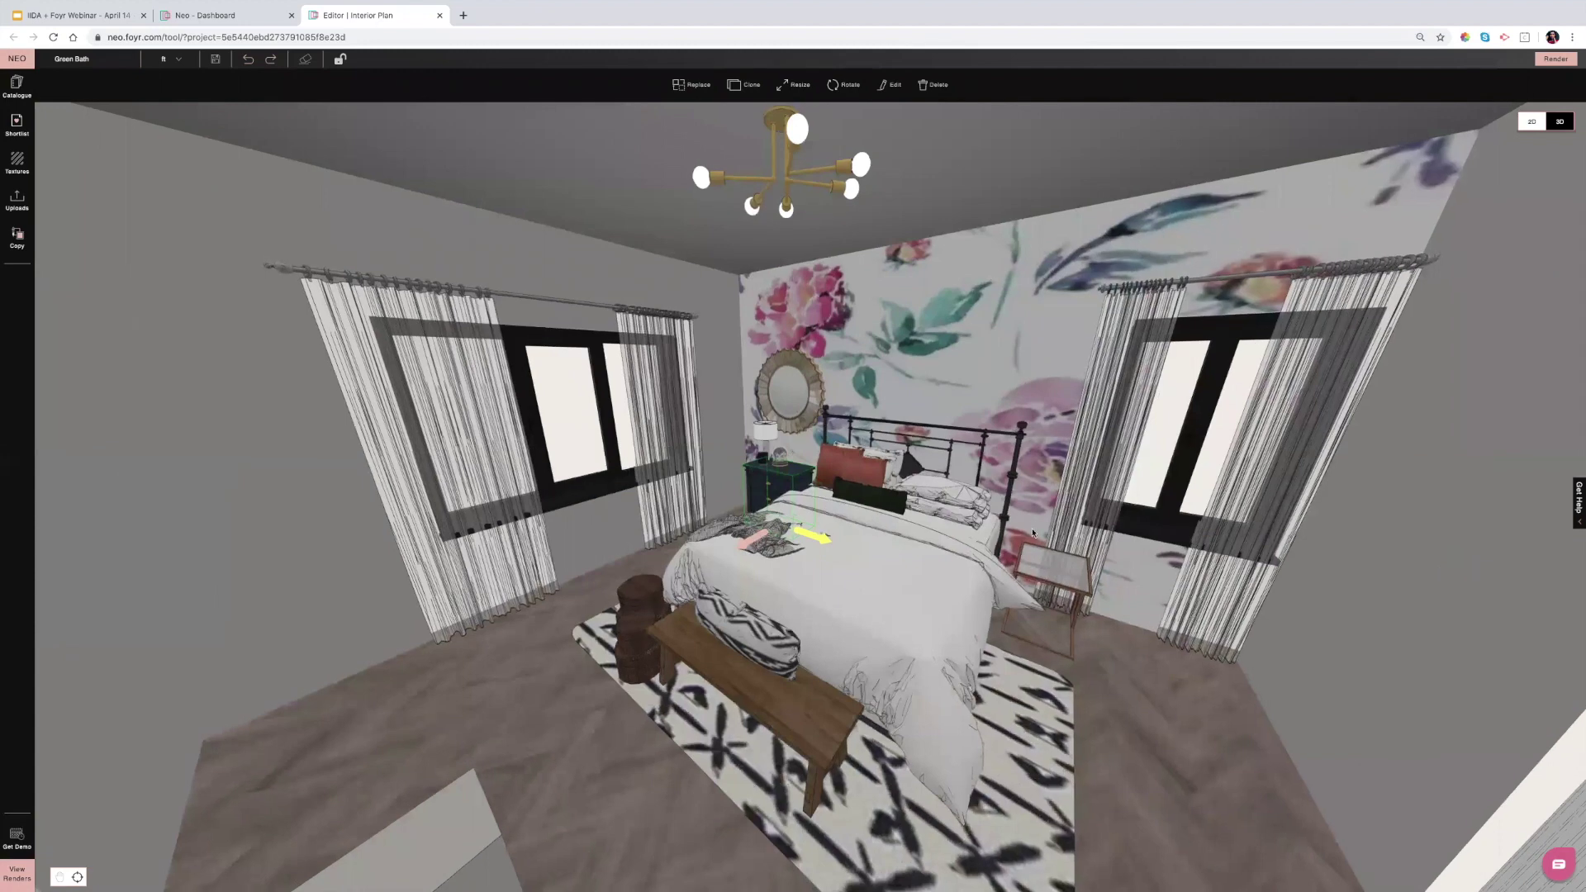
scroll(1032, 533, up, 3)
drag(1034, 531, 717, 350)
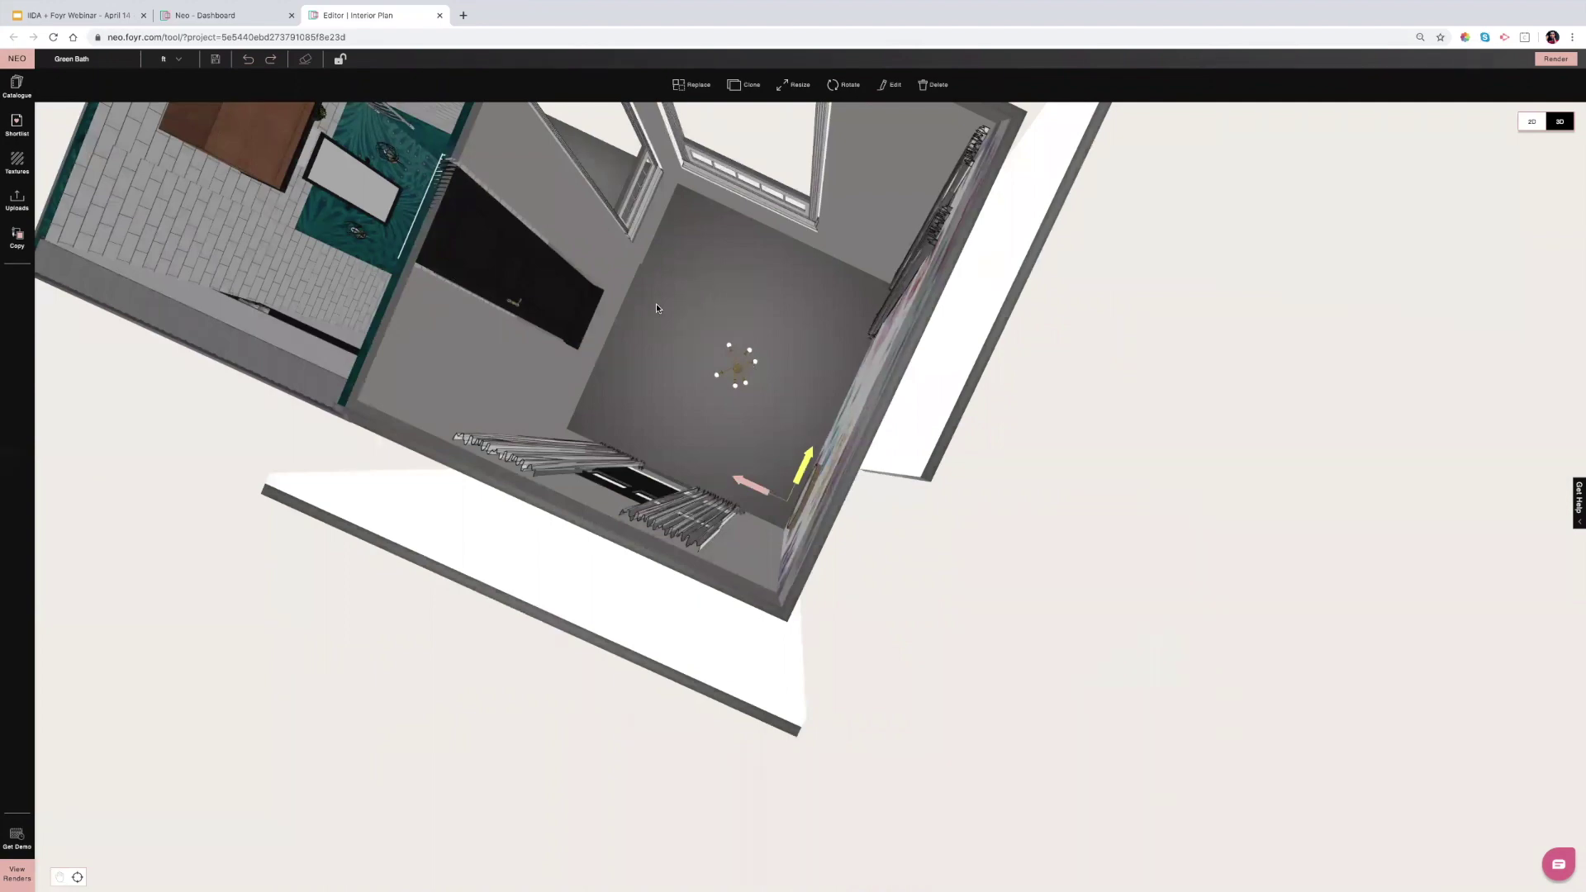
Switch the project to the 2D view and display it in Ceiling plan mode.
click(1533, 123)
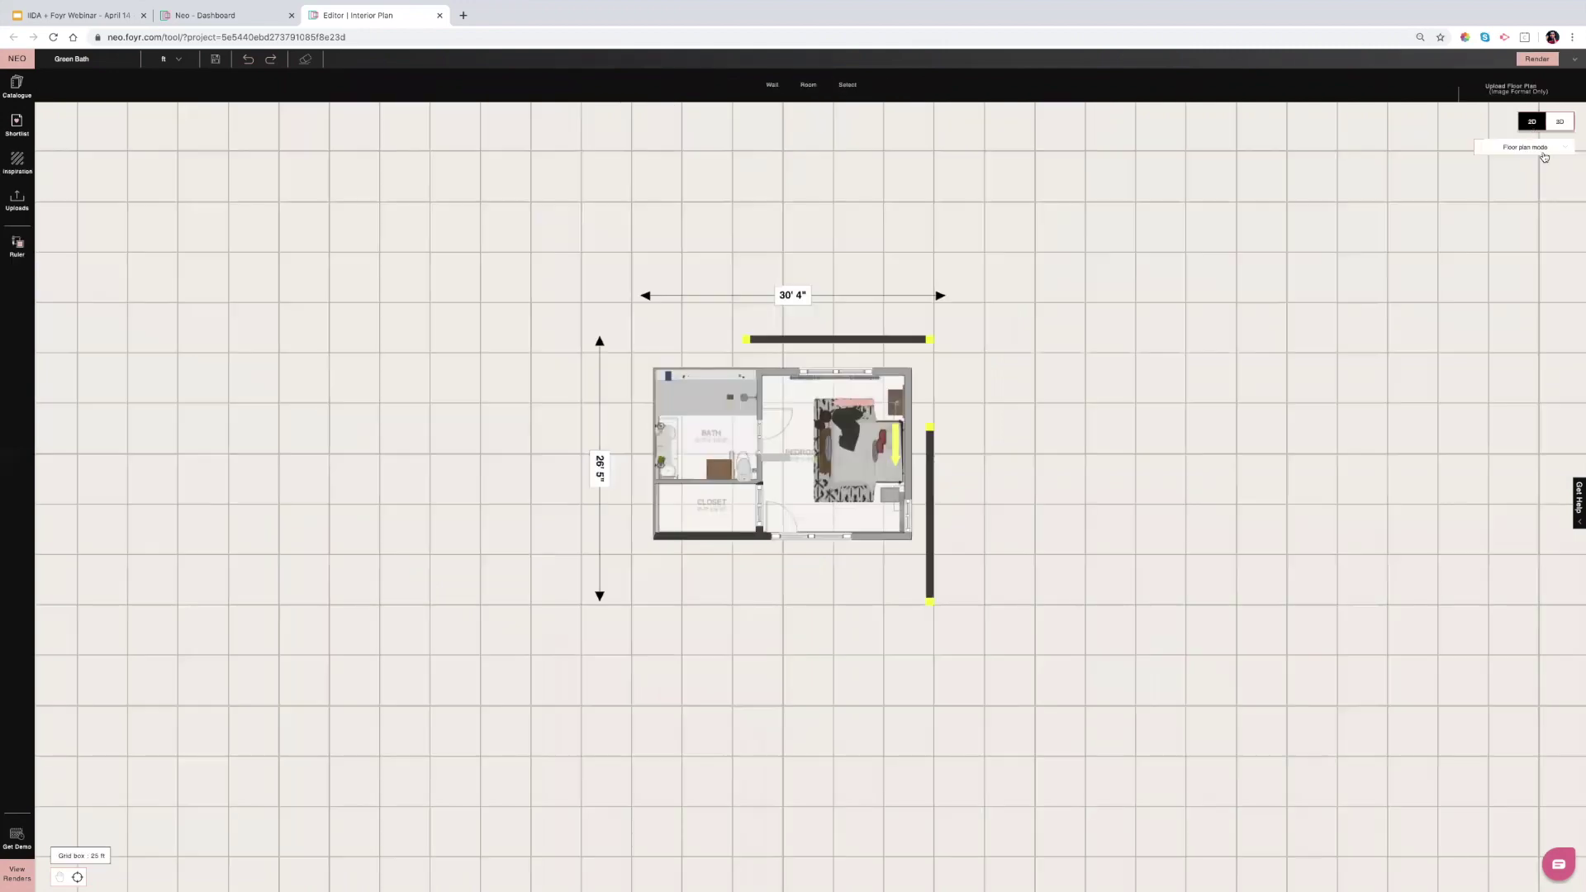
click(1541, 149)
click(1540, 194)
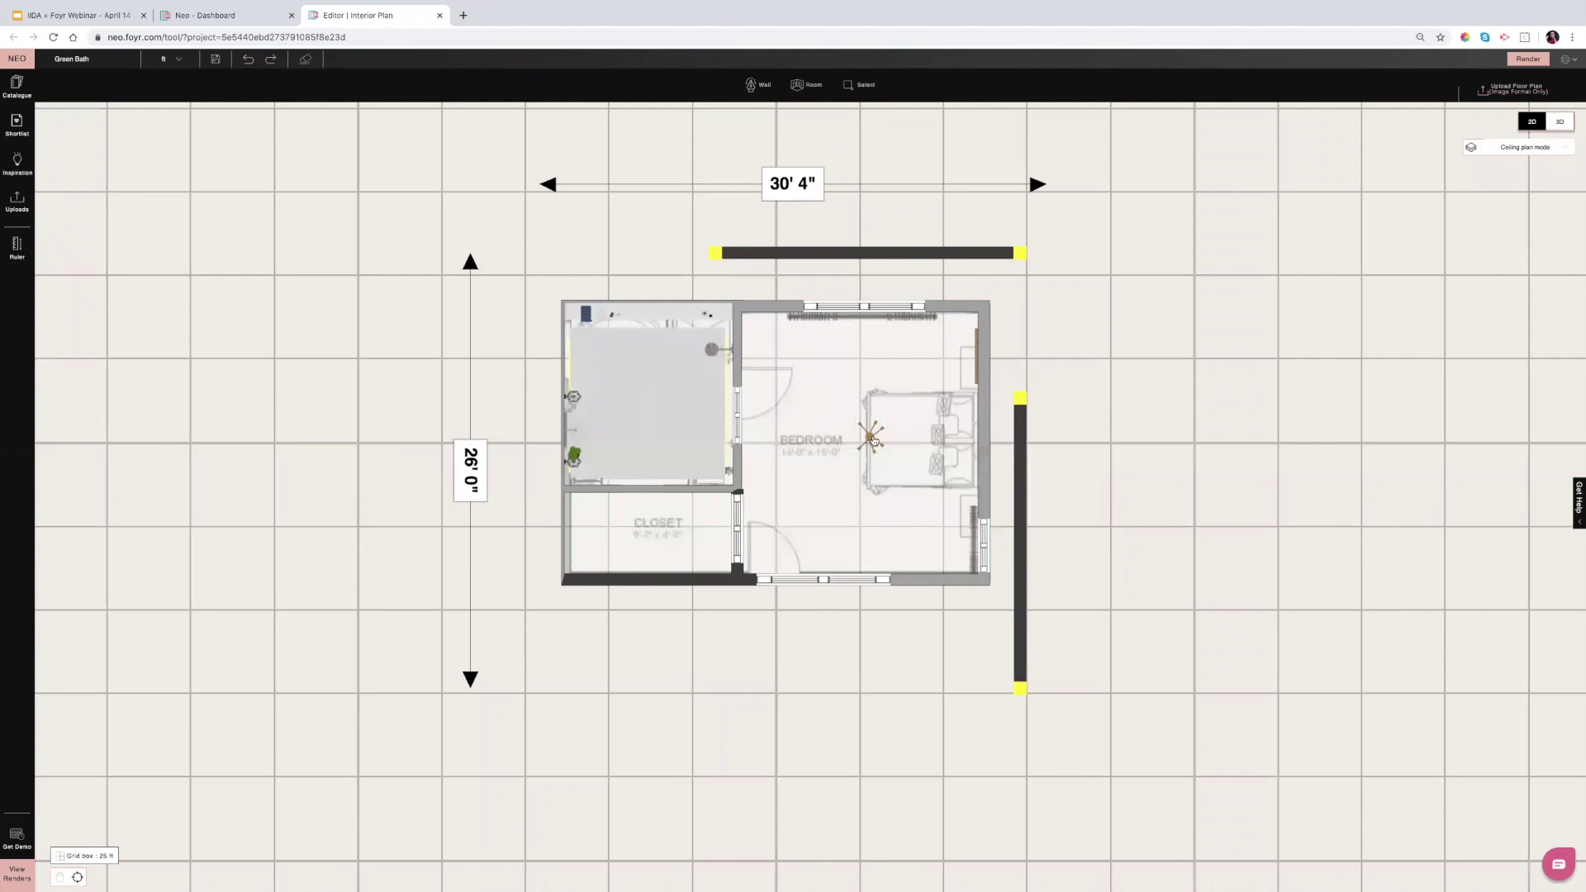
Return the project to the 3D view, look toward the bedroom's ceiling light, and reset the camera to a slightly tilted whole-model overview.
click(1559, 121)
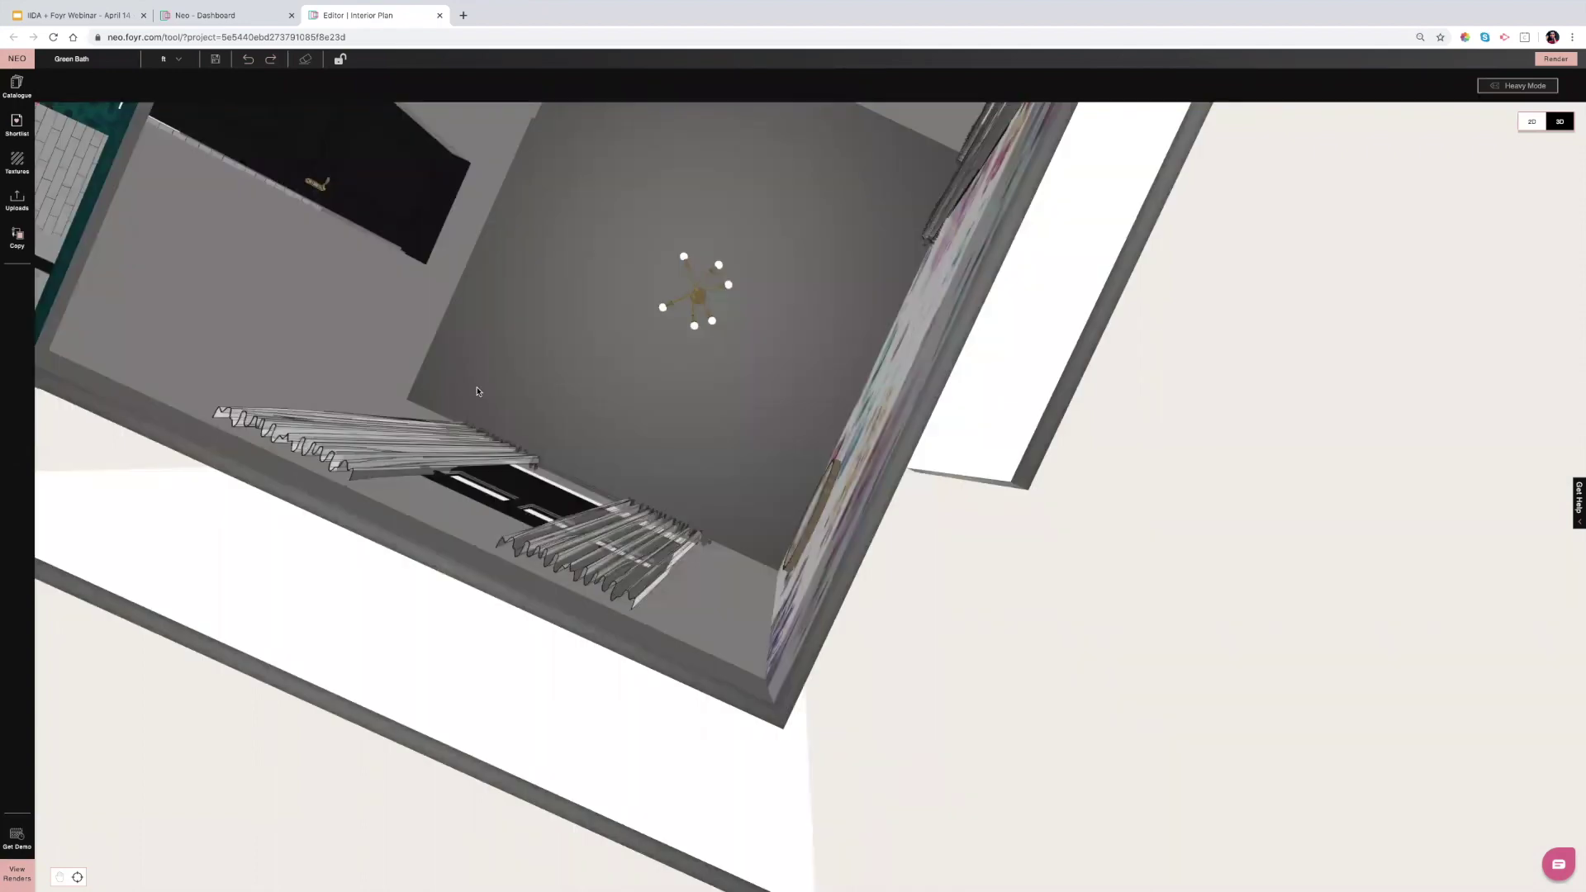
drag(585, 391, 474, 439)
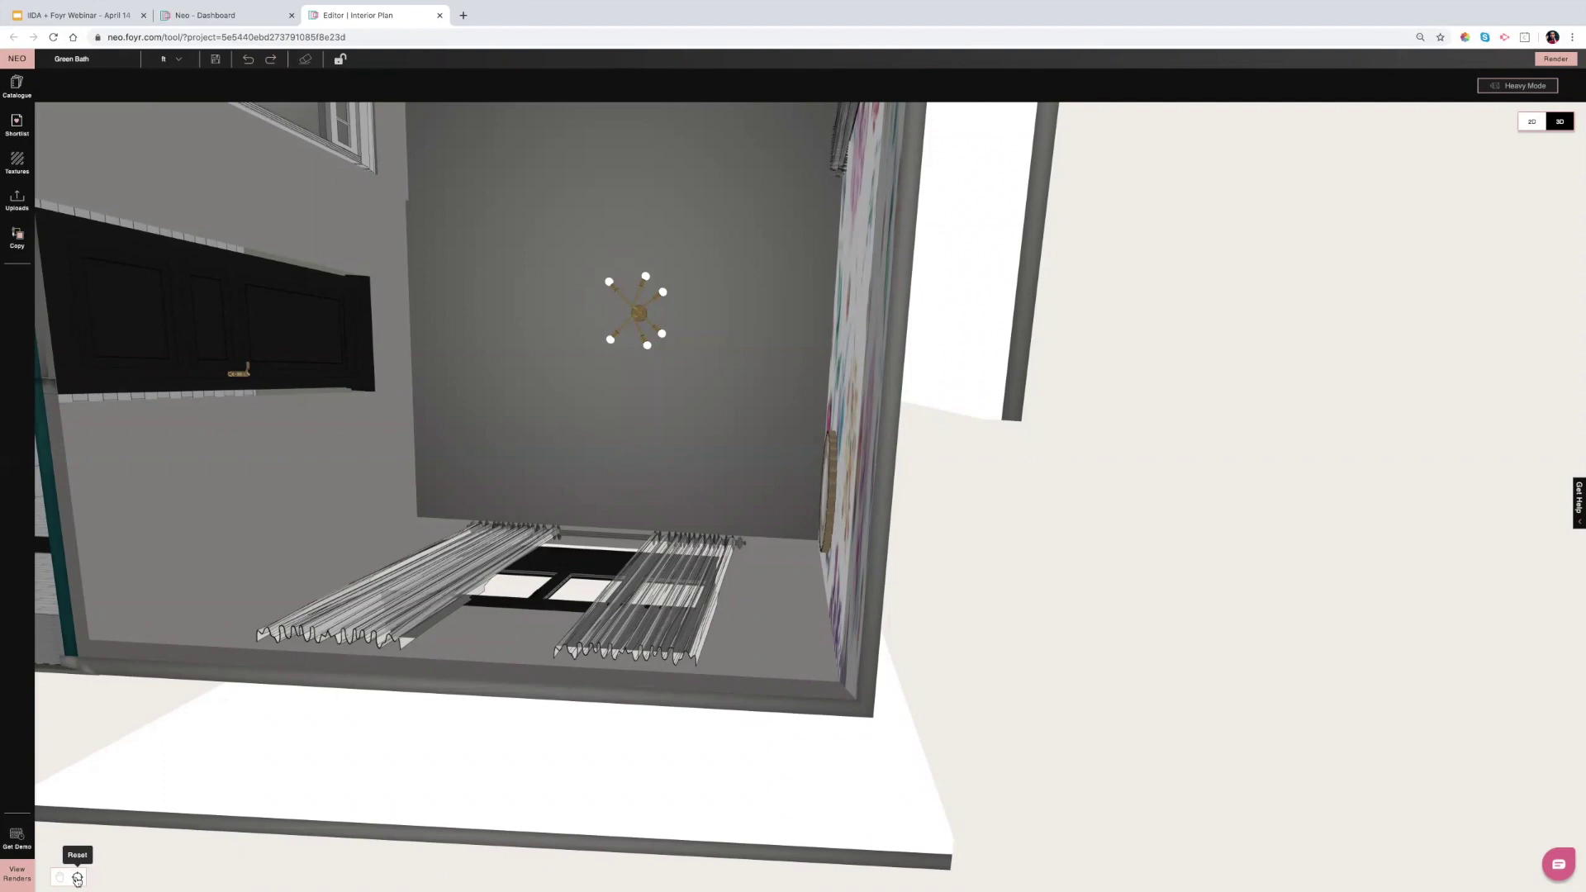
click(79, 878)
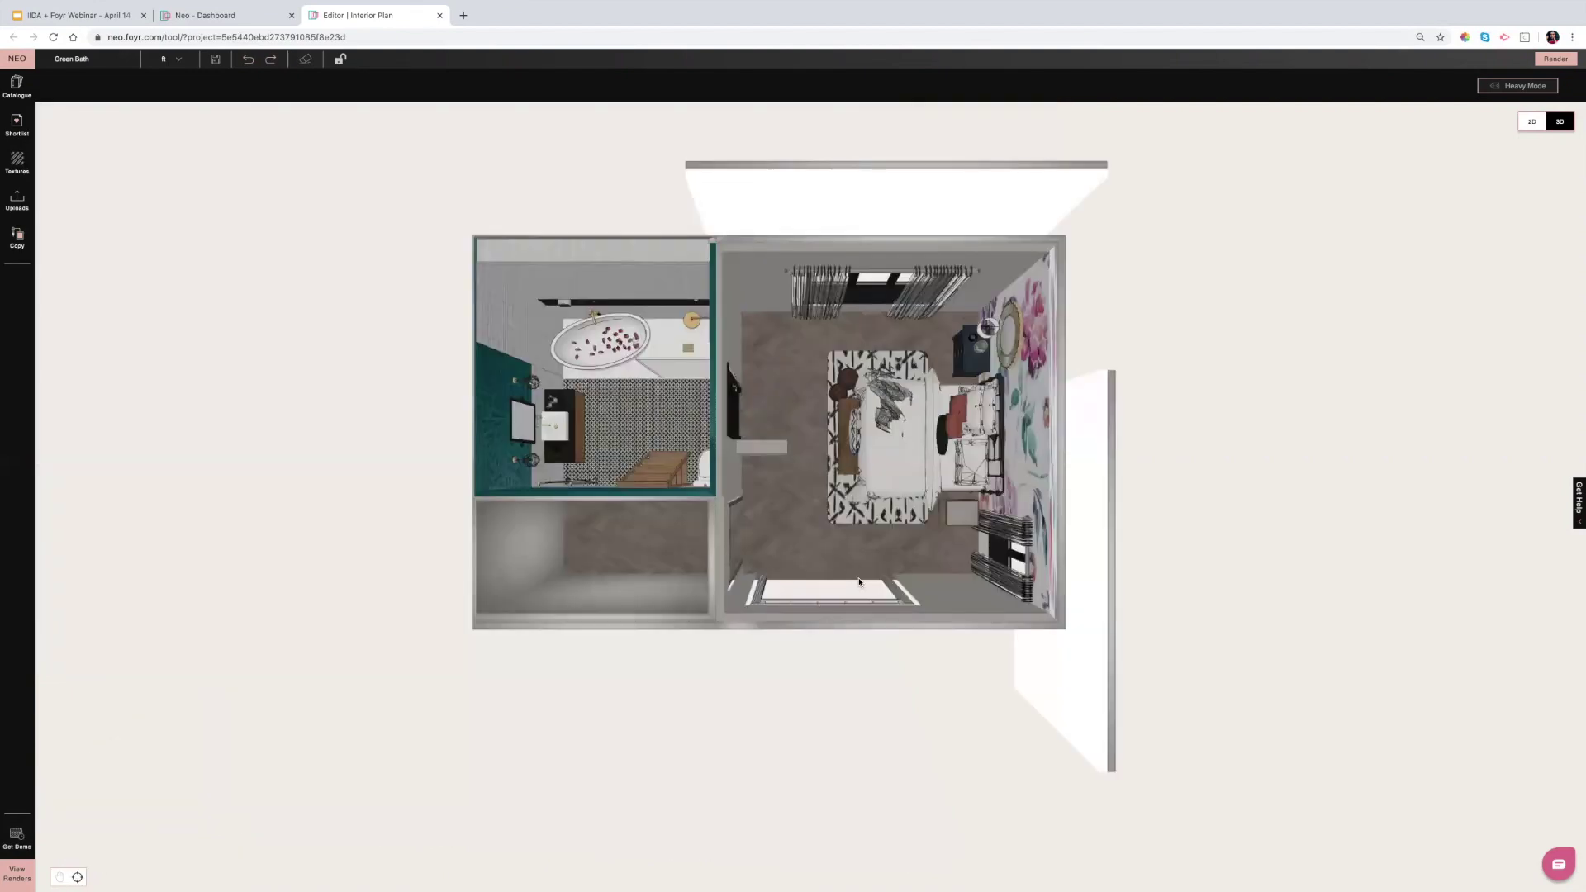
drag(614, 545, 801, 528)
drag(881, 561, 884, 603)
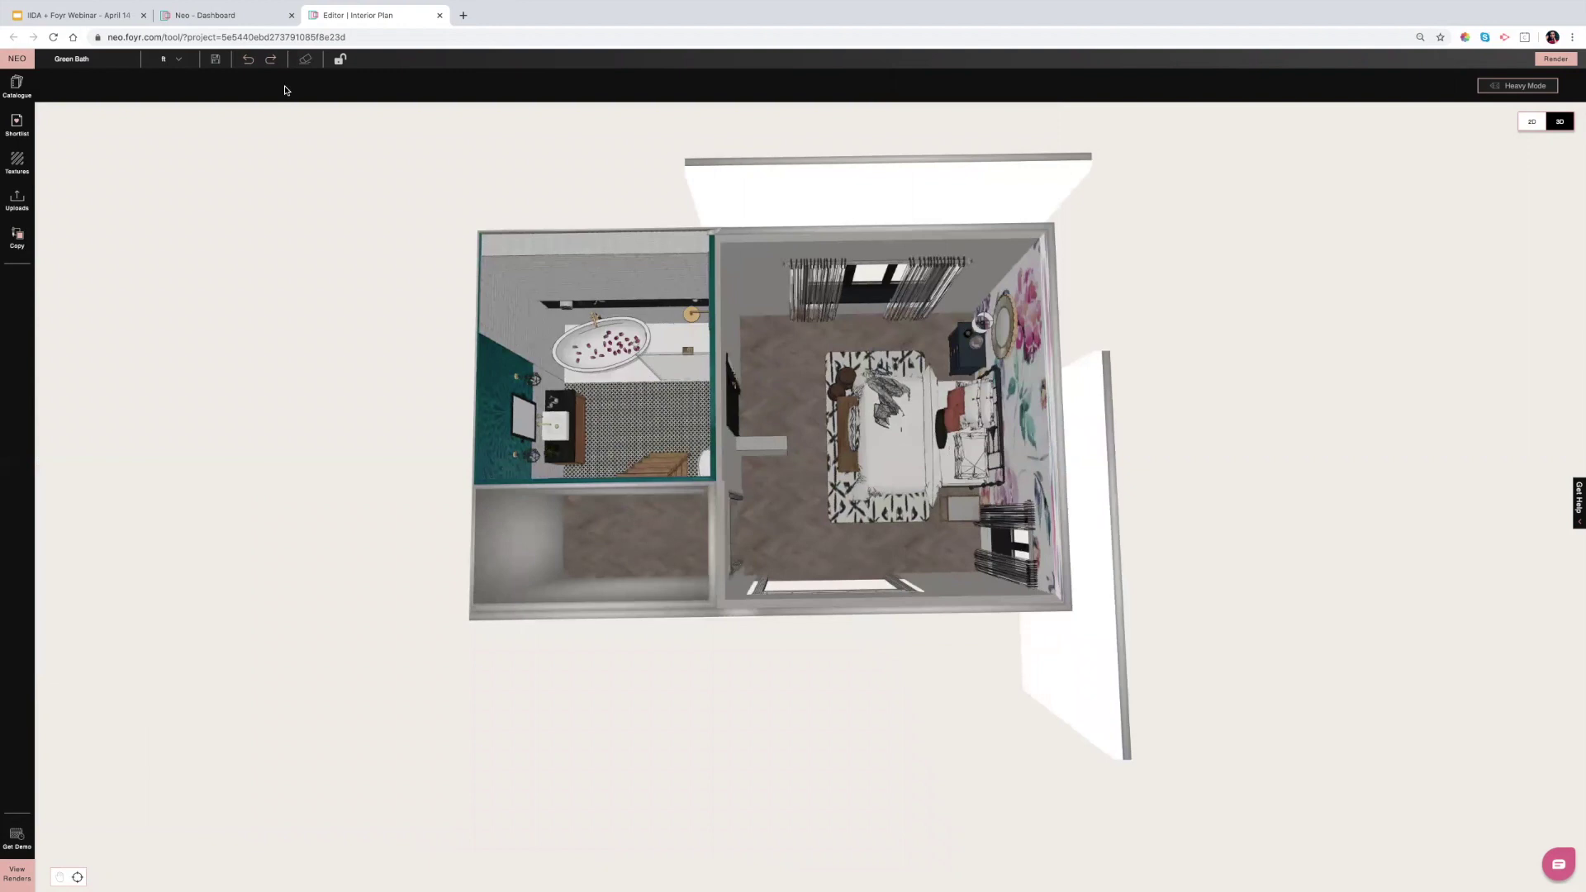
Switch to the Google Slides presentation and look through the slides around Tip 5, ending on Tip 5: Render Controls.
click(97, 16)
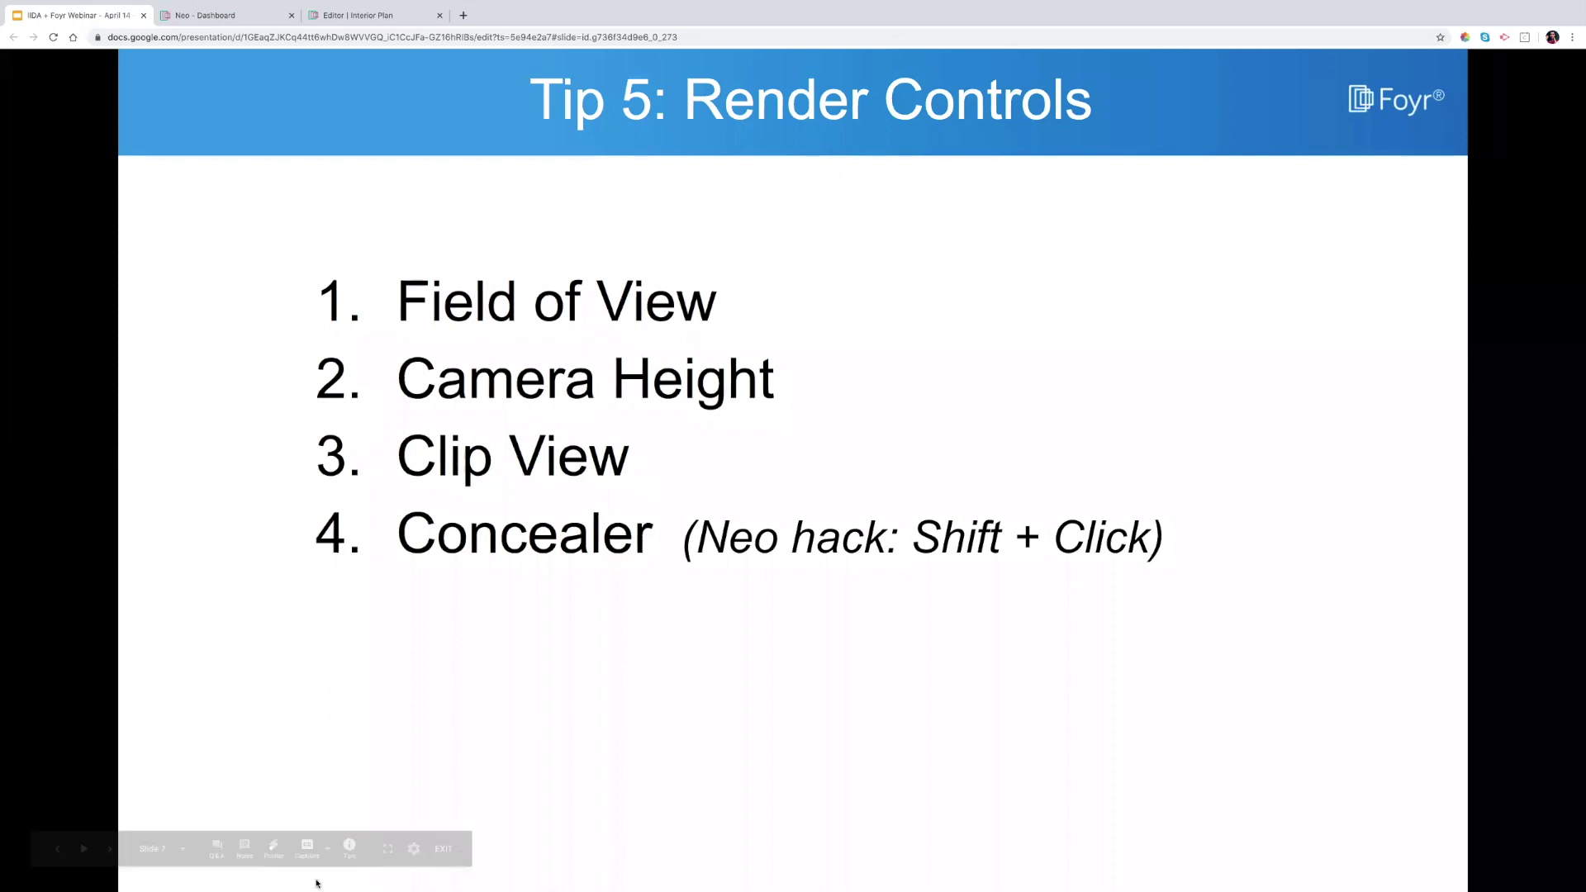
click(57, 850)
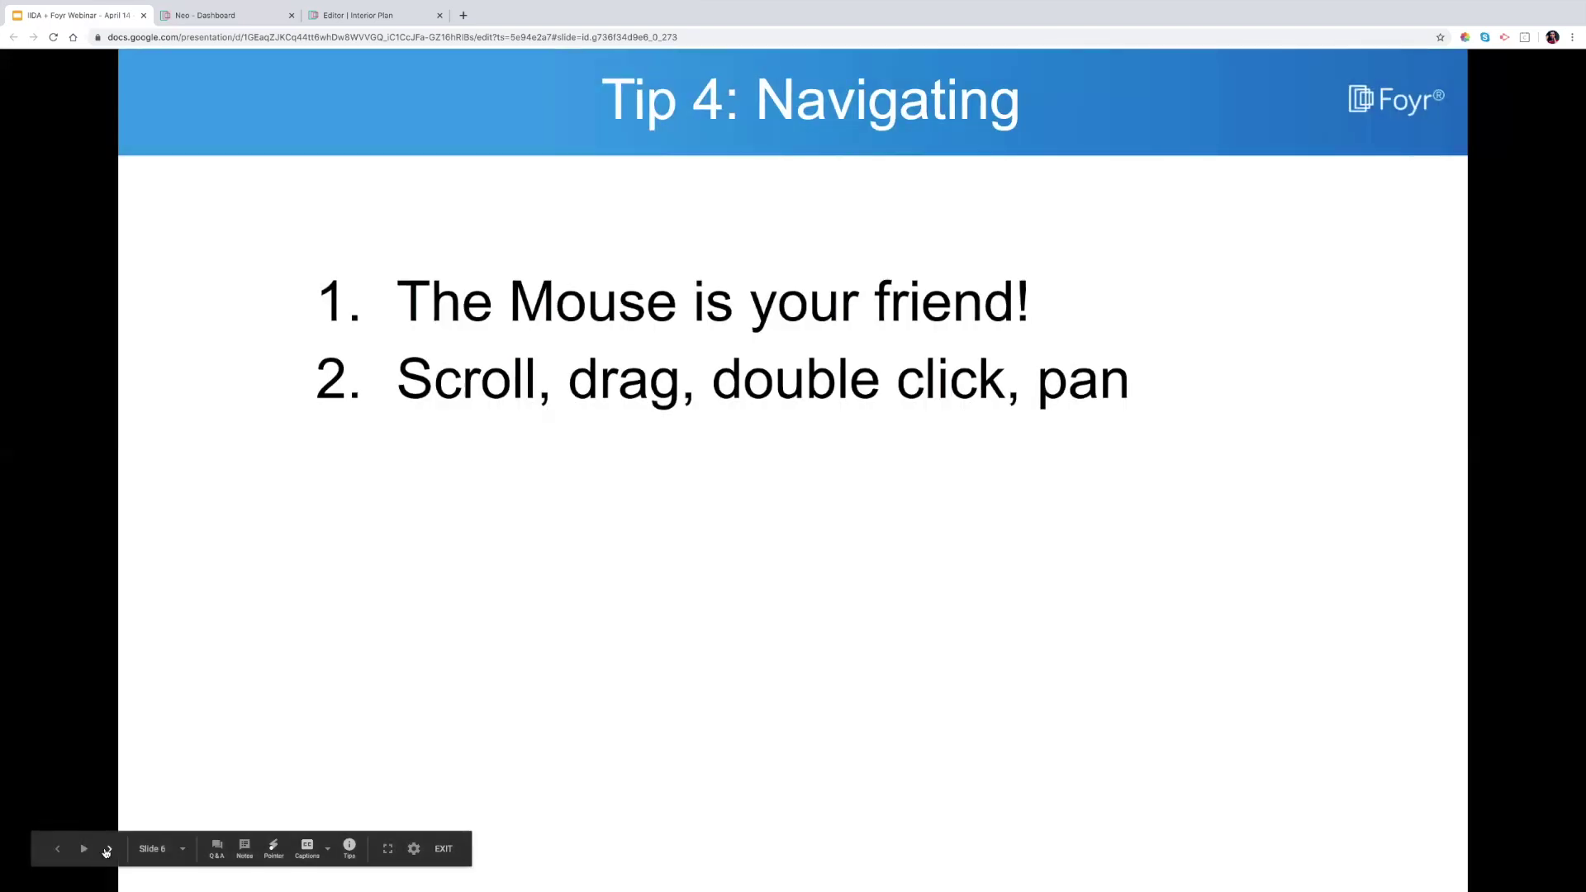
click(107, 849)
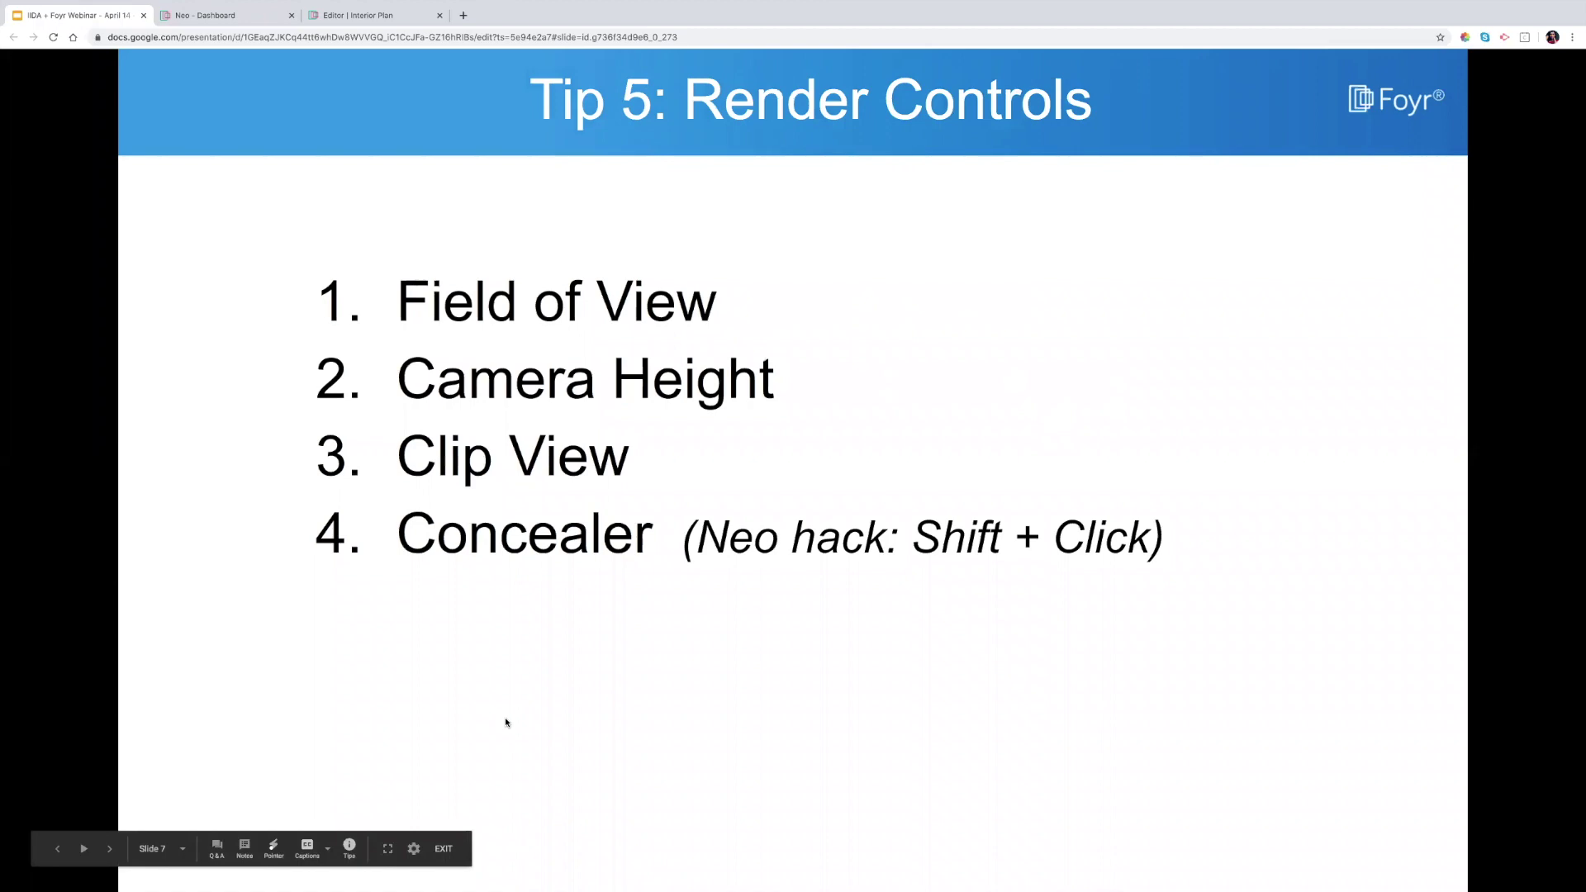
click(506, 723)
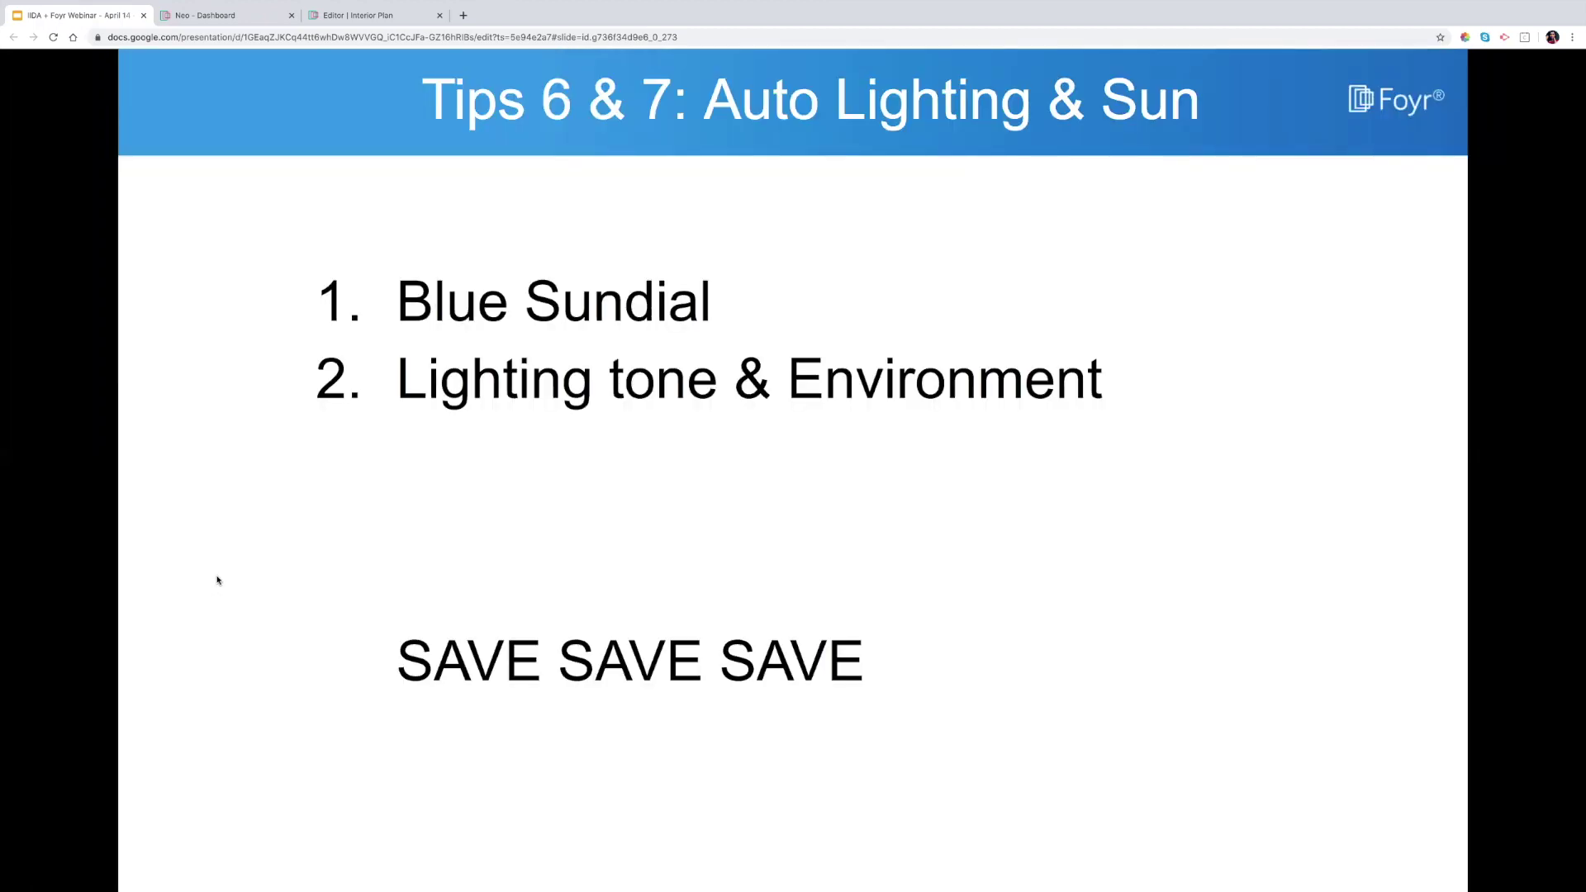
click(217, 580)
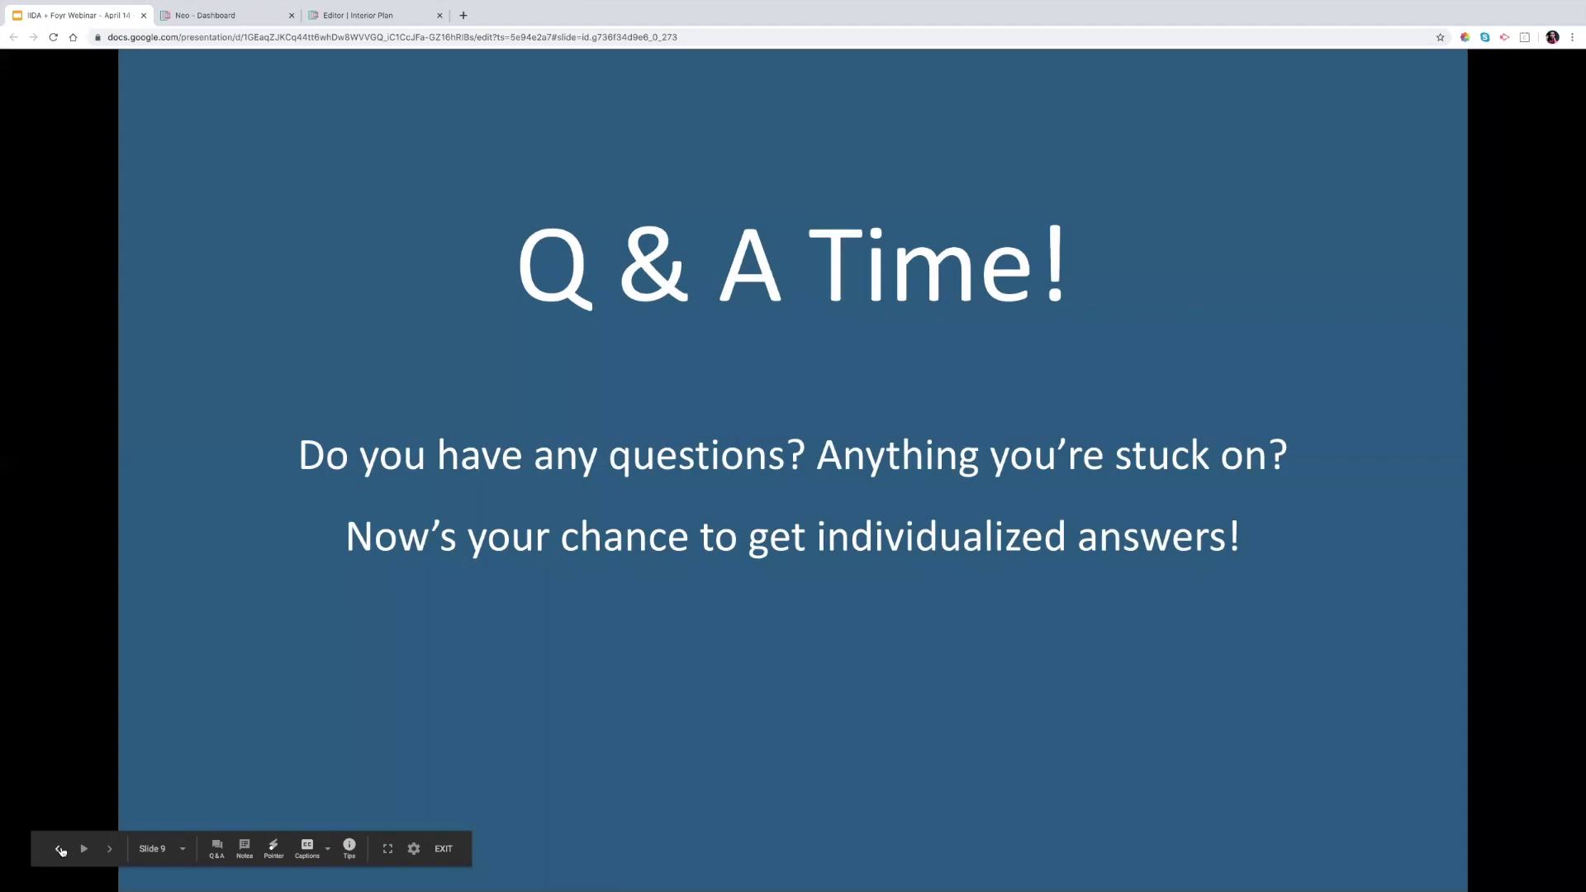
click(61, 850)
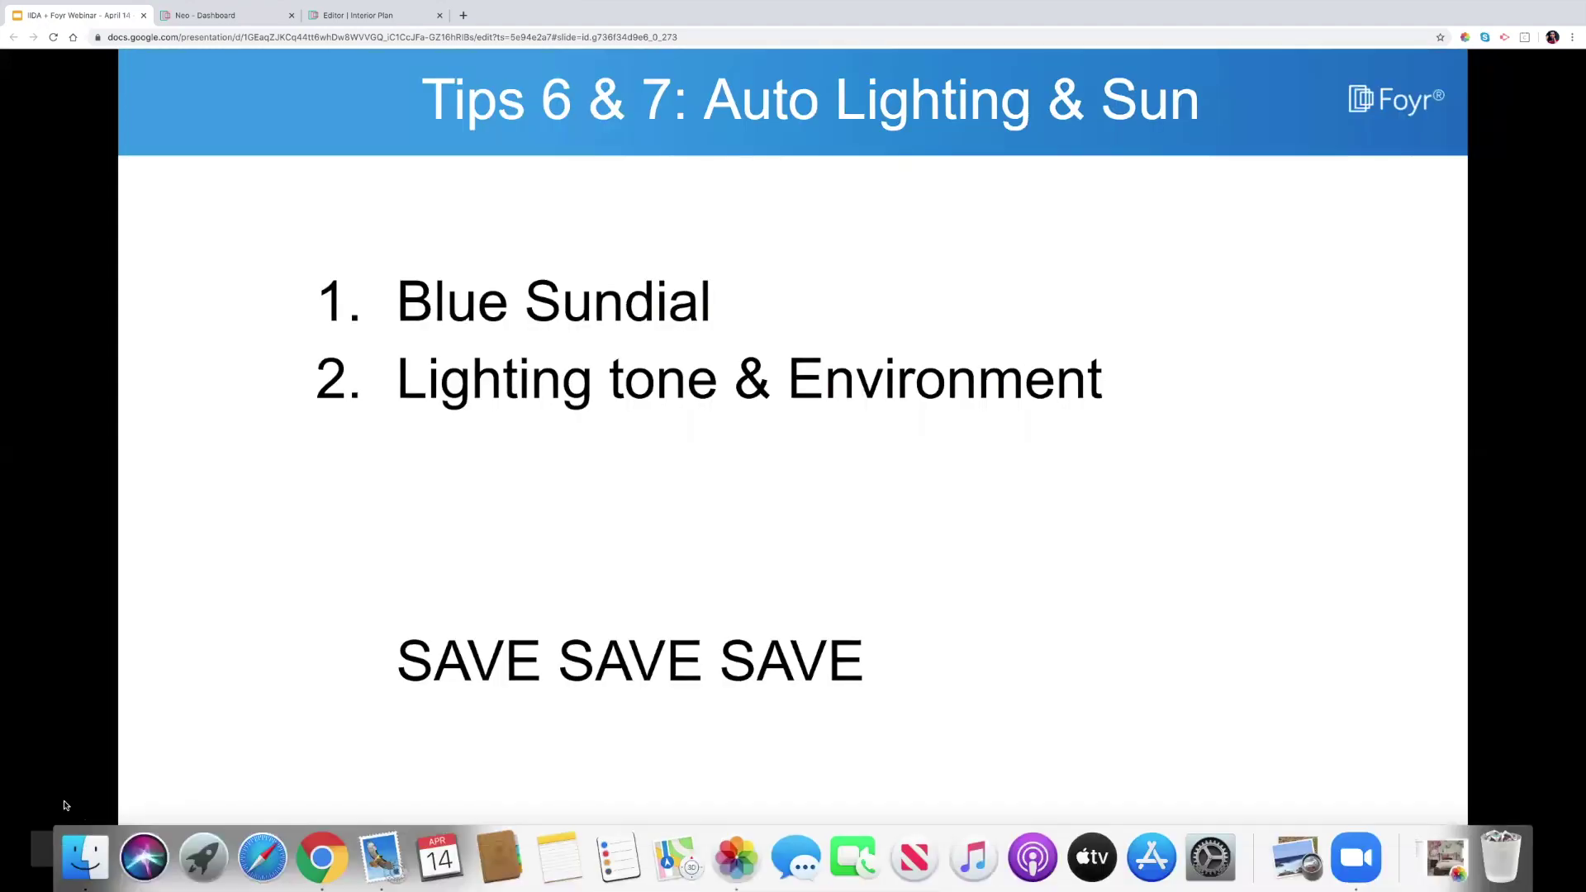
mouse_move(59, 851)
click(59, 850)
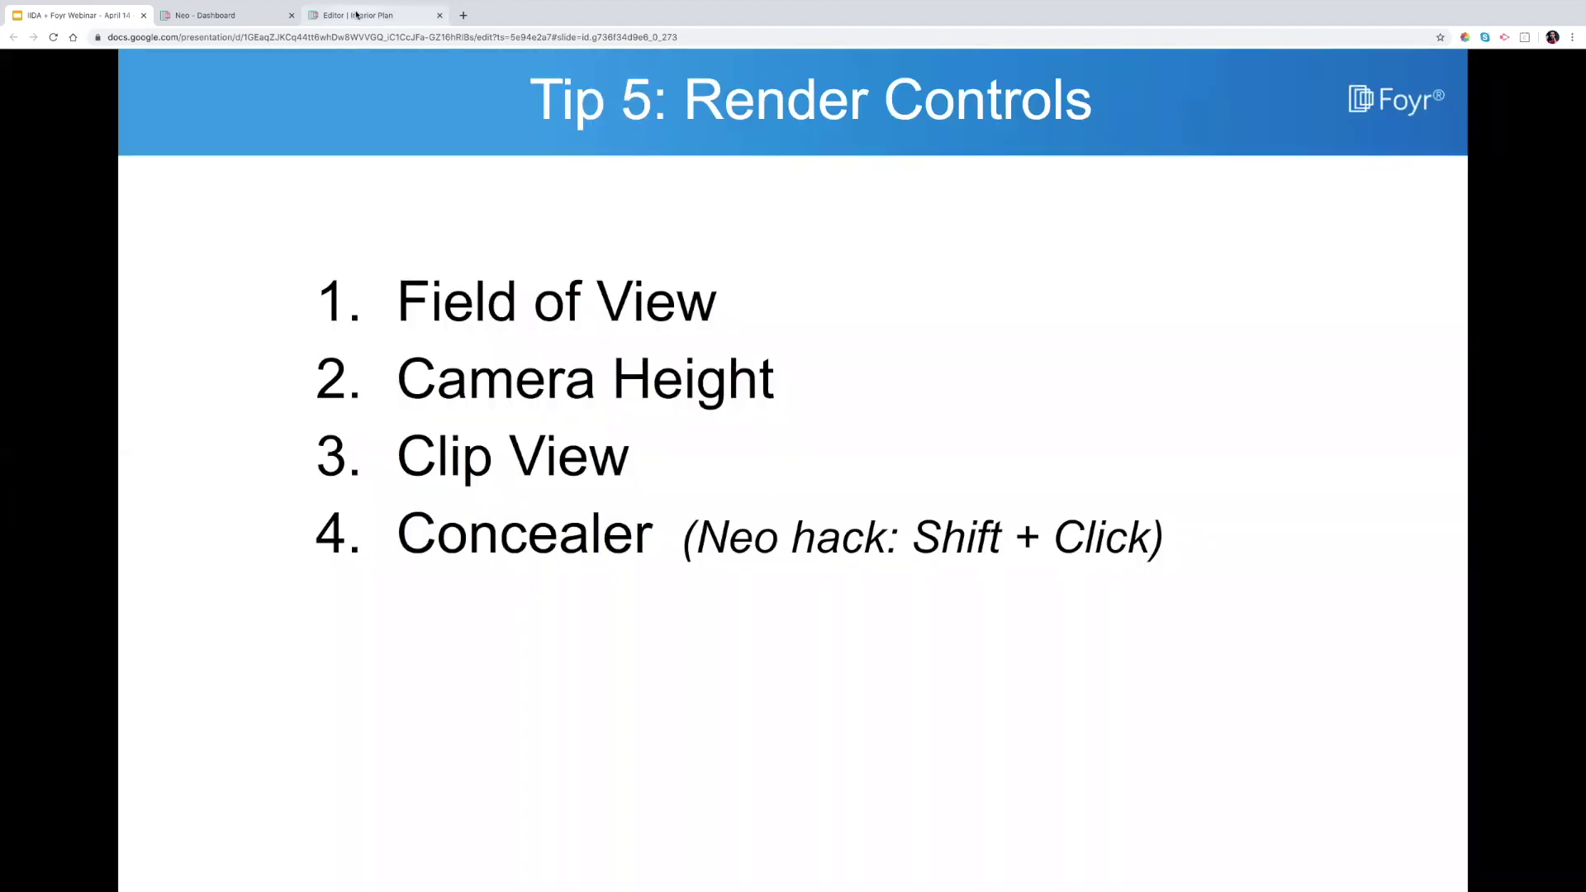
Switch back to the Foyr Neo editor, enter render mode, and position the camera inside the bedroom facing the bed and floral wall.
click(356, 14)
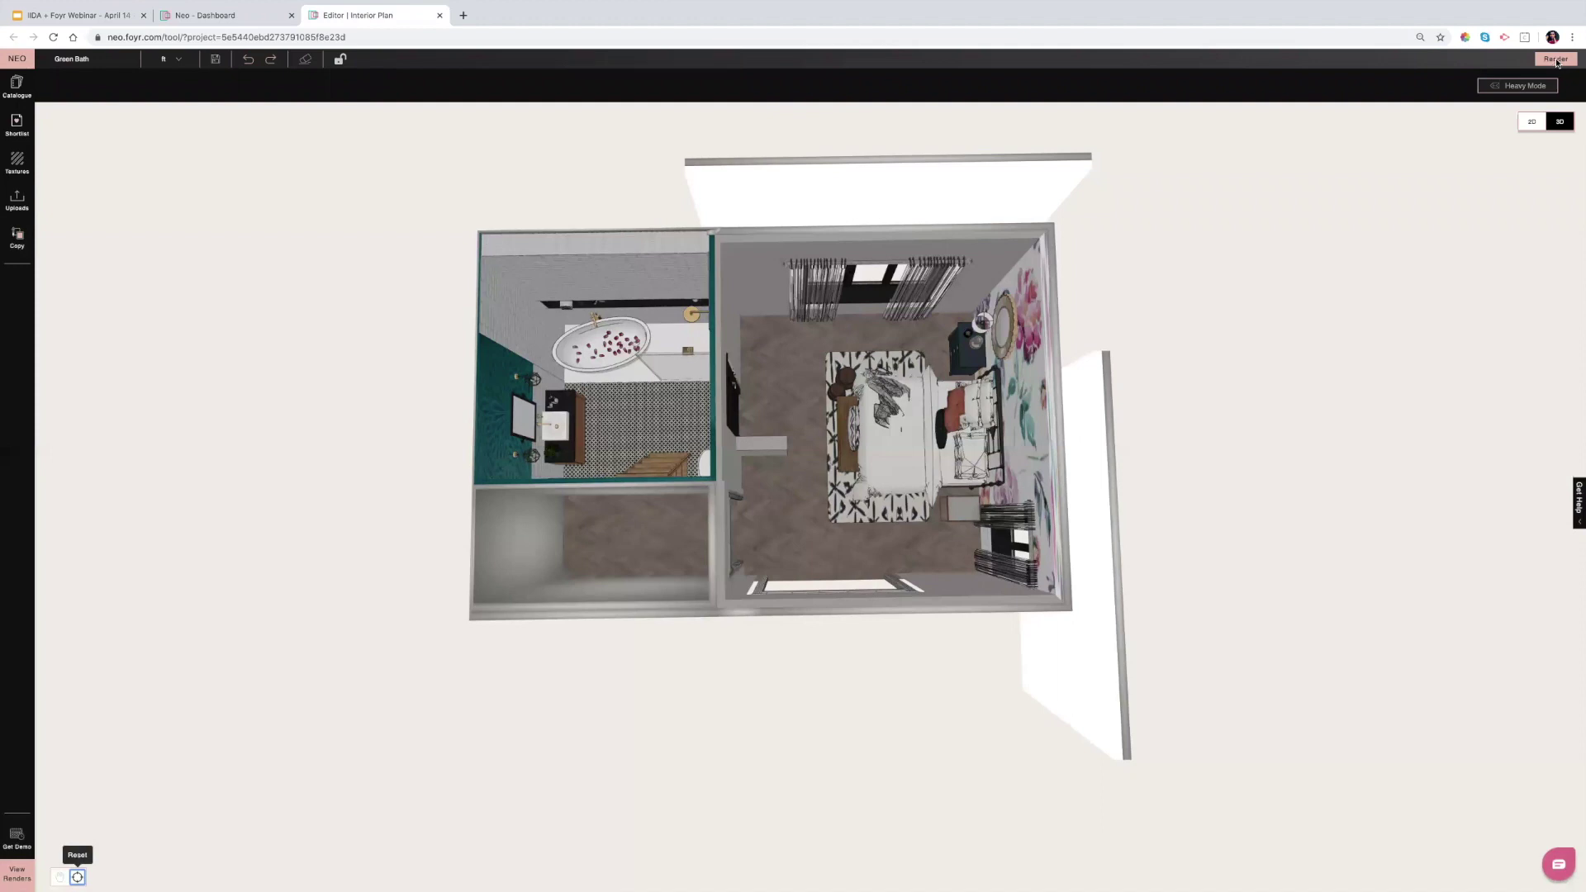
click(1556, 60)
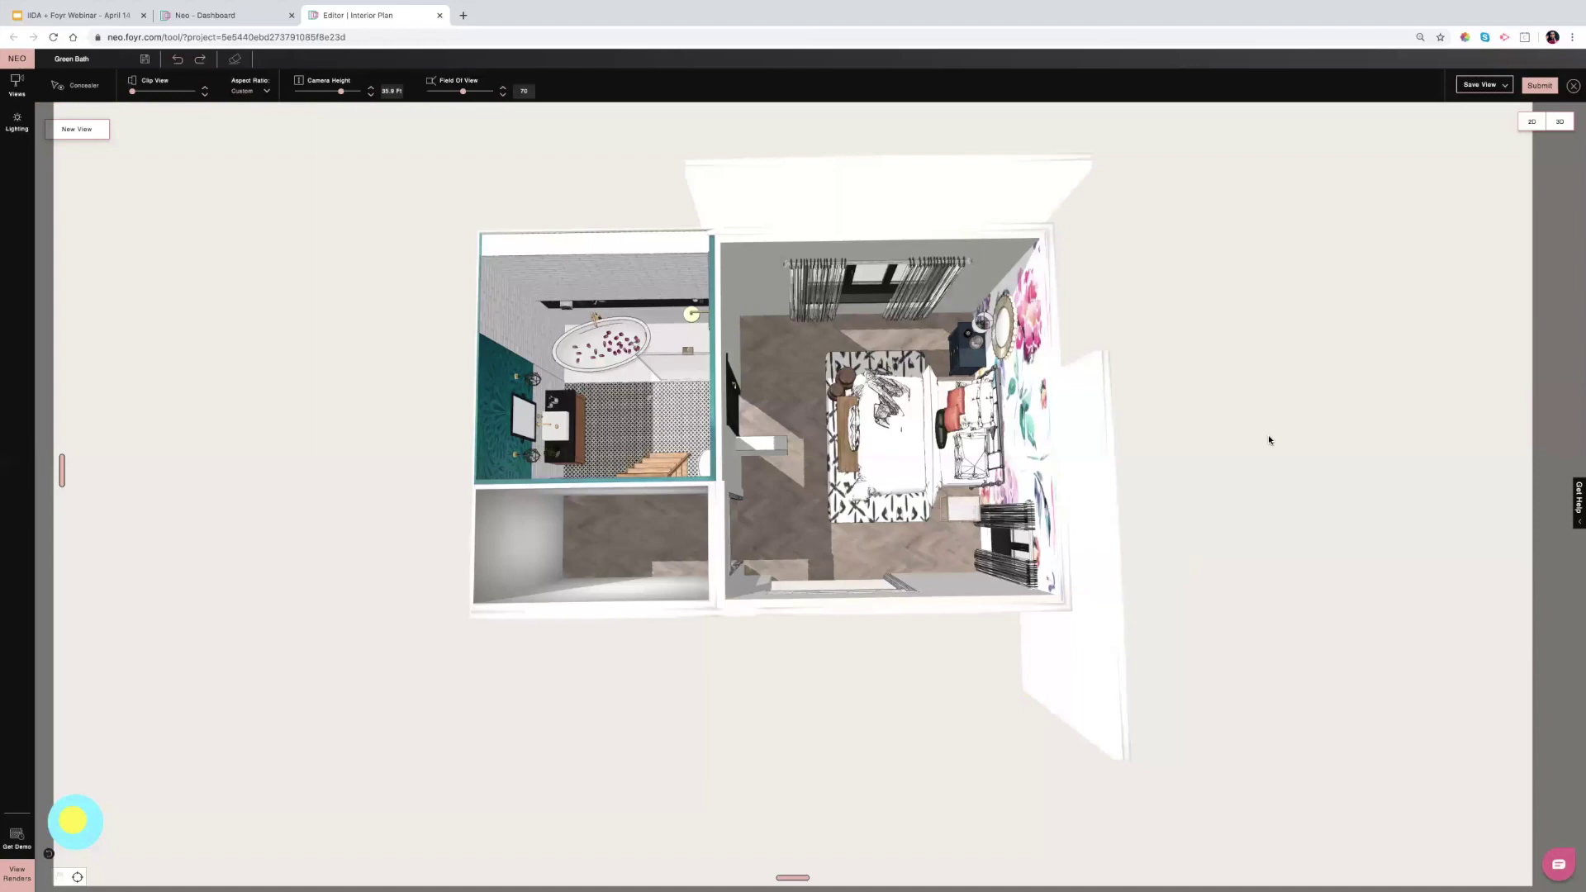
drag(1268, 438, 826, 322)
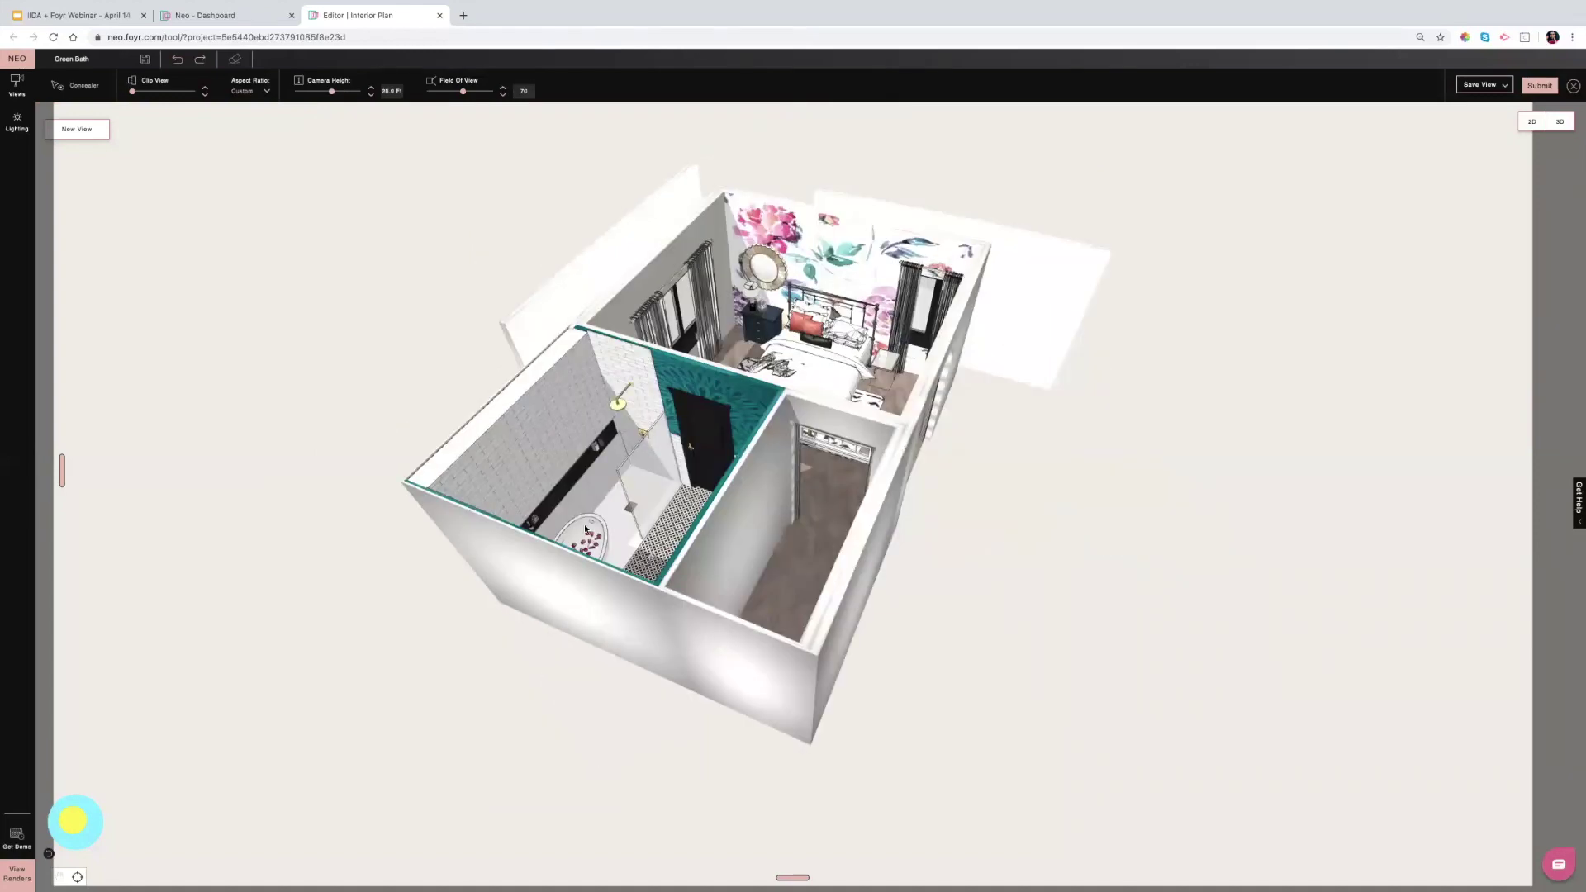
scroll(584, 524, down, 5)
drag(801, 518, 795, 474)
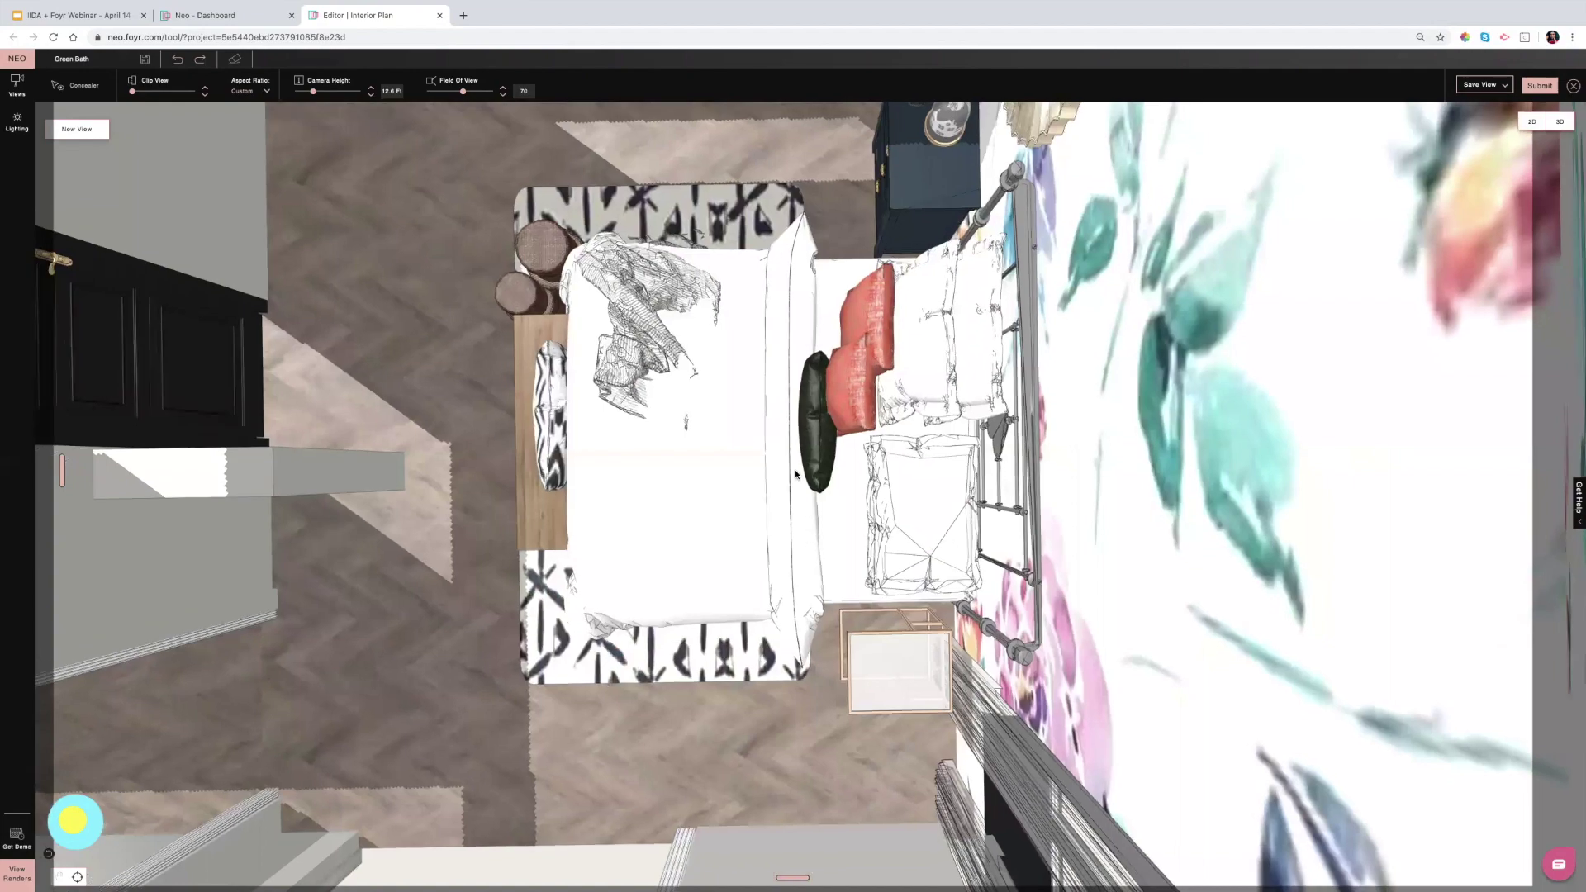
drag(711, 529, 752, 669)
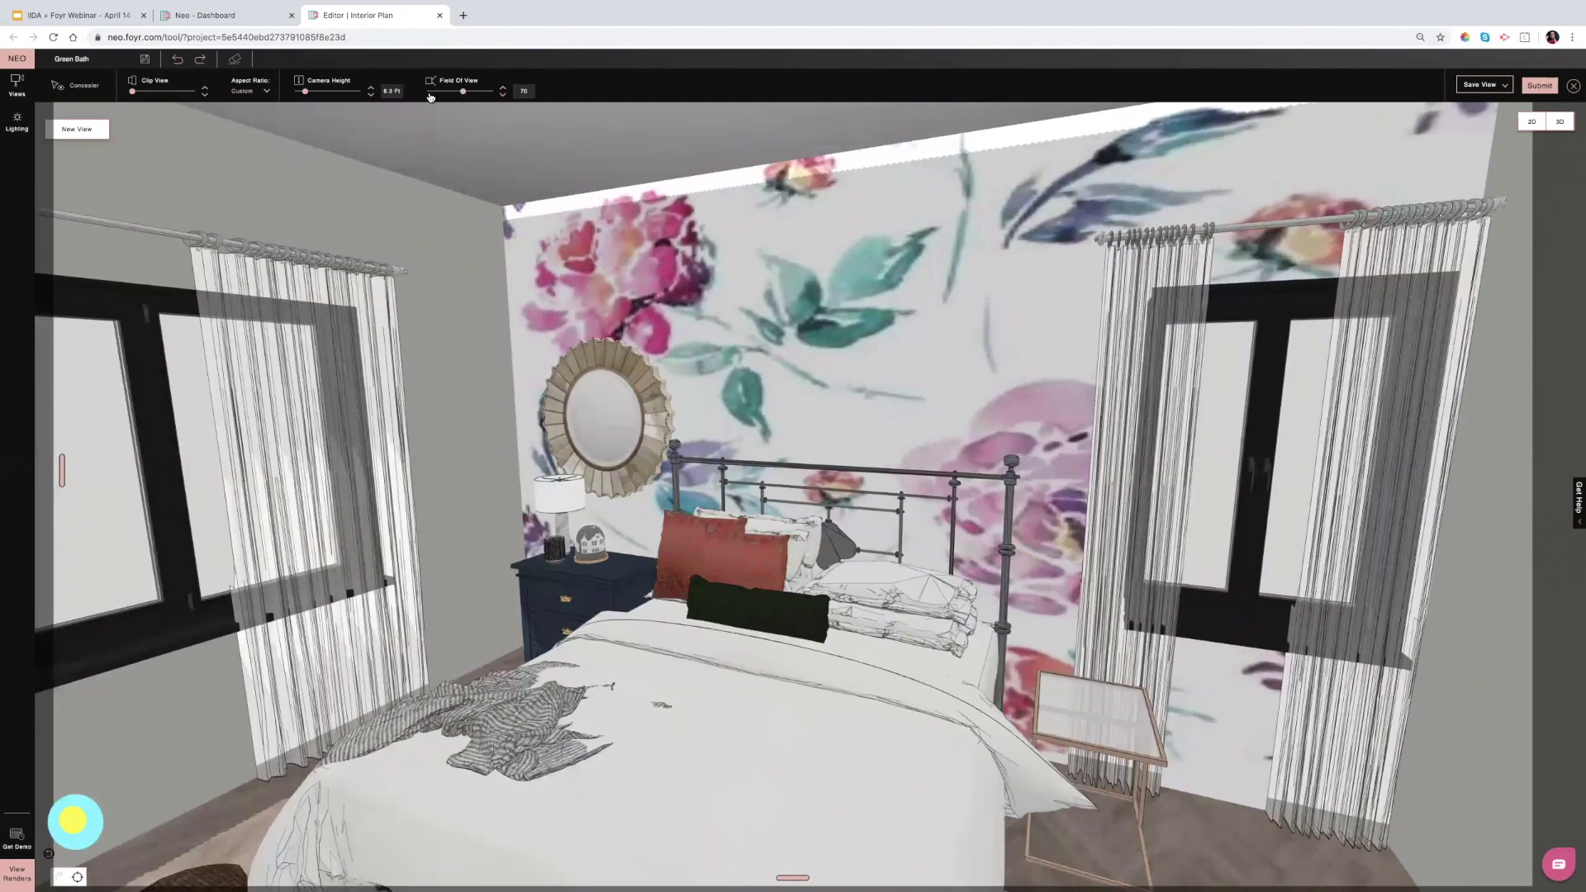
Try several field of view settings on the bedroom, widening to 90, and set the field of view to 45.
click(457, 91)
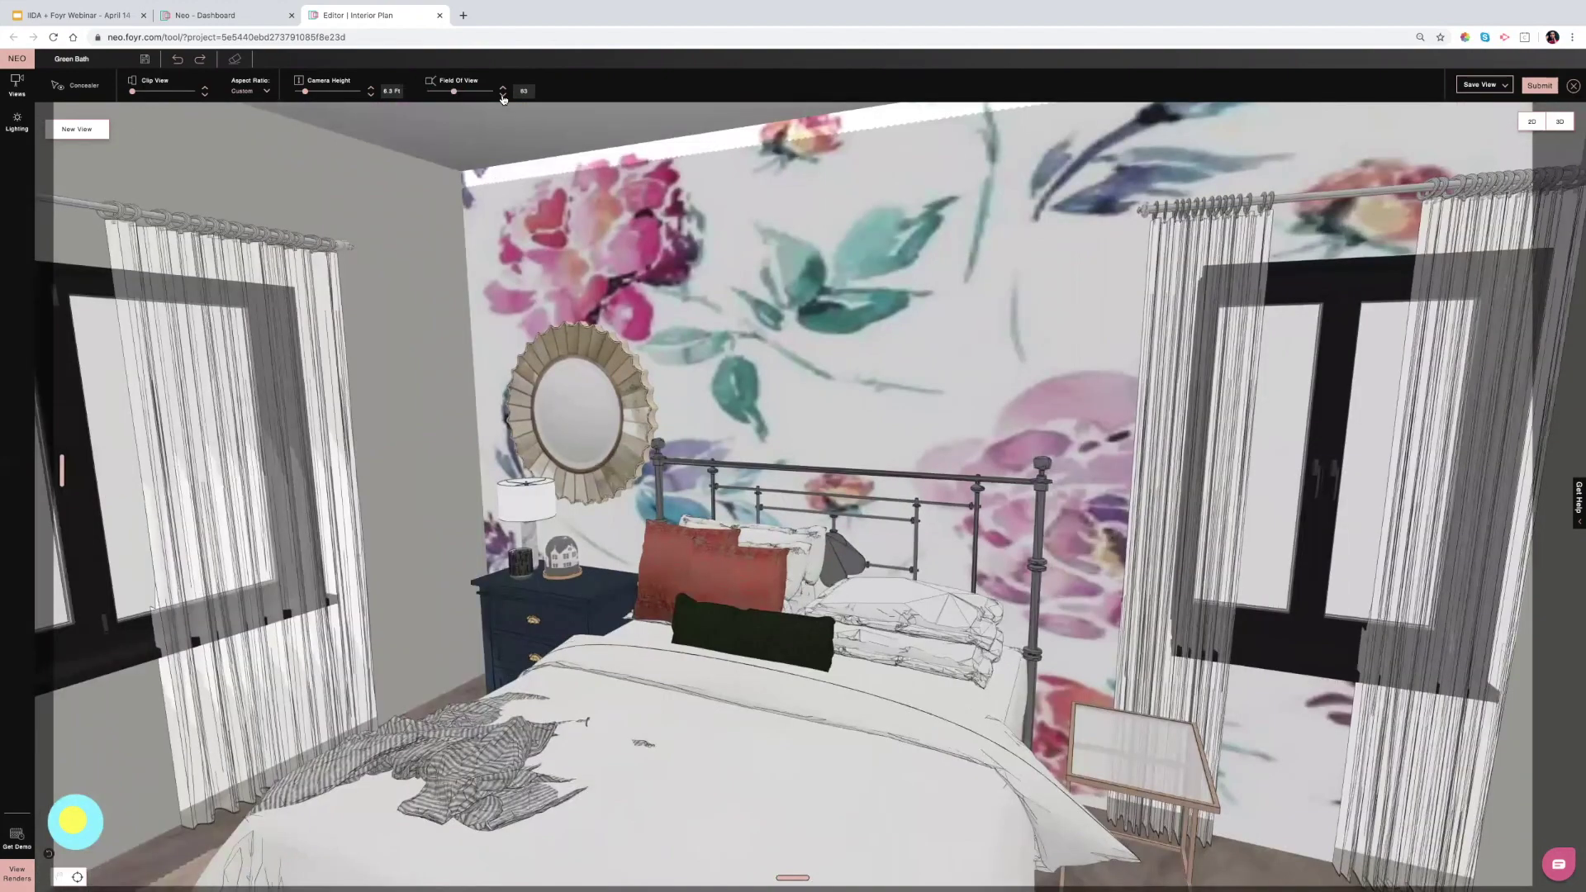
click(503, 94)
click(503, 89)
click(503, 96)
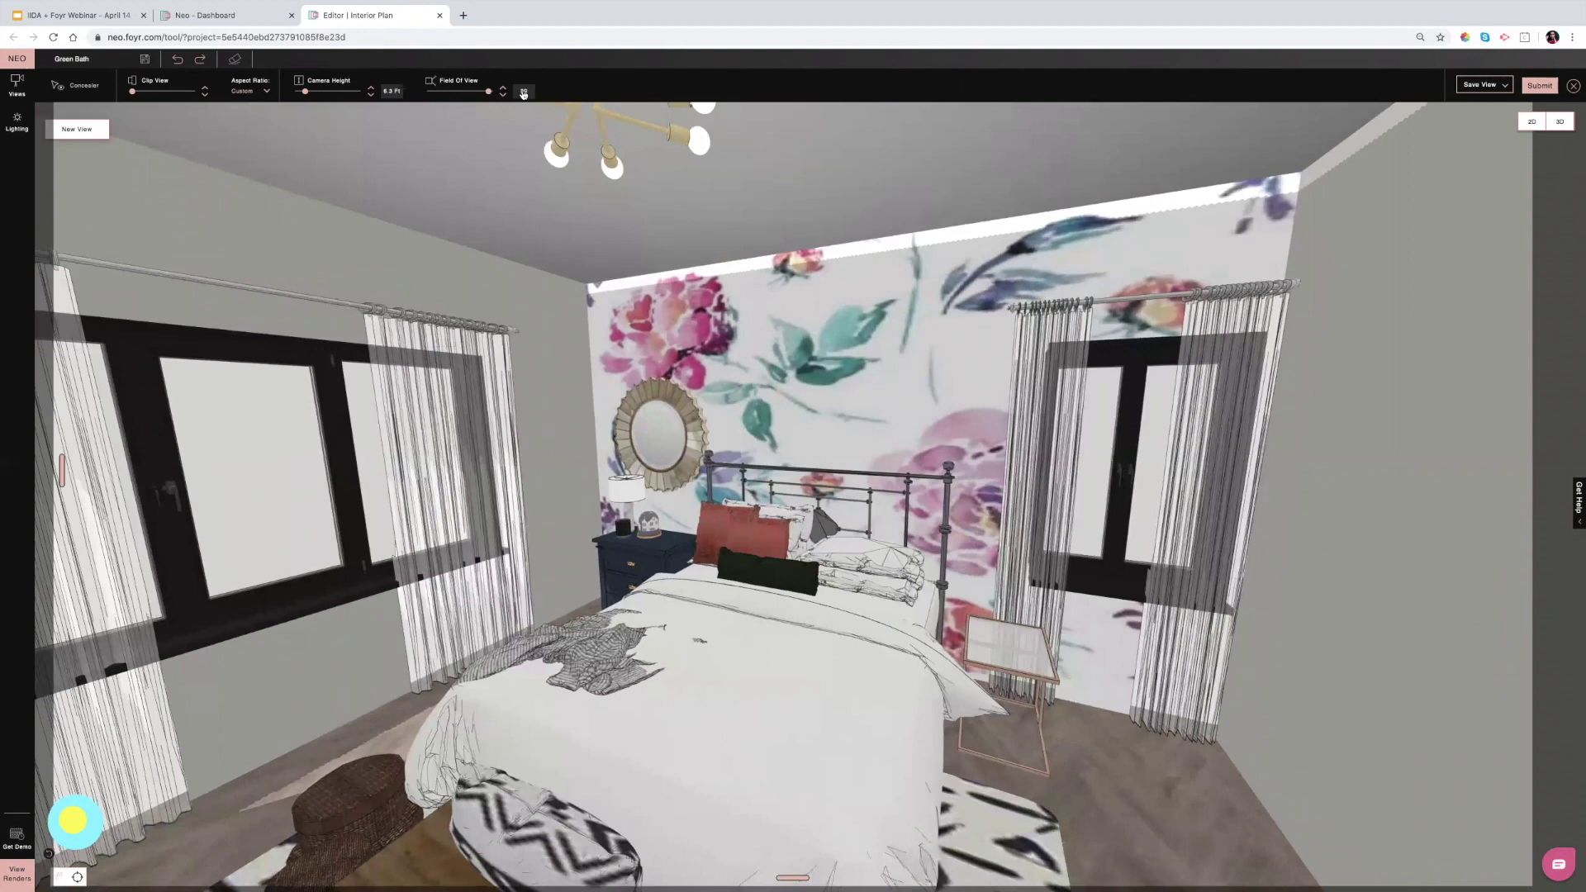
click(488, 93)
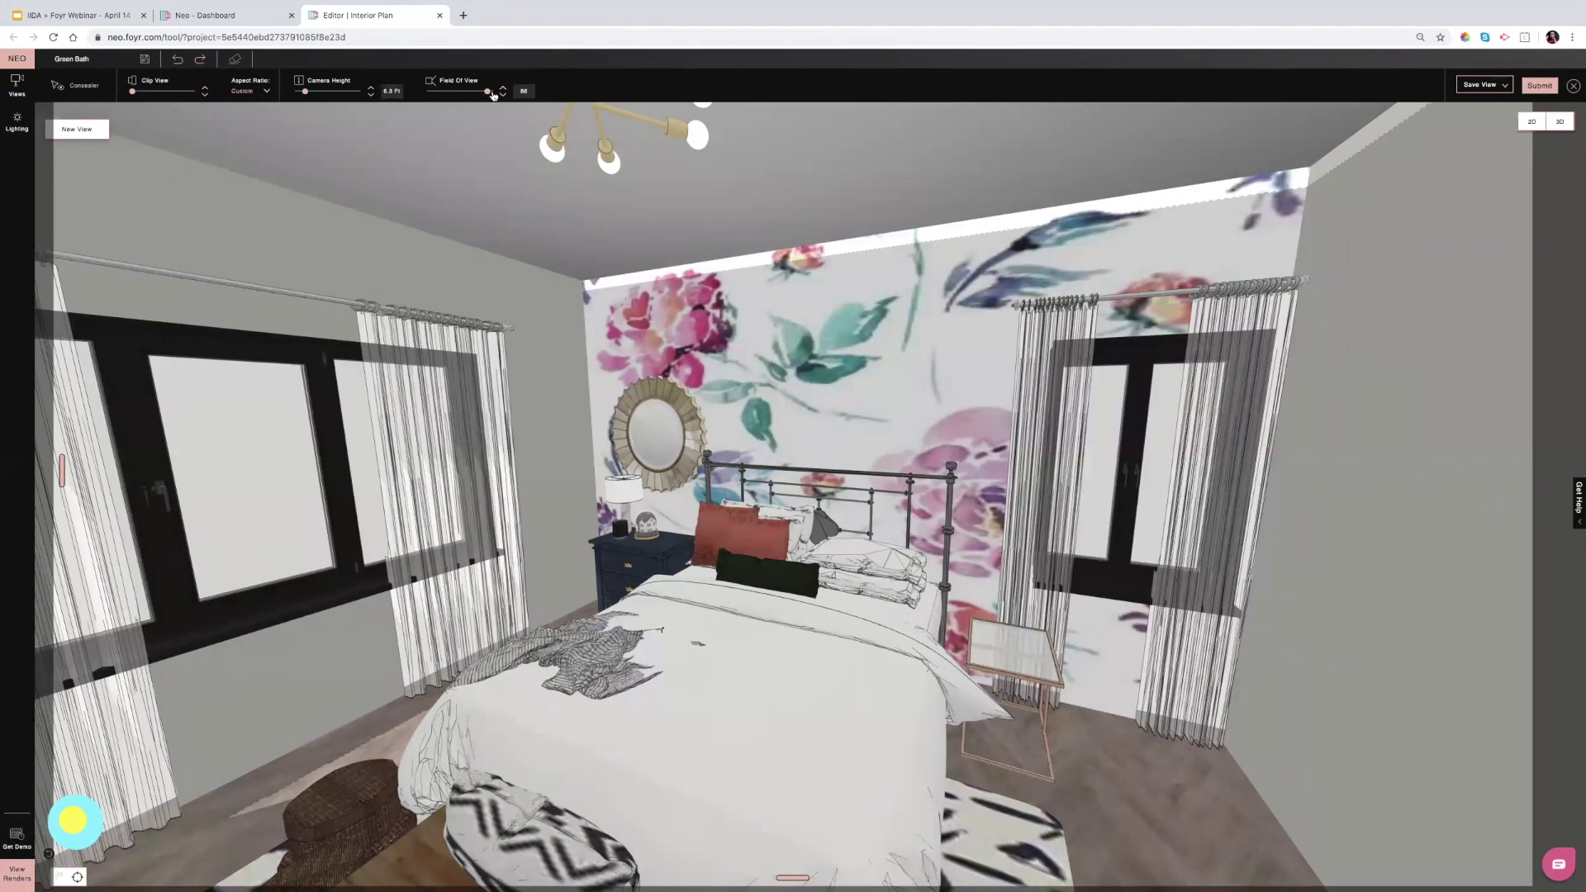
click(492, 94)
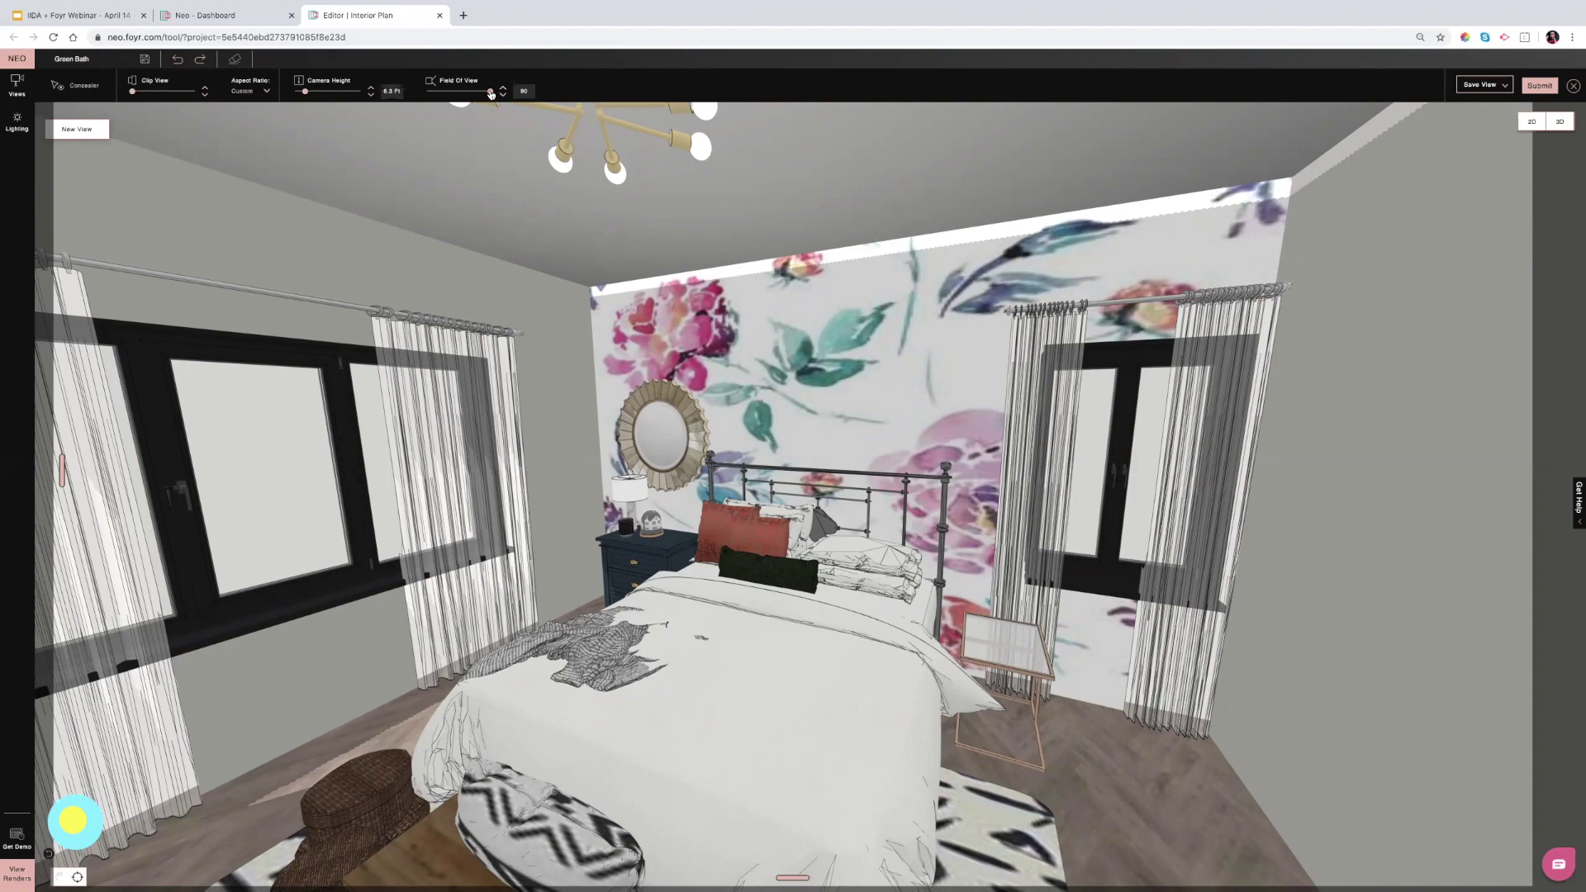
click(423, 92)
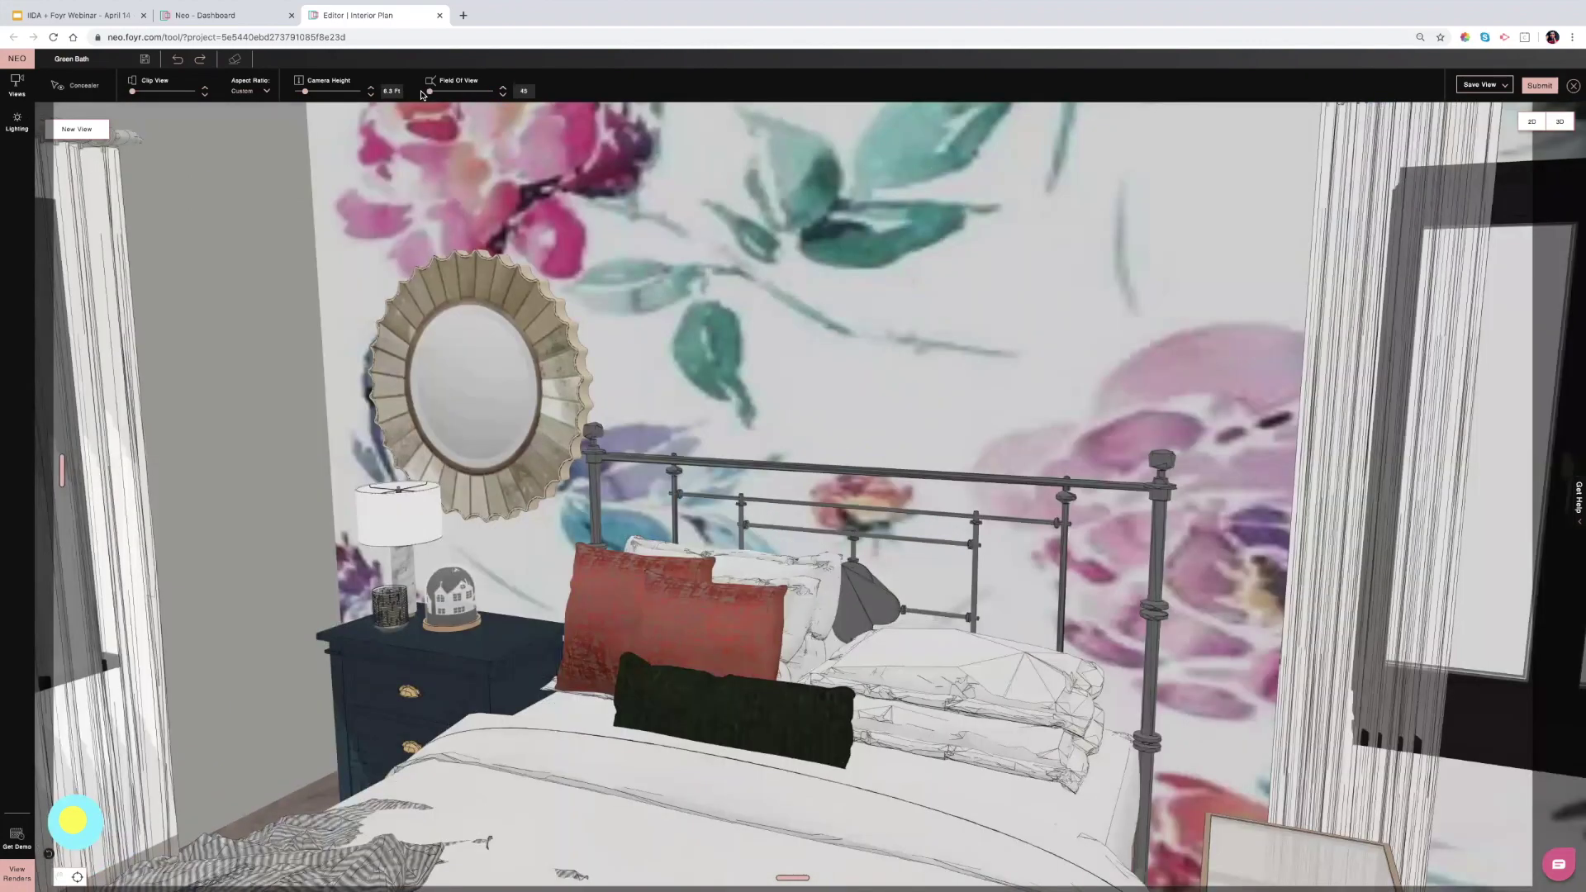
Try different camera distances and heights for the bedroom shot, and set the camera height to 7.7 ft.
scroll(926, 514, down, 2)
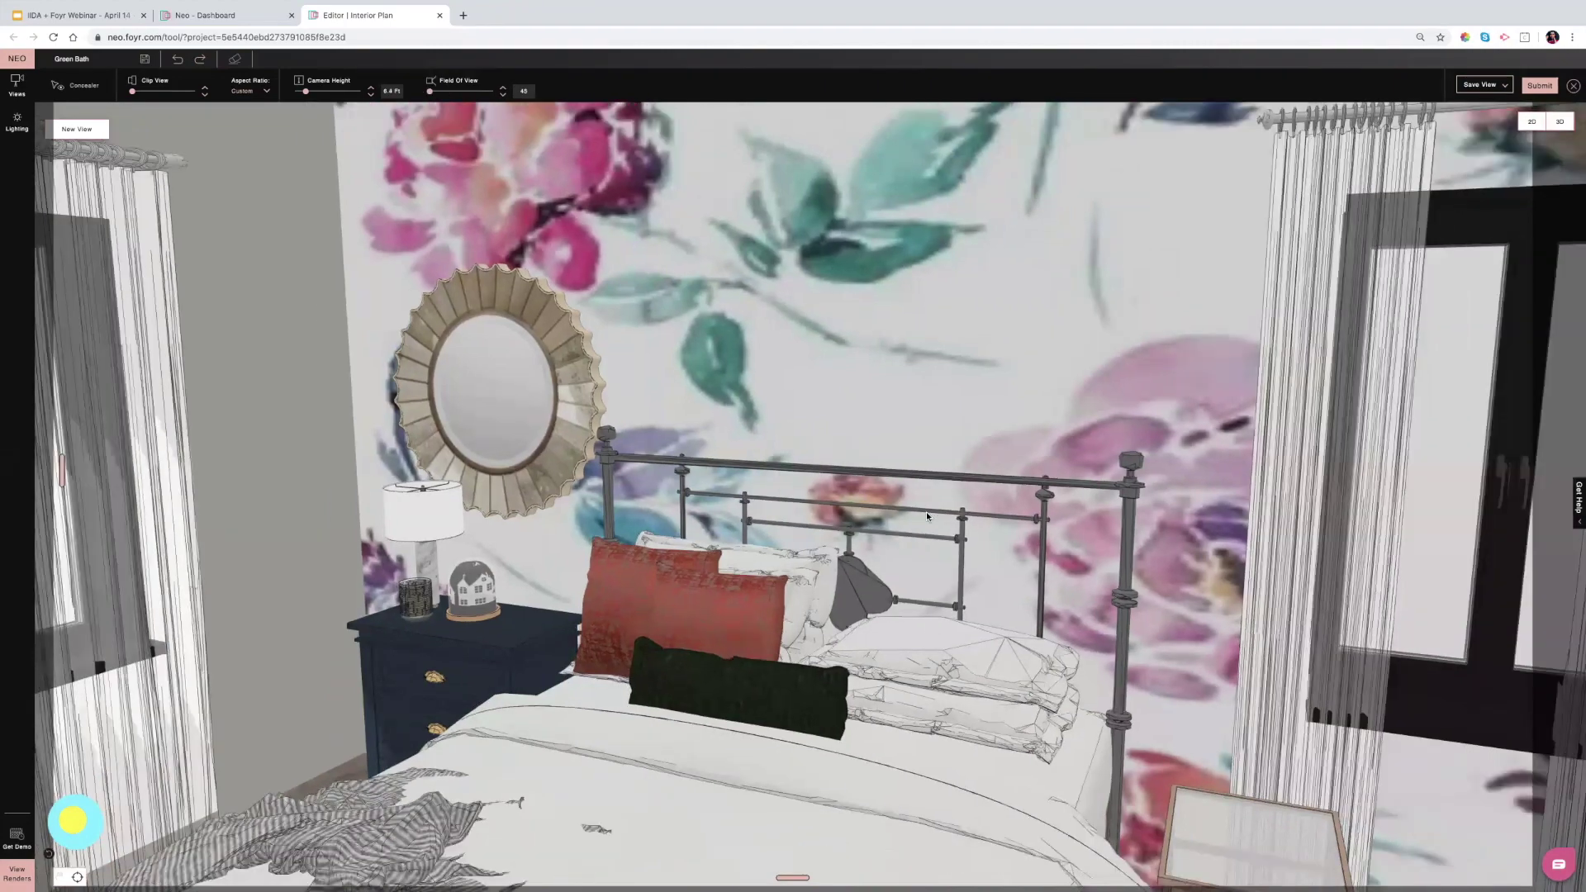
scroll(926, 515, down, 5)
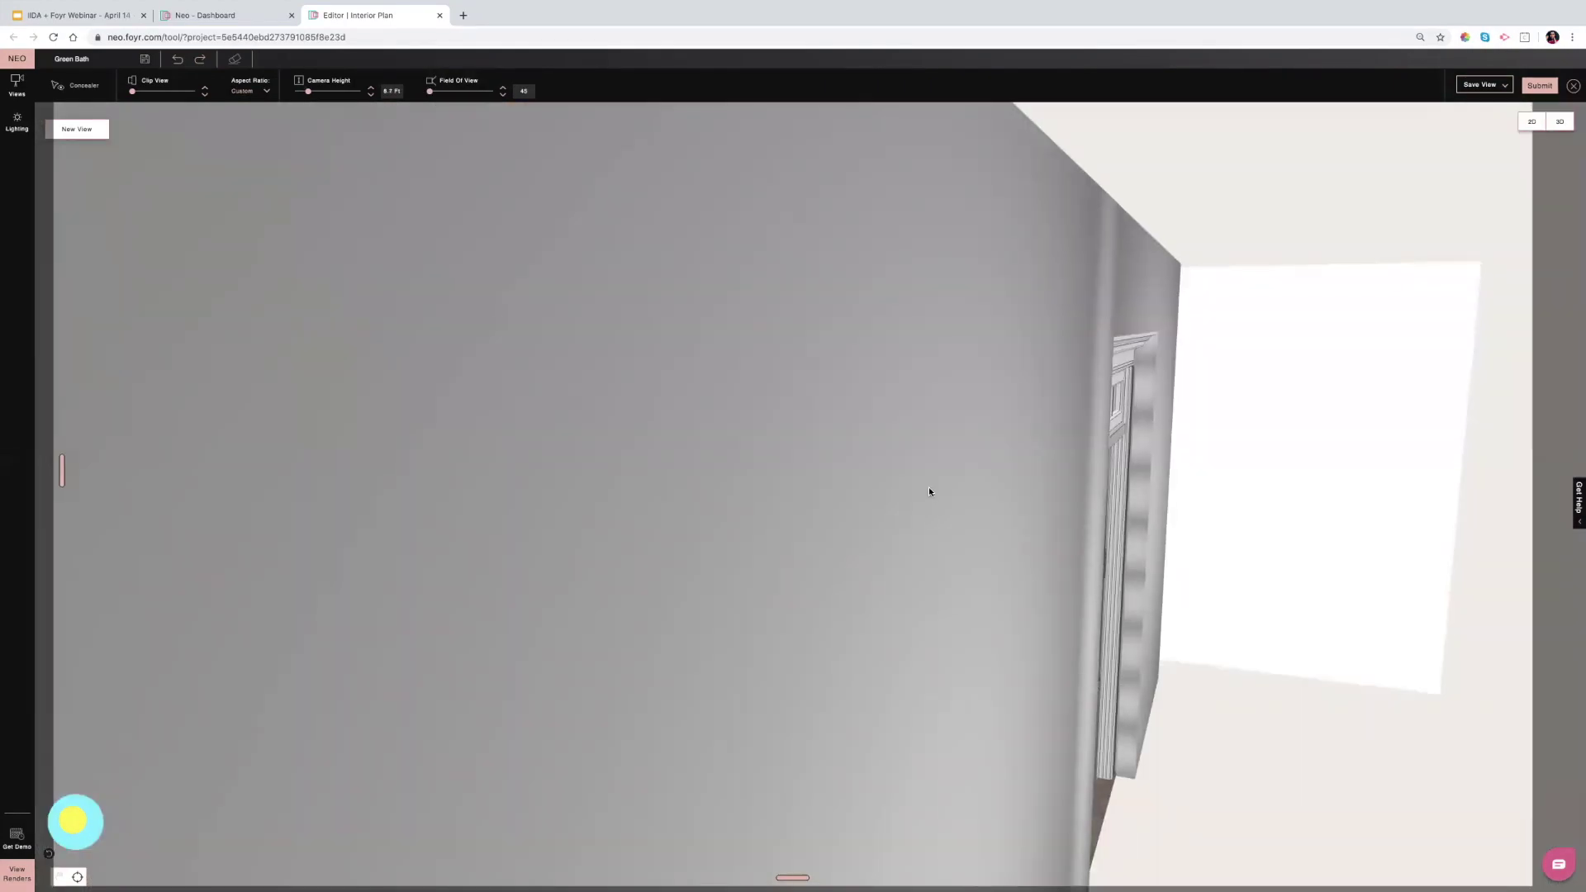
scroll(929, 490, down, 3)
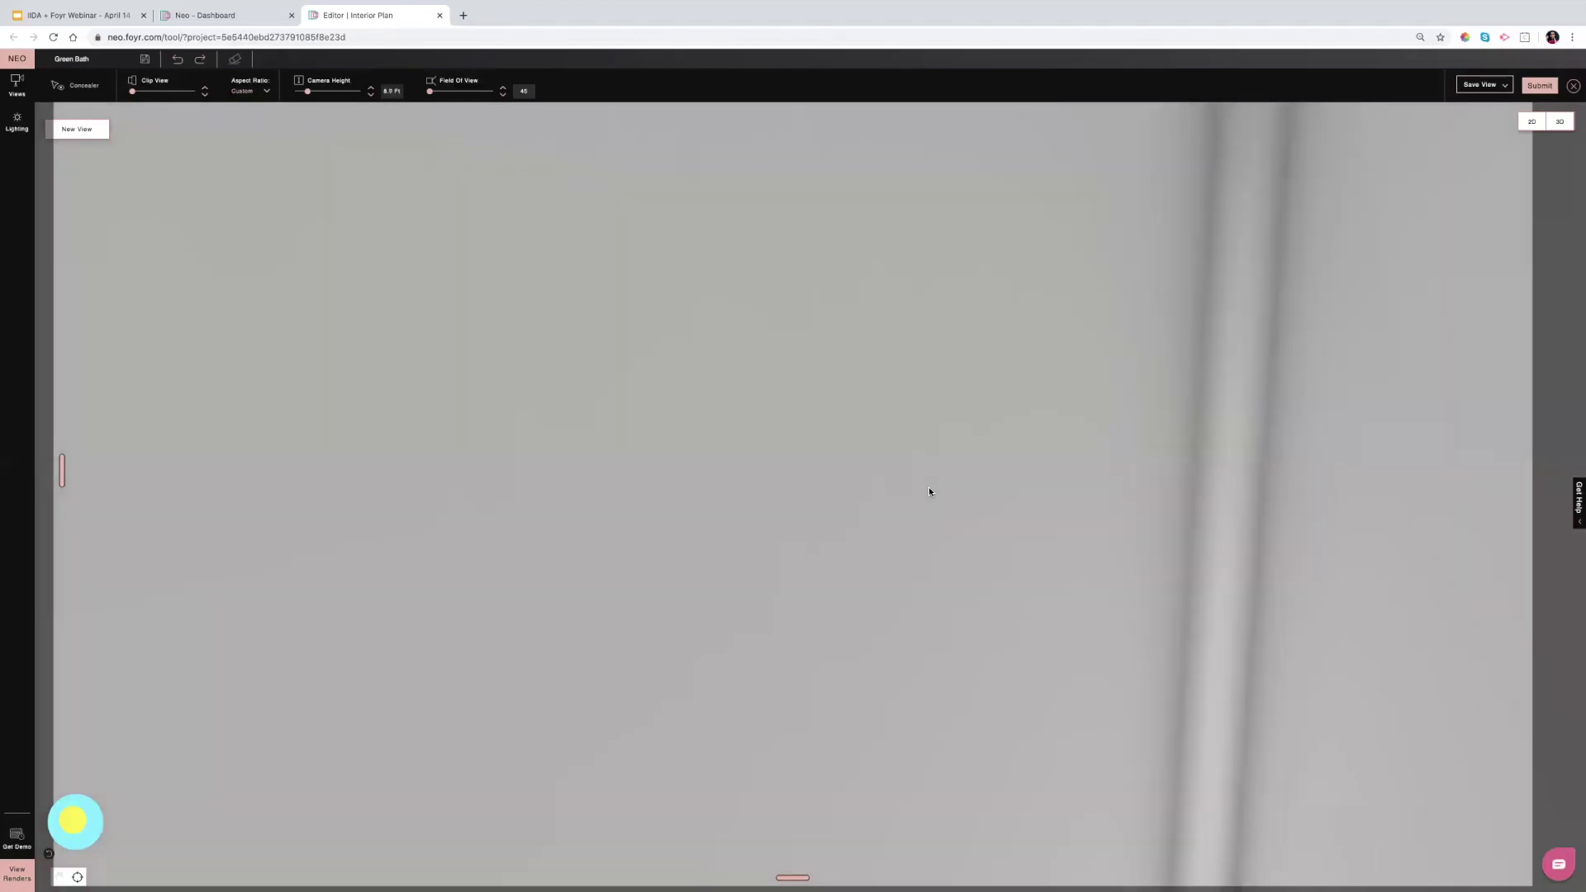
scroll(928, 490, down, 5)
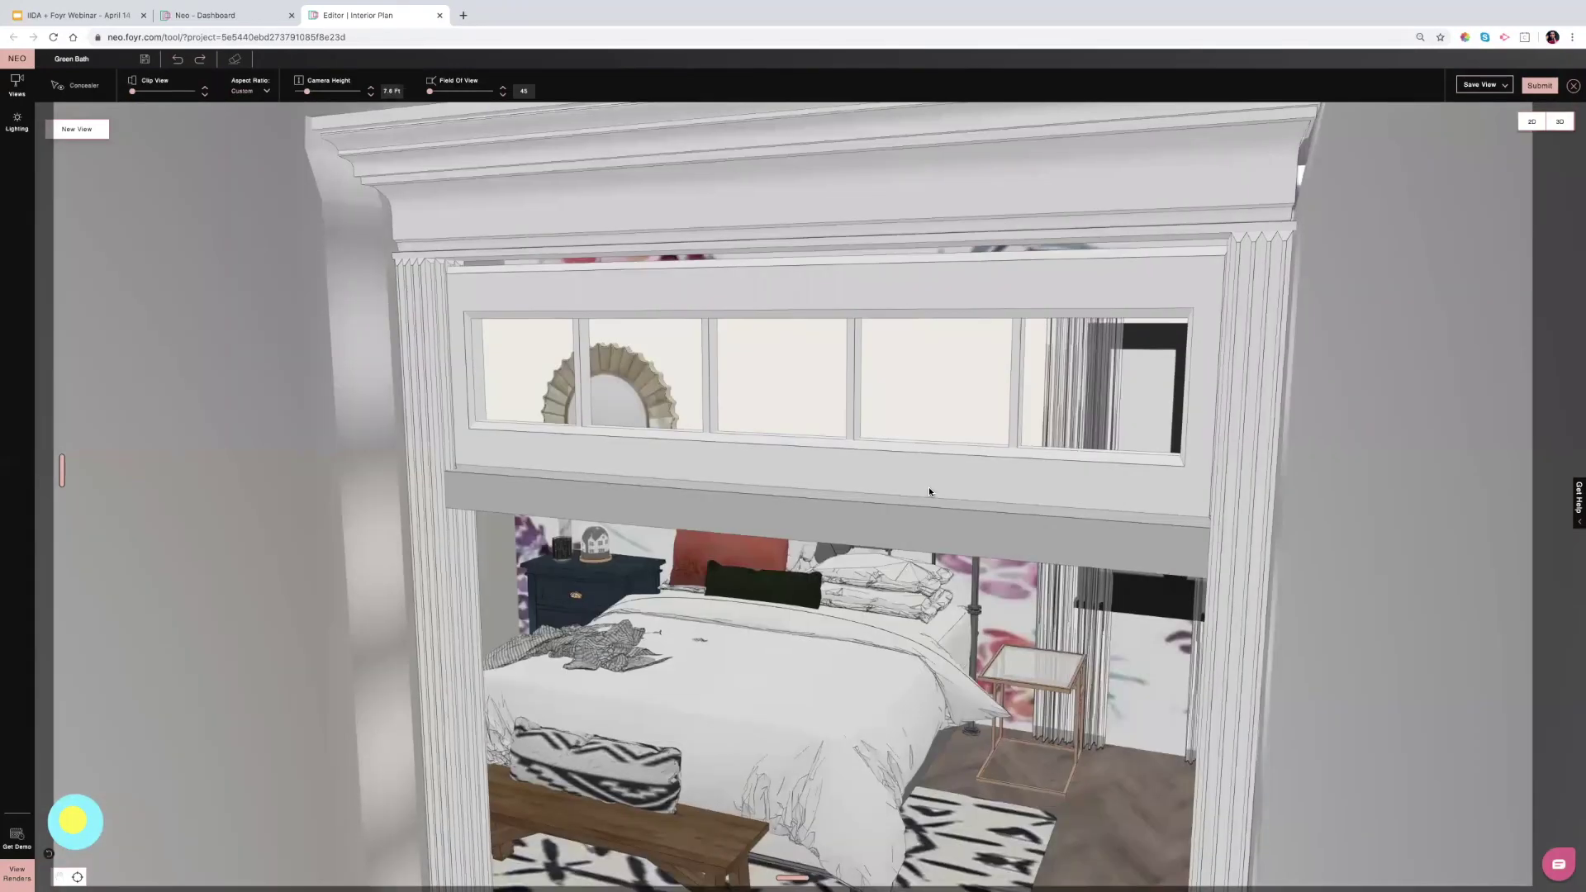
scroll(928, 491, up, 3)
drag(308, 91, 299, 95)
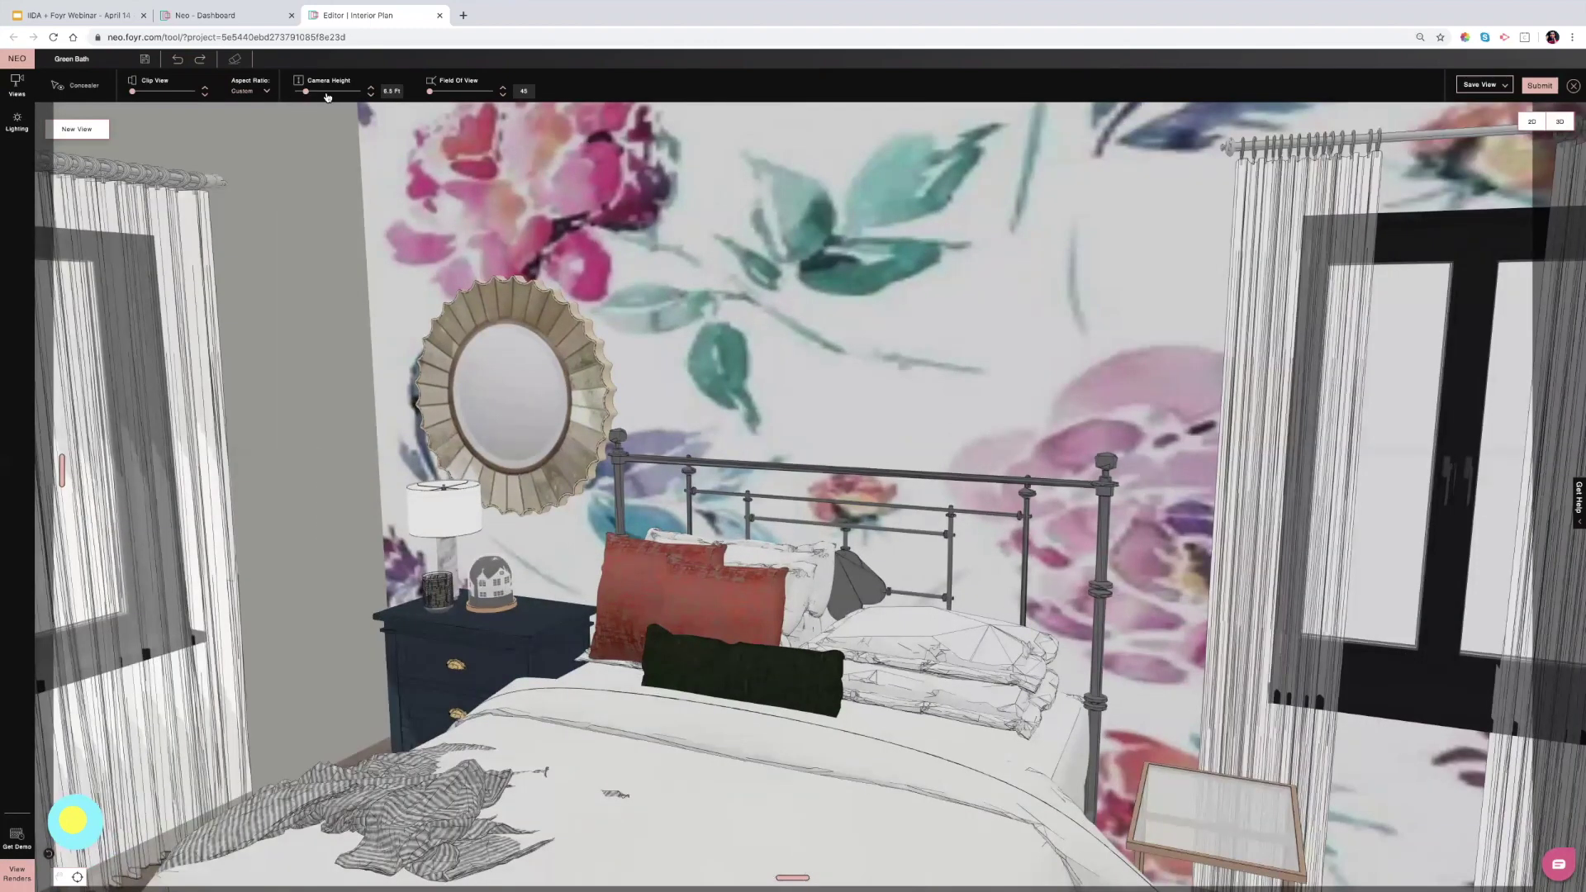
drag(327, 97, 330, 97)
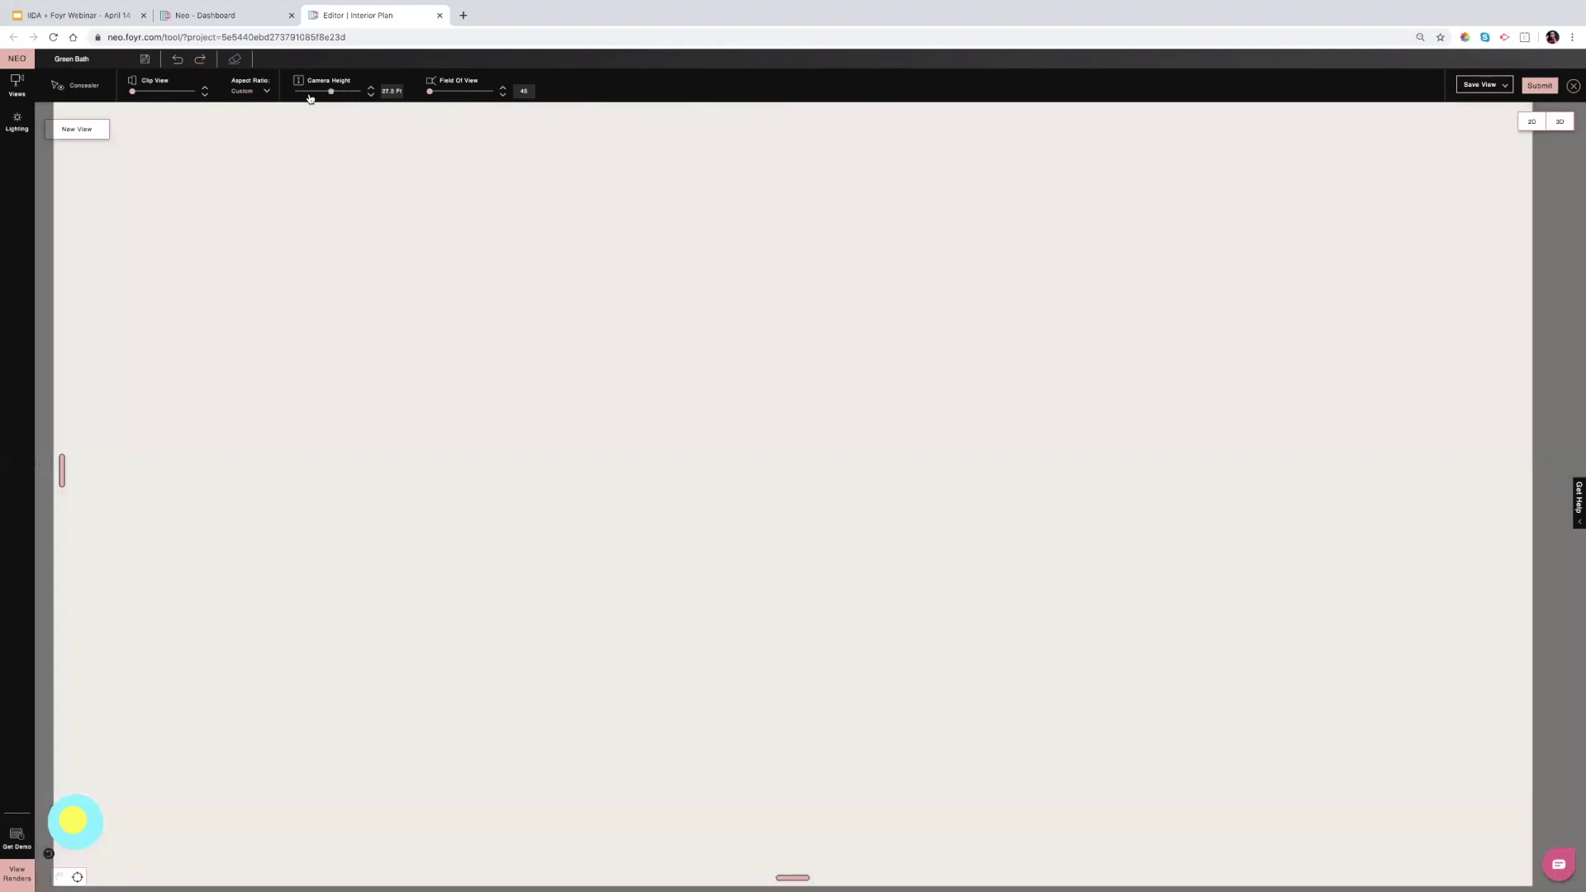
click(307, 96)
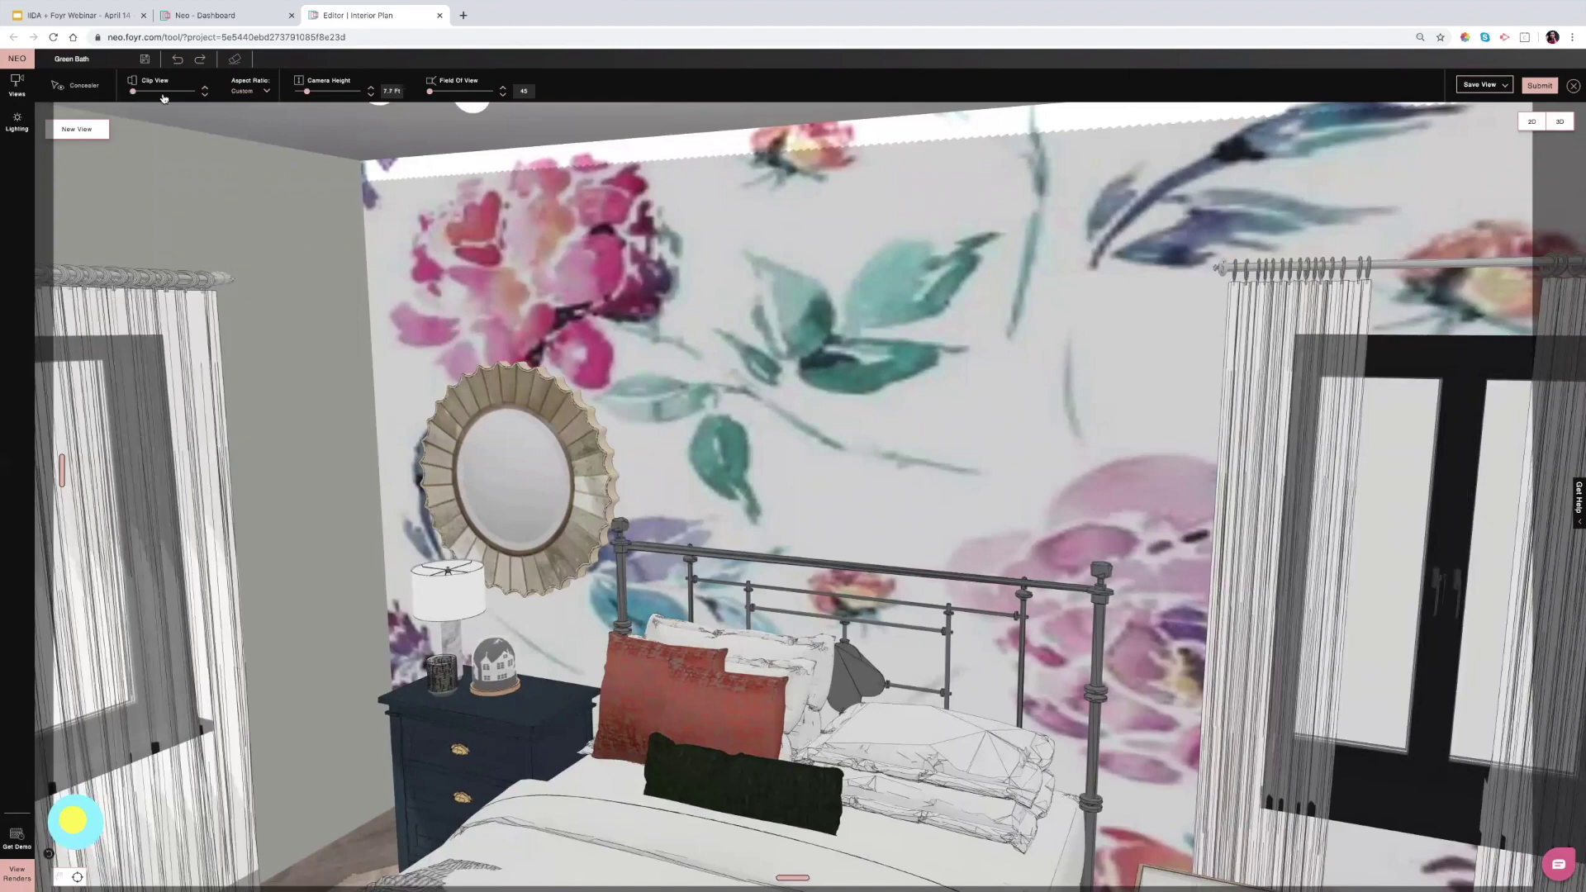
Try stronger Clip View amounts on the bedroom shot facing the floral wall, and set the clipping back to a slight amount.
click(153, 92)
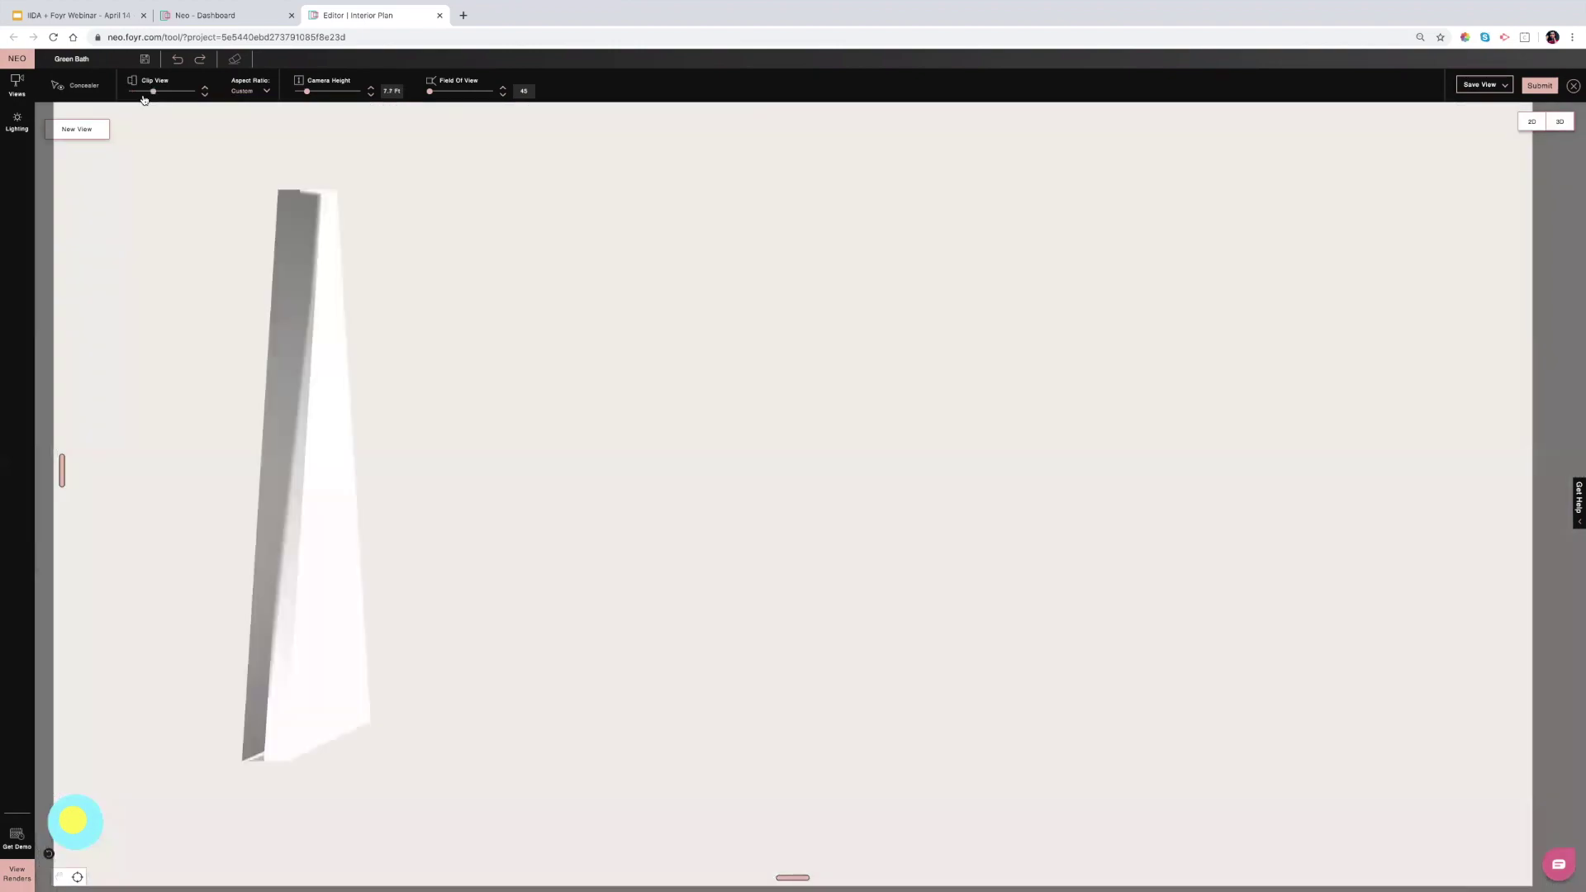
click(140, 92)
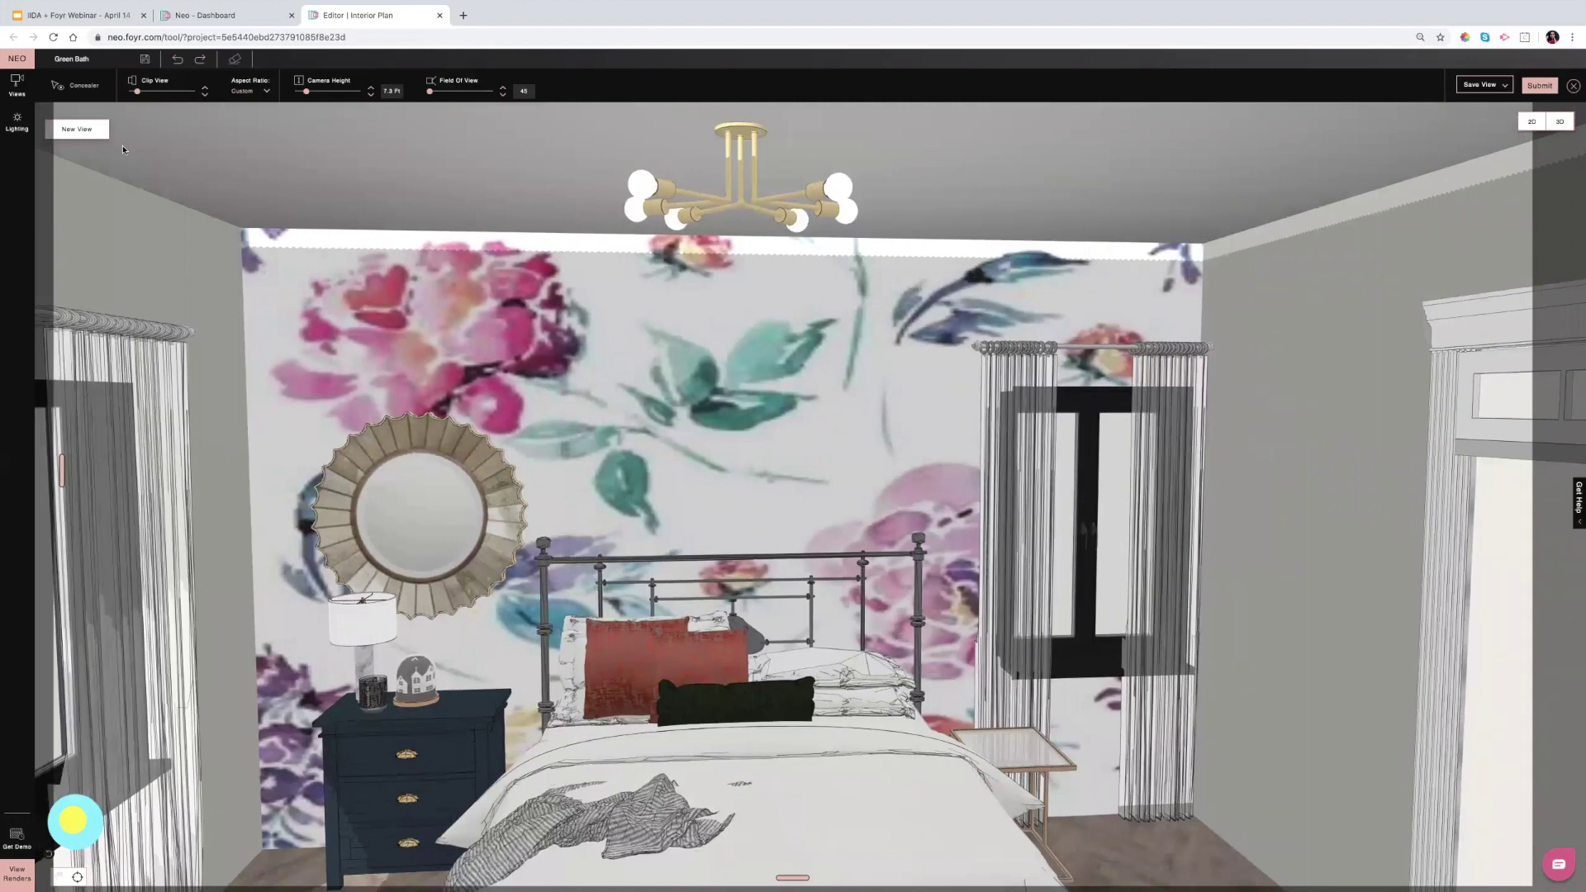
click(149, 91)
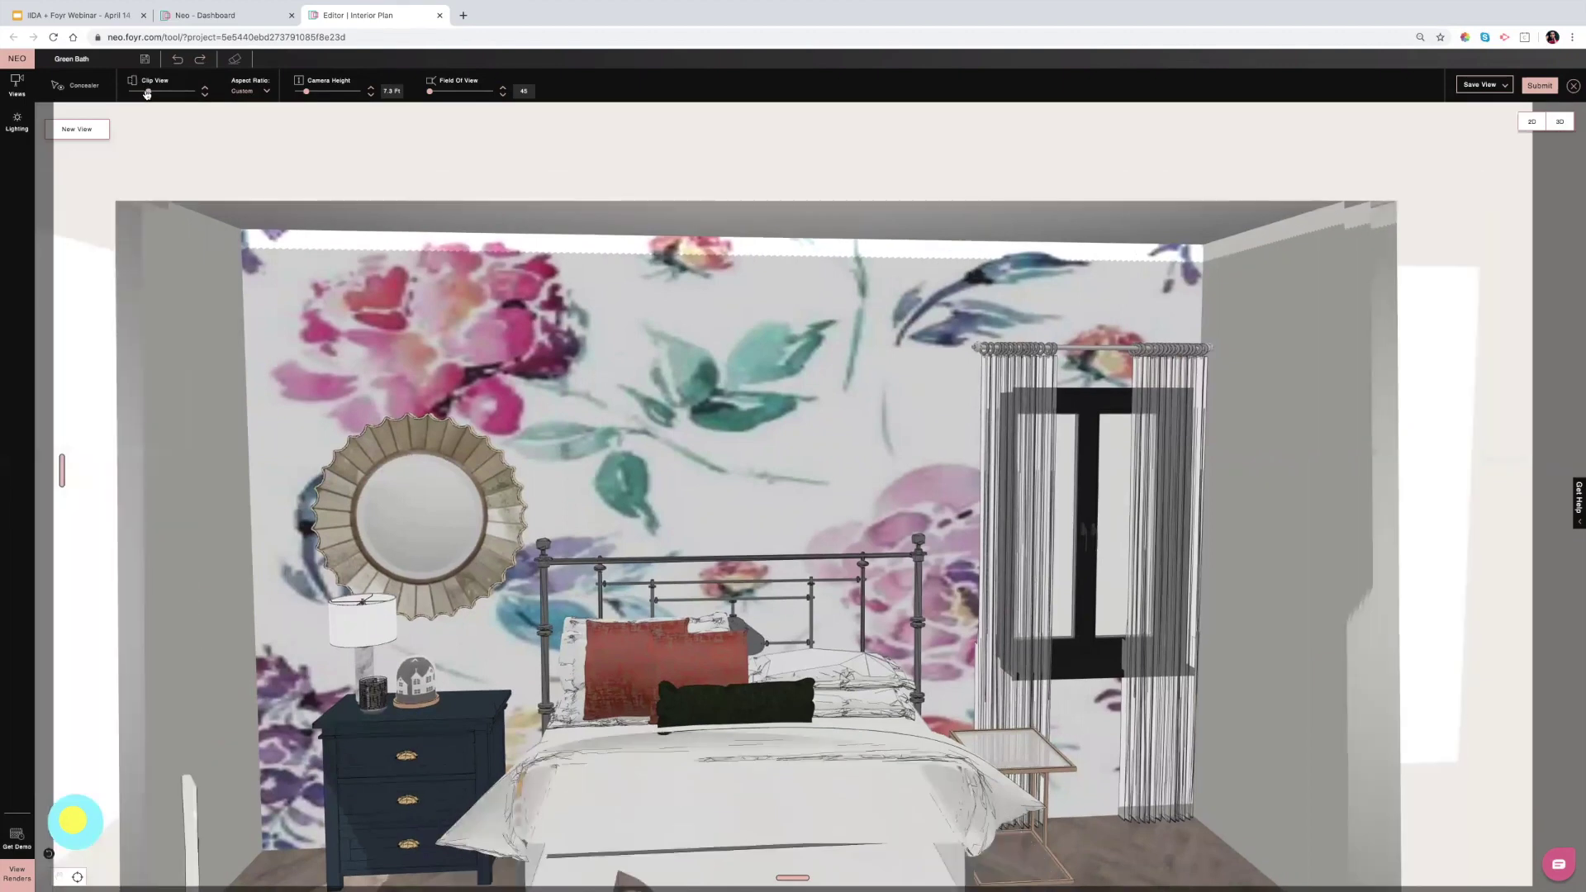
click(135, 92)
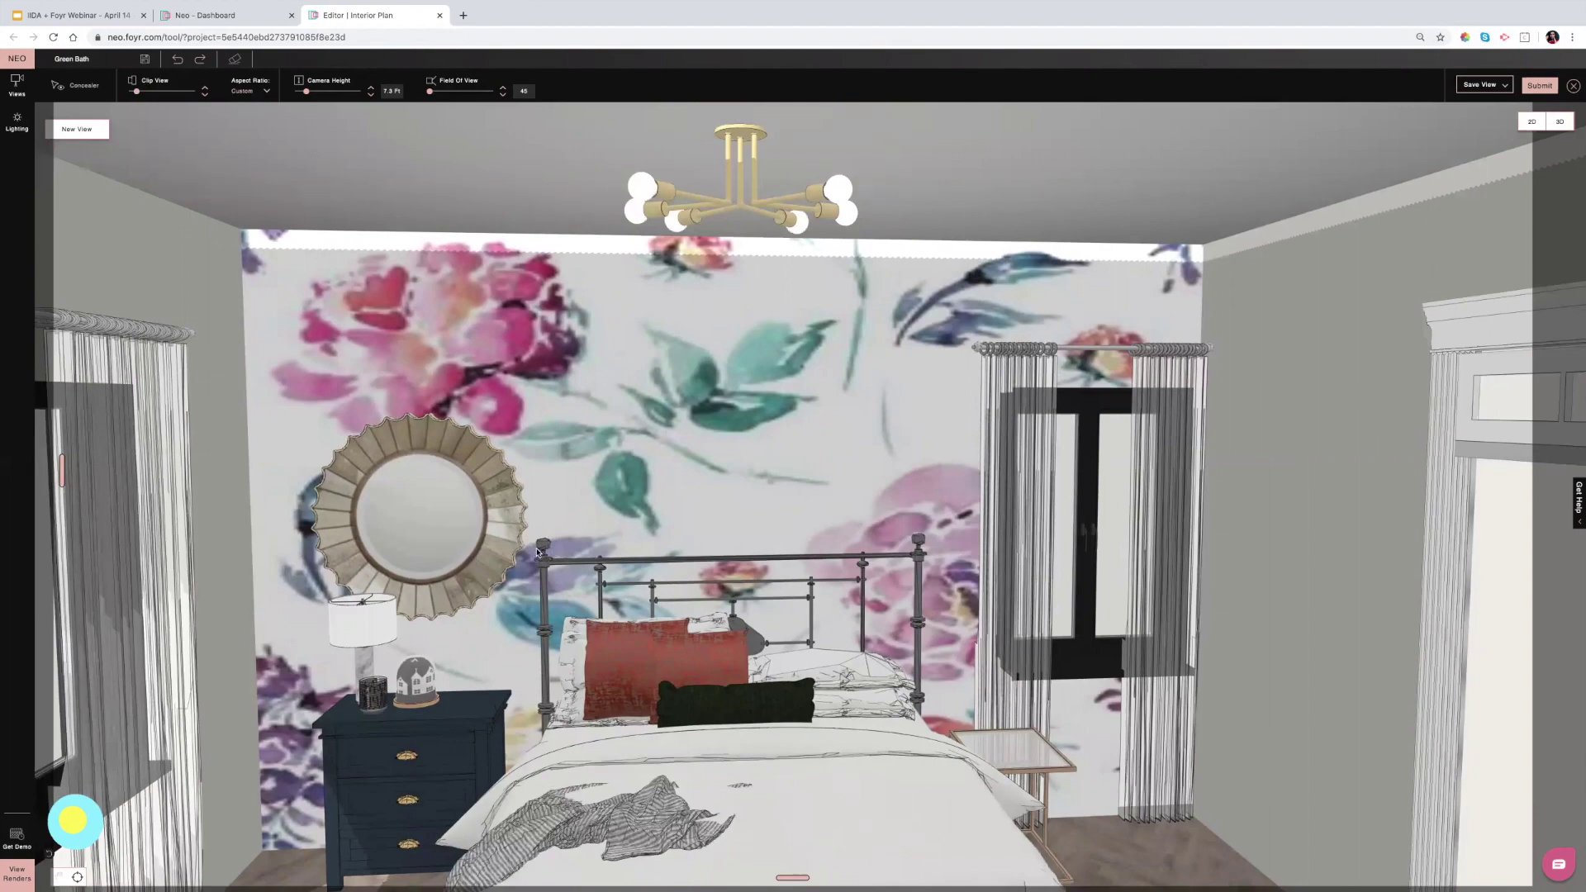
Reposition the camera inside the bedroom facing the floral wall, and lower the camera height to show more of the bed and nightstand.
scroll(595, 547, down, 3)
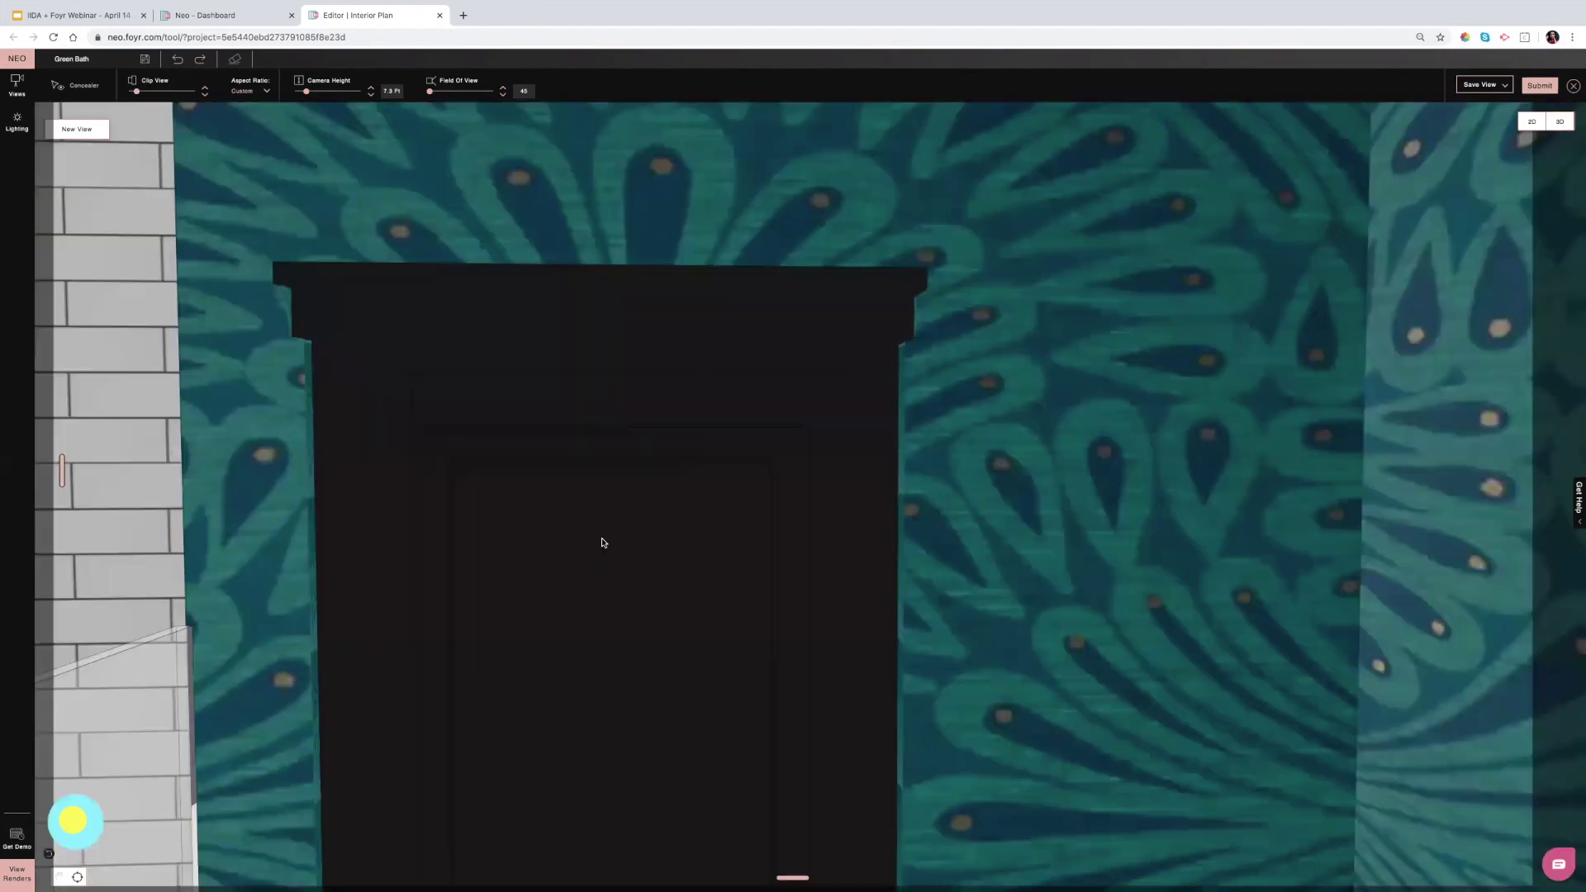
scroll(602, 543, down, 3)
scroll(602, 543, up, 3)
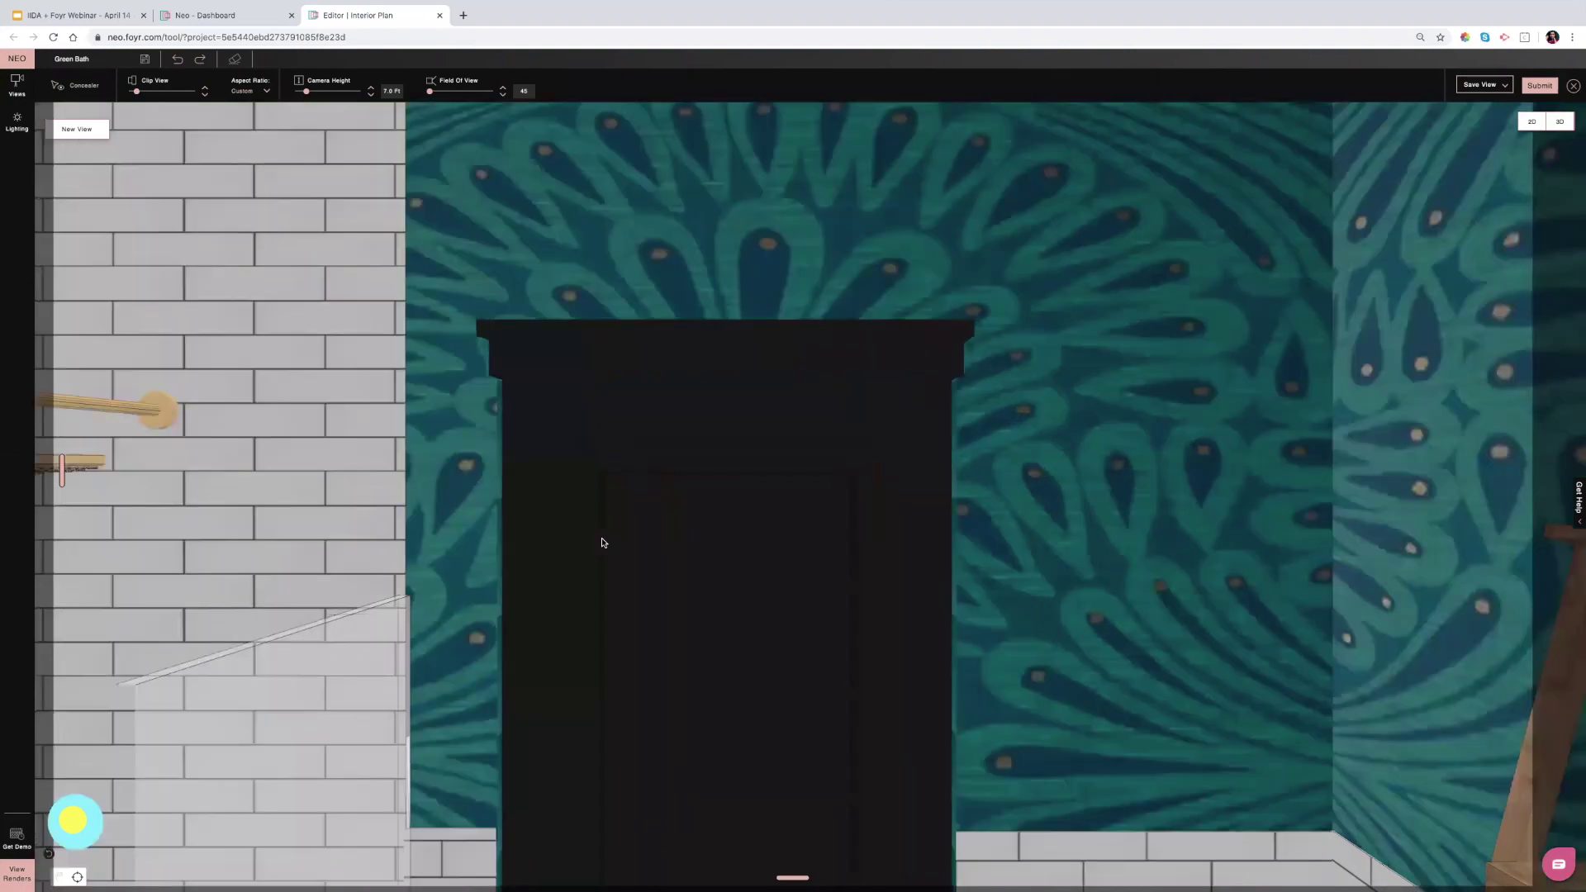
scroll(602, 543, up, 2)
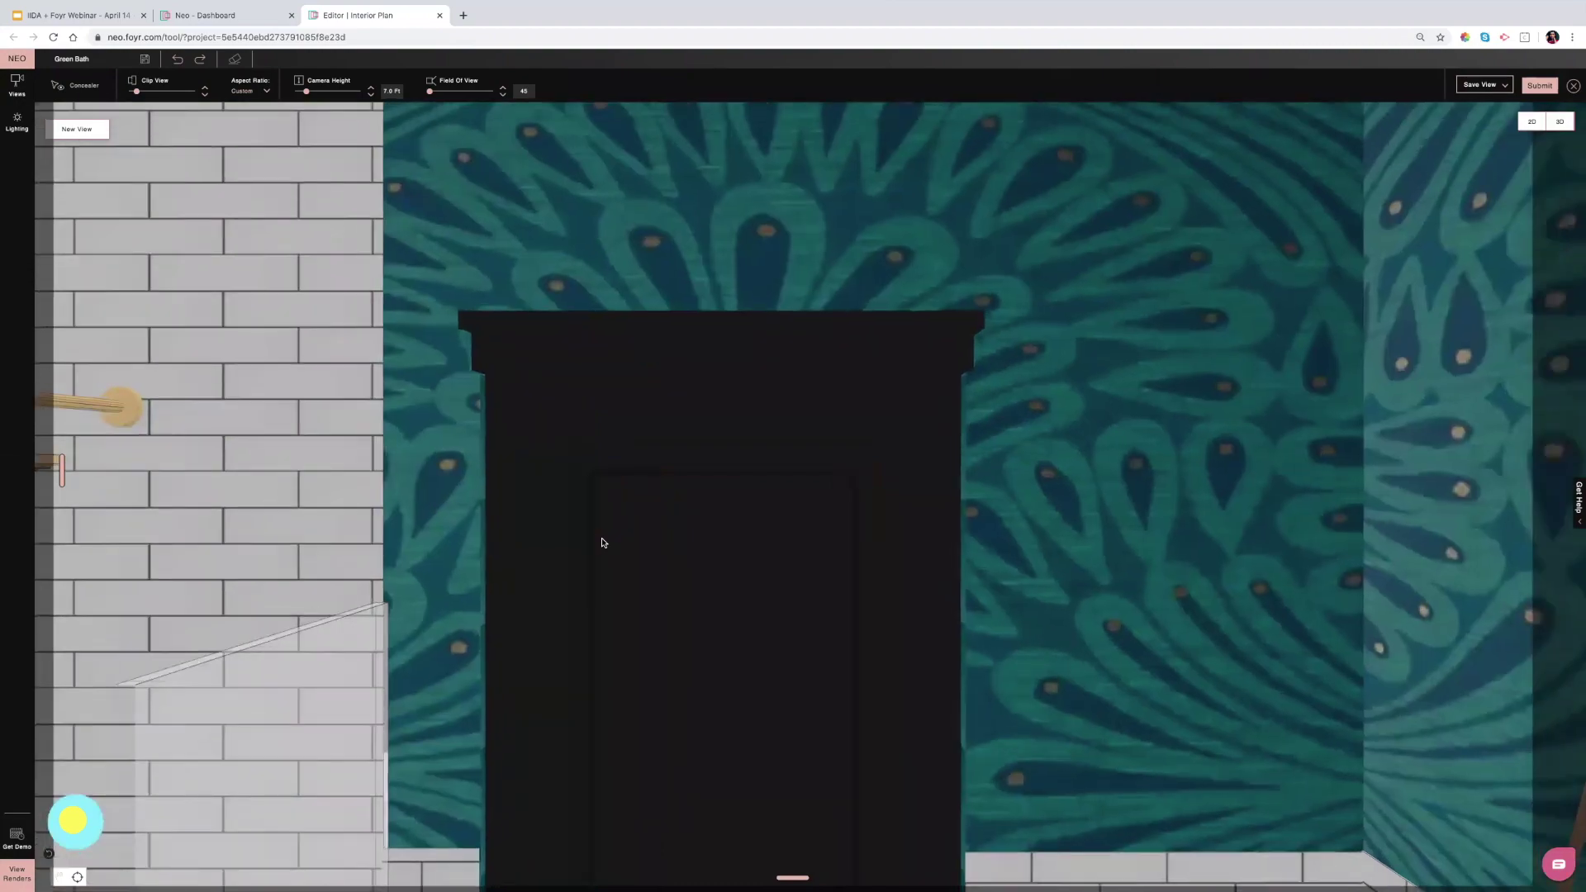
scroll(615, 544, up, 2)
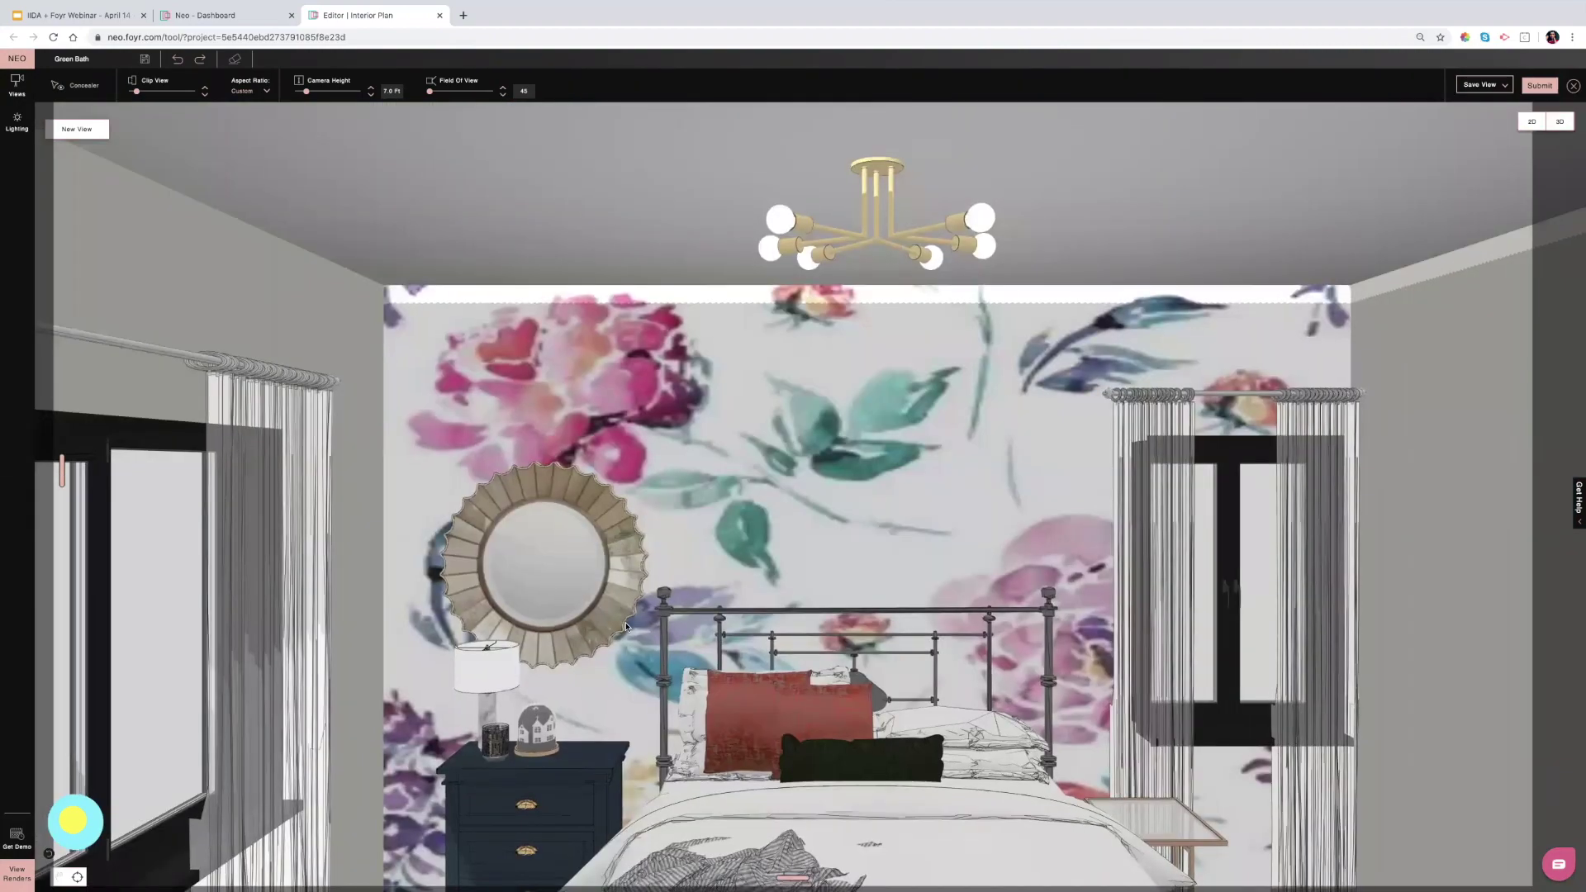
scroll(386, 122, up, 1)
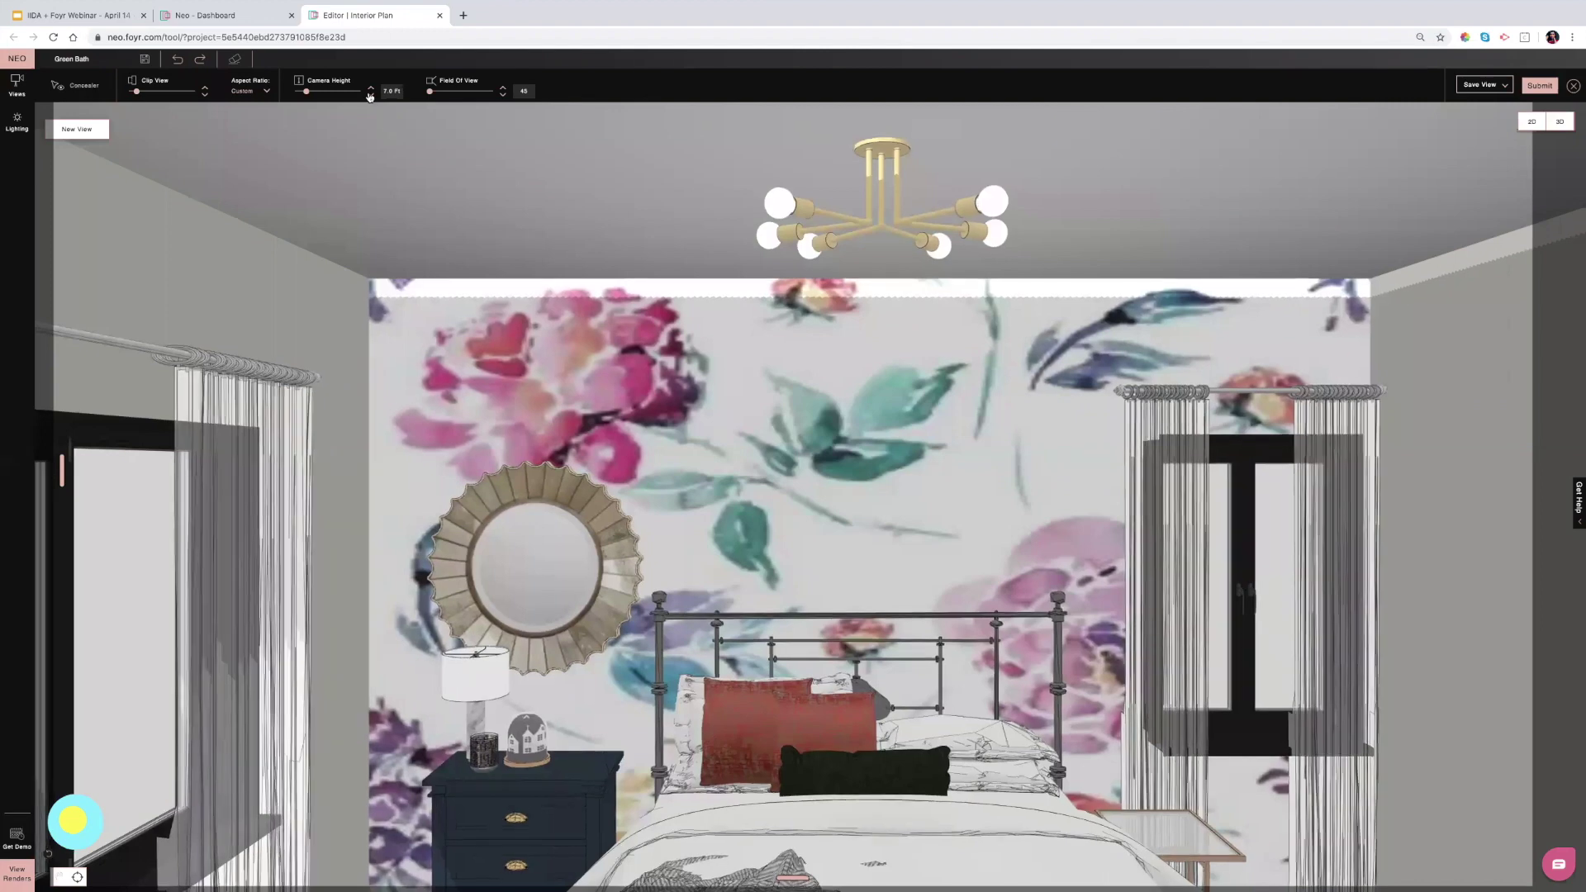
click(369, 96)
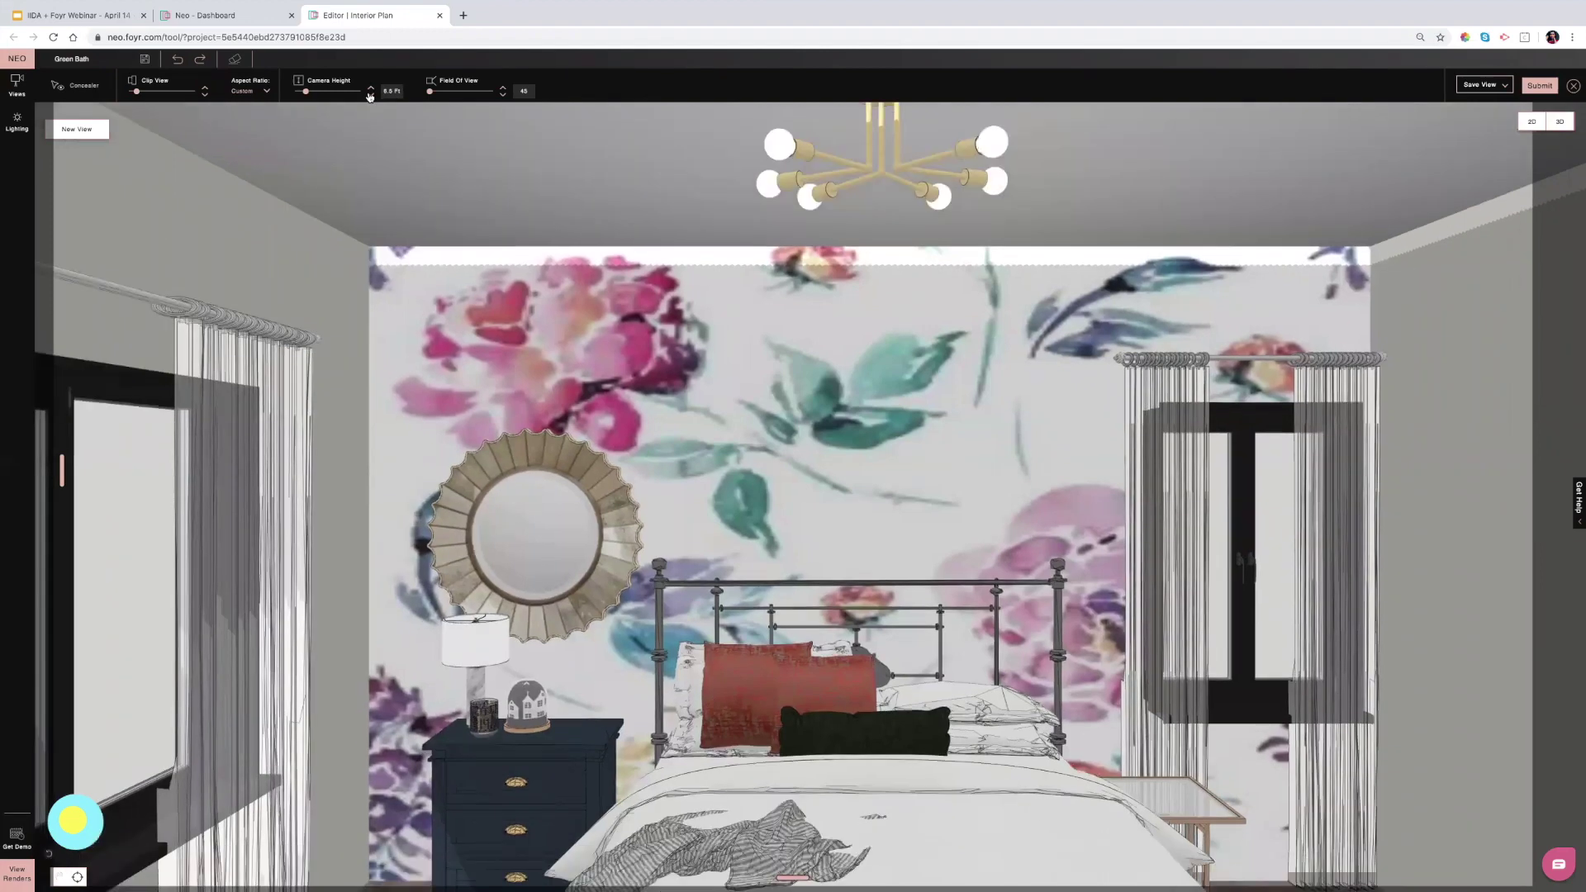
click(369, 96)
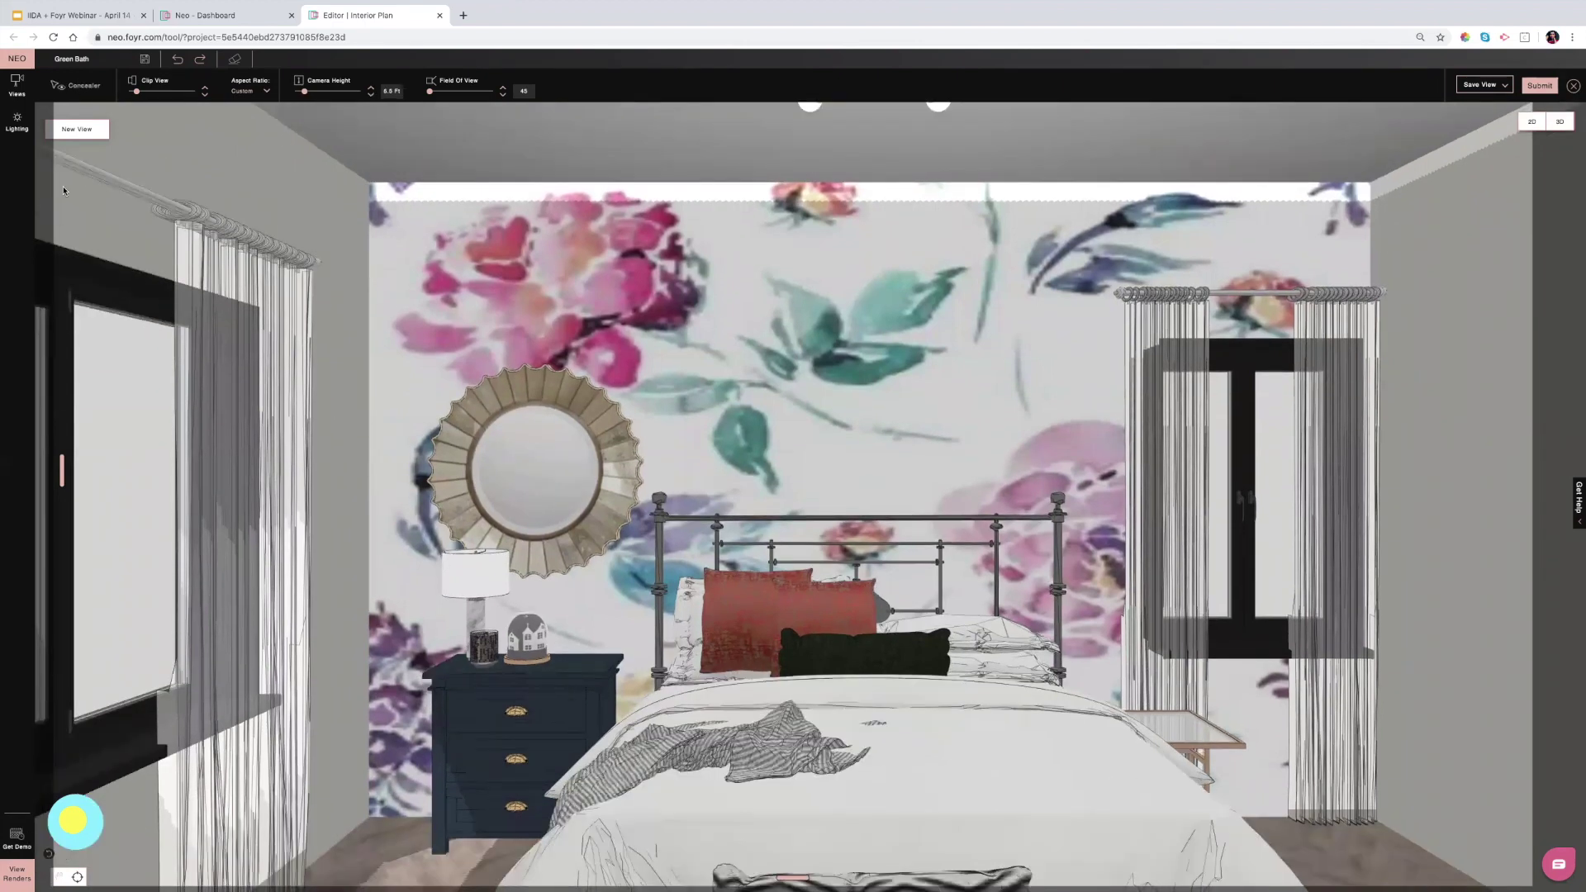
Hide the round mirror, church decorative object and transparent candle holder with the Concealer, and unhide all of them.
click(82, 87)
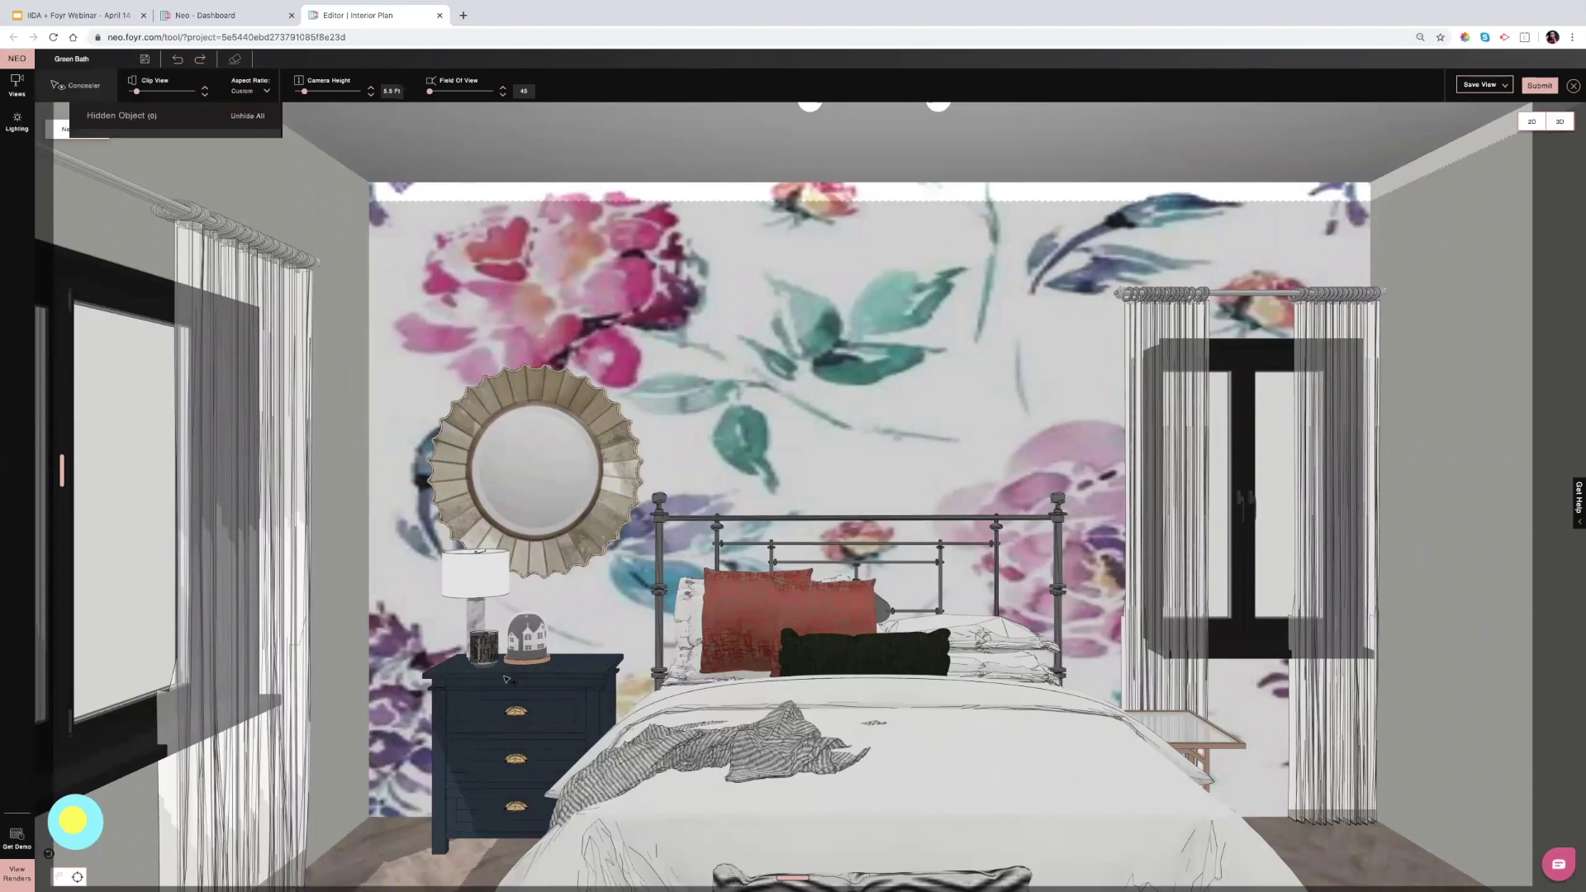
click(602, 517)
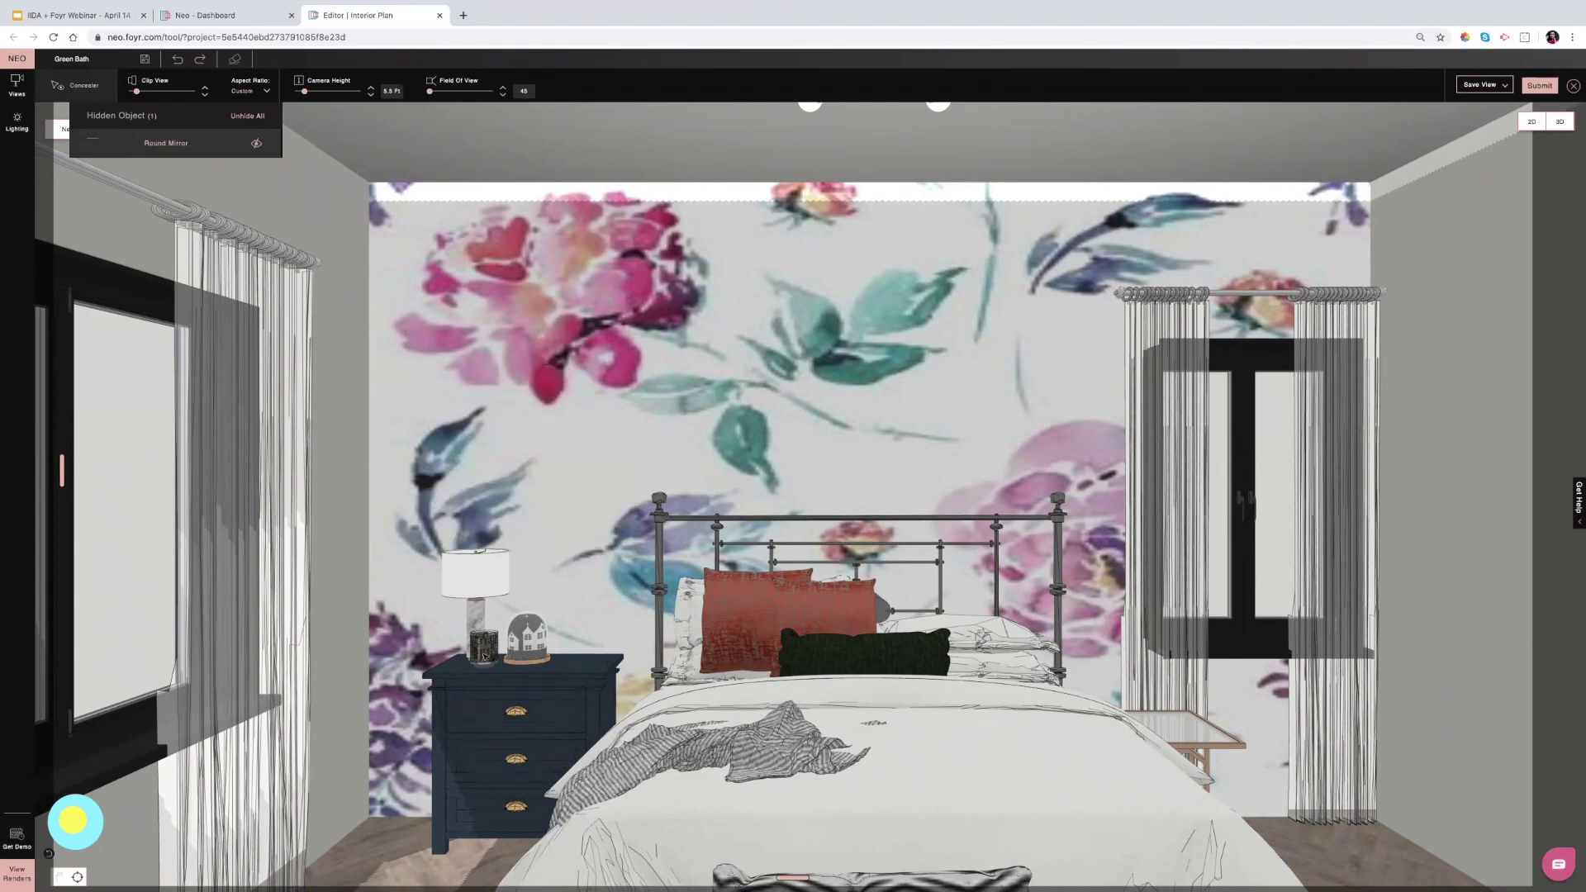
click(512, 651)
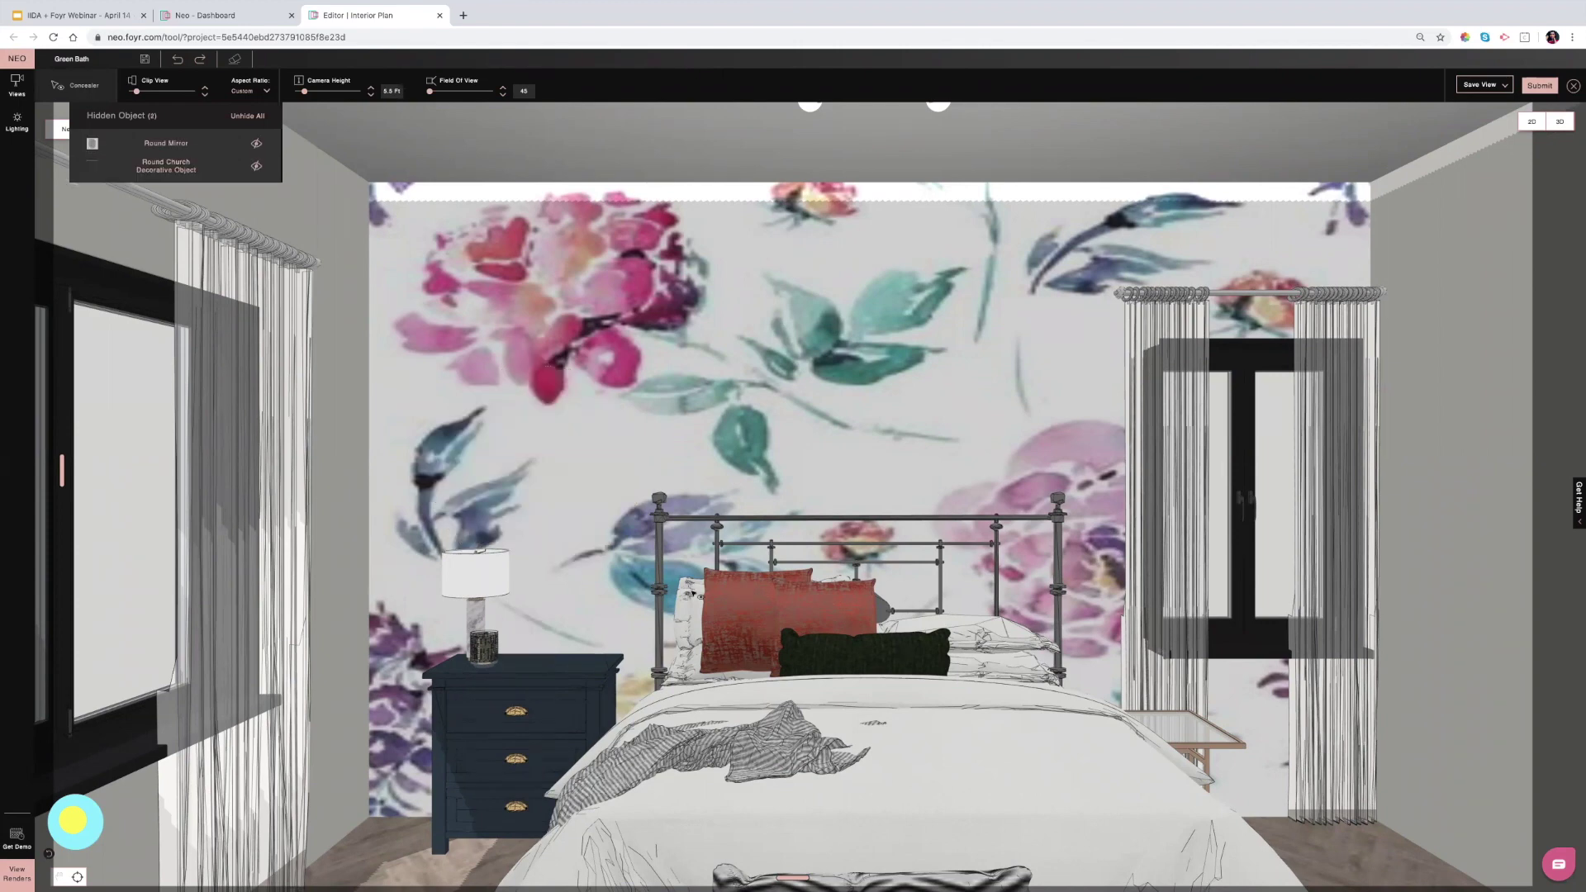
click(484, 647)
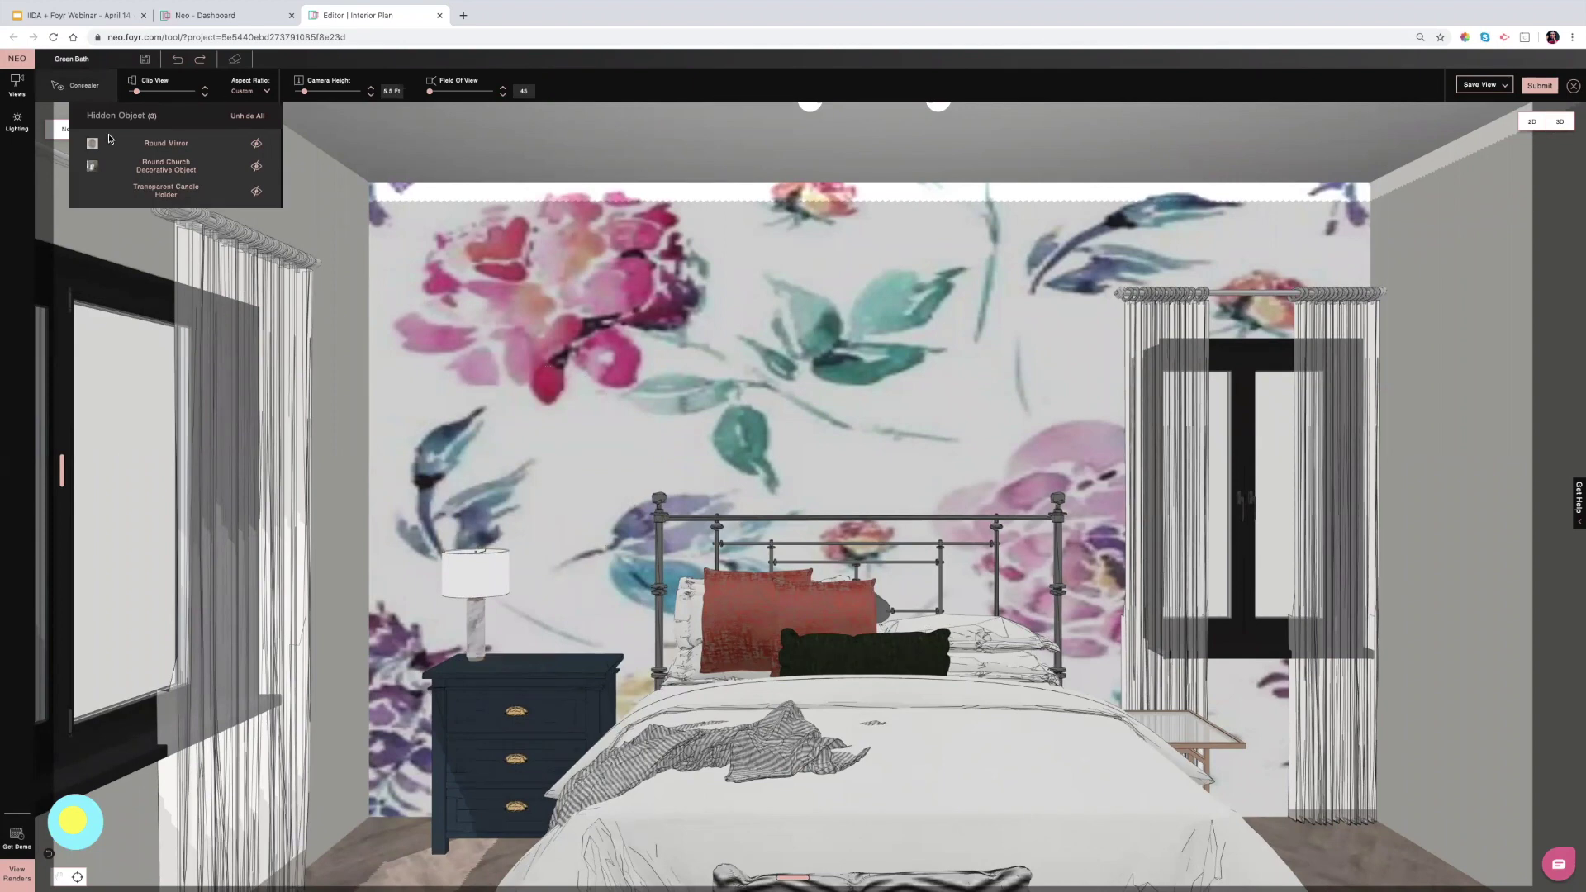
click(245, 117)
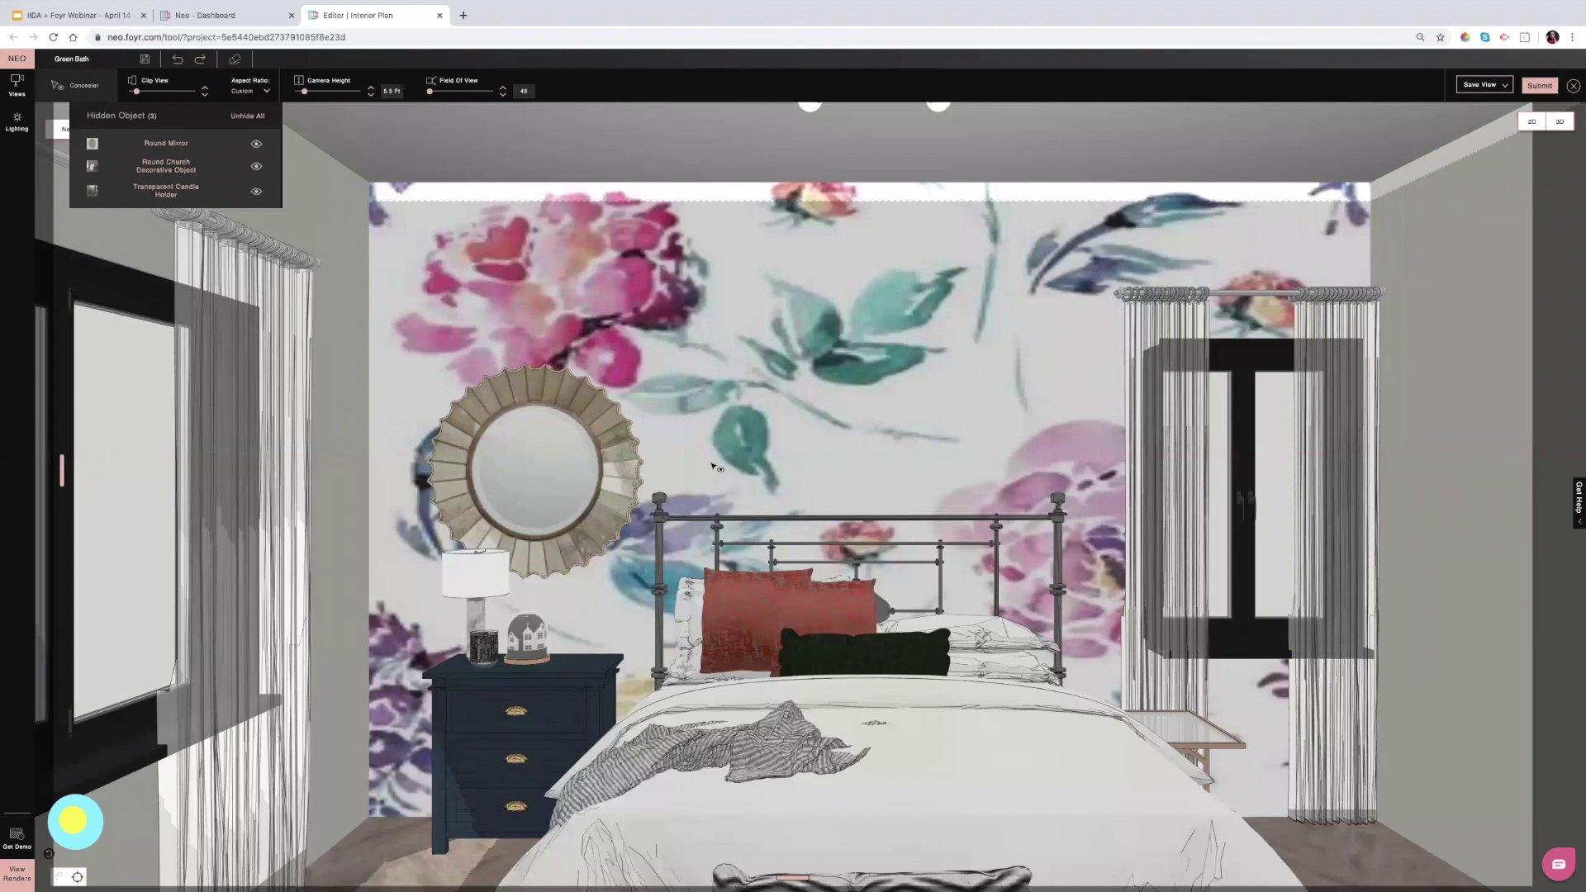
Pull the camera back into the bathroom, and hide the single door and the teal wallpapered wall blocking the bedroom.
scroll(712, 466, down, 1)
scroll(715, 467, down, 1)
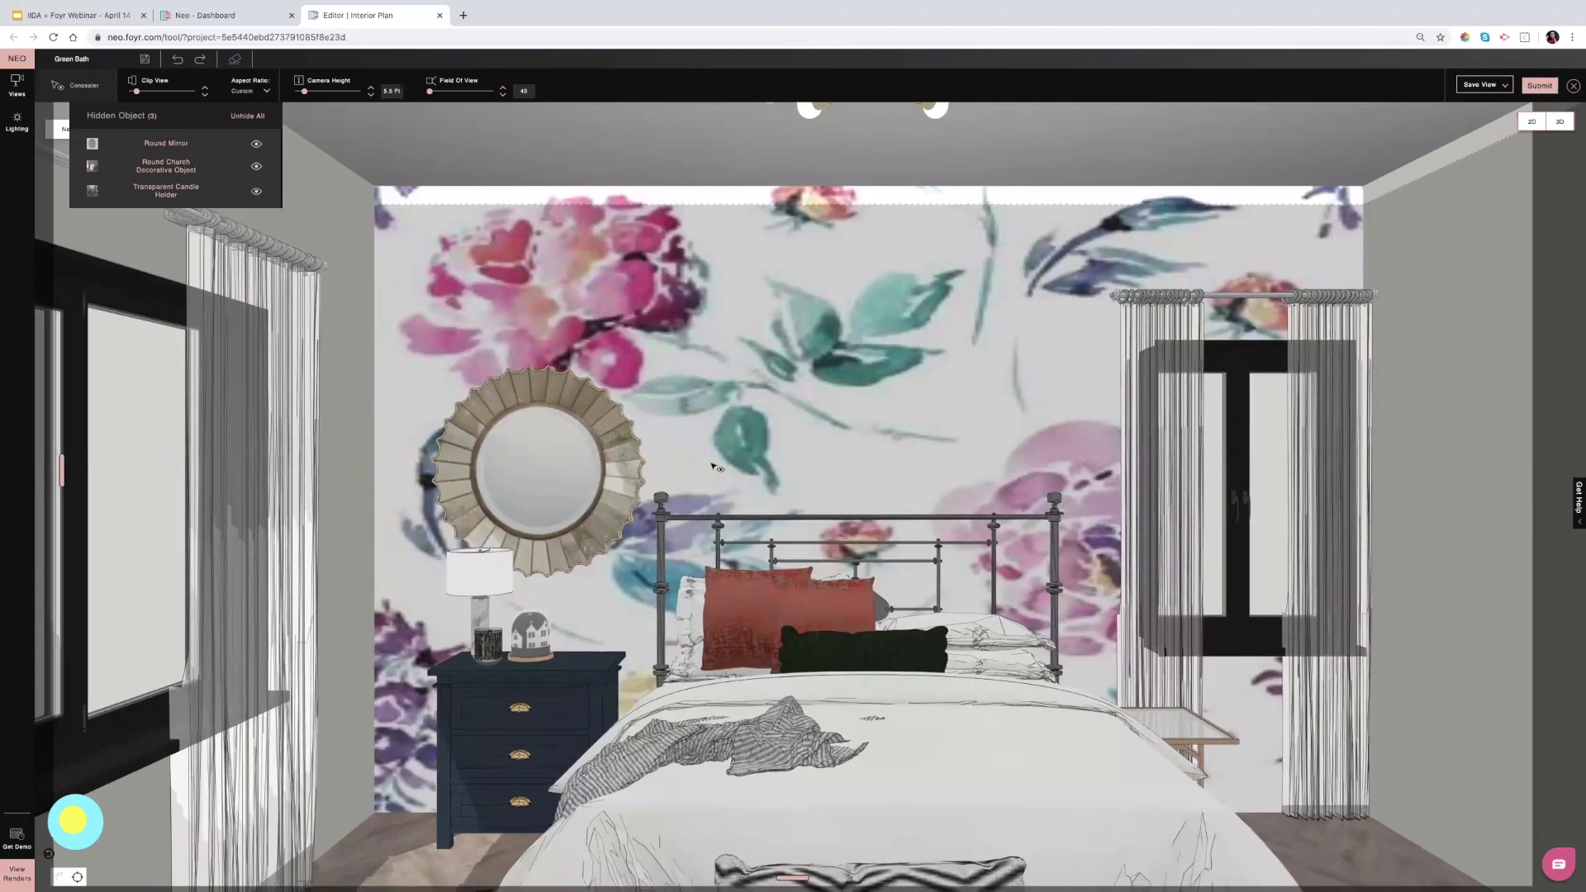
scroll(715, 467, down, 2)
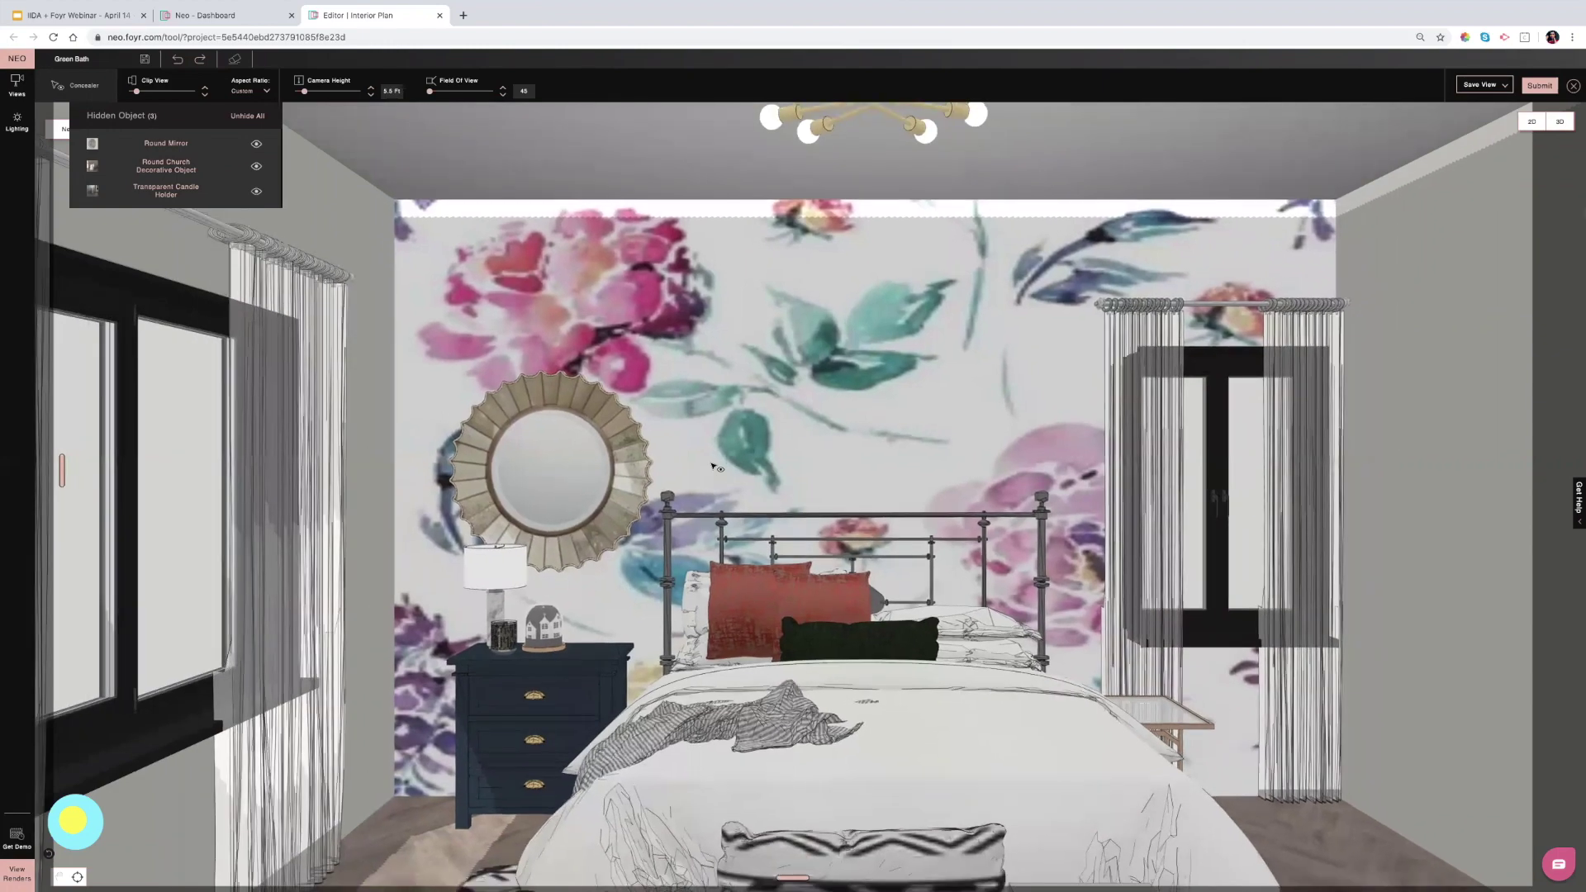
scroll(716, 467, down, 1)
scroll(716, 467, down, 1)
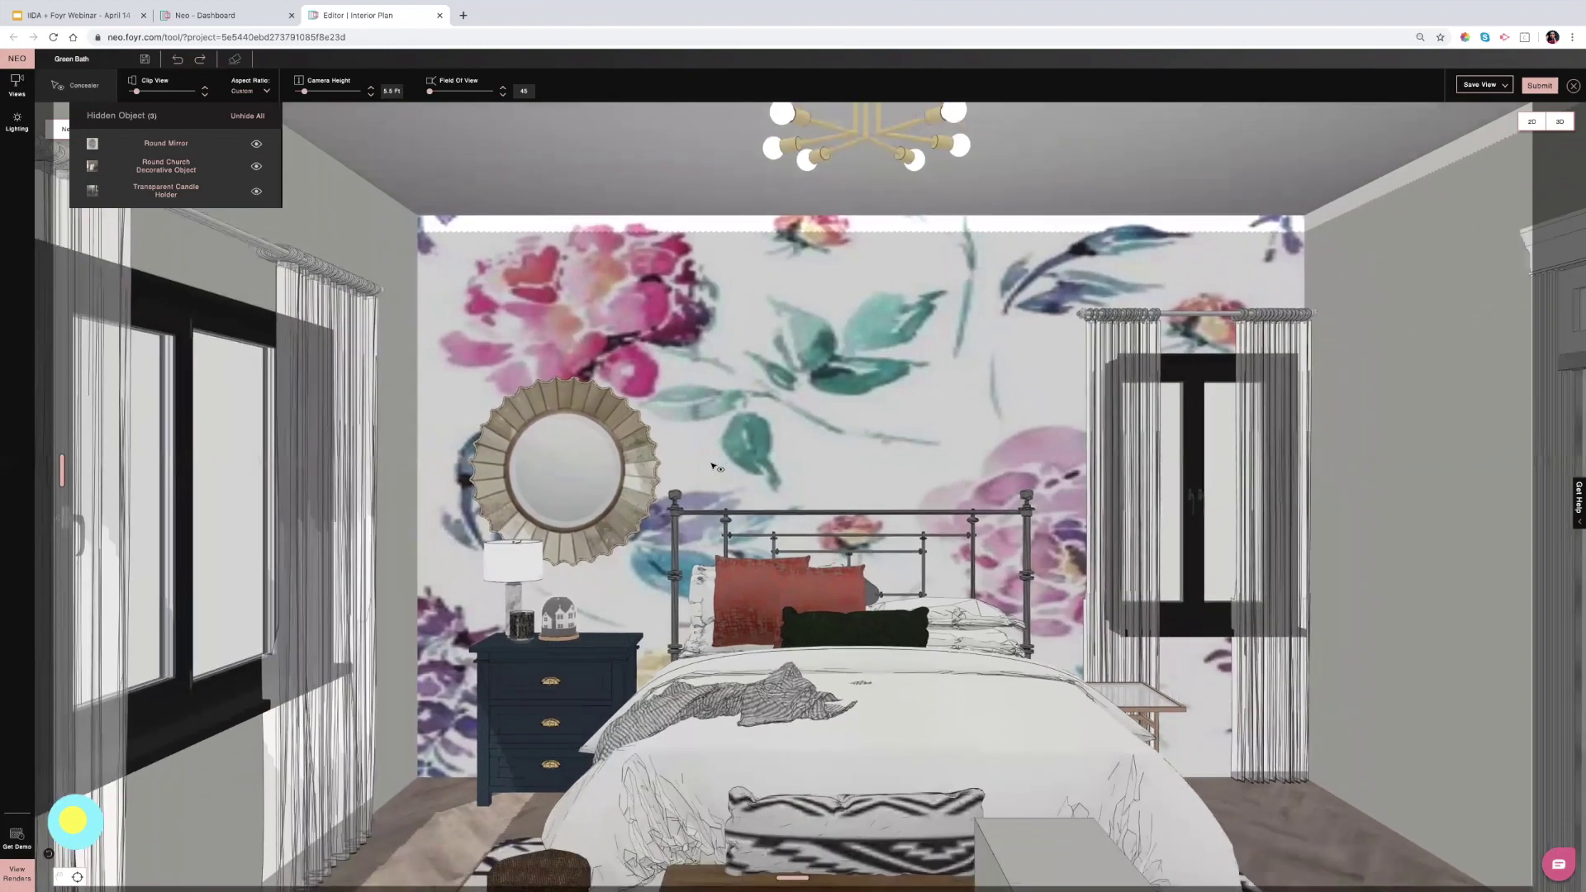
scroll(714, 467, down, 2)
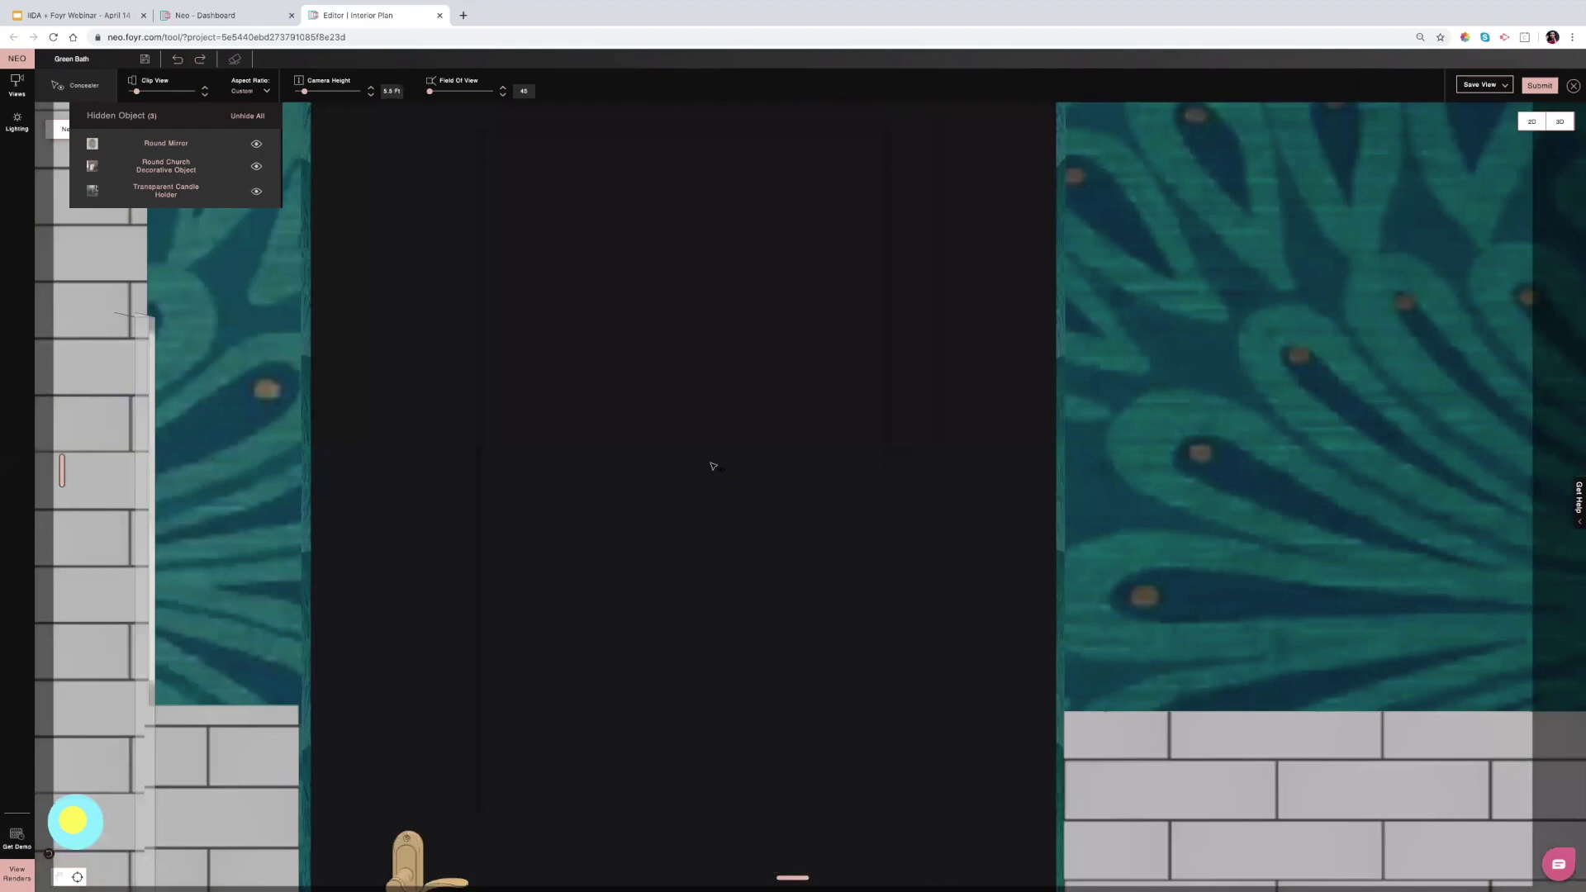
scroll(713, 467, down, 1)
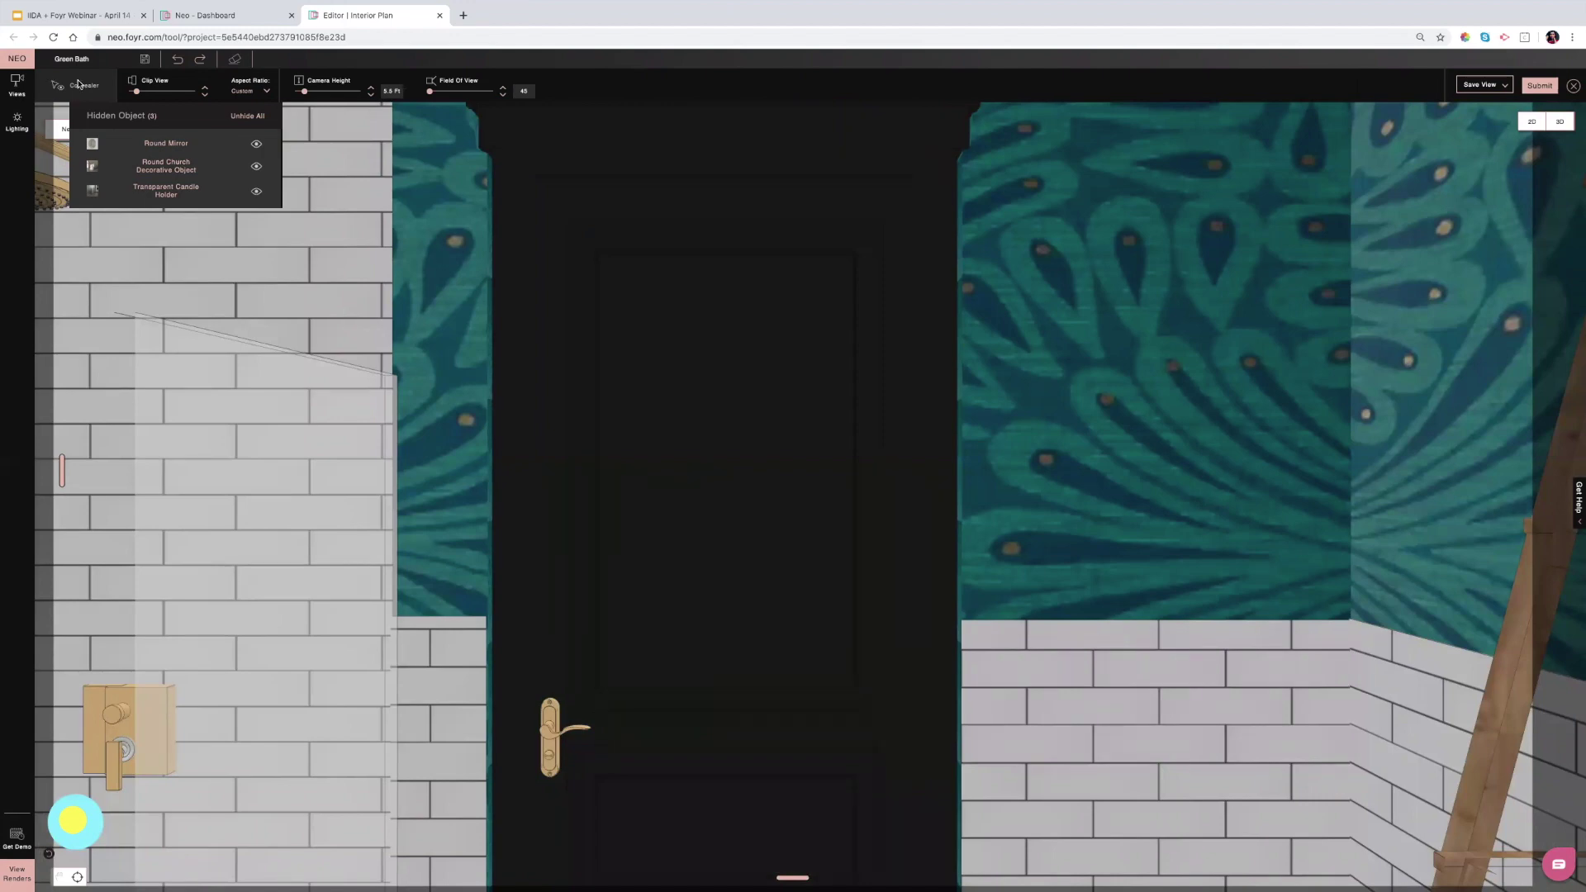
click(713, 364)
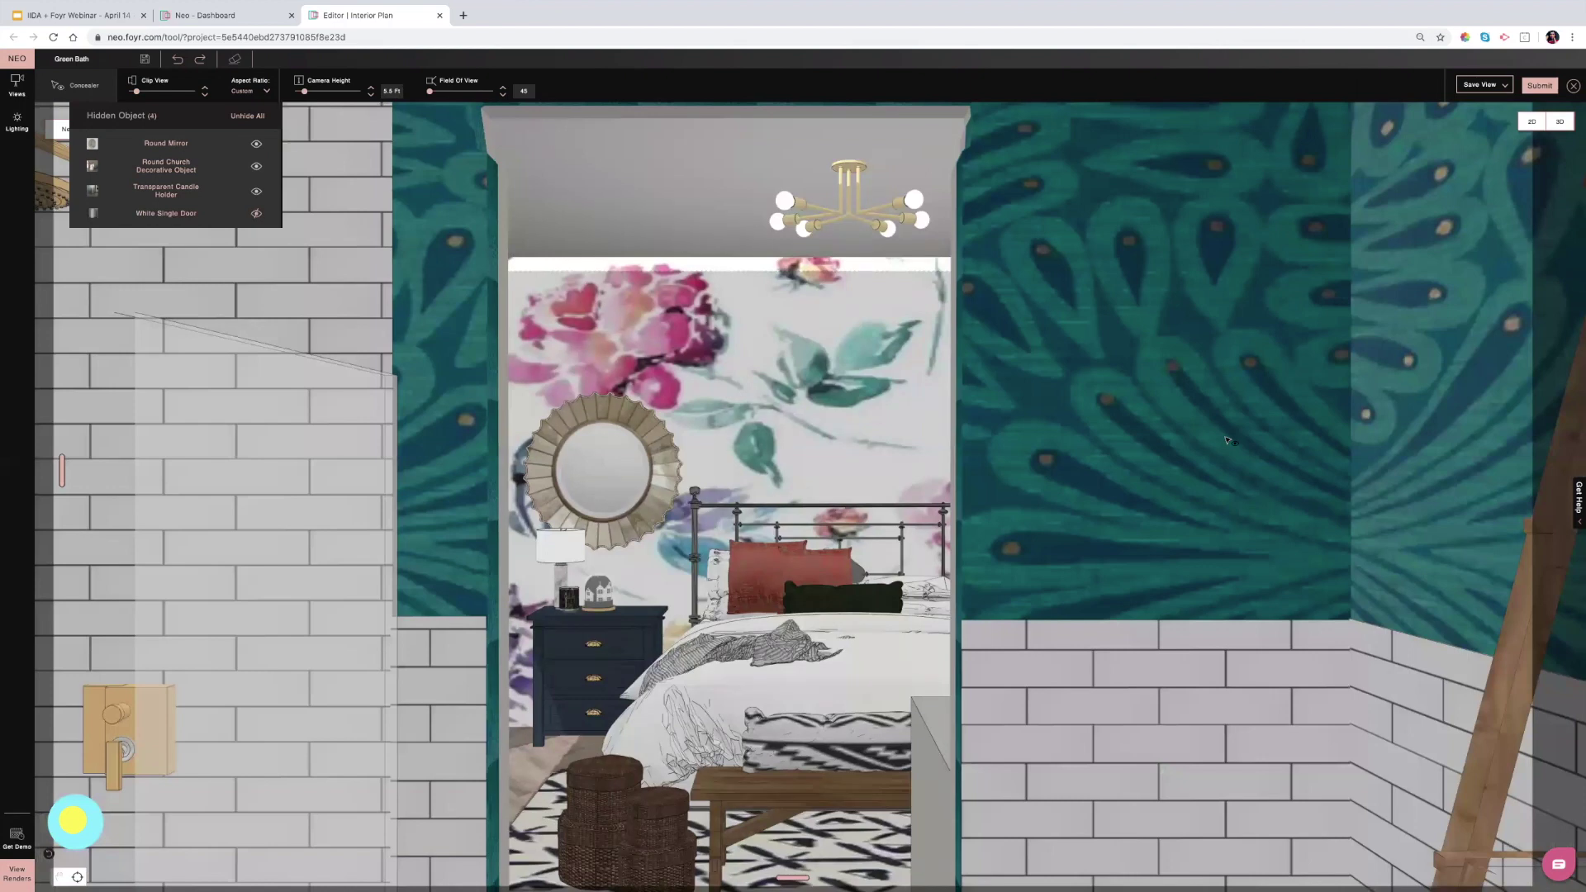
click(1068, 423)
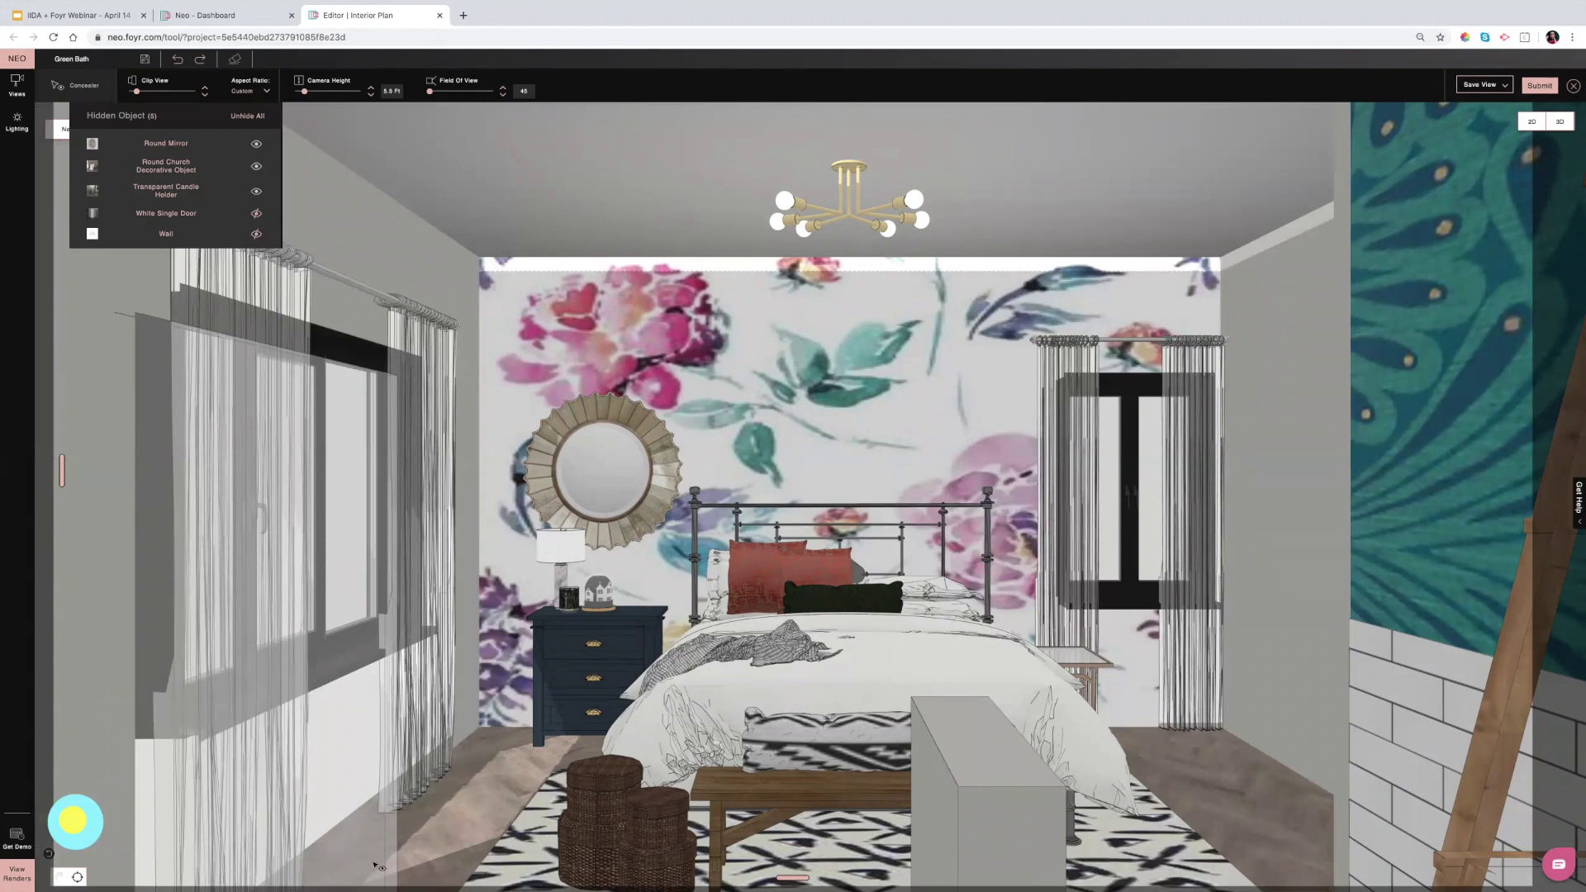
Hide the floor docked solid cube, the remaining bathroom walls, the brown wooden bathroom shelf and the box in front of the bench.
click(384, 861)
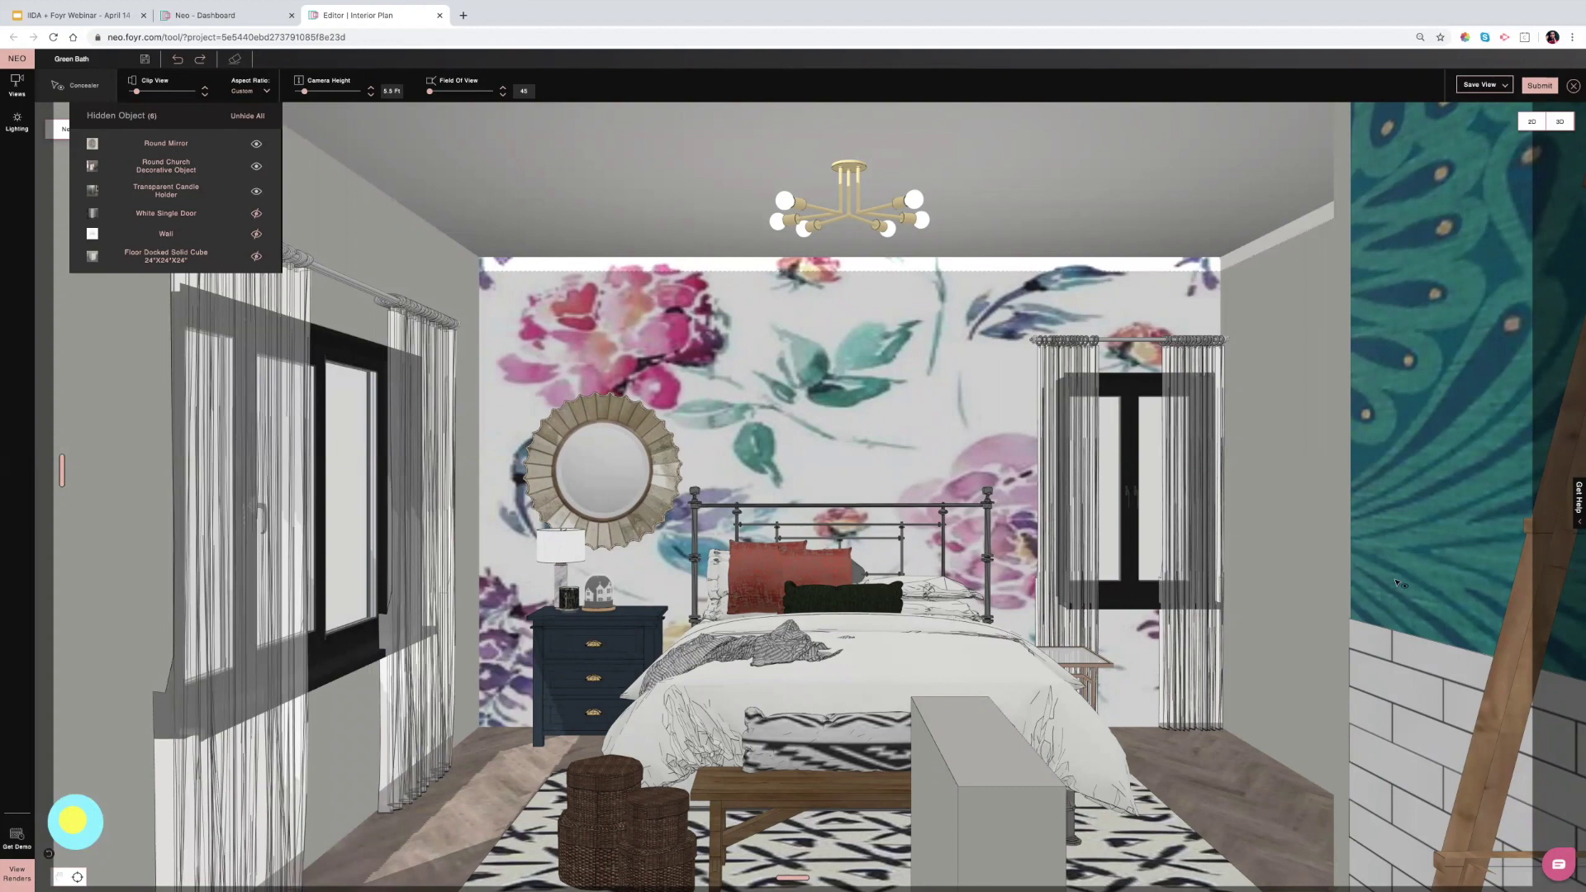
click(1370, 650)
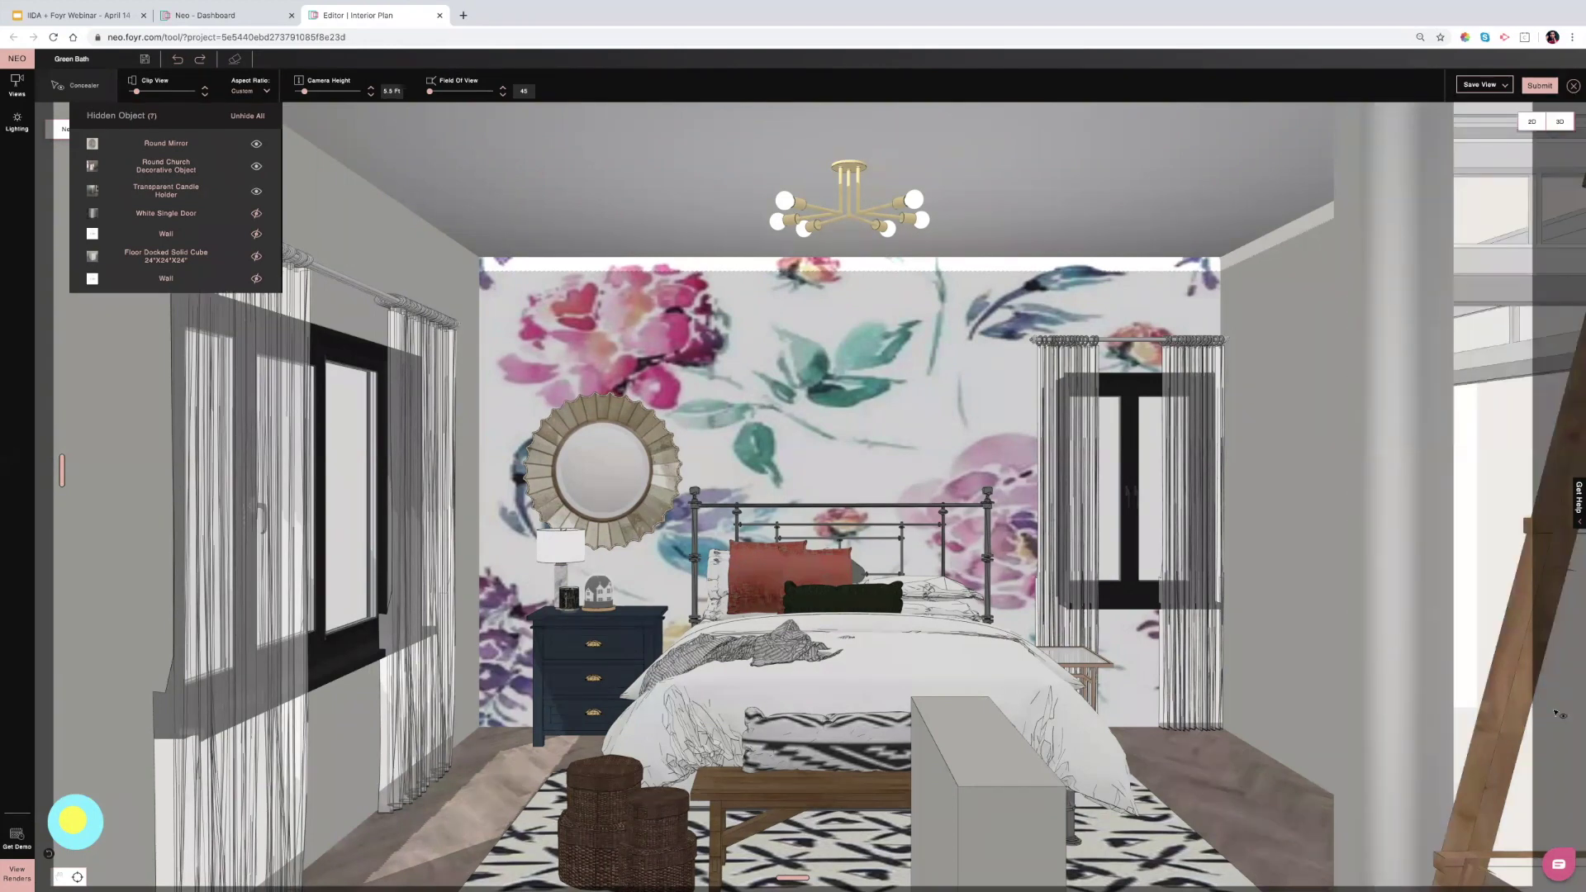
click(1559, 713)
click(1510, 702)
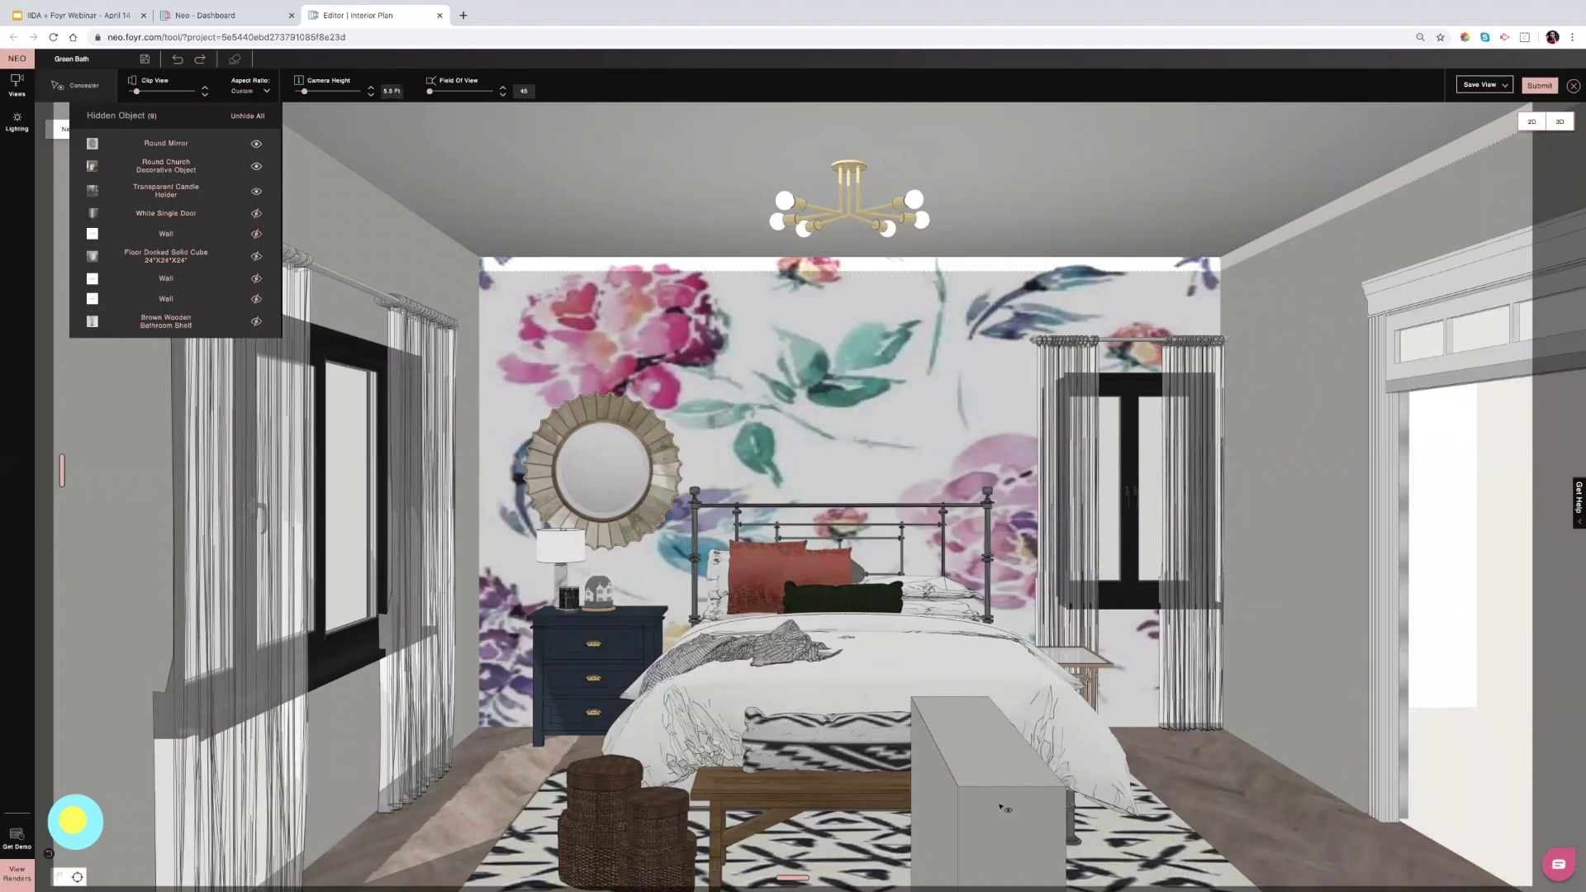
click(1001, 807)
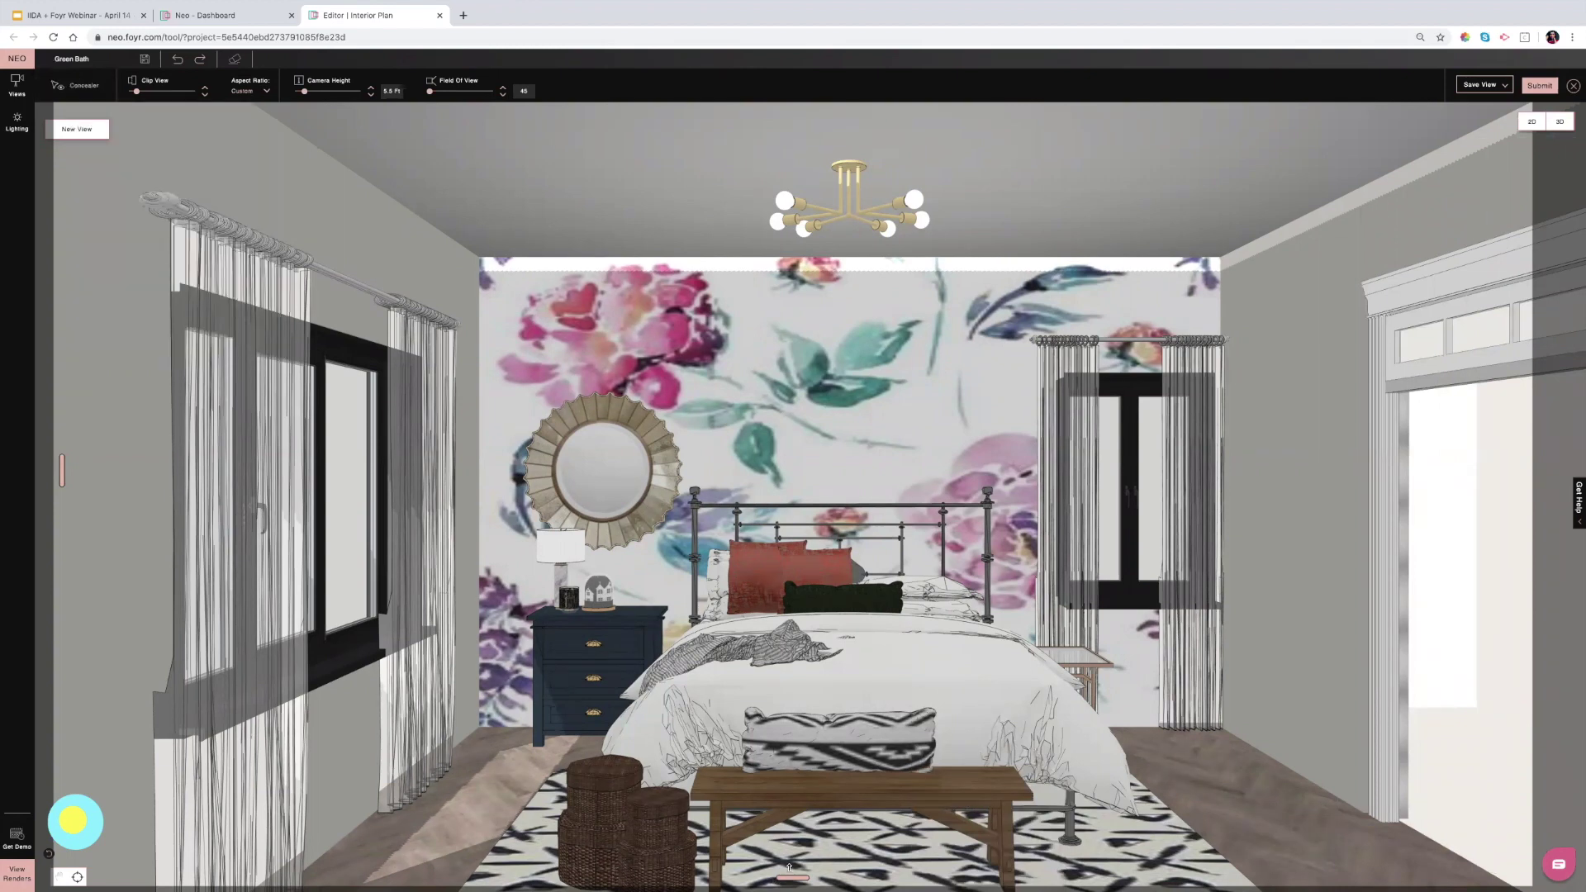
Crop the render frame slightly at its lower edge and narrow it on both sides around the bed.
mouse_move(789, 866)
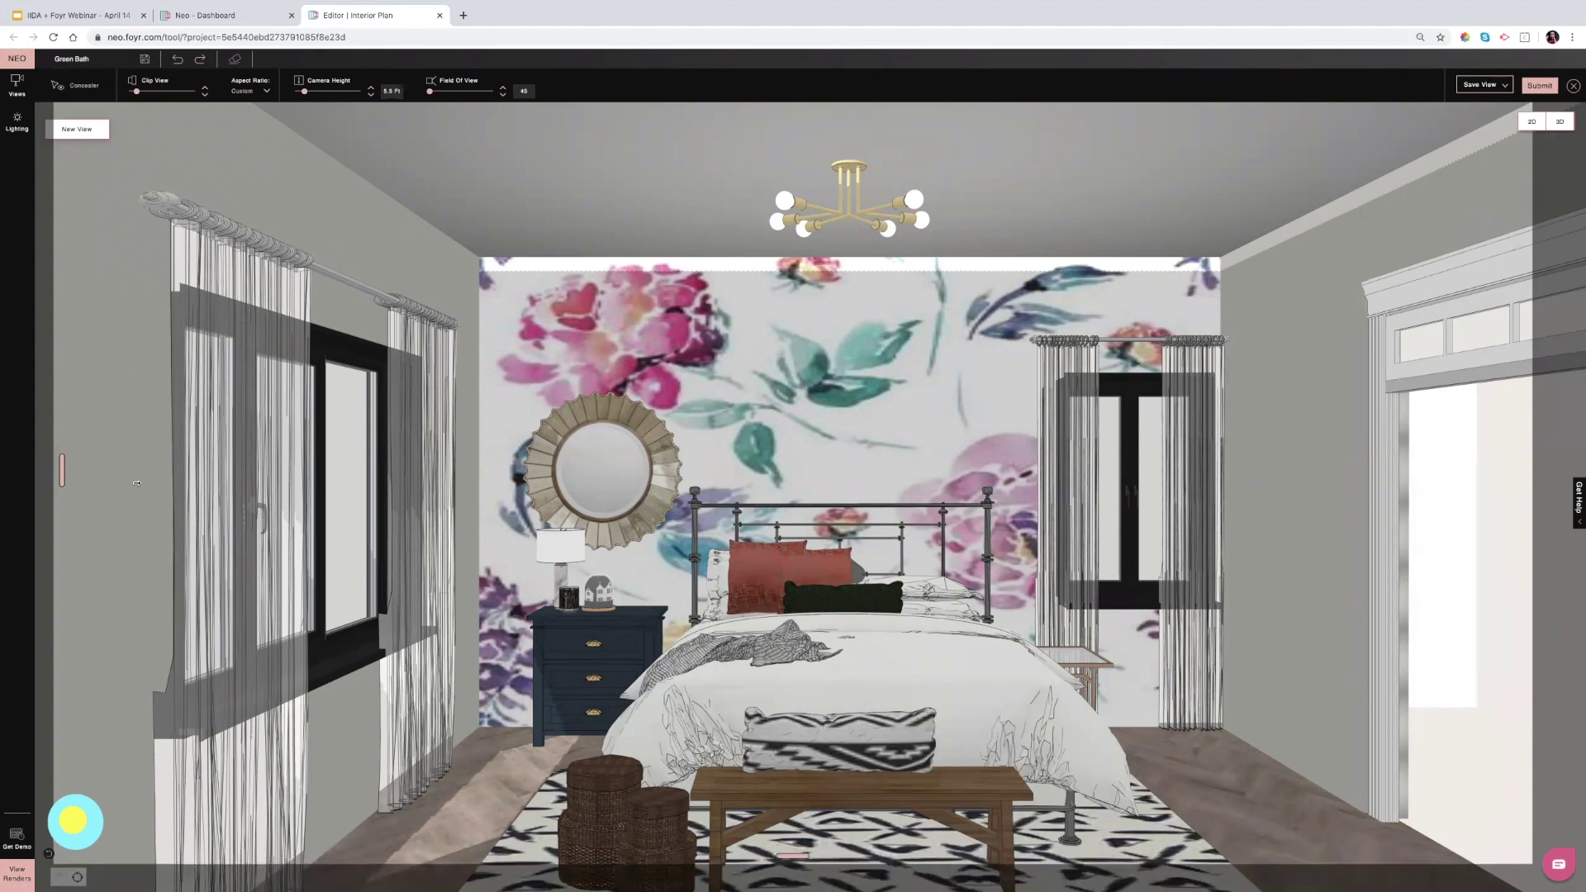
mouse_move(173, 497)
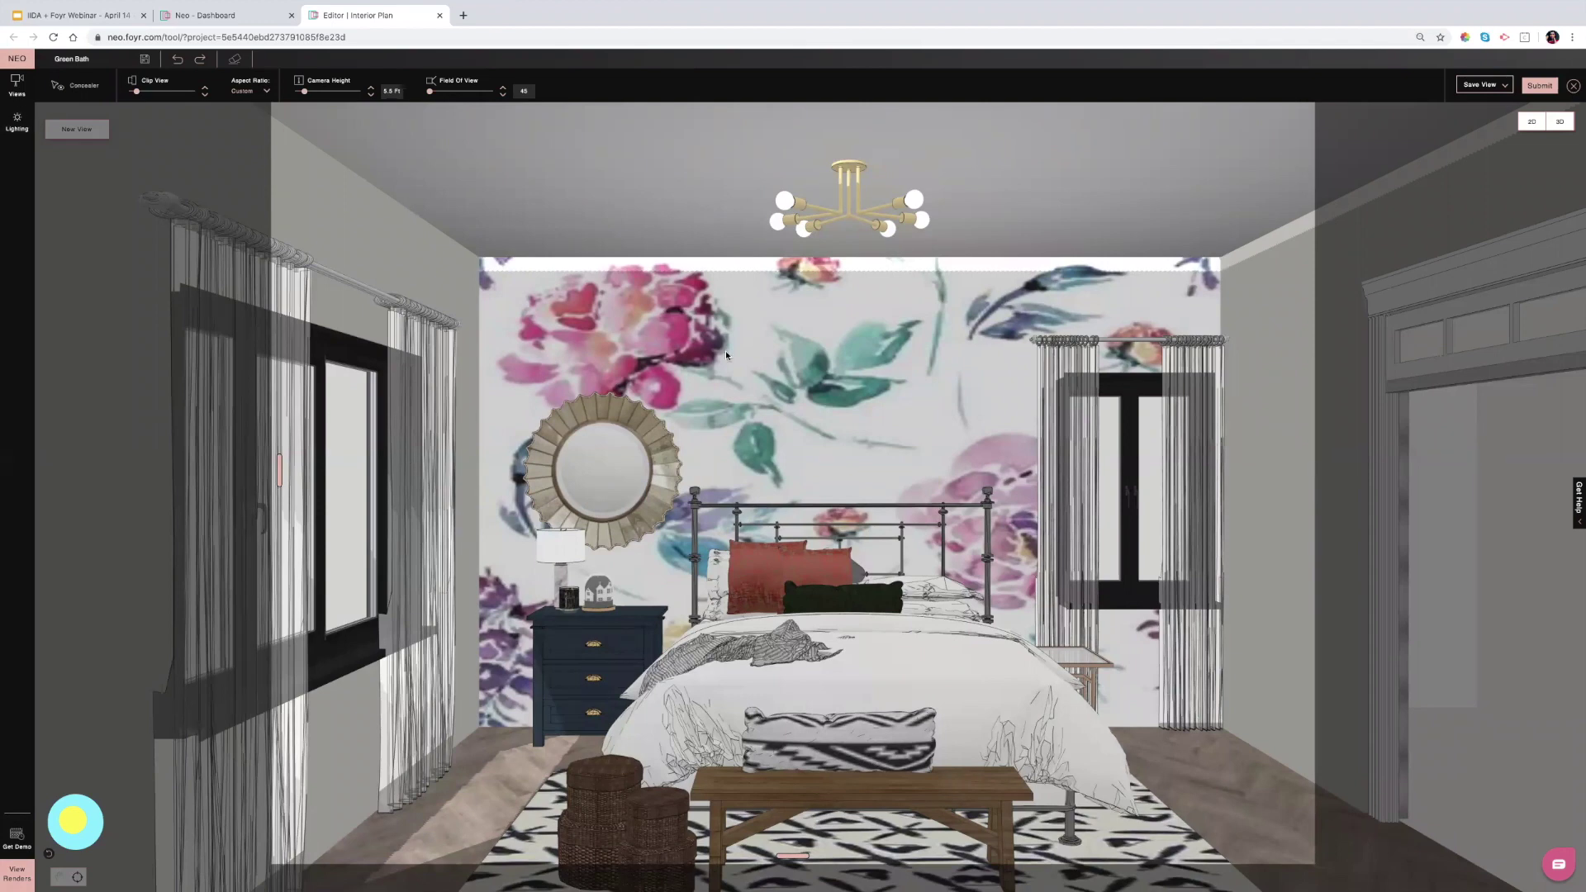
Choose the Night lighting option and redirect the sunlight to enter from the opposite side of the bedroom.
click(16, 124)
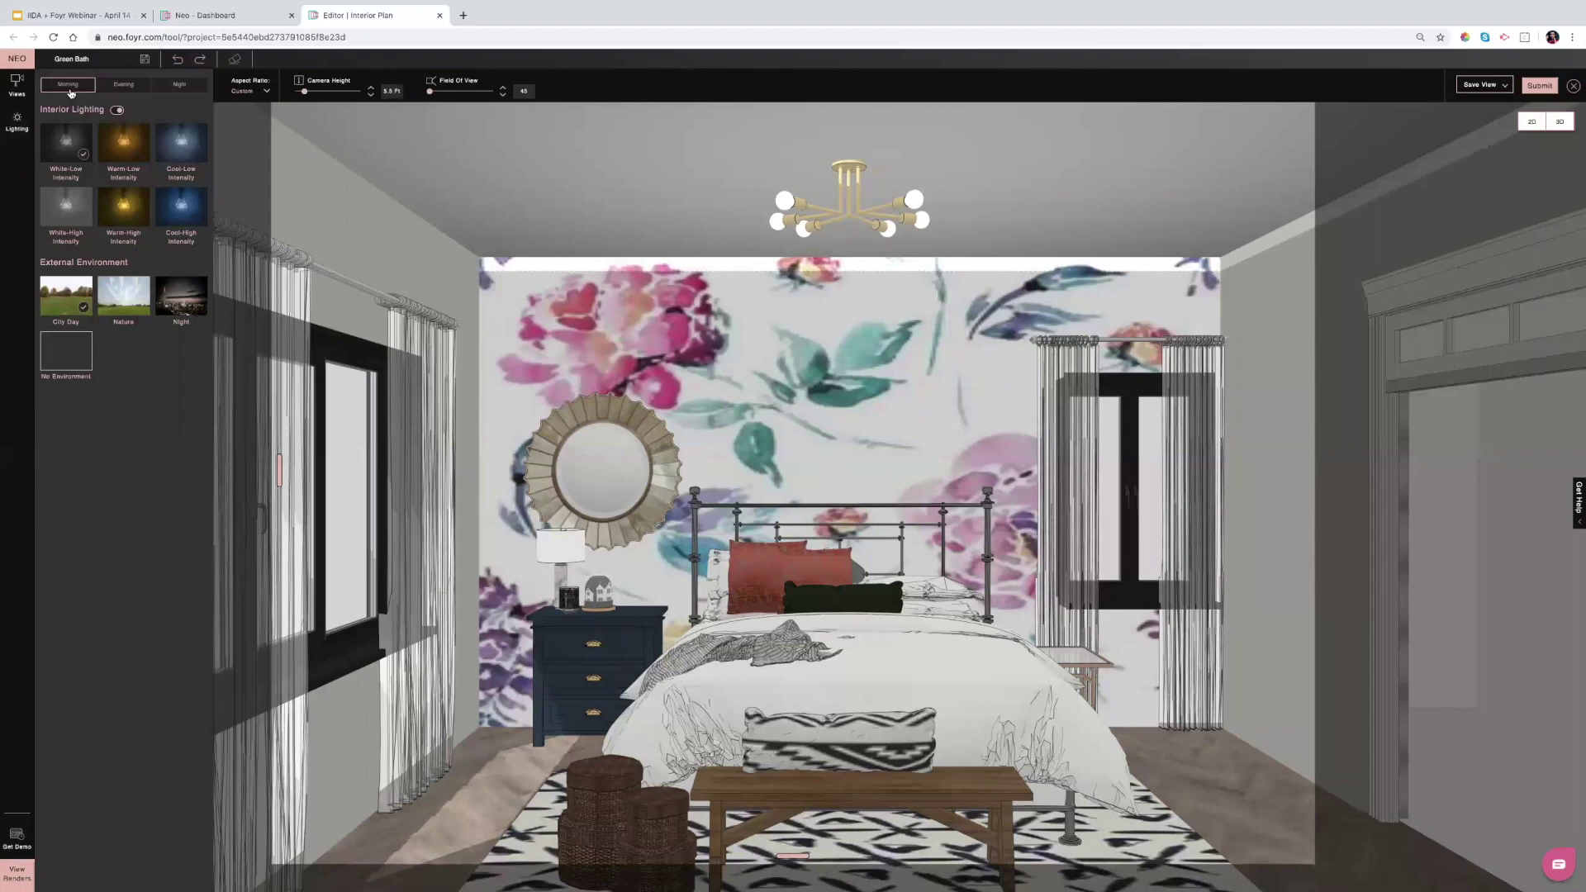
click(184, 86)
click(89, 832)
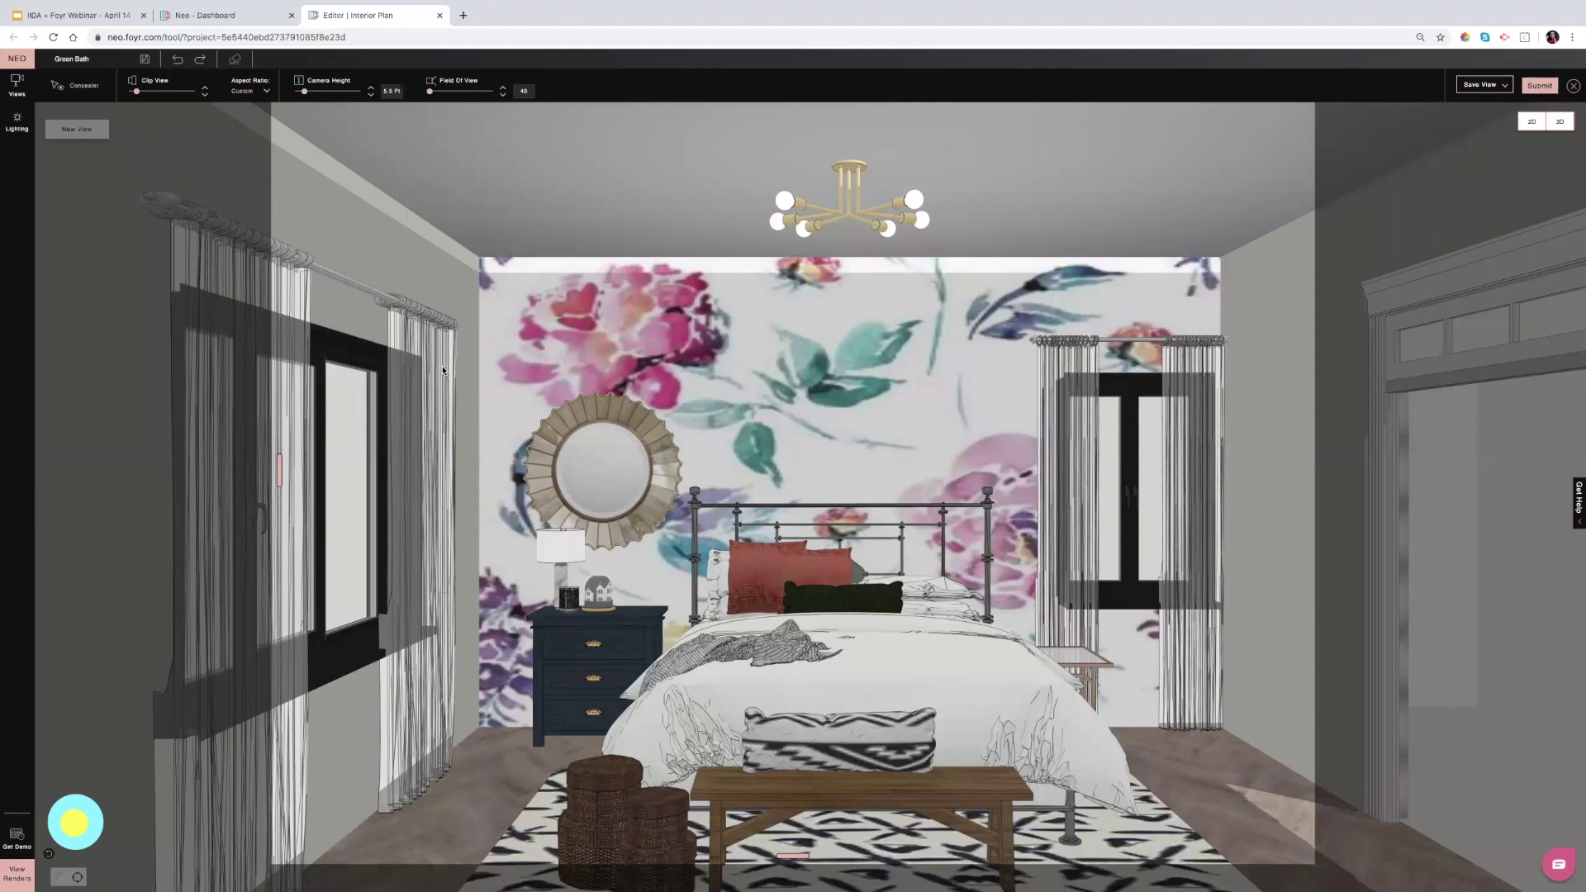
Review the project's saved views and open the render submission for the bedroom shot.
click(16, 86)
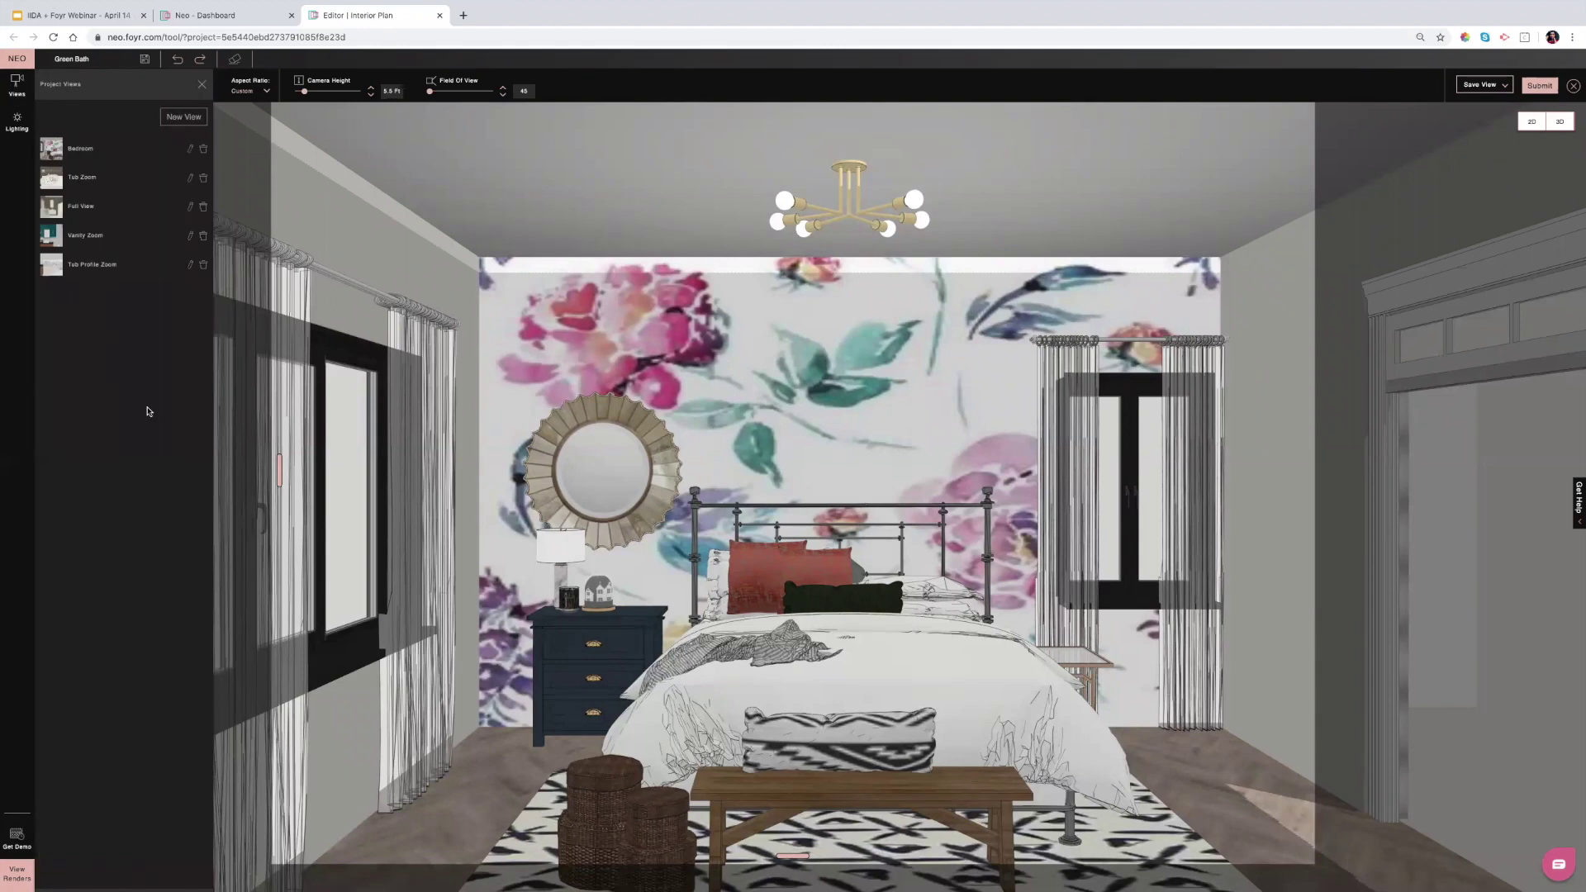
click(1541, 86)
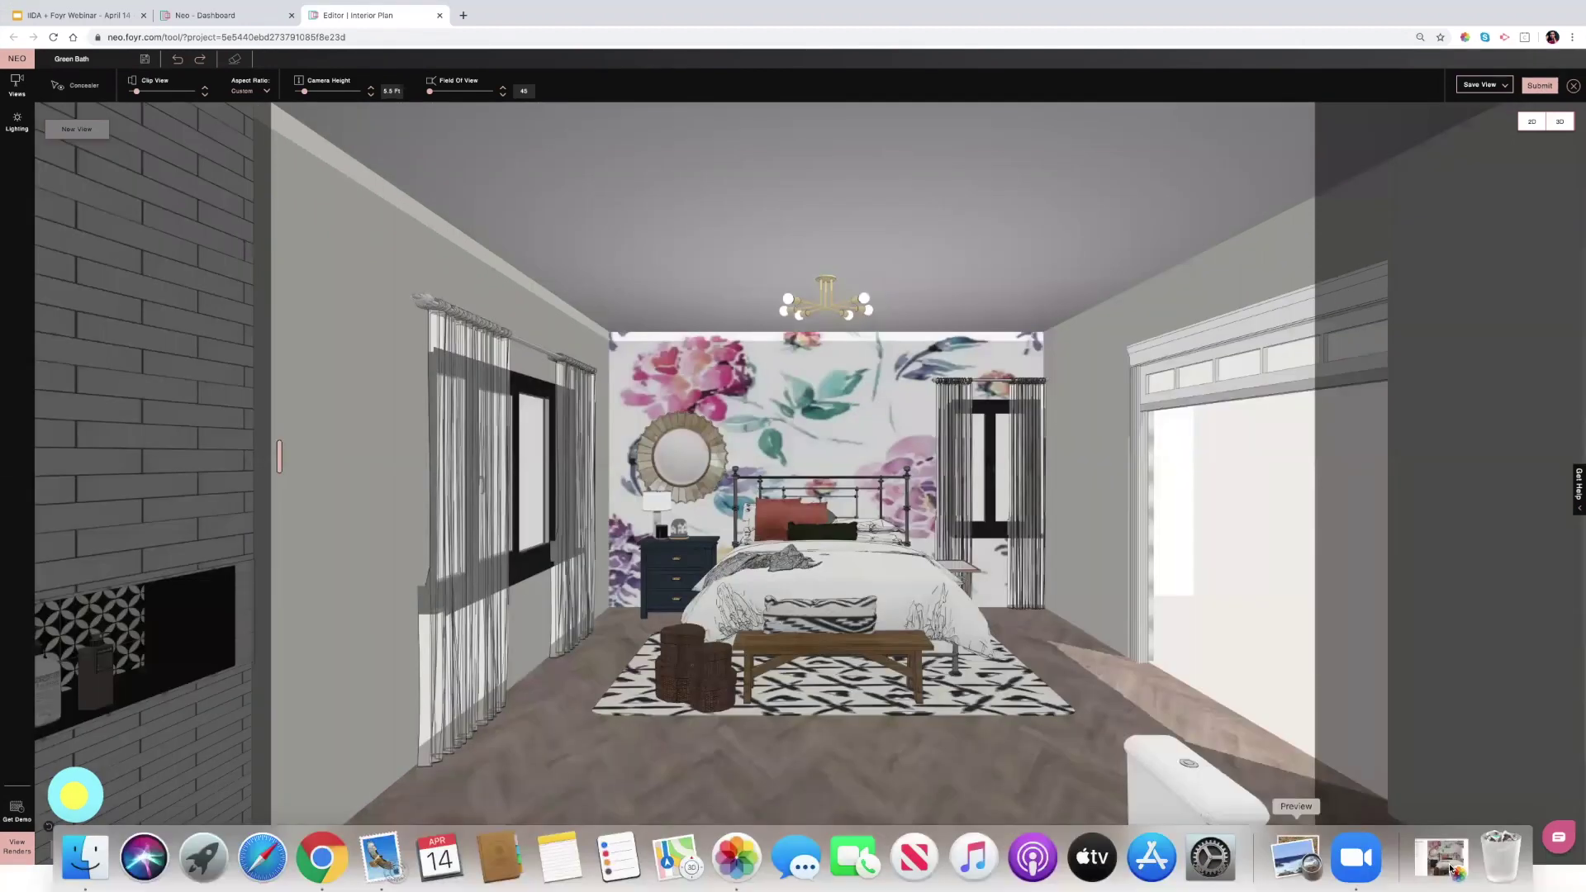
Switch to Photos, examine the finished bedroom render full screen, and return to the photo library in a normal window.
click(1452, 870)
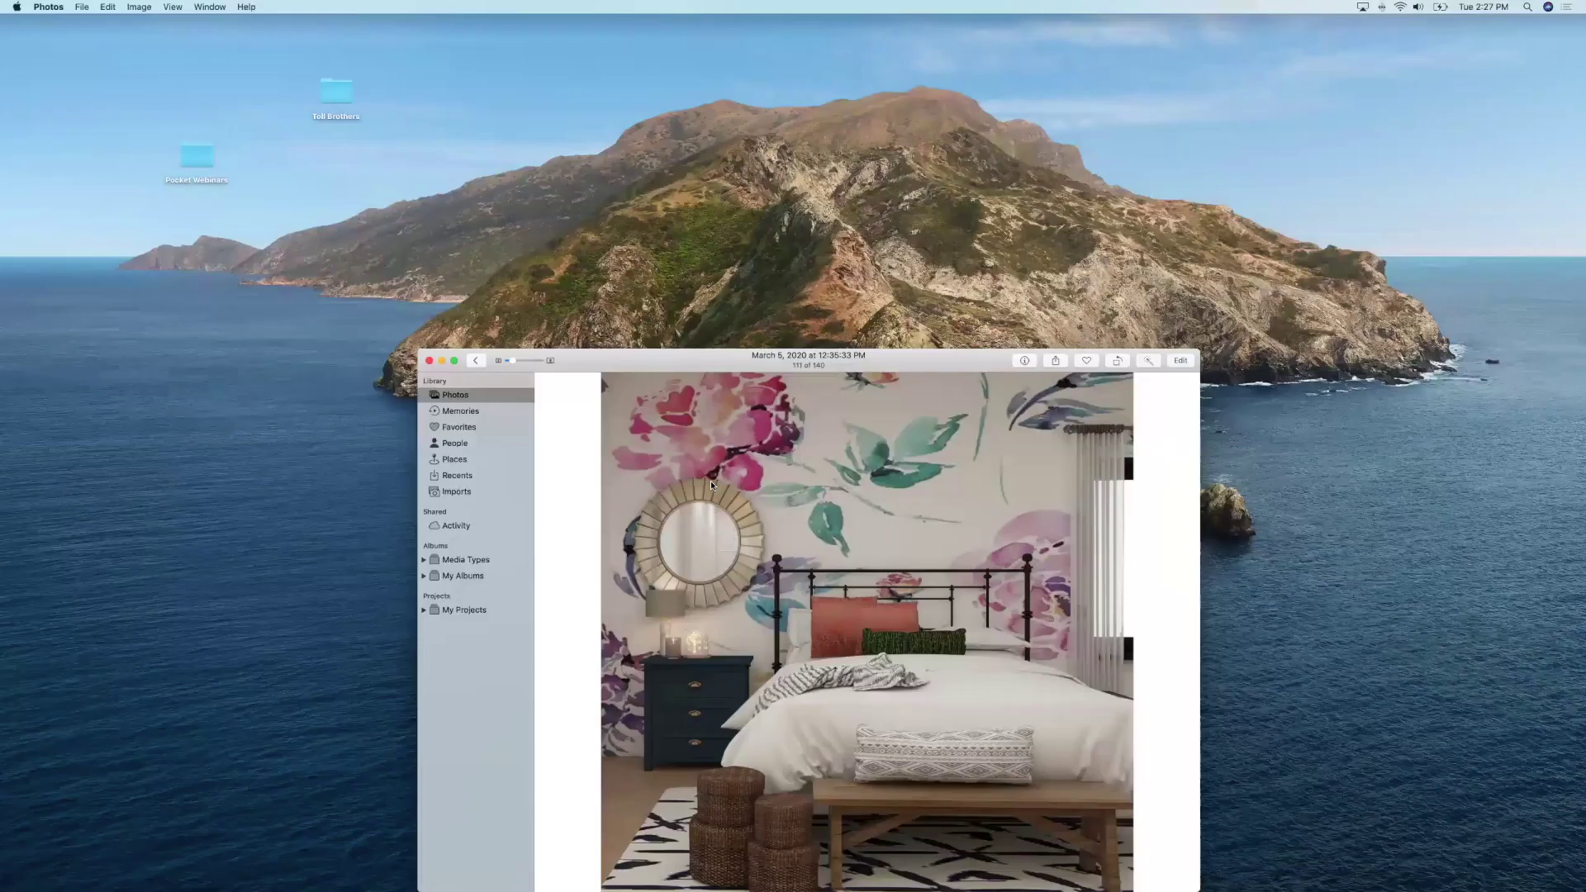
key(Escape)
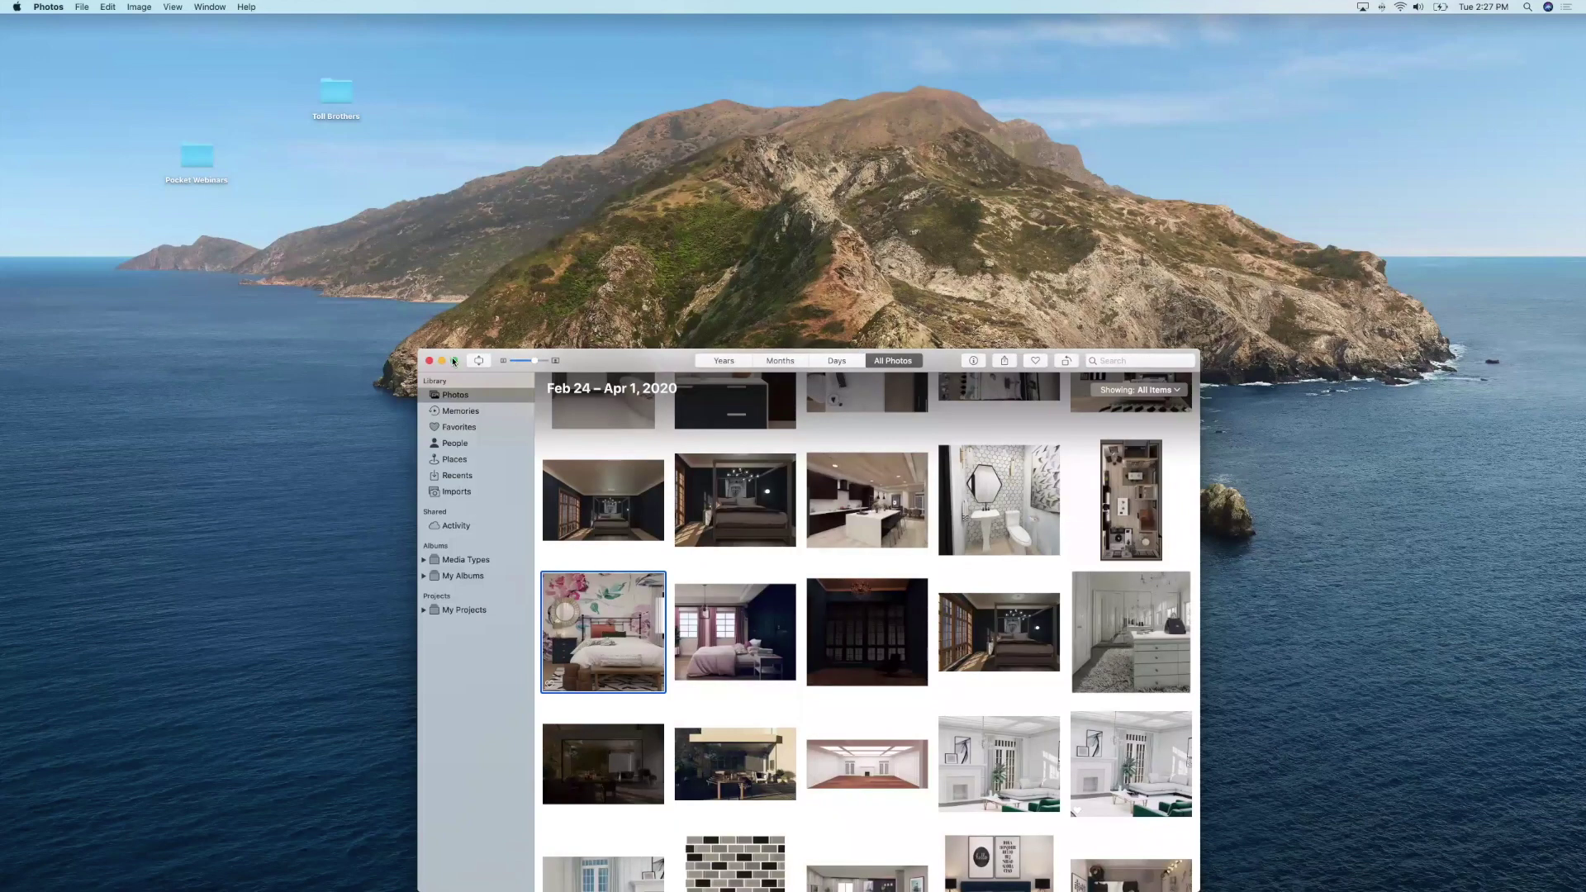
key(space)
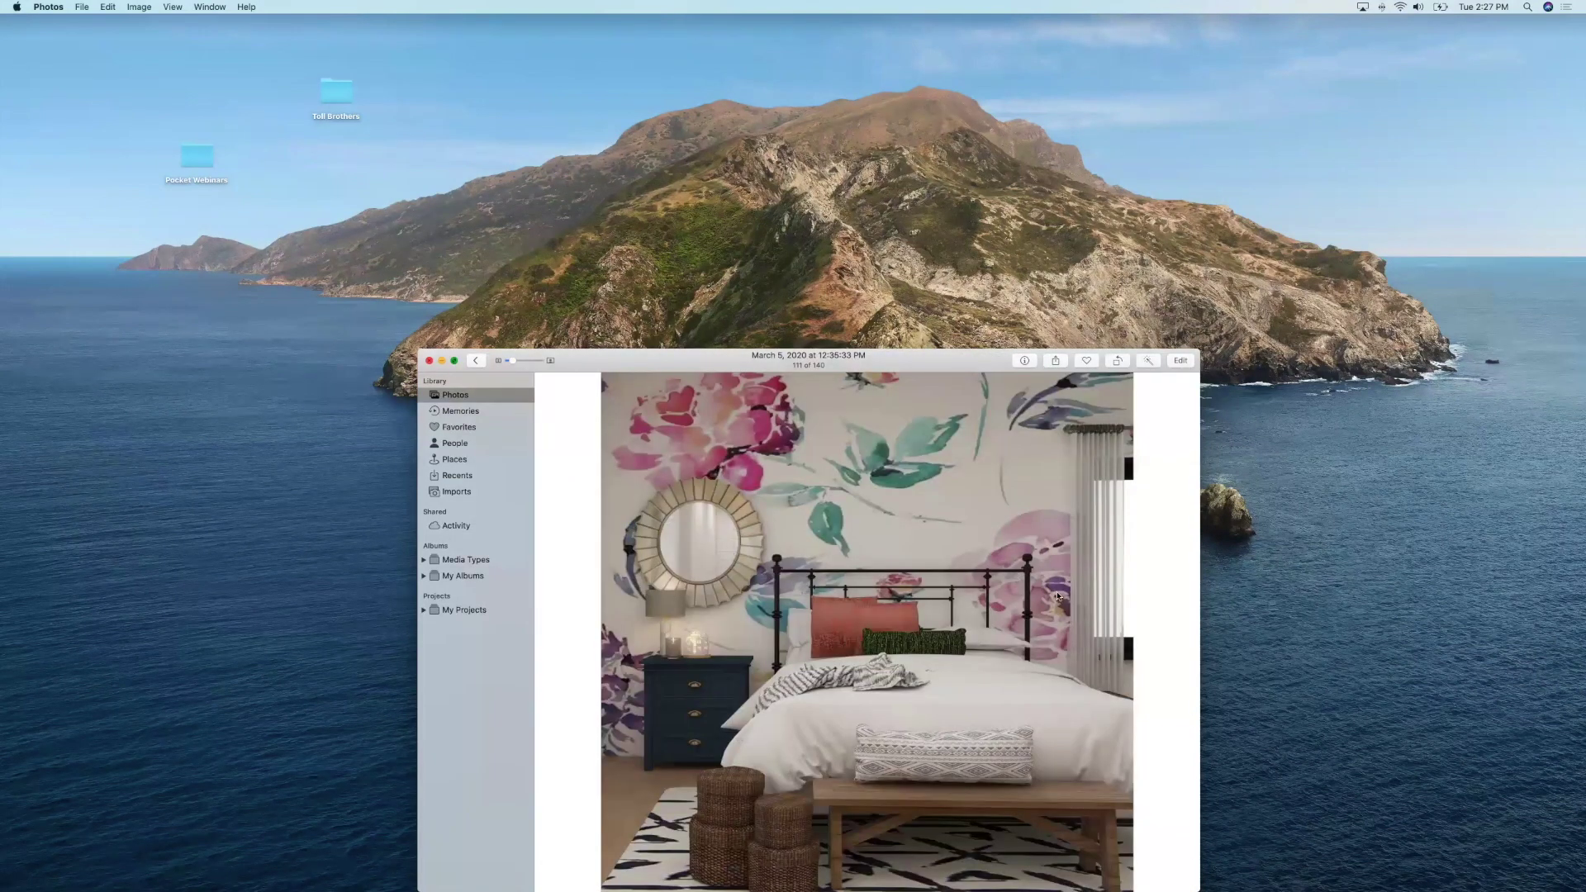
key(ctrl+super+f)
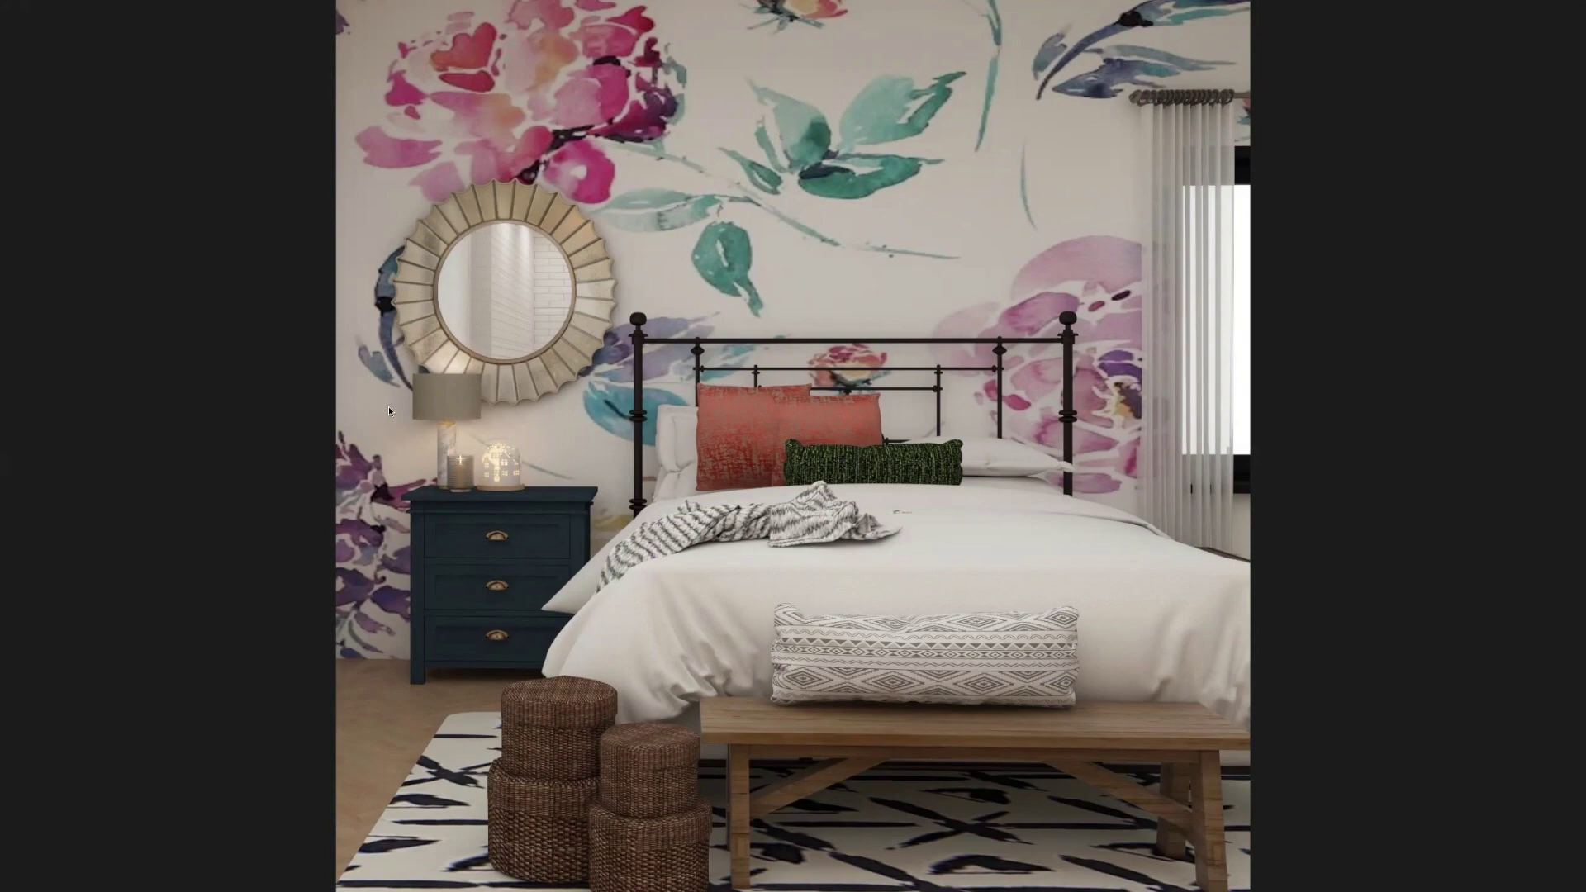
double_click(520, 209)
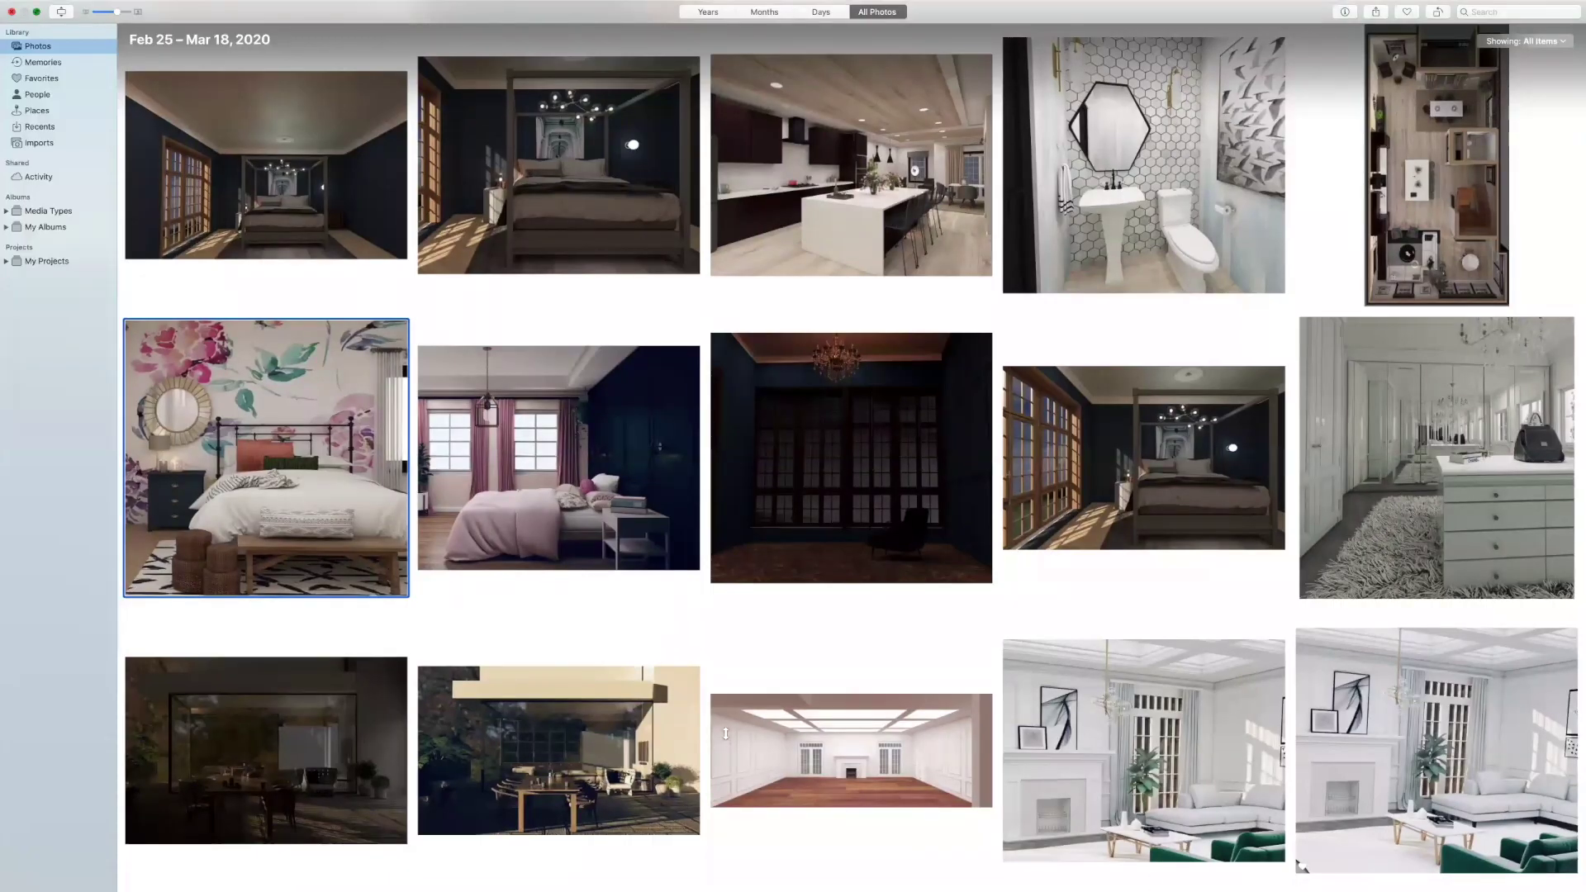
key(ctrl+super+f)
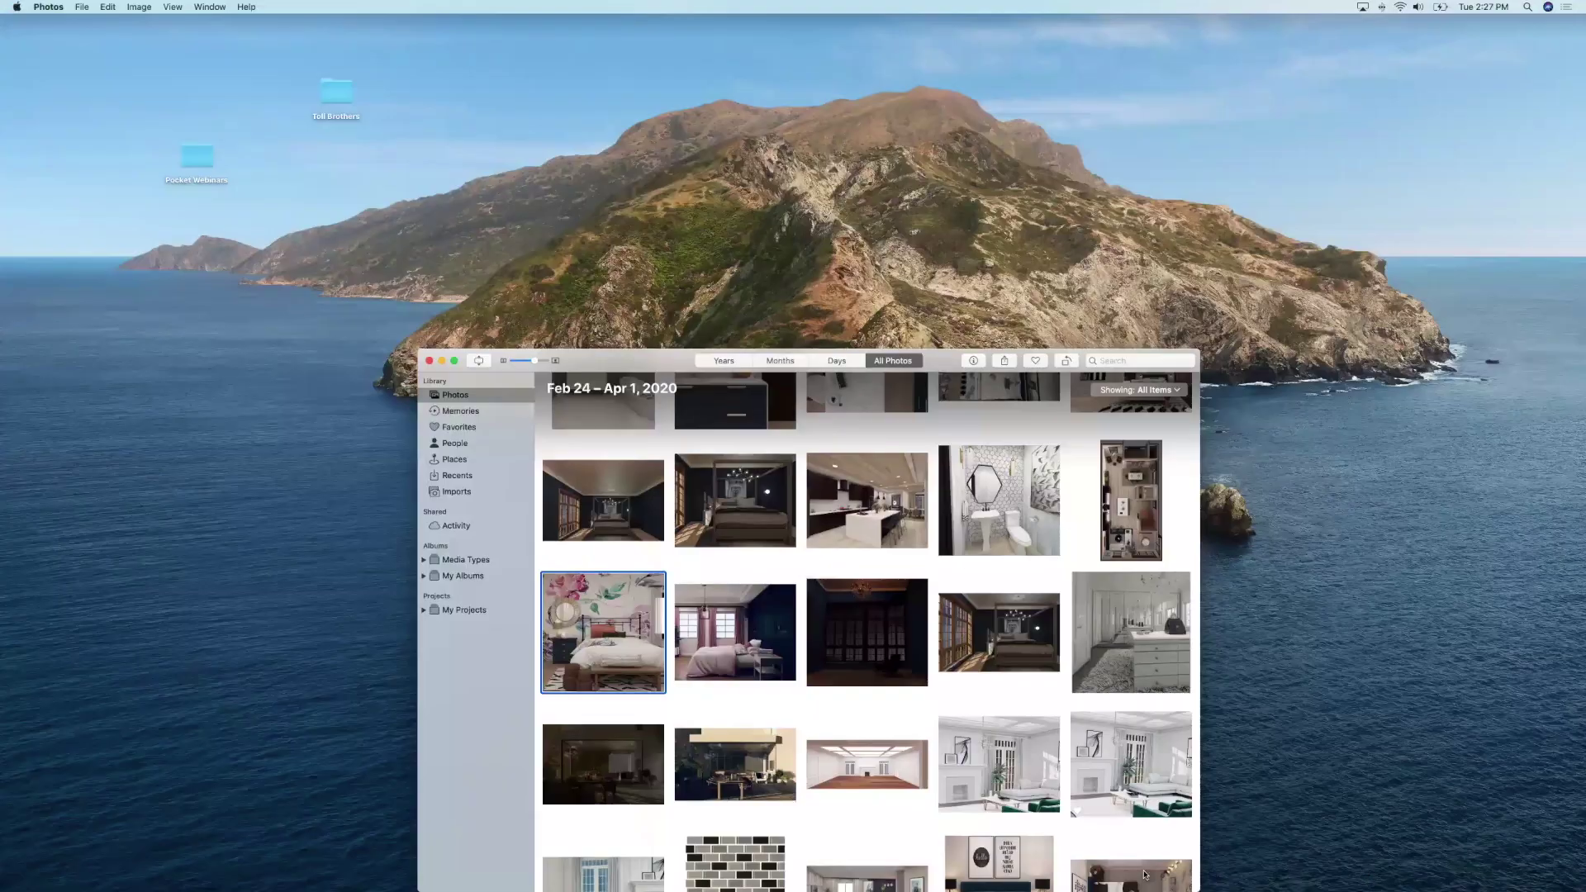
Switch back to the webinar slide show in Chrome and advance it to the Q & A slide.
mouse_move(1289, 868)
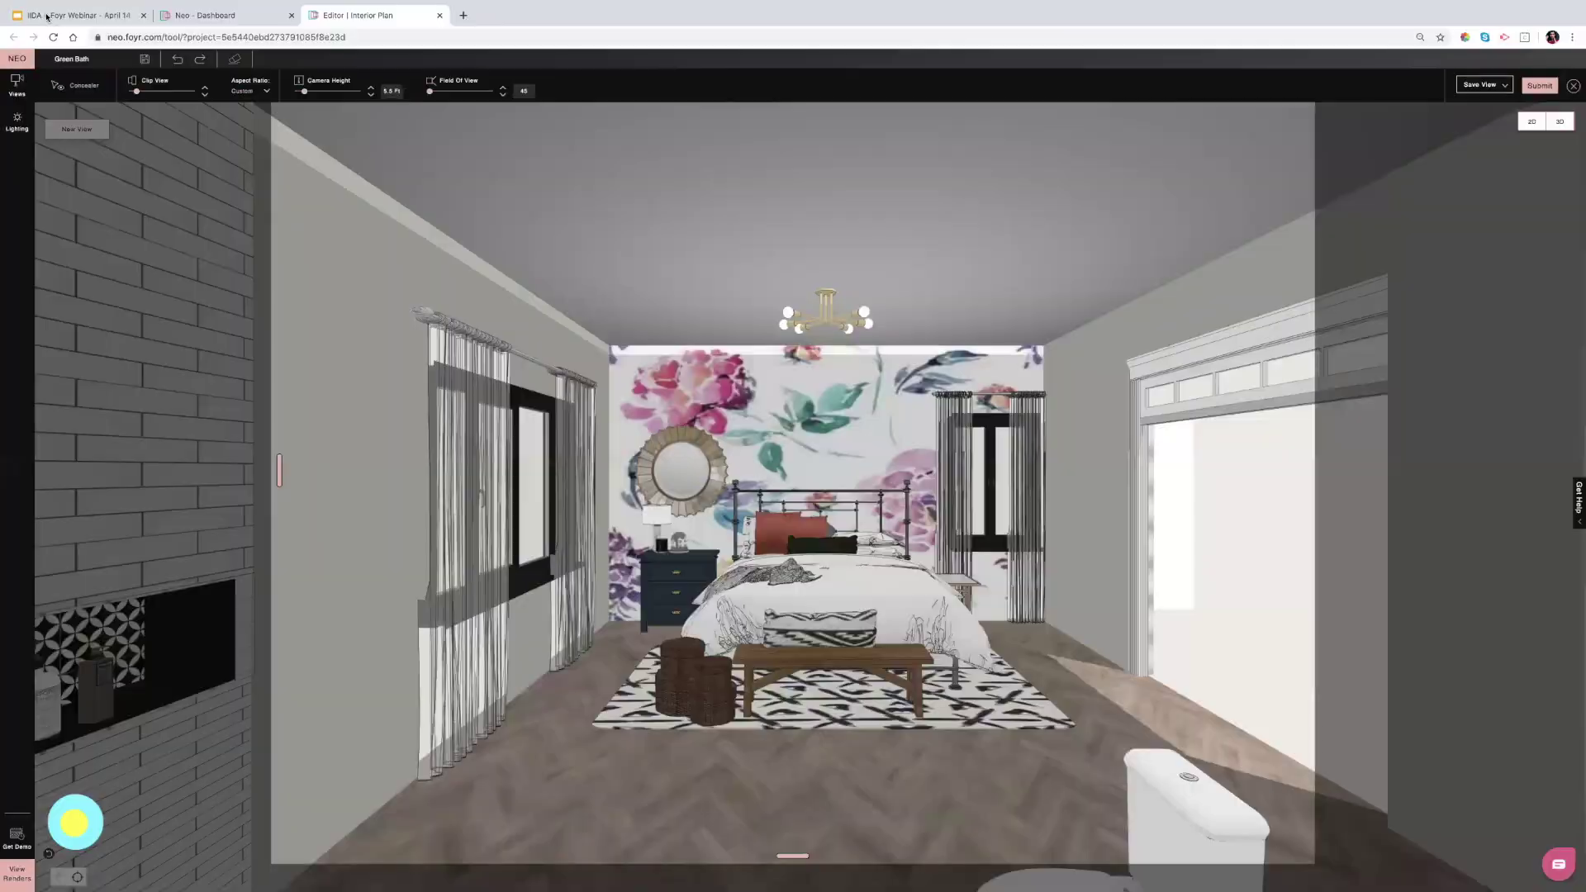
key(super+1)
key(Right)
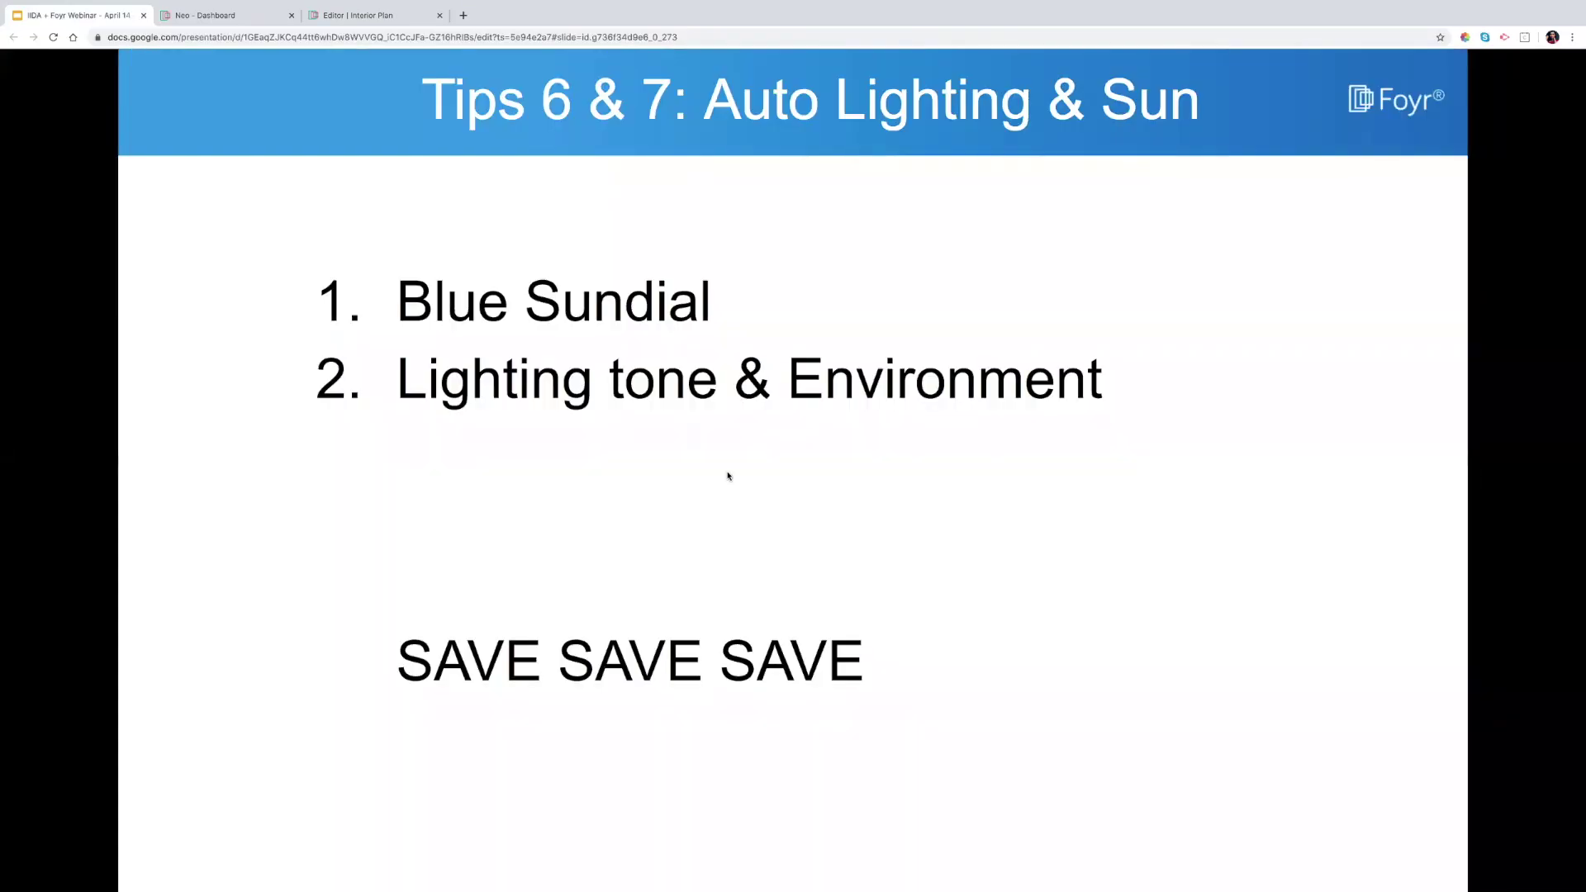
key(Right)
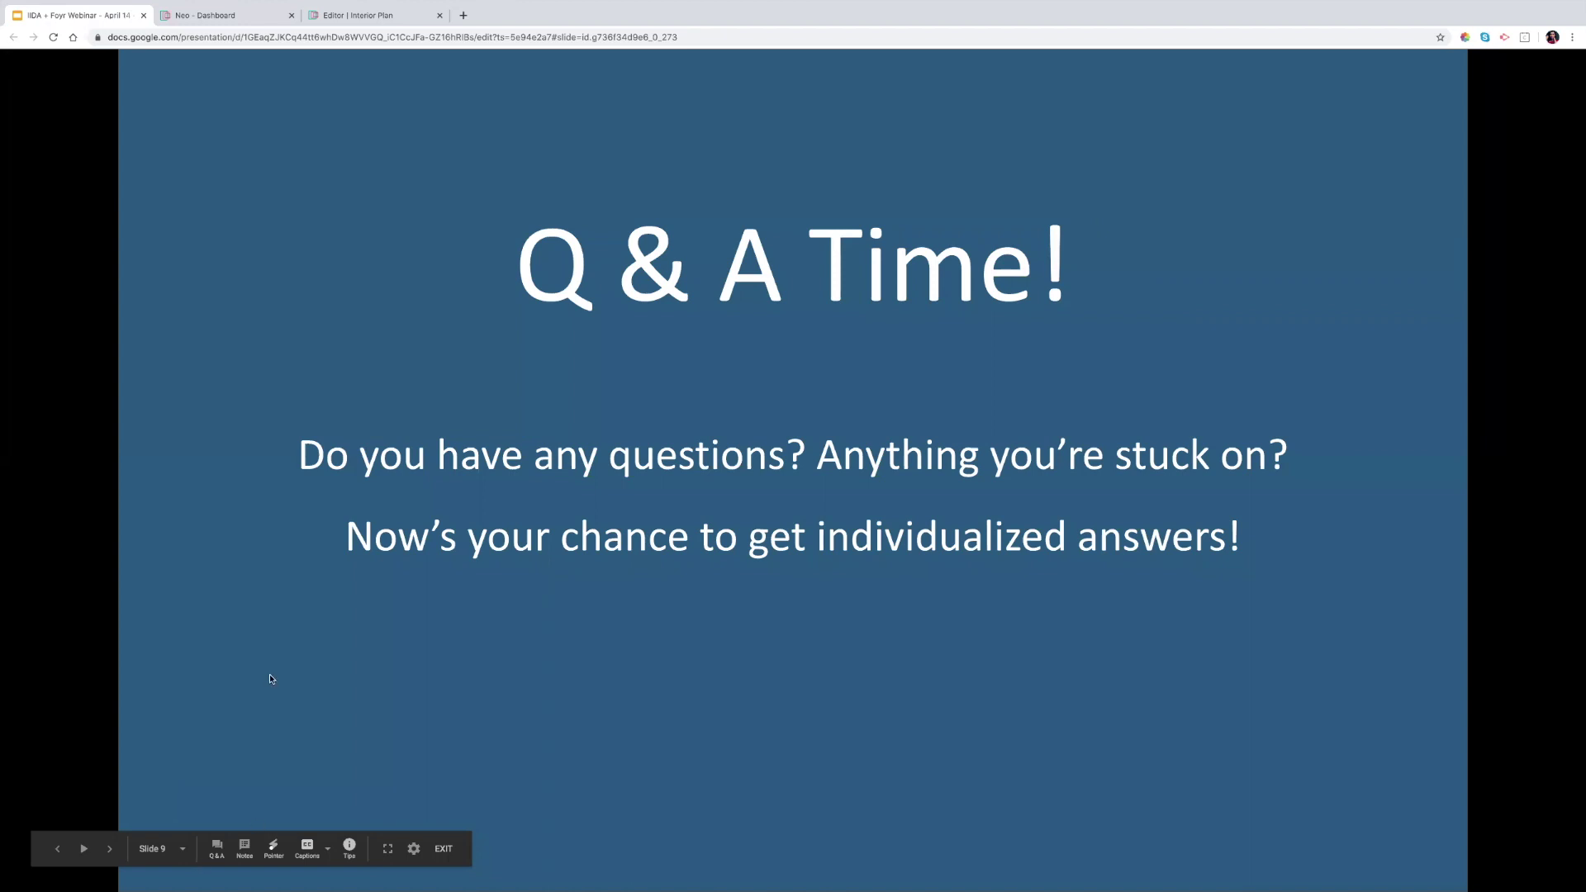
mouse_move(250, 821)
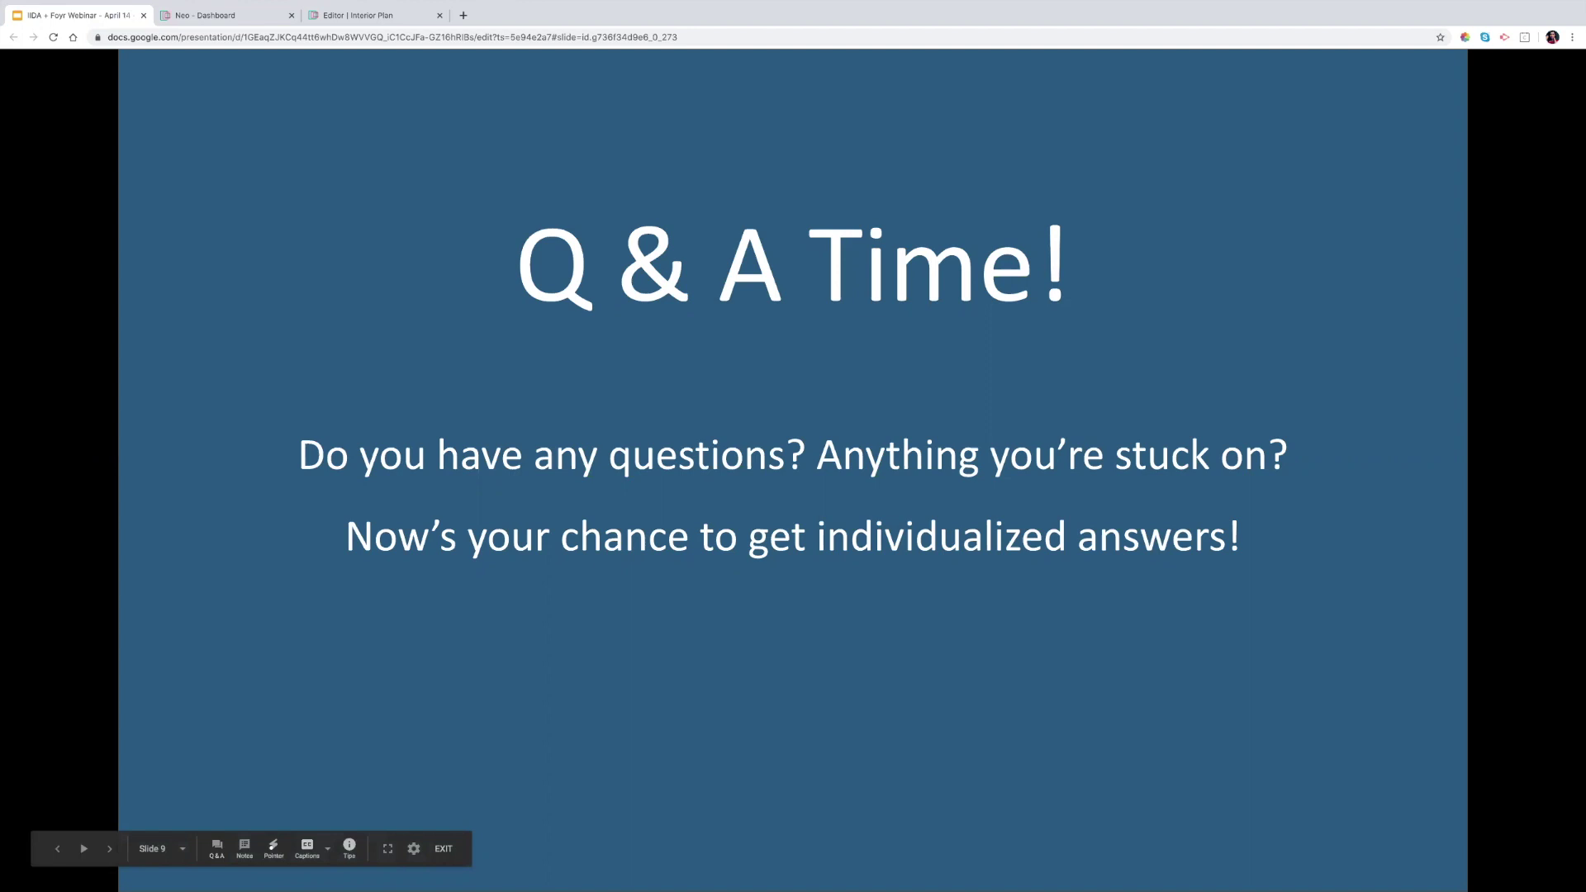
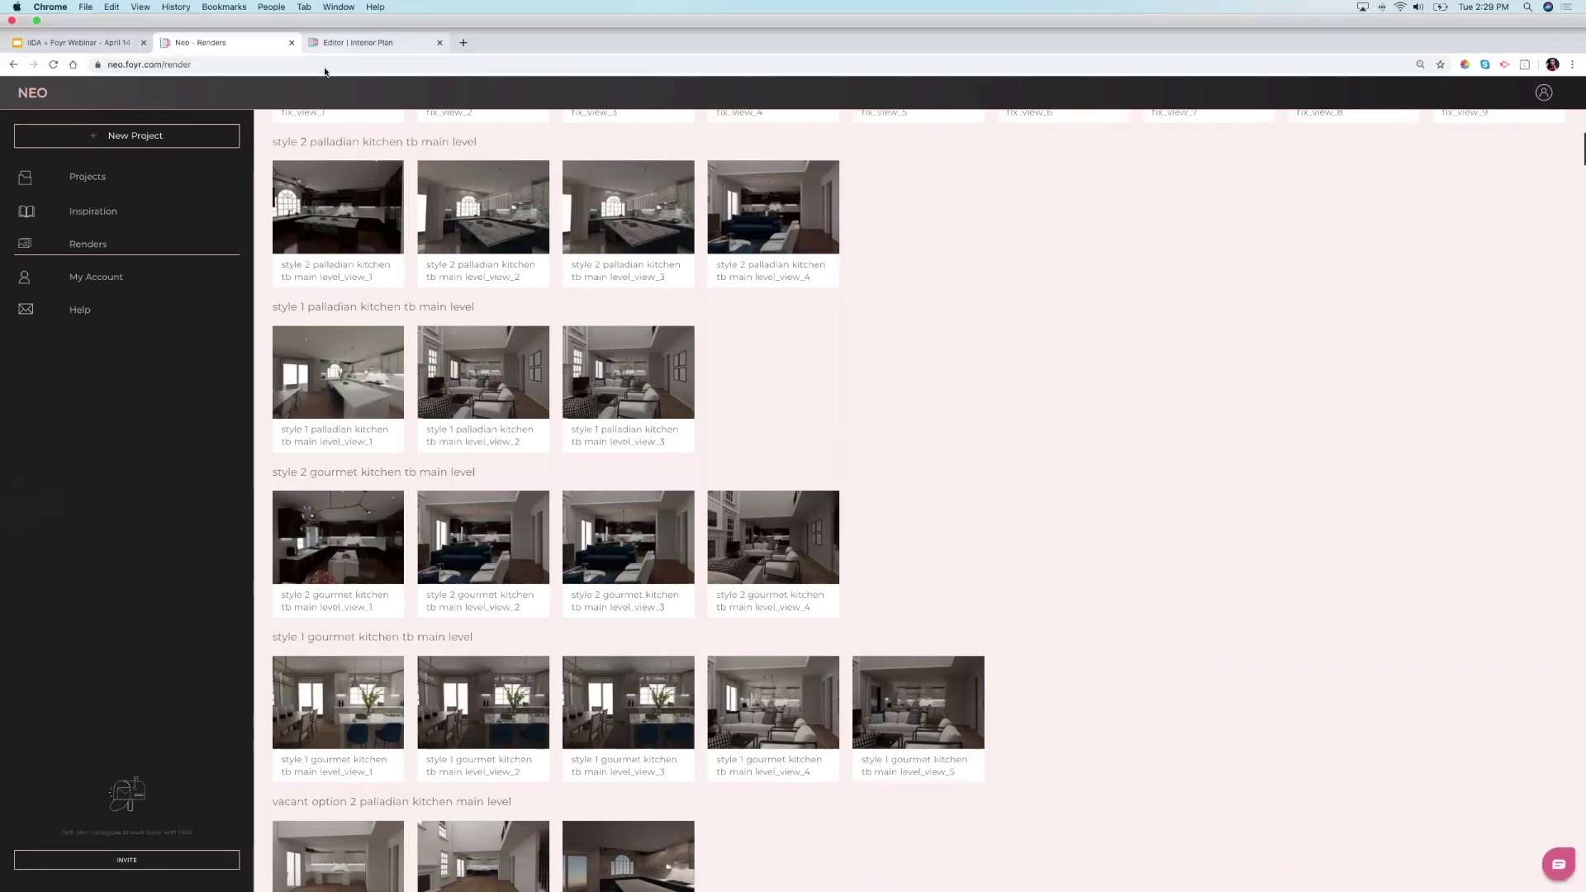
Return to the Green Bath project editor and go through the 2D floor plan to the 3D bathroom view.
click(357, 43)
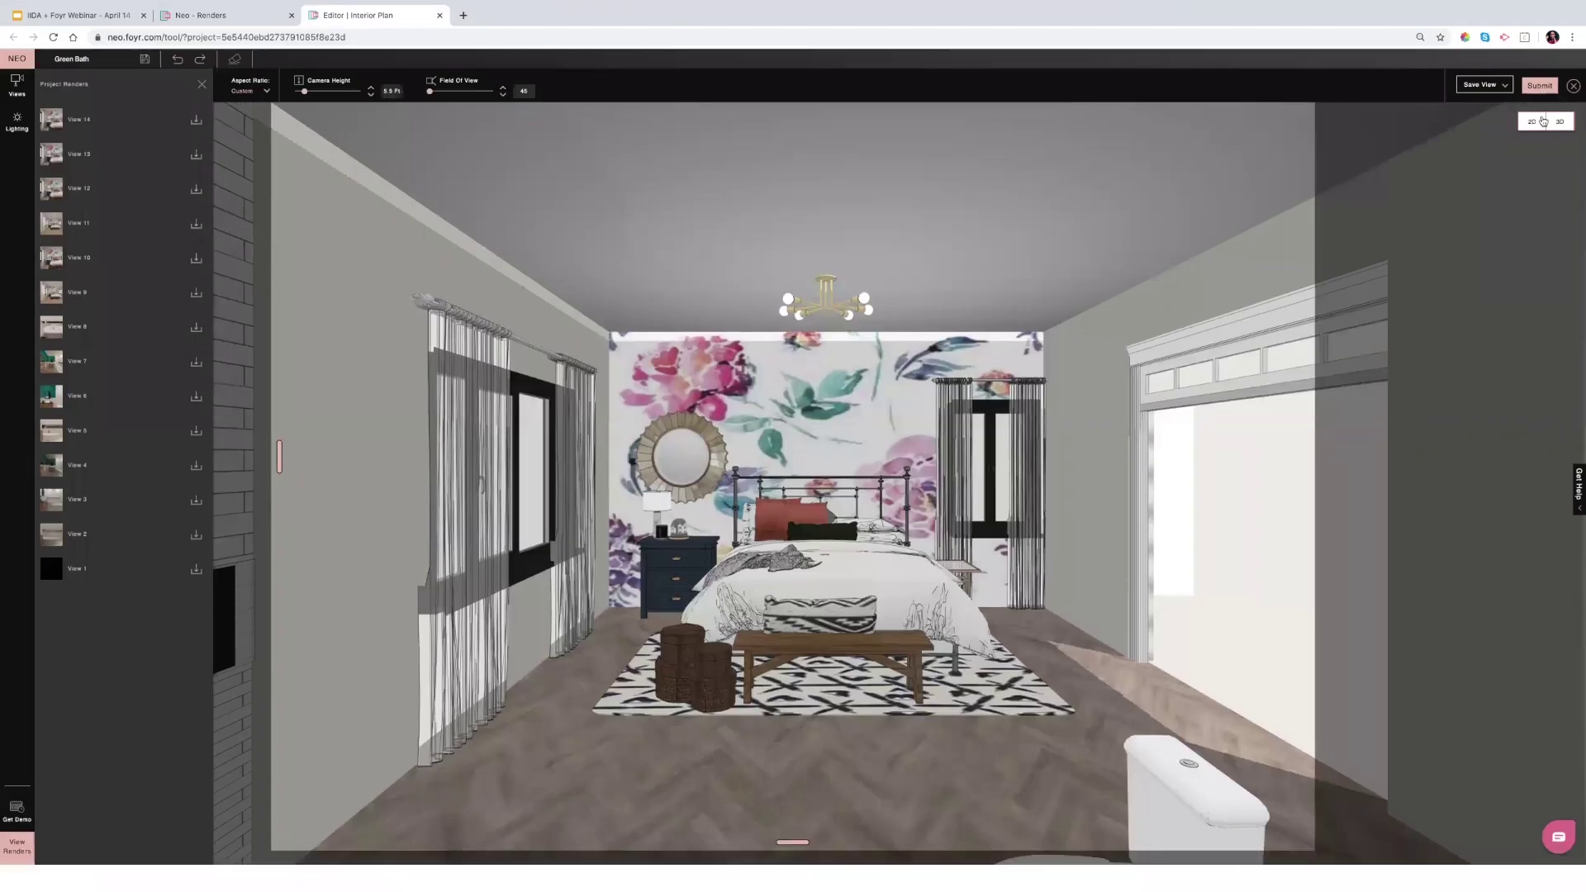
click(1541, 122)
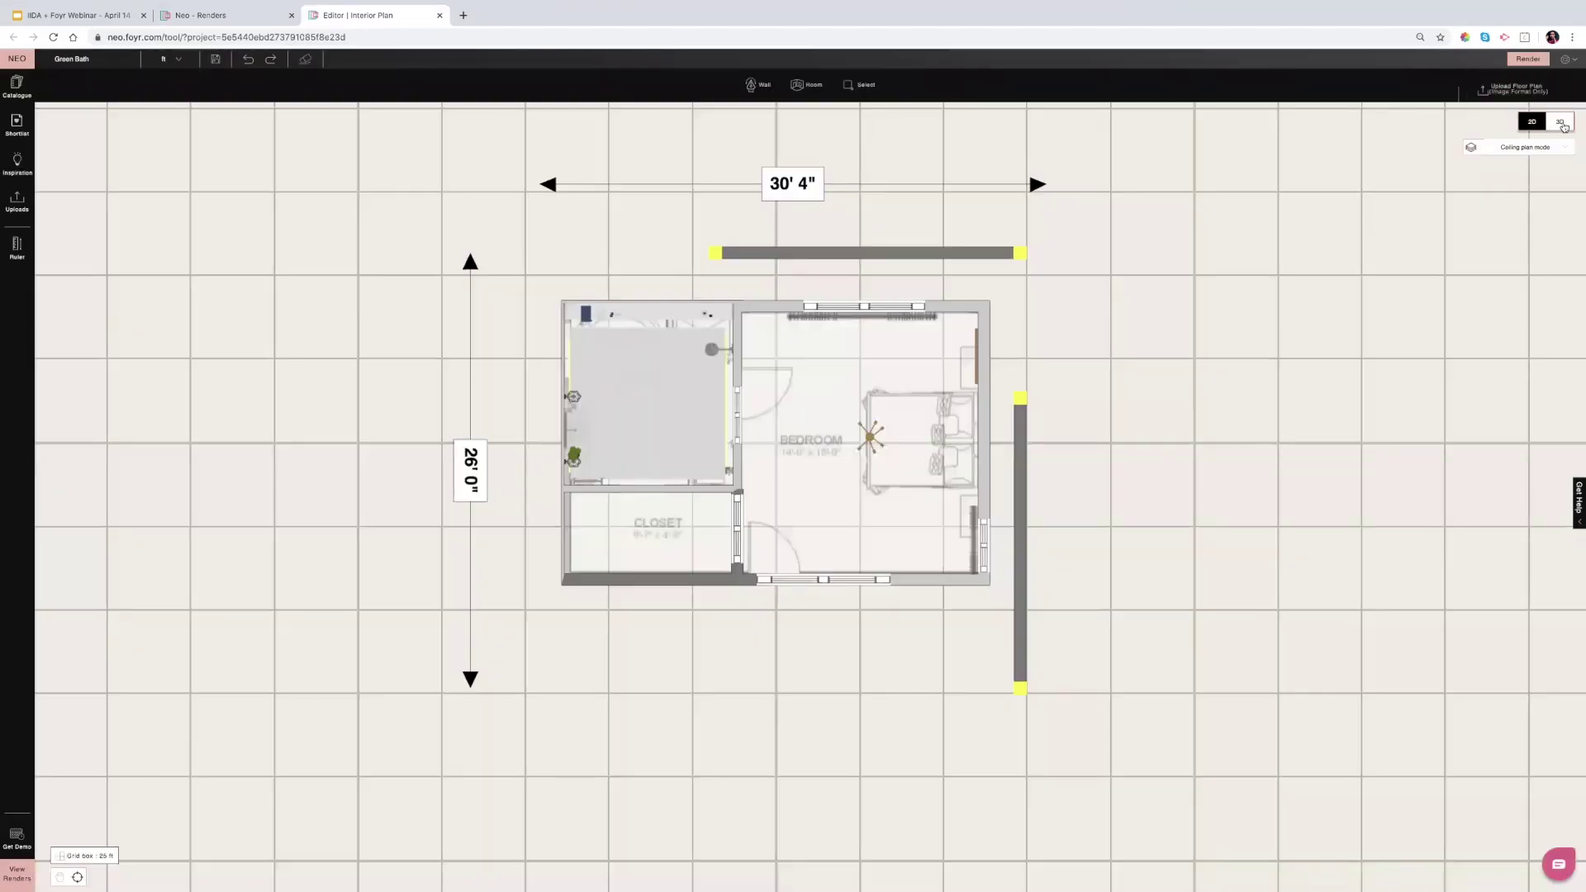
click(1561, 123)
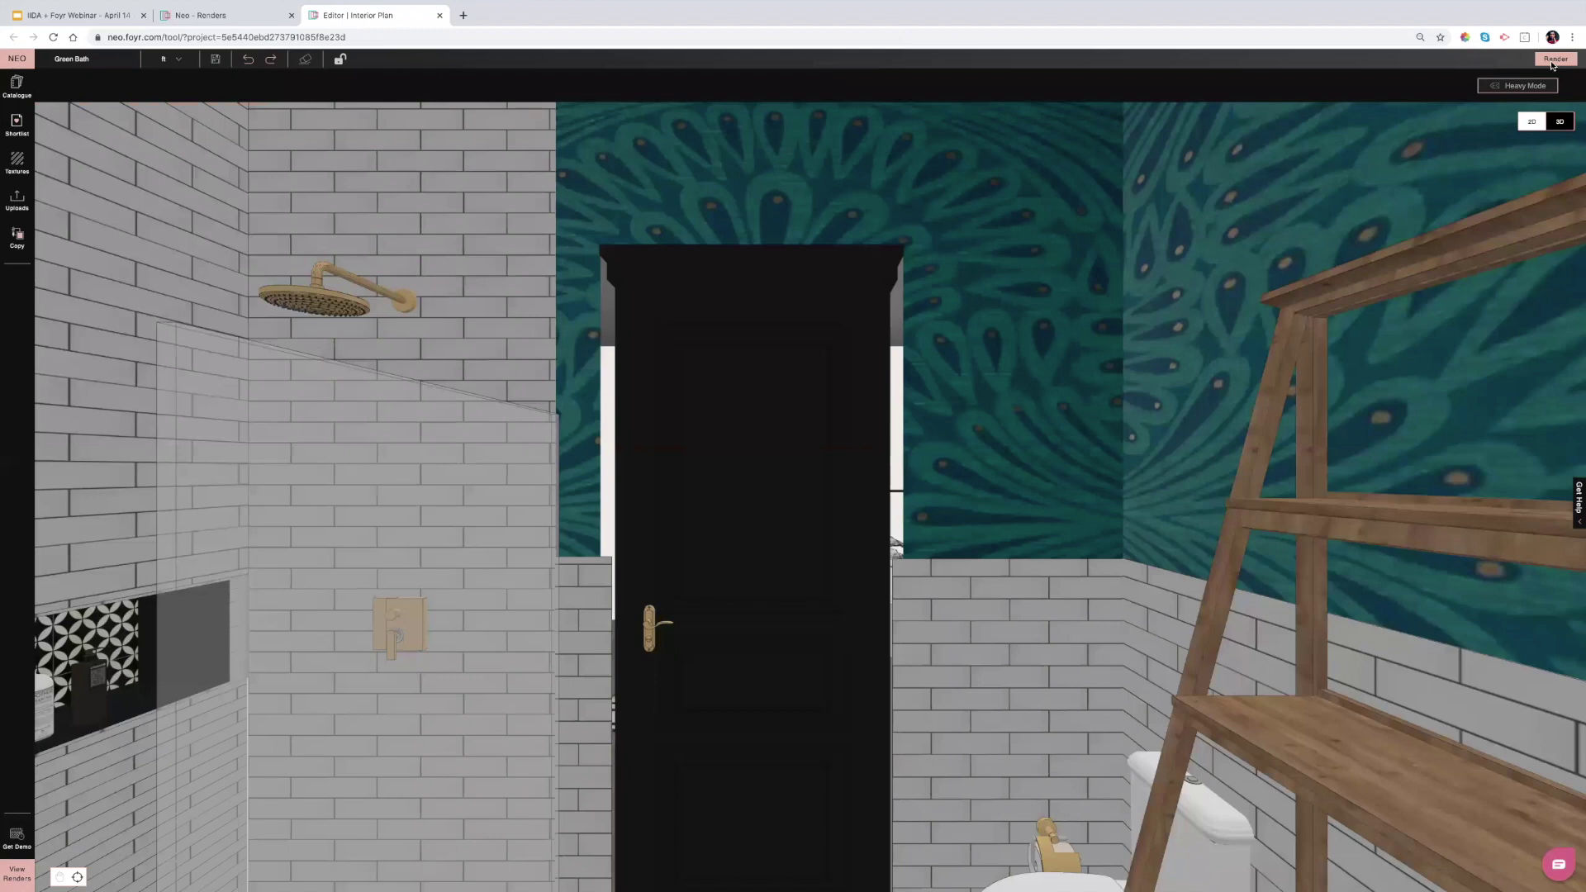
Open render mode, review the Render Settings for the bathroom view, and exit to the 3D editor without rendering.
click(1555, 59)
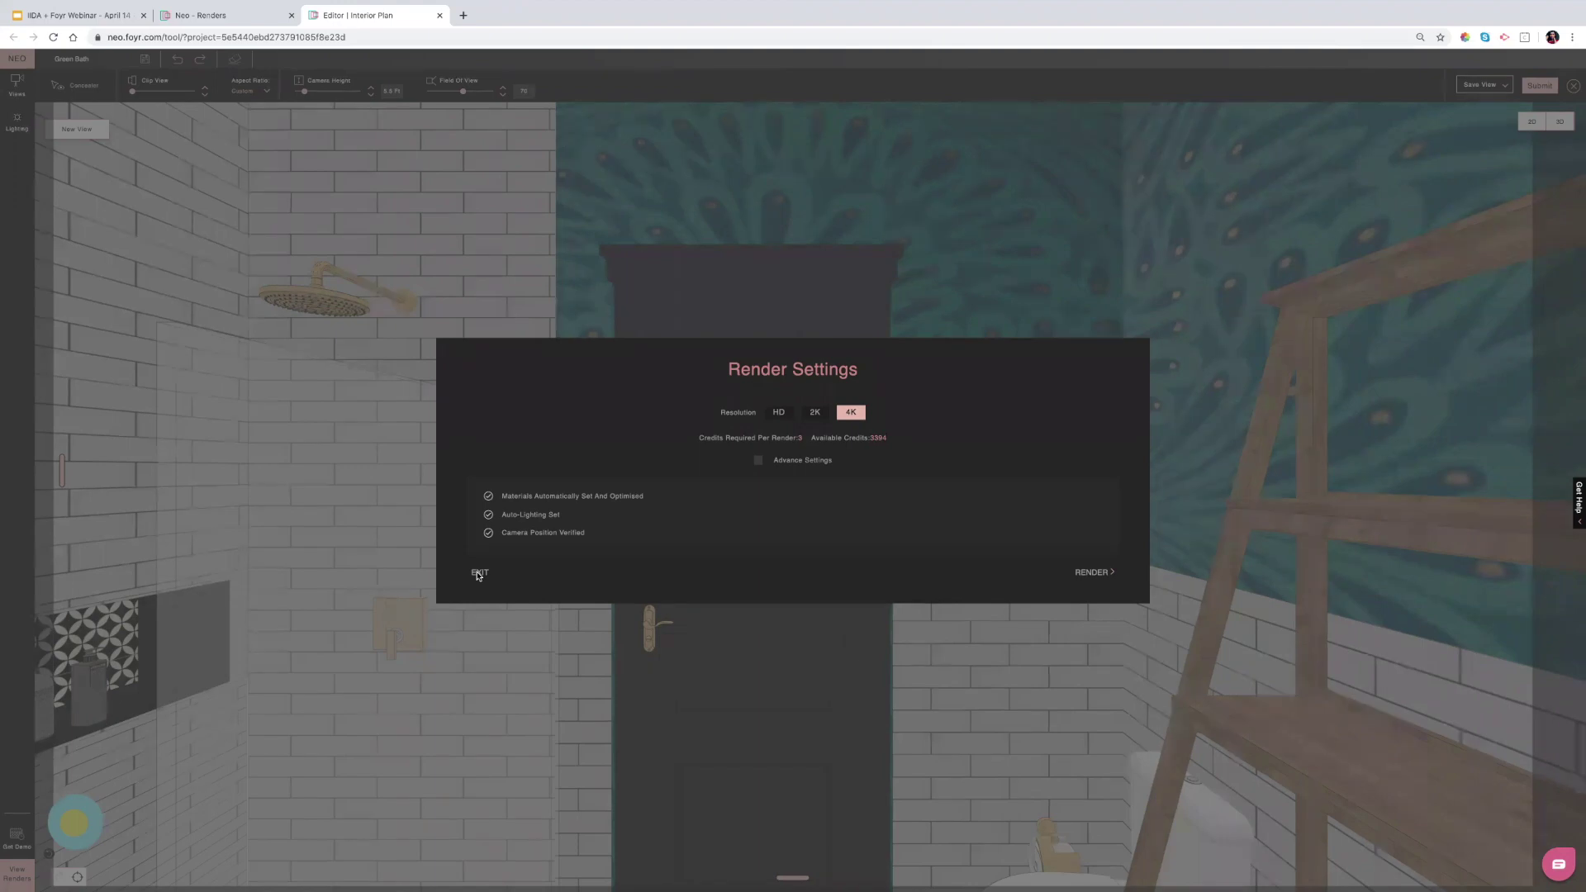
click(1578, 99)
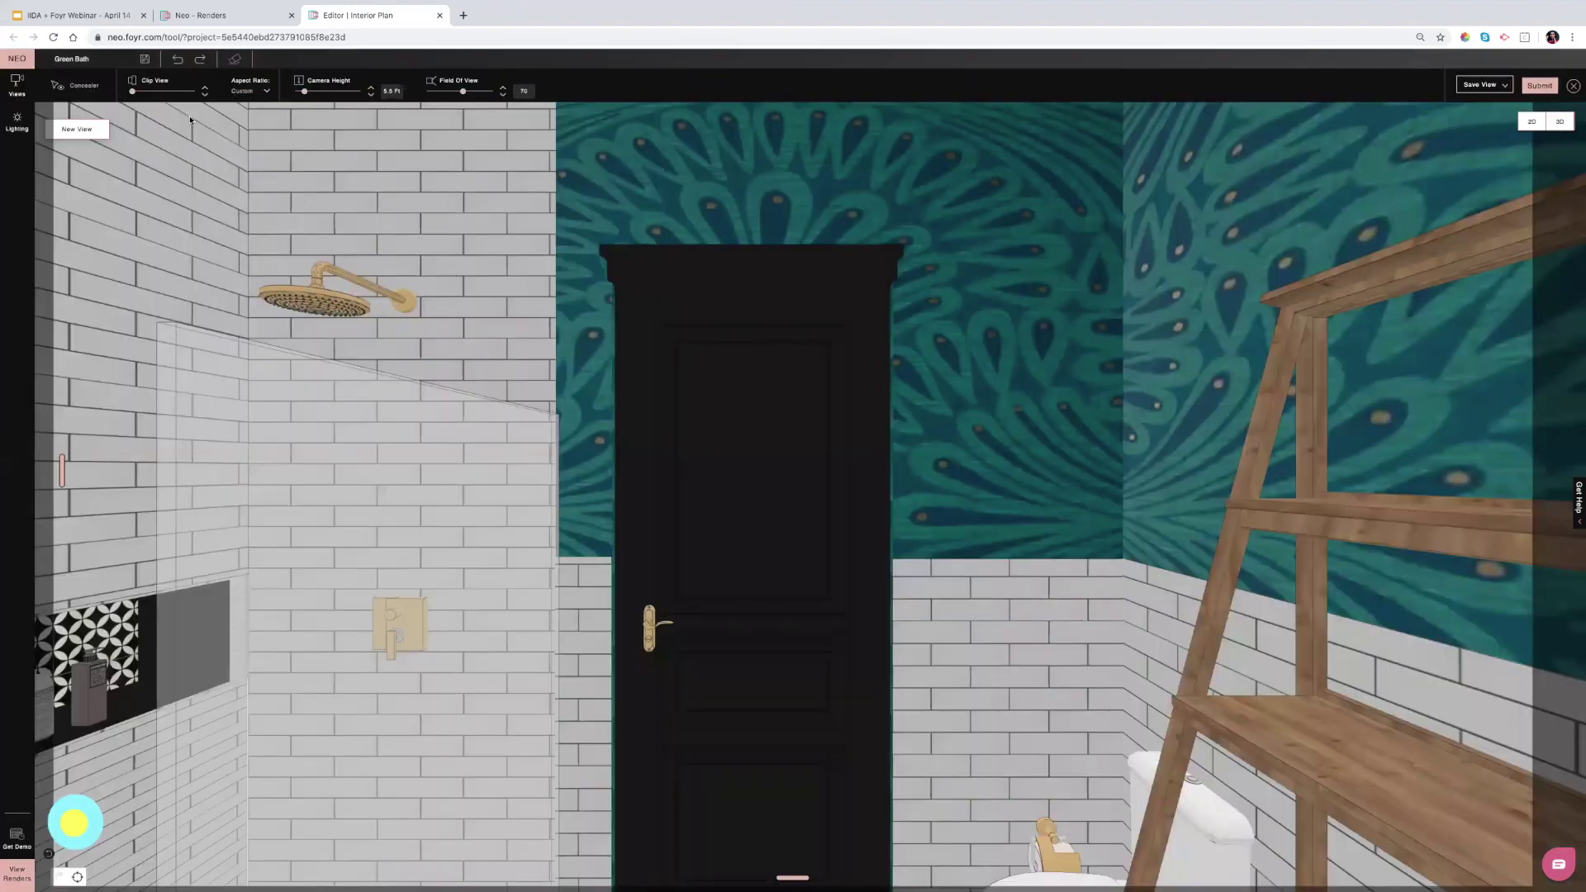
click(16, 85)
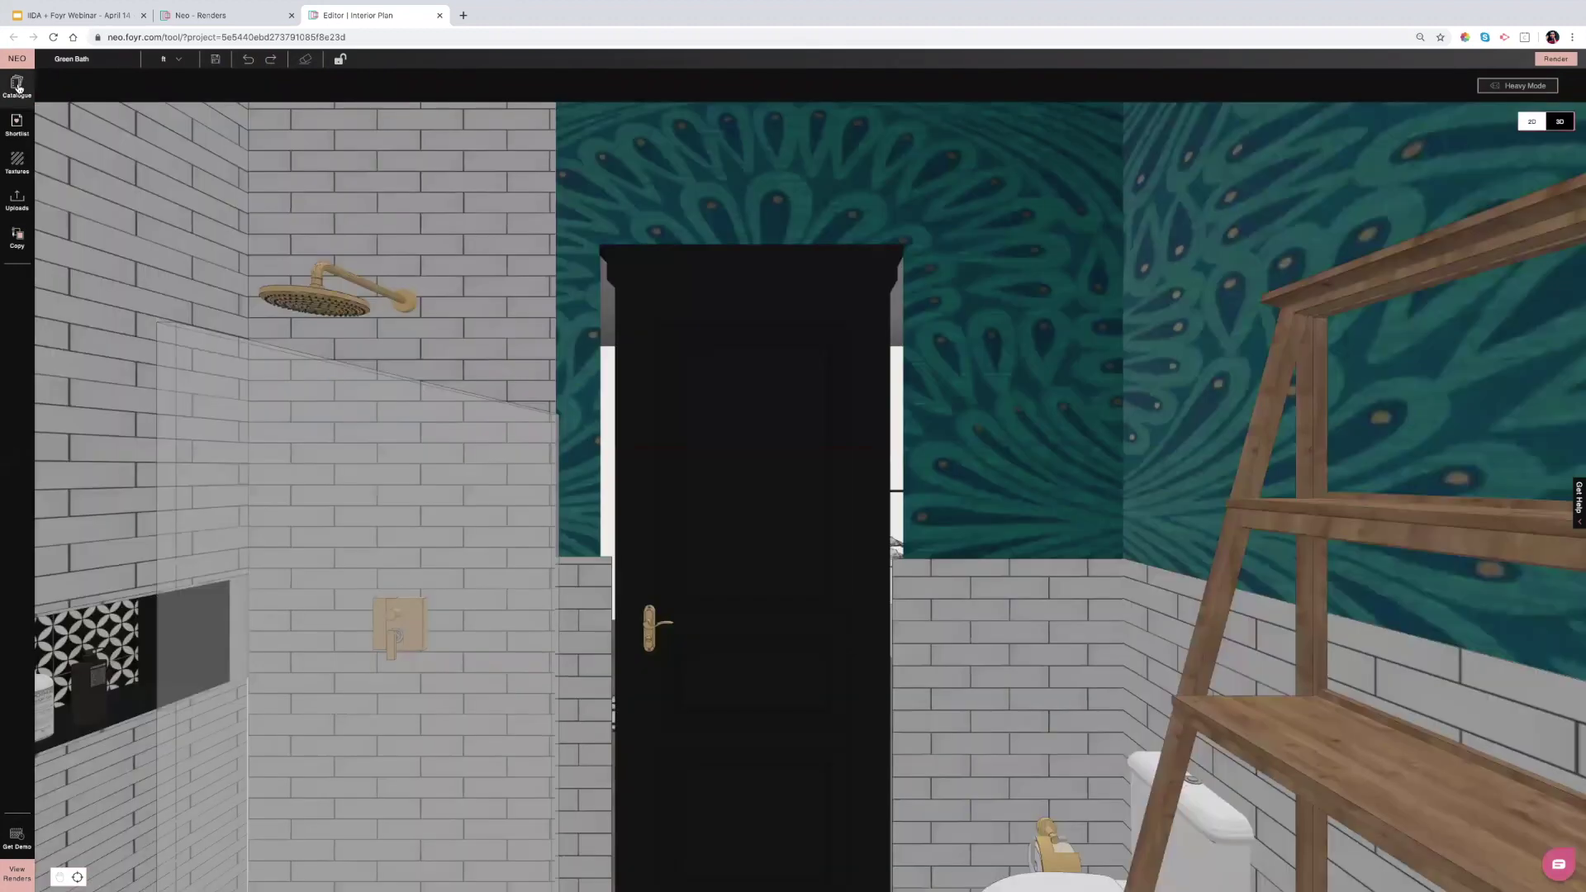
Clear the Floor Docked search in the product catalogue, browse Furniture's Bedroom Furniture subcategory, and return to the editor.
click(16, 85)
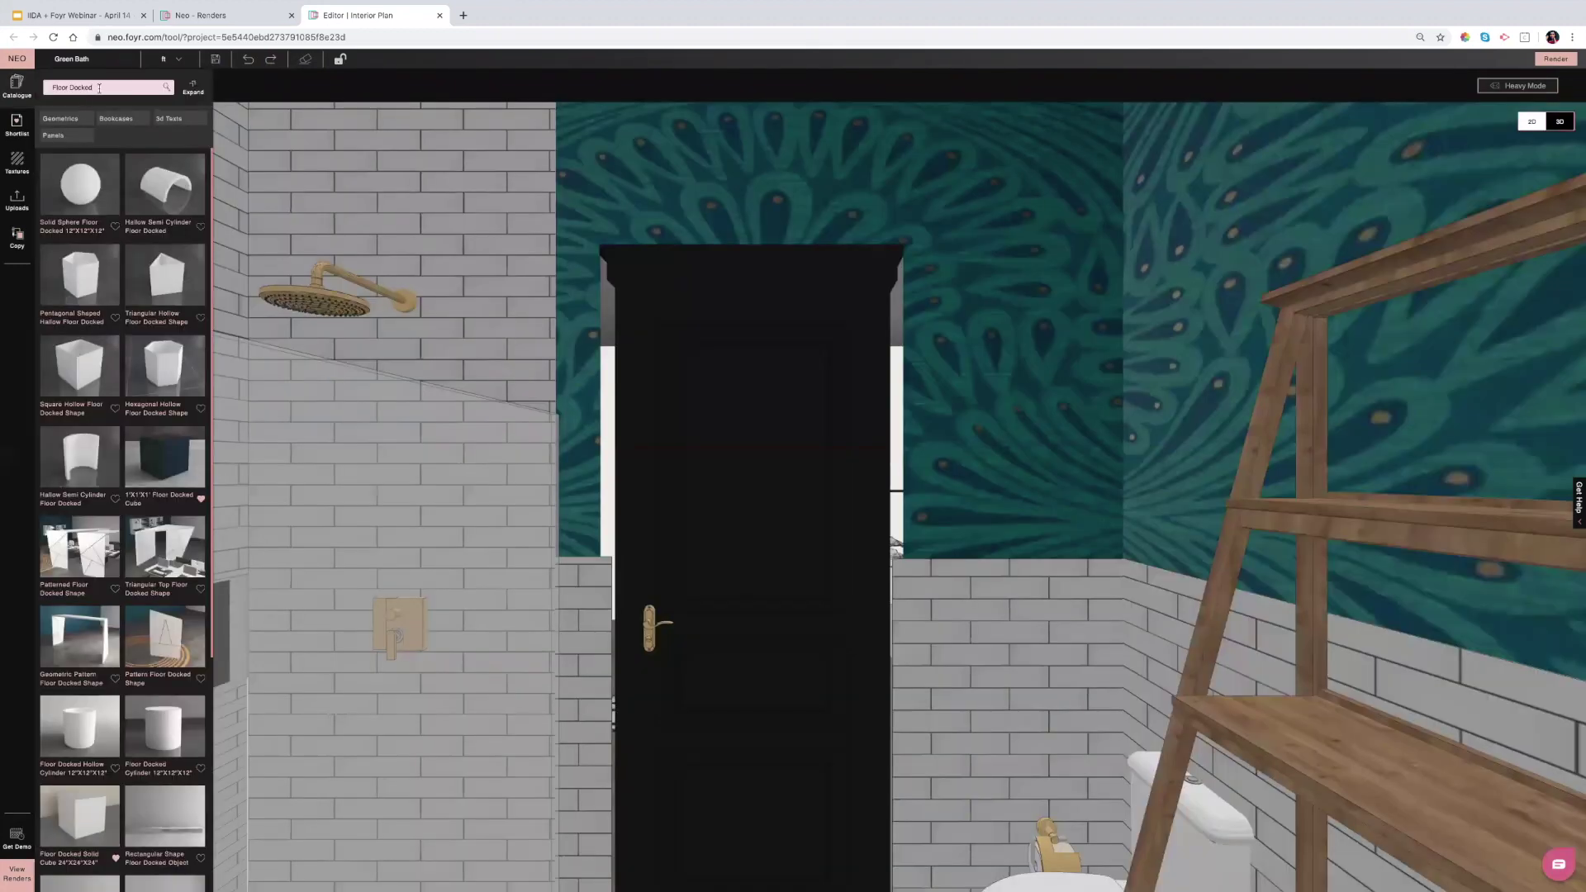
triple_click(48, 86)
key(BackSpace)
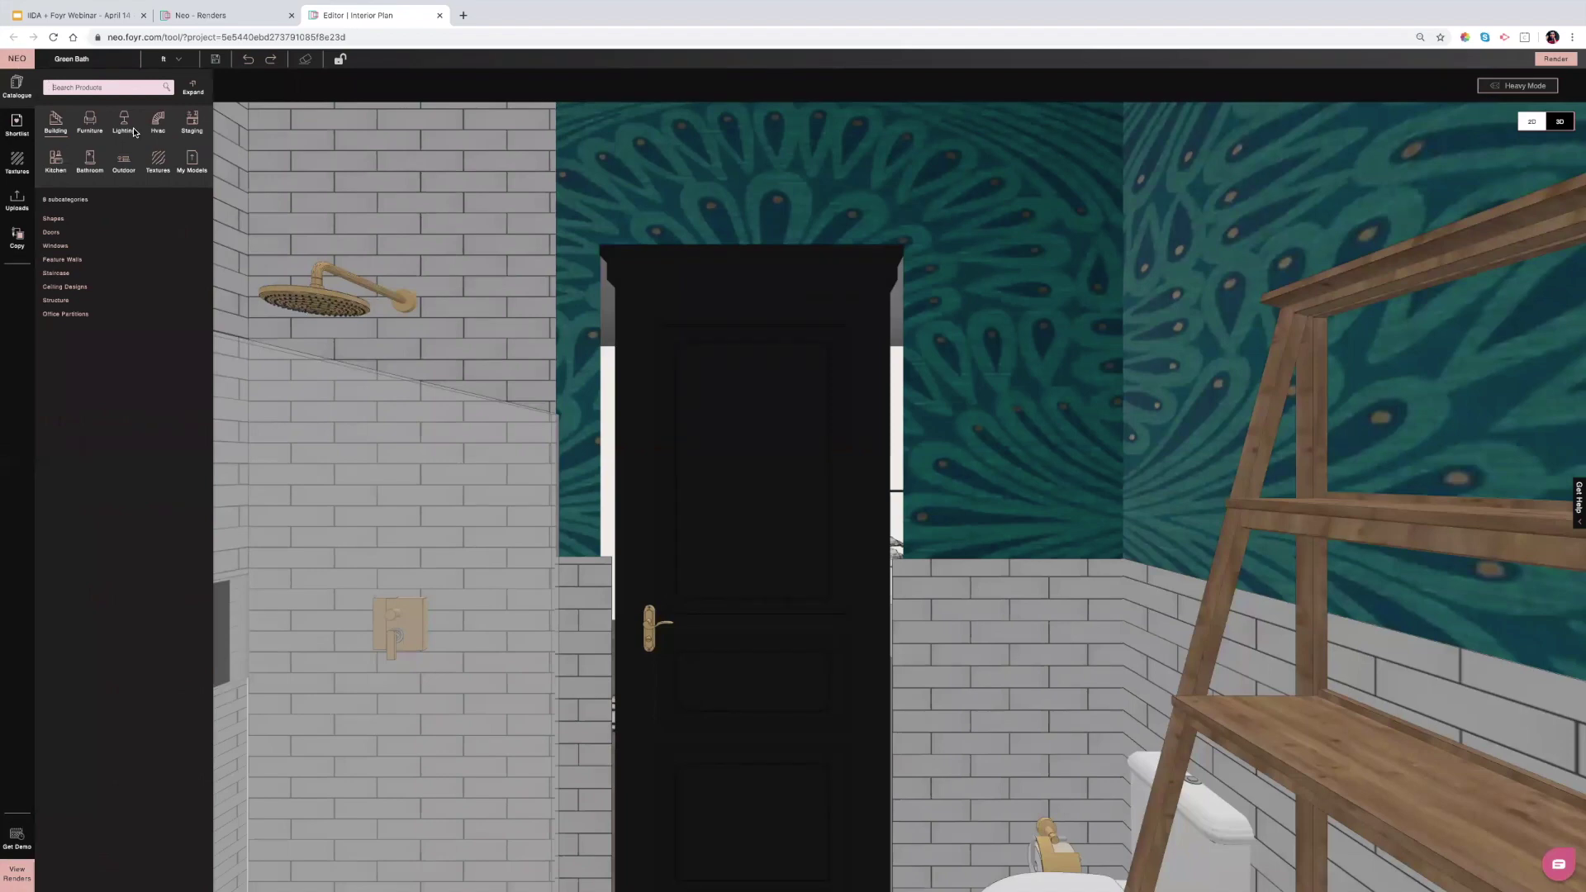
click(91, 123)
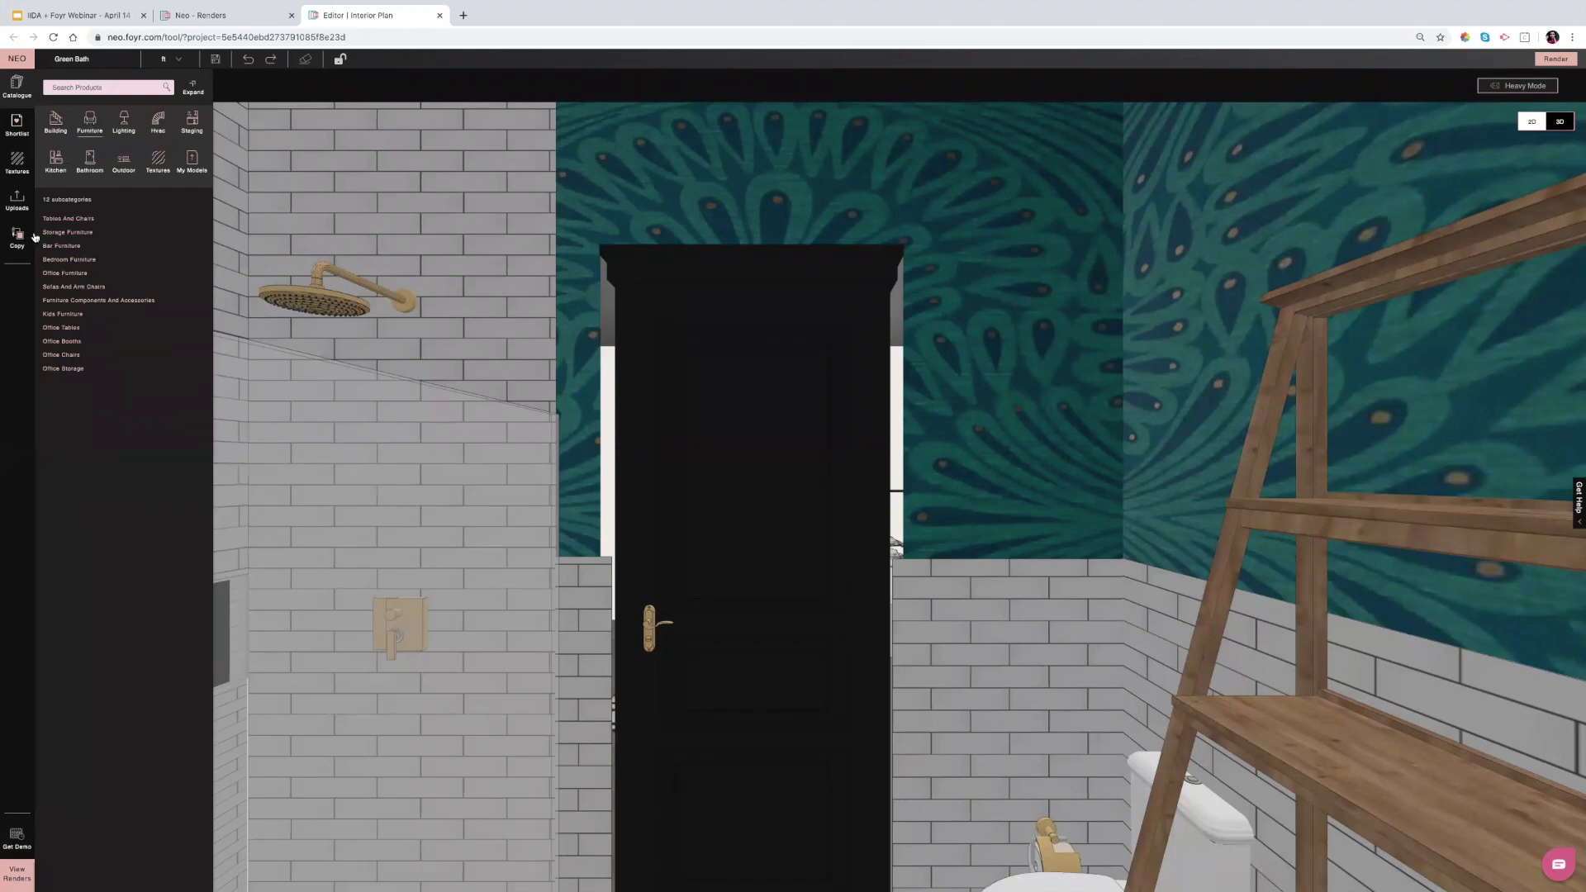
click(70, 260)
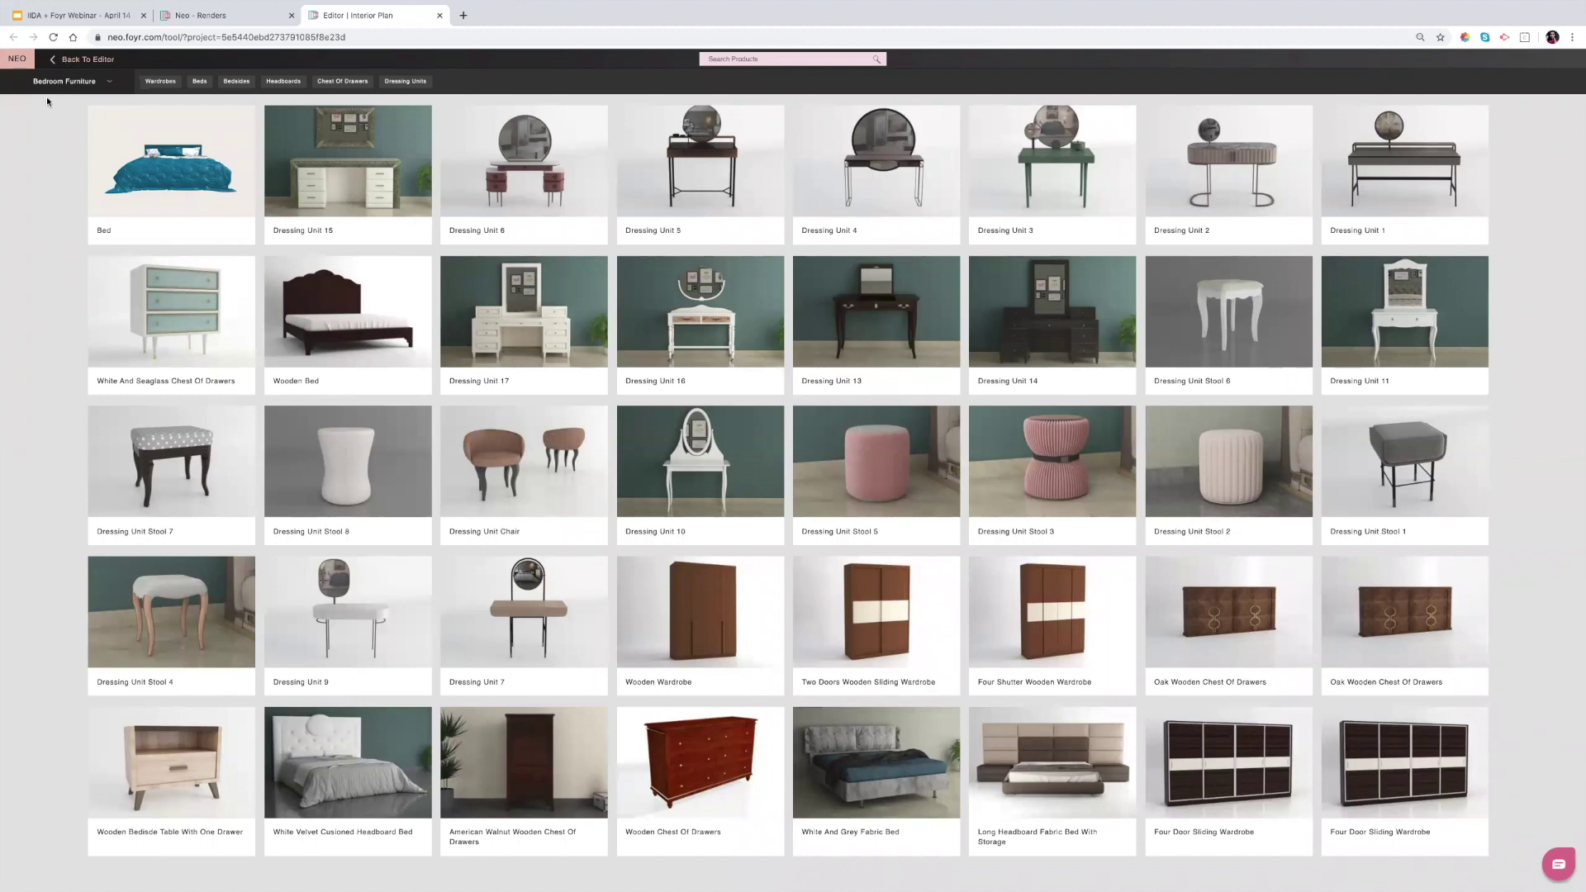
click(82, 60)
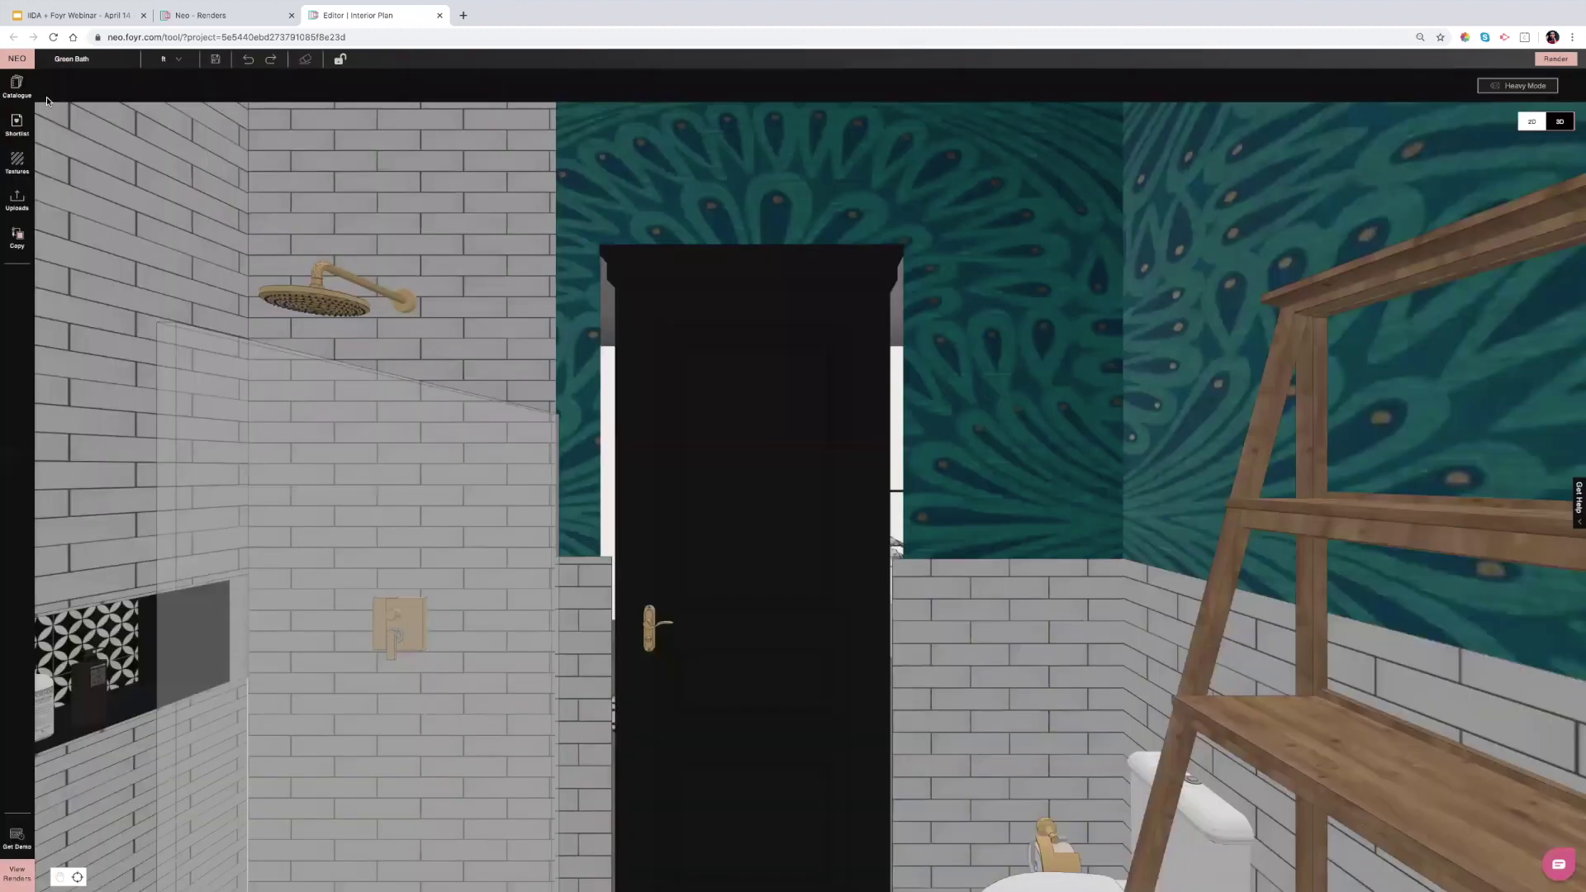
View the My Models instructions for requesting custom 3D models and open the details of the uploaded 2 Seat Sofa Base.
click(196, 165)
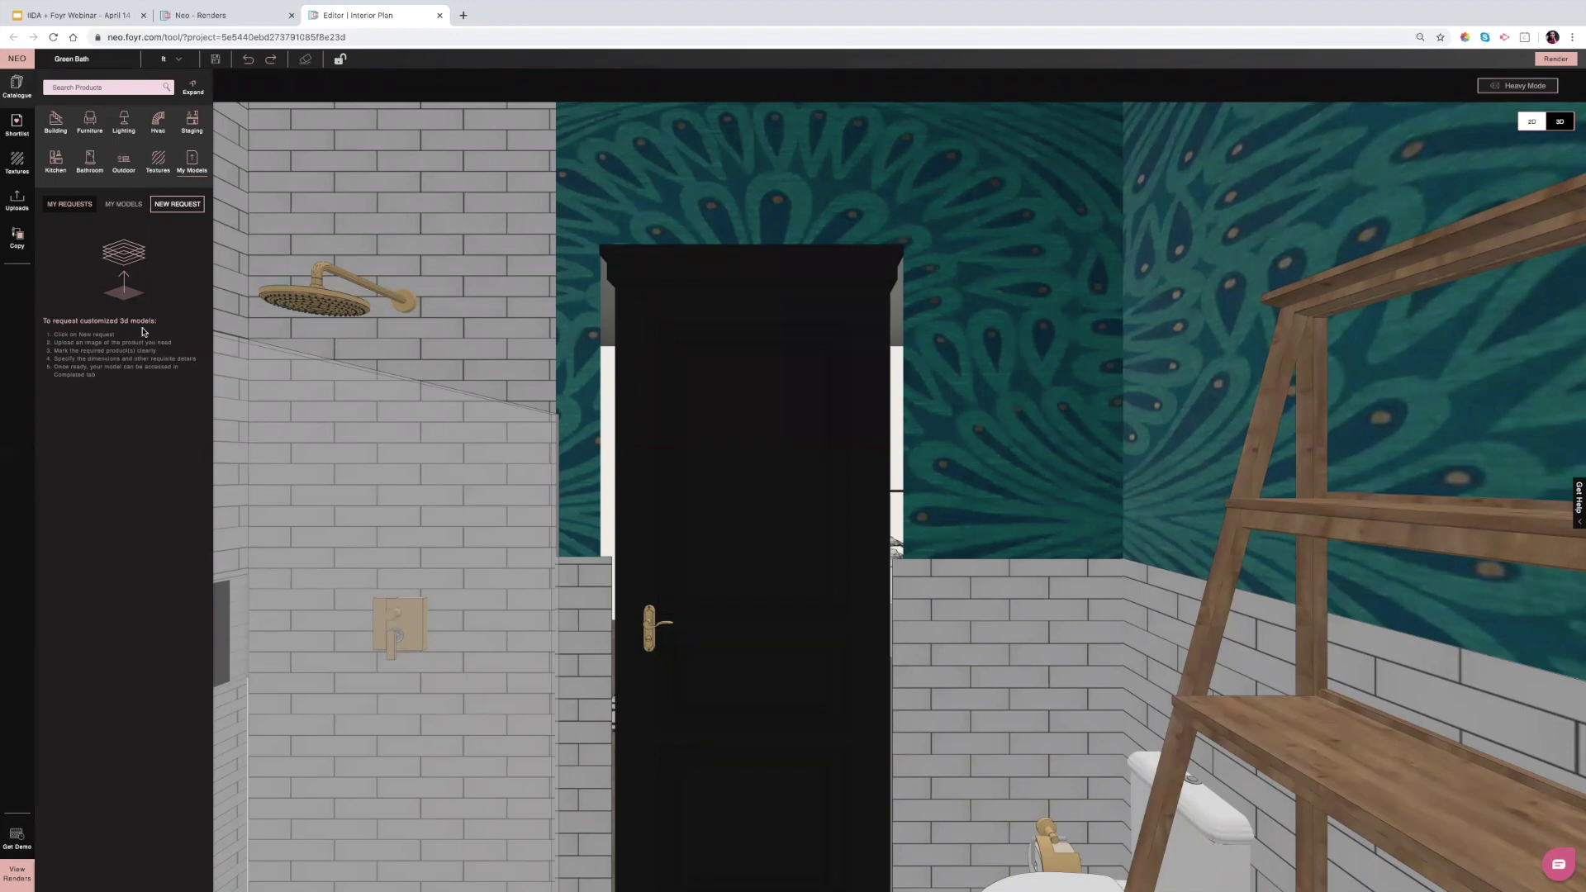
click(18, 200)
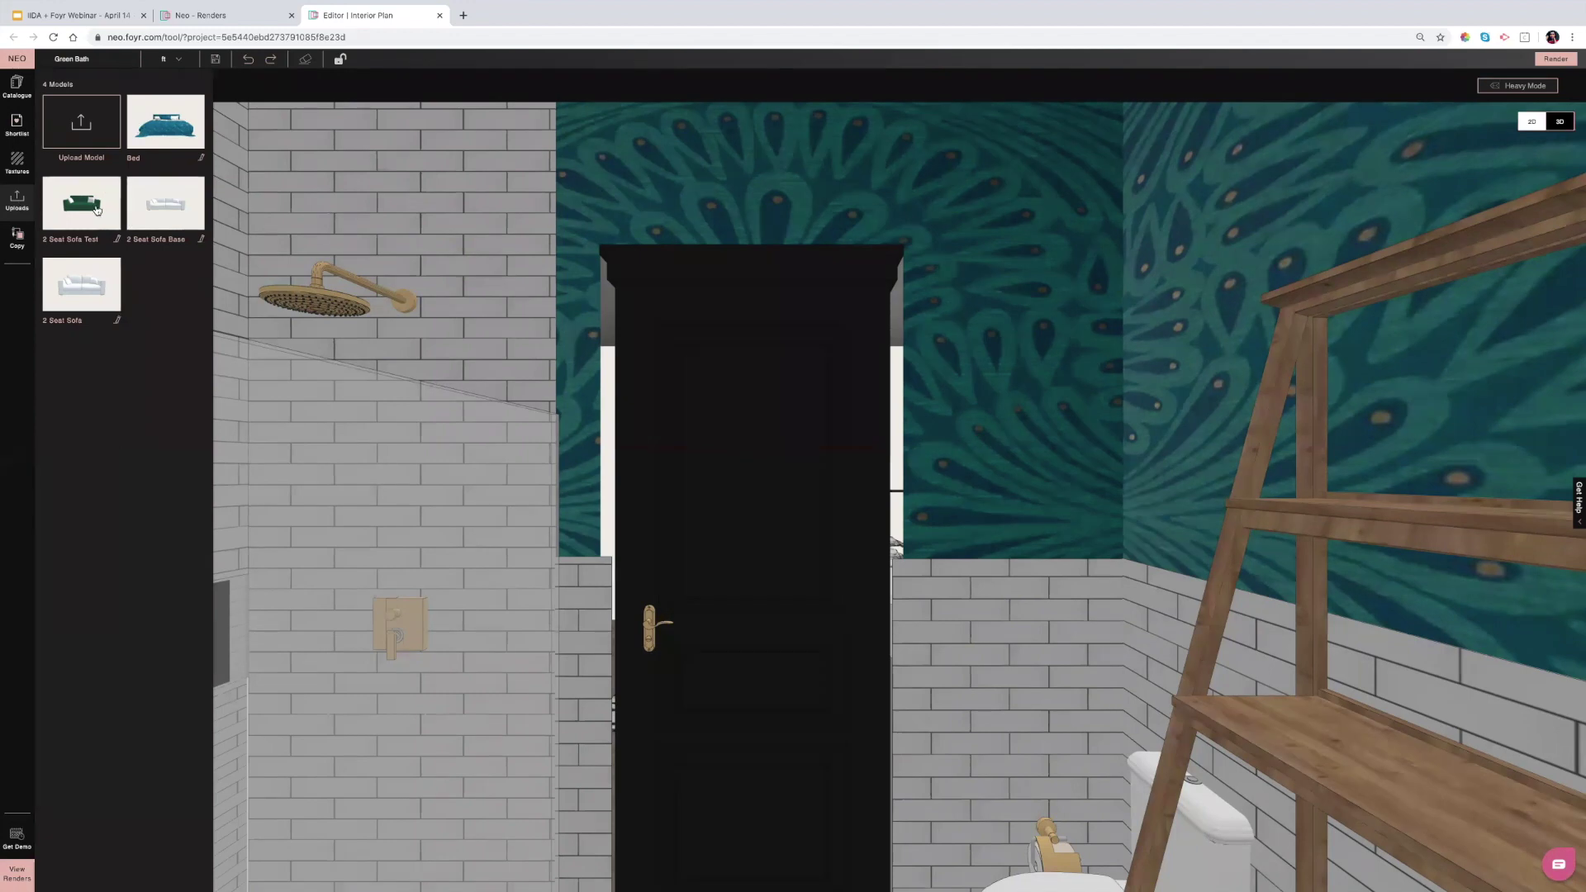
click(170, 206)
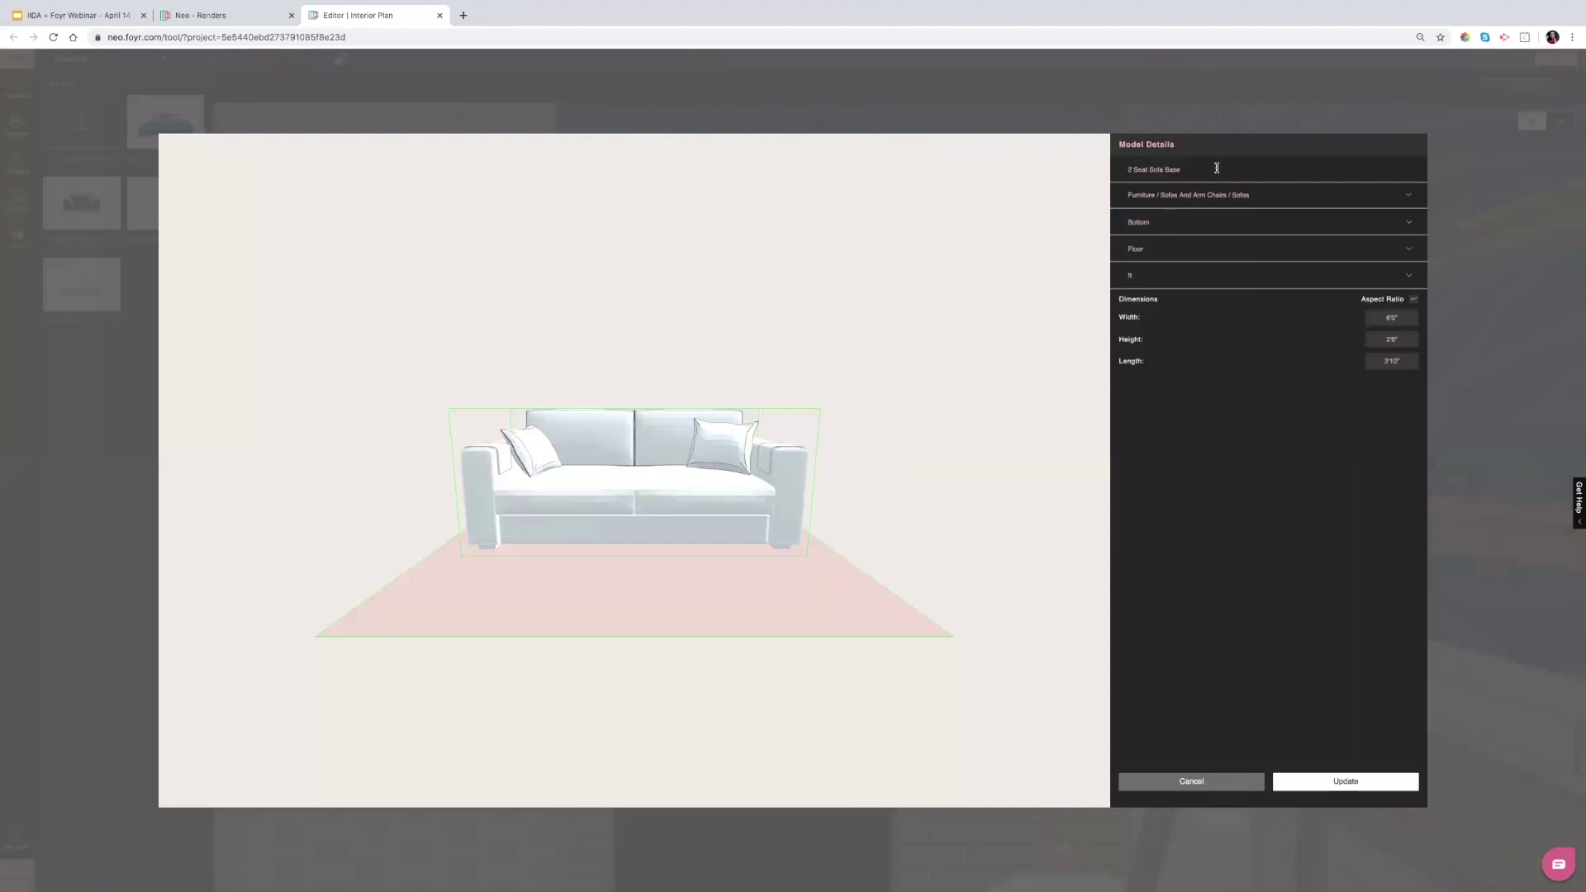
Check the sofa model's category choices and the available options for its base side.
click(1288, 197)
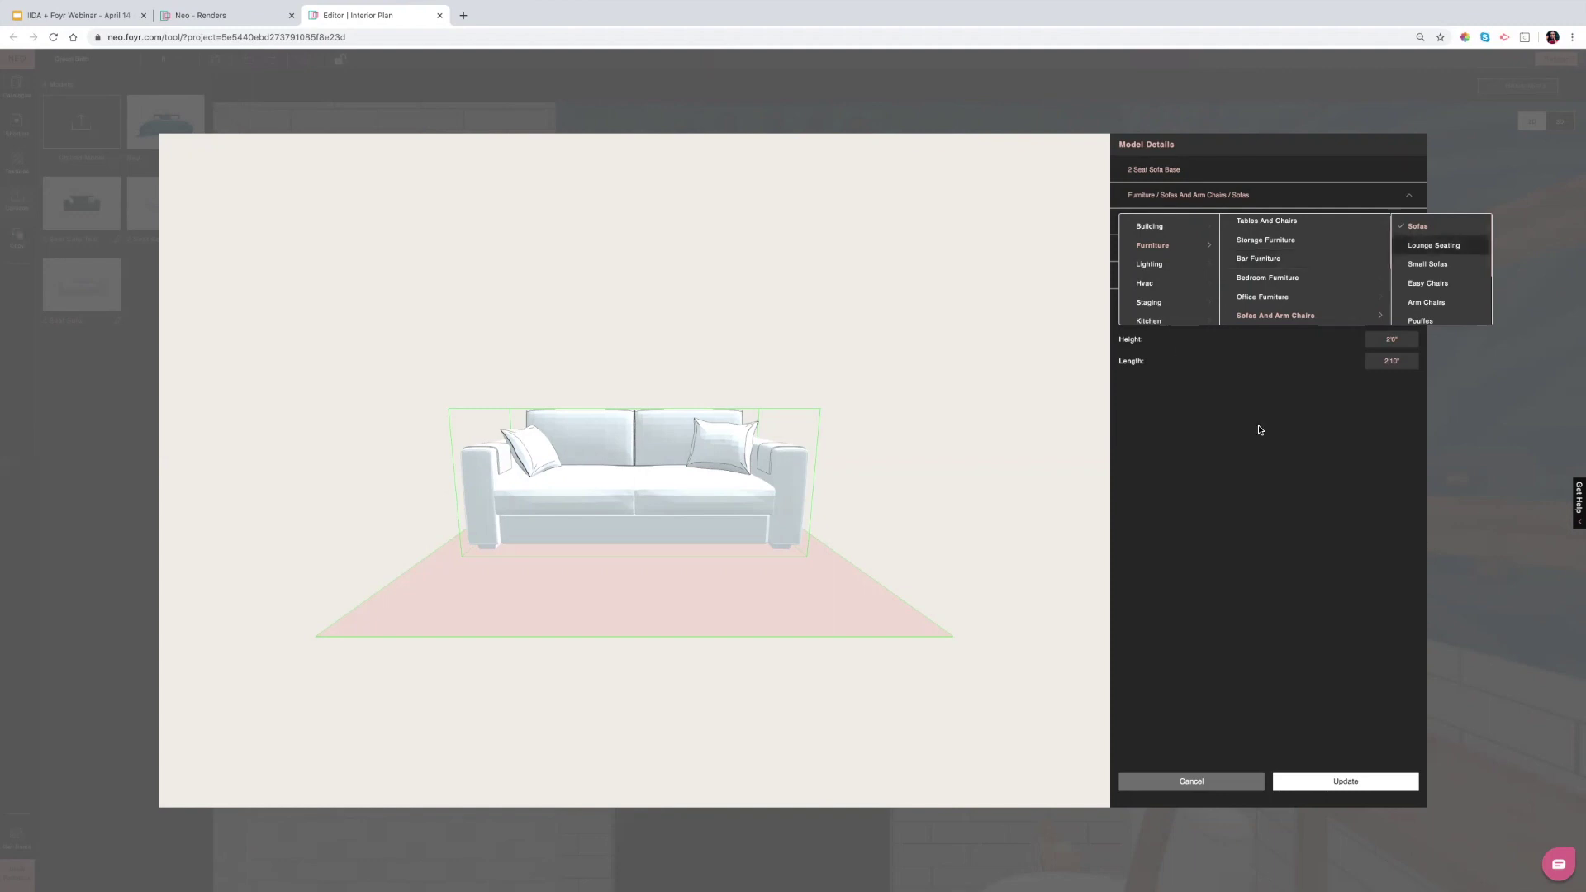
click(1181, 352)
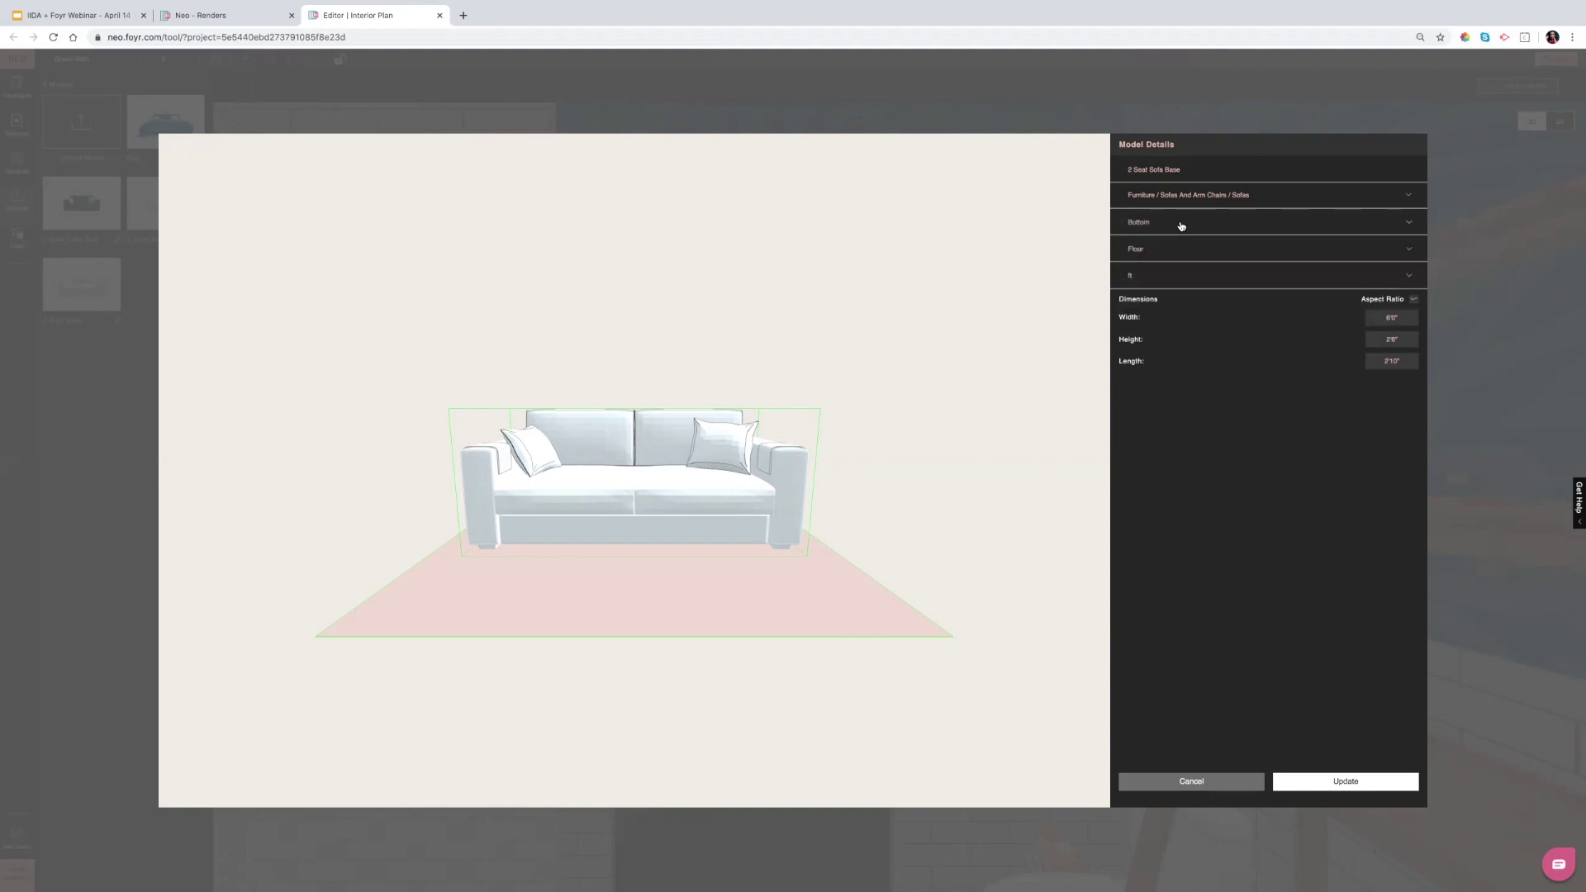
click(1182, 224)
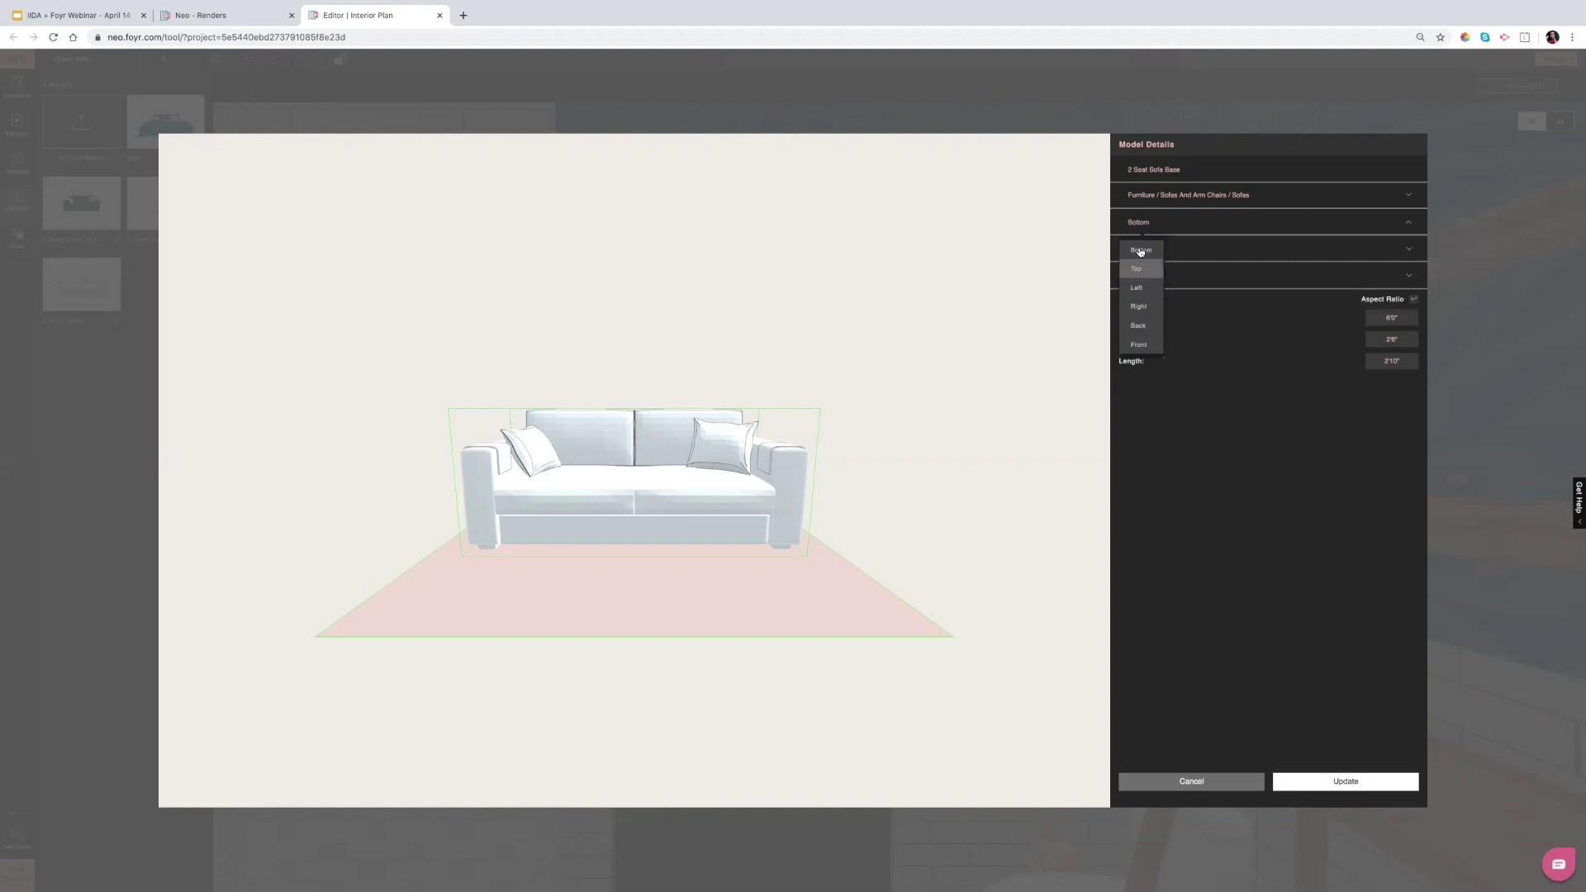
click(645, 604)
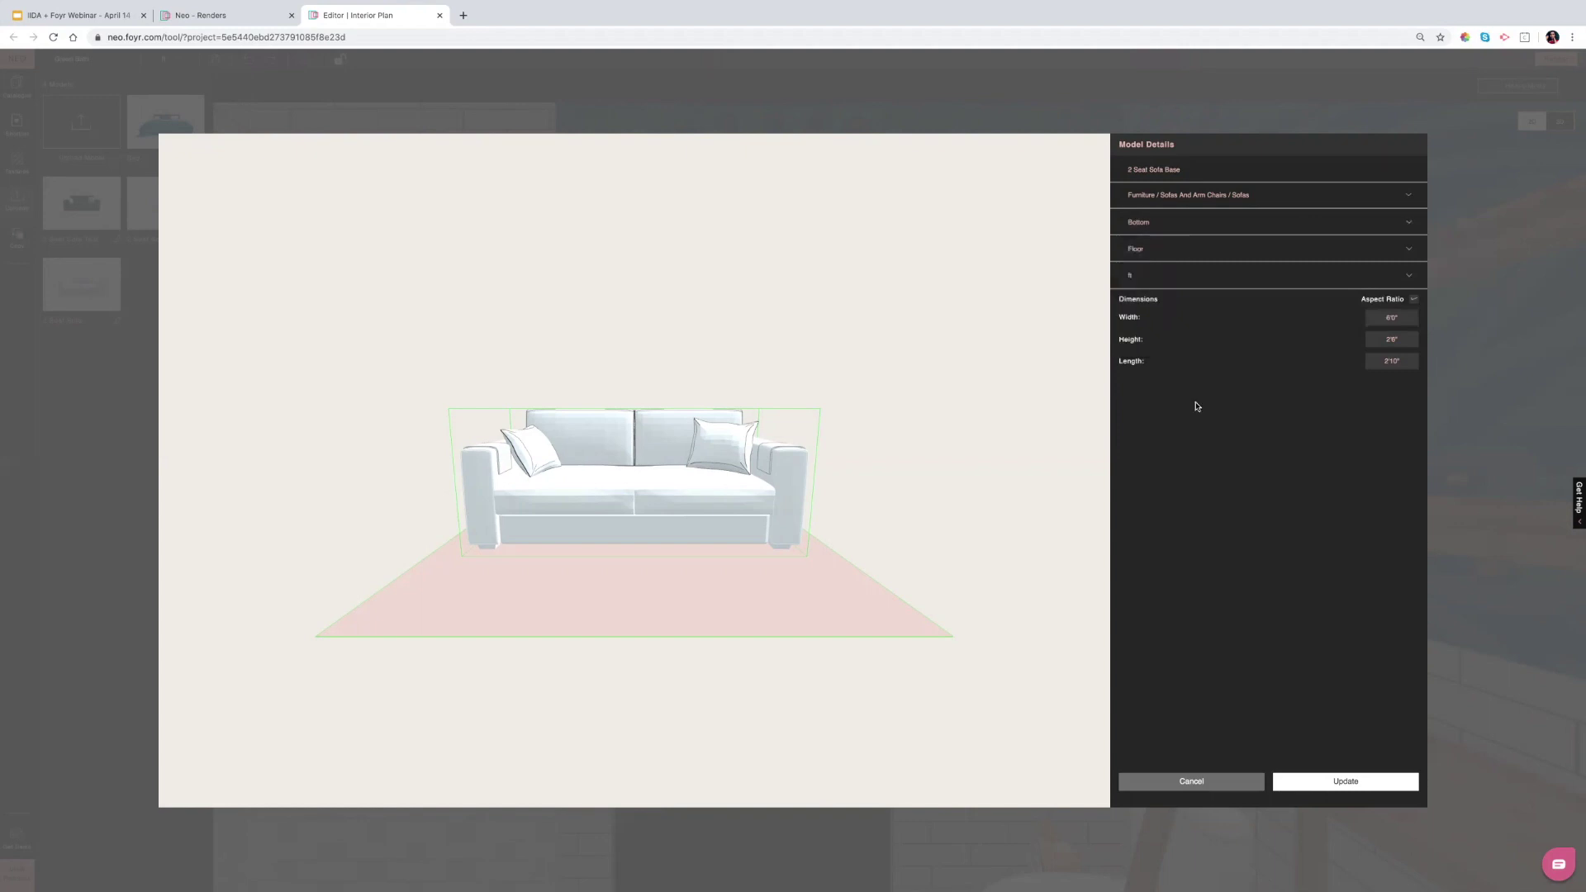
Try Right as the sofa model's base side and set it back to Bottom.
click(1150, 223)
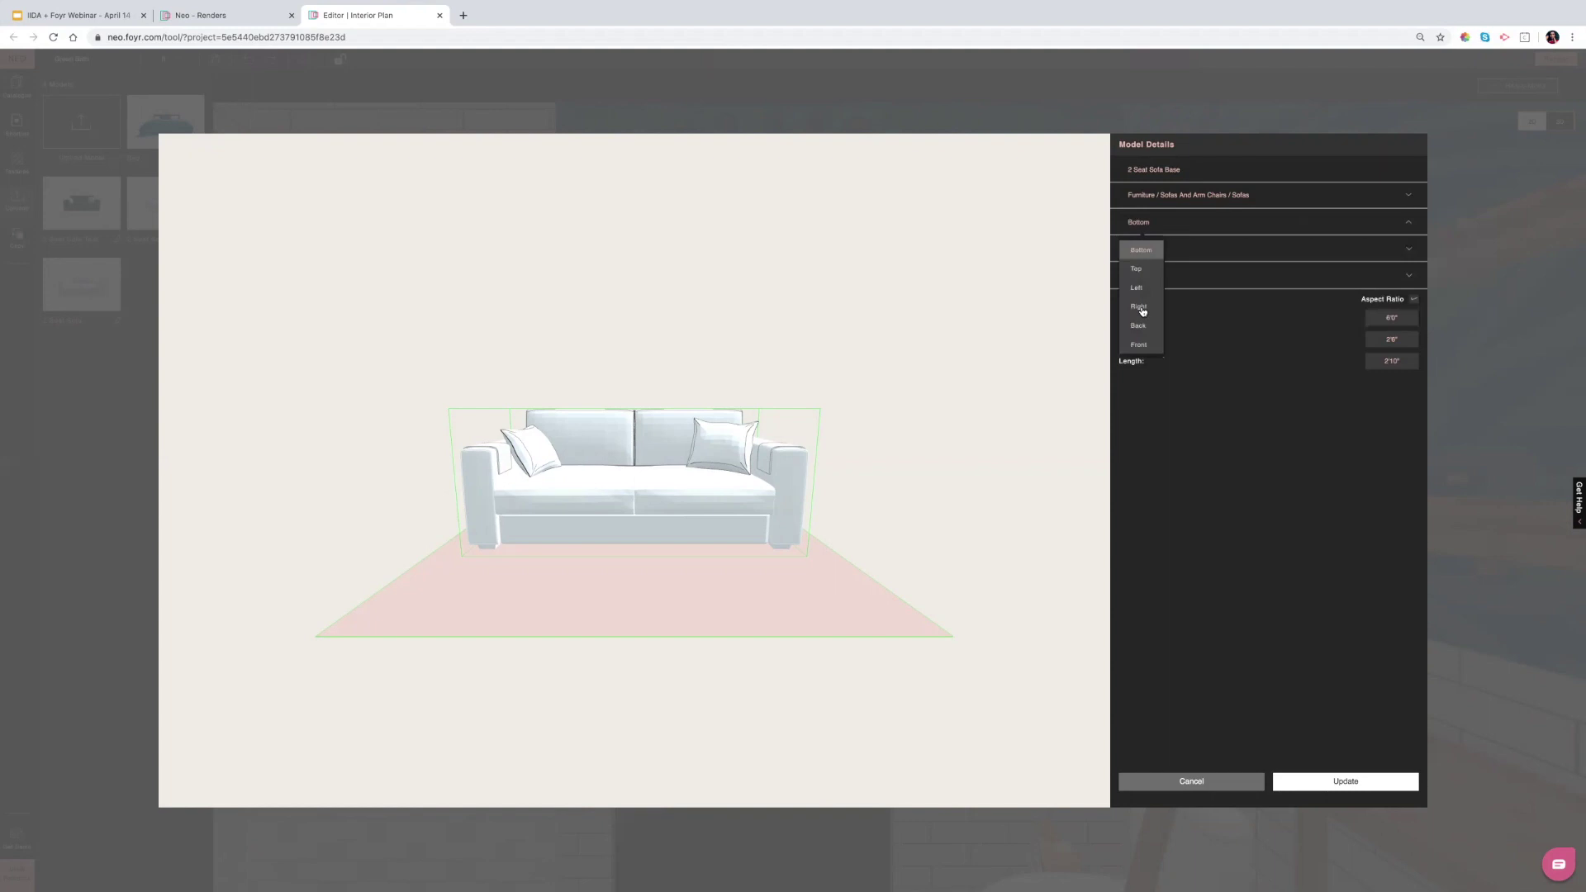
click(1142, 304)
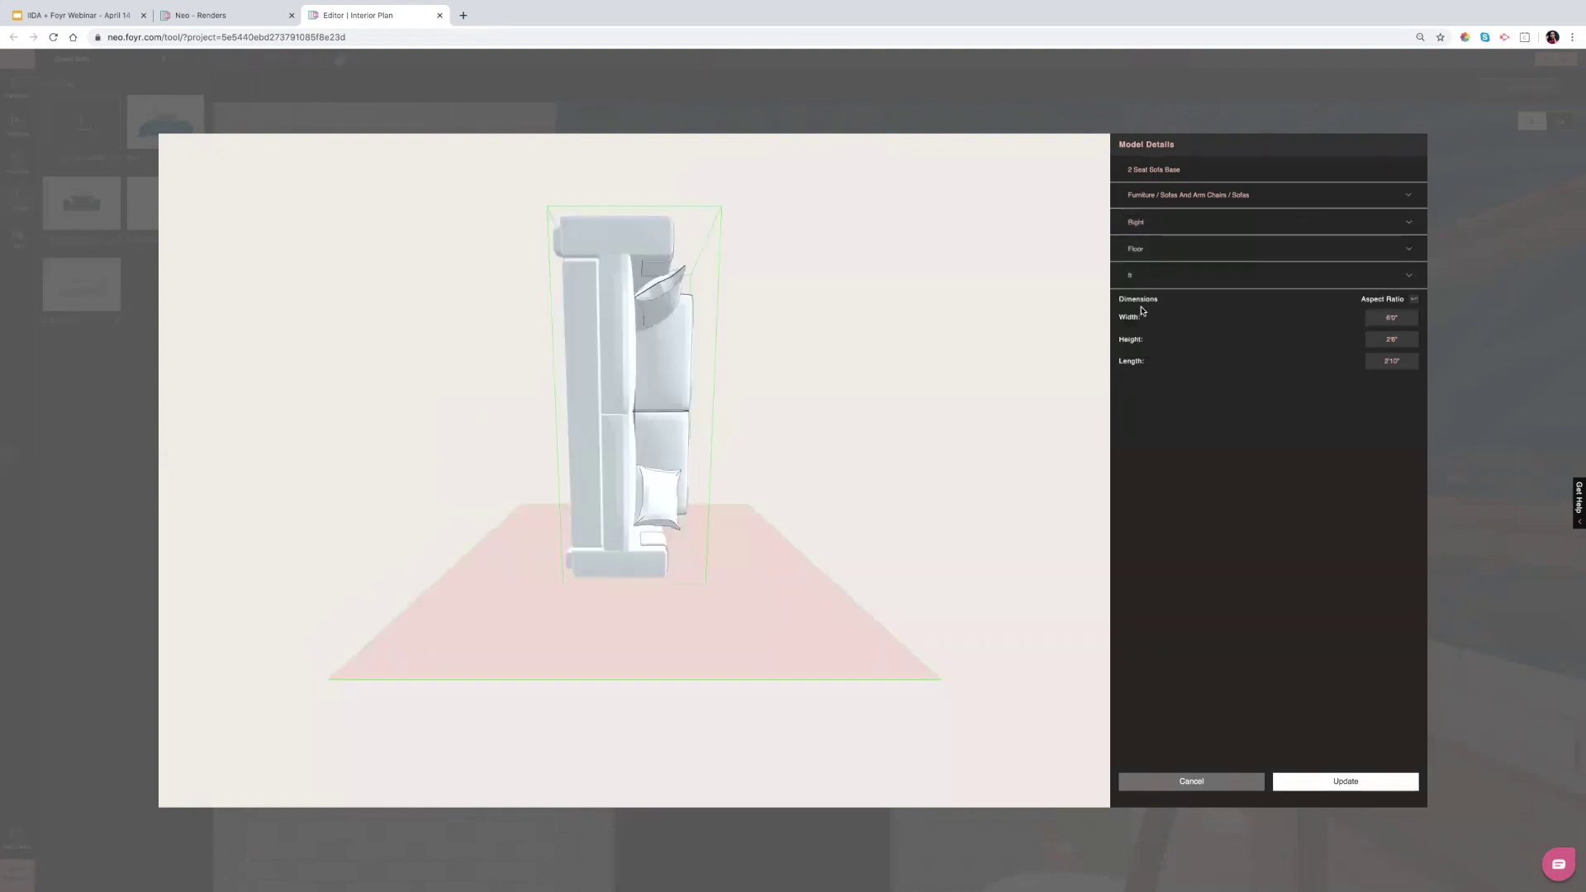
click(1178, 226)
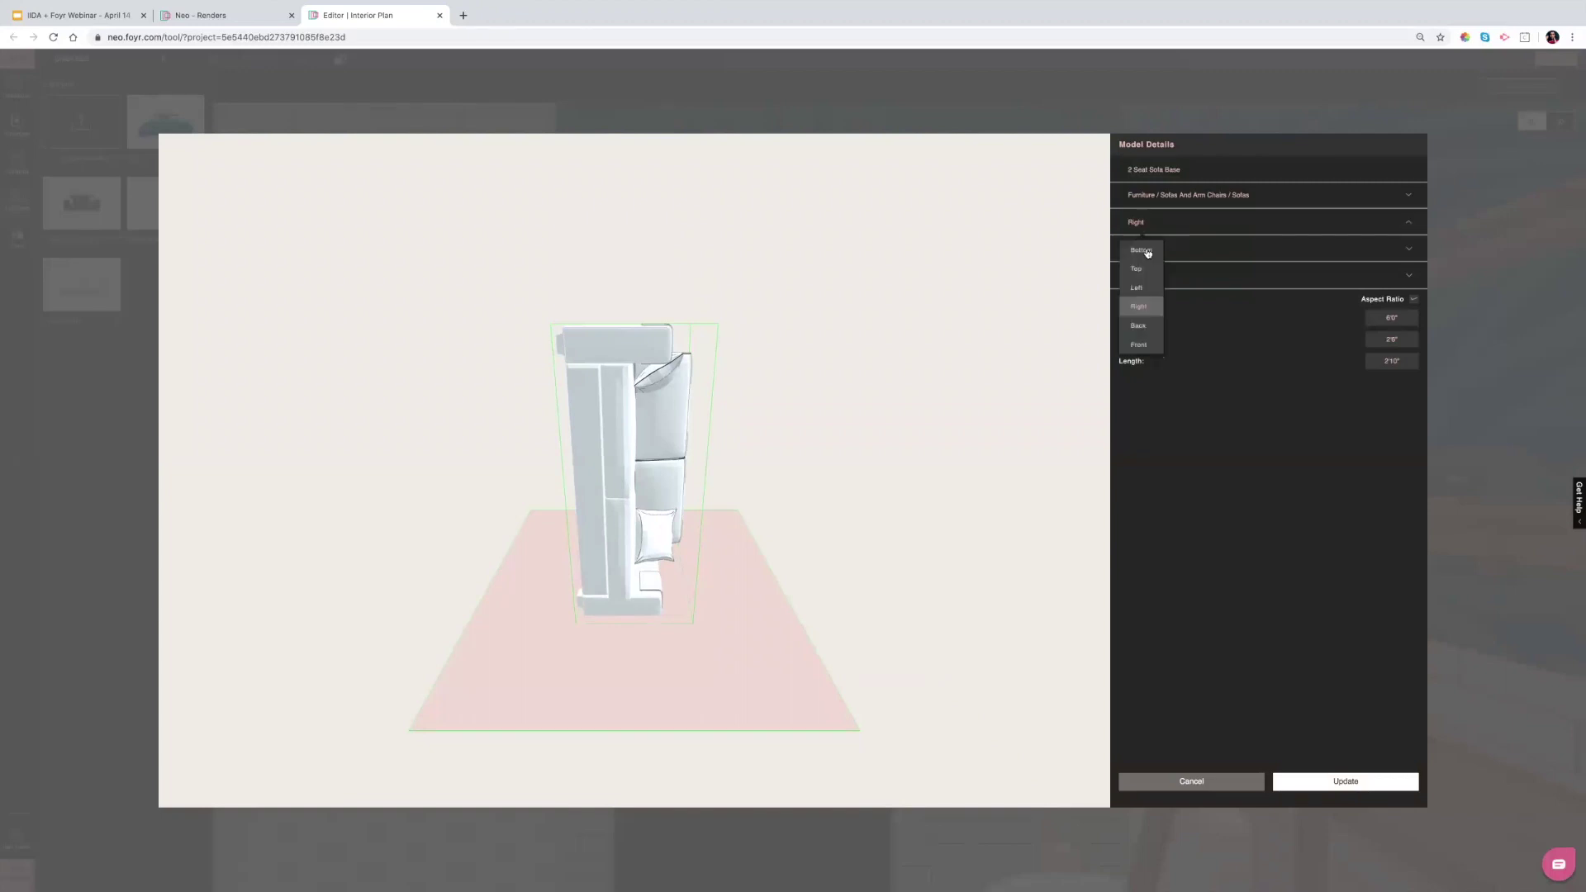
click(1147, 251)
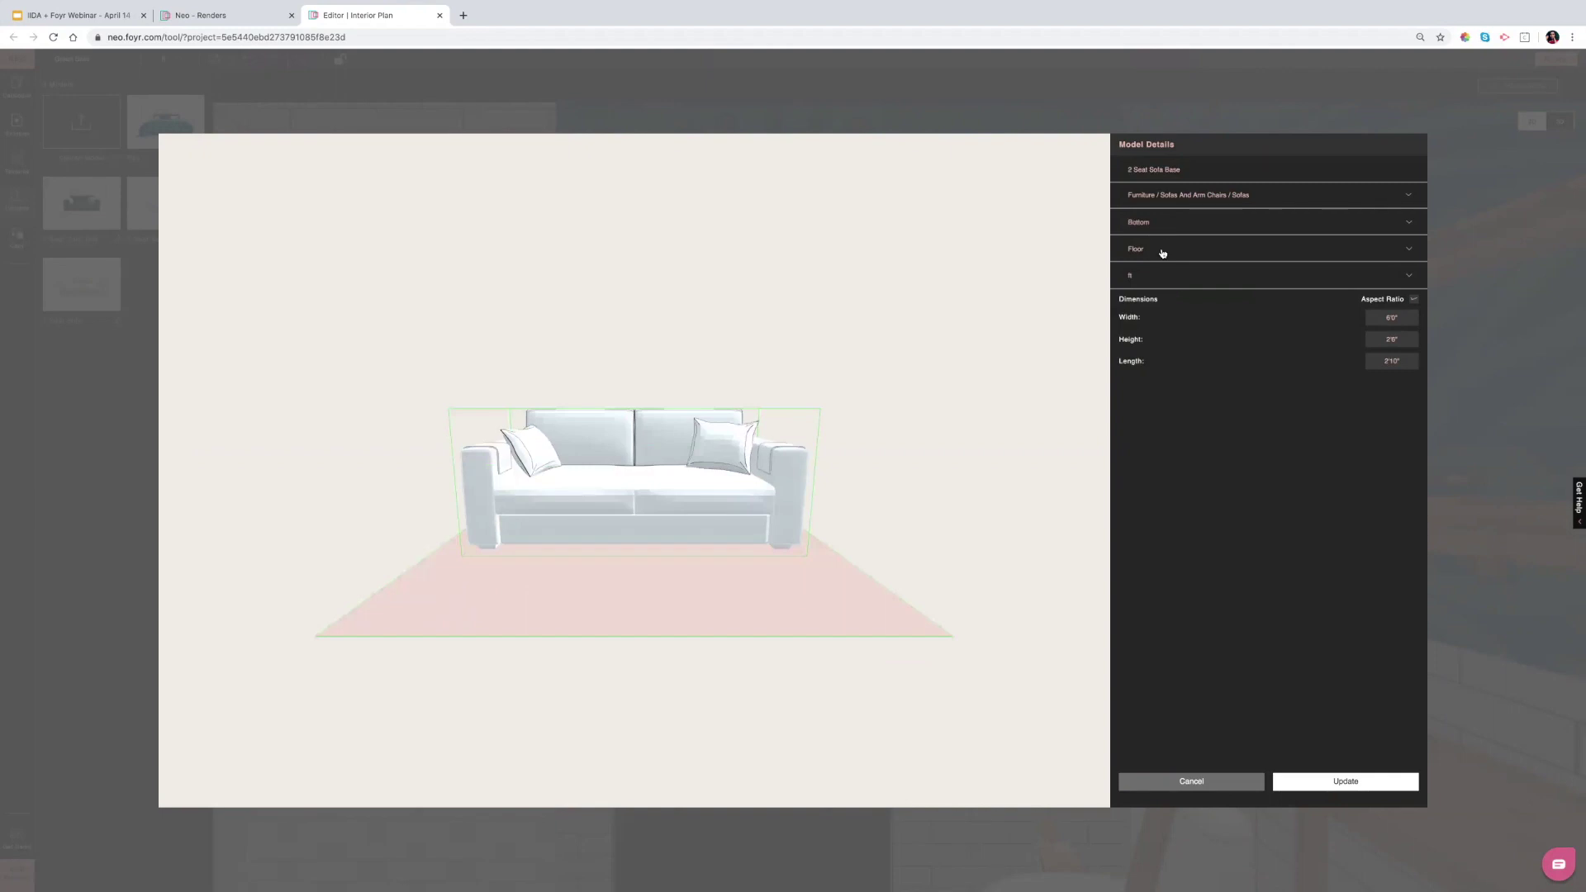
Try Ceiling as the sofa model's placement surface, set it back to Floor, and close the model details without updating.
click(1162, 253)
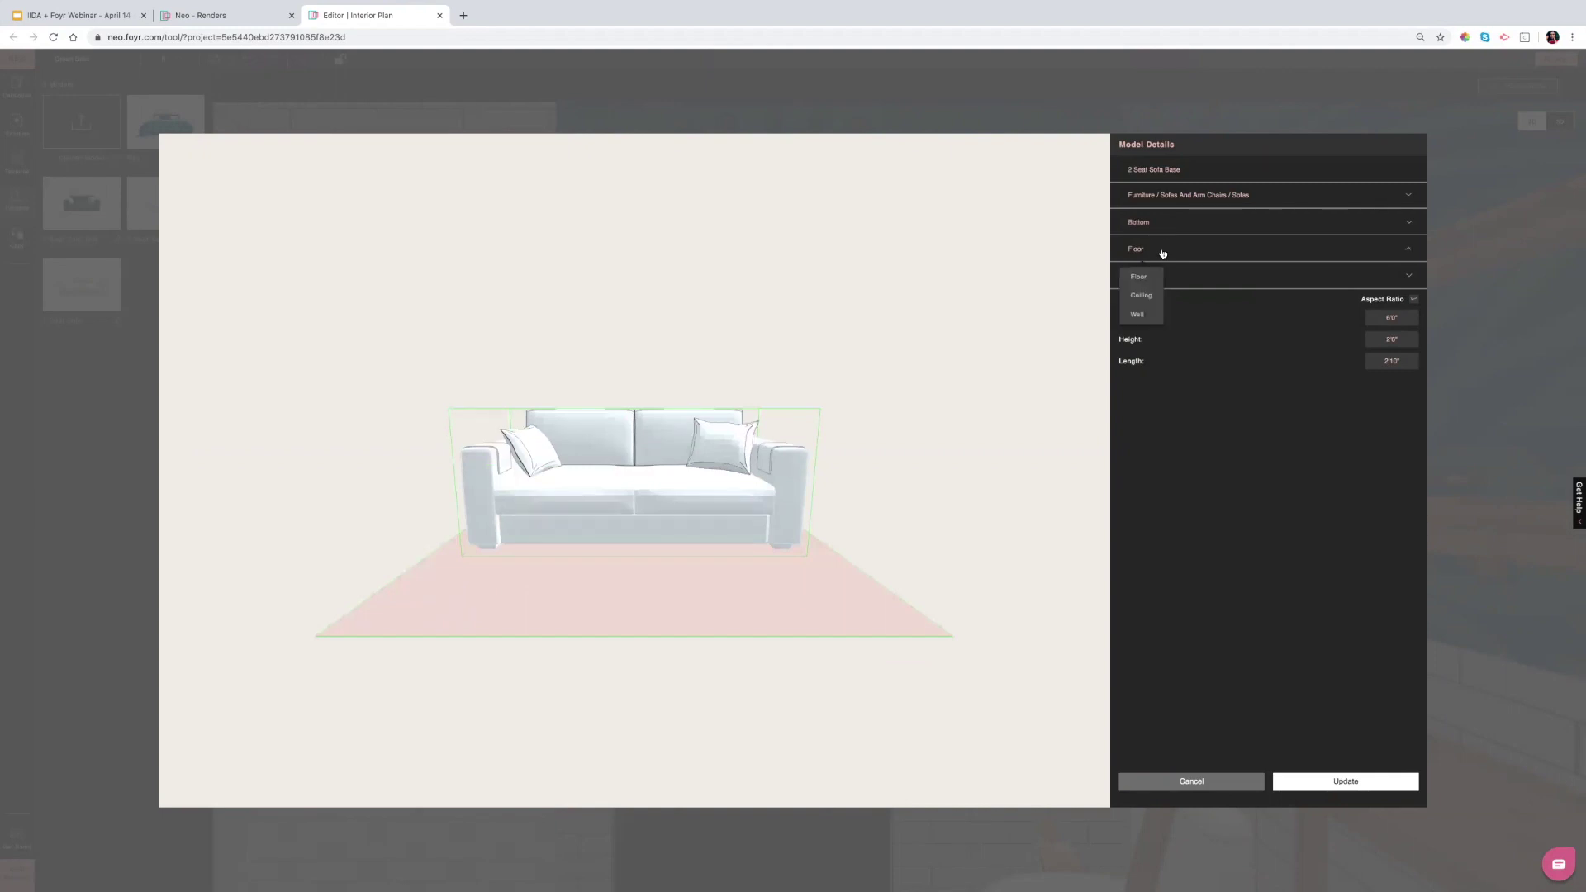
click(1143, 296)
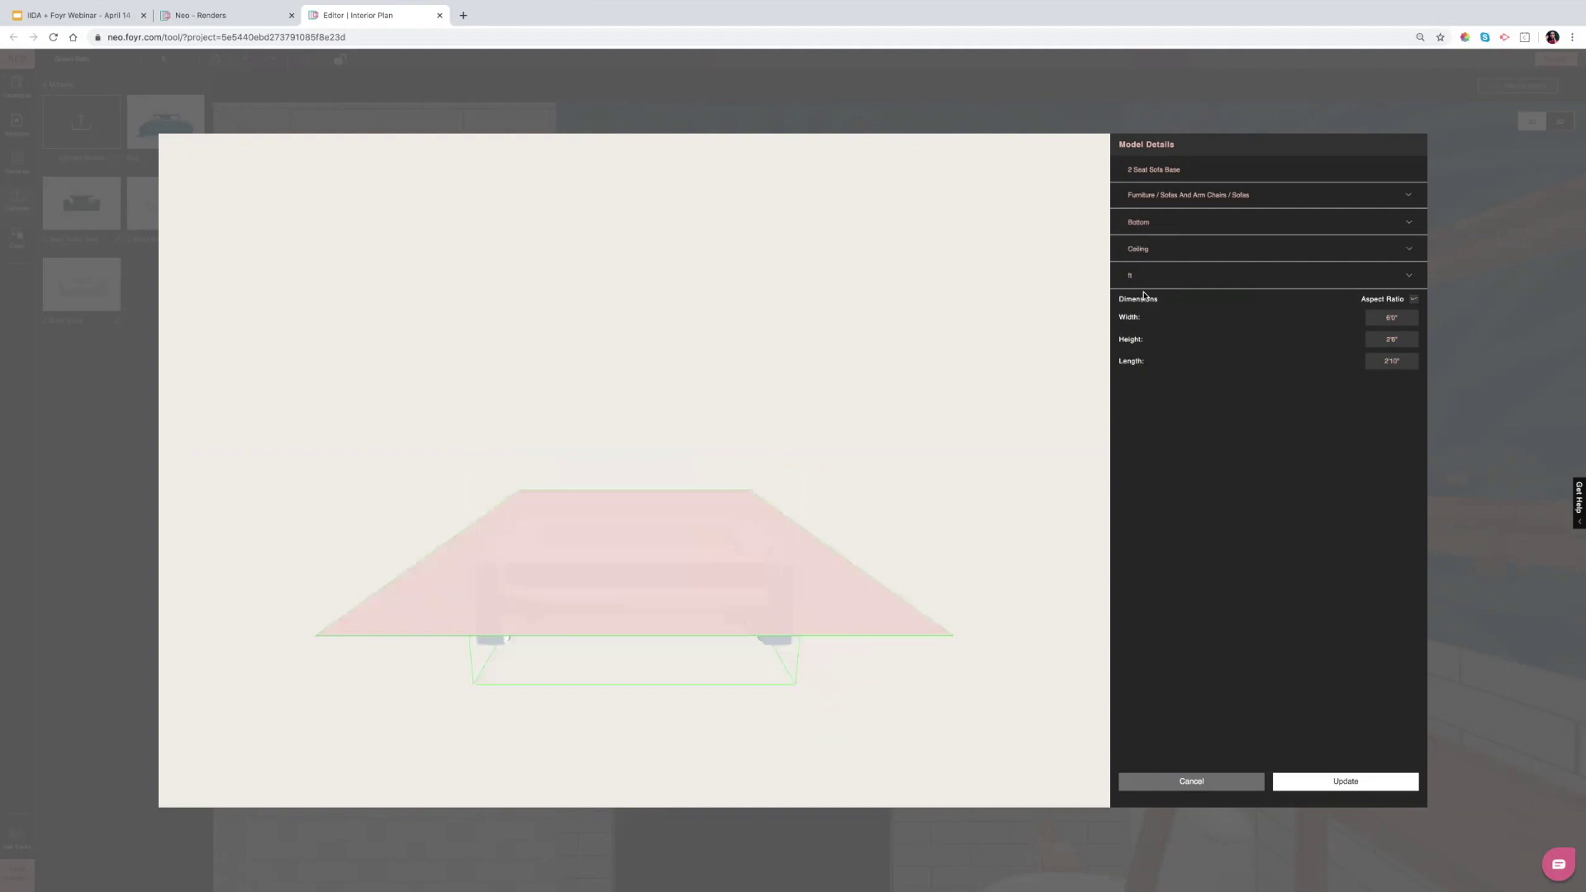
click(1189, 250)
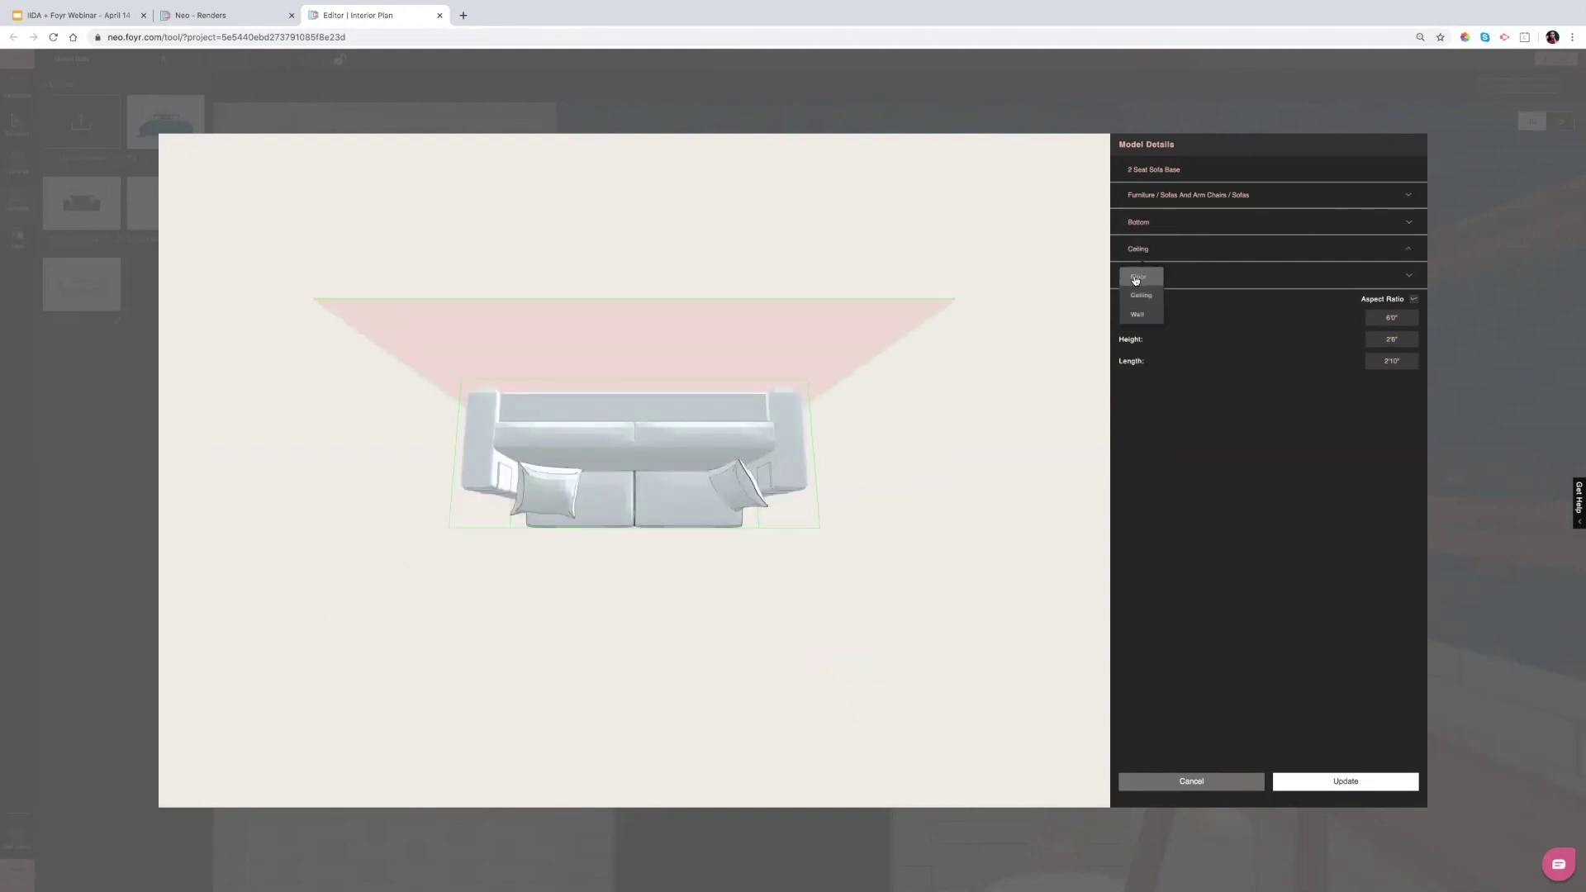
click(1137, 277)
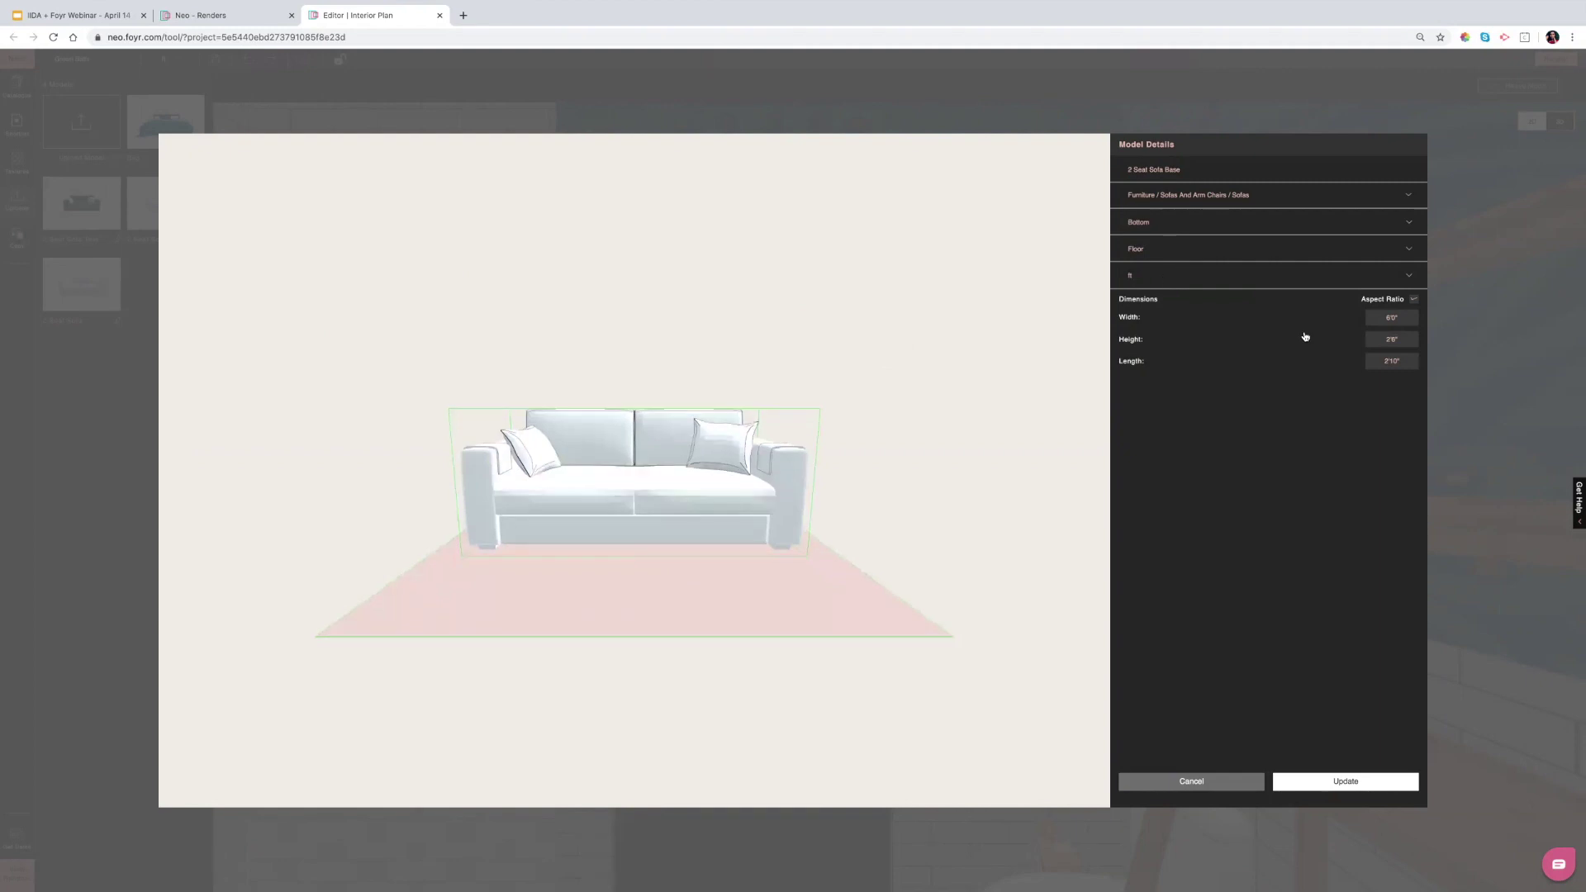
click(1414, 300)
click(156, 150)
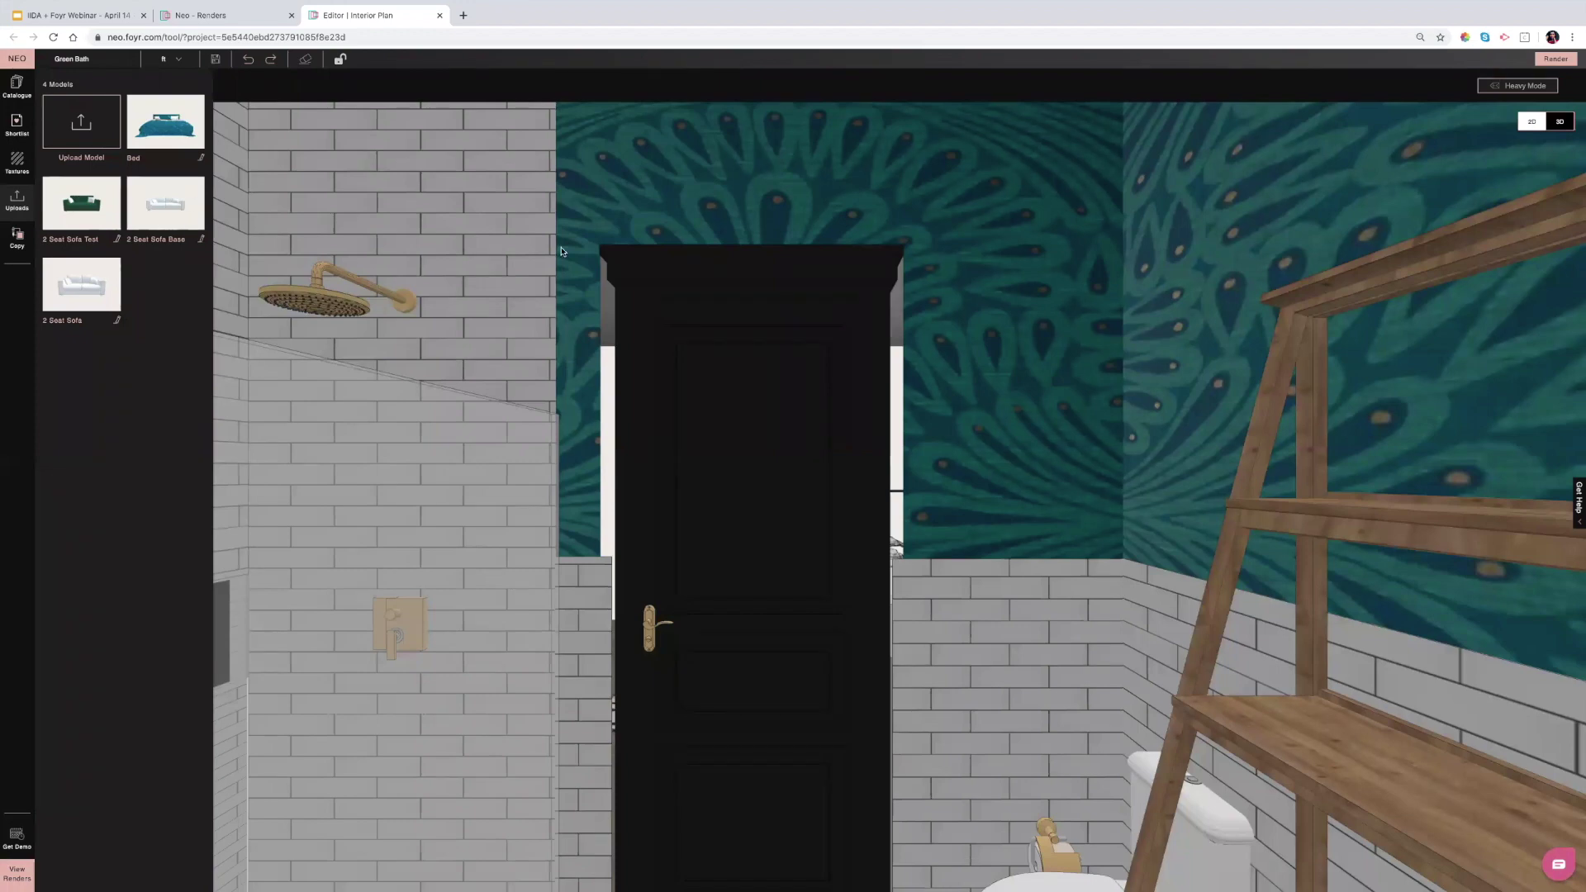
Examine the bathroom, closet and bedroom together from an elevated 3D view outside the walls.
scroll(561, 251, down, 5)
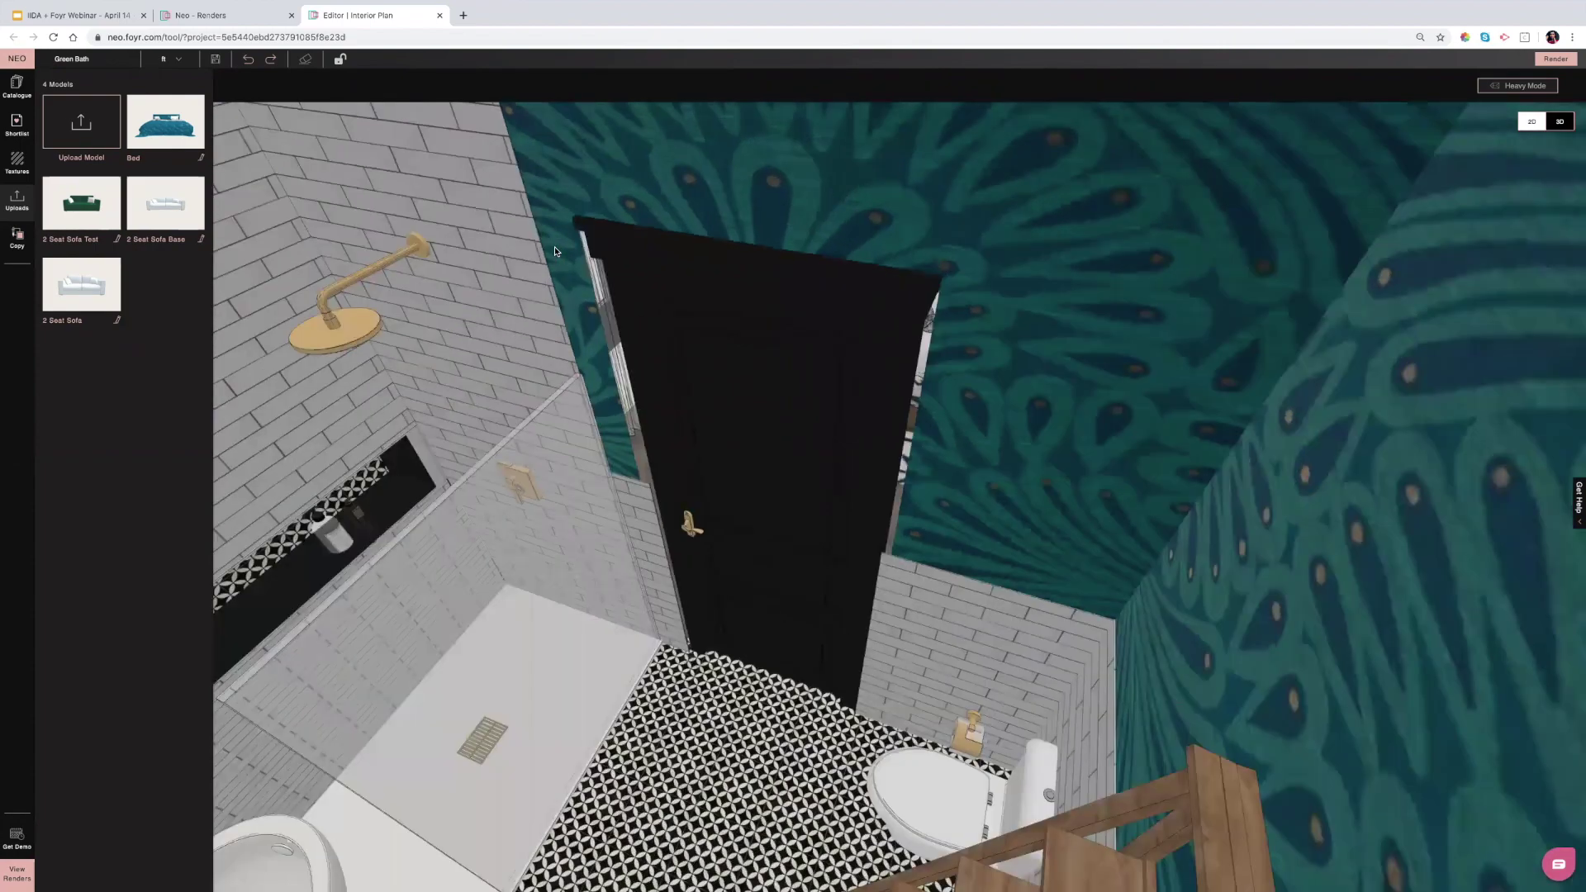
scroll(554, 251, down, 3)
scroll(1033, 407, down, 3)
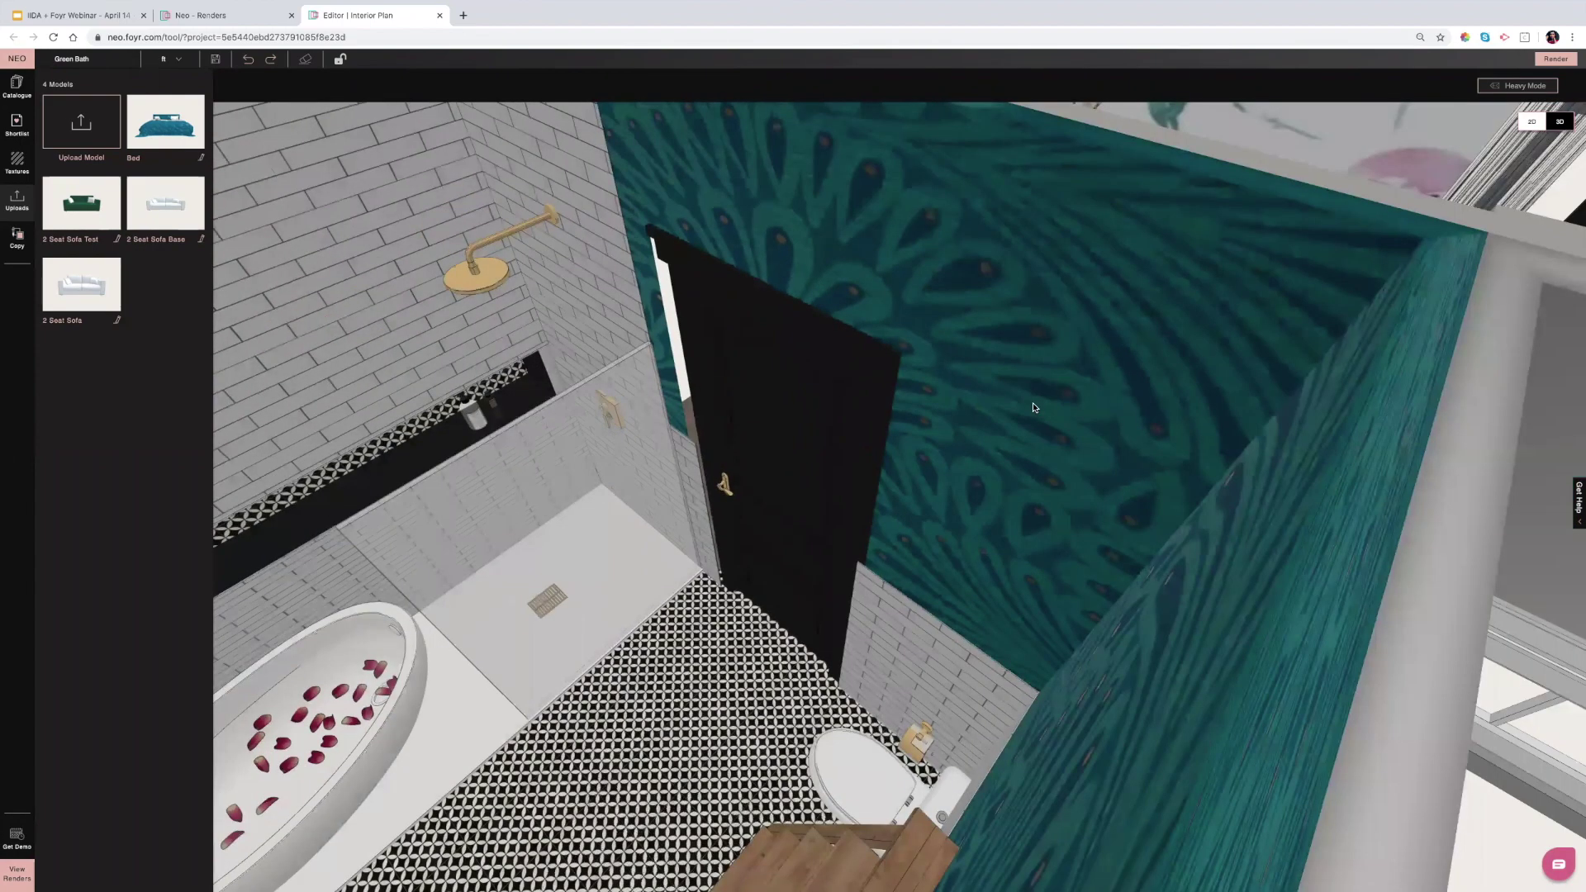
scroll(1033, 406, down, 5)
scroll(917, 435, down, 3)
drag(917, 435, 780, 426)
scroll(826, 421, up, 4)
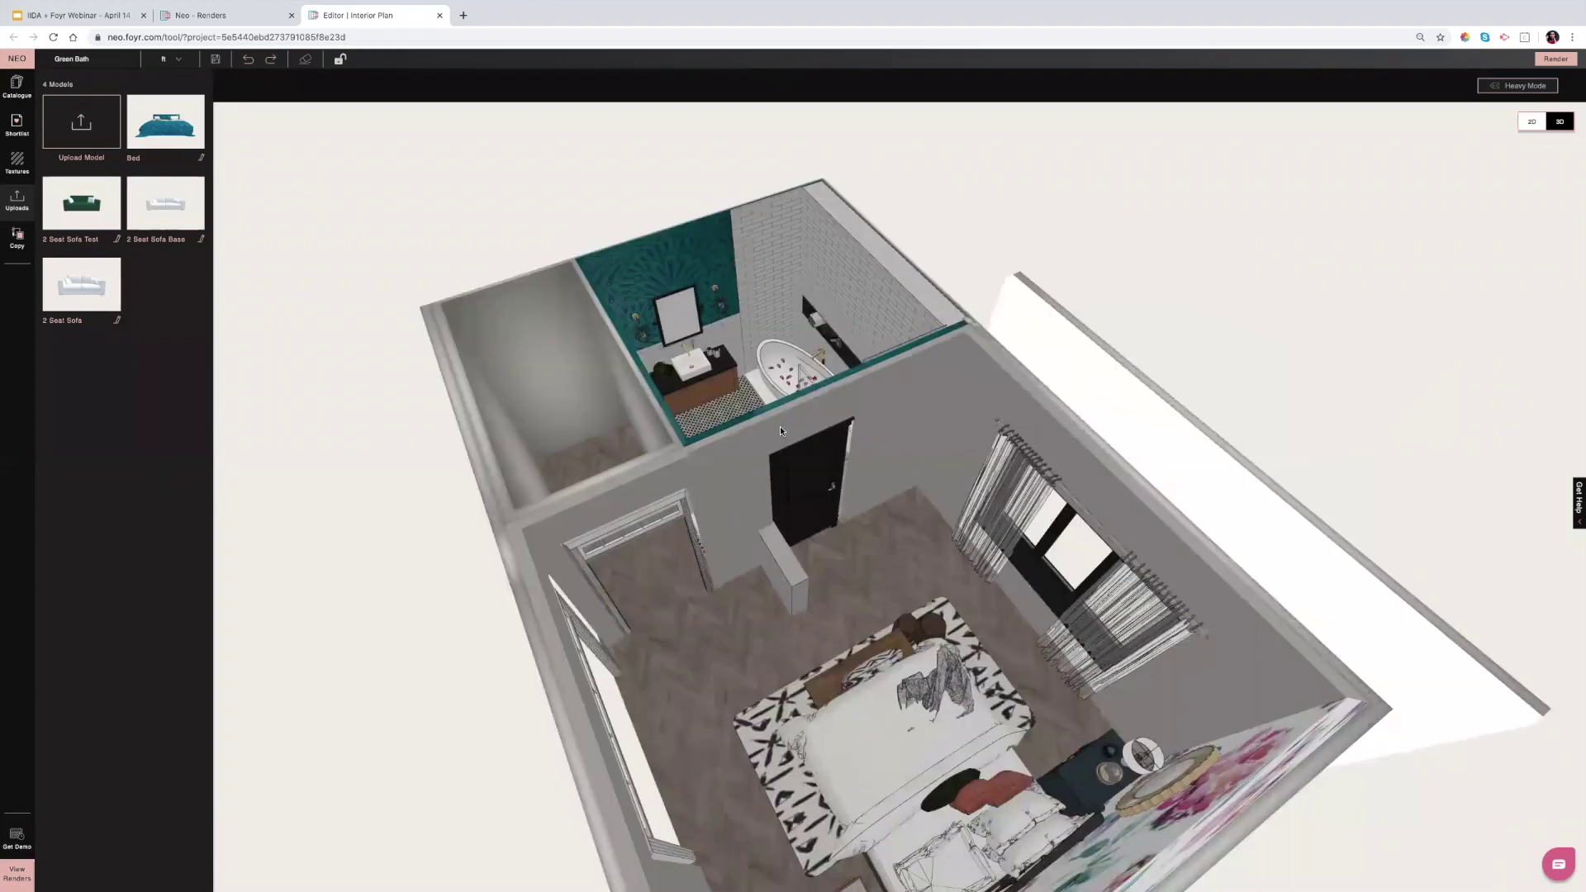
View the whole floor plan from above in 3D and check which copy options are available.
scroll(729, 428, up, 3)
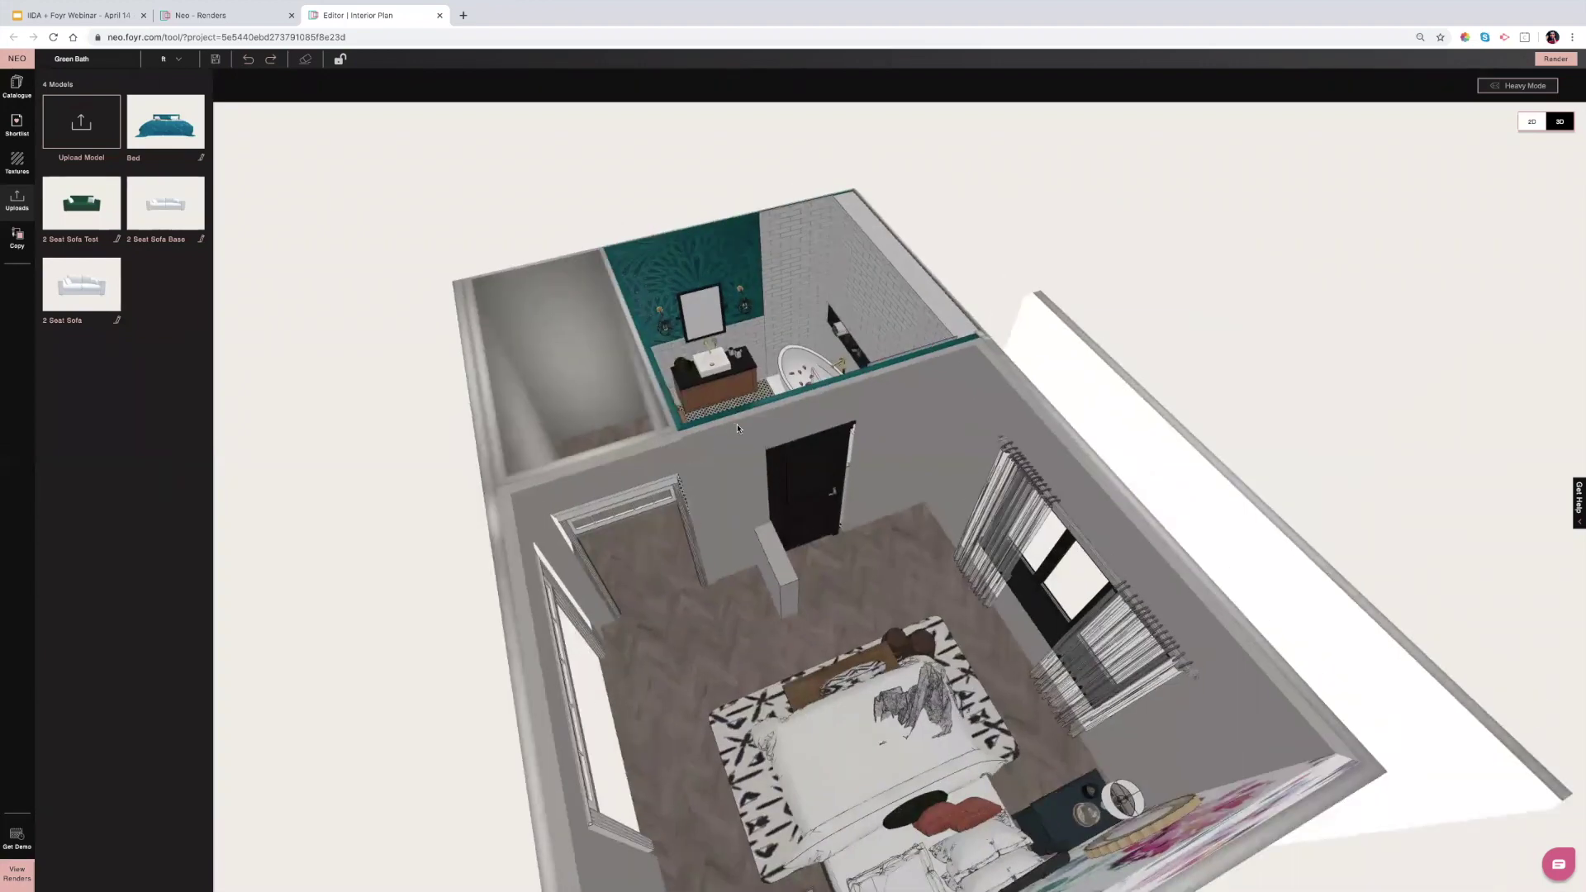
drag(718, 644, 811, 580)
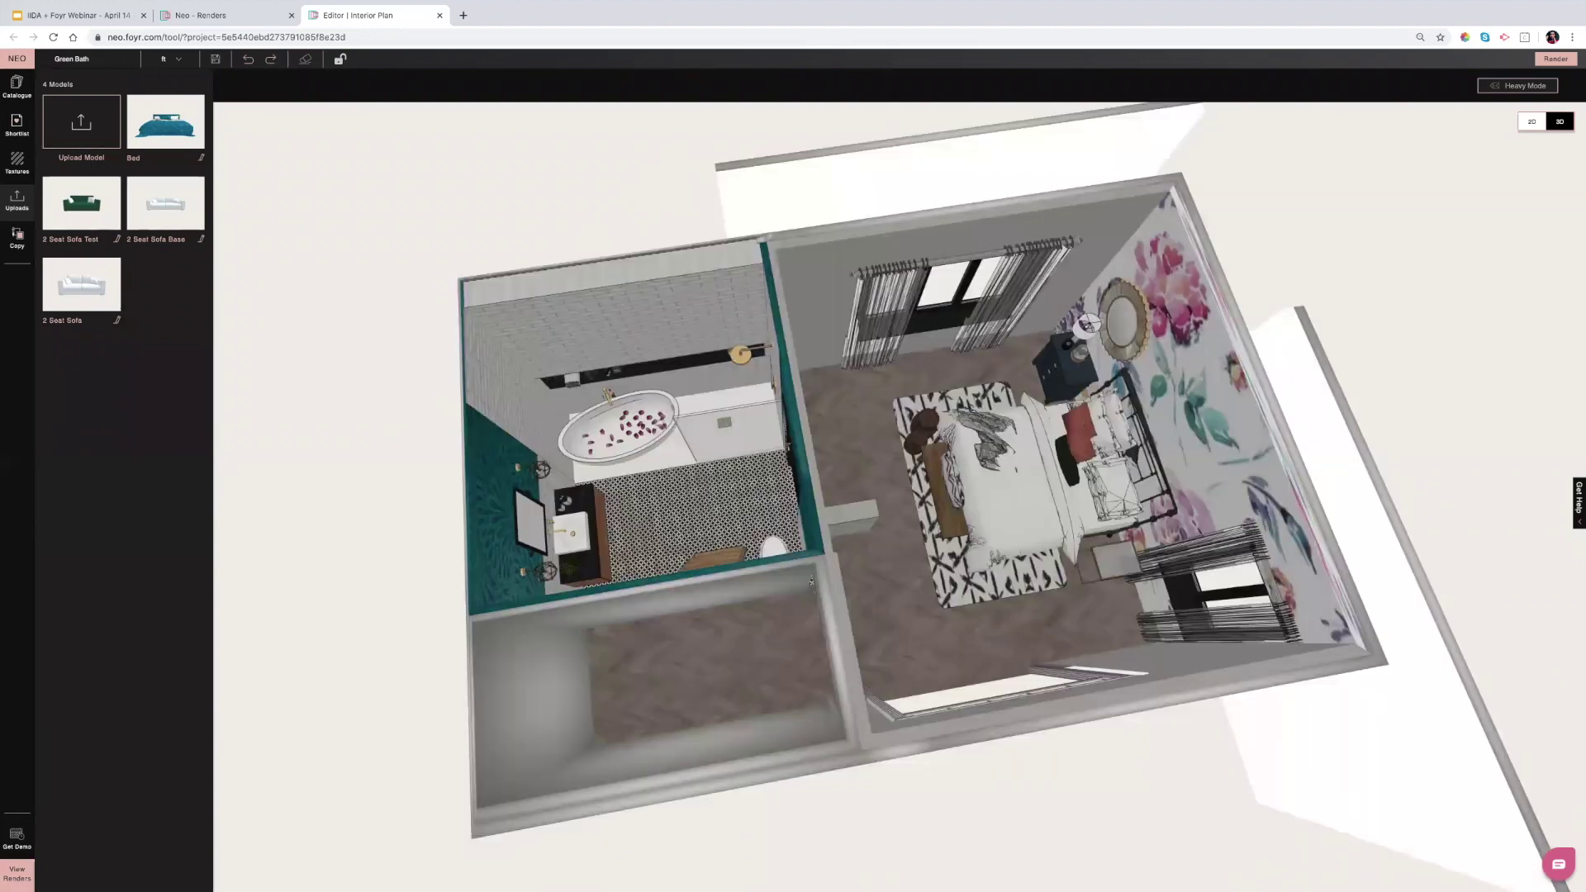
click(19, 240)
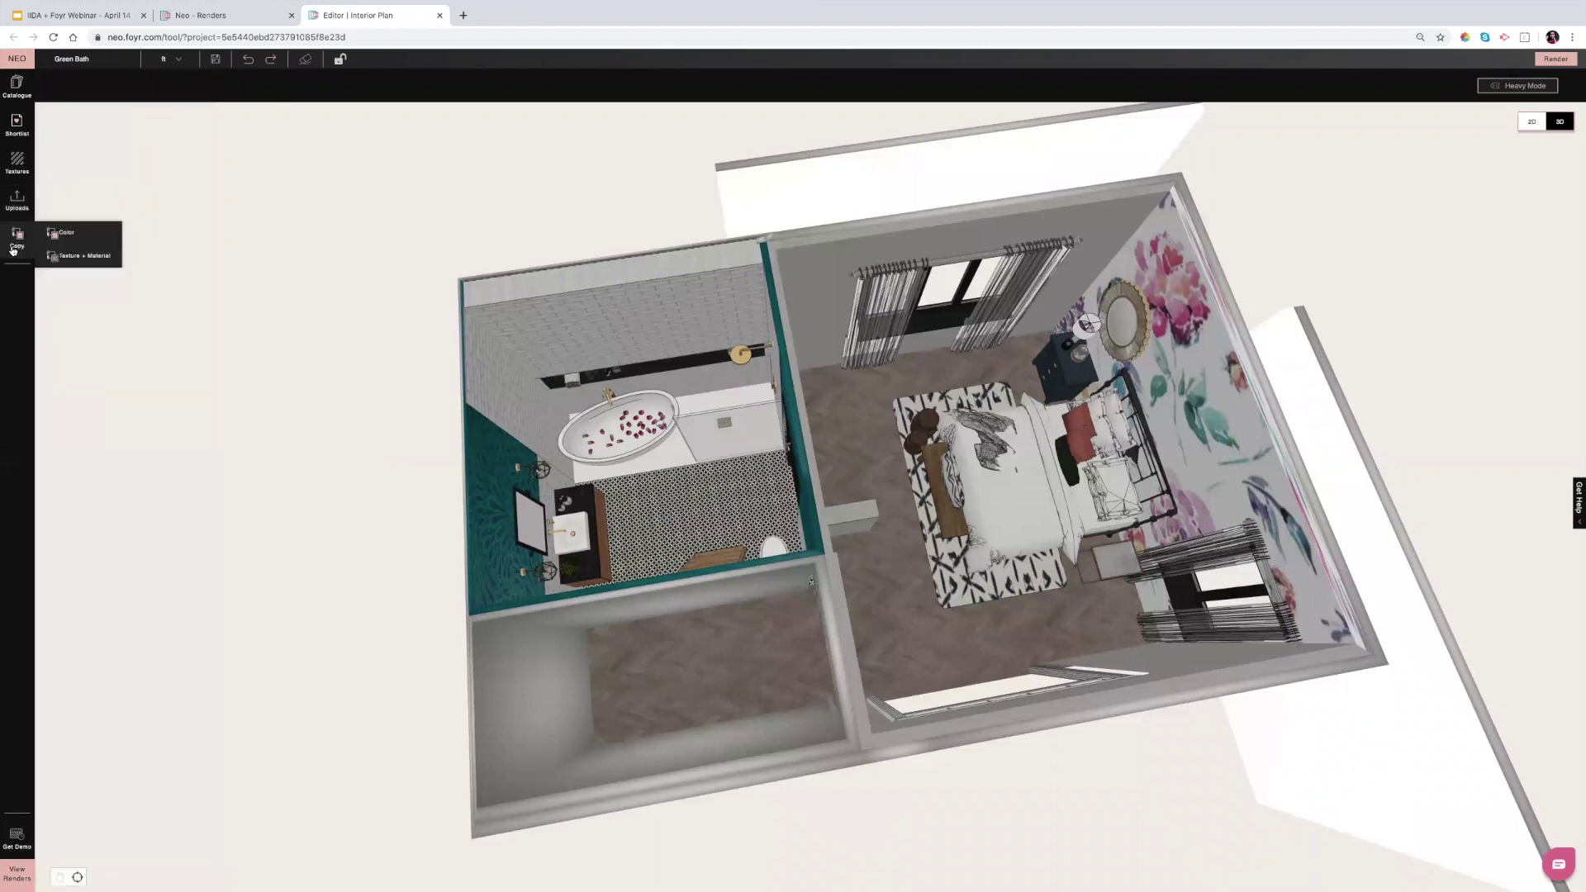
click(8, 308)
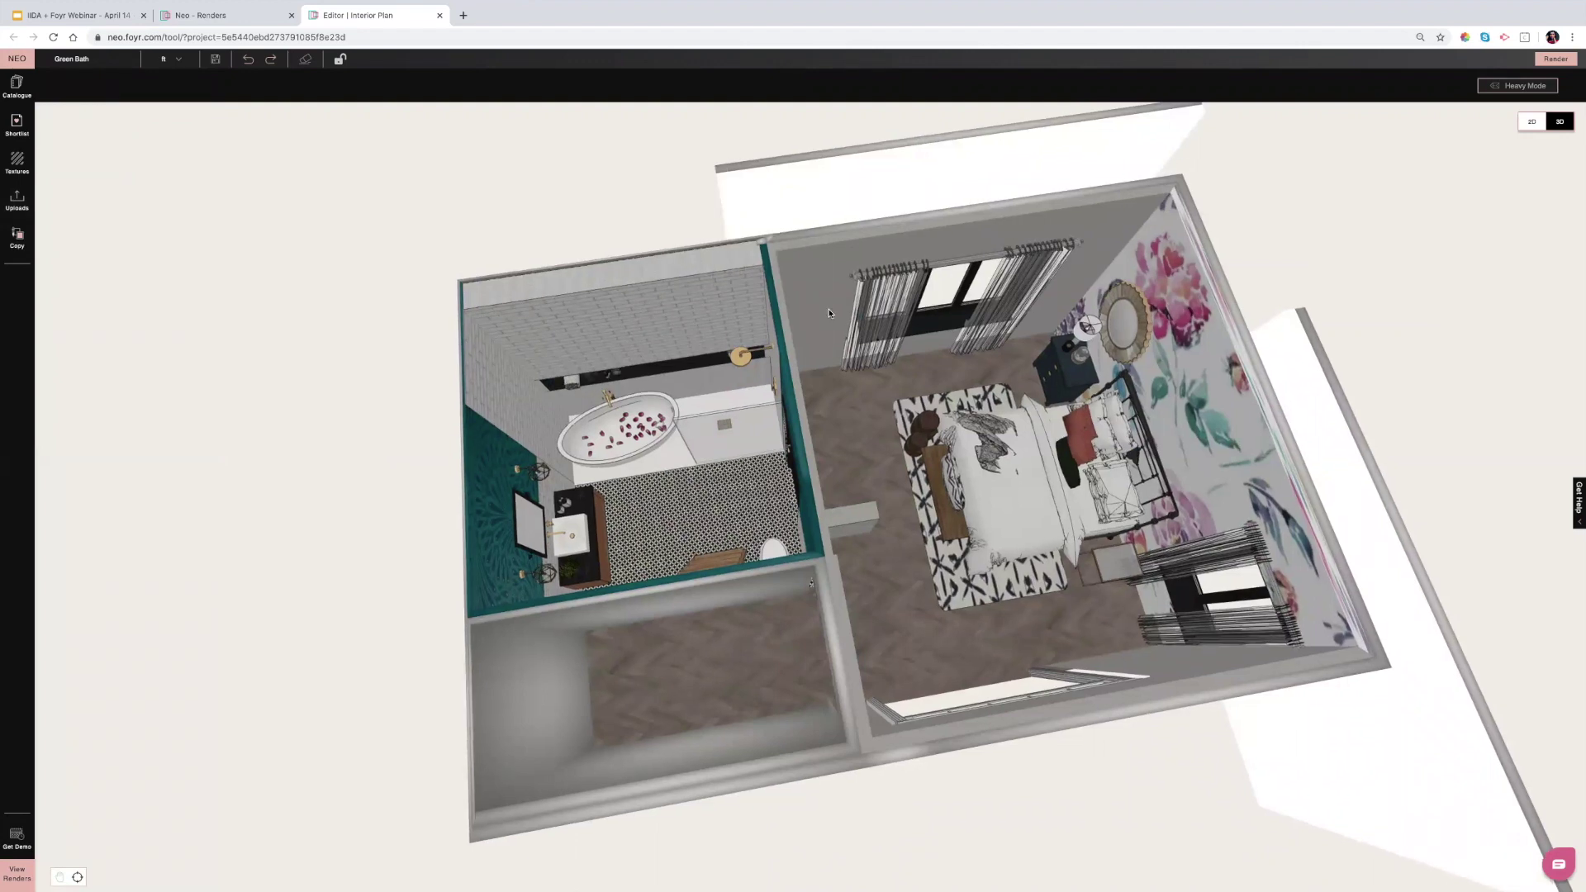
Copy the navy nightstand's texture and material onto the black bedroom door's panel.
double_click(791, 389)
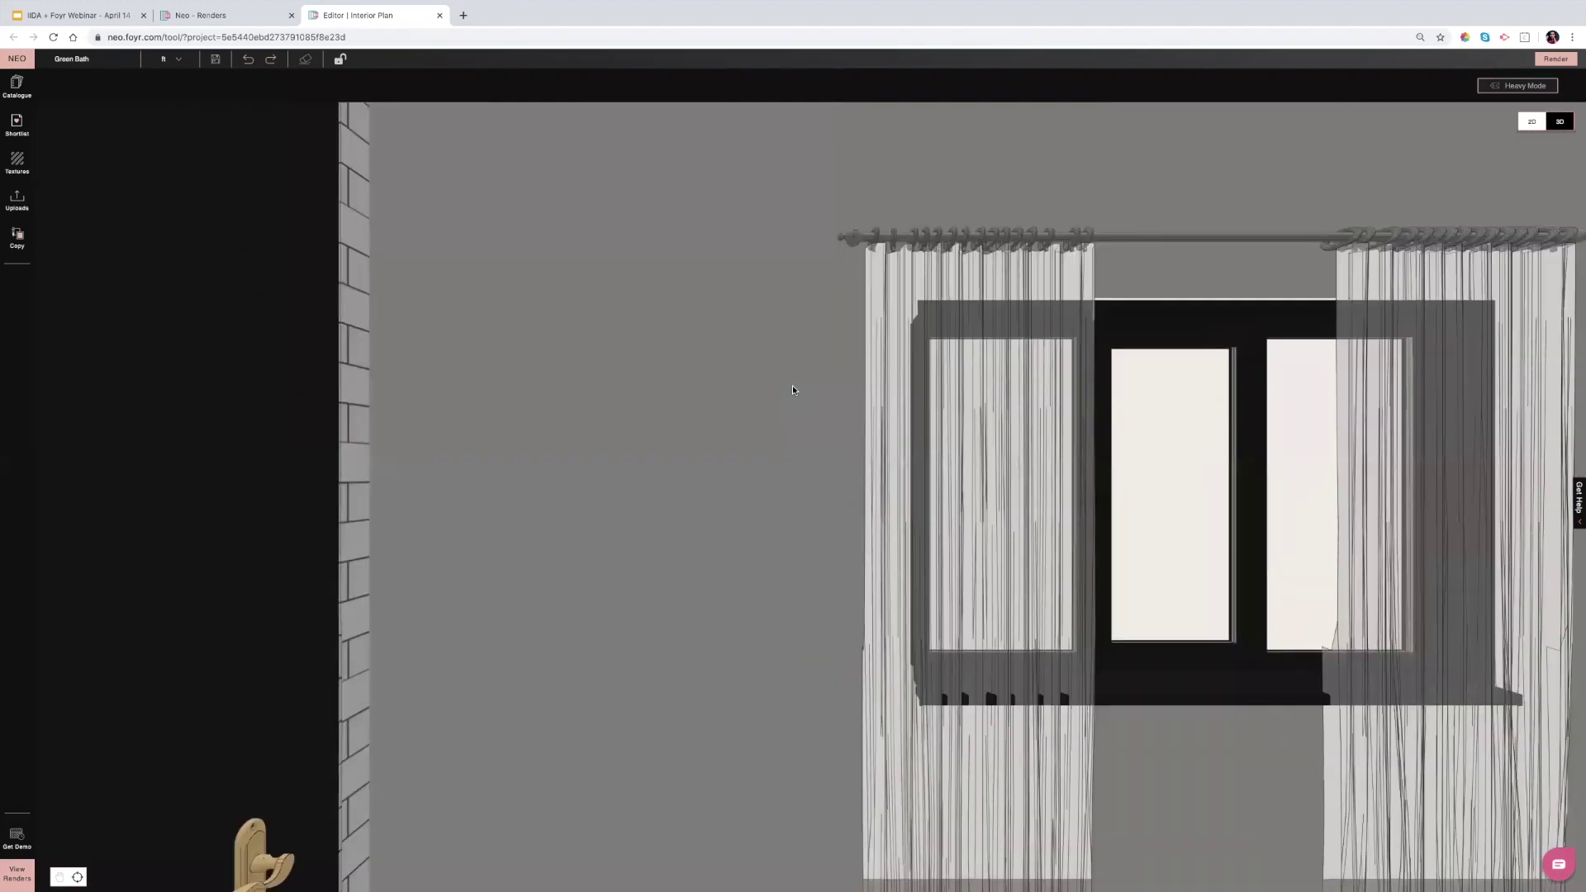
scroll(793, 390, down, 3)
scroll(755, 394, down, 3)
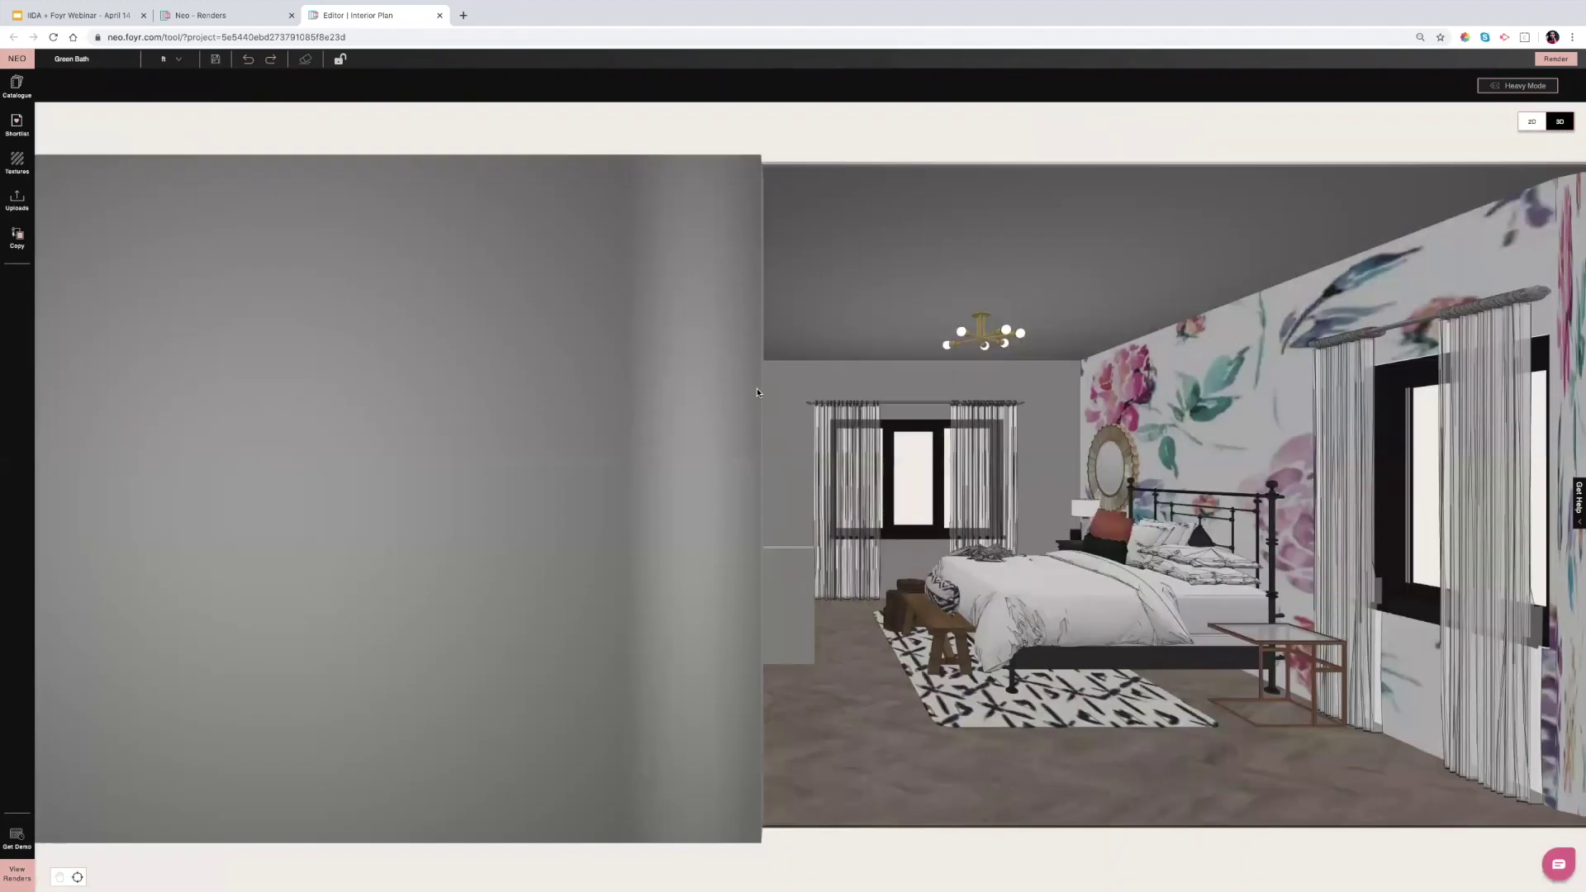
scroll(755, 394, down, 3)
scroll(755, 394, down, 2)
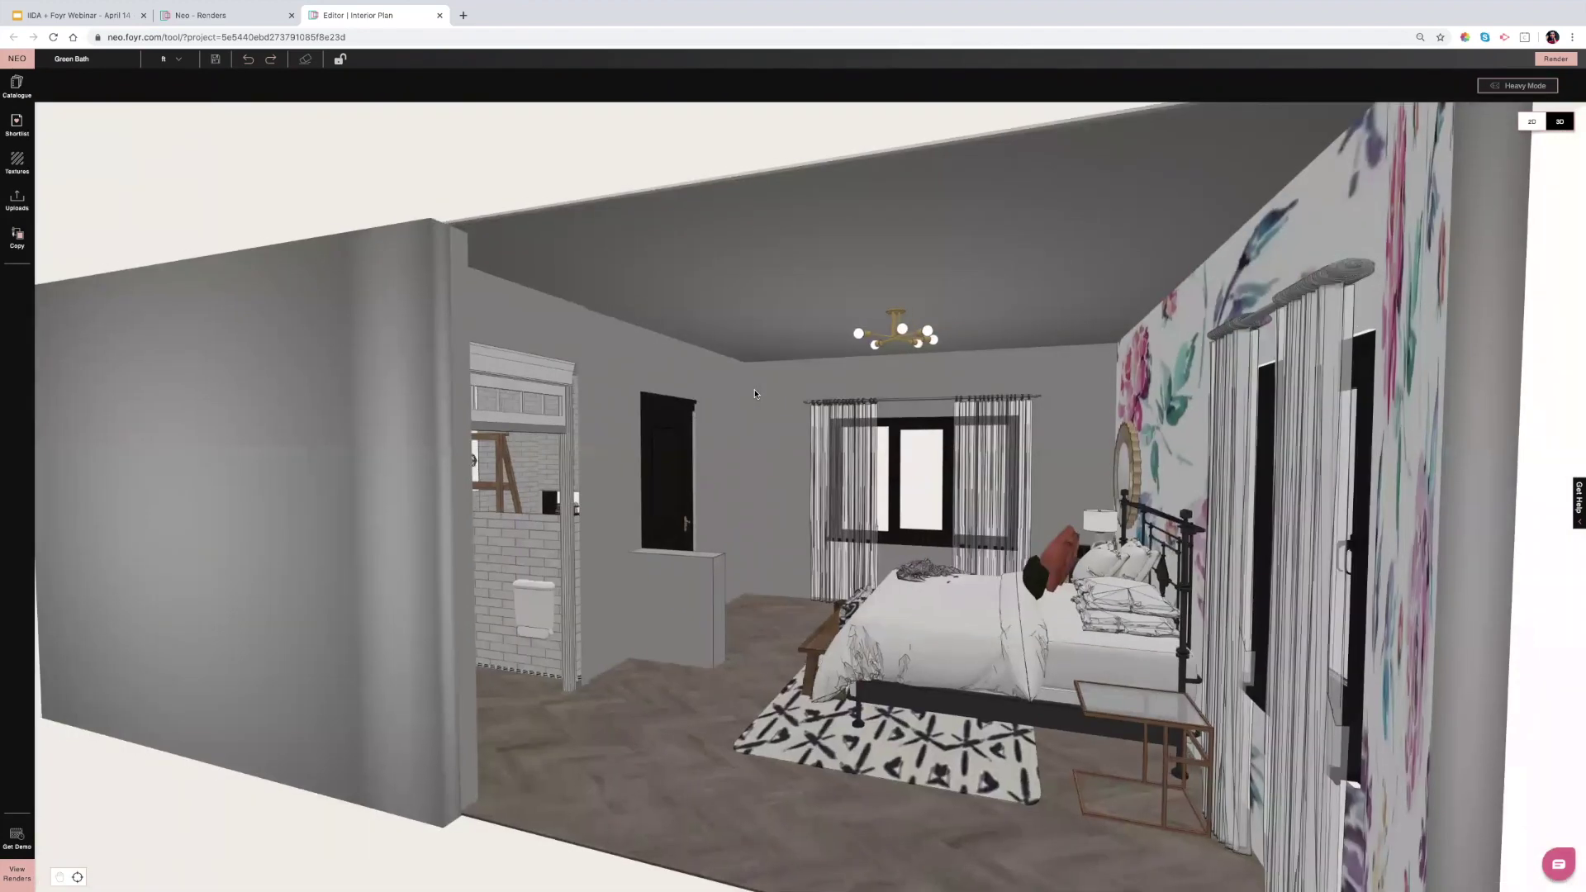
scroll(755, 394, up, 3)
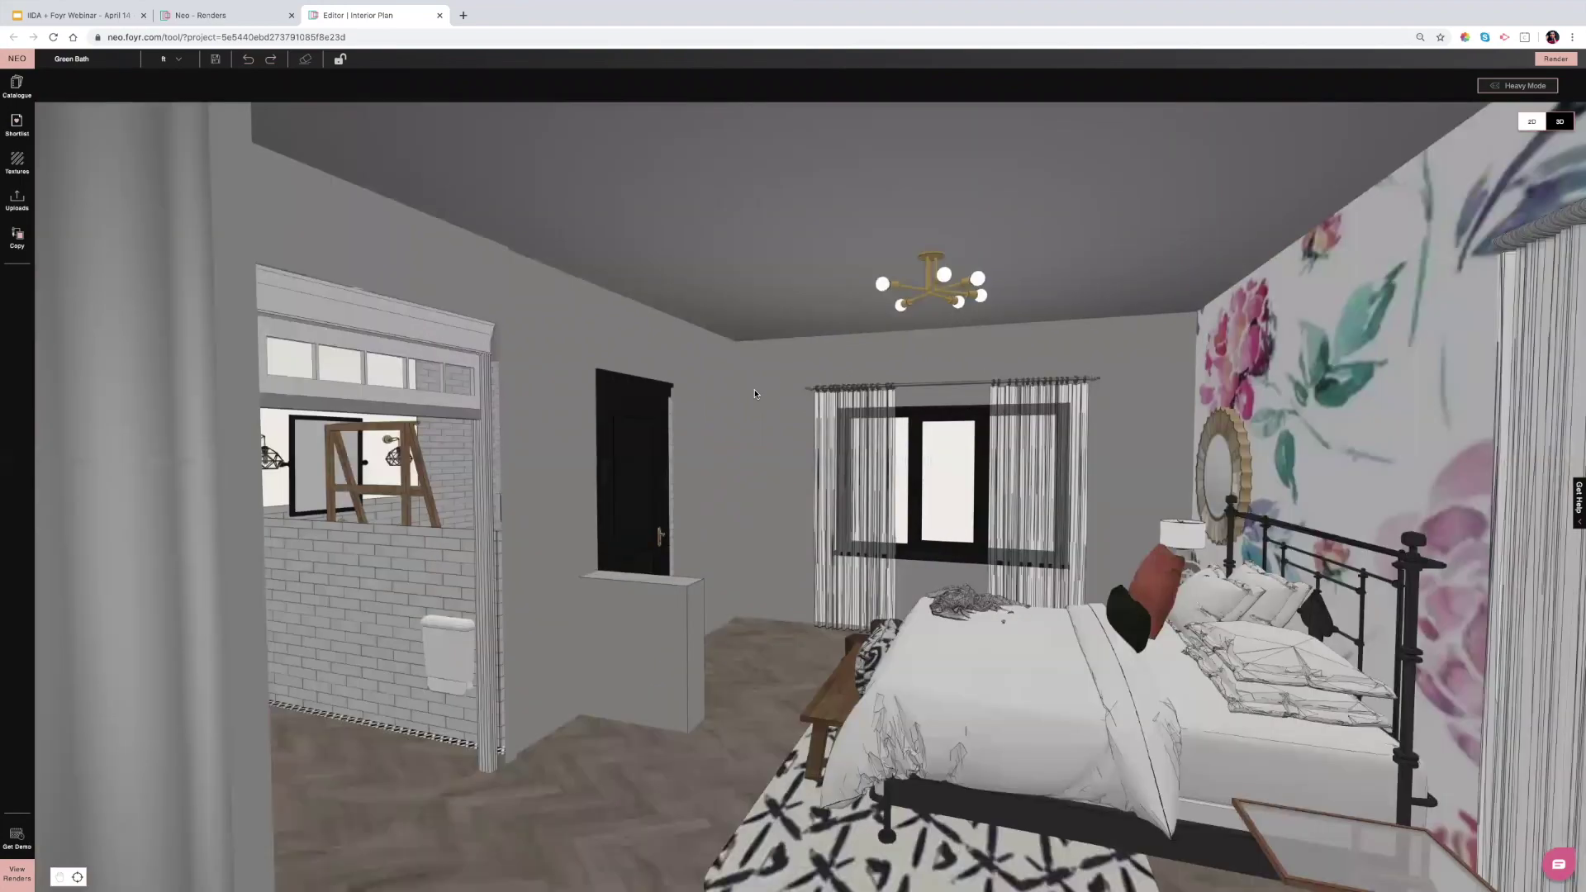
scroll(755, 394, up, 3)
scroll(755, 394, up, 3)
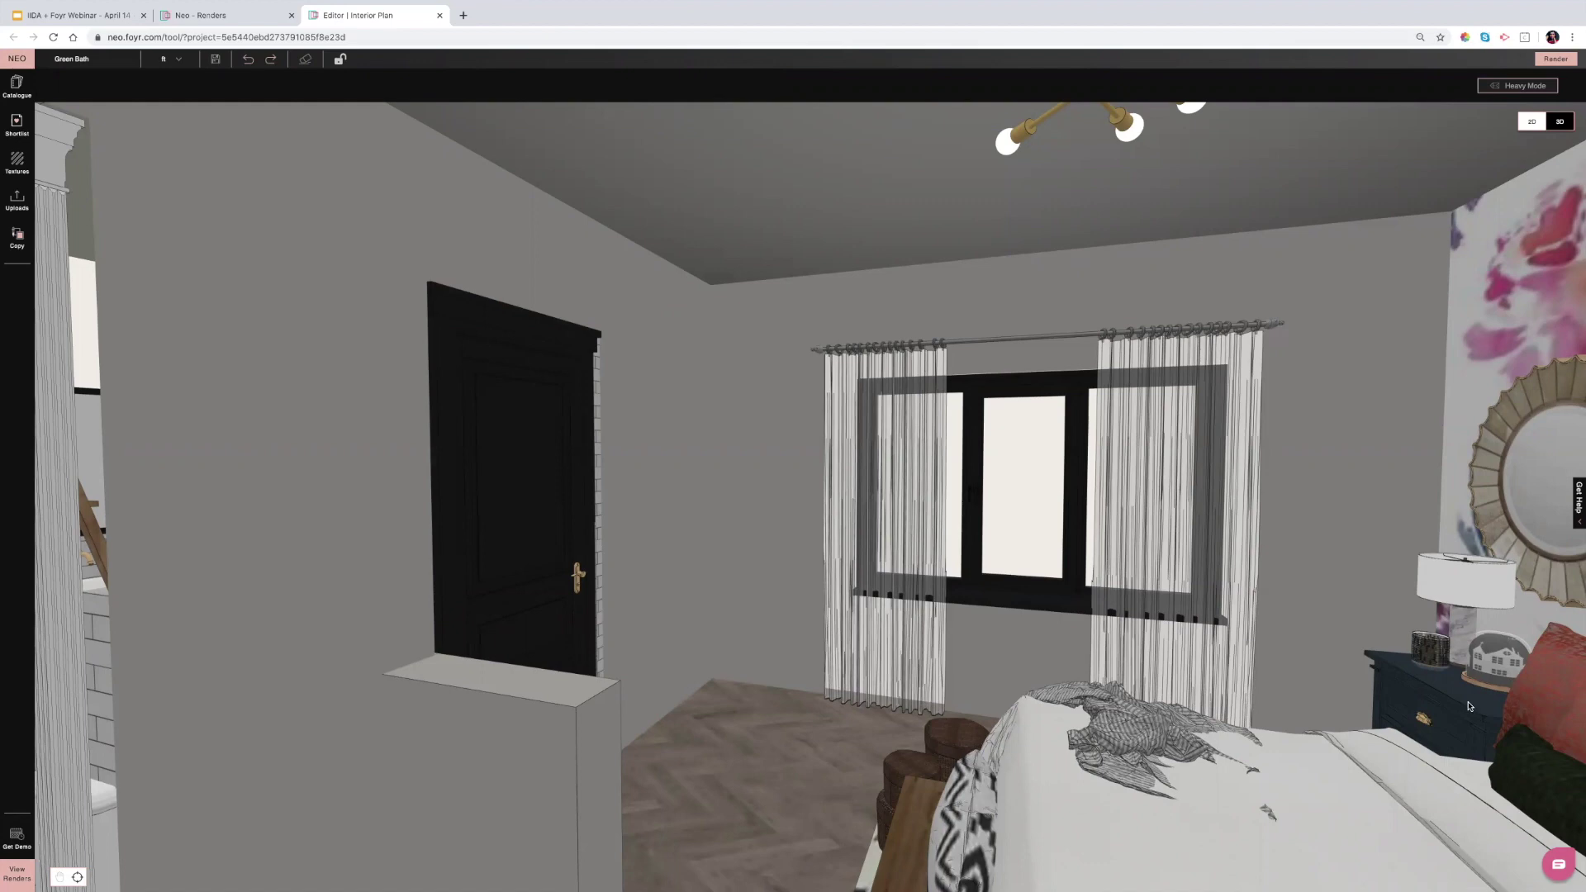
click(21, 238)
click(78, 257)
click(1435, 686)
click(512, 499)
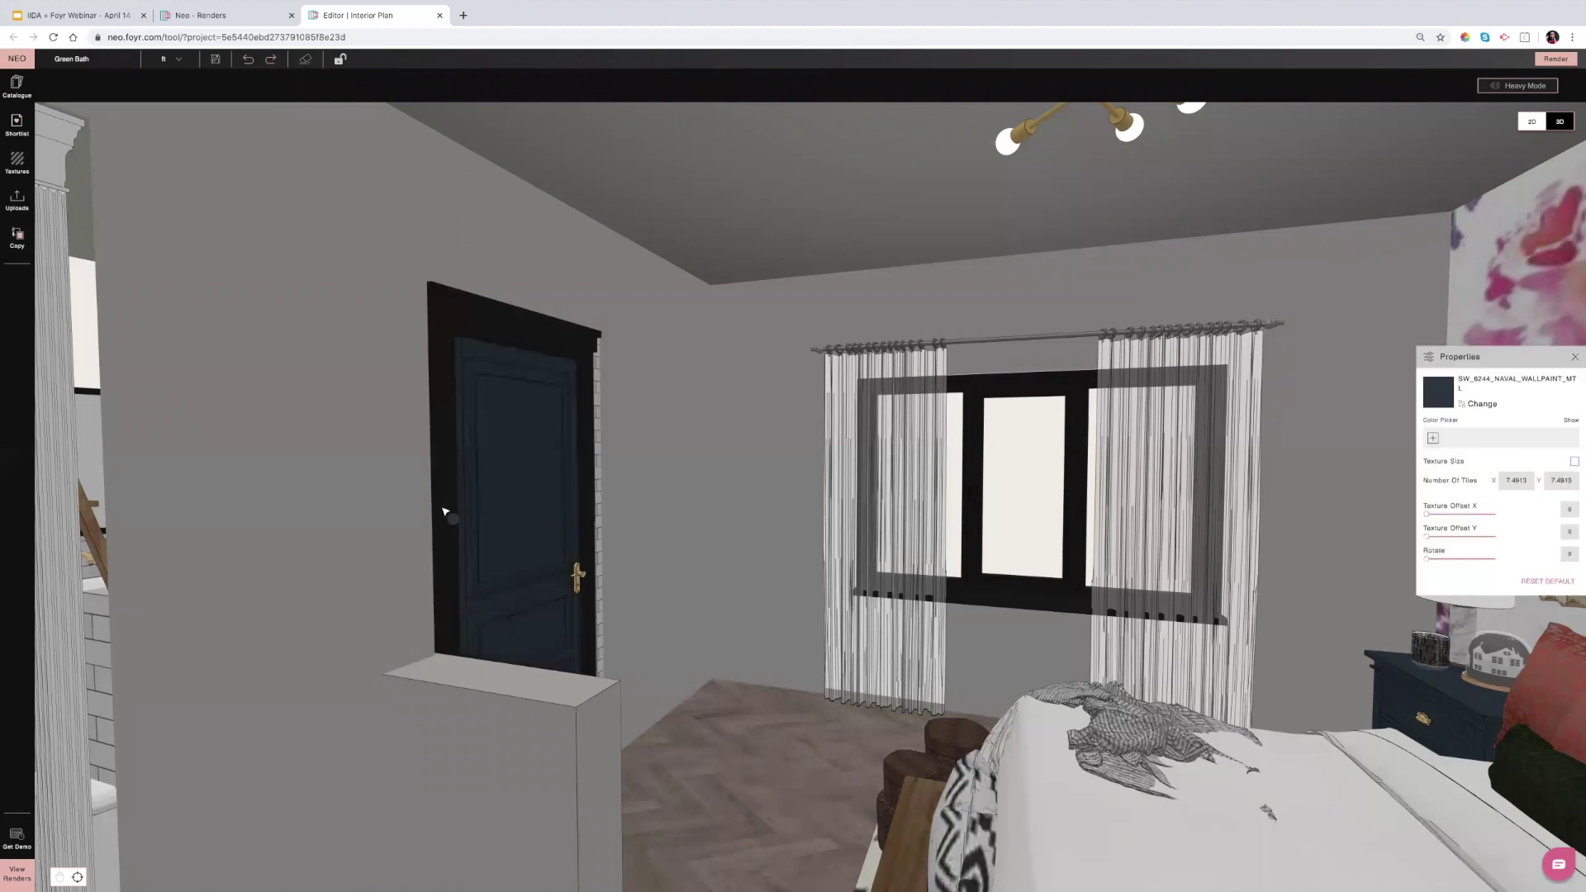
Apply the copied navy material to the door frame, the window frame and the patterned throw on the bed, and end the copying.
click(542, 328)
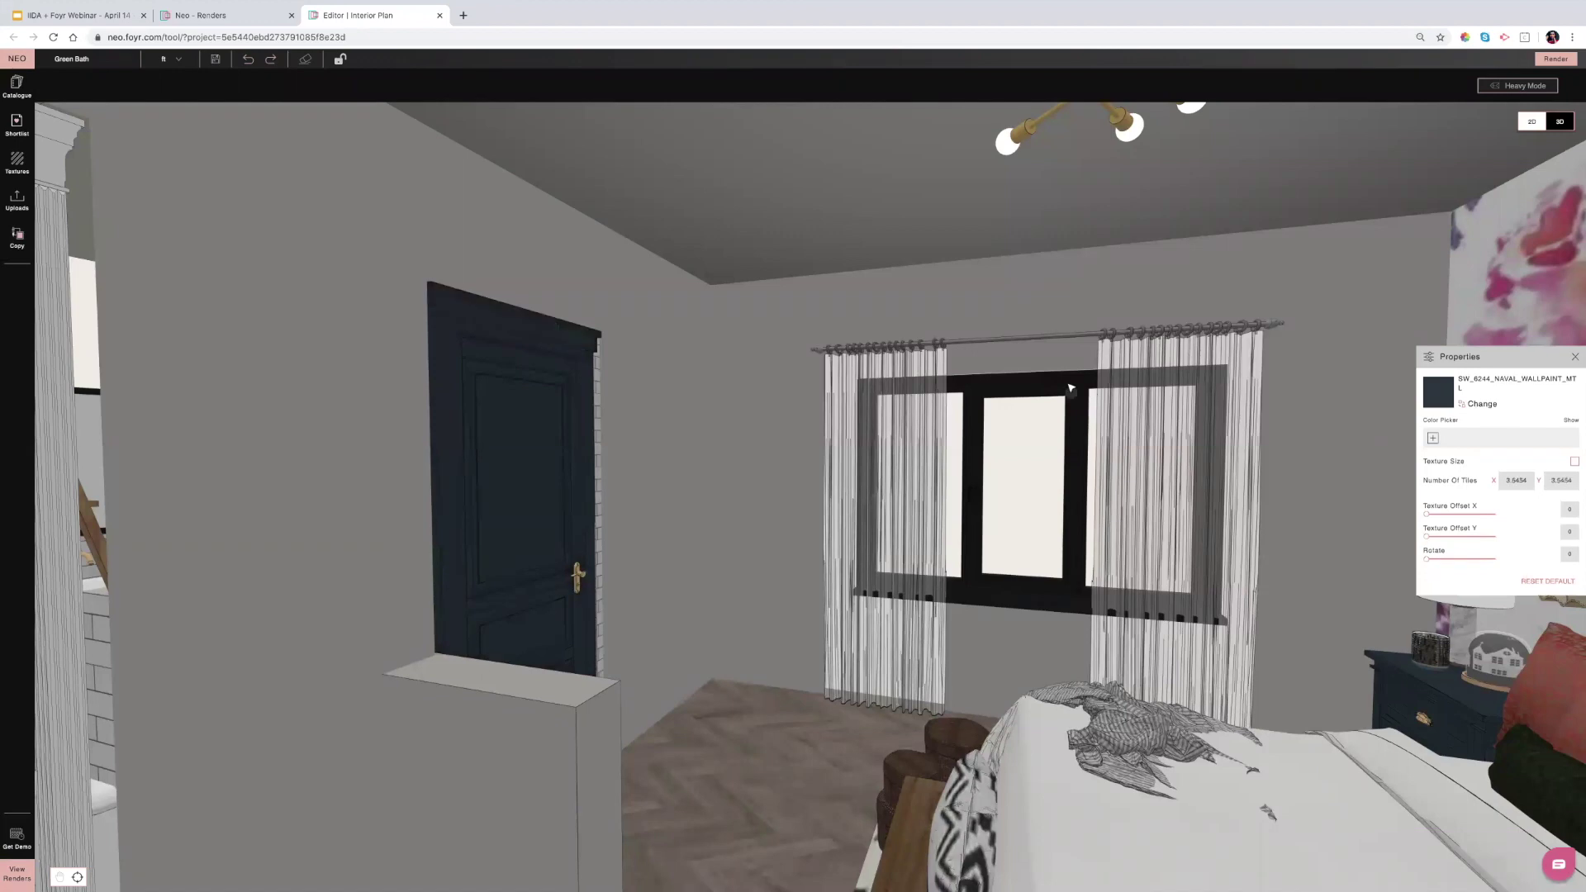
click(1067, 378)
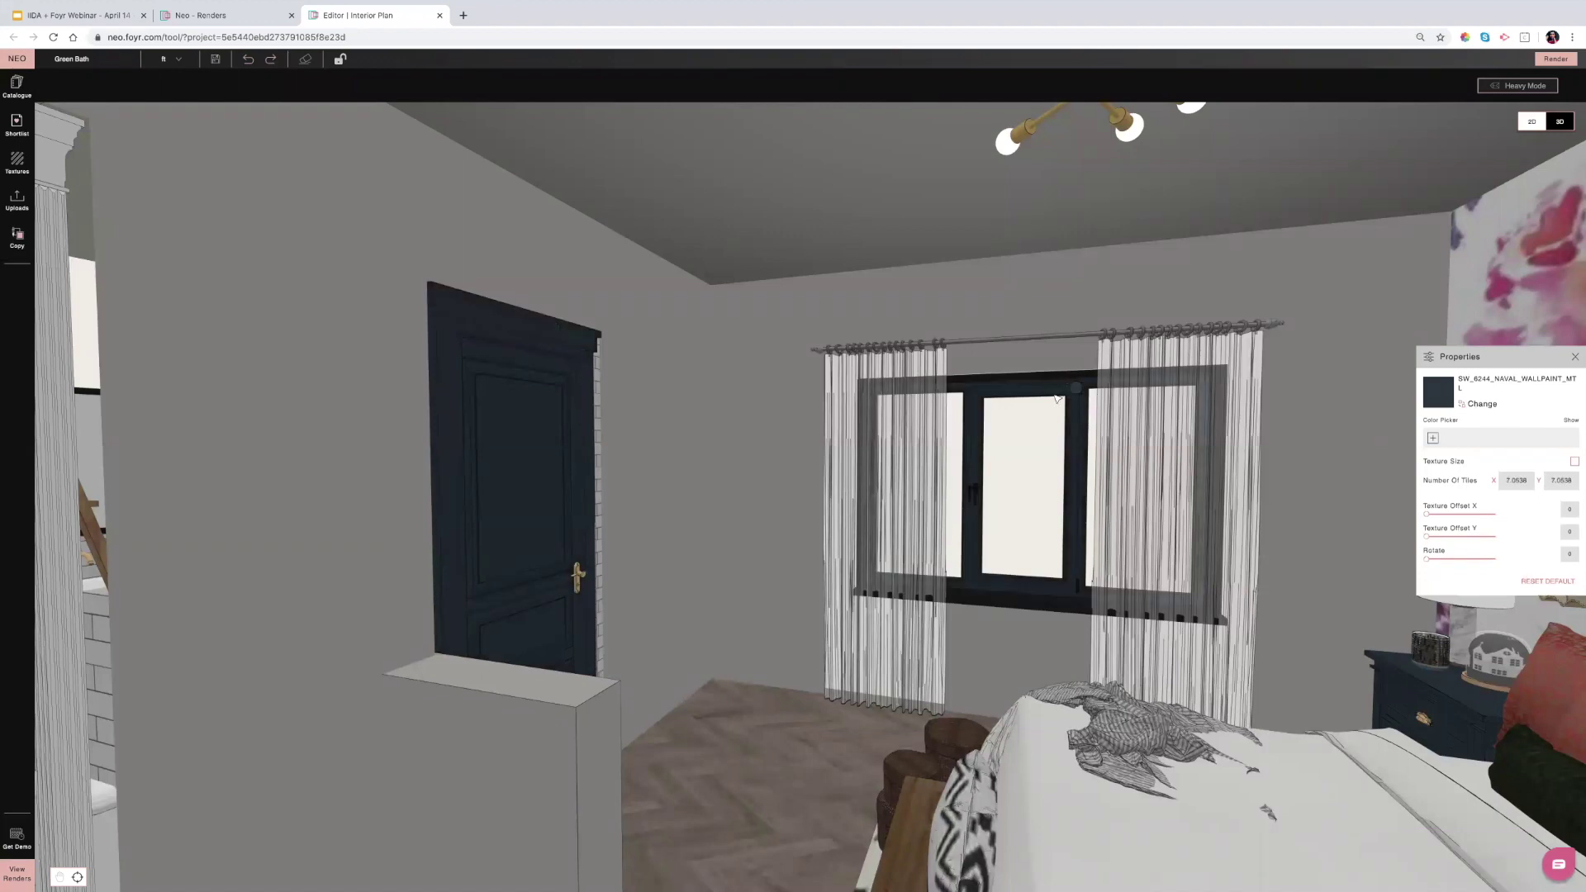
click(1125, 703)
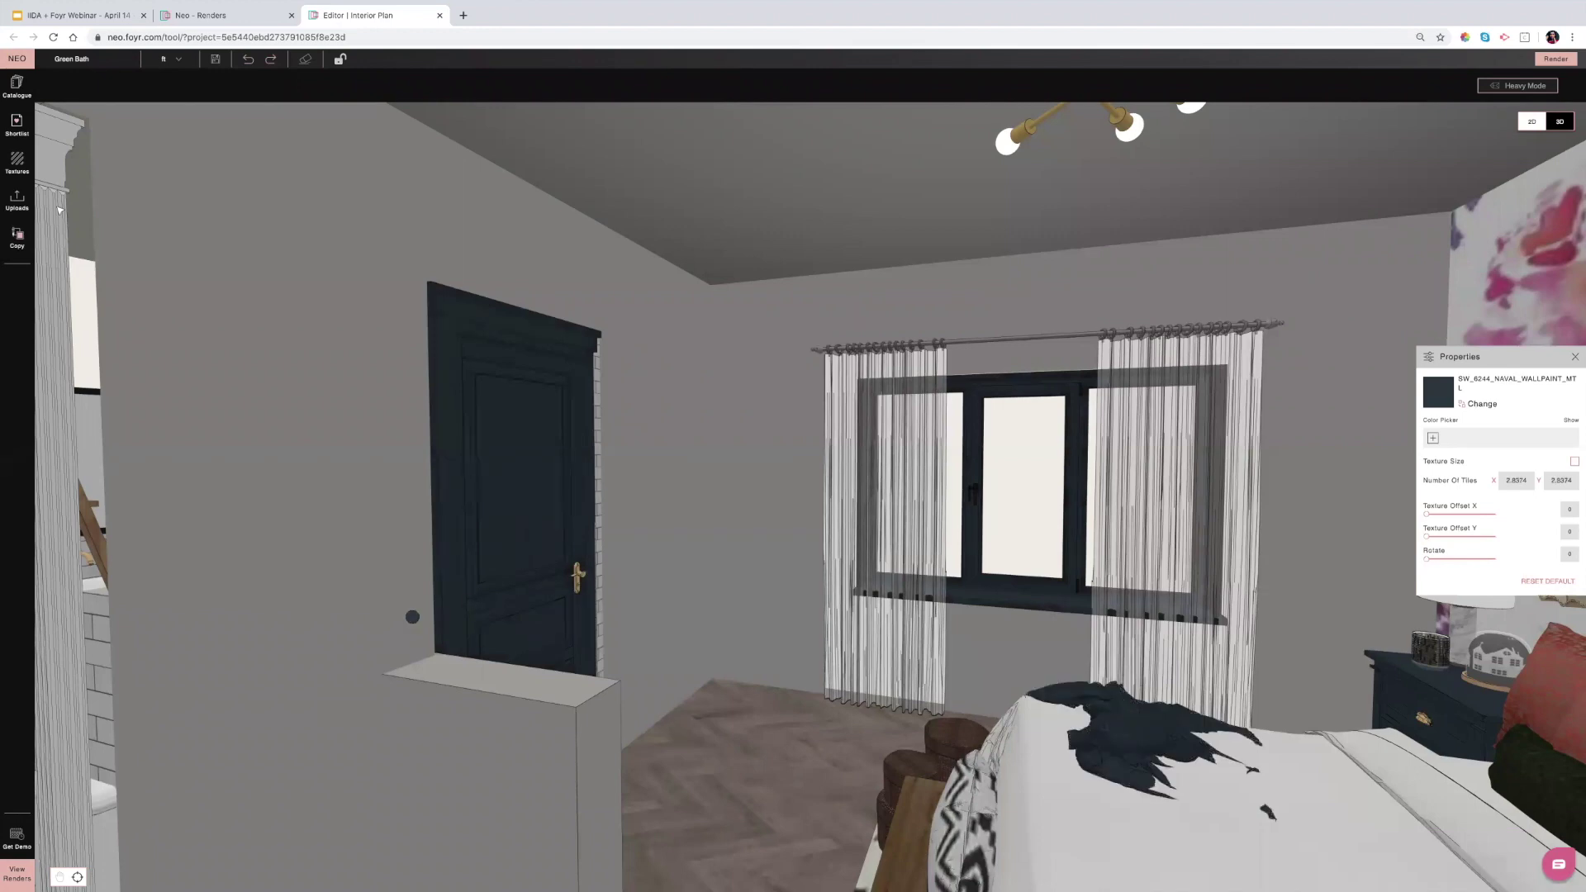
click(18, 160)
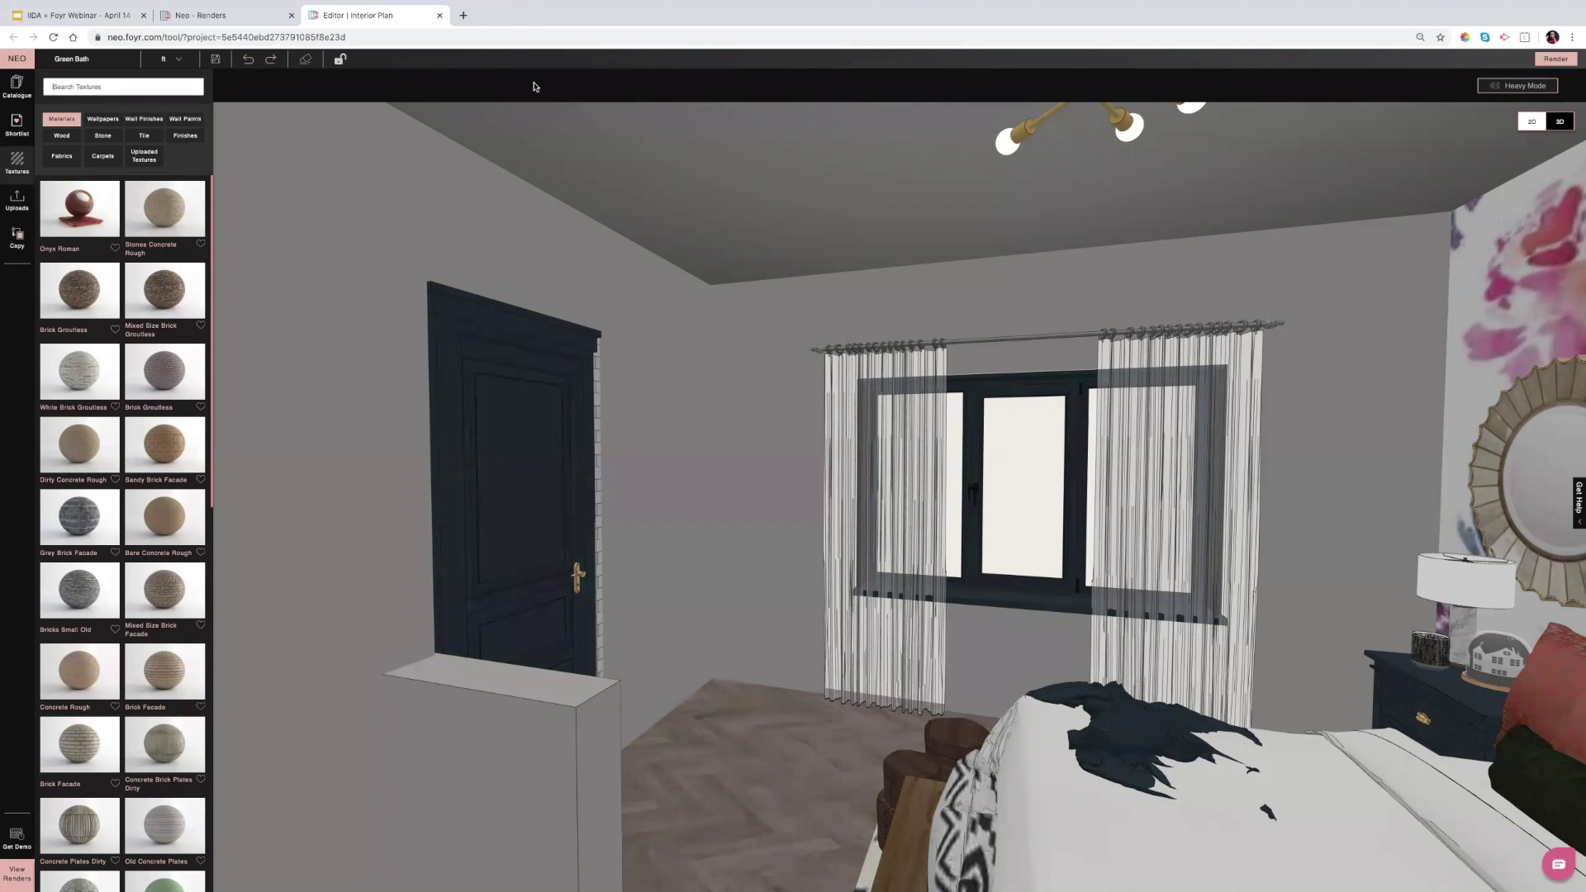
click(780, 535)
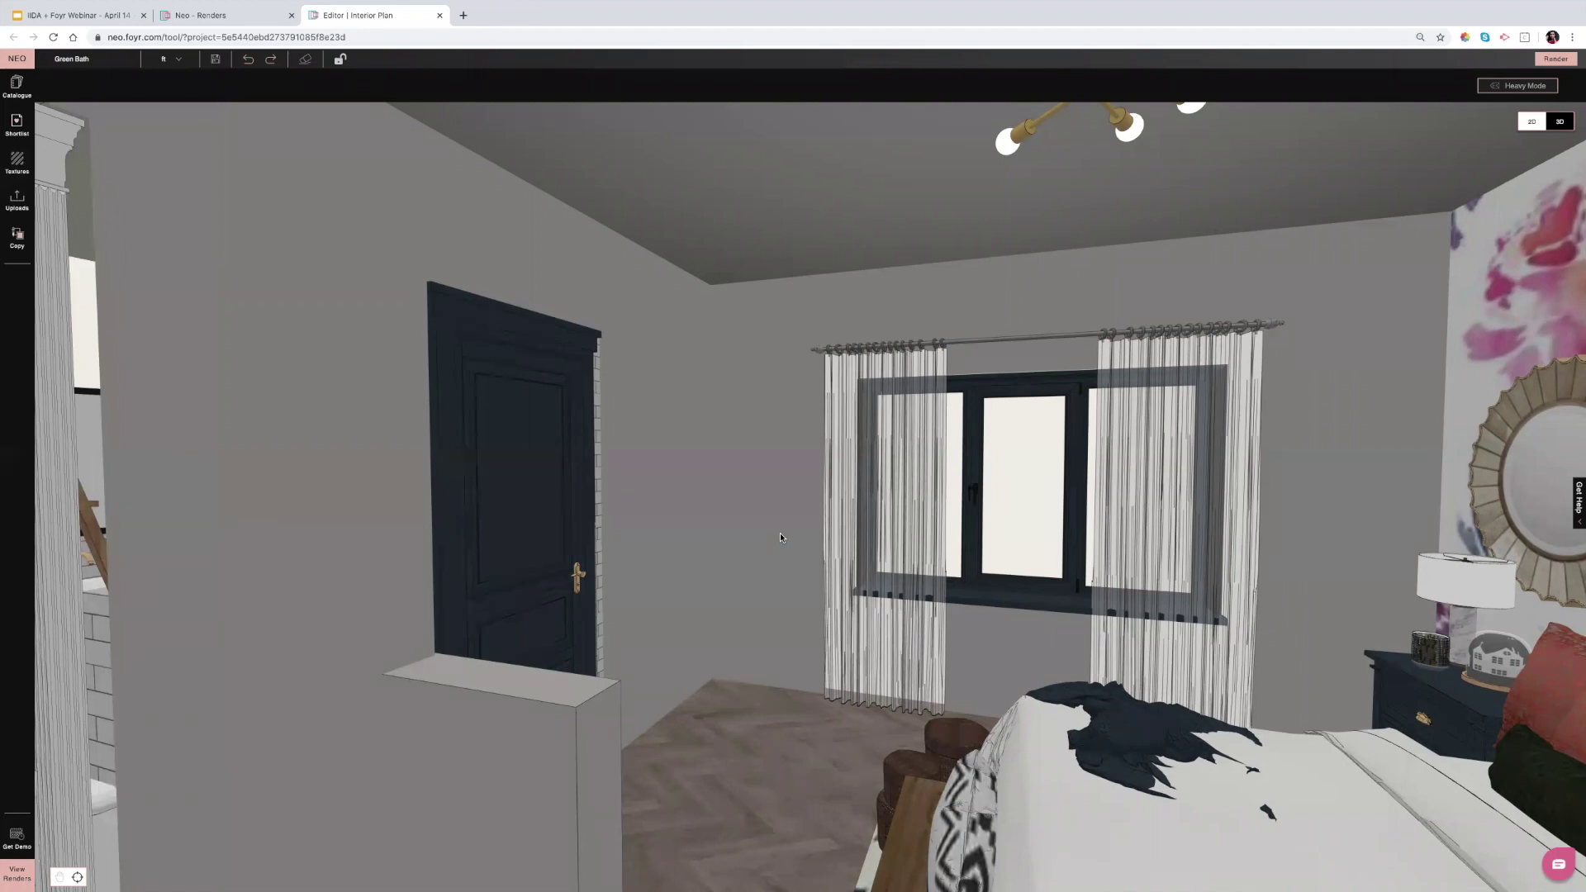
Undo the navy material on the throw, the window frame and the door frame.
scroll(761, 540, up, 3)
click(250, 63)
click(250, 63)
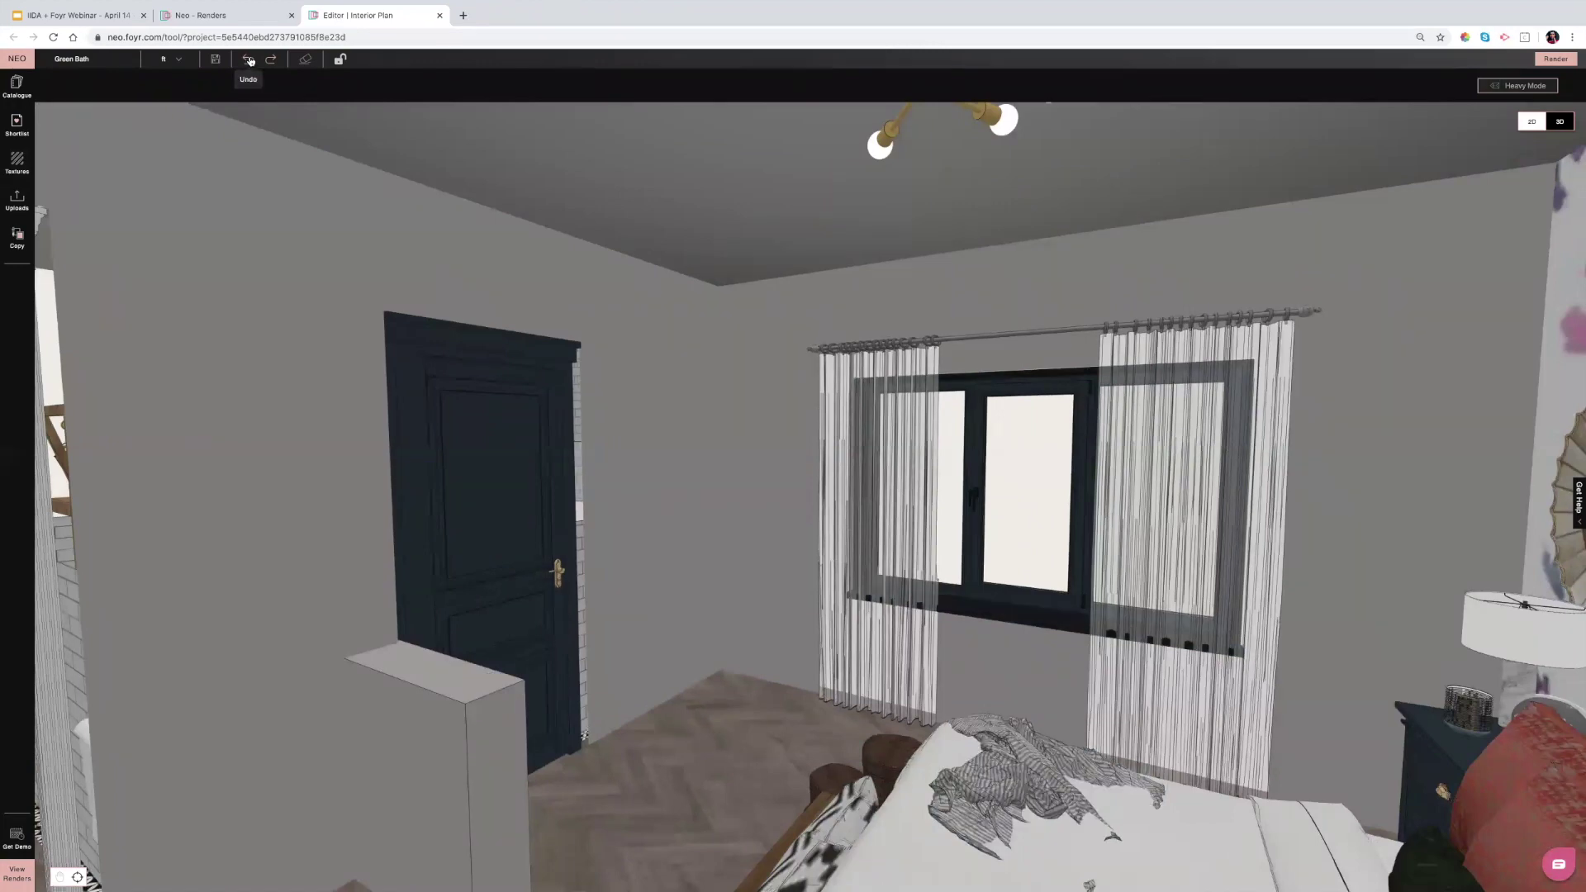
click(249, 63)
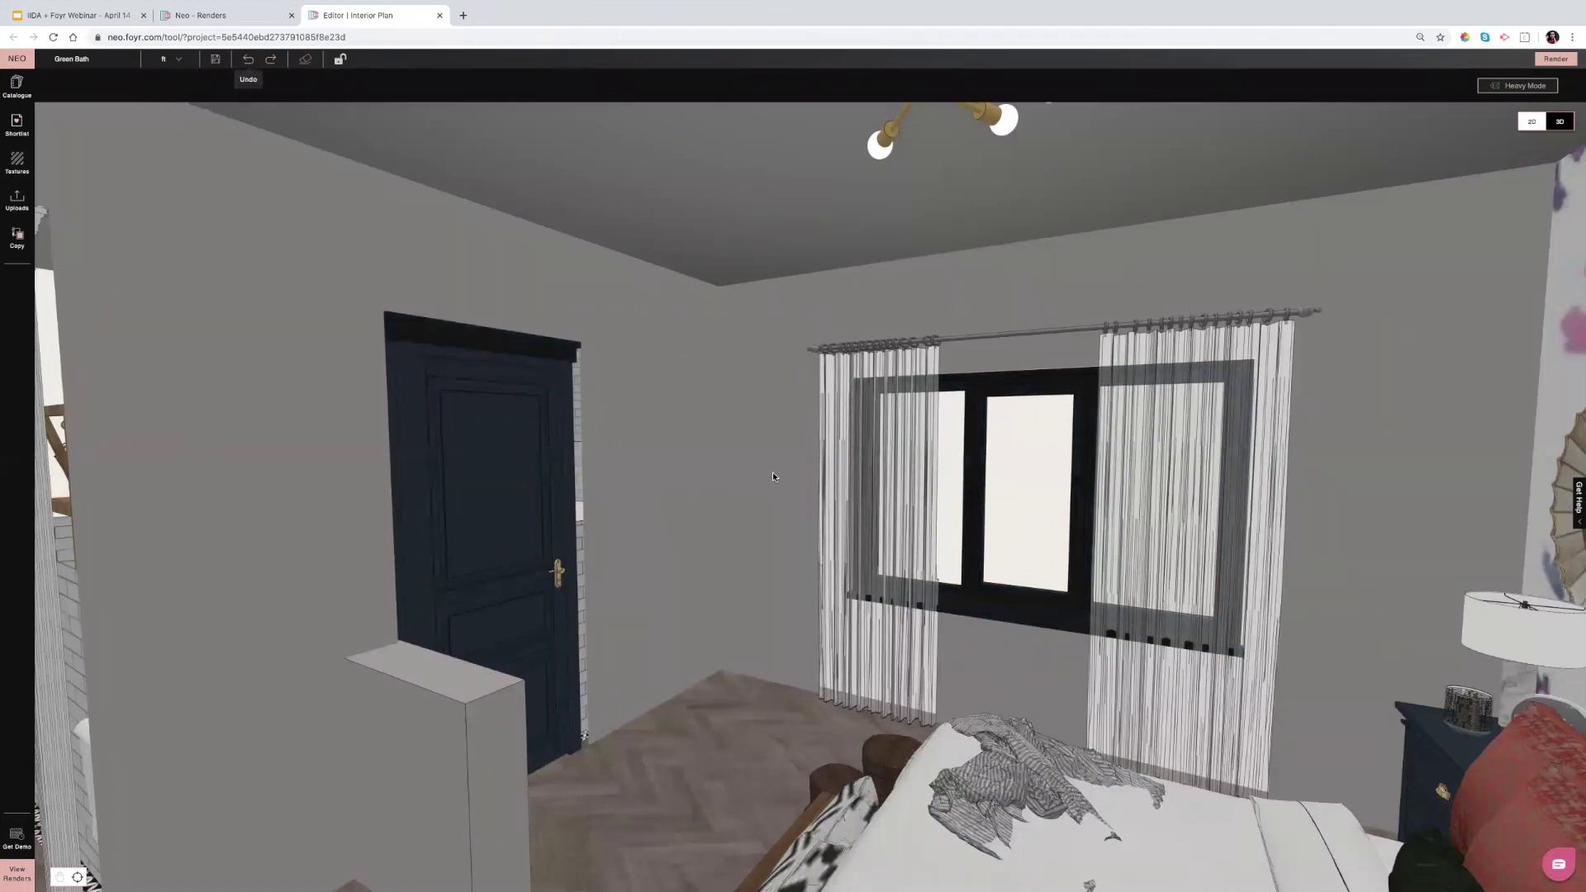
Check the support chat with its FAQs and the list of Learn tutorials, and close both.
scroll(777, 474, down, 5)
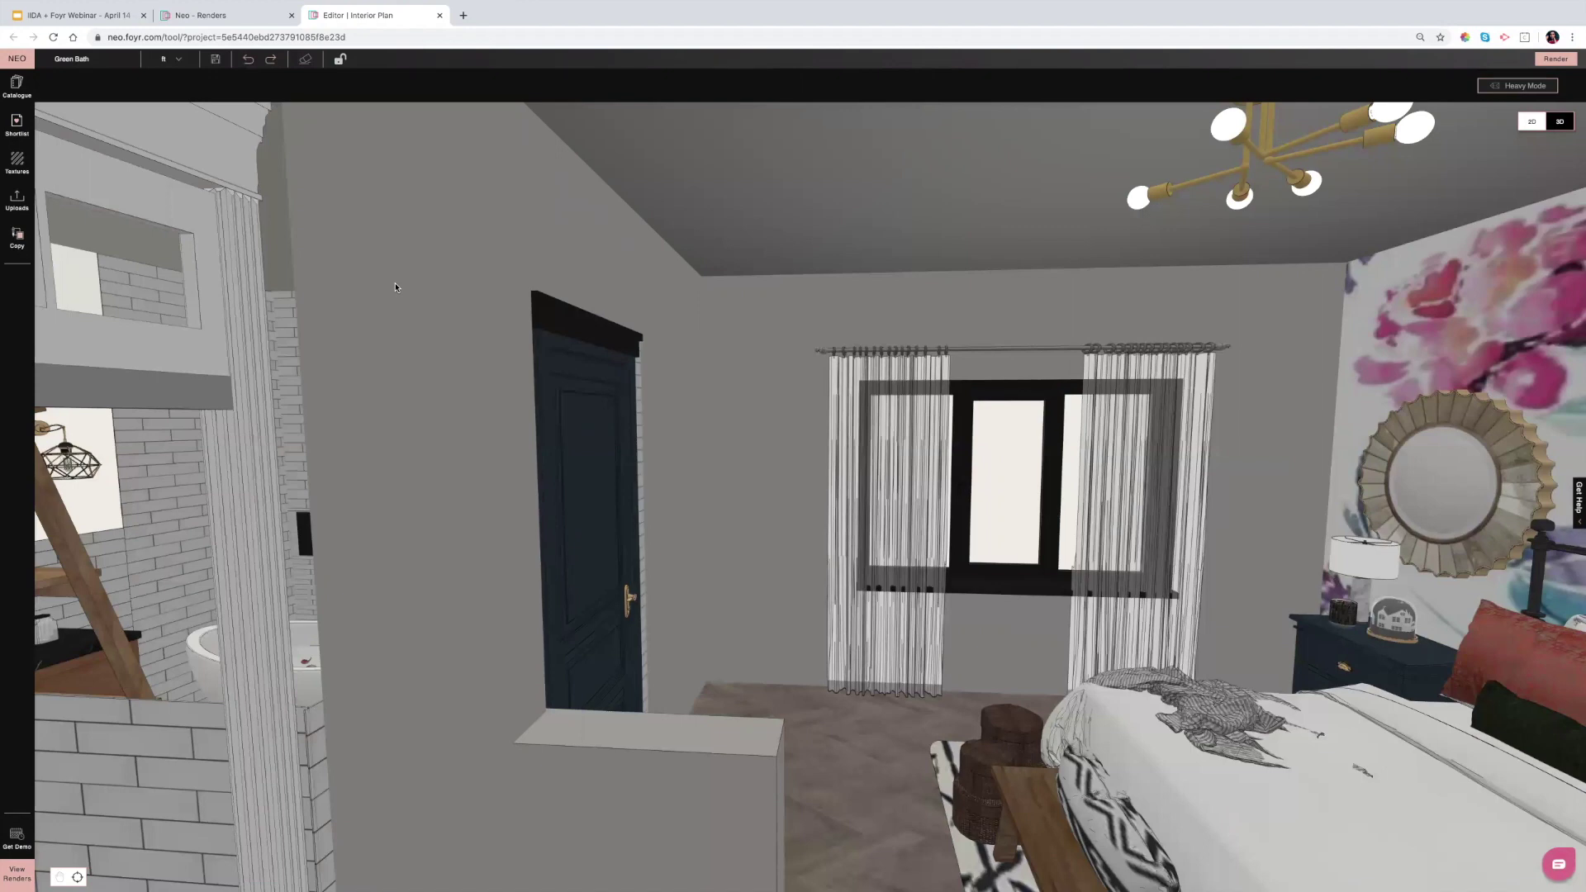
scroll(395, 286, down, 2)
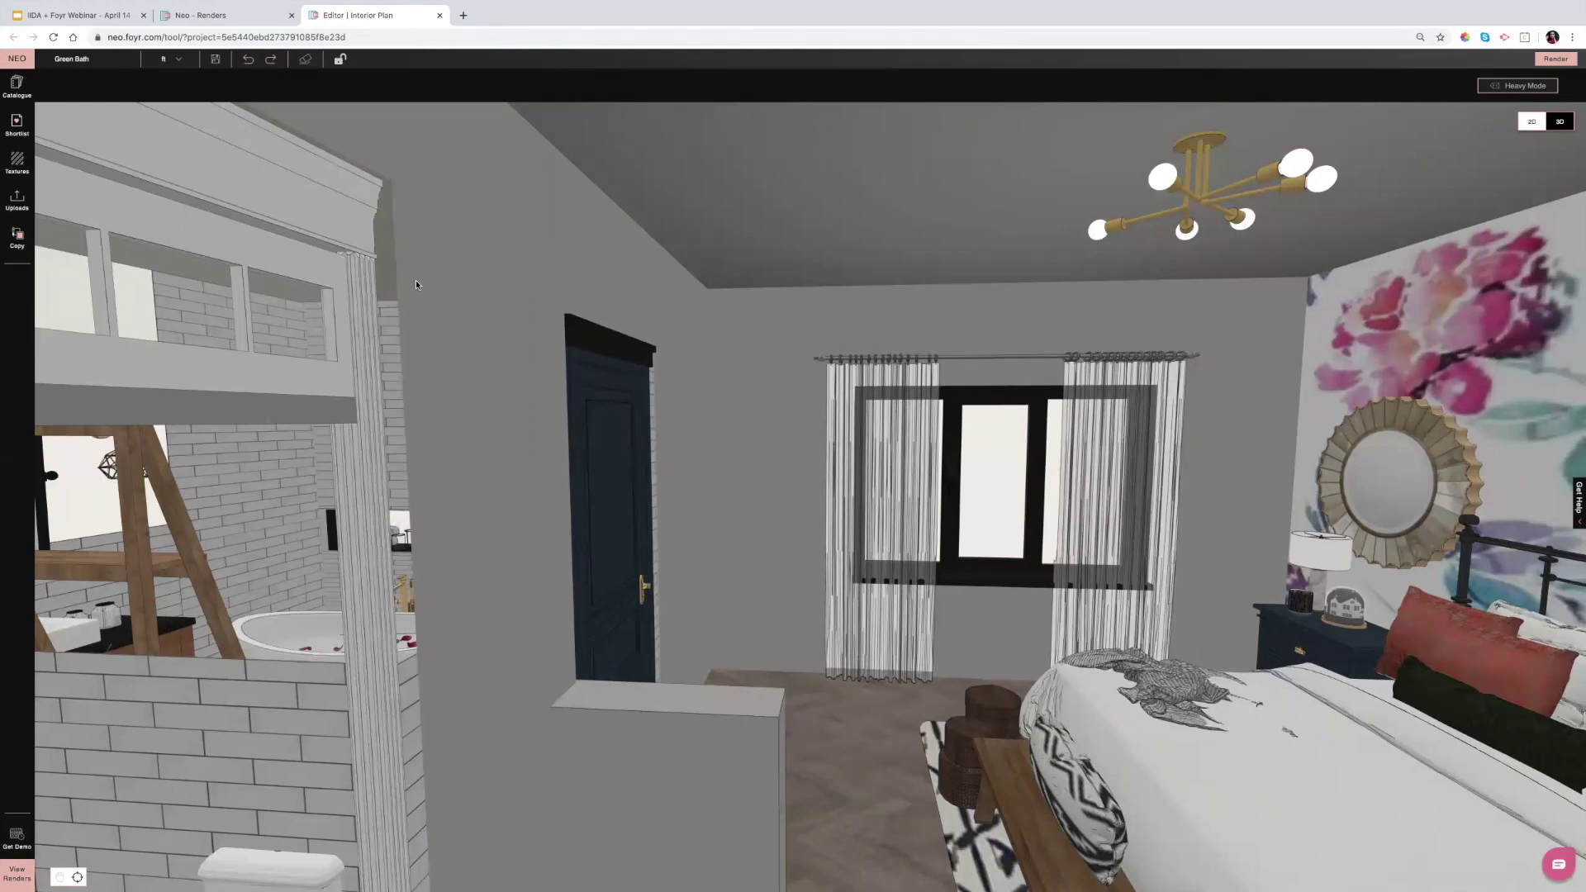
mouse_move(1564, 867)
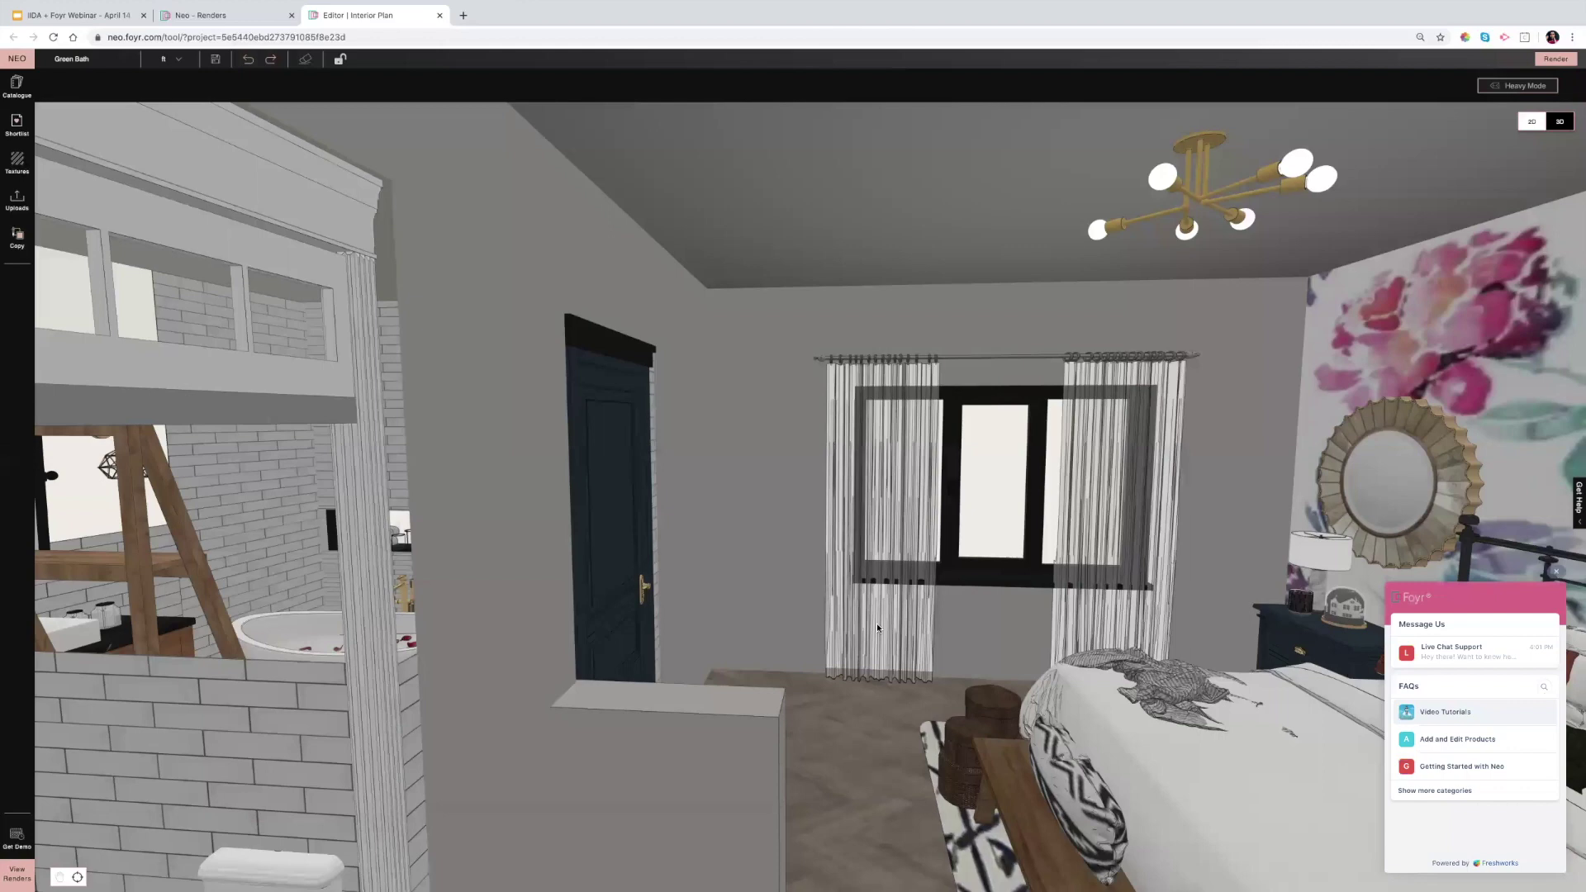
click(878, 627)
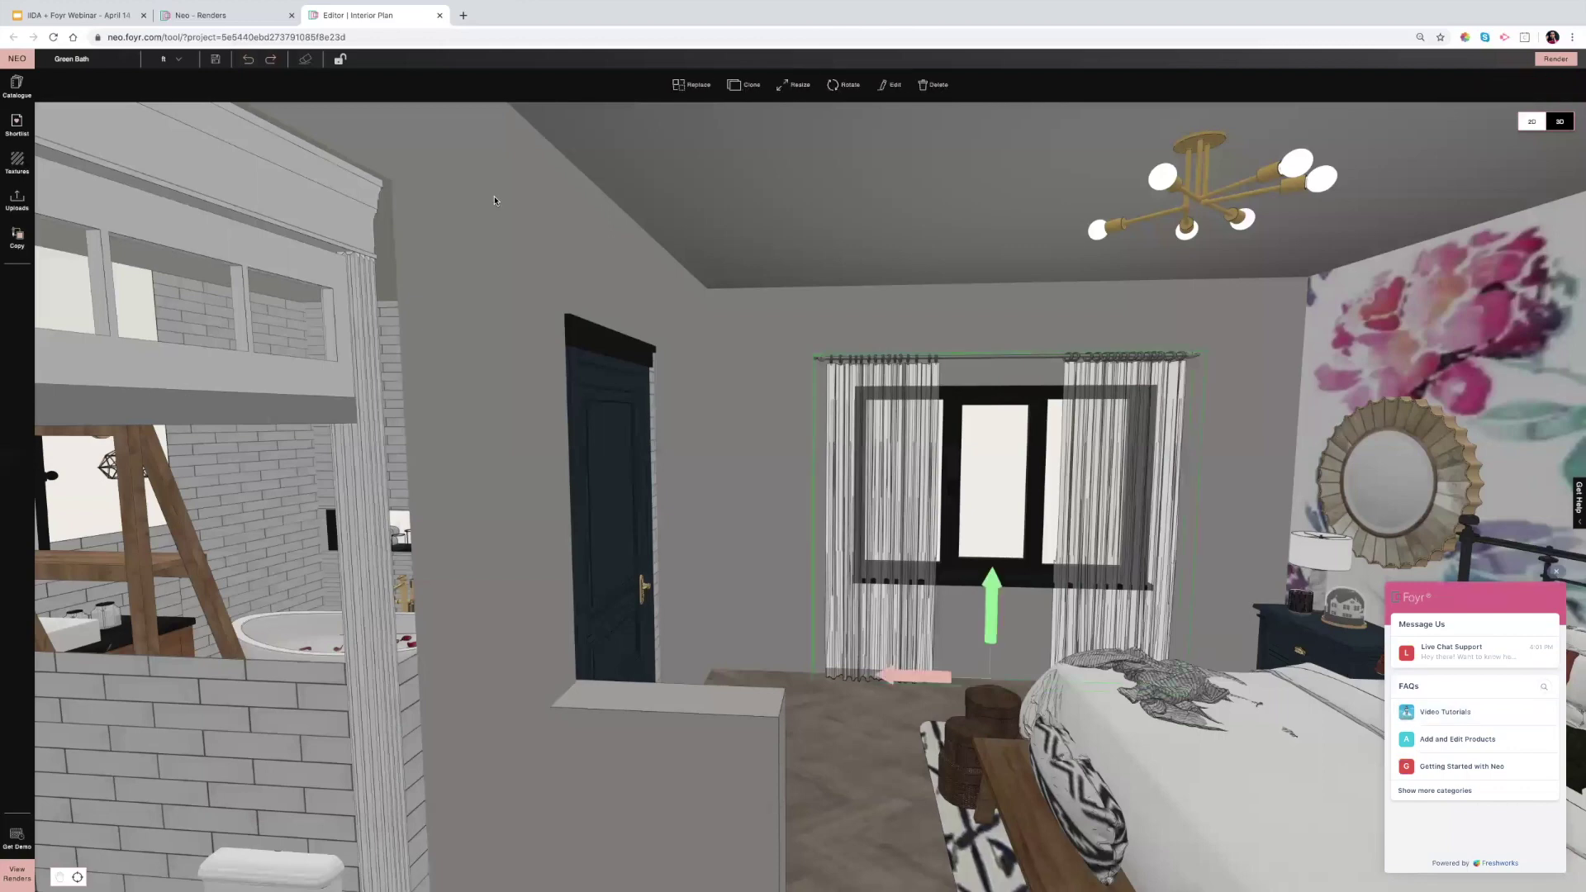
key(Escape)
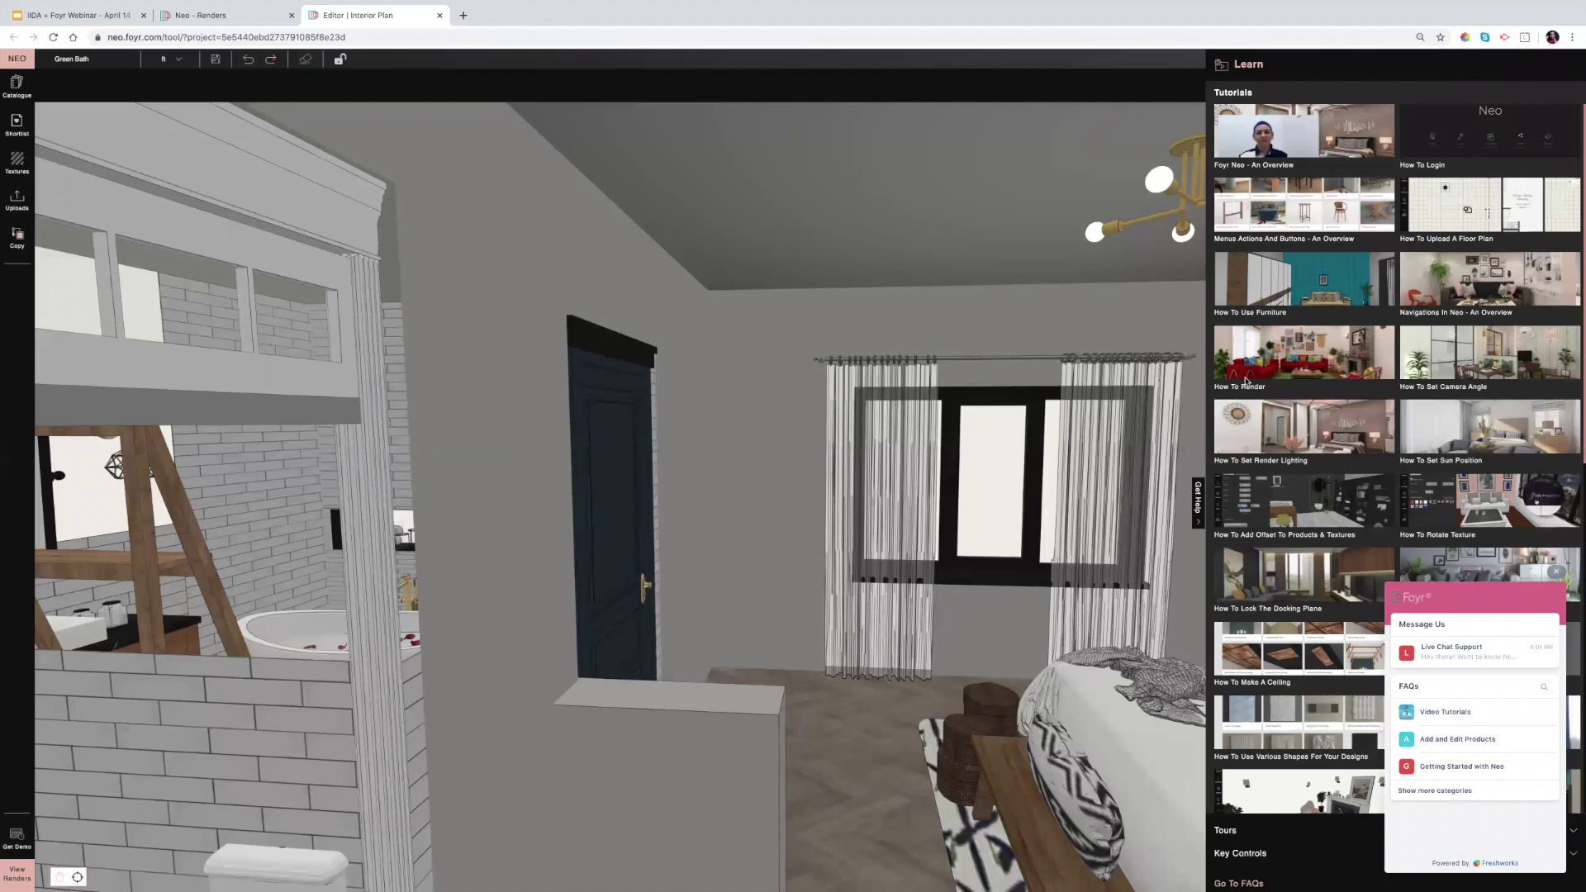
click(1556, 572)
click(1557, 572)
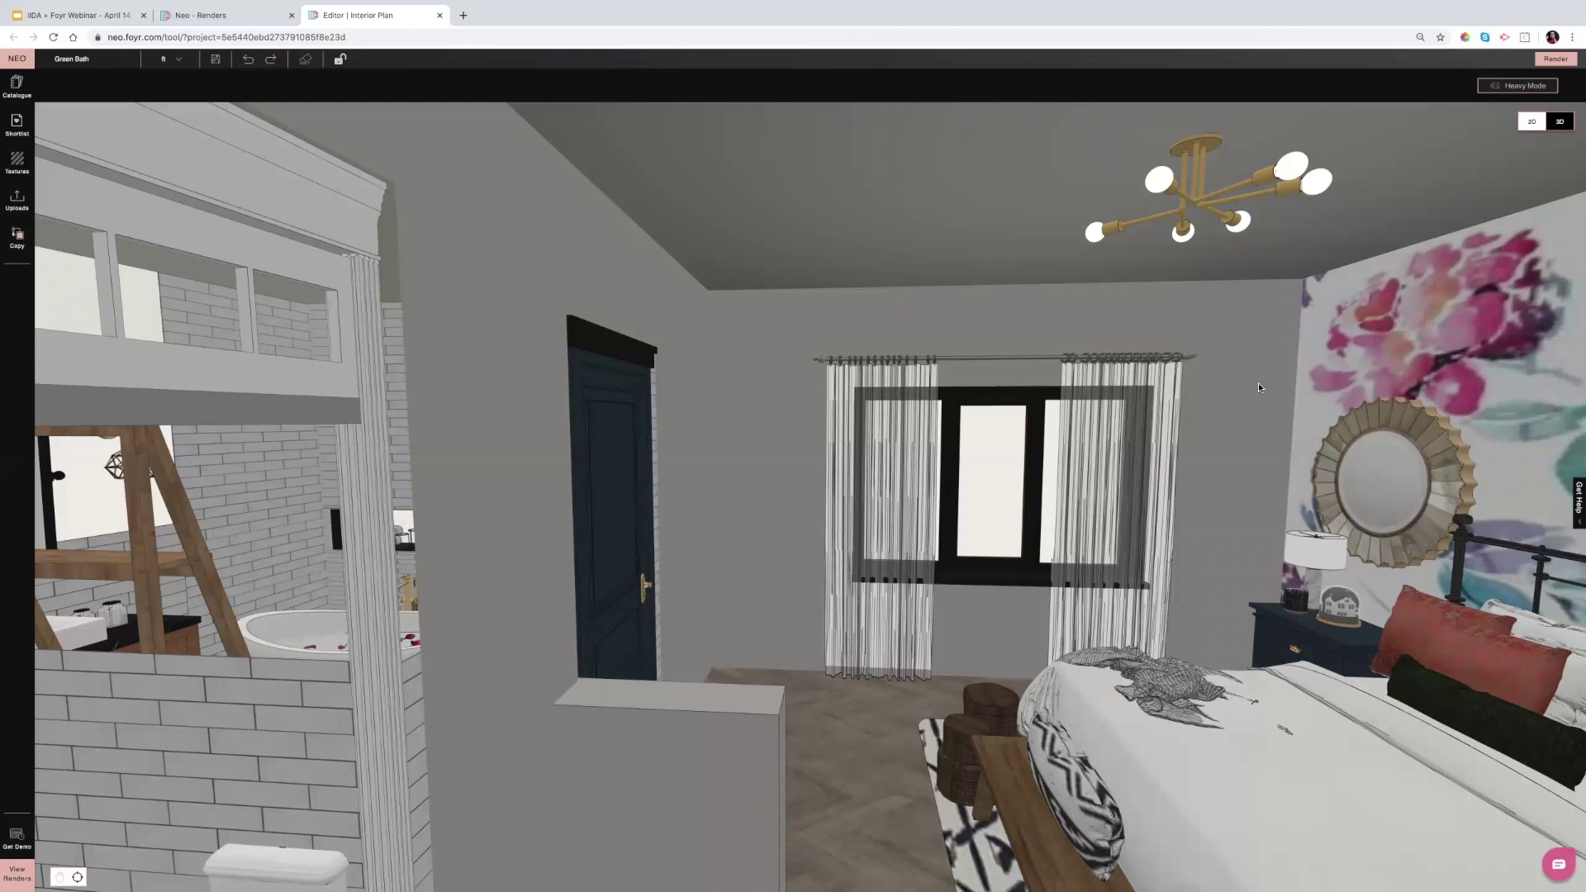
Examine the bedroom and bathroom layout from outside the walls, at eye level and from above.
scroll(1258, 388, down, 3)
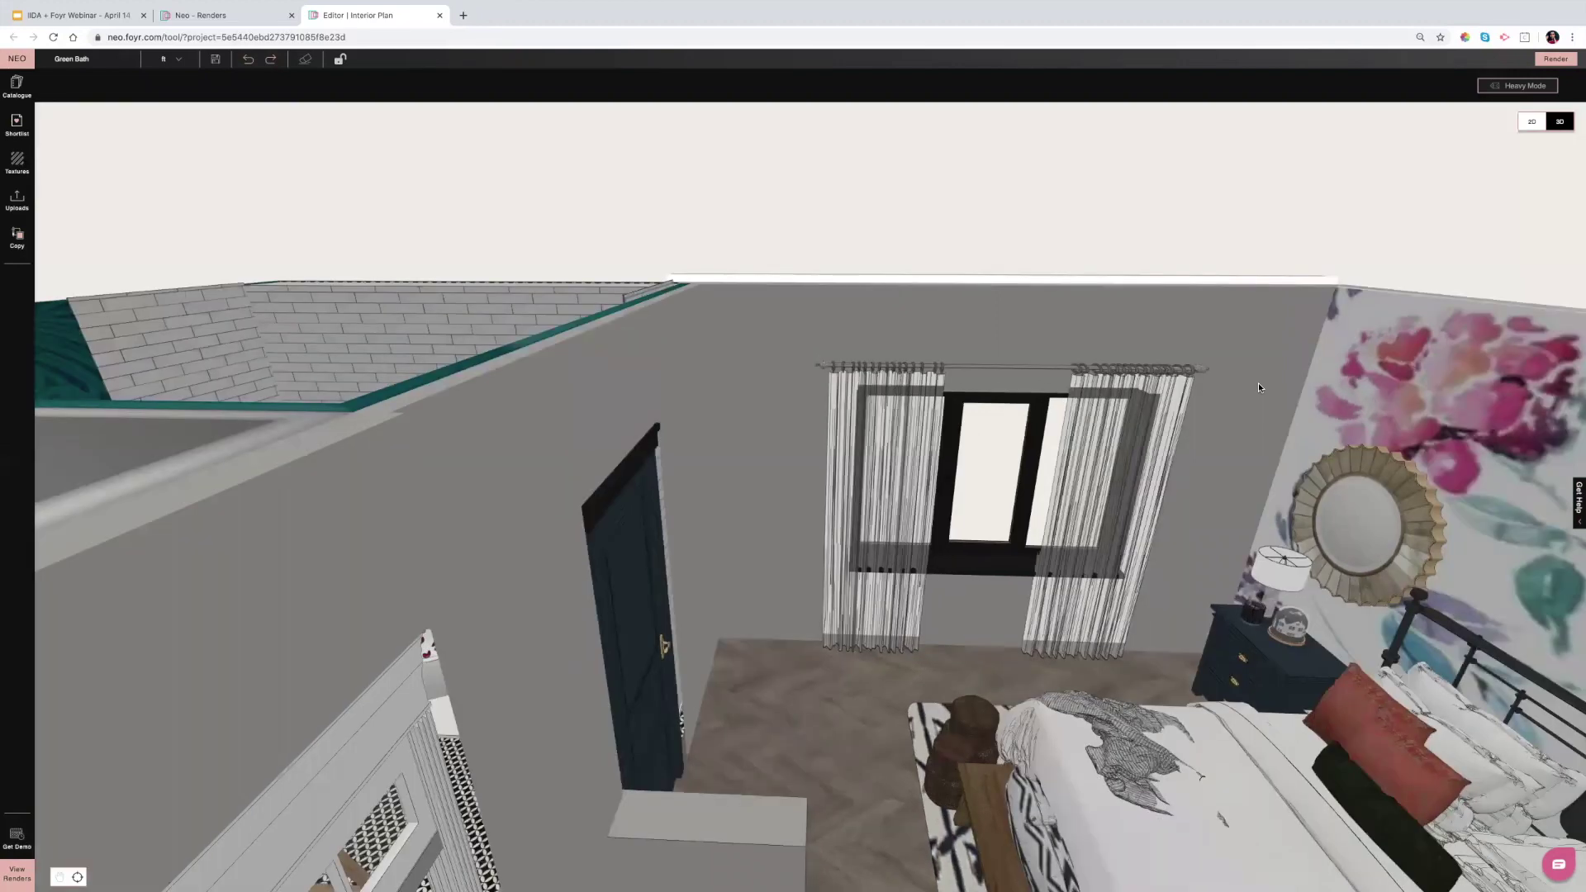
scroll(970, 431, down, 10)
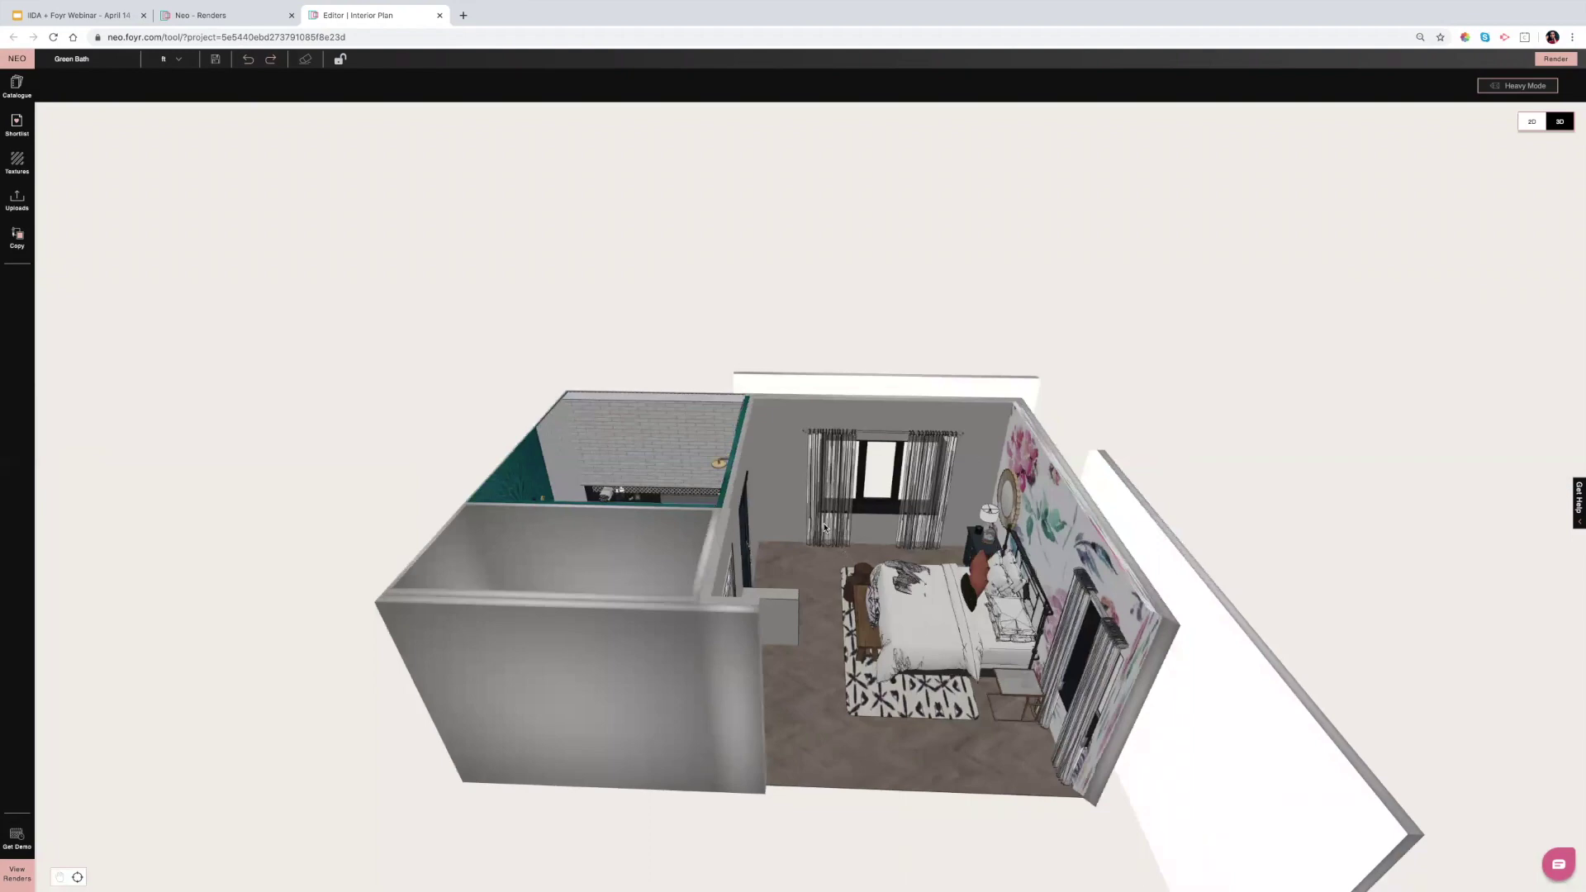
drag(823, 527, 978, 470)
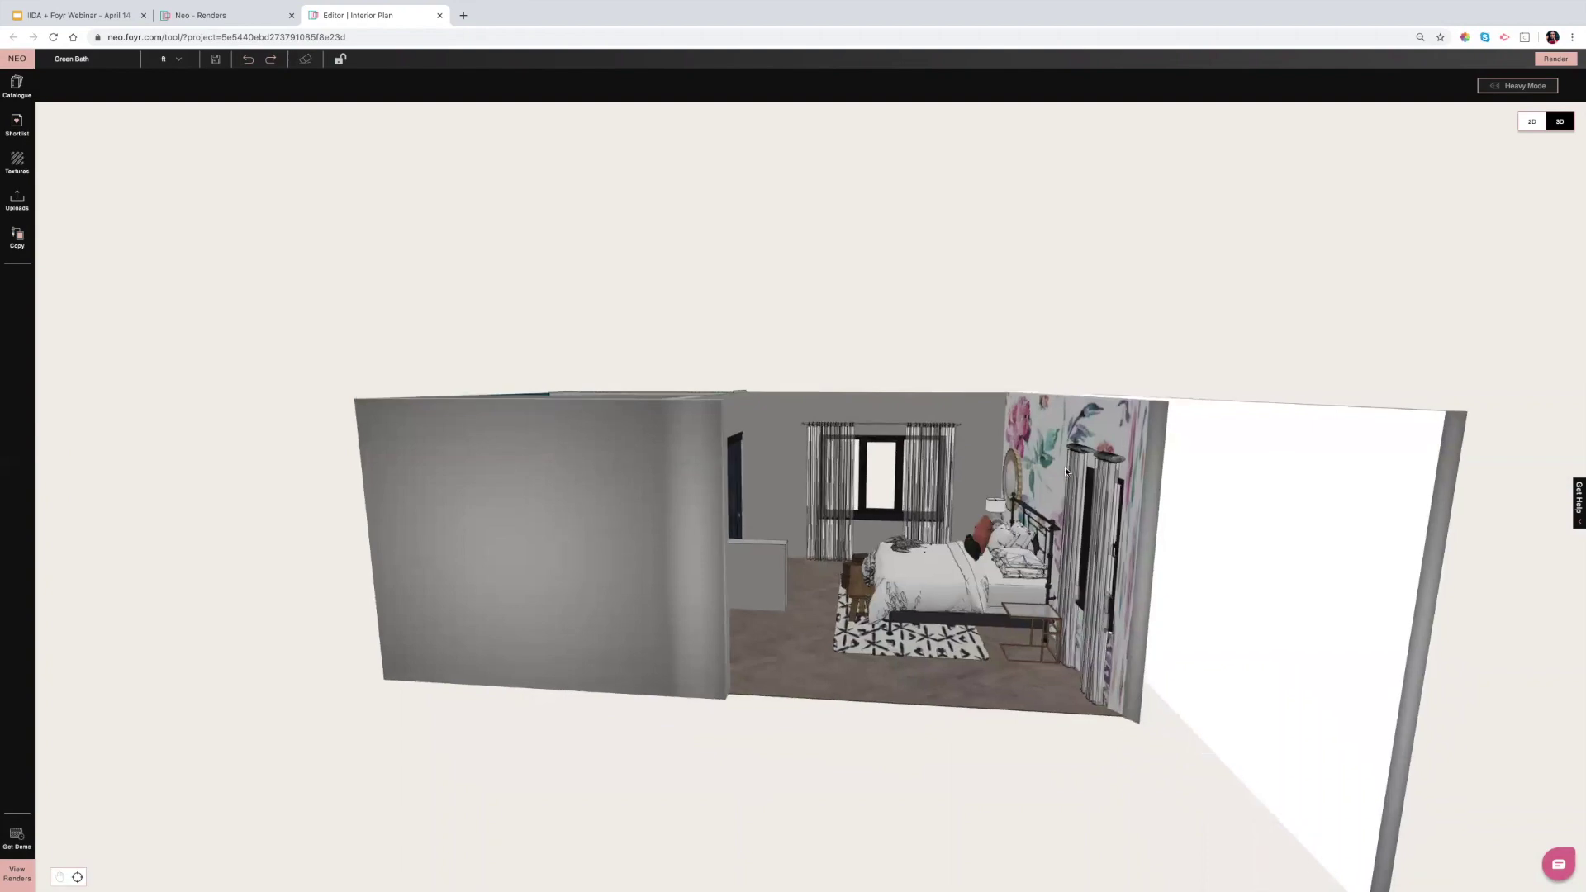
scroll(1066, 471, up, 3)
scroll(1033, 469, up, 3)
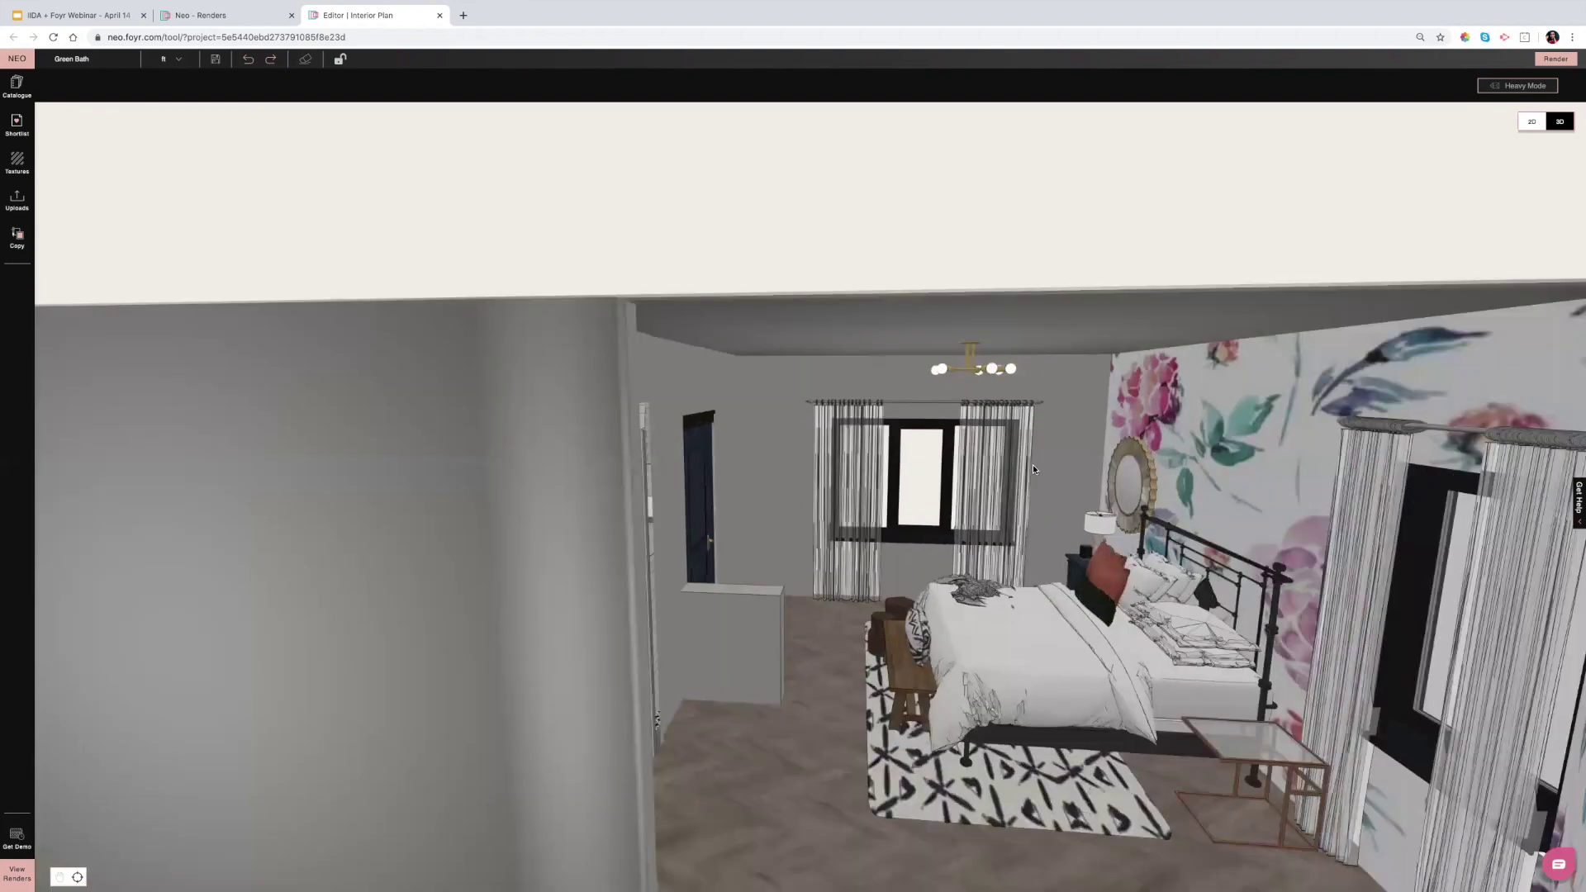
scroll(1033, 468, down, 3)
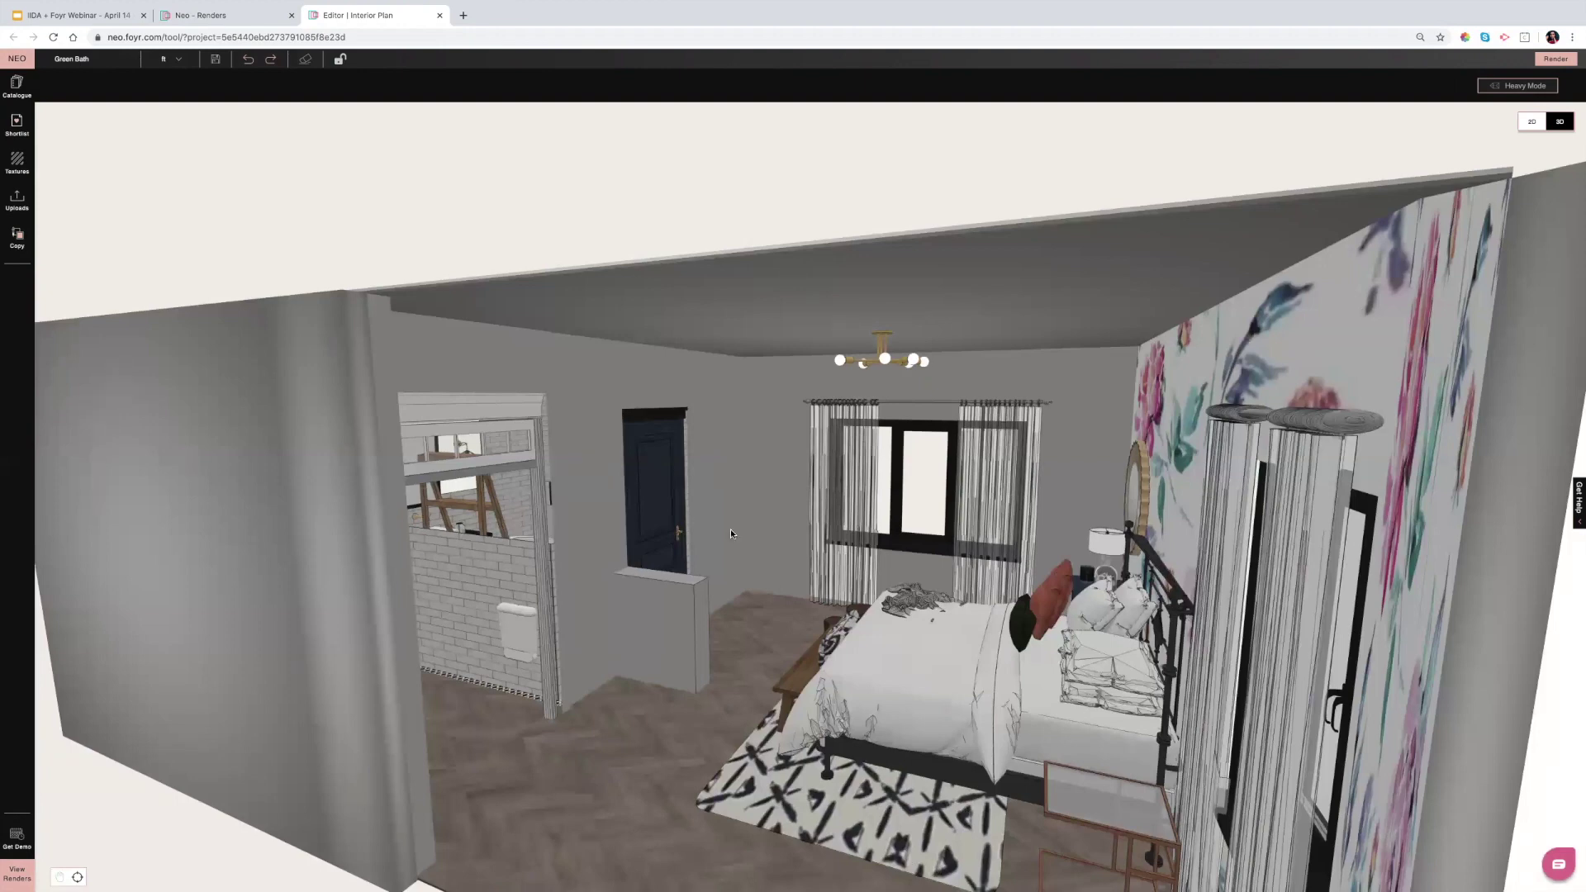
drag(731, 530, 772, 560)
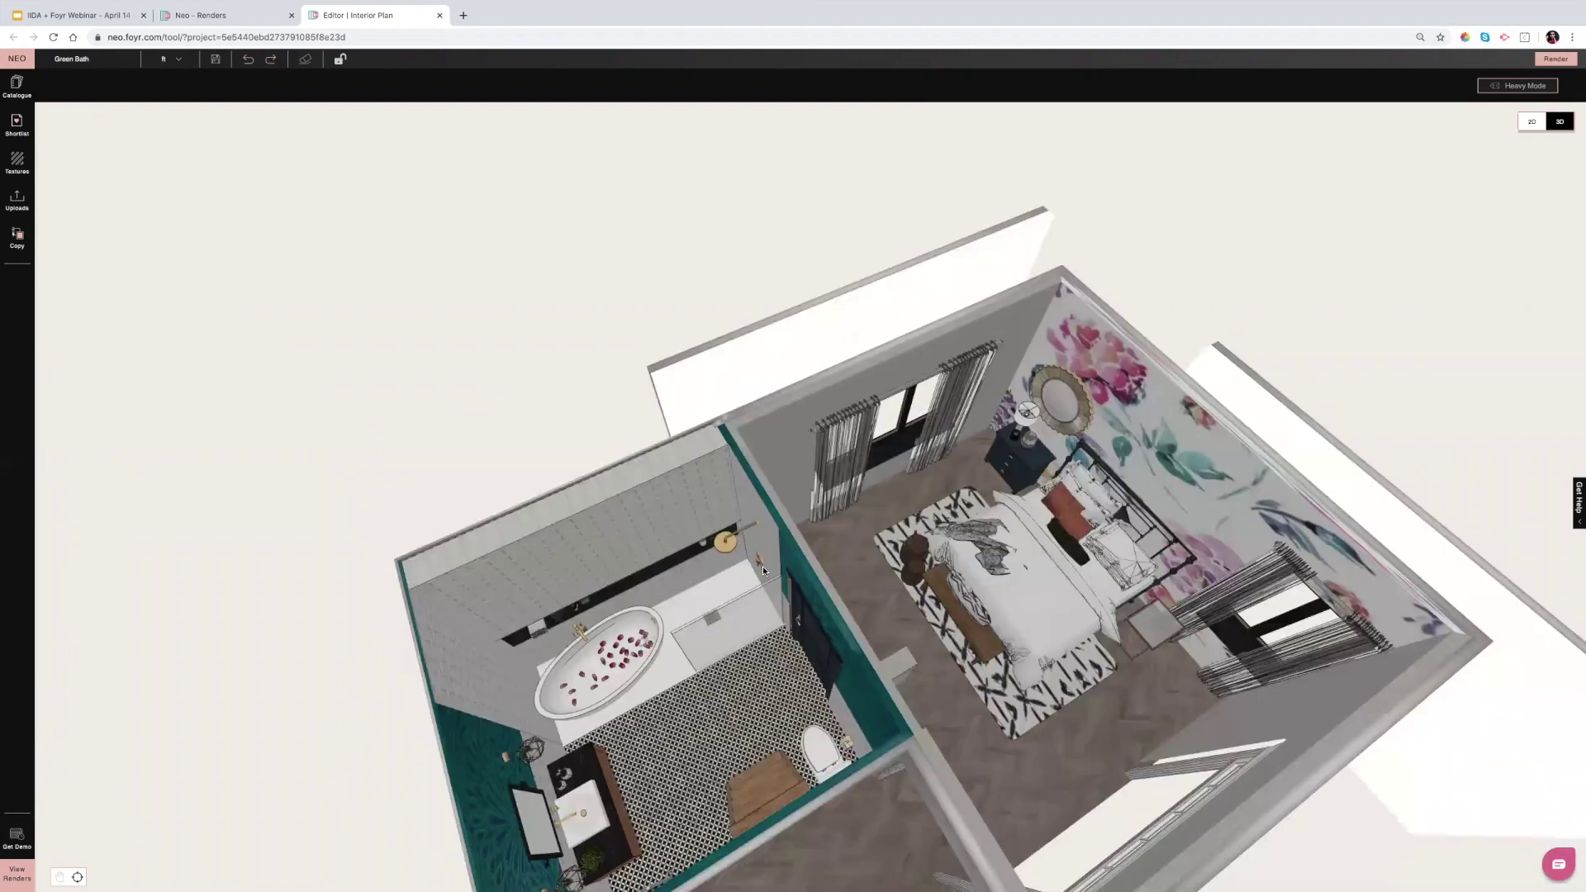
drag(762, 567, 586, 522)
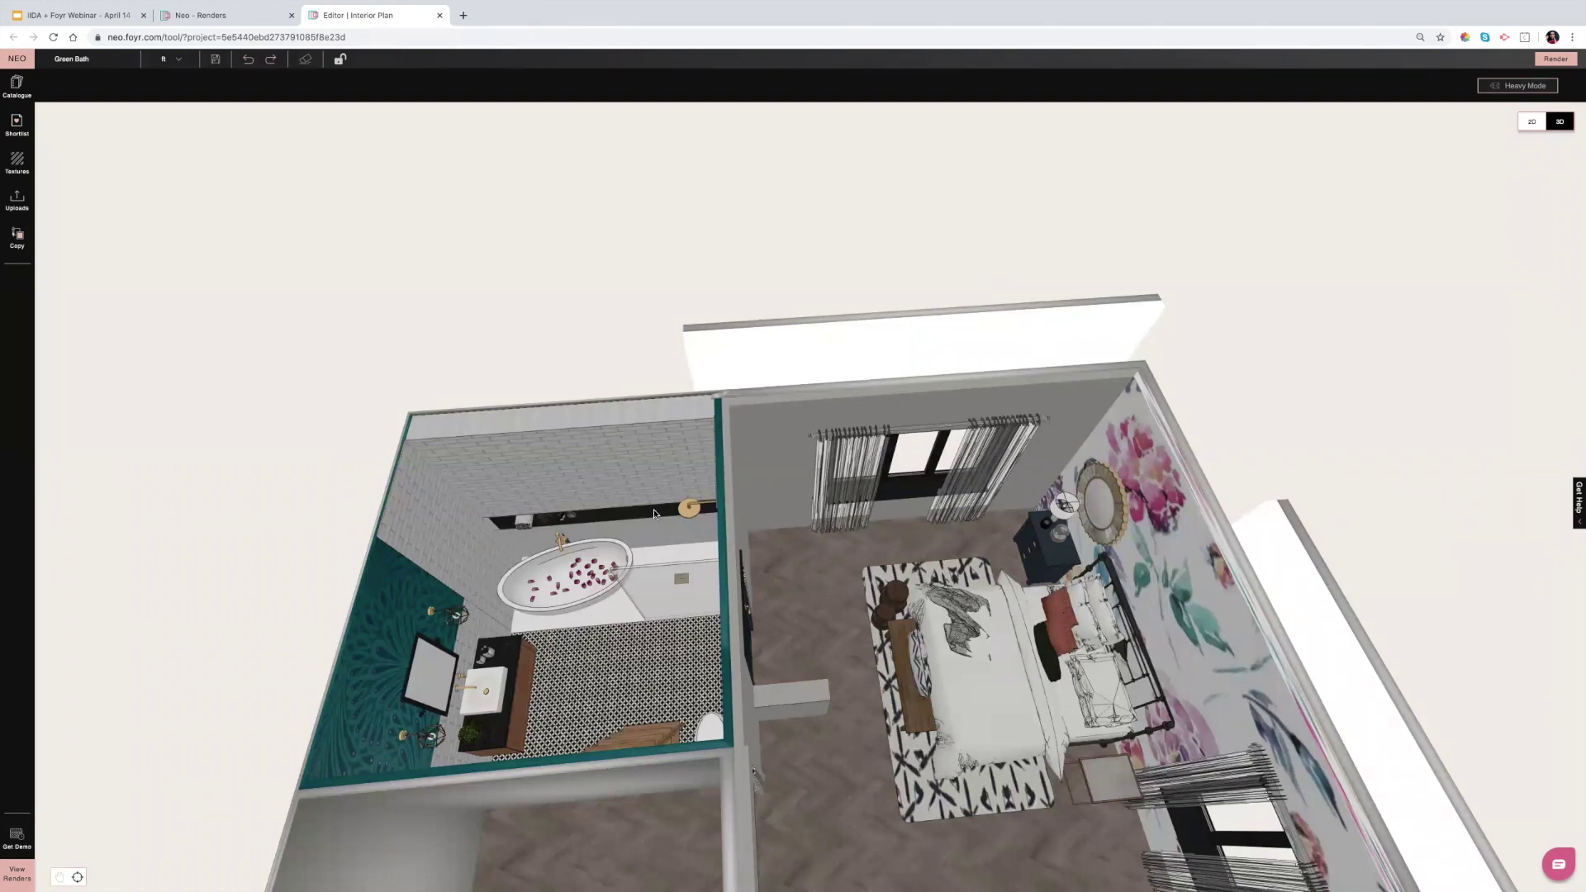
Select the recessed wall niche above the bathtub and examine it up close.
click(606, 518)
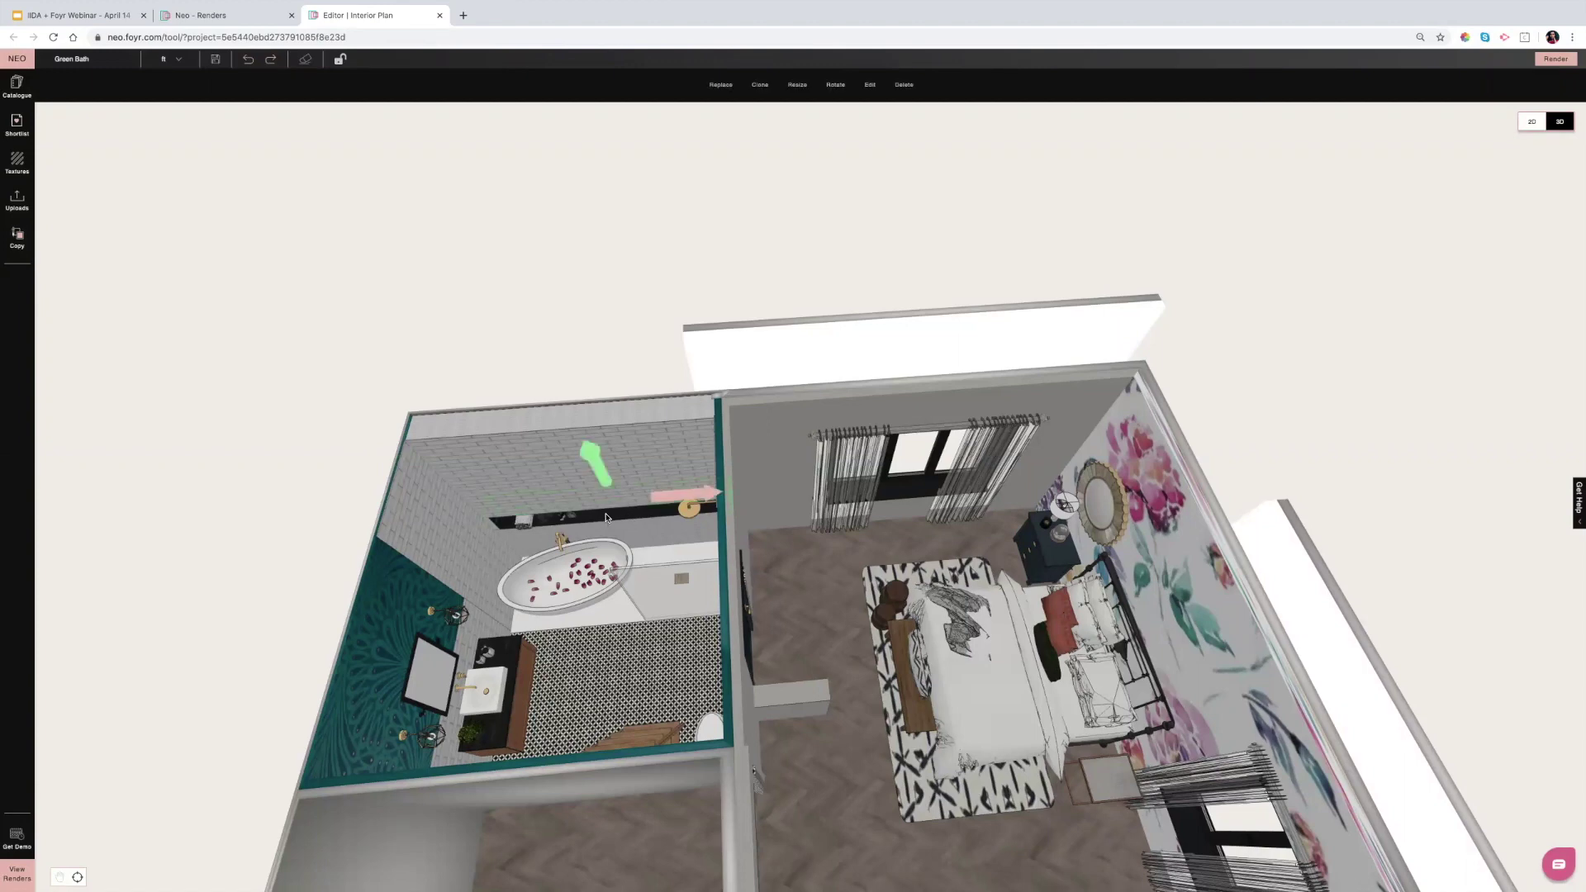
double_click(663, 563)
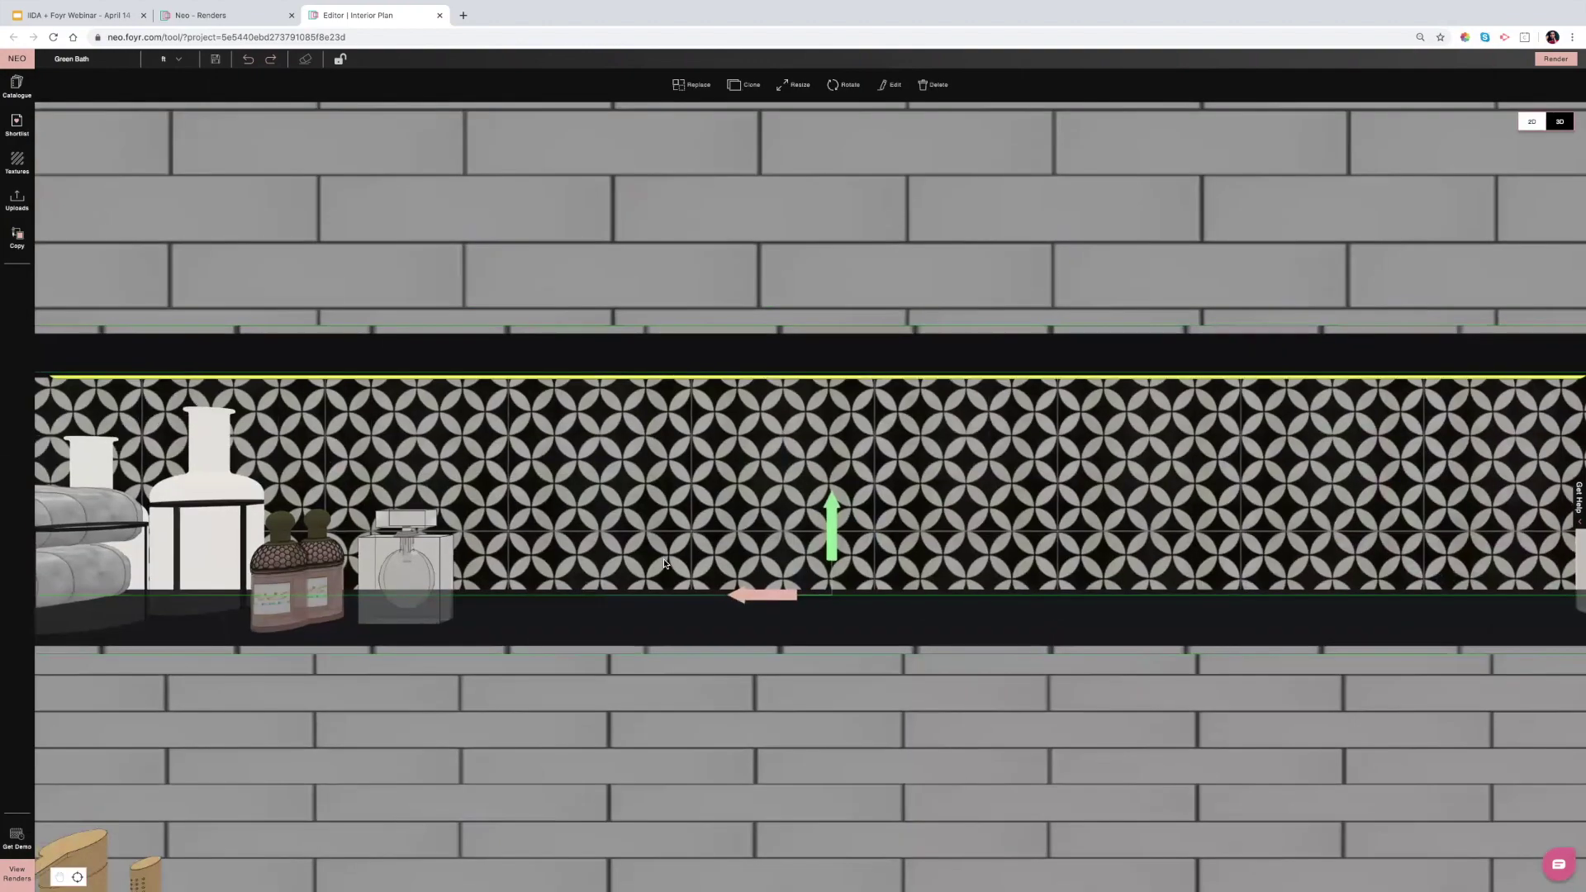
scroll(272, 494, down, 5)
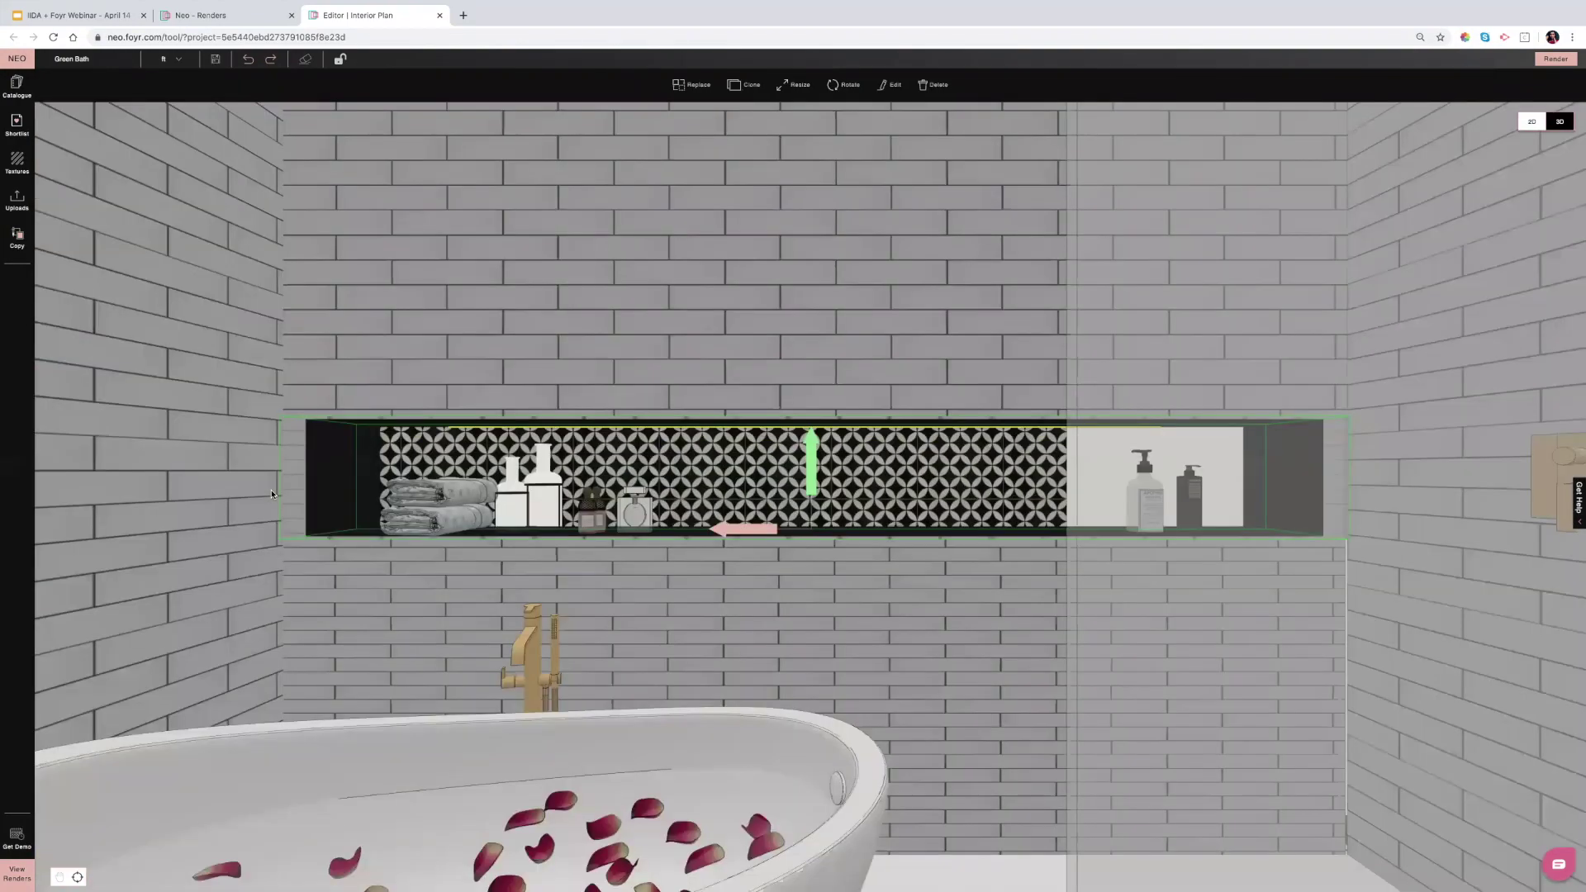
scroll(271, 494, down, 3)
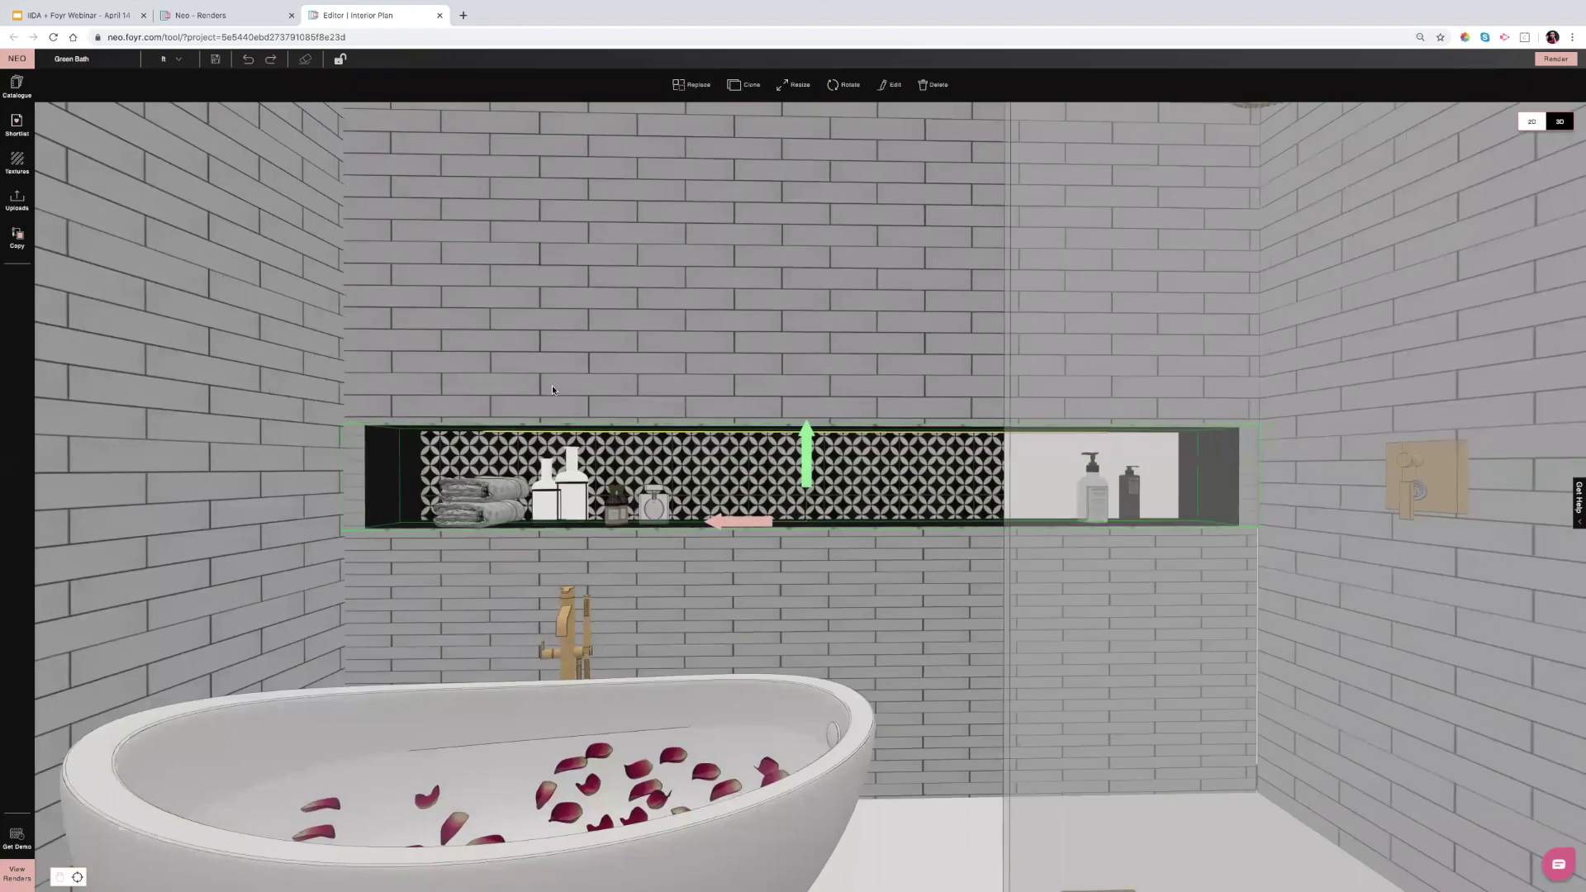
drag(552, 389, 470, 390)
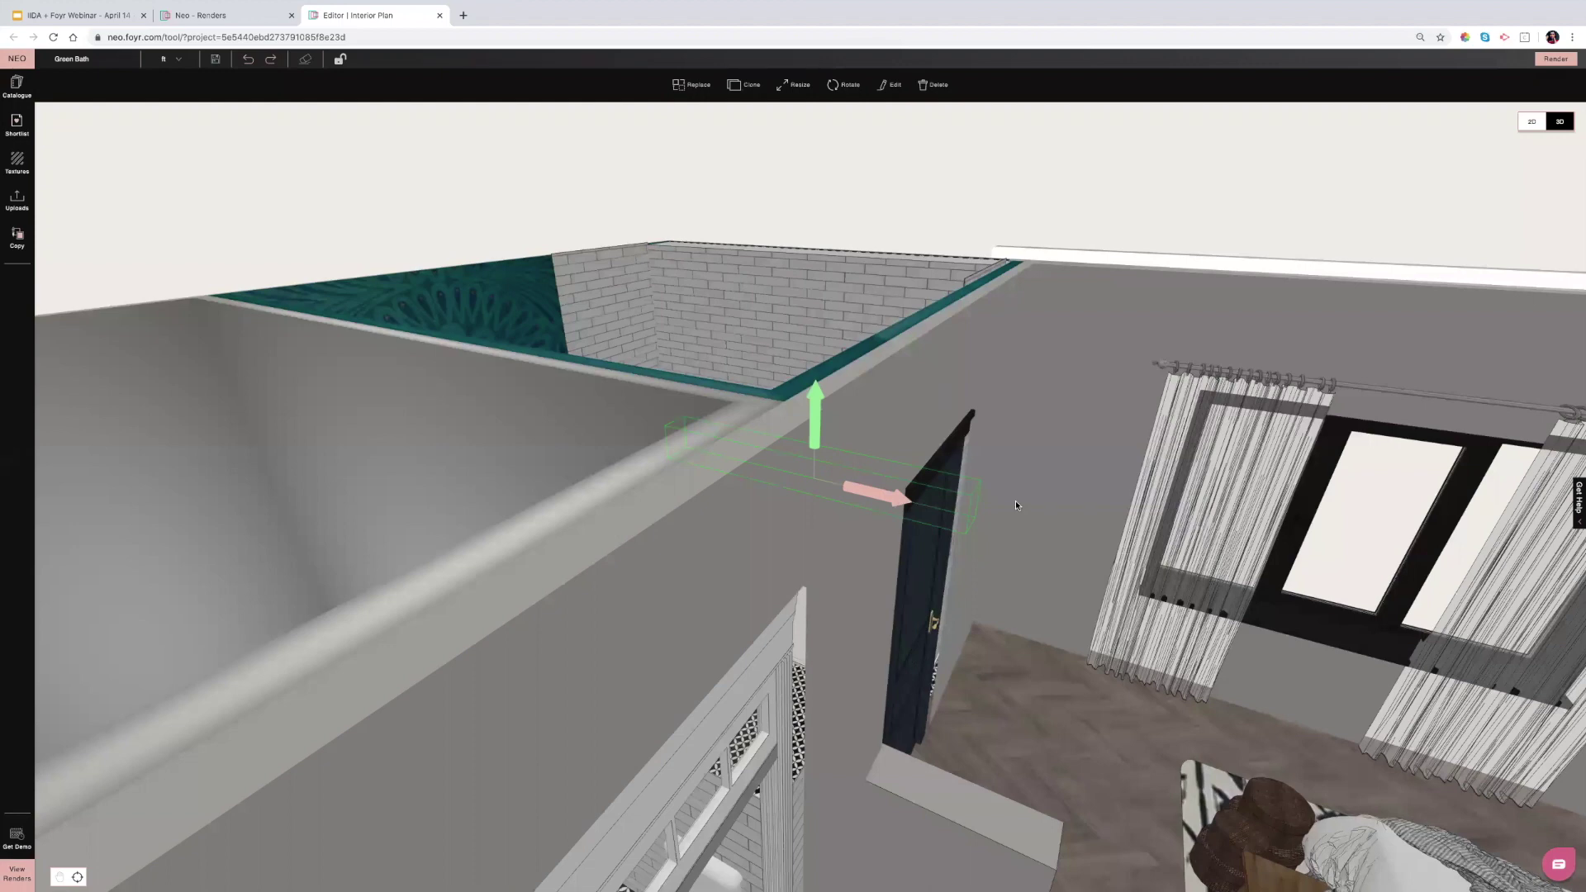
Deselect the wall niche, view both rooms from above and examine the bedroom's floral wallpaper wall up close.
drag(1016, 504, 1057, 504)
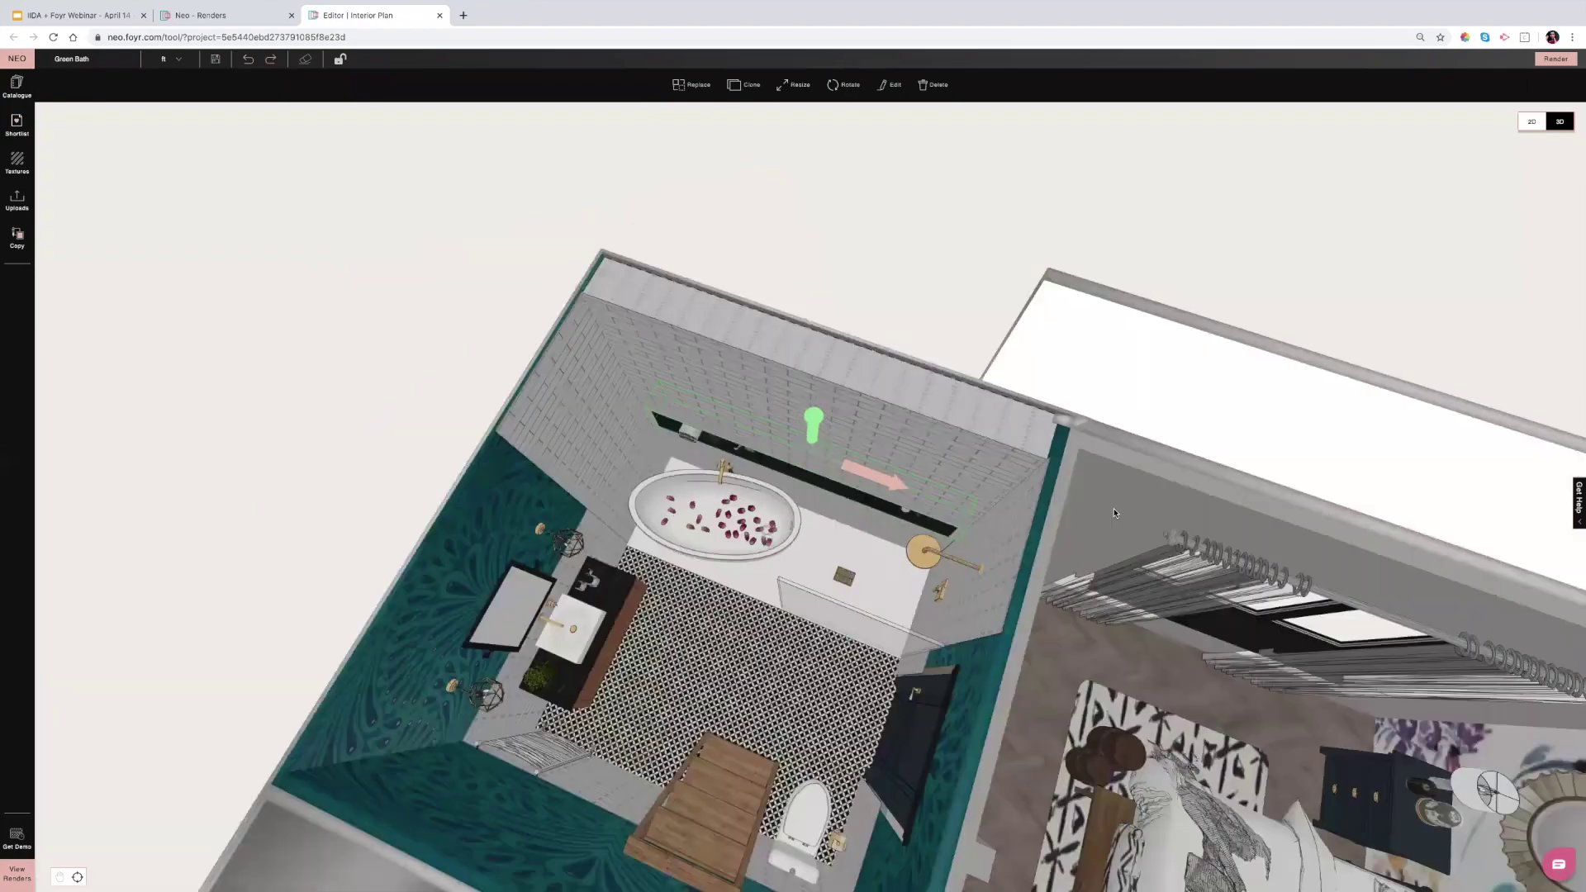
scroll(905, 809, down, 5)
drag(906, 810, 1276, 459)
click(1276, 458)
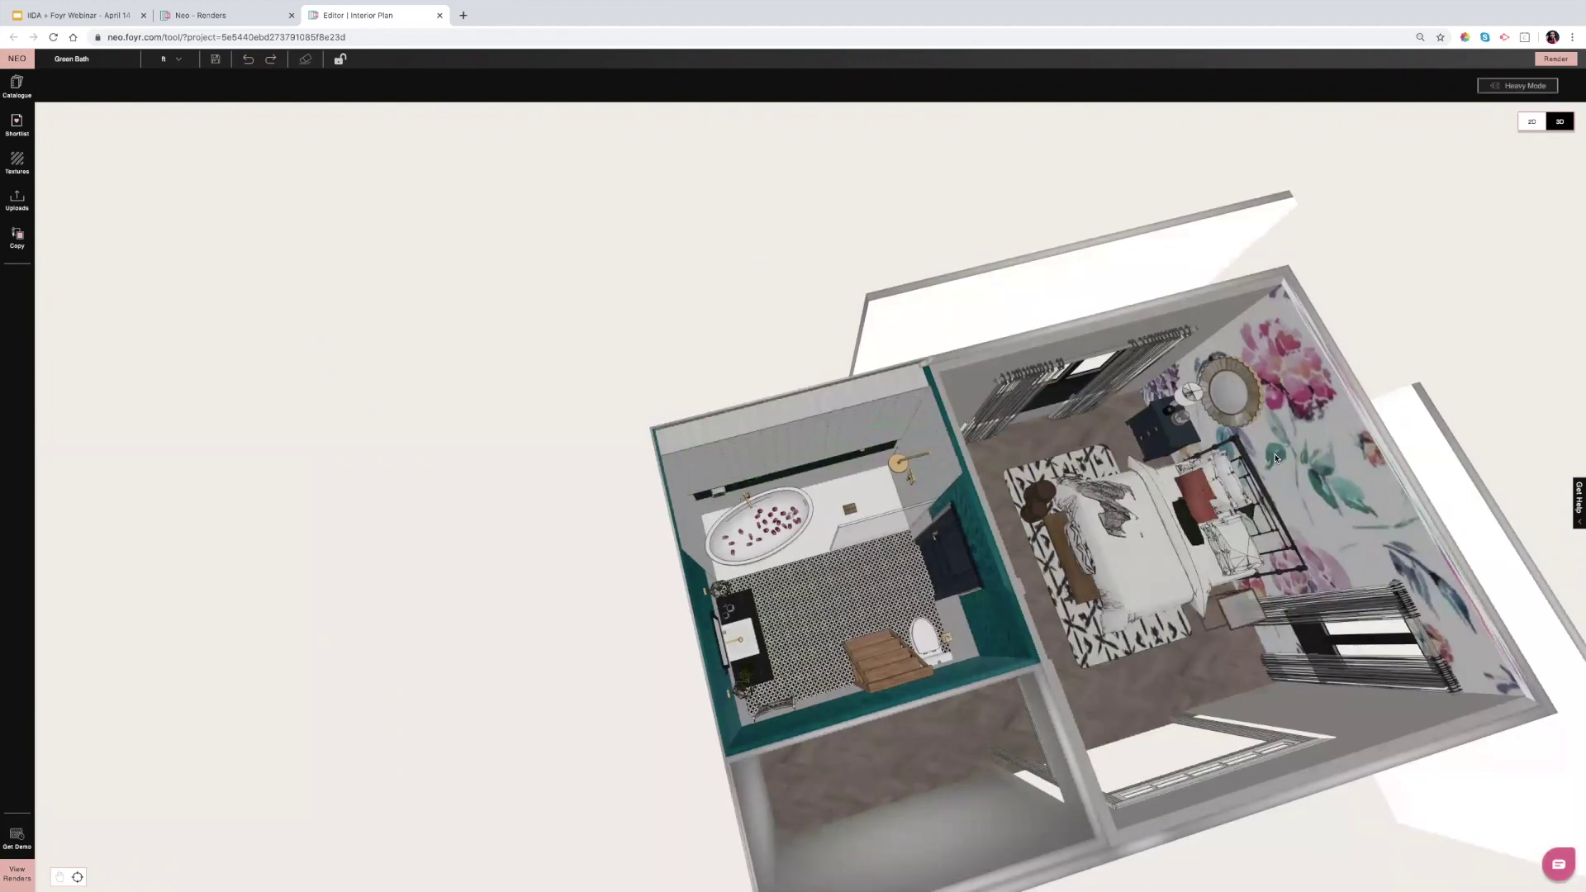
double_click(1276, 459)
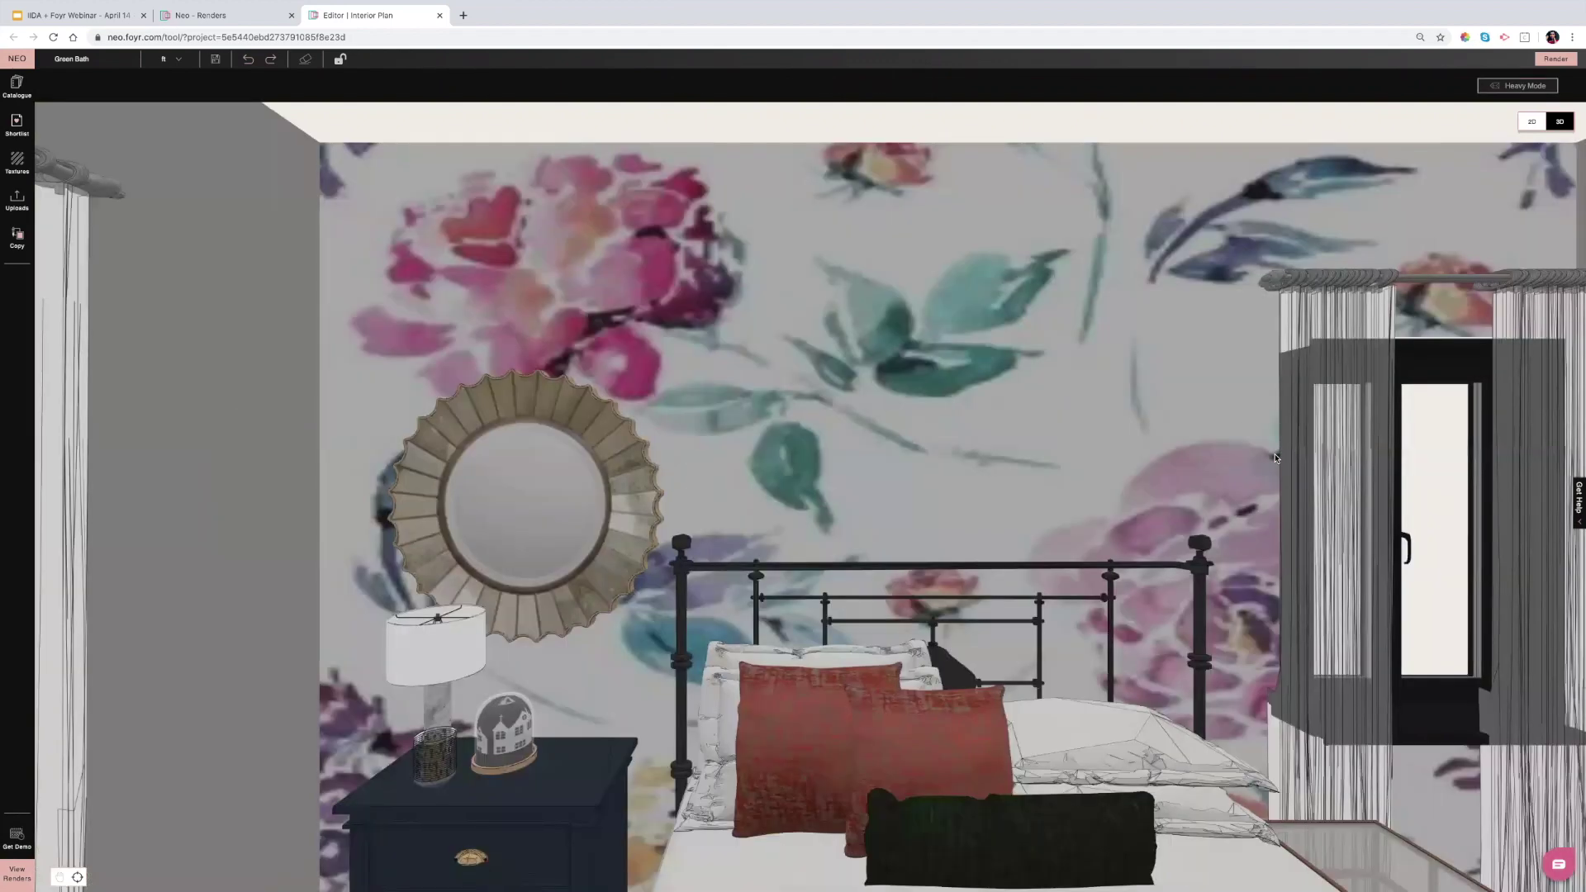
Show the project as a 2D floor plan and check the Inspiration gallery, closing it again.
click(1532, 123)
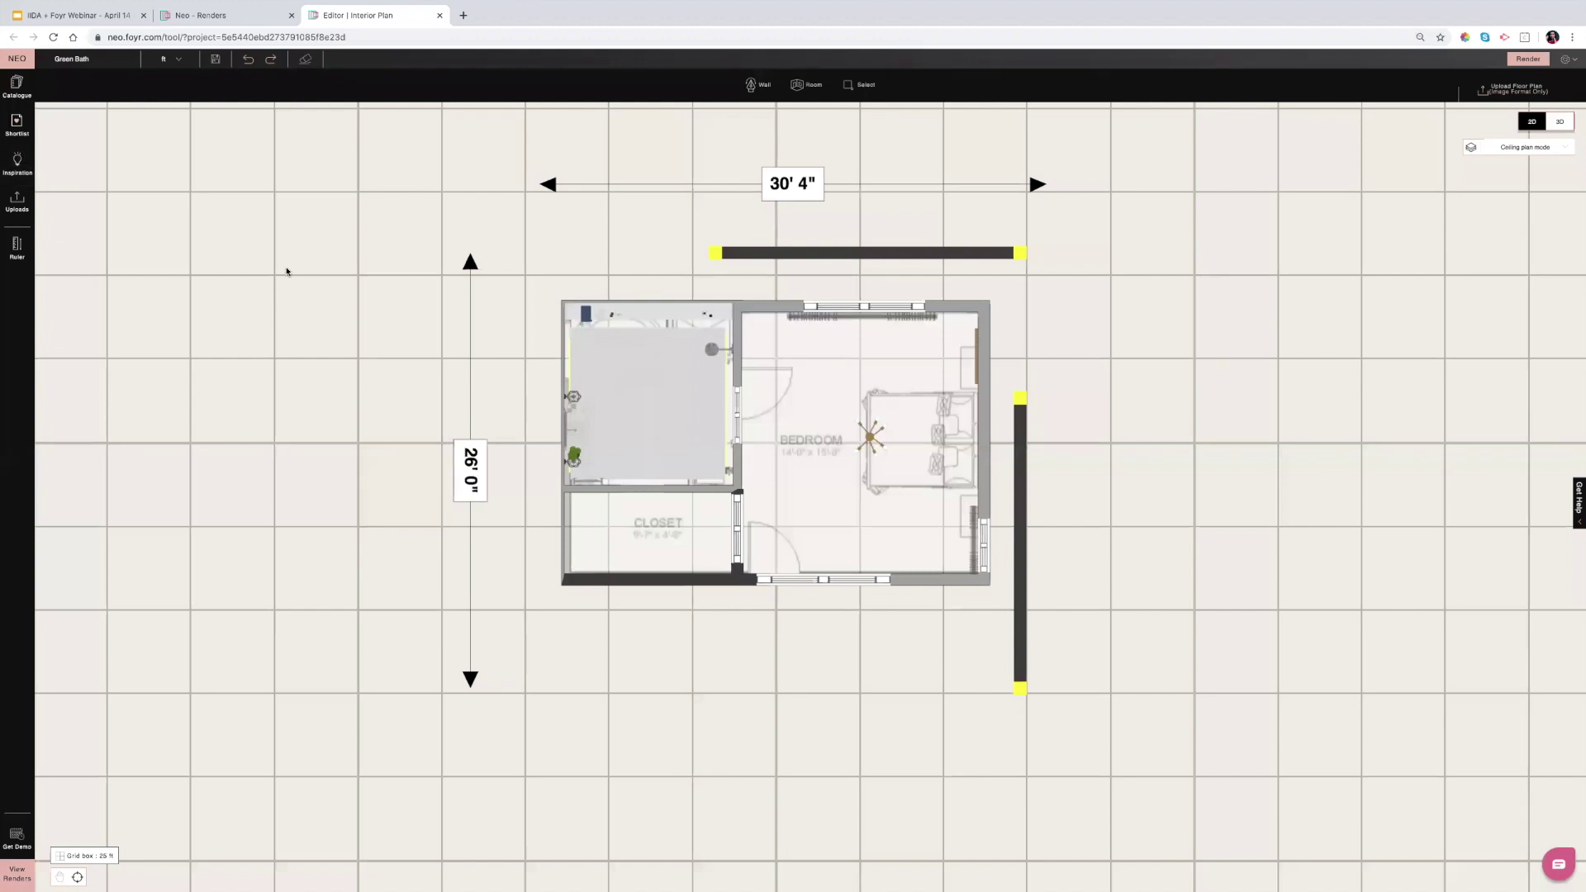
click(18, 165)
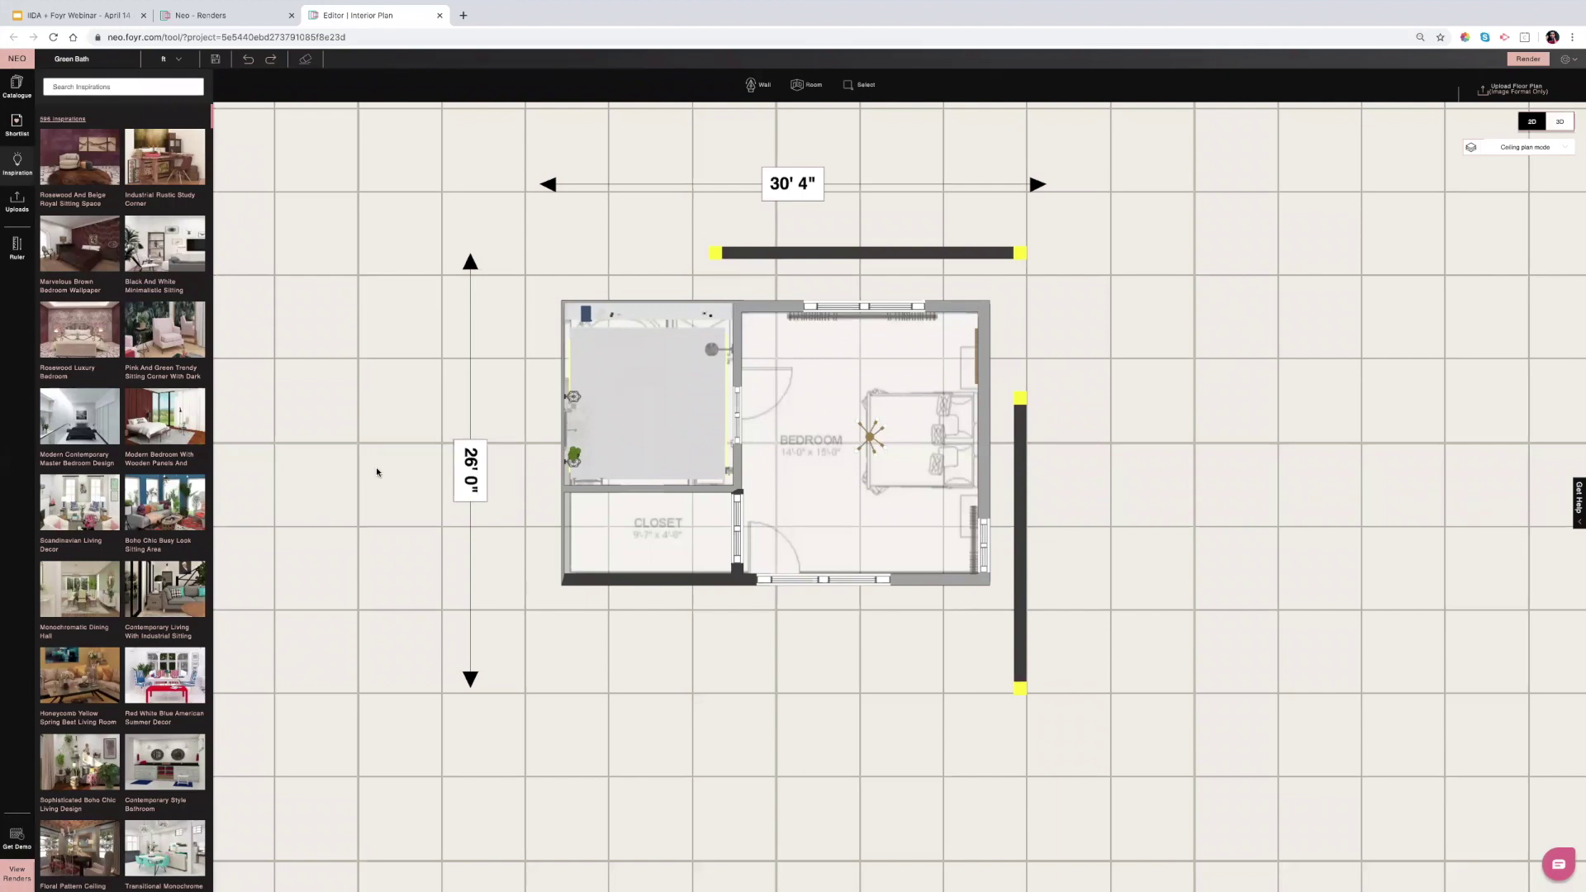
click(13, 167)
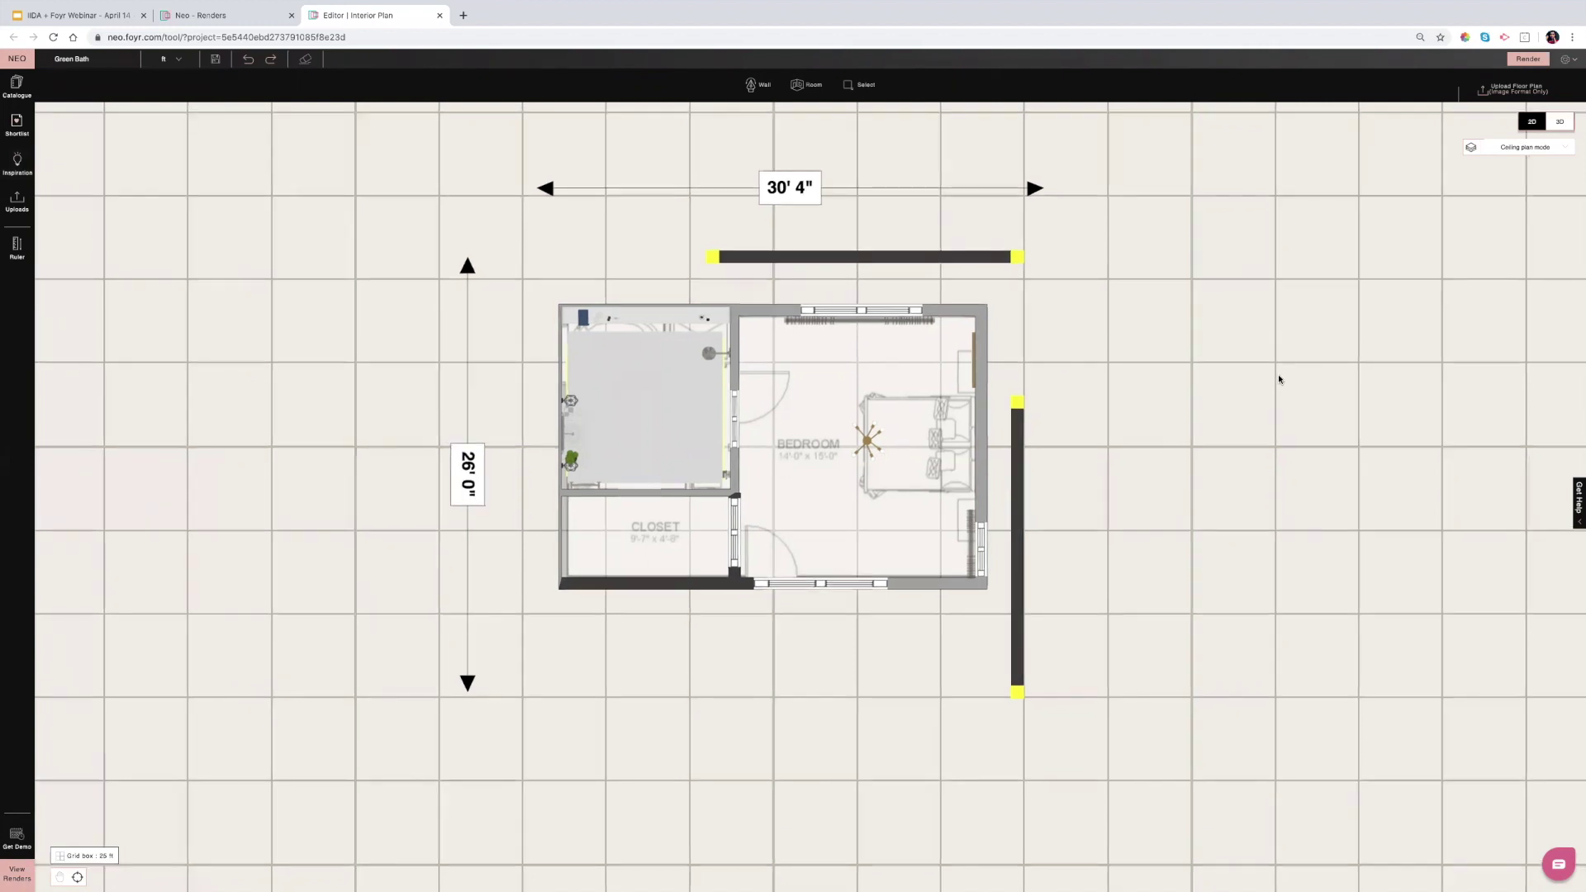
scroll(1279, 379, right, 3)
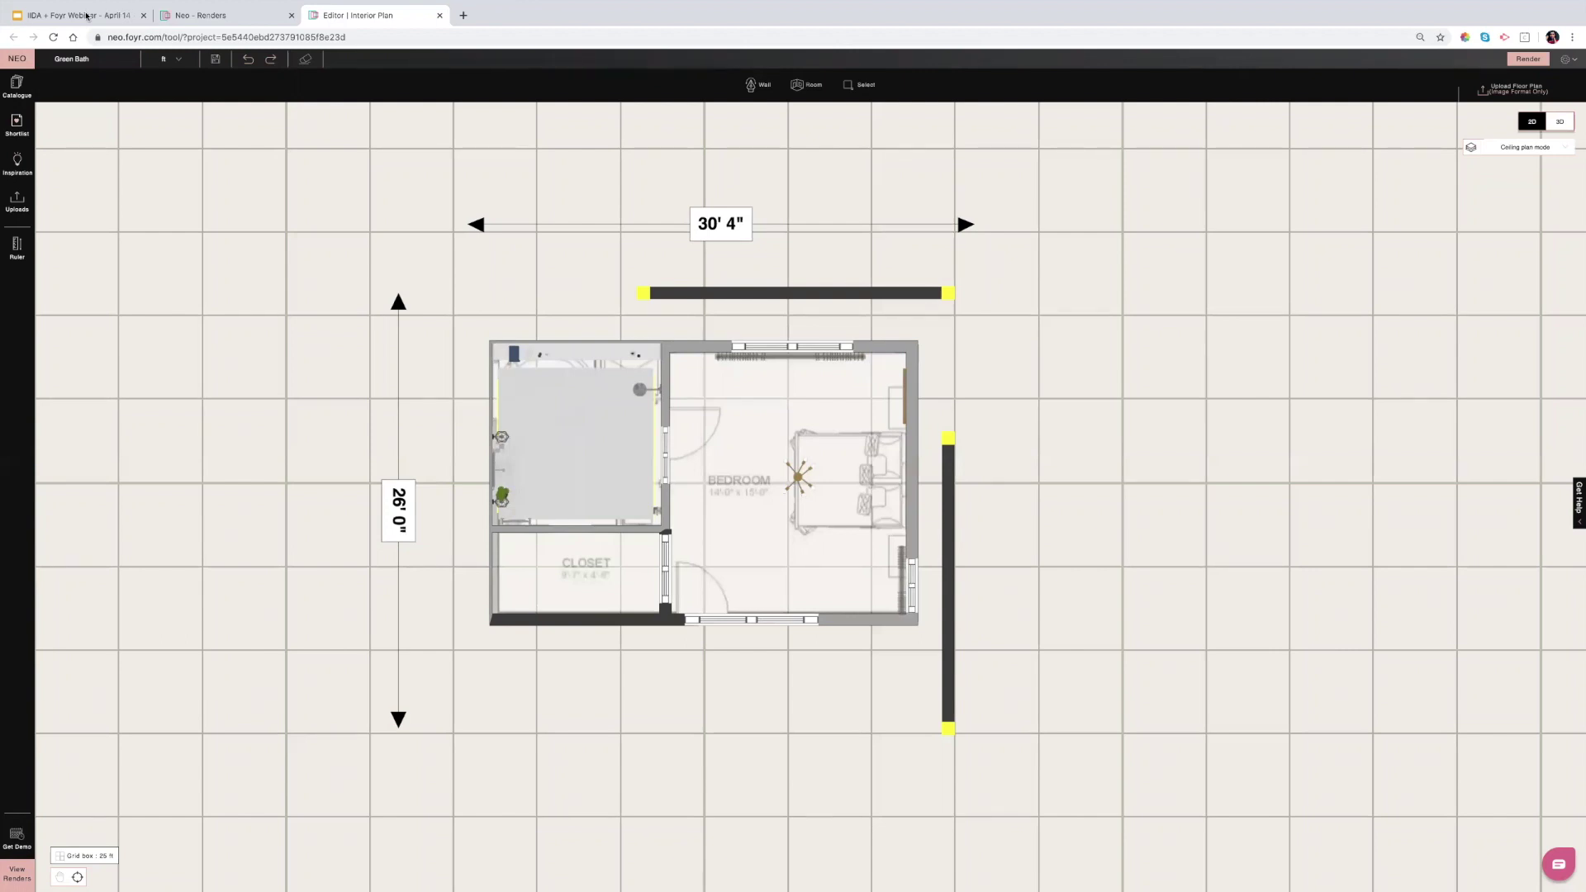
Switch to the Google Slides presentation and show its closing Thank You & Happy Designing! slide.
key(ctrl+Tab)
click(290, 252)
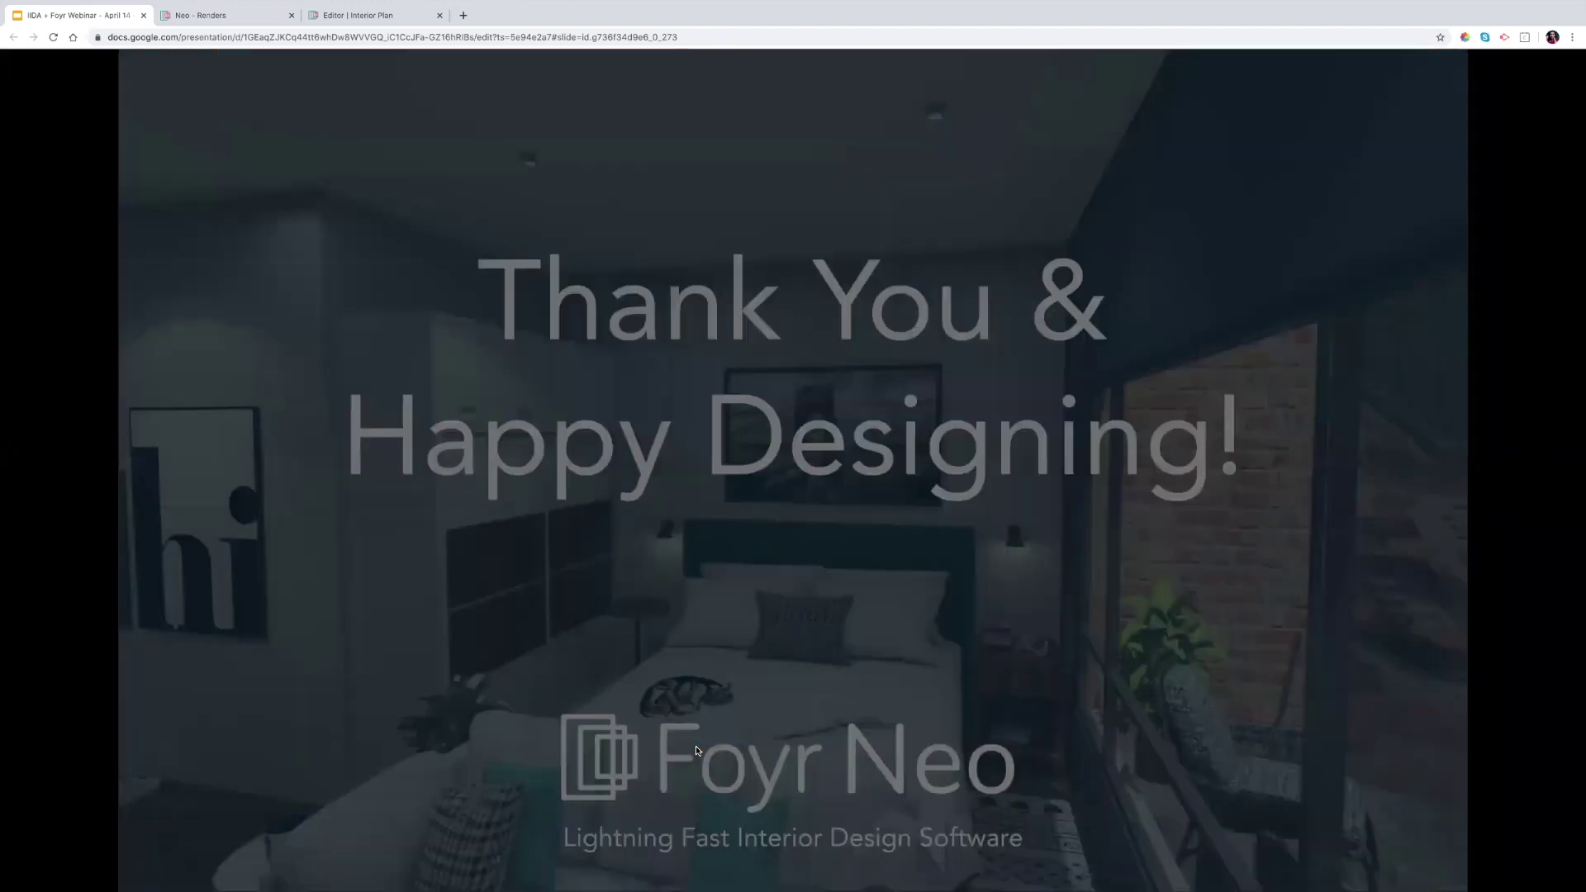